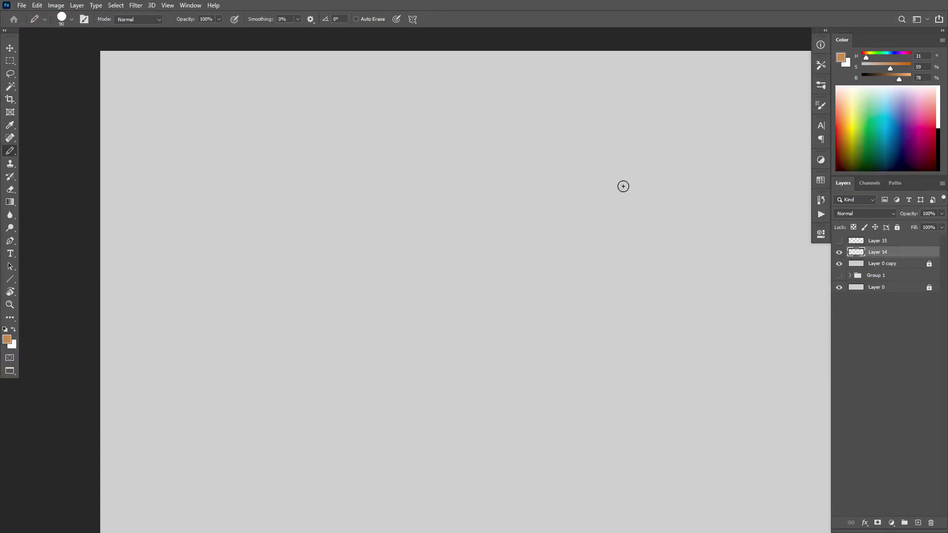
Step: Handwrite "IDEA → SKETCH →" in orange along the upper edge of the canvas with the Brush tool
{"action": "key", "text": "b"}
{"action": "left_click_drag", "start_coordinate": [510, 165], "coordinate": [509, 145]}
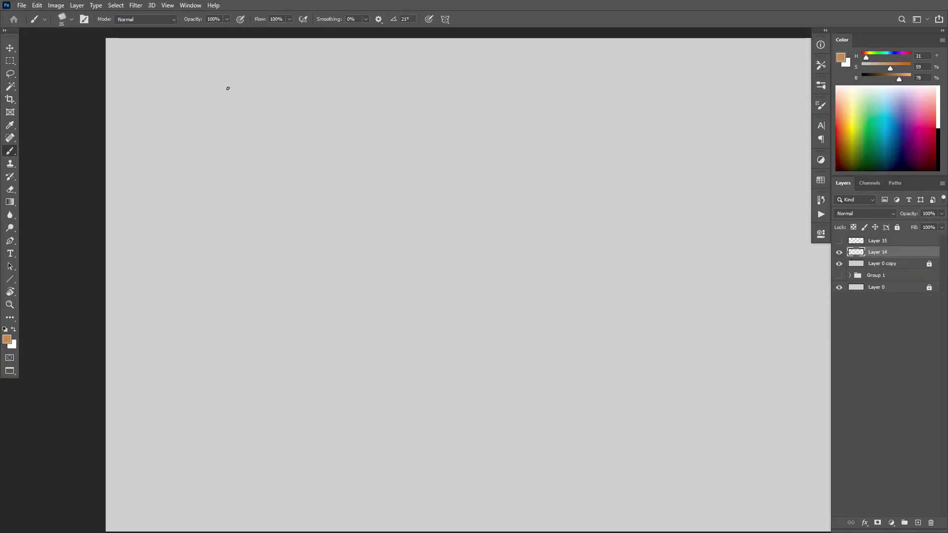
{"action": "mouse_move", "coordinate": [228, 73]}
{"action": "left_mouse_down"}
{"action": "mouse_move", "coordinate": [228, 88]}
{"action": "mouse_move", "coordinate": [257, 70]}
{"action": "mouse_move", "coordinate": [275, 85]}
{"action": "left_mouse_up"}
{"action": "mouse_move", "coordinate": [266, 79]}
{"action": "left_mouse_down"}
{"action": "mouse_move", "coordinate": [317, 75]}
{"action": "mouse_move", "coordinate": [310, 68]}
{"action": "mouse_move", "coordinate": [343, 75]}
{"action": "mouse_move", "coordinate": [345, 85]}
{"action": "left_mouse_up"}
{"action": "mouse_move", "coordinate": [358, 74]}
{"action": "left_mouse_down"}
{"action": "mouse_move", "coordinate": [358, 87]}
{"action": "mouse_move", "coordinate": [381, 80]}
{"action": "left_mouse_up"}
{"action": "mouse_move", "coordinate": [383, 74]}
{"action": "left_mouse_down"}
{"action": "mouse_move", "coordinate": [396, 73]}
{"action": "mouse_move", "coordinate": [390, 85]}
{"action": "left_mouse_up"}
{"action": "left_click_drag", "start_coordinate": [403, 75], "coordinate": [409, 87]}
{"action": "left_click_drag", "start_coordinate": [418, 72], "coordinate": [419, 88]}
{"action": "mouse_move", "coordinate": [410, 80]}
{"action": "left_mouse_down"}
{"action": "mouse_move", "coordinate": [471, 78]}
{"action": "mouse_move", "coordinate": [472, 87]}
{"action": "left_mouse_up"}
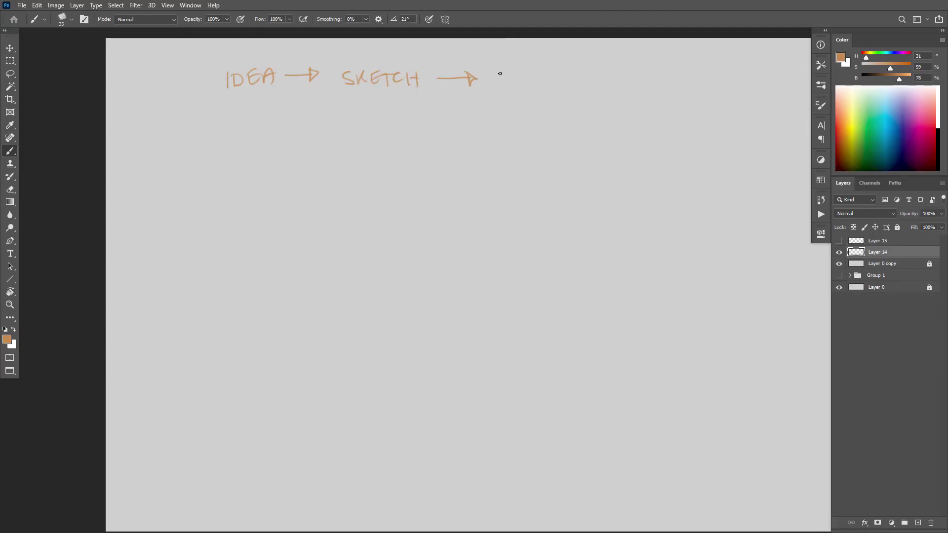
Step: Continue the handwritten process row with "ROUGH → FINISH" after the SKETCH arrow
{"action": "mouse_move", "coordinate": [499, 72]}
{"action": "left_mouse_down"}
{"action": "mouse_move", "coordinate": [499, 86]}
{"action": "mouse_move", "coordinate": [517, 74]}
{"action": "mouse_move", "coordinate": [557, 86]}
{"action": "left_mouse_up"}
{"action": "mouse_move", "coordinate": [569, 70]}
{"action": "left_mouse_down"}
{"action": "mouse_move", "coordinate": [569, 85]}
{"action": "mouse_move", "coordinate": [571, 77]}
{"action": "mouse_move", "coordinate": [614, 74]}
{"action": "mouse_move", "coordinate": [611, 82]}
{"action": "left_mouse_up"}
{"action": "key", "text": "ctrl+z"}
{"action": "mouse_move", "coordinate": [610, 69]}
{"action": "left_mouse_down"}
{"action": "mouse_move", "coordinate": [613, 79]}
{"action": "mouse_move", "coordinate": [642, 84]}
{"action": "left_mouse_up"}
{"action": "left_click_drag", "start_coordinate": [638, 70], "coordinate": [654, 76]}
{"action": "mouse_move", "coordinate": [667, 75]}
{"action": "left_mouse_down"}
{"action": "mouse_move", "coordinate": [668, 85]}
{"action": "mouse_move", "coordinate": [684, 73]}
{"action": "mouse_move", "coordinate": [700, 83]}
{"action": "mouse_move", "coordinate": [711, 76]}
{"action": "left_mouse_up"}
{"action": "left_click_drag", "start_coordinate": [709, 68], "coordinate": [710, 84]}
Step: Extend the handwritten row with "LINE → COLOUR BLOCK IN" after FINISH
{"action": "scroll", "coordinate": [734, 108], "scroll_direction": "right", "scroll_amount": 4}
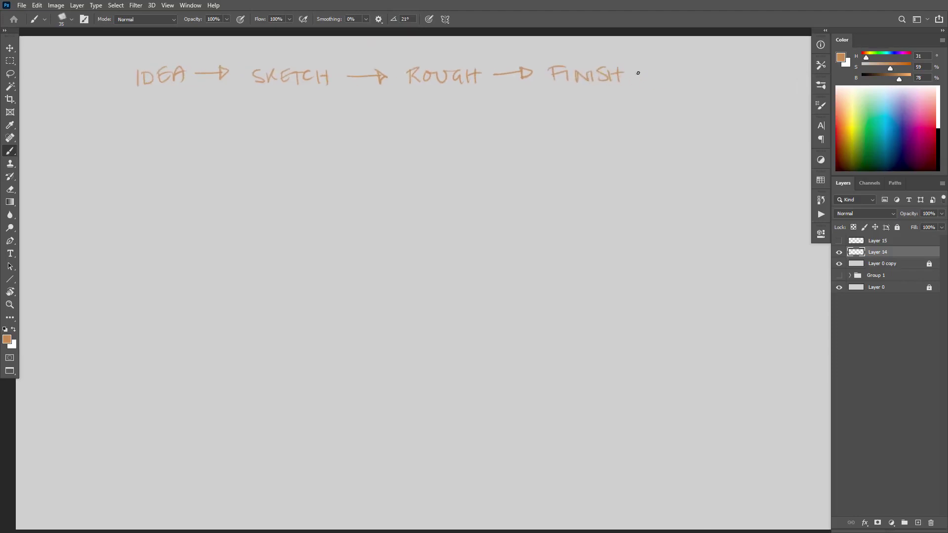
{"action": "left_click_drag", "start_coordinate": [636, 70], "coordinate": [645, 81]}
{"action": "mouse_move", "coordinate": [651, 71]}
{"action": "left_mouse_down"}
{"action": "mouse_move", "coordinate": [652, 83]}
{"action": "mouse_move", "coordinate": [676, 69]}
{"action": "mouse_move", "coordinate": [678, 82]}
{"action": "left_mouse_up"}
{"action": "mouse_move", "coordinate": [678, 69]}
{"action": "left_mouse_down"}
{"action": "mouse_move", "coordinate": [732, 74]}
{"action": "mouse_move", "coordinate": [724, 81]}
{"action": "left_mouse_up"}
{"action": "left_click_drag", "start_coordinate": [721, 119], "coordinate": [572, 112]}
{"action": "mouse_move", "coordinate": [603, 63]}
{"action": "left_mouse_down"}
{"action": "mouse_move", "coordinate": [604, 73]}
{"action": "mouse_move", "coordinate": [644, 65]}
{"action": "mouse_move", "coordinate": [702, 74]}
{"action": "mouse_move", "coordinate": [712, 64]}
{"action": "mouse_move", "coordinate": [751, 74]}
{"action": "mouse_move", "coordinate": [770, 65]}
{"action": "mouse_move", "coordinate": [629, 153]}
{"action": "left_mouse_up"}
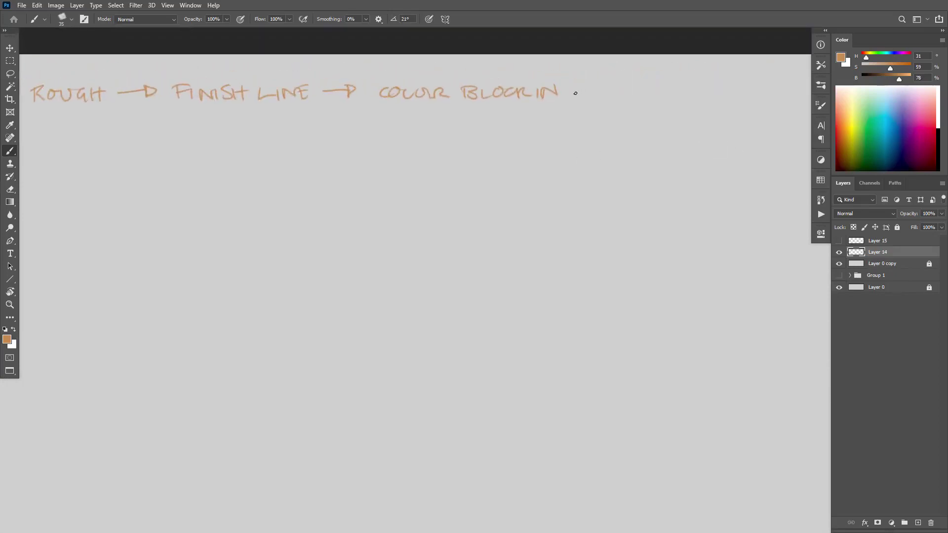
Step: Complete the handwritten row with an arrow and "FINISH/POLISH" after COLOUR BLOCK IN
{"action": "mouse_move", "coordinate": [575, 94]}
{"action": "left_mouse_down"}
{"action": "mouse_move", "coordinate": [650, 86]}
{"action": "mouse_move", "coordinate": [667, 94]}
{"action": "mouse_move", "coordinate": [686, 82]}
{"action": "mouse_move", "coordinate": [691, 93]}
{"action": "mouse_move", "coordinate": [701, 84]}
{"action": "mouse_move", "coordinate": [722, 97]}
{"action": "mouse_move", "coordinate": [742, 85]}
{"action": "mouse_move", "coordinate": [778, 87]}
{"action": "left_mouse_up"}
{"action": "left_click", "coordinate": [635, 120], "text": "ctrl+alt"}
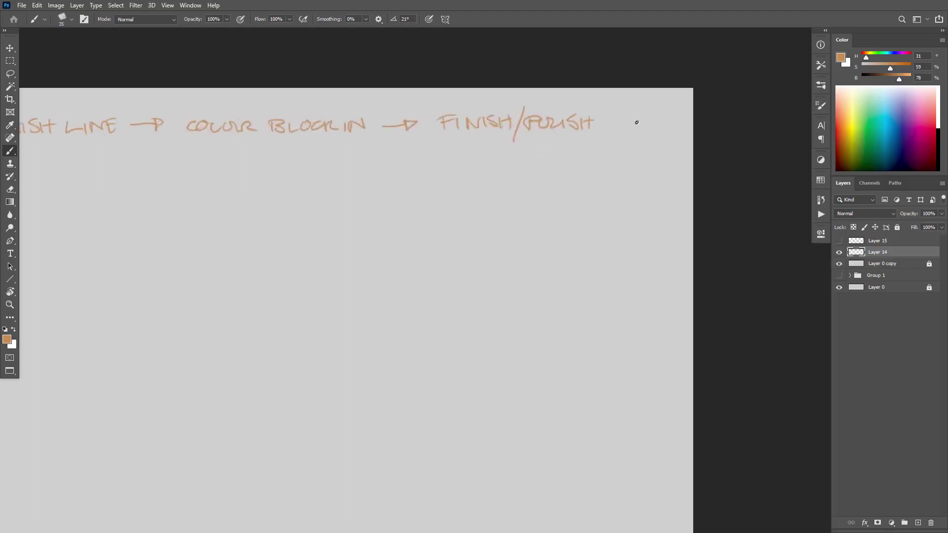
{"action": "left_click", "coordinate": [682, 152], "text": "ctrl+alt"}
{"action": "left_click", "coordinate": [525, 176], "text": "ctrl+alt"}
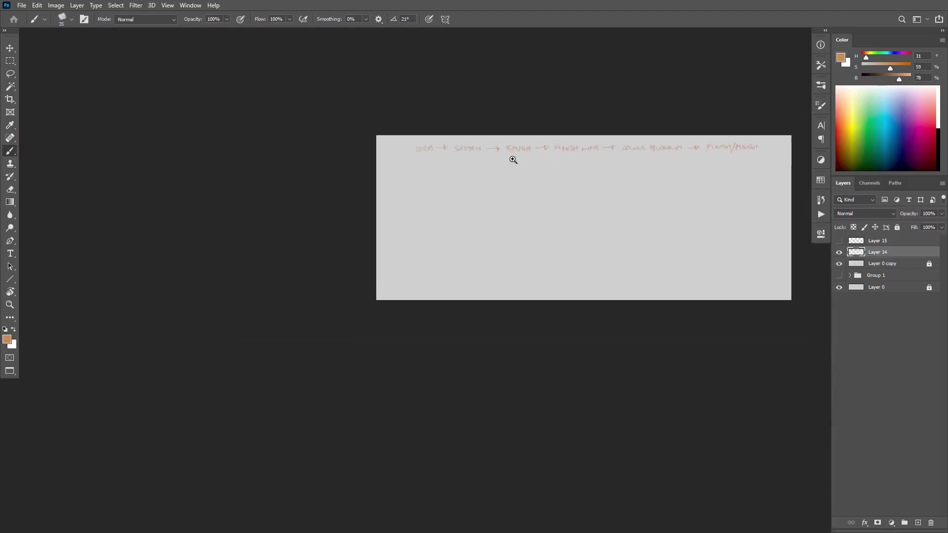
{"action": "left_click_drag", "start_coordinate": [512, 159], "coordinate": [510, 160]}
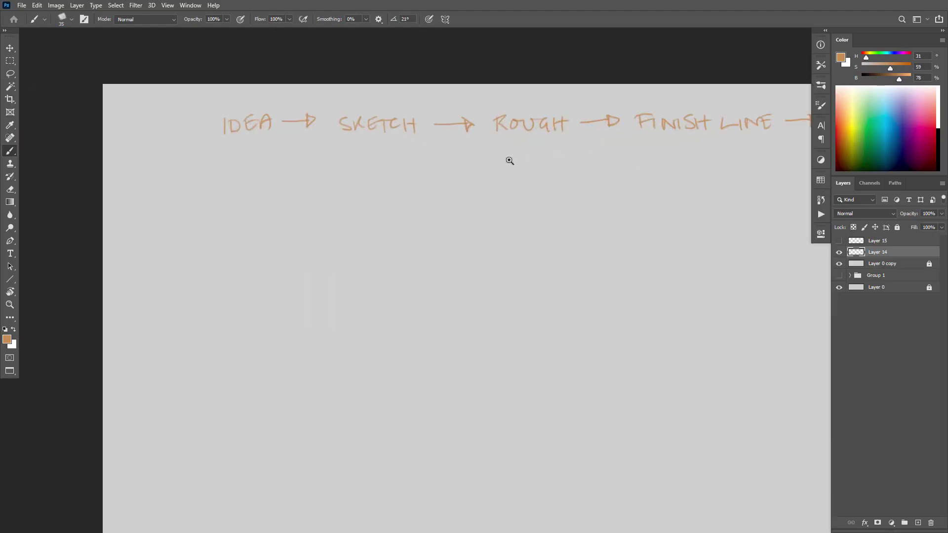
Step: Change the brush colour to blue with hue 218 and try a vertical divider right after ROUGH
{"action": "key", "text": "x"}
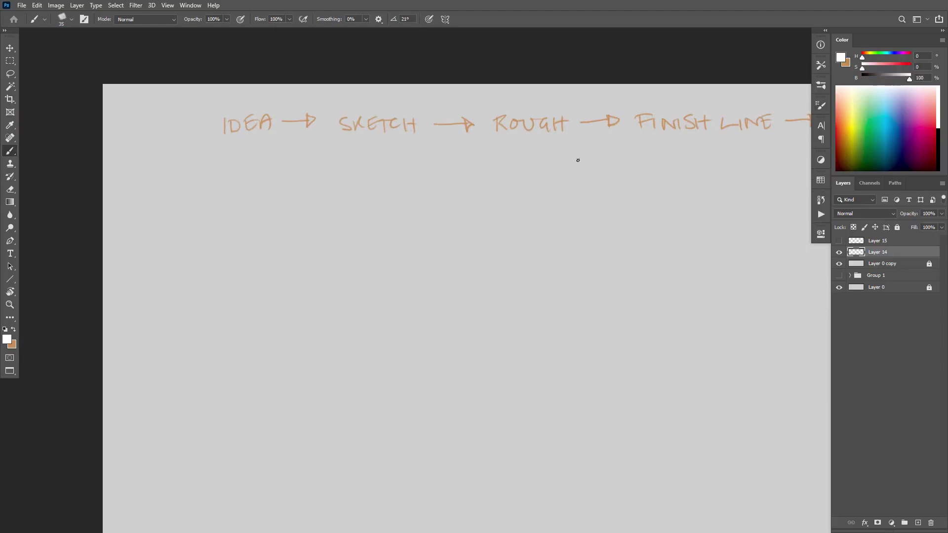
{"action": "key", "text": "x"}
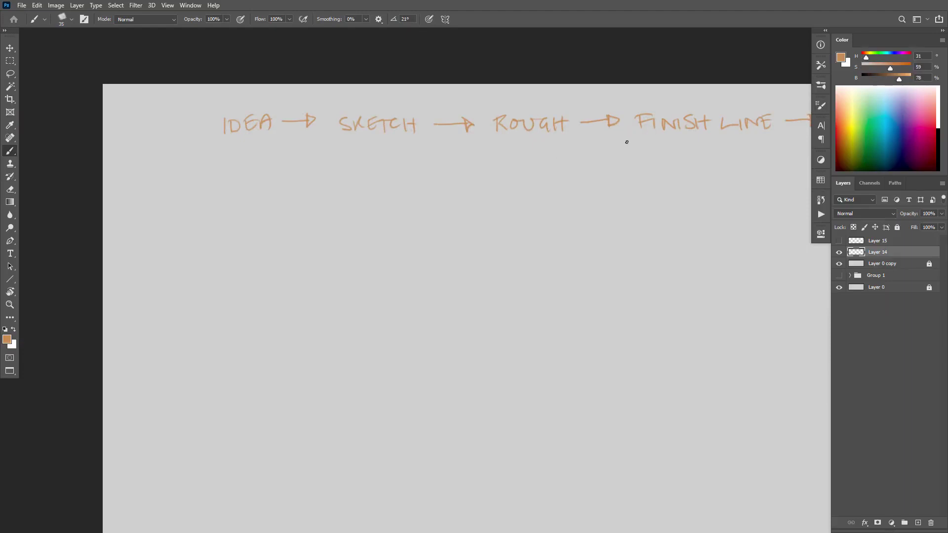
{"action": "left_click", "coordinate": [892, 57]}
{"action": "key", "text": "x"}
{"action": "key", "text": "x"}
{"action": "left_click_drag", "start_coordinate": [572, 97], "coordinate": [572, 157]}
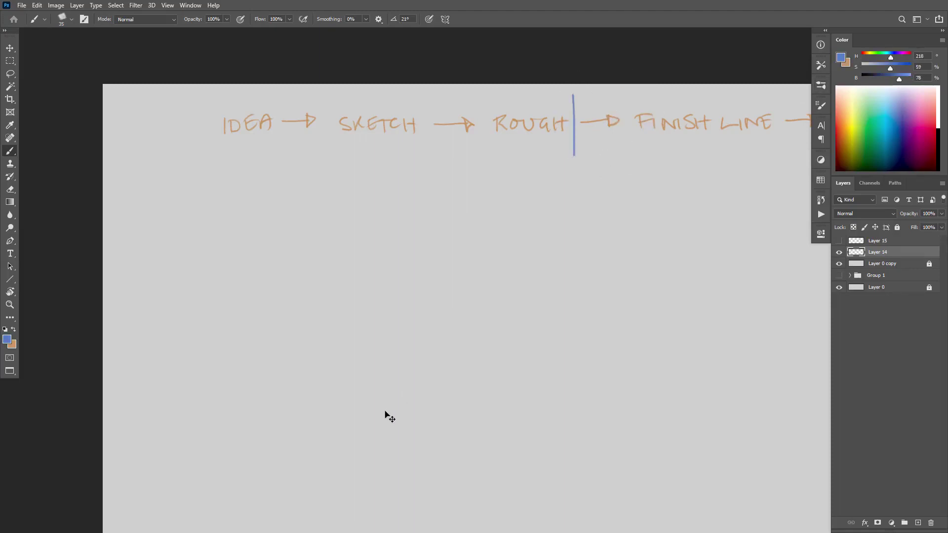
{"action": "key", "text": "ctrl+z"}
Step: Draw a blue vertical divider between the SKETCH arrow and ROUGH, and write "IDEATION" beneath SKETCH
{"action": "left_click_drag", "start_coordinate": [478, 222], "coordinate": [487, 228]}
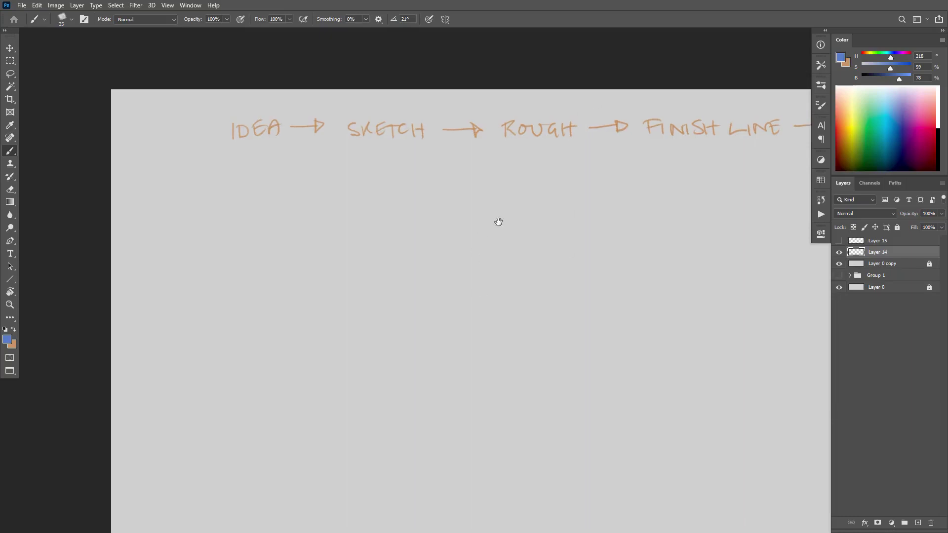
{"action": "left_click_drag", "start_coordinate": [487, 152], "coordinate": [541, 192]}
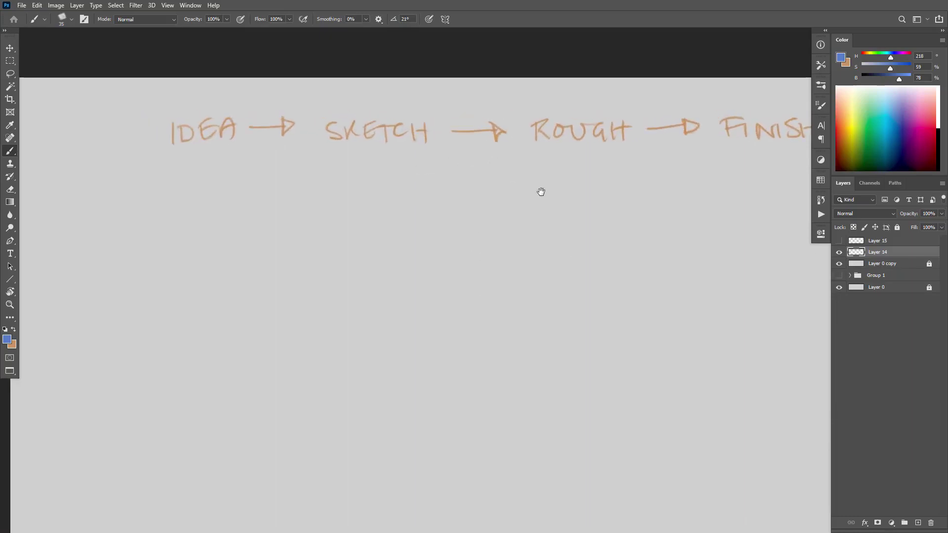
{"action": "left_click_drag", "start_coordinate": [516, 87], "coordinate": [517, 188]}
{"action": "mouse_move", "coordinate": [295, 173]}
{"action": "left_mouse_down"}
{"action": "mouse_move", "coordinate": [294, 189]}
{"action": "mouse_move", "coordinate": [366, 173]}
{"action": "mouse_move", "coordinate": [368, 184]}
{"action": "mouse_move", "coordinate": [388, 183]}
{"action": "mouse_move", "coordinate": [402, 169]}
{"action": "left_mouse_up"}
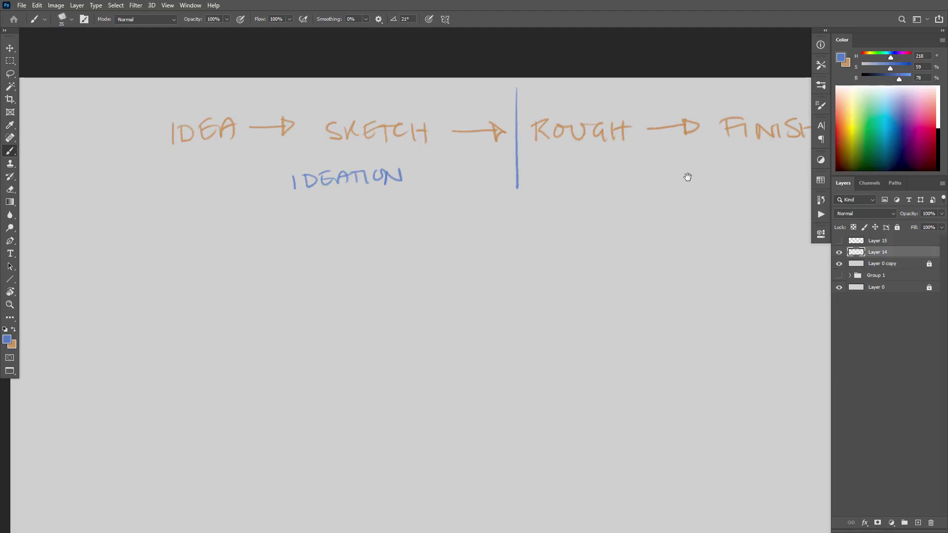
Step: Draw a second blue divider before FINISH LINE and number the three sections 1, 2 and 3 below the row
{"action": "left_click_drag", "start_coordinate": [686, 176], "coordinate": [397, 174]}
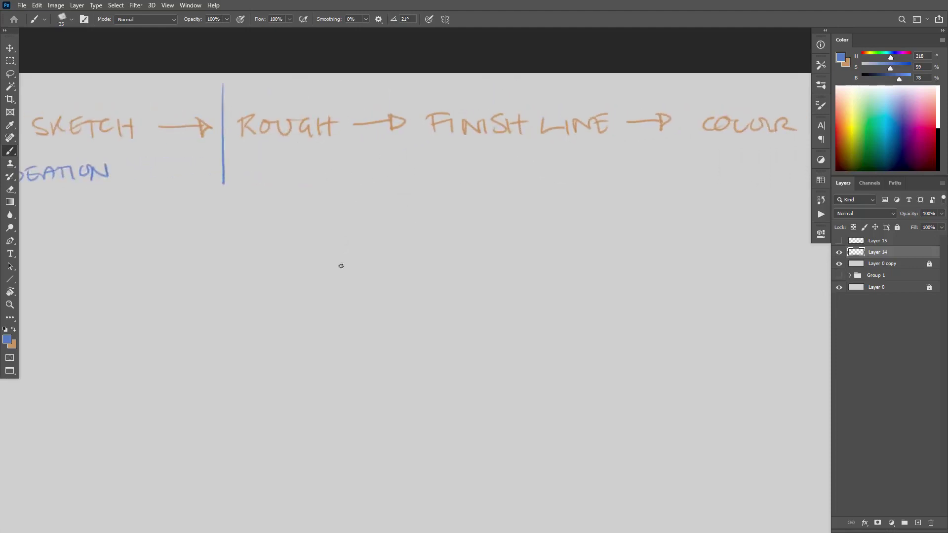
{"action": "left_click_drag", "start_coordinate": [416, 85], "coordinate": [420, 168]}
{"action": "scroll", "coordinate": [516, 220], "scroll_direction": "left", "scroll_amount": 3}
{"action": "scroll", "coordinate": [651, 200], "scroll_direction": "down", "scroll_amount": 2}
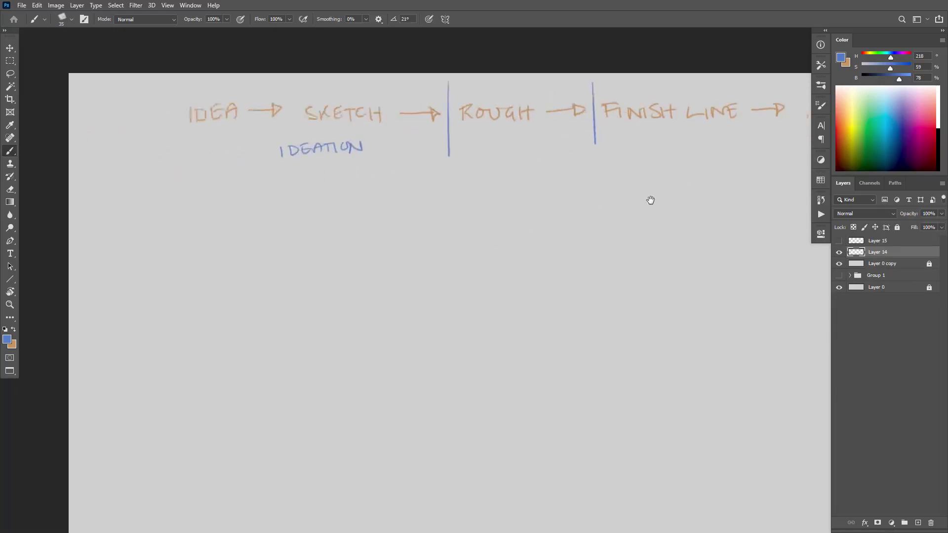
{"action": "left_click_drag", "start_coordinate": [352, 174], "coordinate": [353, 197]}
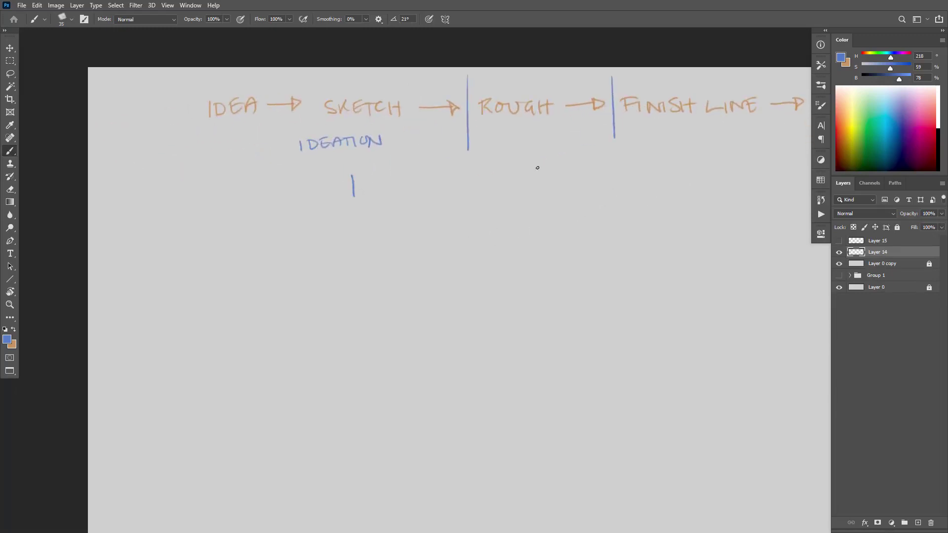
{"action": "mouse_move", "coordinate": [537, 168]}
{"action": "left_mouse_down"}
{"action": "mouse_move", "coordinate": [552, 168]}
{"action": "mouse_move", "coordinate": [537, 181]}
{"action": "mouse_move", "coordinate": [563, 179]}
{"action": "left_mouse_up"}
{"action": "mouse_move", "coordinate": [728, 147]}
{"action": "left_mouse_down"}
{"action": "mouse_move", "coordinate": [745, 149]}
{"action": "mouse_move", "coordinate": [729, 161]}
{"action": "left_mouse_up"}
Step: Select the section numbers with the Rectangular Marquee and shift them so they line up better below the row
{"action": "left_click_drag", "start_coordinate": [642, 233], "coordinate": [432, 274]}
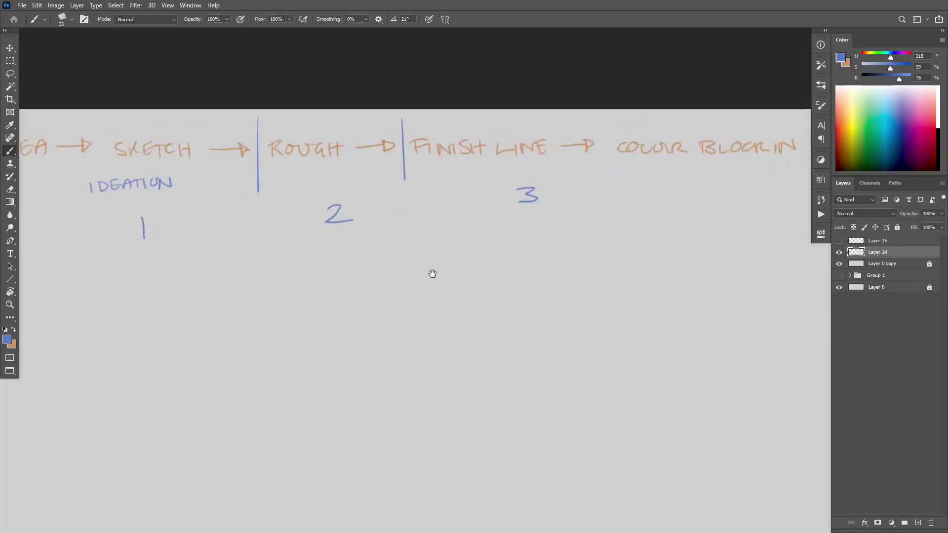
{"action": "mouse_move", "coordinate": [582, 228]}
{"action": "left_mouse_down"}
{"action": "mouse_move", "coordinate": [576, 254]}
{"action": "mouse_move", "coordinate": [615, 237]}
{"action": "mouse_move", "coordinate": [600, 223]}
{"action": "left_mouse_up"}
{"action": "key", "text": "m"}
{"action": "mouse_move", "coordinate": [559, 173]}
{"action": "left_mouse_down"}
{"action": "mouse_move", "coordinate": [613, 212]}
{"action": "mouse_move", "coordinate": [565, 197]}
{"action": "left_mouse_up"}
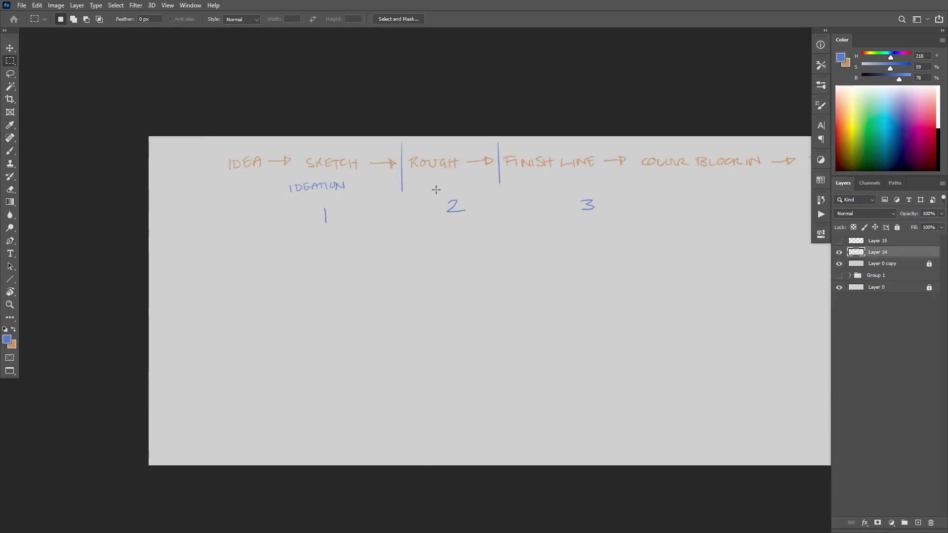
{"action": "left_click_drag", "start_coordinate": [436, 190], "coordinate": [453, 213]}
{"action": "left_click_drag", "start_coordinate": [308, 199], "coordinate": [328, 218]}
{"action": "key", "text": "b"}
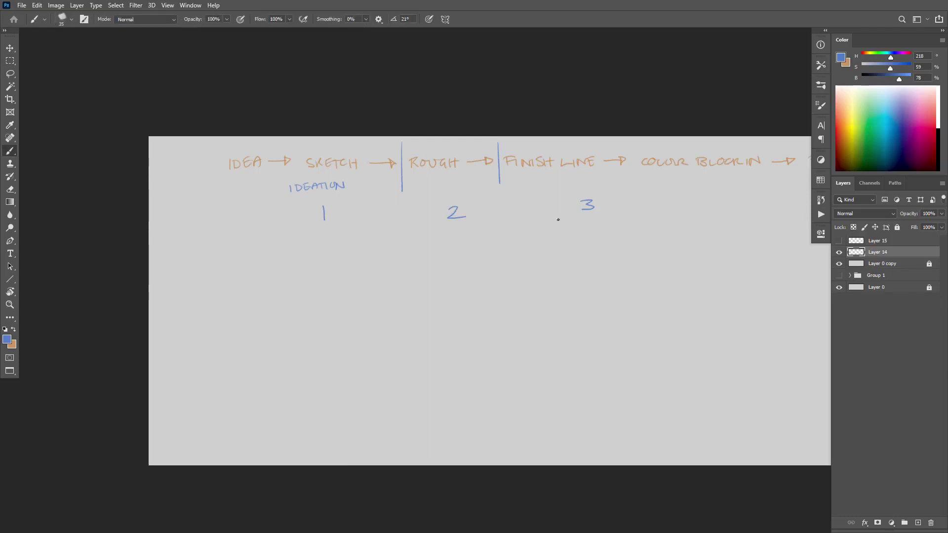
Step: Move the whole handwritten process diagram lower on the canvas and return to the Brush tool
{"action": "key", "text": "v"}
{"action": "left_click_drag", "start_coordinate": [571, 190], "coordinate": [570, 284]}
{"action": "mouse_move", "coordinate": [603, 337]}
{"action": "left_mouse_down"}
{"action": "mouse_move", "coordinate": [482, 267]}
{"action": "mouse_move", "coordinate": [576, 240]}
{"action": "left_mouse_up"}
{"action": "scroll", "coordinate": [445, 227], "scroll_direction": "up", "scroll_amount": 1}
{"action": "key", "text": "b"}
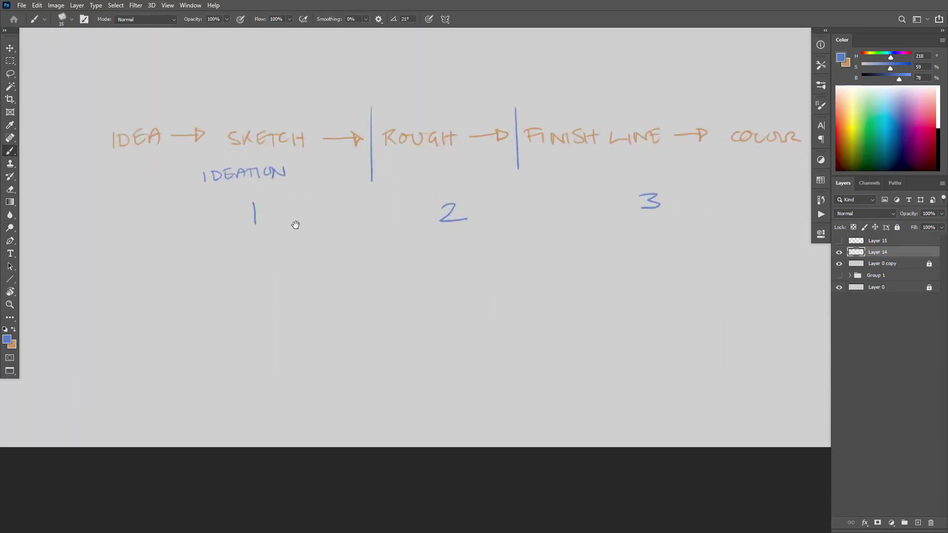
{"action": "left_click_drag", "start_coordinate": [295, 225], "coordinate": [407, 250]}
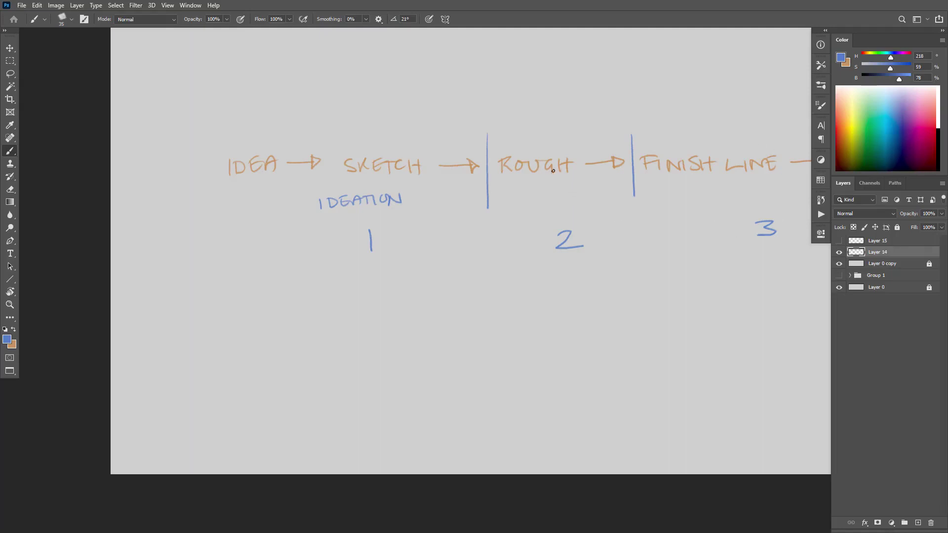
{"action": "left_click_drag", "start_coordinate": [710, 258], "coordinate": [546, 306]}
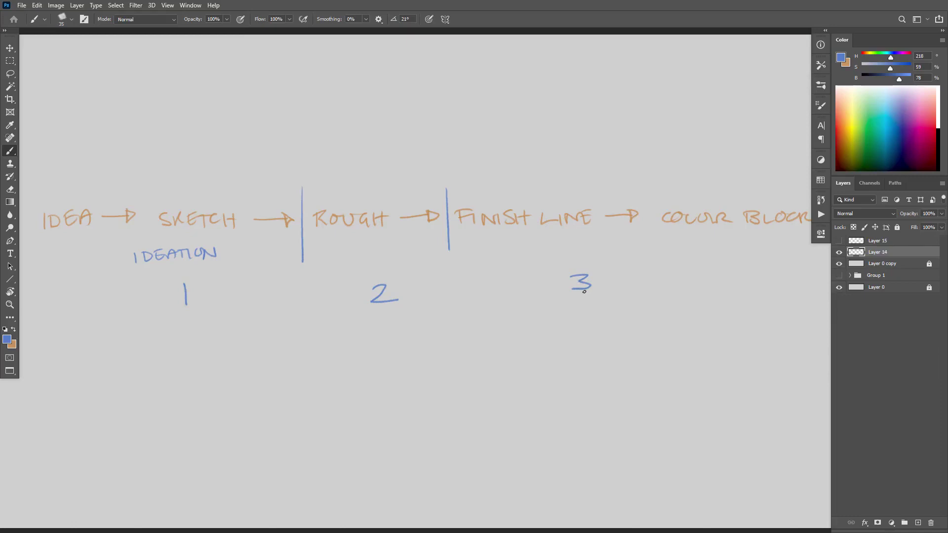
{"action": "mouse_move", "coordinate": [297, 234]}
{"action": "left_mouse_down"}
{"action": "mouse_move", "coordinate": [532, 192]}
{"action": "mouse_move", "coordinate": [510, 188]}
{"action": "left_mouse_up"}
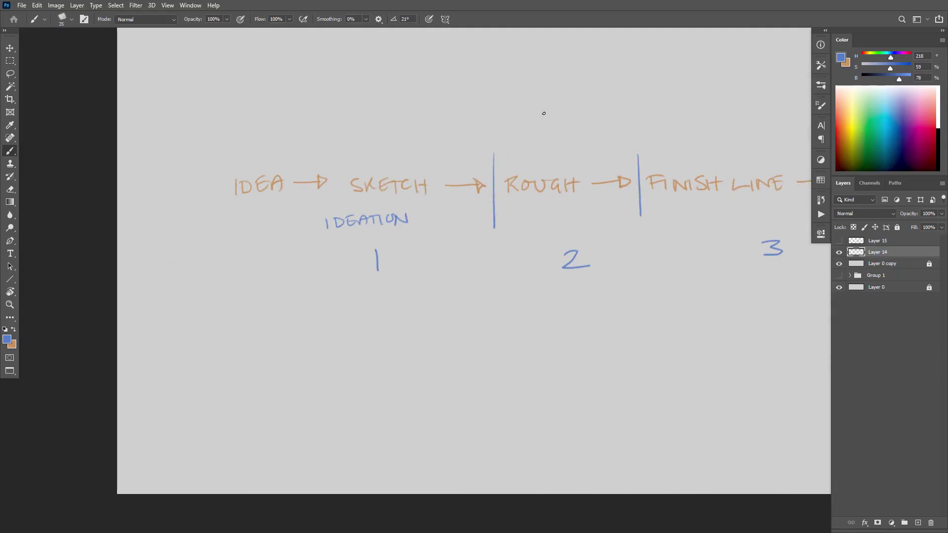
{"action": "mouse_move", "coordinate": [544, 113]}
{"action": "left_mouse_down"}
{"action": "mouse_move", "coordinate": [557, 321]}
{"action": "mouse_move", "coordinate": [548, 116]}
{"action": "left_mouse_up"}
{"action": "key", "text": "ctrl+z"}
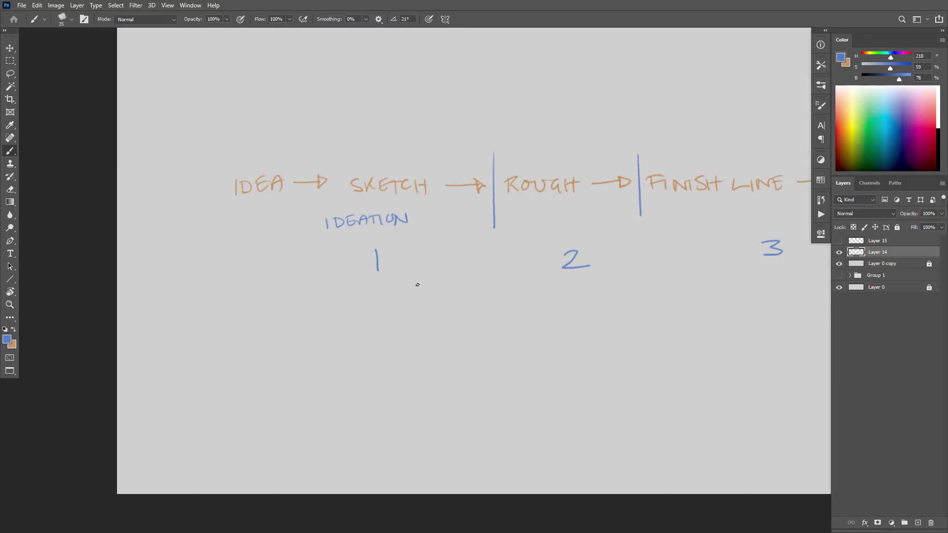
{"action": "scroll", "coordinate": [563, 247], "scroll_direction": "up", "scroll_amount": 5}
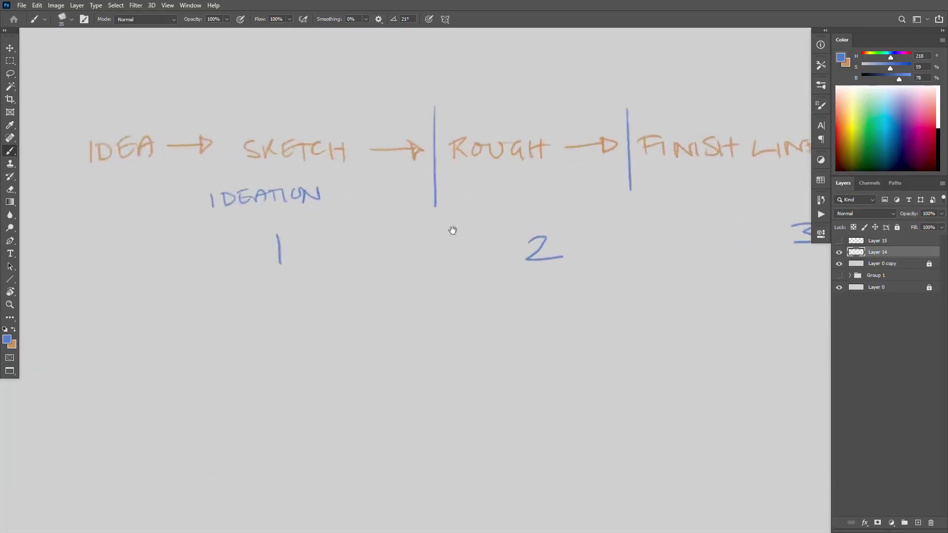
{"action": "left_click_drag", "start_coordinate": [453, 230], "coordinate": [557, 228]}
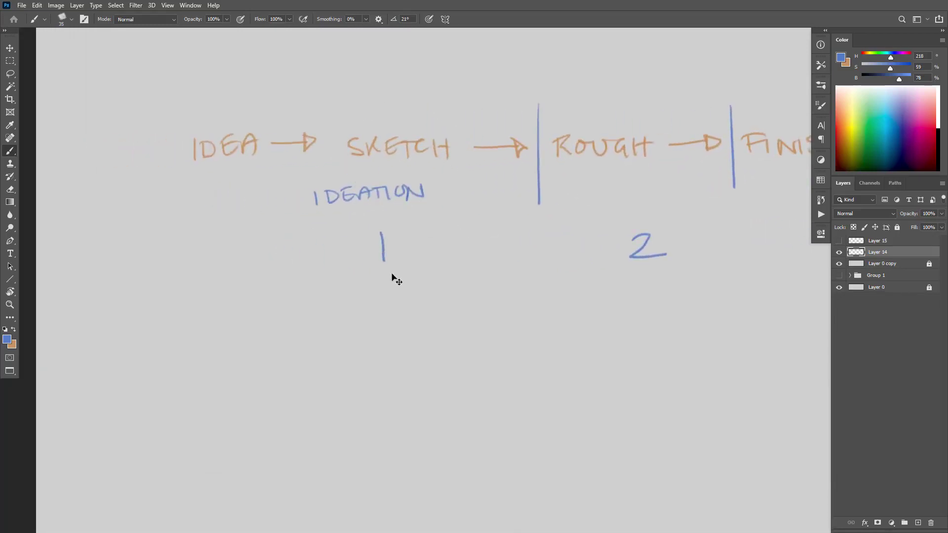
Step: Hide Layer 14, add a new blank layer above it and reset the colours to default black and white
{"action": "left_click", "coordinate": [839, 253]}
{"action": "key", "text": "ctrl+shift+alt+n"}
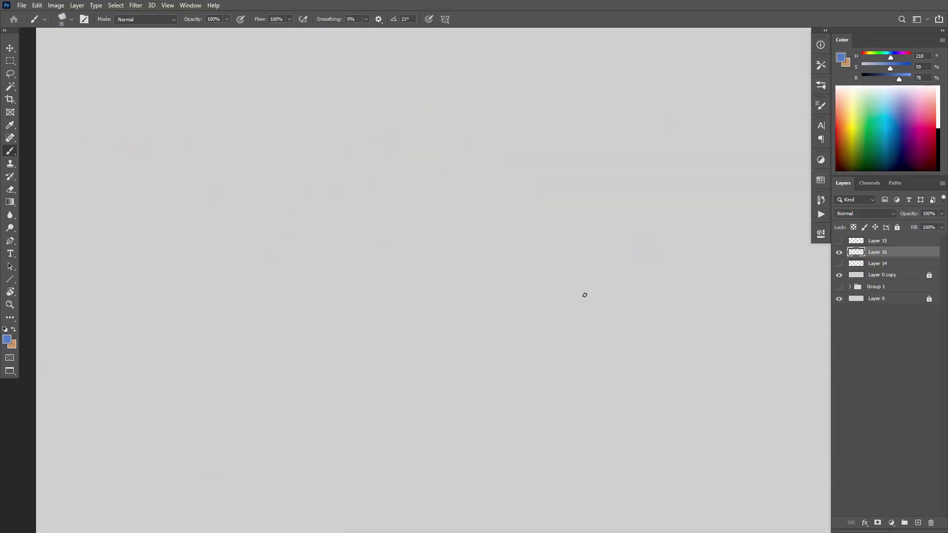
{"action": "key", "text": "d"}
{"action": "left_click_drag", "start_coordinate": [585, 168], "coordinate": [490, 190]}
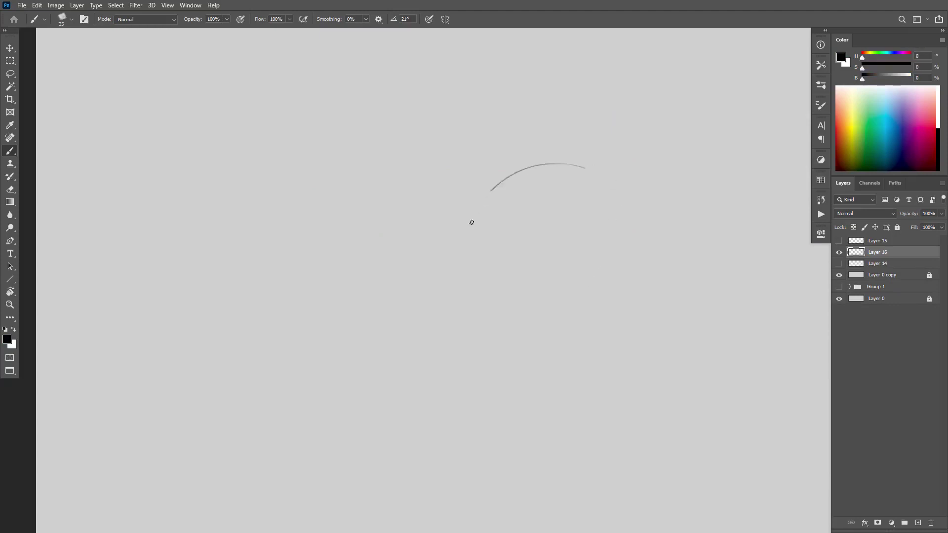
{"action": "mouse_move", "coordinate": [471, 222]}
{"action": "left_mouse_down"}
{"action": "mouse_move", "coordinate": [586, 183]}
{"action": "mouse_move", "coordinate": [585, 169]}
{"action": "mouse_move", "coordinate": [564, 182]}
{"action": "mouse_move", "coordinate": [567, 317]}
{"action": "left_mouse_up"}
{"action": "key", "text": "ctrl+z"}
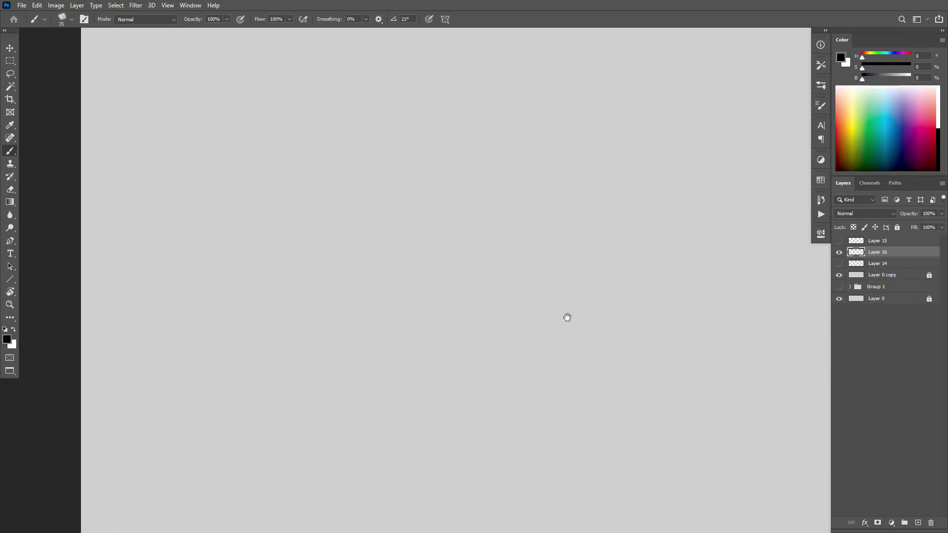
{"action": "mouse_move", "coordinate": [583, 200]}
{"action": "left_mouse_down"}
{"action": "mouse_move", "coordinate": [555, 163]}
{"action": "mouse_move", "coordinate": [588, 243]}
{"action": "mouse_move", "coordinate": [546, 170]}
{"action": "mouse_move", "coordinate": [512, 257]}
{"action": "mouse_move", "coordinate": [531, 184]}
{"action": "mouse_move", "coordinate": [474, 171]}
{"action": "mouse_move", "coordinate": [554, 161]}
{"action": "mouse_move", "coordinate": [506, 148]}
{"action": "mouse_move", "coordinate": [546, 214]}
{"action": "mouse_move", "coordinate": [461, 176]}
{"action": "mouse_move", "coordinate": [466, 207]}
{"action": "left_mouse_up"}
{"action": "key", "text": "ctrl+z"}
{"action": "key", "text": "ctrl+z"}
{"action": "key", "text": "ctrl+z"}
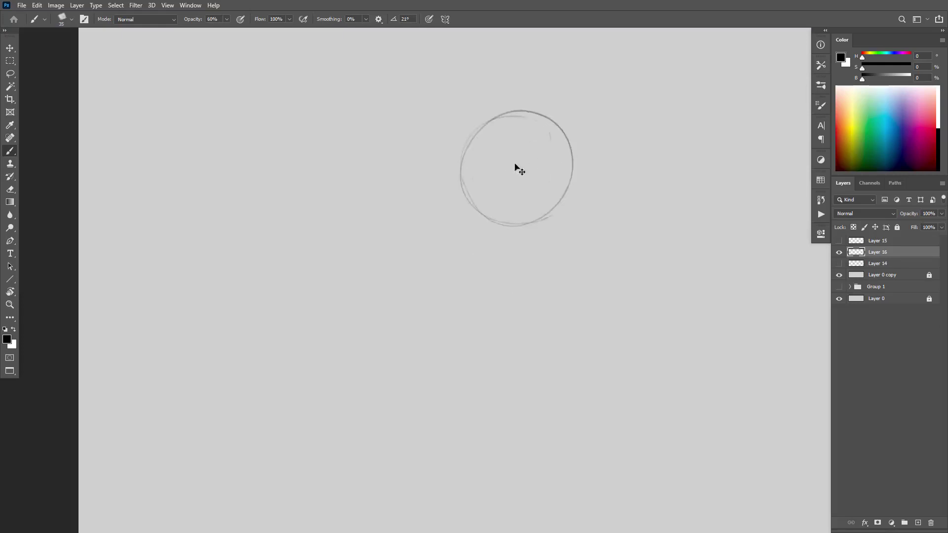
{"action": "key", "text": "ctrl+z"}
{"action": "mouse_move", "coordinate": [551, 178]}
{"action": "left_mouse_down"}
{"action": "mouse_move", "coordinate": [567, 273]}
{"action": "mouse_move", "coordinate": [558, 186]}
{"action": "left_mouse_up"}
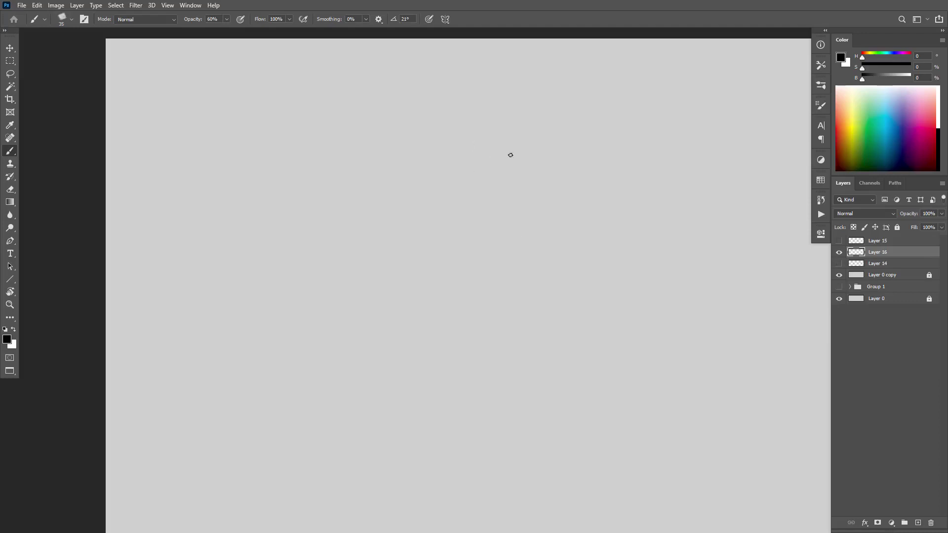
{"action": "mouse_move", "coordinate": [521, 142]}
{"action": "left_mouse_down"}
{"action": "mouse_move", "coordinate": [507, 180]}
{"action": "mouse_move", "coordinate": [520, 152]}
{"action": "left_mouse_up"}
{"action": "key", "text": "ctrl+z"}
Step: Sketch a small standing figure with head, torso and legs in black at 60% brush opacity on the new layer
{"action": "mouse_move", "coordinate": [502, 186]}
{"action": "left_mouse_down"}
{"action": "mouse_move", "coordinate": [506, 166]}
{"action": "mouse_move", "coordinate": [520, 196]}
{"action": "mouse_move", "coordinate": [502, 174]}
{"action": "mouse_move", "coordinate": [499, 211]}
{"action": "mouse_move", "coordinate": [522, 214]}
{"action": "mouse_move", "coordinate": [517, 175]}
{"action": "mouse_move", "coordinate": [499, 205]}
{"action": "mouse_move", "coordinate": [524, 243]}
{"action": "mouse_move", "coordinate": [501, 220]}
{"action": "mouse_move", "coordinate": [499, 229]}
{"action": "mouse_move", "coordinate": [519, 224]}
{"action": "left_mouse_up"}
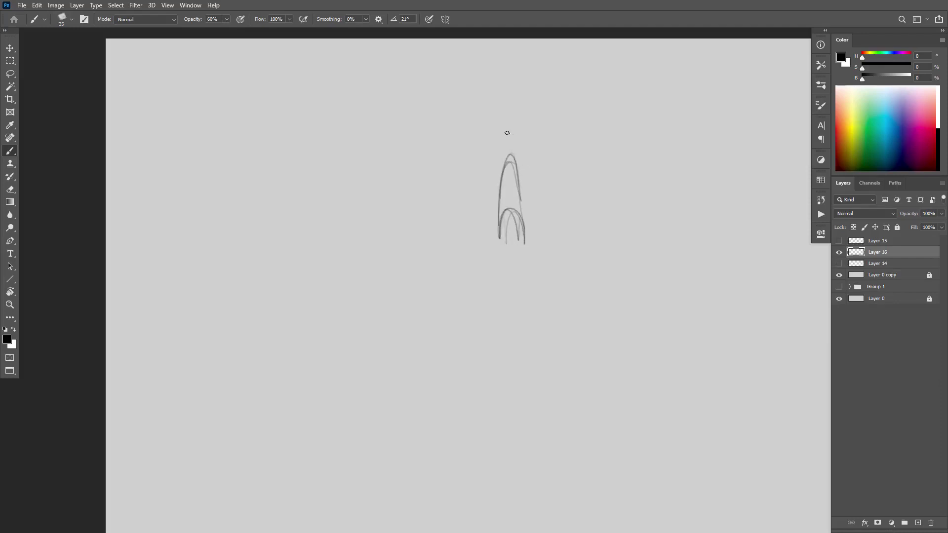
{"action": "mouse_move", "coordinate": [505, 131]}
{"action": "left_mouse_down"}
{"action": "mouse_move", "coordinate": [503, 143]}
{"action": "mouse_move", "coordinate": [507, 134]}
{"action": "left_mouse_up"}
{"action": "mouse_move", "coordinate": [500, 210]}
{"action": "left_mouse_down"}
{"action": "mouse_move", "coordinate": [502, 161]}
{"action": "mouse_move", "coordinate": [523, 160]}
{"action": "mouse_move", "coordinate": [499, 191]}
{"action": "mouse_move", "coordinate": [521, 212]}
{"action": "mouse_move", "coordinate": [503, 197]}
{"action": "mouse_move", "coordinate": [514, 234]}
{"action": "mouse_move", "coordinate": [507, 270]}
{"action": "left_mouse_up"}
{"action": "left_click_drag", "start_coordinate": [507, 131], "coordinate": [512, 131]}
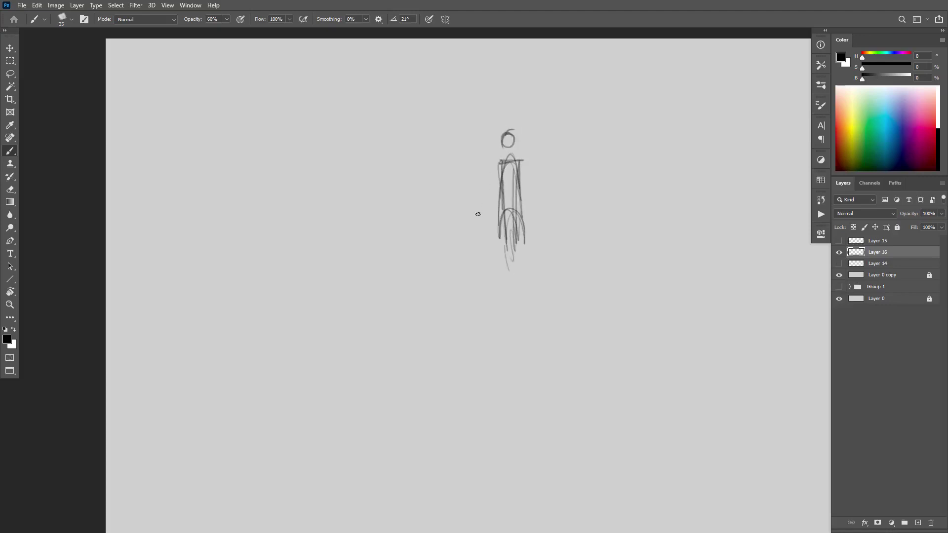
Step: Sketch a tall rectangular frame with doubled border lines around the standing figure and add ground curves beneath its feet
{"action": "mouse_move", "coordinate": [481, 208]}
{"action": "left_mouse_down"}
{"action": "mouse_move", "coordinate": [456, 217]}
{"action": "mouse_move", "coordinate": [482, 233]}
{"action": "left_mouse_up"}
{"action": "left_click_drag", "start_coordinate": [441, 103], "coordinate": [452, 307]}
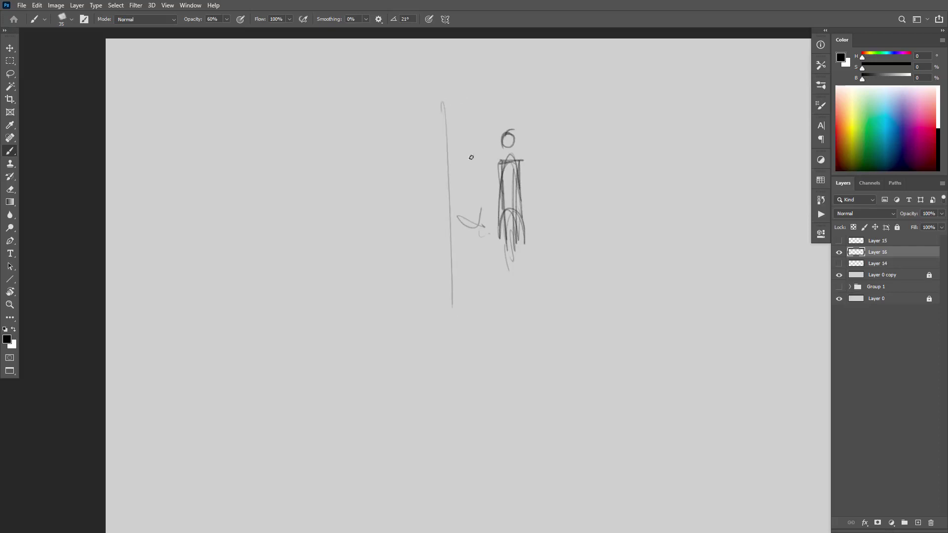
{"action": "mouse_move", "coordinate": [414, 93]}
{"action": "left_mouse_down"}
{"action": "mouse_move", "coordinate": [607, 94]}
{"action": "mouse_move", "coordinate": [589, 286]}
{"action": "left_mouse_up"}
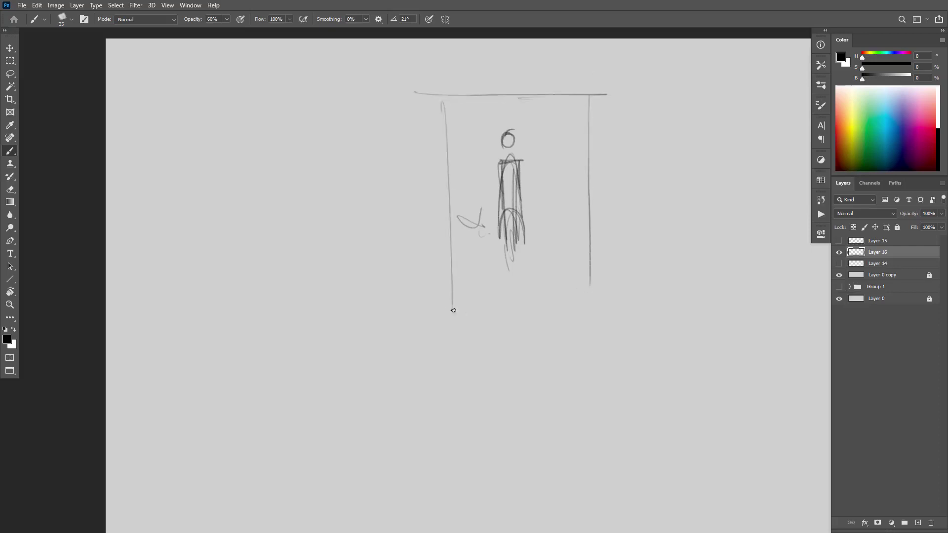
{"action": "left_click_drag", "start_coordinate": [468, 307], "coordinate": [572, 305]}
{"action": "mouse_move", "coordinate": [440, 101]}
{"action": "left_mouse_down"}
{"action": "mouse_move", "coordinate": [441, 308]}
{"action": "mouse_move", "coordinate": [582, 308]}
{"action": "mouse_move", "coordinate": [597, 257]}
{"action": "left_mouse_up"}
{"action": "left_click_drag", "start_coordinate": [582, 94], "coordinate": [592, 269]}
{"action": "mouse_move", "coordinate": [439, 98]}
{"action": "left_mouse_down"}
{"action": "mouse_move", "coordinate": [448, 297]}
{"action": "mouse_move", "coordinate": [570, 298]}
{"action": "left_mouse_up"}
{"action": "left_click_drag", "start_coordinate": [518, 265], "coordinate": [566, 279]}
{"action": "left_click_drag", "start_coordinate": [564, 278], "coordinate": [485, 302]}
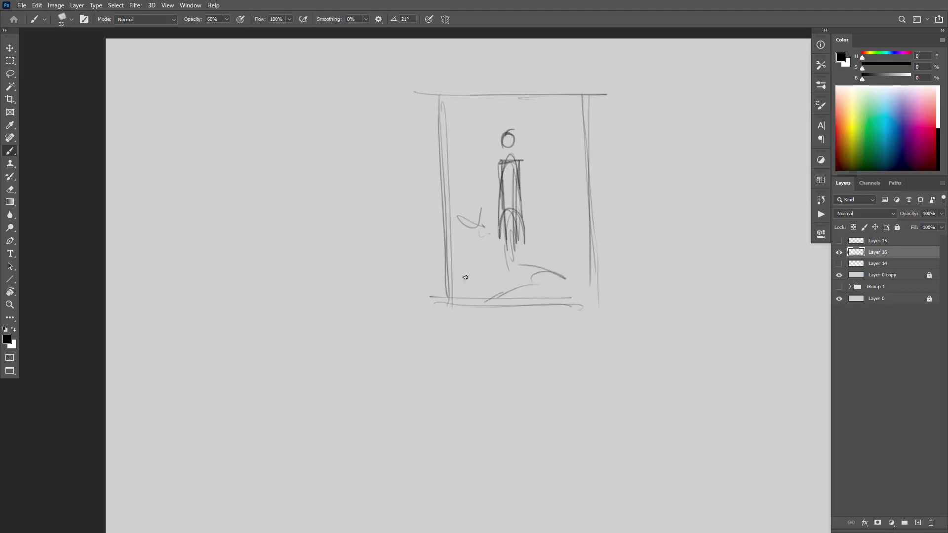
Step: Fill both sides and the base of the frame with loose scalloped cloud-like foliage outlines surrounding the figure
{"action": "left_click", "coordinate": [485, 279]}
{"action": "mouse_move", "coordinate": [473, 105]}
{"action": "left_mouse_down"}
{"action": "mouse_move", "coordinate": [484, 102]}
{"action": "mouse_move", "coordinate": [491, 128]}
{"action": "mouse_move", "coordinate": [466, 177]}
{"action": "mouse_move", "coordinate": [447, 181]}
{"action": "left_mouse_up"}
{"action": "mouse_move", "coordinate": [571, 91]}
{"action": "left_mouse_down"}
{"action": "mouse_move", "coordinate": [554, 141]}
{"action": "mouse_move", "coordinate": [588, 160]}
{"action": "mouse_move", "coordinate": [588, 187]}
{"action": "left_mouse_up"}
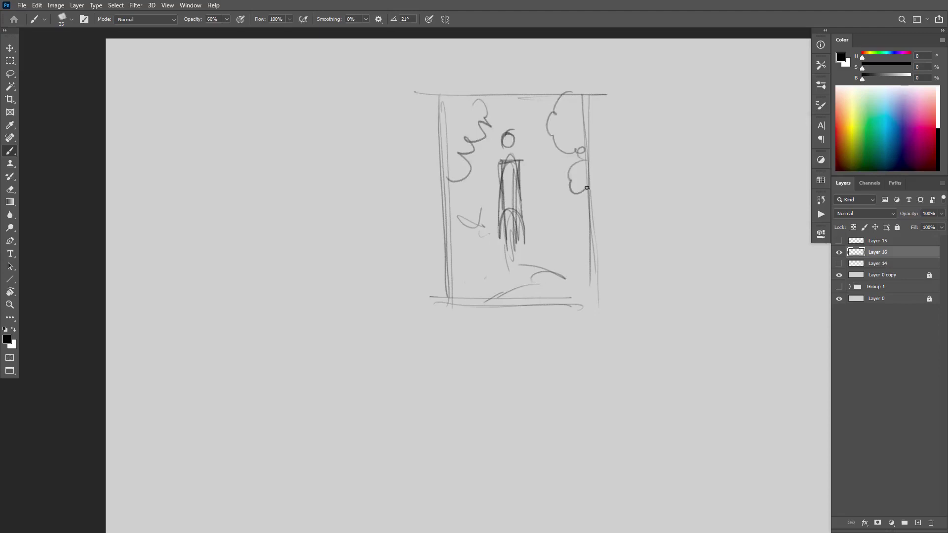
{"action": "mouse_move", "coordinate": [471, 181]}
{"action": "left_mouse_down"}
{"action": "mouse_move", "coordinate": [481, 209]}
{"action": "mouse_move", "coordinate": [462, 217]}
{"action": "left_mouse_up"}
{"action": "left_click_drag", "start_coordinate": [548, 207], "coordinate": [557, 280]}
{"action": "mouse_move", "coordinate": [460, 262]}
{"action": "left_mouse_down"}
{"action": "mouse_move", "coordinate": [492, 279]}
{"action": "mouse_move", "coordinate": [552, 277]}
{"action": "left_mouse_up"}
{"action": "mouse_move", "coordinate": [545, 269]}
{"action": "left_mouse_down"}
{"action": "mouse_move", "coordinate": [496, 268]}
{"action": "mouse_move", "coordinate": [457, 253]}
{"action": "mouse_move", "coordinate": [488, 258]}
{"action": "left_mouse_up"}
{"action": "mouse_move", "coordinate": [552, 241]}
{"action": "left_mouse_down"}
{"action": "mouse_move", "coordinate": [578, 231]}
{"action": "mouse_move", "coordinate": [562, 260]}
{"action": "mouse_move", "coordinate": [575, 230]}
{"action": "mouse_move", "coordinate": [563, 217]}
{"action": "left_mouse_up"}
{"action": "mouse_move", "coordinate": [568, 179]}
{"action": "left_mouse_down"}
{"action": "mouse_move", "coordinate": [558, 184]}
{"action": "mouse_move", "coordinate": [588, 201]}
{"action": "mouse_move", "coordinate": [583, 188]}
{"action": "left_mouse_up"}
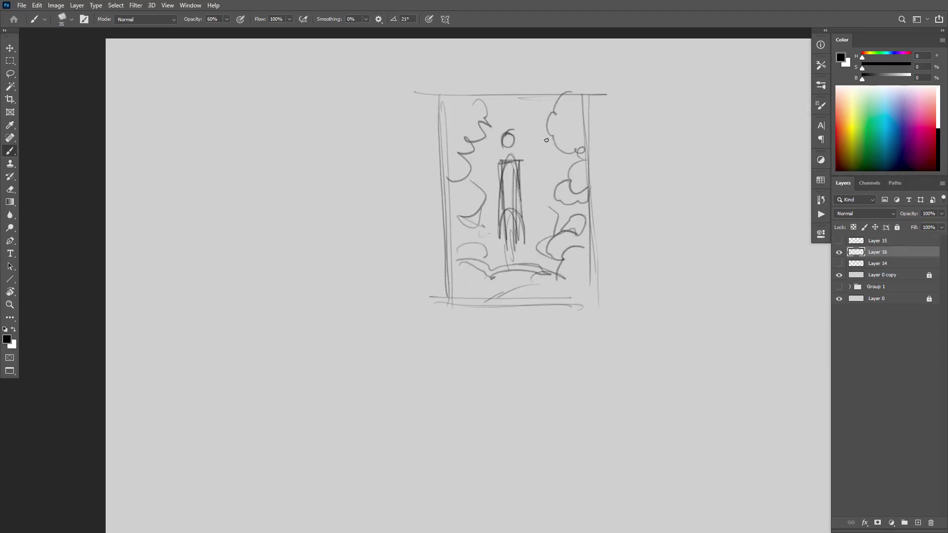
Step: Layer more scalloped shapes closer to the figure and reinforce the mound and lower corners of the framed thumbnail
{"action": "left_click_drag", "start_coordinate": [558, 127], "coordinate": [547, 164]}
{"action": "mouse_move", "coordinate": [547, 86]}
{"action": "left_mouse_down"}
{"action": "mouse_move", "coordinate": [528, 217]}
{"action": "mouse_move", "coordinate": [484, 215]}
{"action": "mouse_move", "coordinate": [471, 190]}
{"action": "left_mouse_up"}
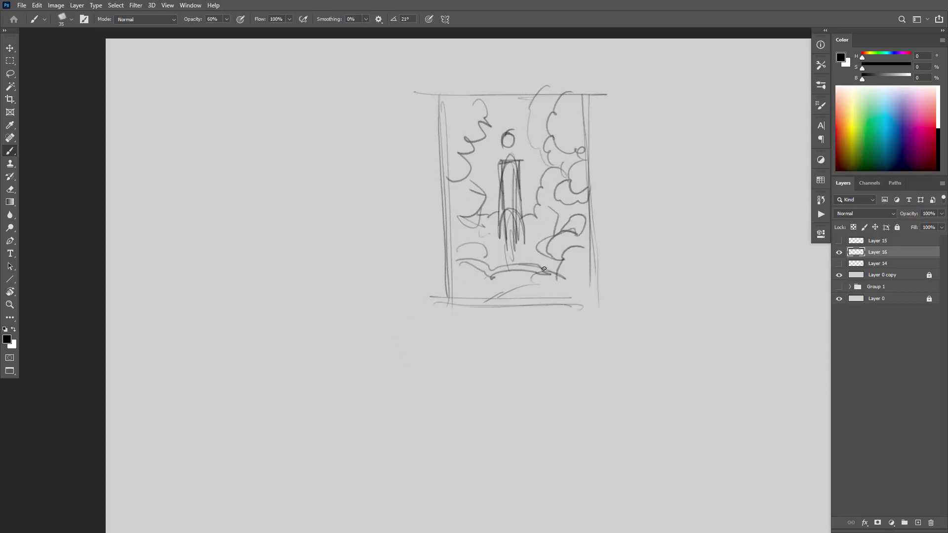
{"action": "mouse_move", "coordinate": [545, 268]}
{"action": "left_mouse_down"}
{"action": "mouse_move", "coordinate": [464, 276]}
{"action": "mouse_move", "coordinate": [554, 277]}
{"action": "left_mouse_up"}
{"action": "mouse_move", "coordinate": [554, 277]}
{"action": "left_mouse_down"}
{"action": "mouse_move", "coordinate": [457, 282]}
{"action": "mouse_move", "coordinate": [470, 179]}
{"action": "mouse_move", "coordinate": [461, 153]}
{"action": "mouse_move", "coordinate": [466, 90]}
{"action": "mouse_move", "coordinate": [571, 90]}
{"action": "mouse_move", "coordinate": [545, 108]}
{"action": "mouse_move", "coordinate": [553, 156]}
{"action": "mouse_move", "coordinate": [575, 185]}
{"action": "mouse_move", "coordinate": [545, 238]}
{"action": "mouse_move", "coordinate": [585, 286]}
{"action": "left_mouse_up"}
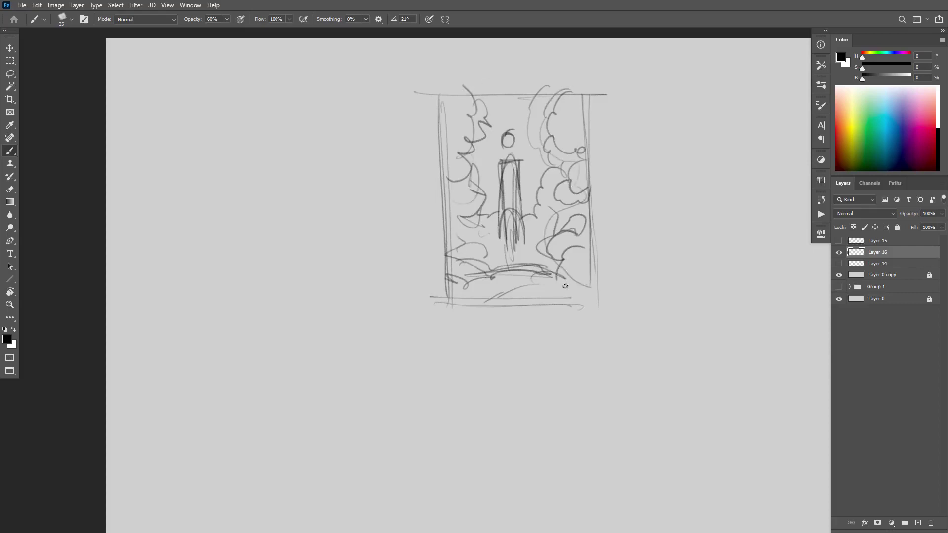
{"action": "mouse_move", "coordinate": [539, 216]}
{"action": "left_mouse_down"}
{"action": "mouse_move", "coordinate": [526, 232]}
{"action": "mouse_move", "coordinate": [544, 232]}
{"action": "mouse_move", "coordinate": [521, 249]}
{"action": "mouse_move", "coordinate": [486, 230]}
{"action": "mouse_move", "coordinate": [501, 269]}
{"action": "left_mouse_up"}
Step: Sketch a smaller, simplified standing figure inside its own rectangular frame beside the first thumbnail
{"action": "mouse_move", "coordinate": [333, 187]}
{"action": "left_mouse_down"}
{"action": "mouse_move", "coordinate": [401, 175]}
{"action": "mouse_move", "coordinate": [402, 161]}
{"action": "mouse_move", "coordinate": [407, 212]}
{"action": "mouse_move", "coordinate": [398, 190]}
{"action": "left_mouse_up"}
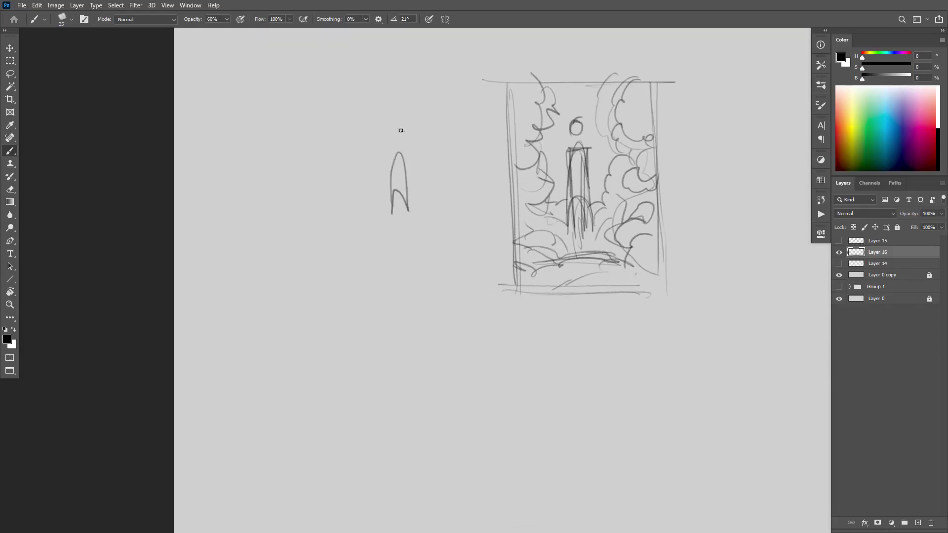
{"action": "mouse_move", "coordinate": [399, 131]}
{"action": "left_mouse_down"}
{"action": "mouse_move", "coordinate": [394, 141]}
{"action": "mouse_move", "coordinate": [401, 129]}
{"action": "left_mouse_up"}
{"action": "mouse_move", "coordinate": [361, 98]}
{"action": "left_mouse_down"}
{"action": "mouse_move", "coordinate": [369, 235]}
{"action": "mouse_move", "coordinate": [448, 235]}
{"action": "mouse_move", "coordinate": [441, 100]}
{"action": "mouse_move", "coordinate": [406, 96]}
{"action": "mouse_move", "coordinate": [356, 103]}
{"action": "mouse_move", "coordinate": [363, 244]}
{"action": "left_mouse_up"}
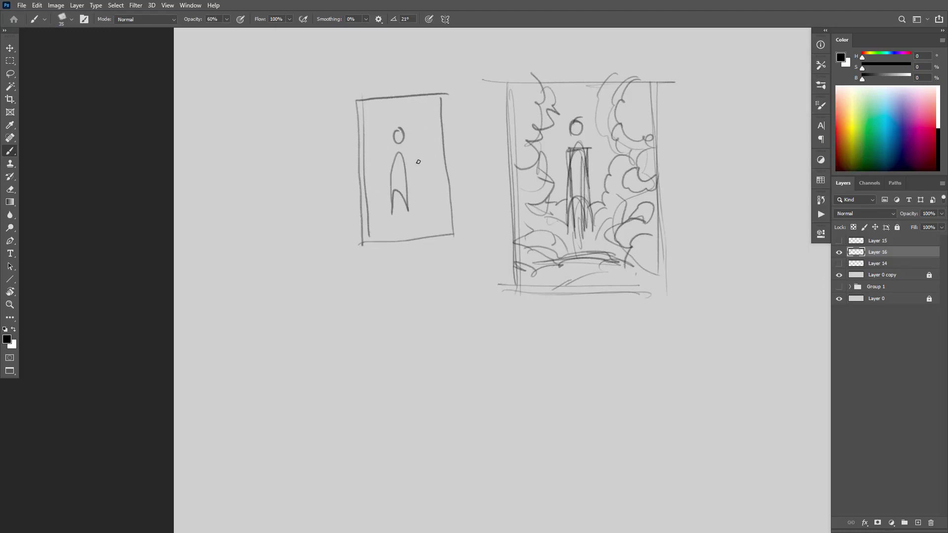
Step: Block in simplified foliage masses in the corners and along the sides of the smaller thumbnail
{"action": "mouse_move", "coordinate": [543, 217]}
{"action": "left_mouse_down"}
{"action": "mouse_move", "coordinate": [594, 222]}
{"action": "mouse_move", "coordinate": [595, 237]}
{"action": "left_mouse_up"}
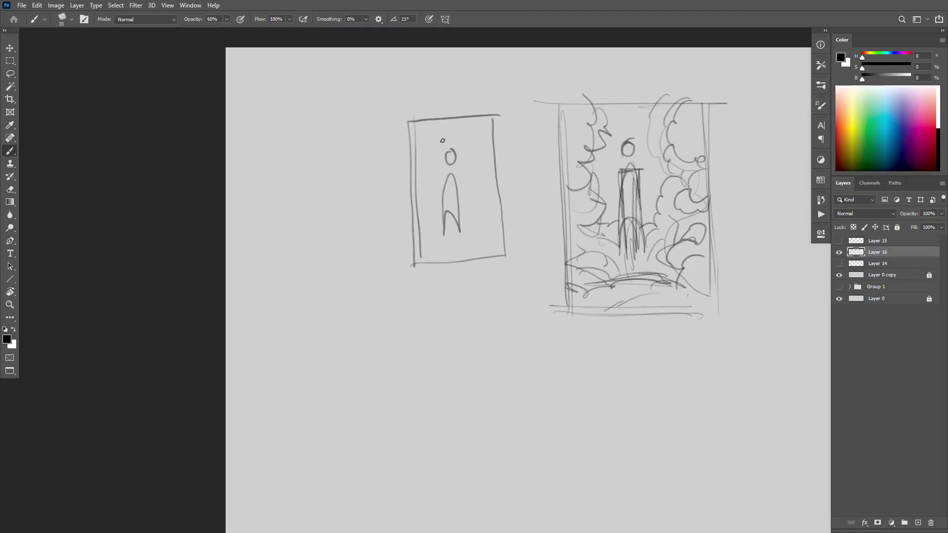
{"action": "mouse_move", "coordinate": [438, 121]}
{"action": "left_mouse_down"}
{"action": "mouse_move", "coordinate": [416, 172]}
{"action": "mouse_move", "coordinate": [470, 160]}
{"action": "mouse_move", "coordinate": [499, 170]}
{"action": "left_mouse_up"}
{"action": "mouse_move", "coordinate": [417, 202]}
{"action": "left_mouse_down"}
{"action": "mouse_move", "coordinate": [425, 208]}
{"action": "mouse_move", "coordinate": [422, 241]}
{"action": "left_mouse_up"}
{"action": "mouse_move", "coordinate": [498, 199]}
{"action": "left_mouse_down"}
{"action": "mouse_move", "coordinate": [482, 227]}
{"action": "mouse_move", "coordinate": [501, 242]}
{"action": "mouse_move", "coordinate": [459, 257]}
{"action": "left_mouse_up"}
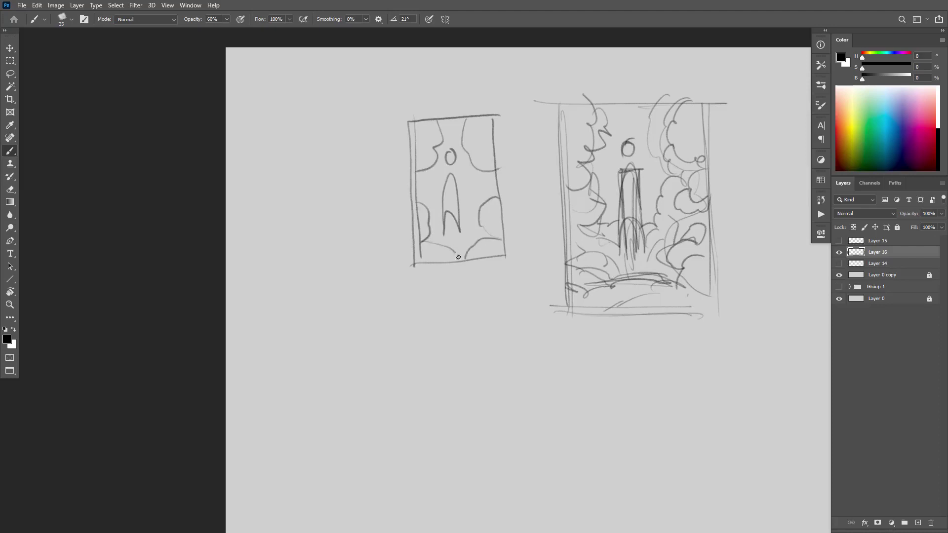
{"action": "left_click_drag", "start_coordinate": [432, 210], "coordinate": [446, 217]}
Step: Sketch a new standing figure's oval torso, pelvis and legs in the empty canvas area beside the framed thumbnails
{"action": "left_click_drag", "start_coordinate": [630, 277], "coordinate": [434, 246]}
{"action": "scroll", "coordinate": [515, 258], "scroll_direction": "down", "scroll_amount": 2}
{"action": "key", "text": "v"}
{"action": "key", "text": "b"}
{"action": "scroll", "coordinate": [566, 218], "scroll_direction": "up", "scroll_amount": 1}
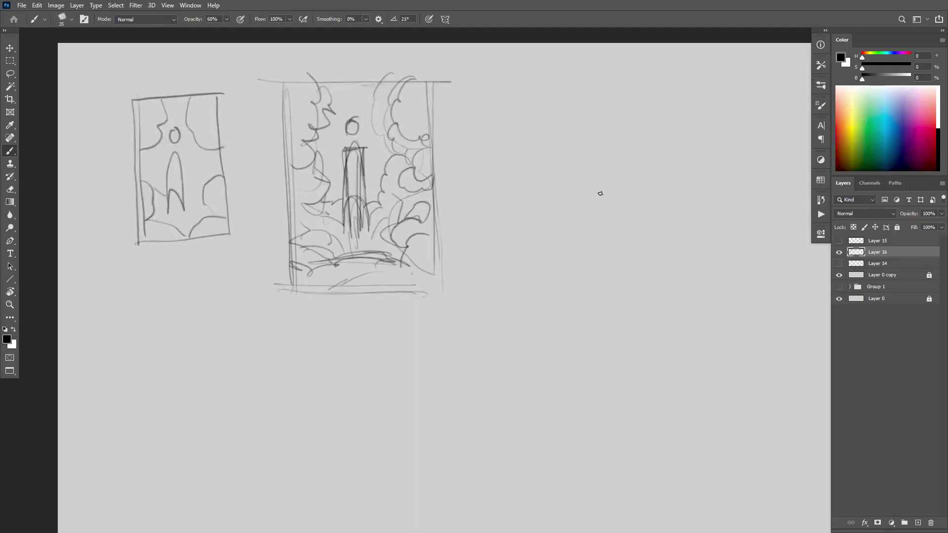
{"action": "mouse_move", "coordinate": [599, 194]}
{"action": "left_mouse_down"}
{"action": "mouse_move", "coordinate": [499, 201]}
{"action": "mouse_move", "coordinate": [441, 177]}
{"action": "left_mouse_up"}
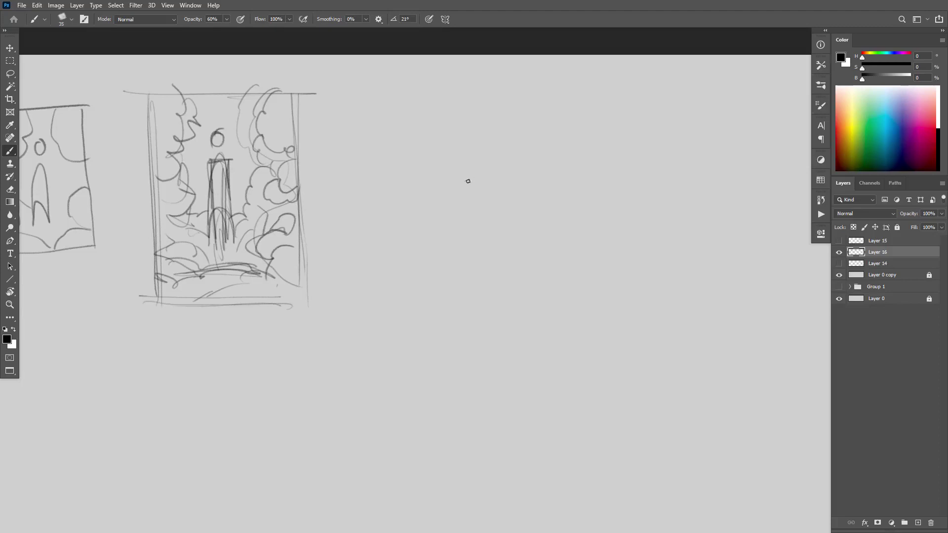
{"action": "mouse_move", "coordinate": [489, 123]}
{"action": "left_mouse_down"}
{"action": "mouse_move", "coordinate": [478, 154]}
{"action": "mouse_move", "coordinate": [508, 161]}
{"action": "mouse_move", "coordinate": [516, 139]}
{"action": "mouse_move", "coordinate": [490, 123]}
{"action": "mouse_move", "coordinate": [476, 149]}
{"action": "mouse_move", "coordinate": [502, 157]}
{"action": "mouse_move", "coordinate": [473, 153]}
{"action": "mouse_move", "coordinate": [475, 141]}
{"action": "mouse_move", "coordinate": [501, 150]}
{"action": "mouse_move", "coordinate": [515, 141]}
{"action": "mouse_move", "coordinate": [484, 145]}
{"action": "mouse_move", "coordinate": [512, 158]}
{"action": "mouse_move", "coordinate": [491, 122]}
{"action": "mouse_move", "coordinate": [500, 163]}
{"action": "mouse_move", "coordinate": [510, 120]}
{"action": "mouse_move", "coordinate": [497, 188]}
{"action": "left_mouse_up"}
{"action": "key", "text": "ctrl+z"}
{"action": "left_click_drag", "start_coordinate": [514, 156], "coordinate": [510, 184]}
{"action": "mouse_move", "coordinate": [486, 138]}
{"action": "left_mouse_down"}
{"action": "mouse_move", "coordinate": [498, 194]}
{"action": "mouse_move", "coordinate": [516, 183]}
{"action": "mouse_move", "coordinate": [502, 192]}
{"action": "mouse_move", "coordinate": [518, 192]}
{"action": "mouse_move", "coordinate": [516, 182]}
{"action": "mouse_move", "coordinate": [496, 185]}
{"action": "mouse_move", "coordinate": [492, 199]}
{"action": "mouse_move", "coordinate": [498, 186]}
{"action": "mouse_move", "coordinate": [506, 205]}
{"action": "mouse_move", "coordinate": [508, 193]}
{"action": "mouse_move", "coordinate": [523, 196]}
{"action": "mouse_move", "coordinate": [537, 223]}
{"action": "mouse_move", "coordinate": [512, 224]}
{"action": "mouse_move", "coordinate": [505, 213]}
{"action": "mouse_move", "coordinate": [494, 243]}
{"action": "left_mouse_up"}
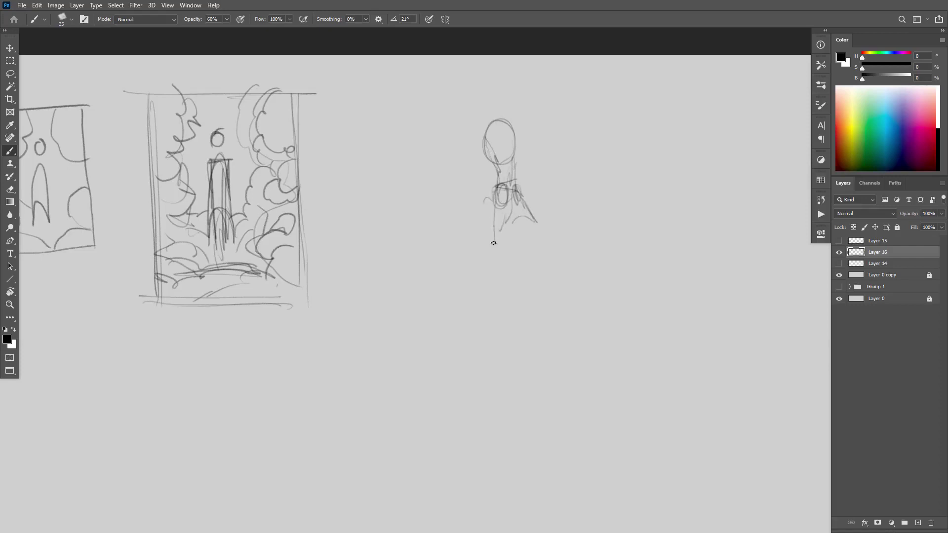
{"action": "mouse_move", "coordinate": [509, 211]}
{"action": "left_mouse_down"}
{"action": "mouse_move", "coordinate": [493, 265]}
{"action": "mouse_move", "coordinate": [494, 249]}
{"action": "mouse_move", "coordinate": [487, 255]}
{"action": "mouse_move", "coordinate": [499, 289]}
{"action": "left_mouse_up"}
Step: Add a round head with facial guidelines and long wavy hair flowing behind the new figure's shoulder
{"action": "mouse_move", "coordinate": [496, 171]}
{"action": "left_mouse_down"}
{"action": "mouse_move", "coordinate": [505, 123]}
{"action": "mouse_move", "coordinate": [512, 159]}
{"action": "mouse_move", "coordinate": [513, 142]}
{"action": "mouse_move", "coordinate": [498, 167]}
{"action": "left_mouse_up"}
{"action": "mouse_move", "coordinate": [508, 92]}
{"action": "left_mouse_down"}
{"action": "mouse_move", "coordinate": [504, 106]}
{"action": "mouse_move", "coordinate": [493, 101]}
{"action": "mouse_move", "coordinate": [501, 121]}
{"action": "mouse_move", "coordinate": [500, 88]}
{"action": "mouse_move", "coordinate": [465, 126]}
{"action": "mouse_move", "coordinate": [480, 154]}
{"action": "left_mouse_up"}
{"action": "mouse_move", "coordinate": [510, 112]}
{"action": "left_mouse_down"}
{"action": "mouse_move", "coordinate": [522, 135]}
{"action": "mouse_move", "coordinate": [514, 149]}
{"action": "mouse_move", "coordinate": [484, 116]}
{"action": "mouse_move", "coordinate": [469, 121]}
{"action": "mouse_move", "coordinate": [462, 147]}
{"action": "mouse_move", "coordinate": [494, 154]}
{"action": "left_mouse_up"}
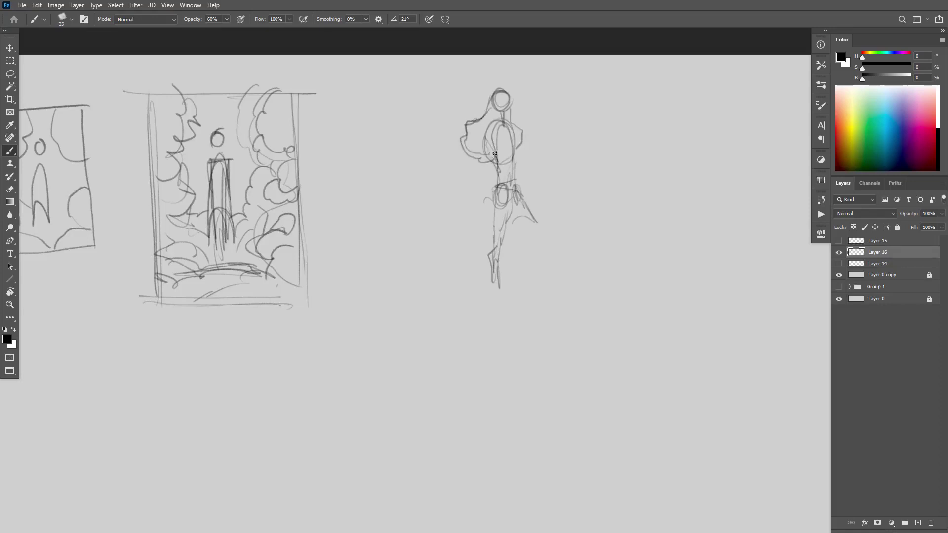
{"action": "mouse_move", "coordinate": [482, 121]}
{"action": "left_mouse_down"}
{"action": "mouse_move", "coordinate": [483, 154]}
{"action": "mouse_move", "coordinate": [532, 128]}
{"action": "mouse_move", "coordinate": [517, 160]}
{"action": "mouse_move", "coordinate": [470, 144]}
{"action": "mouse_move", "coordinate": [474, 137]}
{"action": "mouse_move", "coordinate": [482, 165]}
{"action": "left_mouse_up"}
{"action": "mouse_move", "coordinate": [501, 87]}
{"action": "left_mouse_down"}
{"action": "mouse_move", "coordinate": [516, 97]}
{"action": "mouse_move", "coordinate": [488, 109]}
{"action": "mouse_move", "coordinate": [487, 100]}
{"action": "left_mouse_up"}
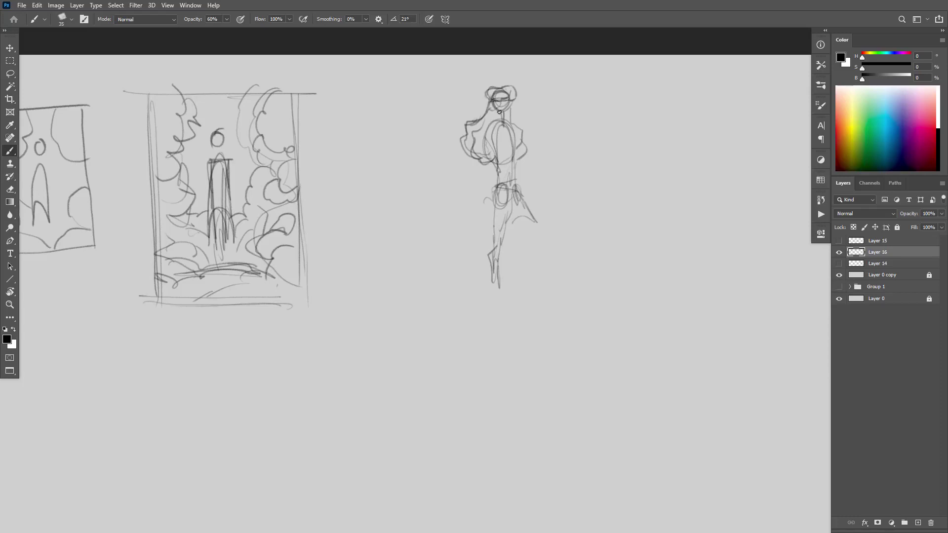
Step: Refine the new figure's neck, shoulders and hips, and define the straight leg and the bent, raised leg
{"action": "left_click_drag", "start_coordinate": [502, 101], "coordinate": [504, 120]}
{"action": "mouse_move", "coordinate": [501, 119]}
{"action": "left_mouse_down"}
{"action": "mouse_move", "coordinate": [525, 125]}
{"action": "mouse_move", "coordinate": [489, 129]}
{"action": "mouse_move", "coordinate": [494, 122]}
{"action": "mouse_move", "coordinate": [474, 151]}
{"action": "mouse_move", "coordinate": [498, 131]}
{"action": "mouse_move", "coordinate": [483, 153]}
{"action": "mouse_move", "coordinate": [533, 187]}
{"action": "mouse_move", "coordinate": [536, 200]}
{"action": "mouse_move", "coordinate": [517, 136]}
{"action": "mouse_move", "coordinate": [507, 147]}
{"action": "mouse_move", "coordinate": [508, 125]}
{"action": "mouse_move", "coordinate": [497, 136]}
{"action": "mouse_move", "coordinate": [513, 148]}
{"action": "mouse_move", "coordinate": [501, 123]}
{"action": "mouse_move", "coordinate": [506, 156]}
{"action": "mouse_move", "coordinate": [494, 152]}
{"action": "mouse_move", "coordinate": [498, 143]}
{"action": "mouse_move", "coordinate": [493, 190]}
{"action": "mouse_move", "coordinate": [513, 177]}
{"action": "mouse_move", "coordinate": [499, 196]}
{"action": "mouse_move", "coordinate": [502, 164]}
{"action": "mouse_move", "coordinate": [491, 181]}
{"action": "mouse_move", "coordinate": [497, 223]}
{"action": "left_mouse_up"}
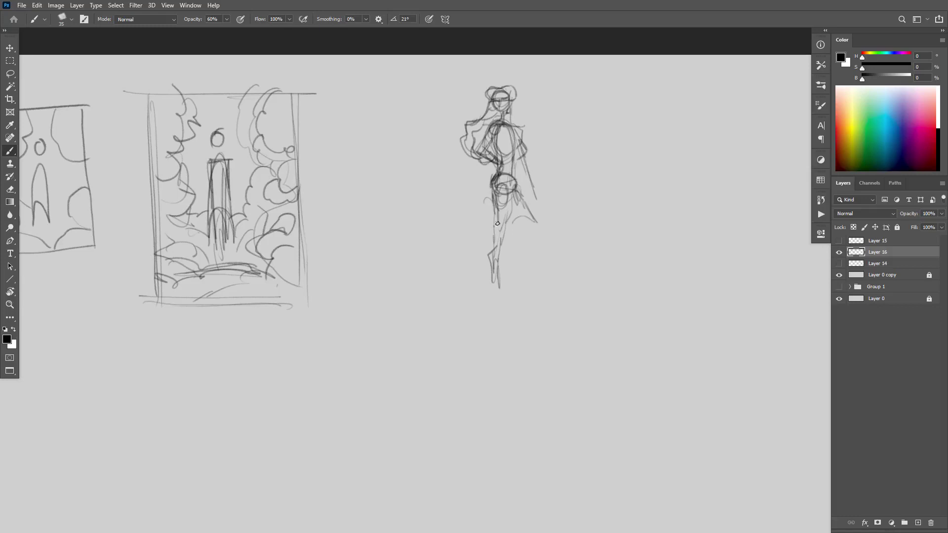
{"action": "left_click_drag", "start_coordinate": [511, 183], "coordinate": [496, 242]}
{"action": "left_click_drag", "start_coordinate": [496, 205], "coordinate": [495, 238]}
{"action": "mouse_move", "coordinate": [517, 181]}
{"action": "left_mouse_down"}
{"action": "mouse_move", "coordinate": [552, 224]}
{"action": "mouse_move", "coordinate": [516, 199]}
{"action": "mouse_move", "coordinate": [533, 235]}
{"action": "mouse_move", "coordinate": [526, 228]}
{"action": "mouse_move", "coordinate": [525, 244]}
{"action": "left_mouse_up"}
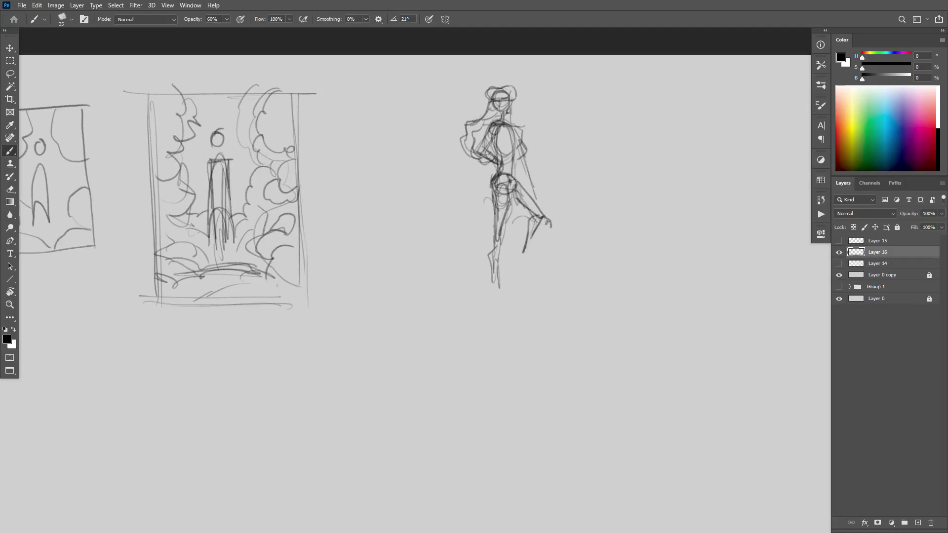
Step: Darken the new figure's shoulders and hand-on-hip arm, and sketch a rounded mound beneath the feet
{"action": "mouse_move", "coordinate": [493, 123]}
{"action": "left_mouse_down"}
{"action": "mouse_move", "coordinate": [477, 151]}
{"action": "mouse_move", "coordinate": [487, 134]}
{"action": "left_mouse_up"}
{"action": "mouse_move", "coordinate": [507, 158]}
{"action": "left_mouse_down"}
{"action": "mouse_move", "coordinate": [522, 175]}
{"action": "mouse_move", "coordinate": [516, 128]}
{"action": "mouse_move", "coordinate": [537, 183]}
{"action": "left_mouse_up"}
{"action": "mouse_move", "coordinate": [498, 129]}
{"action": "left_mouse_down"}
{"action": "mouse_move", "coordinate": [481, 151]}
{"action": "mouse_move", "coordinate": [526, 153]}
{"action": "left_mouse_up"}
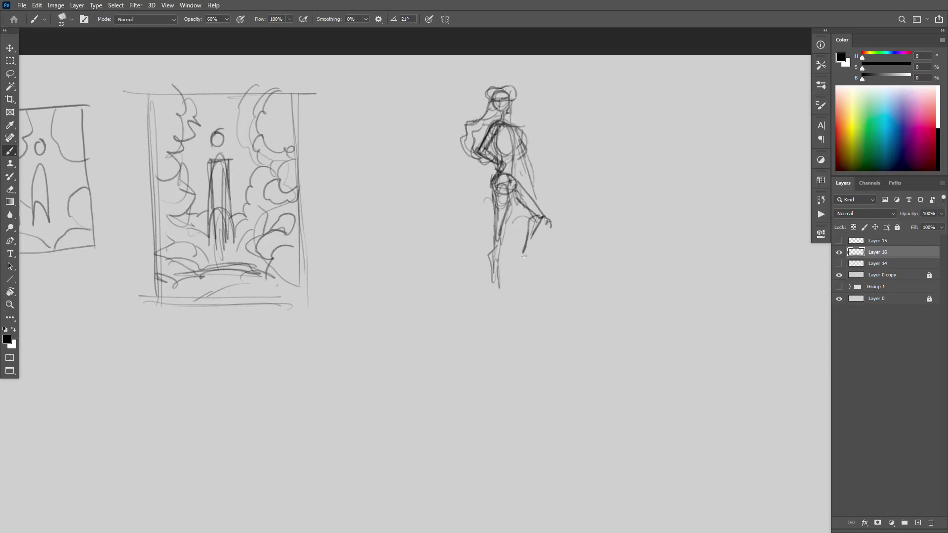
{"action": "mouse_move", "coordinate": [541, 221]}
{"action": "left_mouse_down"}
{"action": "mouse_move", "coordinate": [522, 255]}
{"action": "mouse_move", "coordinate": [551, 272]}
{"action": "mouse_move", "coordinate": [478, 279]}
{"action": "left_mouse_up"}
{"action": "mouse_move", "coordinate": [545, 274]}
{"action": "left_mouse_down"}
{"action": "mouse_move", "coordinate": [579, 295]}
{"action": "mouse_move", "coordinate": [469, 282]}
{"action": "mouse_move", "coordinate": [617, 323]}
{"action": "mouse_move", "coordinate": [489, 322]}
{"action": "mouse_move", "coordinate": [468, 294]}
{"action": "left_mouse_up"}
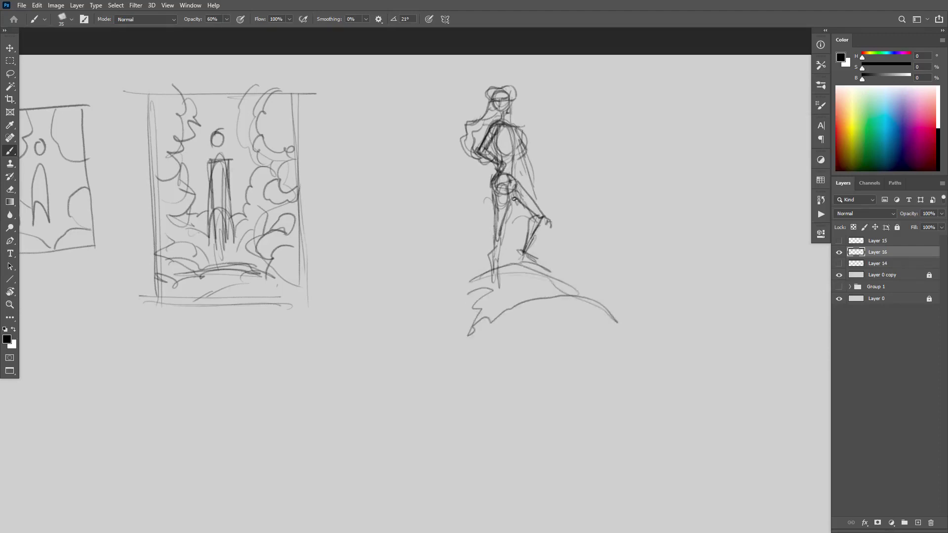
Step: Draw a ragged skirt and a sword slung diagonally behind the hips, and shade the figure's upper body
{"action": "mouse_move", "coordinate": [516, 195]}
{"action": "left_mouse_down"}
{"action": "mouse_move", "coordinate": [529, 216]}
{"action": "mouse_move", "coordinate": [516, 223]}
{"action": "mouse_move", "coordinate": [512, 244]}
{"action": "left_mouse_up"}
{"action": "left_click_drag", "start_coordinate": [482, 204], "coordinate": [456, 221]}
{"action": "left_click_drag", "start_coordinate": [530, 178], "coordinate": [541, 170]}
{"action": "mouse_move", "coordinate": [485, 116]}
{"action": "left_mouse_down"}
{"action": "mouse_move", "coordinate": [464, 151]}
{"action": "mouse_move", "coordinate": [485, 162]}
{"action": "mouse_move", "coordinate": [513, 118]}
{"action": "mouse_move", "coordinate": [500, 129]}
{"action": "mouse_move", "coordinate": [491, 120]}
{"action": "mouse_move", "coordinate": [489, 136]}
{"action": "mouse_move", "coordinate": [506, 123]}
{"action": "mouse_move", "coordinate": [484, 131]}
{"action": "mouse_move", "coordinate": [493, 136]}
{"action": "mouse_move", "coordinate": [504, 133]}
{"action": "mouse_move", "coordinate": [482, 128]}
{"action": "mouse_move", "coordinate": [520, 126]}
{"action": "mouse_move", "coordinate": [526, 136]}
{"action": "mouse_move", "coordinate": [491, 144]}
{"action": "mouse_move", "coordinate": [519, 130]}
{"action": "mouse_move", "coordinate": [482, 222]}
{"action": "left_mouse_up"}
{"action": "mouse_move", "coordinate": [507, 179]}
{"action": "left_mouse_down"}
{"action": "mouse_move", "coordinate": [491, 218]}
{"action": "mouse_move", "coordinate": [497, 225]}
{"action": "mouse_move", "coordinate": [494, 187]}
{"action": "mouse_move", "coordinate": [481, 194]}
{"action": "mouse_move", "coordinate": [516, 189]}
{"action": "left_mouse_up"}
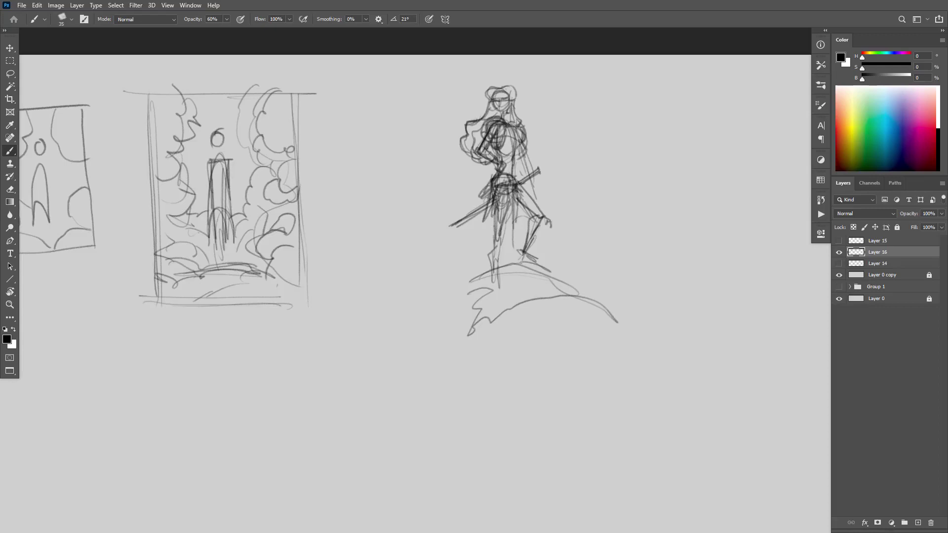
Step: Darken the standing figure's shoulder and torso contours and reinforce the arm reaching down to the raised knee
{"action": "mouse_move", "coordinate": [489, 127]}
{"action": "left_mouse_down"}
{"action": "mouse_move", "coordinate": [483, 139]}
{"action": "mouse_move", "coordinate": [501, 116]}
{"action": "mouse_move", "coordinate": [487, 123]}
{"action": "left_mouse_up"}
{"action": "mouse_move", "coordinate": [491, 121]}
{"action": "left_mouse_down"}
{"action": "mouse_move", "coordinate": [485, 132]}
{"action": "mouse_move", "coordinate": [492, 120]}
{"action": "mouse_move", "coordinate": [518, 142]}
{"action": "mouse_move", "coordinate": [512, 182]}
{"action": "left_mouse_up"}
{"action": "mouse_move", "coordinate": [500, 149]}
{"action": "left_mouse_down"}
{"action": "mouse_move", "coordinate": [481, 143]}
{"action": "mouse_move", "coordinate": [534, 204]}
{"action": "left_mouse_up"}
{"action": "left_click_drag", "start_coordinate": [519, 146], "coordinate": [532, 198]}
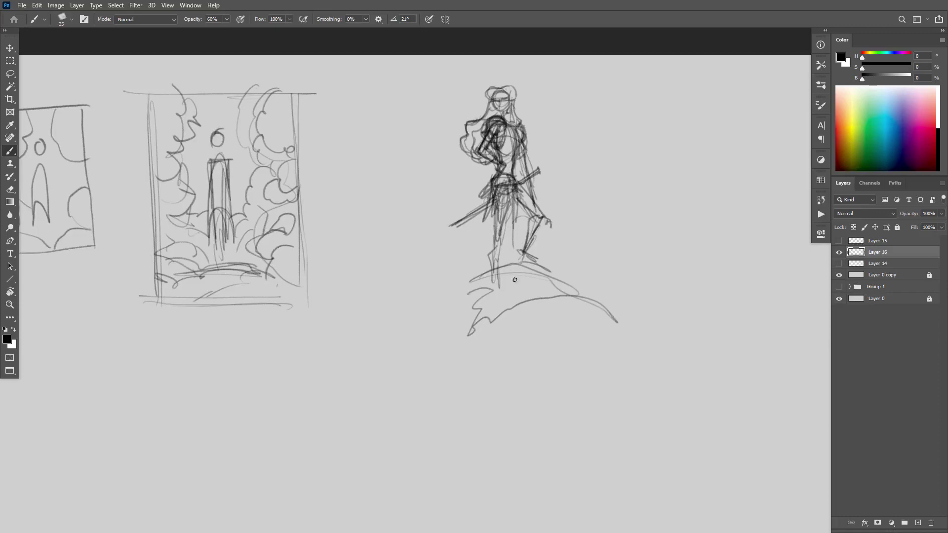
Step: Sketch long sweeping curves rising beside the figure and passing under its feet to form a large crescent shape
{"action": "mouse_move", "coordinate": [540, 271]}
{"action": "left_mouse_down"}
{"action": "mouse_move", "coordinate": [461, 277]}
{"action": "mouse_move", "coordinate": [449, 292]}
{"action": "left_mouse_up"}
{"action": "mouse_move", "coordinate": [501, 264]}
{"action": "left_mouse_down"}
{"action": "mouse_move", "coordinate": [626, 236]}
{"action": "mouse_move", "coordinate": [528, 253]}
{"action": "mouse_move", "coordinate": [596, 226]}
{"action": "mouse_move", "coordinate": [529, 255]}
{"action": "mouse_move", "coordinate": [410, 217]}
{"action": "mouse_move", "coordinate": [456, 228]}
{"action": "left_mouse_up"}
{"action": "left_click_drag", "start_coordinate": [439, 197], "coordinate": [469, 226]}
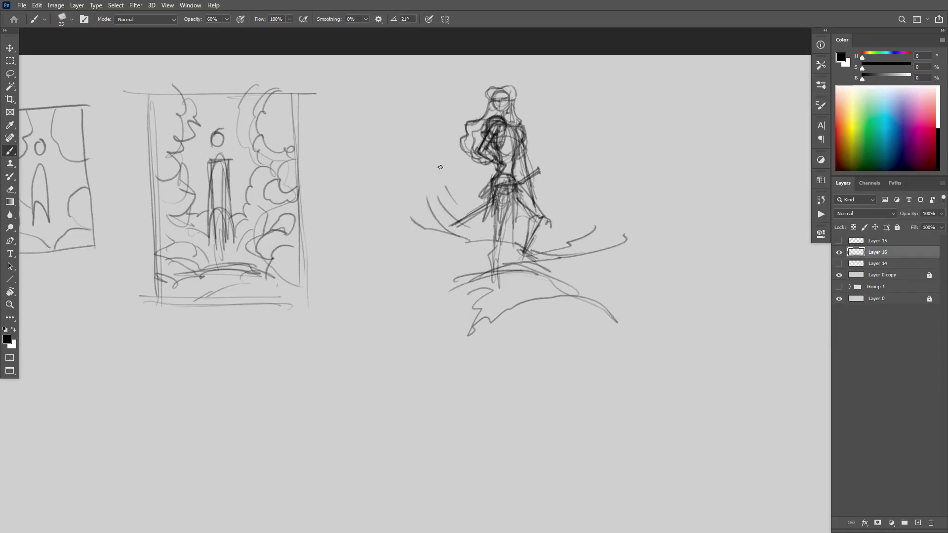
{"action": "left_click_drag", "start_coordinate": [438, 148], "coordinate": [457, 205]}
{"action": "left_click_drag", "start_coordinate": [444, 111], "coordinate": [478, 199]}
{"action": "mouse_move", "coordinate": [419, 146]}
{"action": "left_mouse_down"}
{"action": "mouse_move", "coordinate": [447, 232]}
{"action": "mouse_move", "coordinate": [480, 260]}
{"action": "mouse_move", "coordinate": [491, 266]}
{"action": "mouse_move", "coordinate": [519, 239]}
{"action": "mouse_move", "coordinate": [575, 262]}
{"action": "mouse_move", "coordinate": [496, 270]}
{"action": "left_mouse_up"}
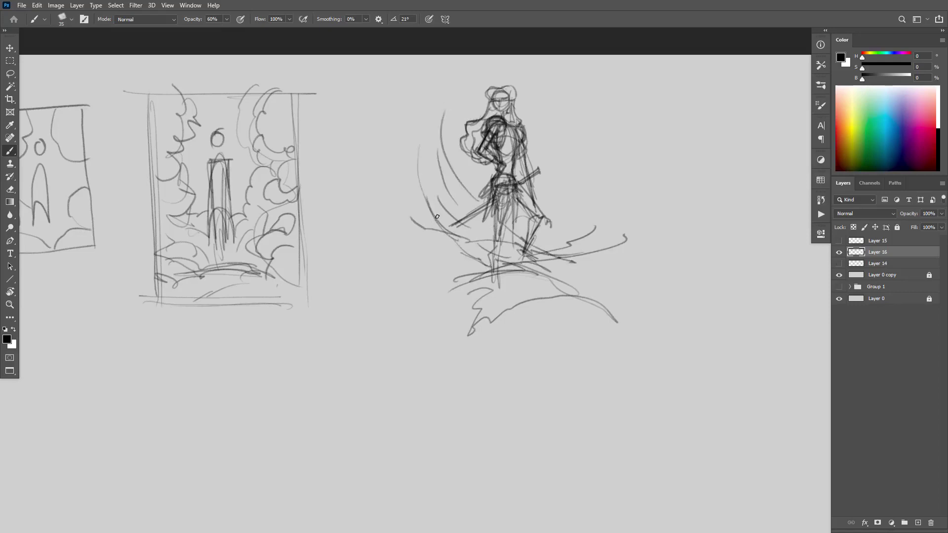
{"action": "mouse_move", "coordinate": [439, 217]}
{"action": "left_mouse_down"}
{"action": "mouse_move", "coordinate": [525, 260]}
{"action": "mouse_move", "coordinate": [452, 227]}
{"action": "mouse_move", "coordinate": [427, 163]}
{"action": "left_mouse_up"}
{"action": "mouse_move", "coordinate": [466, 227]}
{"action": "left_mouse_down"}
{"action": "mouse_move", "coordinate": [496, 239]}
{"action": "mouse_move", "coordinate": [457, 224]}
{"action": "mouse_move", "coordinate": [458, 280]}
{"action": "mouse_move", "coordinate": [492, 270]}
{"action": "left_mouse_up"}
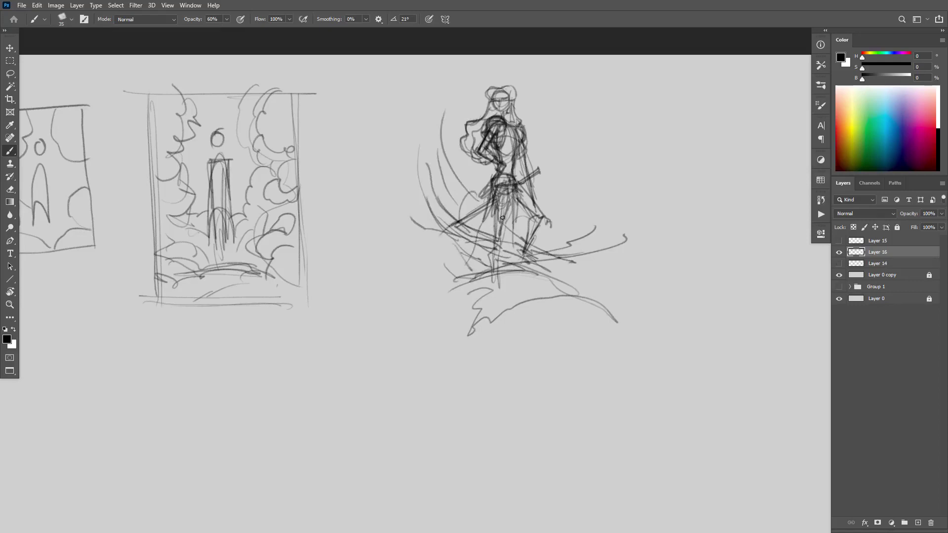
Step: Add blocky, jointed ends to the low horizontal part of the crescent form and thicken its rising curves
{"action": "mouse_move", "coordinate": [521, 237]}
{"action": "left_mouse_down"}
{"action": "mouse_move", "coordinate": [578, 250]}
{"action": "mouse_move", "coordinate": [538, 266]}
{"action": "mouse_move", "coordinate": [617, 236]}
{"action": "left_mouse_up"}
{"action": "mouse_move", "coordinate": [580, 249]}
{"action": "left_mouse_down"}
{"action": "mouse_move", "coordinate": [572, 267]}
{"action": "mouse_move", "coordinate": [626, 239]}
{"action": "mouse_move", "coordinate": [563, 242]}
{"action": "mouse_move", "coordinate": [561, 252]}
{"action": "mouse_move", "coordinate": [567, 242]}
{"action": "mouse_move", "coordinate": [578, 264]}
{"action": "mouse_move", "coordinate": [526, 254]}
{"action": "left_mouse_up"}
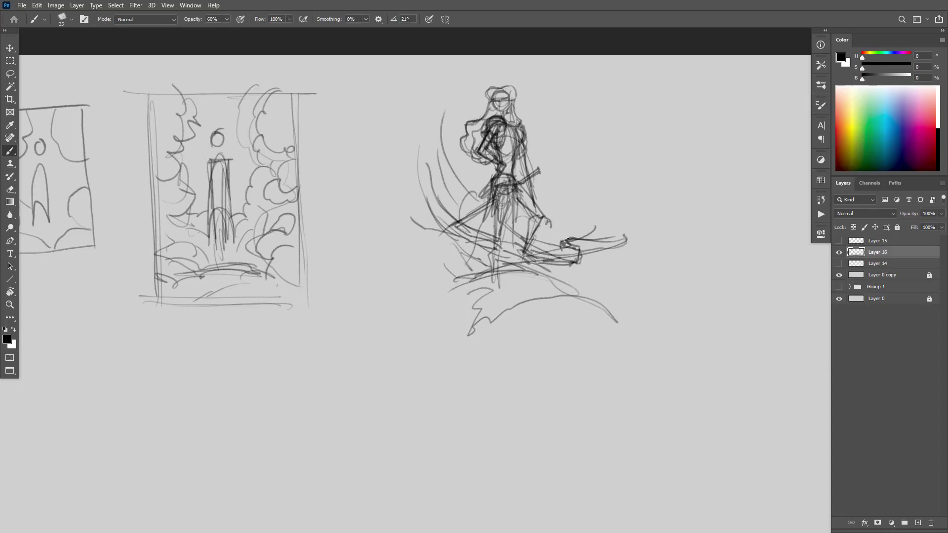
{"action": "left_click_drag", "start_coordinate": [474, 198], "coordinate": [440, 123]}
{"action": "left_click_drag", "start_coordinate": [457, 170], "coordinate": [450, 106]}
{"action": "mouse_move", "coordinate": [432, 189]}
{"action": "left_mouse_down"}
{"action": "mouse_move", "coordinate": [420, 138]}
{"action": "mouse_move", "coordinate": [432, 194]}
{"action": "left_mouse_up"}
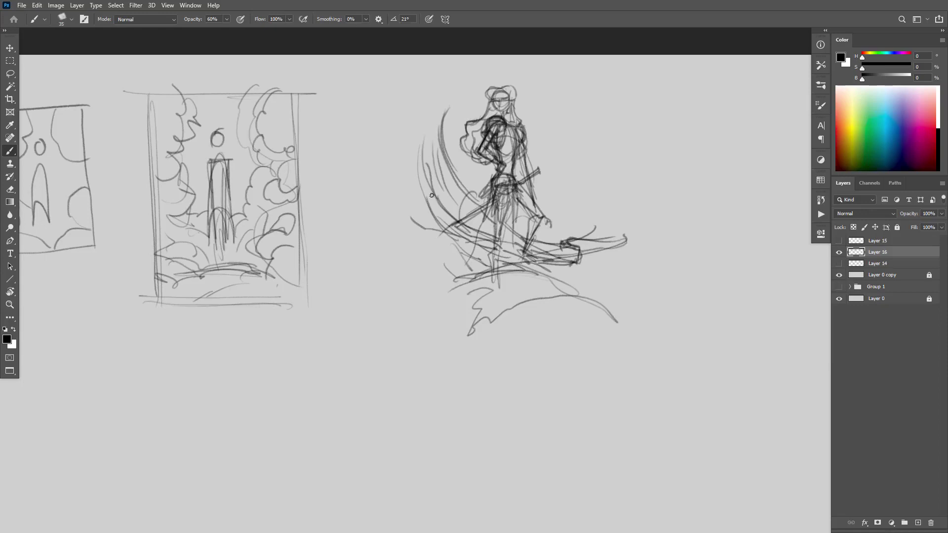
{"action": "mouse_move", "coordinate": [568, 241]}
{"action": "left_mouse_down"}
{"action": "mouse_move", "coordinate": [625, 240]}
{"action": "mouse_move", "coordinate": [616, 249]}
{"action": "mouse_move", "coordinate": [639, 245]}
{"action": "mouse_move", "coordinate": [617, 236]}
{"action": "mouse_move", "coordinate": [642, 231]}
{"action": "mouse_move", "coordinate": [619, 249]}
{"action": "left_mouse_up"}
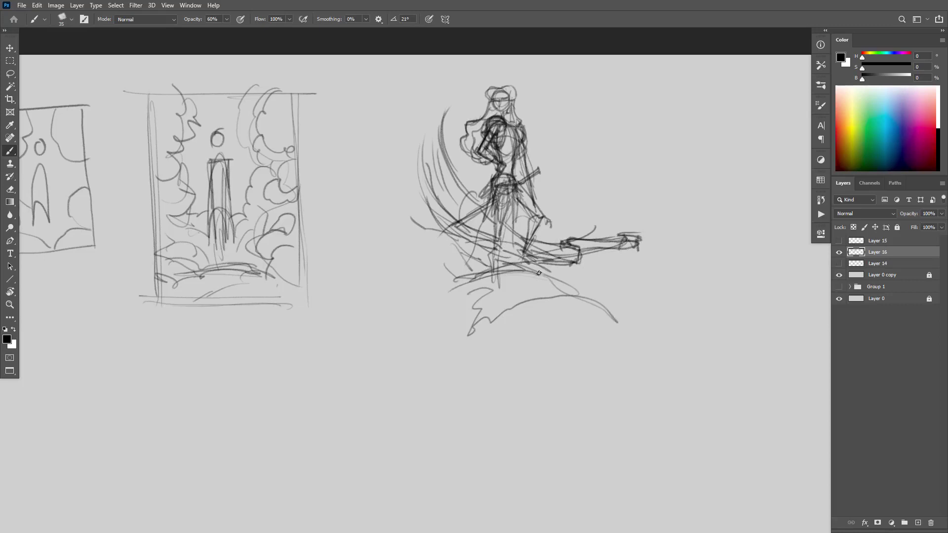
Step: Strengthen the mound and crescent contours, and add a thin ground line and pointed cross strokes on the rising end
{"action": "left_click_drag", "start_coordinate": [552, 272], "coordinate": [641, 269]}
{"action": "left_click_drag", "start_coordinate": [453, 167], "coordinate": [480, 212]}
{"action": "mouse_move", "coordinate": [439, 113]}
{"action": "left_mouse_down"}
{"action": "mouse_move", "coordinate": [494, 272]}
{"action": "mouse_move", "coordinate": [562, 295]}
{"action": "mouse_move", "coordinate": [516, 287]}
{"action": "mouse_move", "coordinate": [491, 297]}
{"action": "mouse_move", "coordinate": [494, 306]}
{"action": "mouse_move", "coordinate": [524, 299]}
{"action": "mouse_move", "coordinate": [595, 315]}
{"action": "mouse_move", "coordinate": [545, 296]}
{"action": "mouse_move", "coordinate": [444, 230]}
{"action": "mouse_move", "coordinate": [423, 151]}
{"action": "left_mouse_up"}
{"action": "mouse_move", "coordinate": [455, 226]}
{"action": "left_mouse_down"}
{"action": "mouse_move", "coordinate": [422, 126]}
{"action": "mouse_move", "coordinate": [447, 213]}
{"action": "left_mouse_up"}
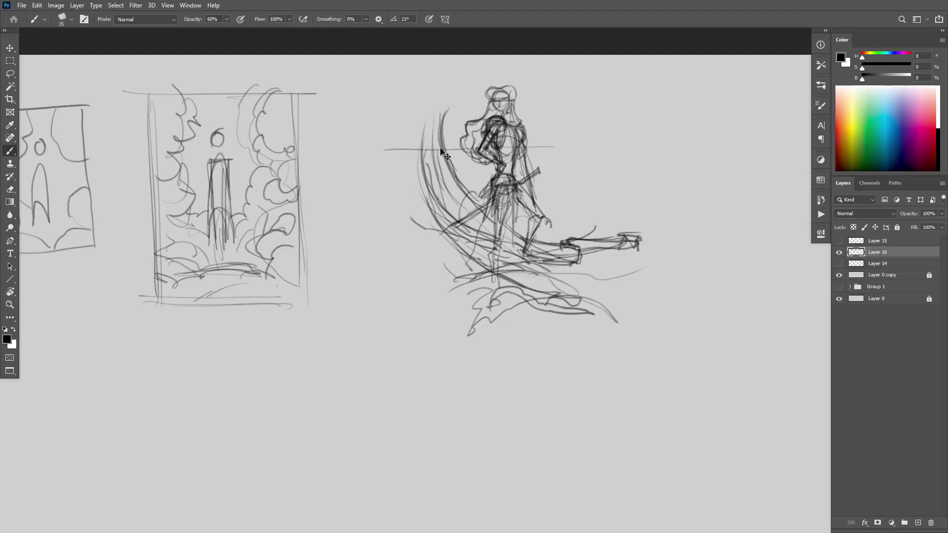
{"action": "left_click_drag", "start_coordinate": [443, 153], "coordinate": [424, 159]}
{"action": "mouse_move", "coordinate": [418, 69]}
{"action": "left_mouse_down"}
{"action": "mouse_move", "coordinate": [420, 366]}
{"action": "mouse_move", "coordinate": [489, 344]}
{"action": "mouse_move", "coordinate": [638, 340]}
{"action": "left_mouse_up"}
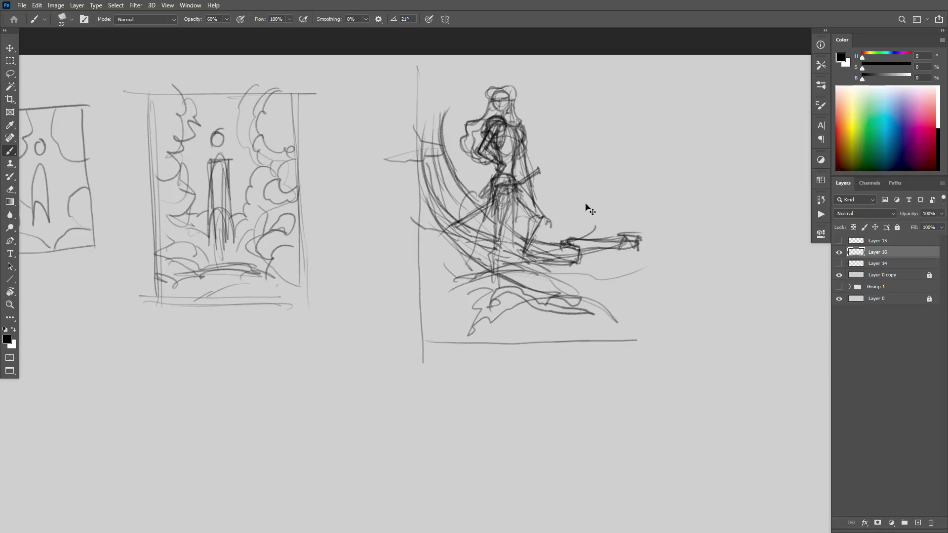
{"action": "key", "text": "ctrl+z"}
{"action": "key", "text": "ctrl+z"}
Step: Select the whole sword-figure sketch with the Rectangular Marquee, move it lower on the canvas, deselect it and return to the Brush tool
{"action": "key", "text": "m"}
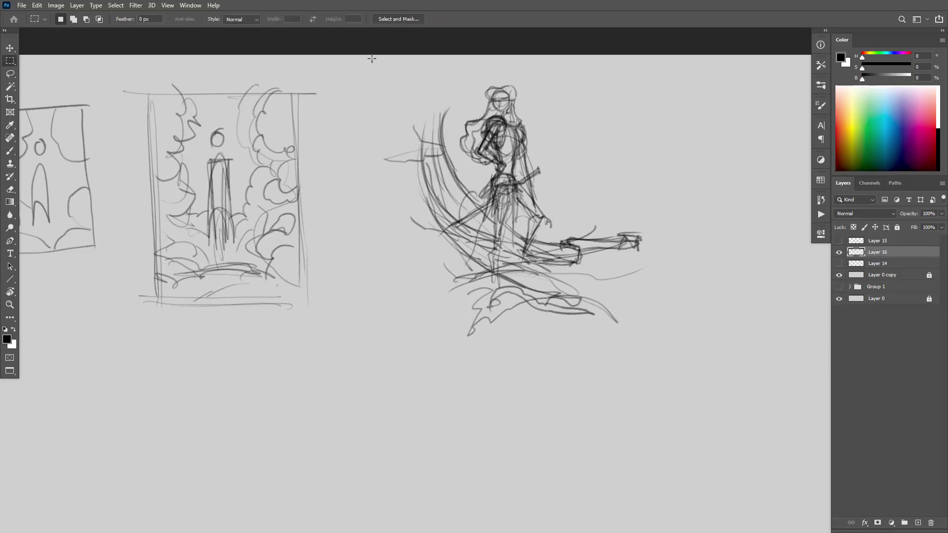
{"action": "mouse_move", "coordinate": [373, 62]}
{"action": "left_mouse_down"}
{"action": "mouse_move", "coordinate": [452, 258]}
{"action": "mouse_move", "coordinate": [620, 378]}
{"action": "mouse_move", "coordinate": [670, 389]}
{"action": "left_mouse_up"}
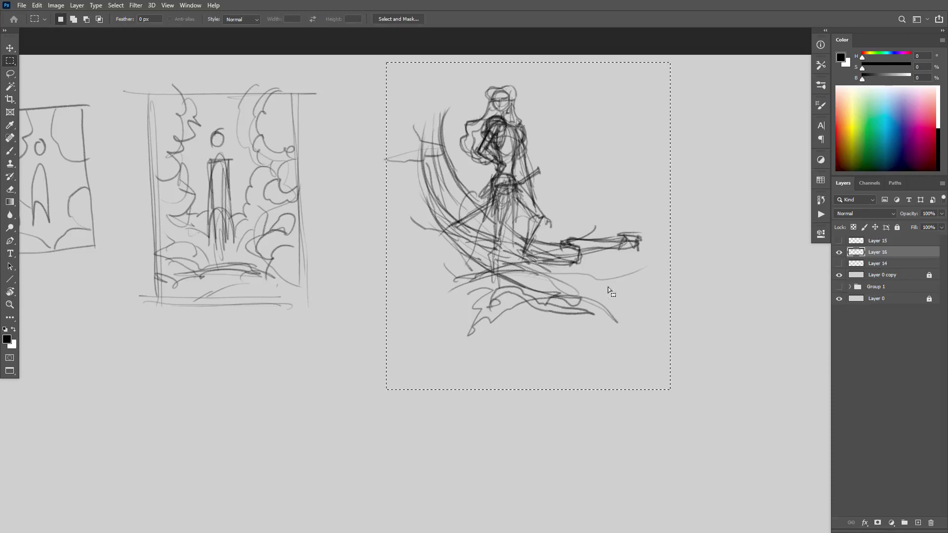
{"action": "left_click", "coordinate": [376, 65]}
{"action": "mouse_move", "coordinate": [375, 65]}
{"action": "left_mouse_down"}
{"action": "mouse_move", "coordinate": [398, 243]}
{"action": "mouse_move", "coordinate": [391, 89]}
{"action": "mouse_move", "coordinate": [394, 165]}
{"action": "mouse_move", "coordinate": [618, 376]}
{"action": "mouse_move", "coordinate": [662, 392]}
{"action": "left_mouse_up"}
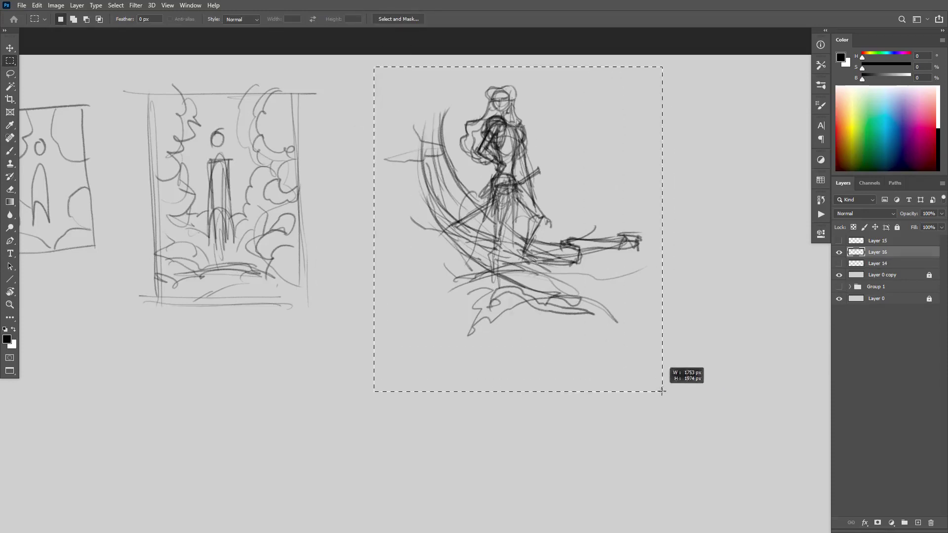
{"action": "left_click_drag", "start_coordinate": [593, 279], "coordinate": [580, 347]}
{"action": "left_click", "coordinate": [584, 253]}
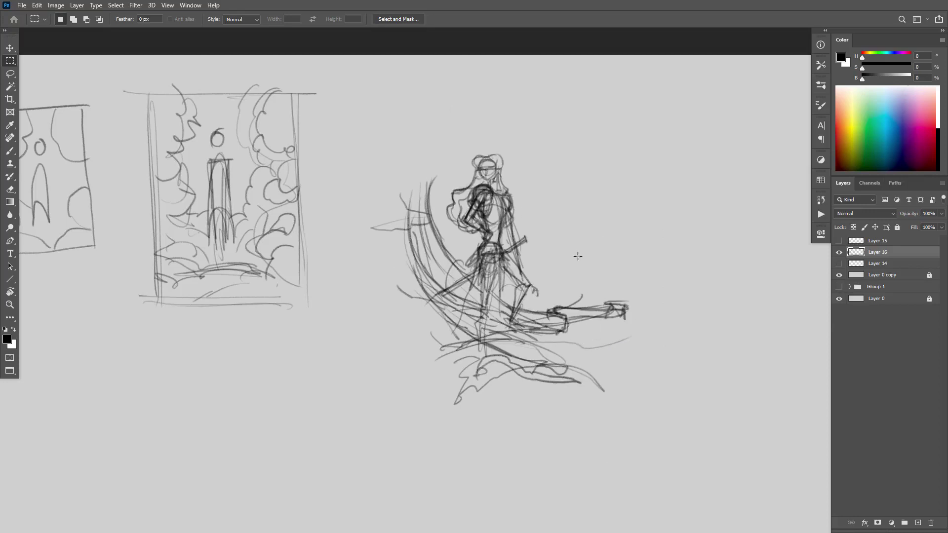
{"action": "key", "text": "b"}
{"action": "scroll", "coordinate": [524, 210], "scroll_direction": "up", "scroll_amount": 3}
{"action": "mouse_move", "coordinate": [523, 210]}
{"action": "left_mouse_down"}
{"action": "mouse_move", "coordinate": [563, 142]}
{"action": "mouse_move", "coordinate": [551, 216]}
{"action": "left_mouse_up"}
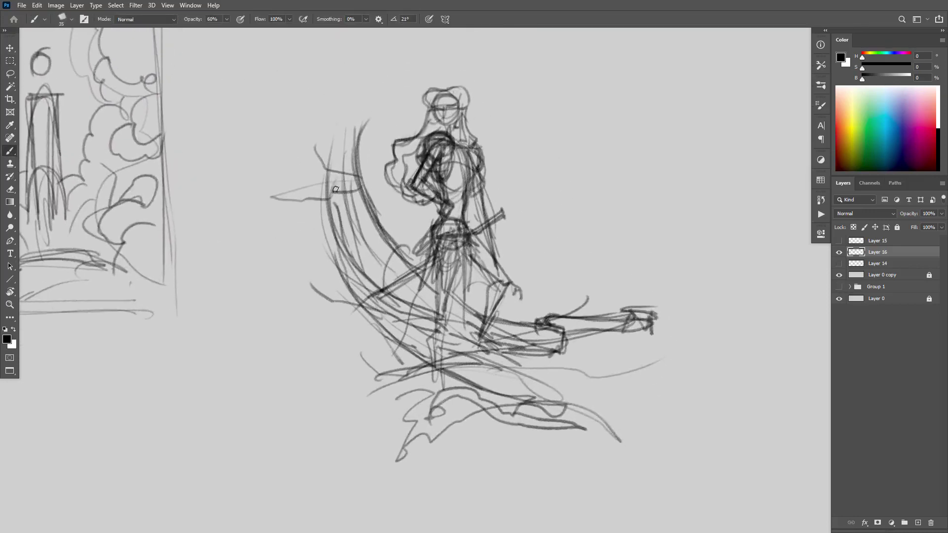
Step: Extend the crescent's rising end with vertical and cross strokes, and draw a thin horizontal line across behind the figure's shoulders
{"action": "left_click_drag", "start_coordinate": [337, 205], "coordinate": [325, 68]}
{"action": "mouse_move", "coordinate": [355, 139]}
{"action": "left_mouse_down"}
{"action": "mouse_move", "coordinate": [369, 127]}
{"action": "mouse_move", "coordinate": [363, 118]}
{"action": "mouse_move", "coordinate": [328, 109]}
{"action": "mouse_move", "coordinate": [302, 83]}
{"action": "left_mouse_up"}
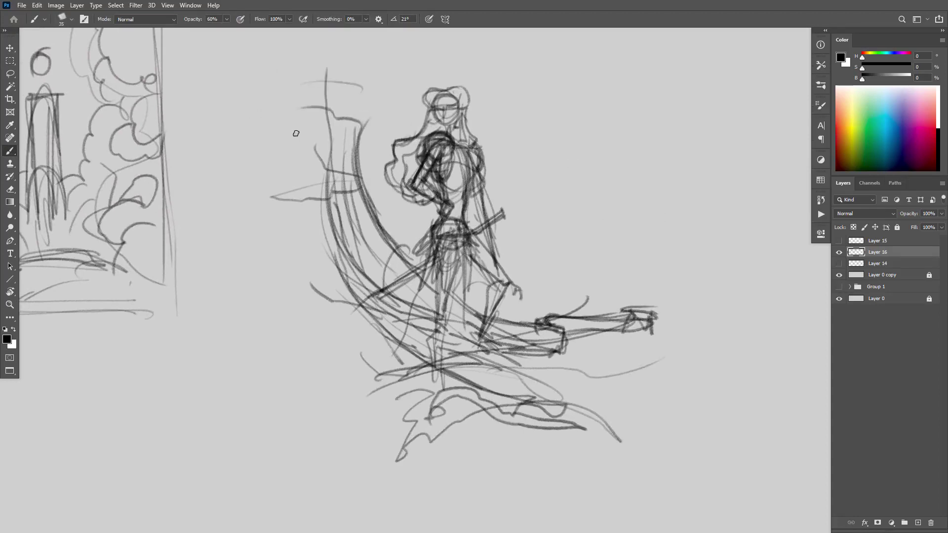
{"action": "left_click_drag", "start_coordinate": [273, 132], "coordinate": [528, 145]}
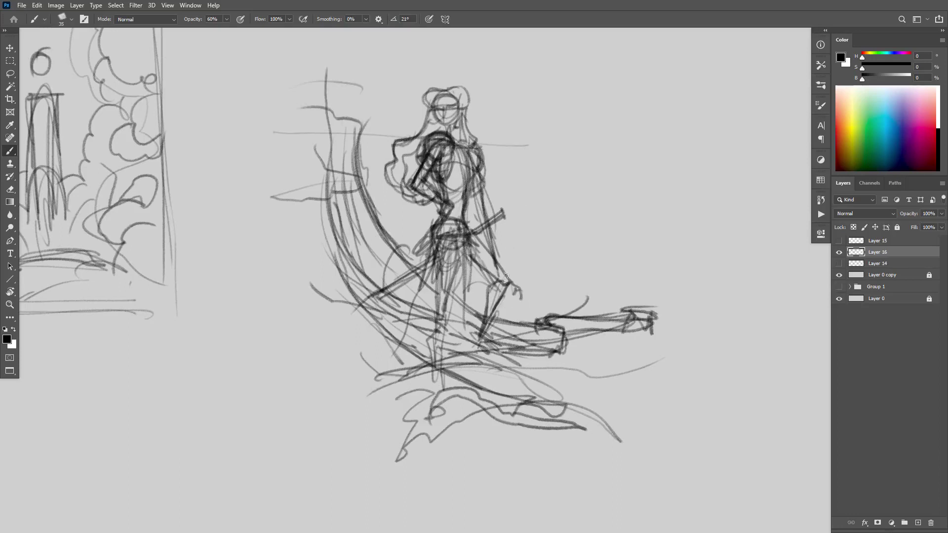
Step: Darken the figure's standing leg down to the mound, and undo the stray stroke beside the crescent
{"action": "left_click_drag", "start_coordinate": [440, 313], "coordinate": [431, 393]}
{"action": "left_click_drag", "start_coordinate": [434, 361], "coordinate": [431, 404]}
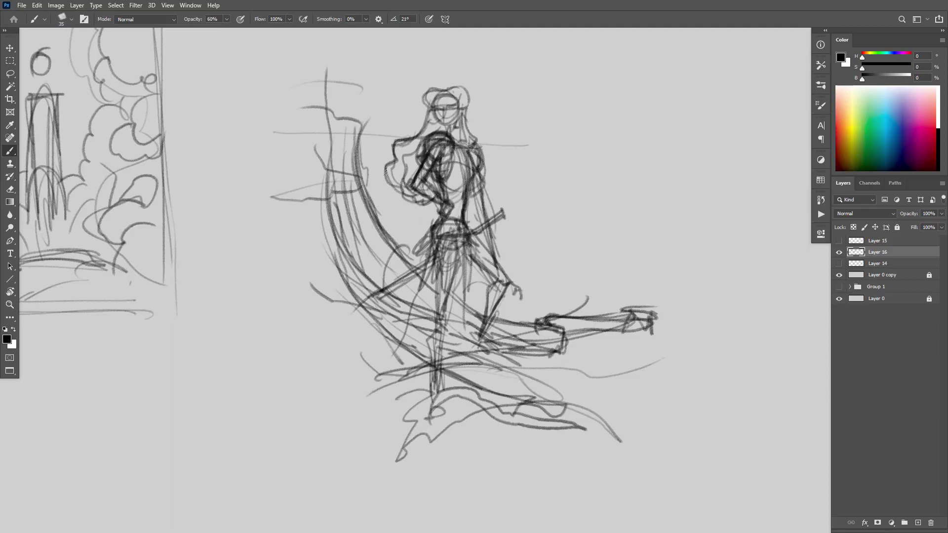
{"action": "left_click_drag", "start_coordinate": [306, 64], "coordinate": [326, 413]}
{"action": "key", "text": "ctrl+z"}
{"action": "scroll", "coordinate": [625, 239], "scroll_direction": "down", "scroll_amount": 3}
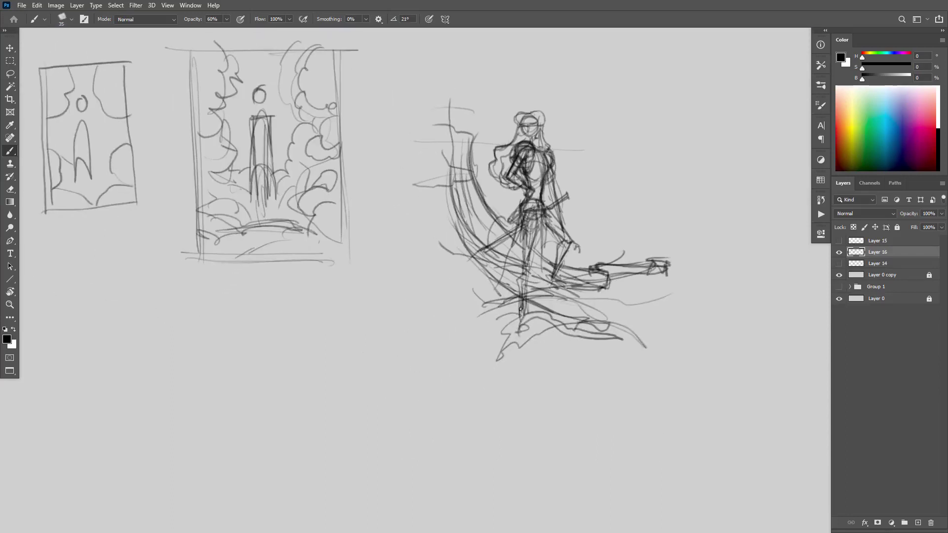
Step: Outline a rounded mass behind the figure above the crescent's low end, and add curved strokes inside it and around the crescent
{"action": "mouse_move", "coordinate": [432, 211]}
{"action": "left_mouse_down"}
{"action": "mouse_move", "coordinate": [455, 260]}
{"action": "mouse_move", "coordinate": [493, 300]}
{"action": "mouse_move", "coordinate": [444, 299]}
{"action": "mouse_move", "coordinate": [545, 303]}
{"action": "mouse_move", "coordinate": [618, 242]}
{"action": "mouse_move", "coordinate": [591, 203]}
{"action": "mouse_move", "coordinate": [591, 151]}
{"action": "mouse_move", "coordinate": [651, 184]}
{"action": "mouse_move", "coordinate": [649, 252]}
{"action": "left_mouse_up"}
{"action": "left_click_drag", "start_coordinate": [595, 165], "coordinate": [574, 173]}
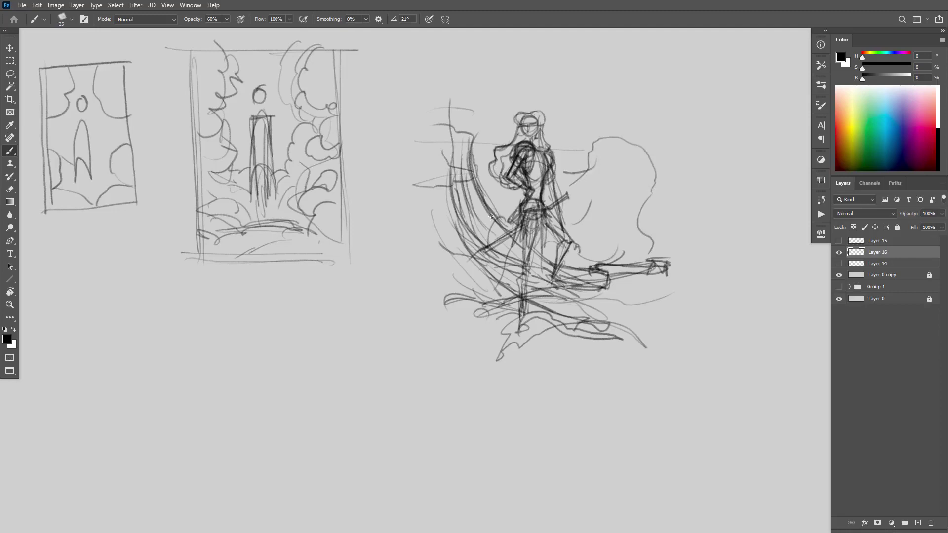
{"action": "left_click_drag", "start_coordinate": [490, 216], "coordinate": [517, 192]}
{"action": "mouse_move", "coordinate": [582, 183]}
{"action": "left_mouse_down"}
{"action": "mouse_move", "coordinate": [596, 213]}
{"action": "mouse_move", "coordinate": [607, 204]}
{"action": "mouse_move", "coordinate": [586, 180]}
{"action": "mouse_move", "coordinate": [564, 190]}
{"action": "mouse_move", "coordinate": [588, 218]}
{"action": "mouse_move", "coordinate": [577, 224]}
{"action": "mouse_move", "coordinate": [600, 217]}
{"action": "mouse_move", "coordinate": [573, 241]}
{"action": "mouse_move", "coordinate": [566, 231]}
{"action": "mouse_move", "coordinate": [594, 233]}
{"action": "mouse_move", "coordinate": [583, 241]}
{"action": "mouse_move", "coordinate": [623, 215]}
{"action": "mouse_move", "coordinate": [617, 192]}
{"action": "mouse_move", "coordinate": [575, 171]}
{"action": "mouse_move", "coordinate": [579, 204]}
{"action": "mouse_move", "coordinate": [578, 172]}
{"action": "mouse_move", "coordinate": [539, 185]}
{"action": "mouse_move", "coordinate": [585, 170]}
{"action": "mouse_move", "coordinate": [512, 185]}
{"action": "mouse_move", "coordinate": [484, 210]}
{"action": "mouse_move", "coordinate": [554, 182]}
{"action": "left_mouse_up"}
{"action": "left_click_drag", "start_coordinate": [606, 241], "coordinate": [619, 208]}
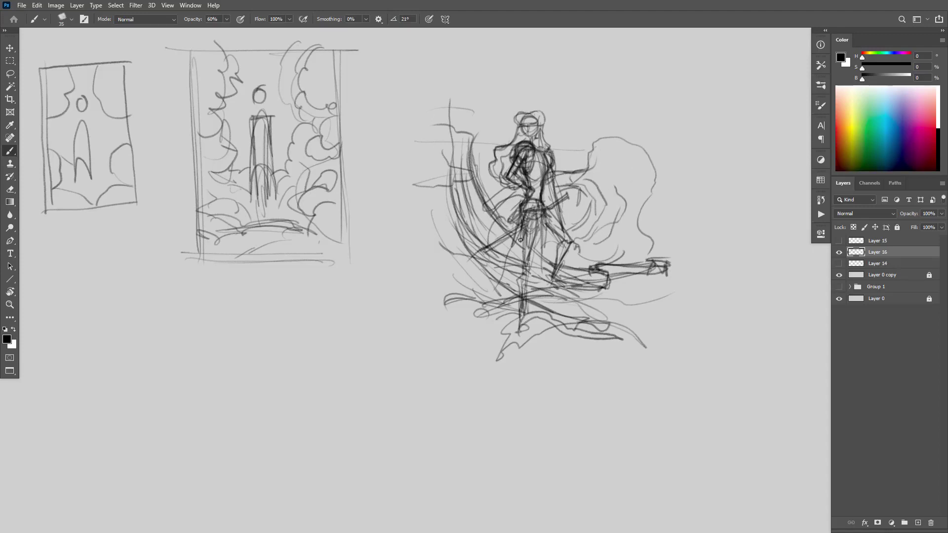
Step: Draw a second, larger outline around the rounded mass, with wavy inner lines and branch-like strokes reaching outward
{"action": "mouse_move", "coordinate": [646, 238]}
{"action": "left_mouse_down"}
{"action": "mouse_move", "coordinate": [656, 191]}
{"action": "mouse_move", "coordinate": [624, 137]}
{"action": "mouse_move", "coordinate": [587, 149]}
{"action": "mouse_move", "coordinate": [611, 119]}
{"action": "mouse_move", "coordinate": [639, 113]}
{"action": "left_mouse_up"}
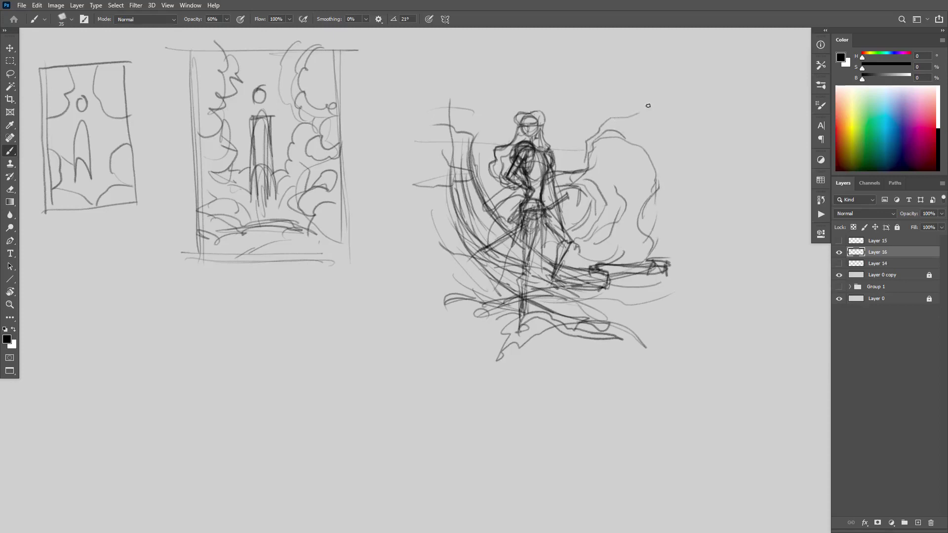
{"action": "mouse_move", "coordinate": [638, 221]}
{"action": "left_mouse_down"}
{"action": "mouse_move", "coordinate": [690, 204]}
{"action": "mouse_move", "coordinate": [666, 228]}
{"action": "mouse_move", "coordinate": [677, 257]}
{"action": "mouse_move", "coordinate": [675, 227]}
{"action": "left_mouse_up"}
{"action": "mouse_move", "coordinate": [655, 190]}
{"action": "left_mouse_down"}
{"action": "mouse_move", "coordinate": [671, 142]}
{"action": "mouse_move", "coordinate": [650, 151]}
{"action": "mouse_move", "coordinate": [675, 110]}
{"action": "mouse_move", "coordinate": [657, 127]}
{"action": "mouse_move", "coordinate": [692, 153]}
{"action": "mouse_move", "coordinate": [678, 200]}
{"action": "mouse_move", "coordinate": [696, 158]}
{"action": "mouse_move", "coordinate": [687, 168]}
{"action": "mouse_move", "coordinate": [660, 107]}
{"action": "mouse_move", "coordinate": [635, 110]}
{"action": "left_mouse_up"}
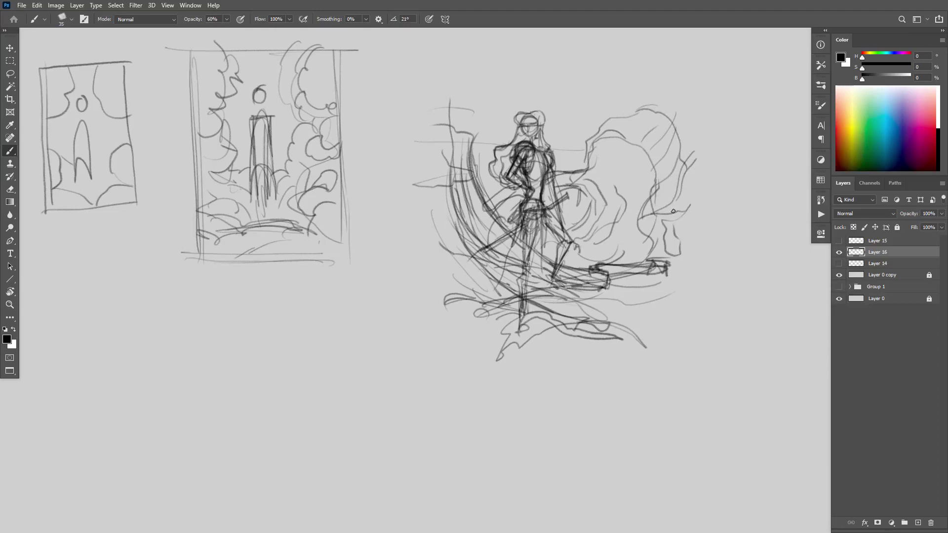
{"action": "mouse_move", "coordinate": [673, 212]}
{"action": "left_mouse_down"}
{"action": "mouse_move", "coordinate": [649, 222]}
{"action": "mouse_move", "coordinate": [670, 252]}
{"action": "left_mouse_up"}
{"action": "mouse_move", "coordinate": [625, 220]}
{"action": "left_mouse_down"}
{"action": "mouse_move", "coordinate": [637, 246]}
{"action": "mouse_move", "coordinate": [622, 264]}
{"action": "mouse_move", "coordinate": [642, 189]}
{"action": "mouse_move", "coordinate": [703, 138]}
{"action": "left_mouse_up"}
{"action": "left_click_drag", "start_coordinate": [608, 118], "coordinate": [643, 93]}
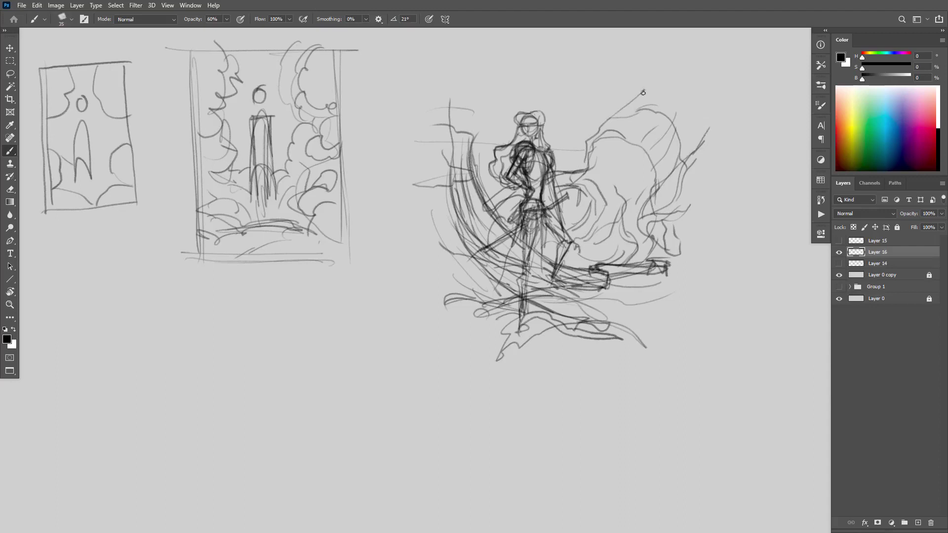
Step: Sketch a large, elongated rounded form extending from the crescent's low end, with light contour lines inside it
{"action": "mouse_move", "coordinate": [686, 177]}
{"action": "left_mouse_down"}
{"action": "mouse_move", "coordinate": [749, 165]}
{"action": "mouse_move", "coordinate": [773, 205]}
{"action": "mouse_move", "coordinate": [707, 261]}
{"action": "mouse_move", "coordinate": [676, 270]}
{"action": "left_mouse_up"}
{"action": "left_click_drag", "start_coordinate": [730, 165], "coordinate": [677, 163]}
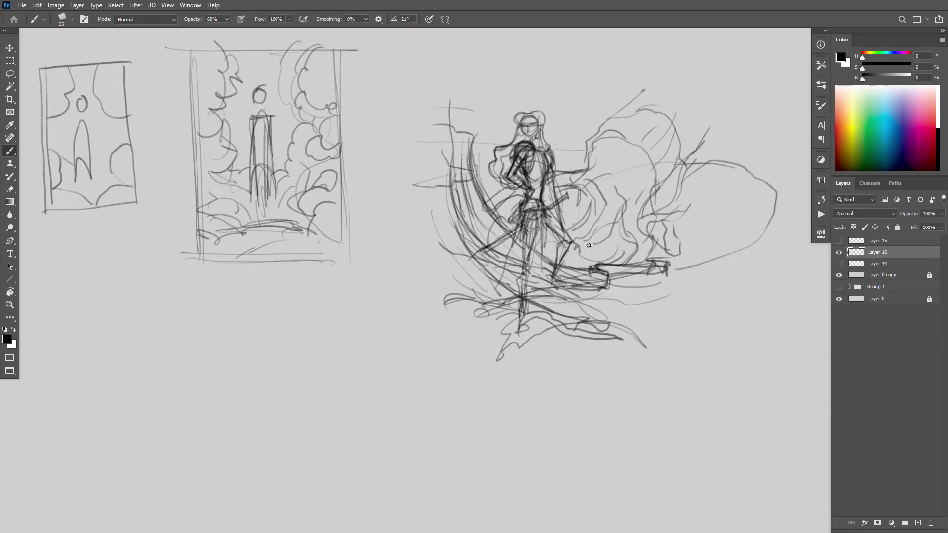
{"action": "mouse_move", "coordinate": [682, 263]}
{"action": "left_mouse_down"}
{"action": "mouse_move", "coordinate": [765, 221]}
{"action": "mouse_move", "coordinate": [676, 228]}
{"action": "left_mouse_up"}
{"action": "left_click_drag", "start_coordinate": [692, 268], "coordinate": [664, 275]}
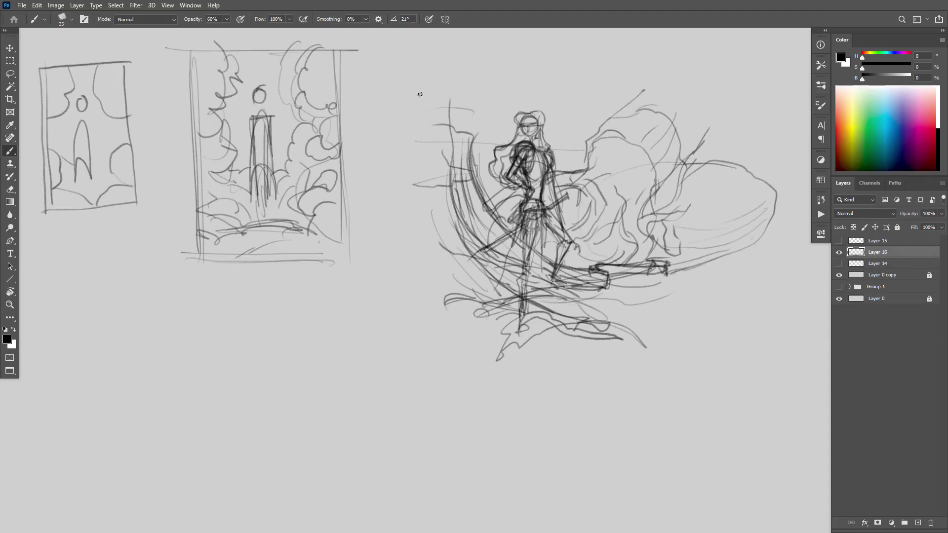
Step: Try a rough rectangular frame around the figure scene
{"action": "mouse_move", "coordinate": [398, 94]}
{"action": "left_mouse_down"}
{"action": "mouse_move", "coordinate": [767, 83]}
{"action": "mouse_move", "coordinate": [741, 249]}
{"action": "mouse_move", "coordinate": [734, 378]}
{"action": "mouse_move", "coordinate": [450, 361]}
{"action": "left_mouse_up"}
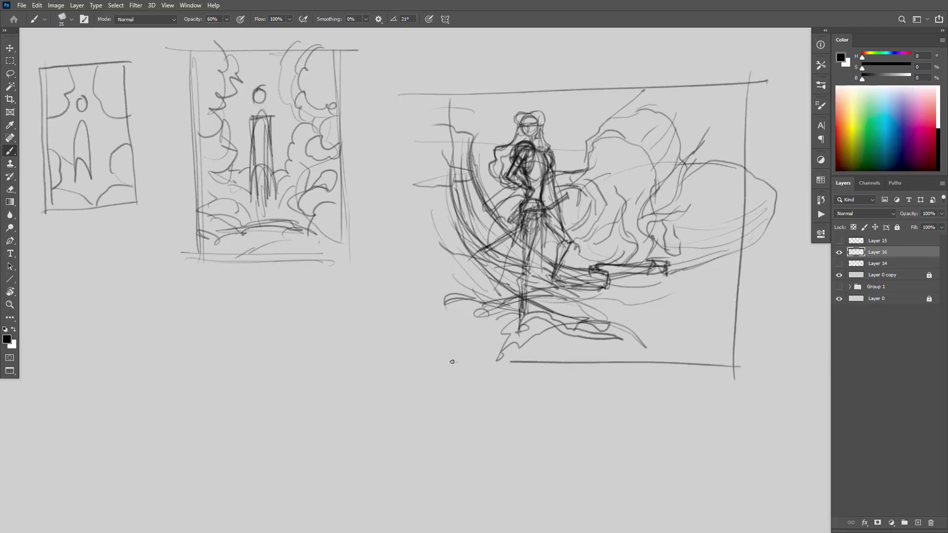
{"action": "key", "text": "ctrl+z"}
{"action": "key", "text": "ctrl+z"}
{"action": "key", "text": "ctrl+z"}
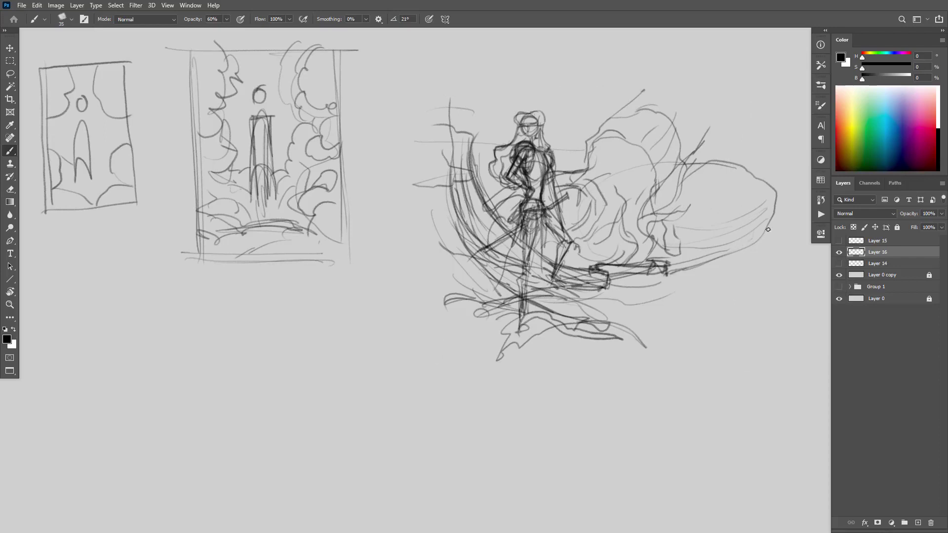
Step: Shade the underside and tip of the elongated form with contour lines, and sketch a forked, claw-like branch above it
{"action": "mouse_move", "coordinate": [763, 228]}
{"action": "left_mouse_down"}
{"action": "mouse_move", "coordinate": [736, 248]}
{"action": "mouse_move", "coordinate": [669, 264]}
{"action": "mouse_move", "coordinate": [722, 245]}
{"action": "mouse_move", "coordinate": [775, 191]}
{"action": "mouse_move", "coordinate": [730, 227]}
{"action": "mouse_move", "coordinate": [707, 229]}
{"action": "mouse_move", "coordinate": [742, 215]}
{"action": "mouse_move", "coordinate": [667, 236]}
{"action": "left_mouse_up"}
{"action": "mouse_move", "coordinate": [745, 198]}
{"action": "left_mouse_down"}
{"action": "mouse_move", "coordinate": [748, 237]}
{"action": "mouse_move", "coordinate": [743, 229]}
{"action": "mouse_move", "coordinate": [688, 252]}
{"action": "left_mouse_up"}
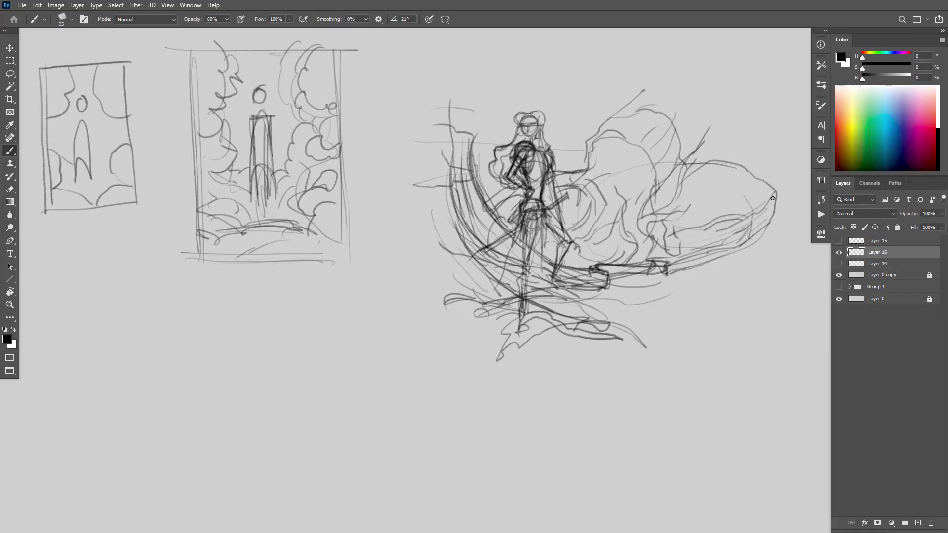
{"action": "left_click_drag", "start_coordinate": [773, 198], "coordinate": [683, 181]}
{"action": "left_click_drag", "start_coordinate": [709, 128], "coordinate": [662, 175]}
{"action": "left_click_drag", "start_coordinate": [694, 144], "coordinate": [651, 186]}
{"action": "mouse_move", "coordinate": [705, 142]}
{"action": "left_mouse_down"}
{"action": "mouse_move", "coordinate": [734, 144]}
{"action": "mouse_move", "coordinate": [708, 141]}
{"action": "mouse_move", "coordinate": [727, 121]}
{"action": "mouse_move", "coordinate": [733, 159]}
{"action": "mouse_move", "coordinate": [687, 160]}
{"action": "mouse_move", "coordinate": [714, 119]}
{"action": "mouse_move", "coordinate": [750, 116]}
{"action": "left_mouse_up"}
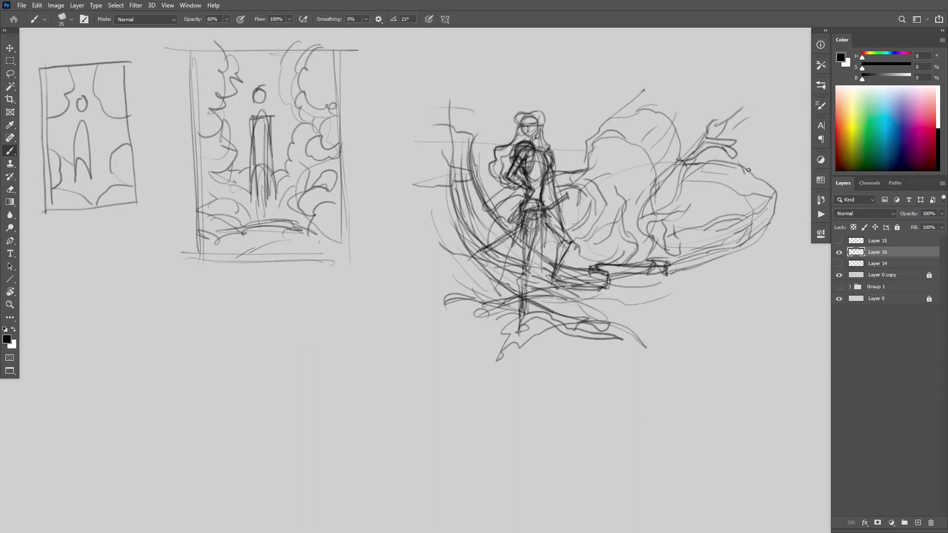
Step: Strengthen the horizontal line behind the figure, and extend the crescent's rising end upward with parallel vertical strokes like a trunk
{"action": "left_click_drag", "start_coordinate": [586, 148], "coordinate": [549, 149]}
{"action": "left_click_drag", "start_coordinate": [474, 175], "coordinate": [475, 84]}
{"action": "mouse_move", "coordinate": [472, 155]}
{"action": "left_mouse_down"}
{"action": "mouse_move", "coordinate": [470, 72]}
{"action": "mouse_move", "coordinate": [466, 83]}
{"action": "left_mouse_up"}
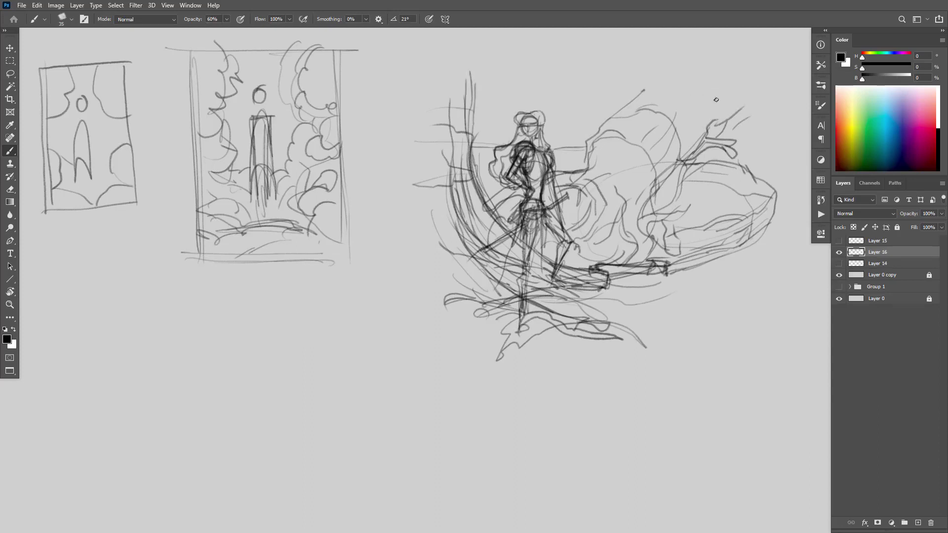
{"action": "mouse_move", "coordinate": [472, 158]}
{"action": "left_mouse_down"}
{"action": "mouse_move", "coordinate": [471, 73]}
{"action": "mouse_move", "coordinate": [455, 97]}
{"action": "left_mouse_up"}
{"action": "left_click_drag", "start_coordinate": [444, 175], "coordinate": [443, 91]}
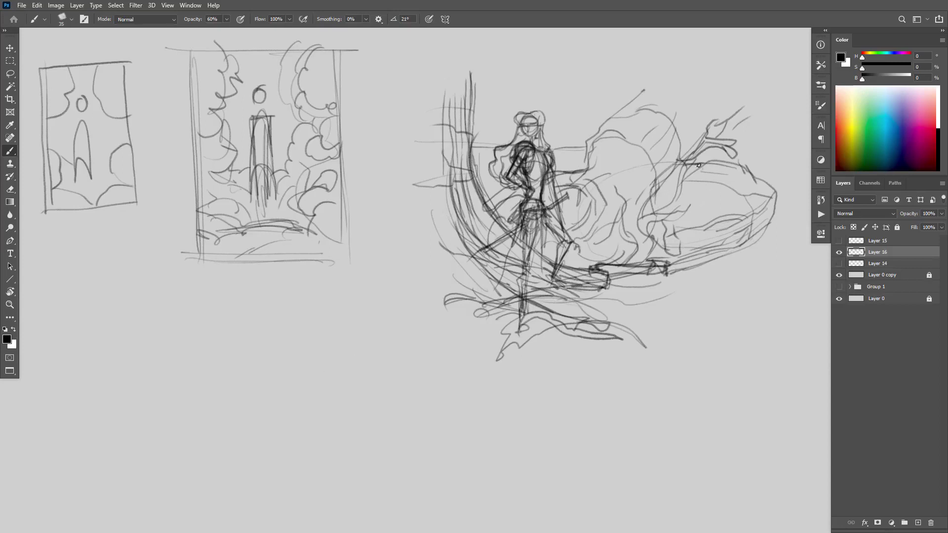
Step: Add curled contours and short hooked strokes inside the rounded mass behind the figure and along the forked branch
{"action": "left_click_drag", "start_coordinate": [698, 166], "coordinate": [749, 149]}
{"action": "left_click_drag", "start_coordinate": [488, 194], "coordinate": [501, 220]}
{"action": "mouse_move", "coordinate": [582, 244]}
{"action": "left_mouse_down"}
{"action": "mouse_move", "coordinate": [598, 241]}
{"action": "mouse_move", "coordinate": [605, 260]}
{"action": "left_mouse_up"}
{"action": "mouse_move", "coordinate": [636, 215]}
{"action": "left_mouse_down"}
{"action": "mouse_move", "coordinate": [626, 208]}
{"action": "mouse_move", "coordinate": [632, 180]}
{"action": "mouse_move", "coordinate": [586, 180]}
{"action": "mouse_move", "coordinate": [585, 148]}
{"action": "mouse_move", "coordinate": [620, 110]}
{"action": "left_mouse_up"}
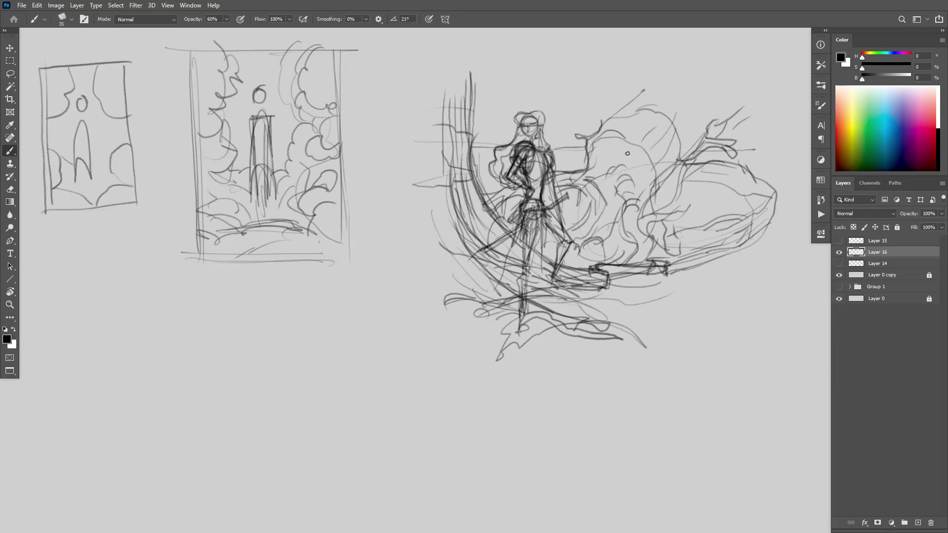
{"action": "mouse_move", "coordinate": [628, 154]}
{"action": "left_mouse_down"}
{"action": "mouse_move", "coordinate": [632, 130]}
{"action": "mouse_move", "coordinate": [628, 140]}
{"action": "left_mouse_up"}
{"action": "left_click_drag", "start_coordinate": [581, 155], "coordinate": [596, 157]}
{"action": "mouse_move", "coordinate": [669, 177]}
{"action": "left_mouse_down"}
{"action": "mouse_move", "coordinate": [666, 190]}
{"action": "mouse_move", "coordinate": [681, 197]}
{"action": "mouse_move", "coordinate": [663, 185]}
{"action": "mouse_move", "coordinate": [660, 208]}
{"action": "mouse_move", "coordinate": [659, 180]}
{"action": "left_mouse_up"}
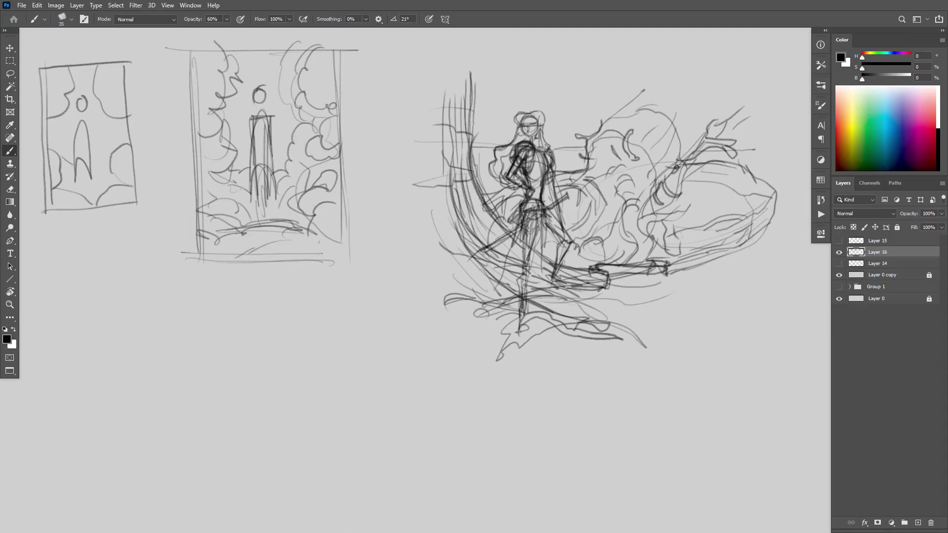
Step: Draw a large circular curve above the elongated form, thicken the branches around it with hatching, and darken the trunk's edge
{"action": "left_click_drag", "start_coordinate": [714, 152], "coordinate": [718, 163]}
{"action": "mouse_move", "coordinate": [722, 131]}
{"action": "left_mouse_down"}
{"action": "mouse_move", "coordinate": [734, 106]}
{"action": "mouse_move", "coordinate": [657, 170]}
{"action": "mouse_move", "coordinate": [728, 100]}
{"action": "mouse_move", "coordinate": [696, 121]}
{"action": "mouse_move", "coordinate": [714, 95]}
{"action": "mouse_move", "coordinate": [694, 116]}
{"action": "mouse_move", "coordinate": [744, 98]}
{"action": "mouse_move", "coordinate": [785, 125]}
{"action": "mouse_move", "coordinate": [794, 109]}
{"action": "mouse_move", "coordinate": [796, 140]}
{"action": "mouse_move", "coordinate": [804, 142]}
{"action": "mouse_move", "coordinate": [743, 115]}
{"action": "mouse_move", "coordinate": [809, 138]}
{"action": "mouse_move", "coordinate": [786, 136]}
{"action": "left_mouse_up"}
{"action": "left_click_drag", "start_coordinate": [595, 126], "coordinate": [638, 90]}
{"action": "left_click_drag", "start_coordinate": [692, 129], "coordinate": [770, 102]}
{"action": "mouse_move", "coordinate": [541, 45]}
{"action": "left_mouse_down"}
{"action": "mouse_move", "coordinate": [511, 84]}
{"action": "mouse_move", "coordinate": [557, 55]}
{"action": "left_mouse_up"}
{"action": "key", "text": "ctrl+z"}
{"action": "left_click_drag", "start_coordinate": [470, 143], "coordinate": [474, 83]}
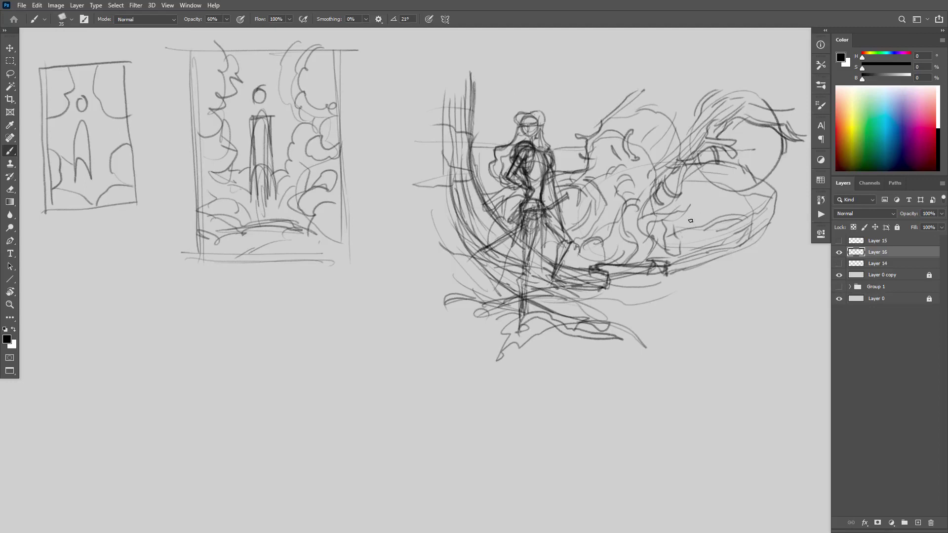
Step: Try a wide rectangular frame enclosing the figure and the large forms behind it
{"action": "left_click_drag", "start_coordinate": [419, 73], "coordinate": [816, 68]}
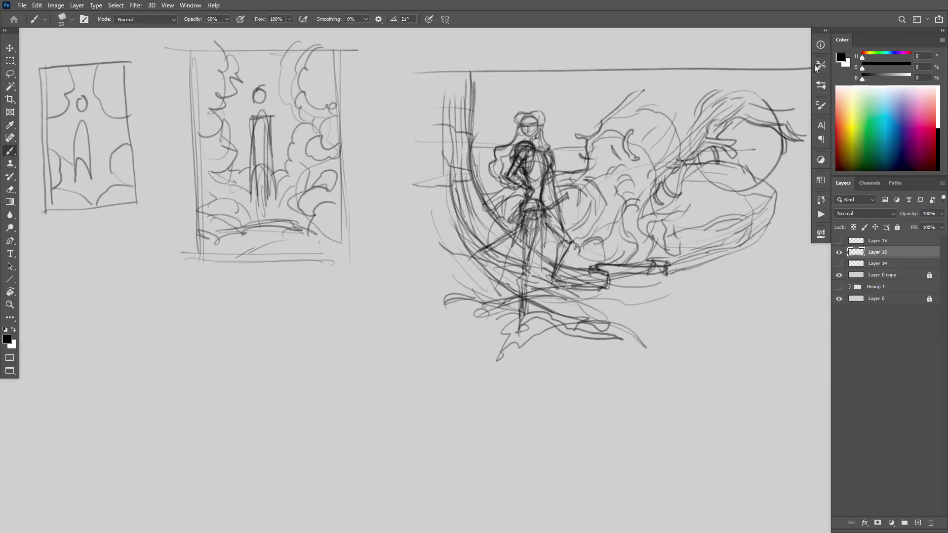
{"action": "mouse_move", "coordinate": [393, 60]}
{"action": "left_mouse_down"}
{"action": "mouse_move", "coordinate": [403, 329]}
{"action": "mouse_move", "coordinate": [792, 344]}
{"action": "left_mouse_up"}
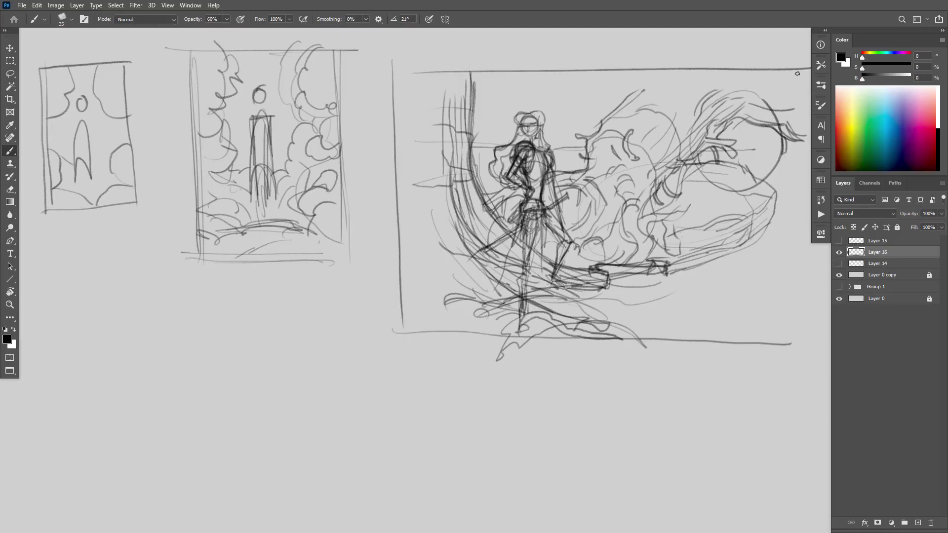
{"action": "left_click_drag", "start_coordinate": [797, 61], "coordinate": [803, 353]}
{"action": "key", "text": "ctrl+z"}
{"action": "key", "text": "ctrl+z"}
{"action": "key", "text": "ctrl+z"}
{"action": "key", "text": "ctrl+z"}
{"action": "key", "text": "ctrl+z"}
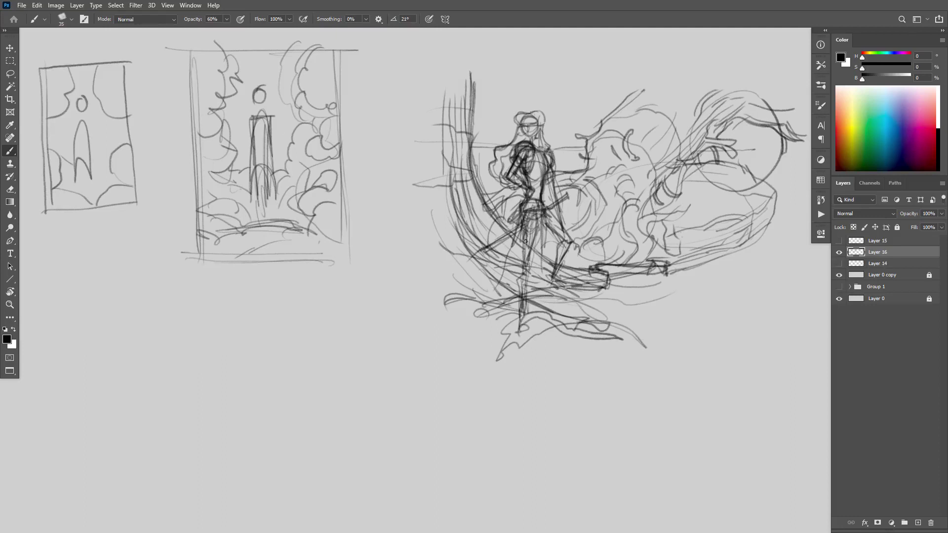
Step: Try straight horizontal border lines below and above the composition
{"action": "left_click_drag", "start_coordinate": [525, 241], "coordinate": [483, 235]}
{"action": "left_click_drag", "start_coordinate": [362, 313], "coordinate": [760, 311]}
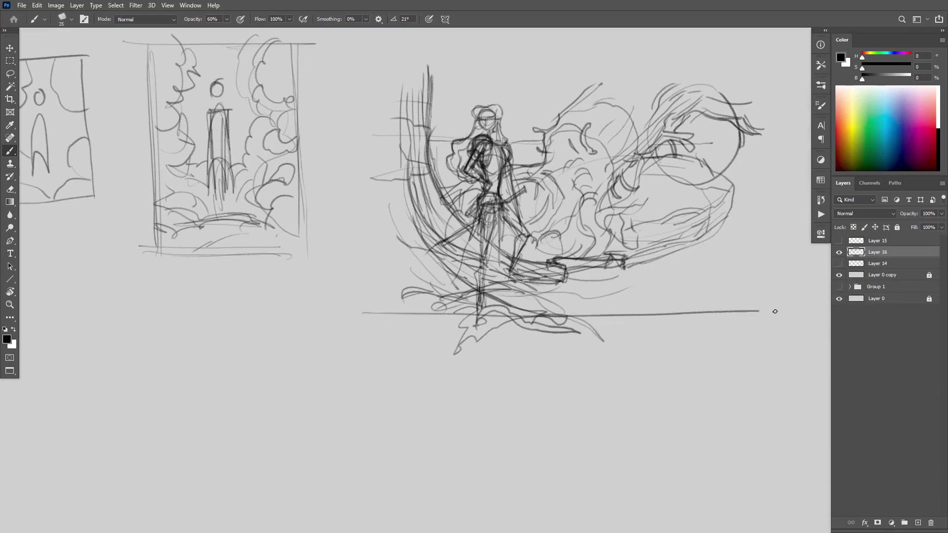
{"action": "key", "text": "ctrl+z"}
{"action": "left_click_drag", "start_coordinate": [356, 73], "coordinate": [792, 71]}
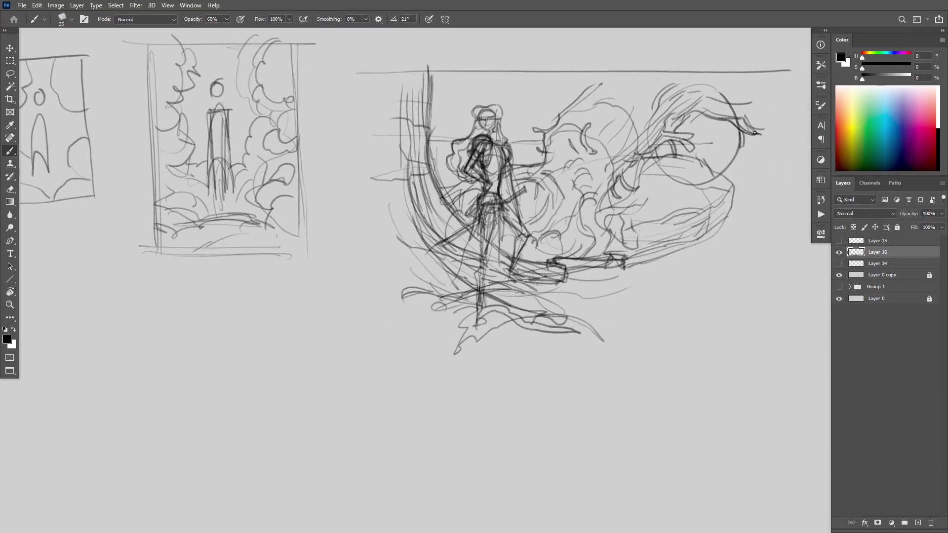
{"action": "key", "text": "ctrl+z"}
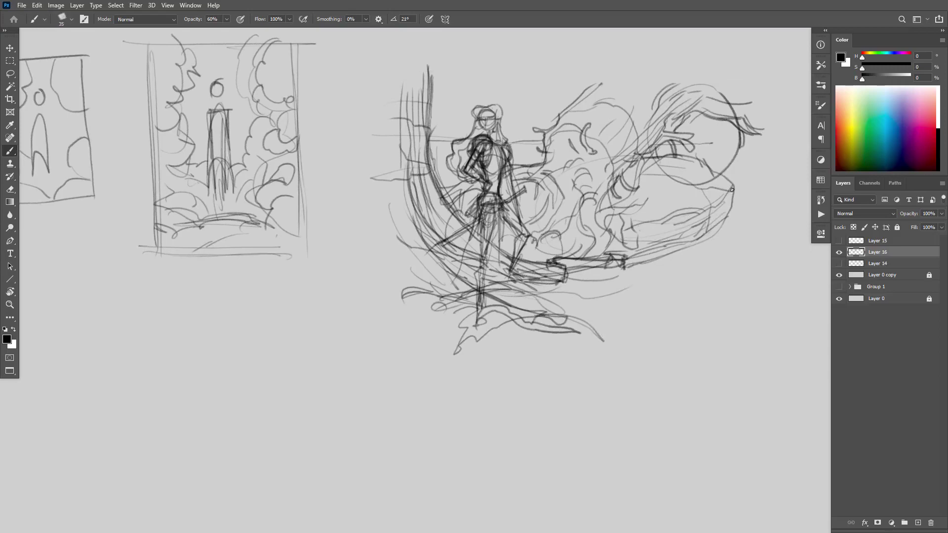
Step: Fill the elongated rounded form with curved contour lines and darken its outer edge
{"action": "mouse_move", "coordinate": [732, 189]}
{"action": "left_mouse_down"}
{"action": "mouse_move", "coordinate": [680, 247]}
{"action": "mouse_move", "coordinate": [640, 255]}
{"action": "mouse_move", "coordinate": [620, 225]}
{"action": "mouse_move", "coordinate": [613, 232]}
{"action": "mouse_move", "coordinate": [627, 213]}
{"action": "left_mouse_up"}
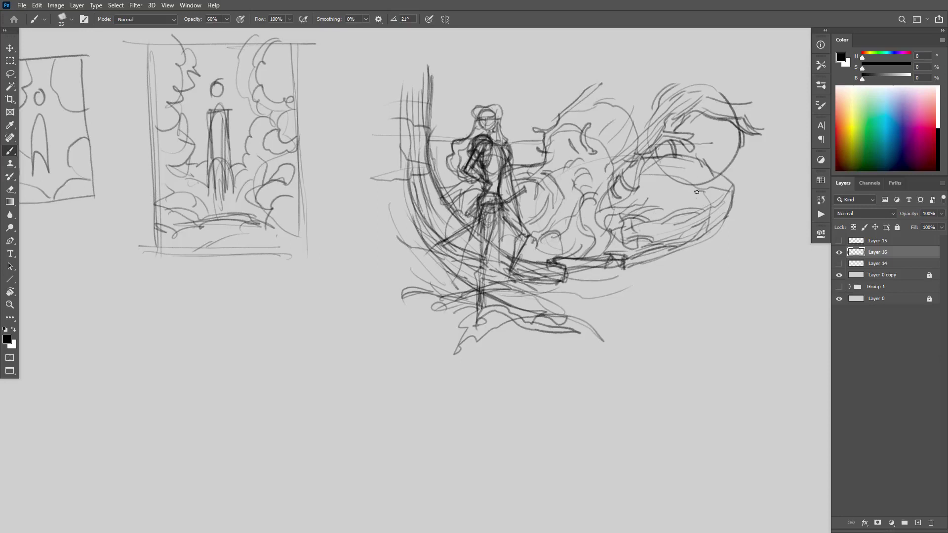
{"action": "left_click_drag", "start_coordinate": [681, 181], "coordinate": [669, 195]}
{"action": "left_click_drag", "start_coordinate": [668, 192], "coordinate": [645, 202]}
{"action": "left_click_drag", "start_coordinate": [701, 169], "coordinate": [679, 174]}
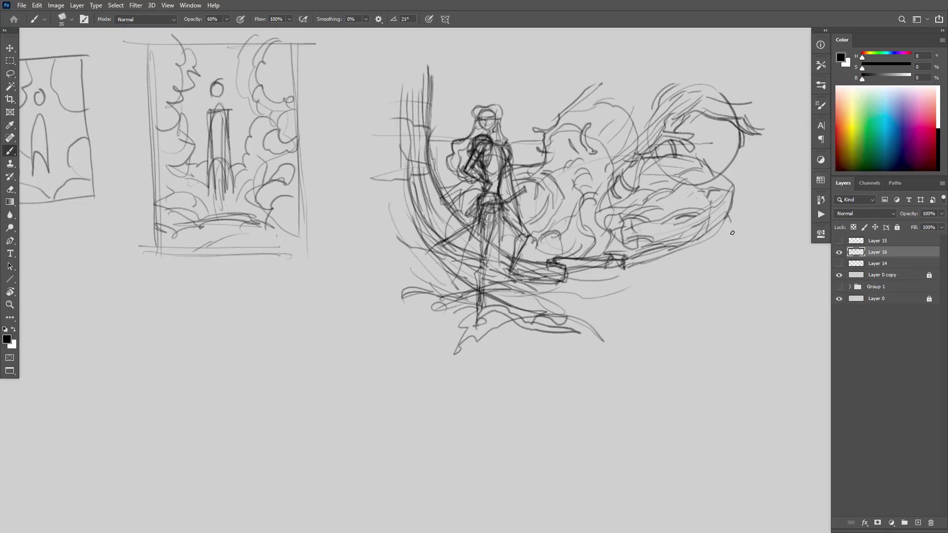
Step: Sketch clumps of grass and leafy foliage along the ground around the crescent, the mound and the elongated form
{"action": "mouse_move", "coordinate": [695, 249]}
{"action": "left_mouse_down"}
{"action": "mouse_move", "coordinate": [721, 237]}
{"action": "mouse_move", "coordinate": [726, 249]}
{"action": "mouse_move", "coordinate": [714, 264]}
{"action": "mouse_move", "coordinate": [705, 256]}
{"action": "mouse_move", "coordinate": [715, 267]}
{"action": "mouse_move", "coordinate": [684, 251]}
{"action": "mouse_move", "coordinate": [676, 271]}
{"action": "mouse_move", "coordinate": [653, 261]}
{"action": "mouse_move", "coordinate": [691, 279]}
{"action": "left_mouse_up"}
{"action": "mouse_move", "coordinate": [734, 258]}
{"action": "left_mouse_down"}
{"action": "mouse_move", "coordinate": [753, 249]}
{"action": "mouse_move", "coordinate": [747, 237]}
{"action": "mouse_move", "coordinate": [770, 279]}
{"action": "left_mouse_up"}
{"action": "mouse_move", "coordinate": [635, 281]}
{"action": "left_mouse_down"}
{"action": "mouse_move", "coordinate": [616, 272]}
{"action": "mouse_move", "coordinate": [586, 282]}
{"action": "mouse_move", "coordinate": [626, 279]}
{"action": "mouse_move", "coordinate": [646, 305]}
{"action": "left_mouse_up"}
{"action": "mouse_move", "coordinate": [428, 251]}
{"action": "left_mouse_down"}
{"action": "mouse_move", "coordinate": [418, 270]}
{"action": "mouse_move", "coordinate": [403, 258]}
{"action": "mouse_move", "coordinate": [398, 293]}
{"action": "mouse_move", "coordinate": [385, 246]}
{"action": "mouse_move", "coordinate": [373, 258]}
{"action": "mouse_move", "coordinate": [380, 286]}
{"action": "mouse_move", "coordinate": [364, 299]}
{"action": "mouse_move", "coordinate": [438, 307]}
{"action": "mouse_move", "coordinate": [410, 321]}
{"action": "left_mouse_up"}
{"action": "mouse_move", "coordinate": [518, 322]}
{"action": "left_mouse_down"}
{"action": "mouse_move", "coordinate": [524, 341]}
{"action": "mouse_move", "coordinate": [495, 332]}
{"action": "mouse_move", "coordinate": [544, 352]}
{"action": "left_mouse_up"}
{"action": "mouse_move", "coordinate": [566, 302]}
{"action": "left_mouse_down"}
{"action": "mouse_move", "coordinate": [593, 319]}
{"action": "mouse_move", "coordinate": [586, 346]}
{"action": "mouse_move", "coordinate": [620, 322]}
{"action": "left_mouse_up"}
{"action": "left_click_drag", "start_coordinate": [633, 322], "coordinate": [632, 328]}
{"action": "mouse_move", "coordinate": [749, 212]}
{"action": "left_mouse_down"}
{"action": "mouse_move", "coordinate": [745, 232]}
{"action": "mouse_move", "coordinate": [768, 259]}
{"action": "left_mouse_up"}
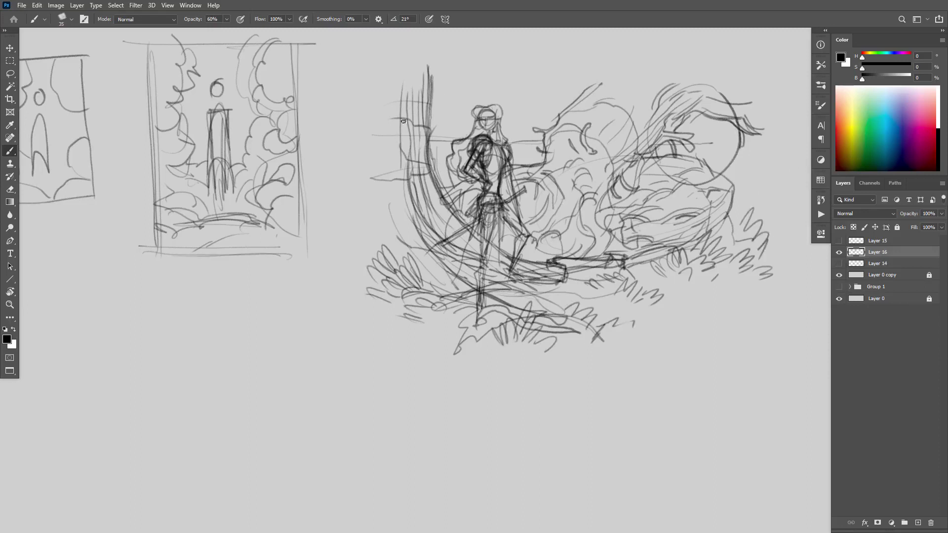
Step: Draw forking branches reaching from the trunk over the figure's head, and add short strokes beside the trunk's lower part
{"action": "left_click_drag", "start_coordinate": [404, 121], "coordinate": [395, 138]}
{"action": "left_click_drag", "start_coordinate": [408, 118], "coordinate": [447, 91]}
{"action": "mouse_move", "coordinate": [401, 118]}
{"action": "left_mouse_down"}
{"action": "mouse_move", "coordinate": [450, 74]}
{"action": "mouse_move", "coordinate": [443, 94]}
{"action": "mouse_move", "coordinate": [502, 61]}
{"action": "left_mouse_up"}
{"action": "mouse_move", "coordinate": [451, 86]}
{"action": "left_mouse_down"}
{"action": "mouse_move", "coordinate": [492, 62]}
{"action": "mouse_move", "coordinate": [524, 67]}
{"action": "left_mouse_up"}
{"action": "left_click_drag", "start_coordinate": [498, 60], "coordinate": [502, 47]}
{"action": "left_click_drag", "start_coordinate": [458, 75], "coordinate": [466, 53]}
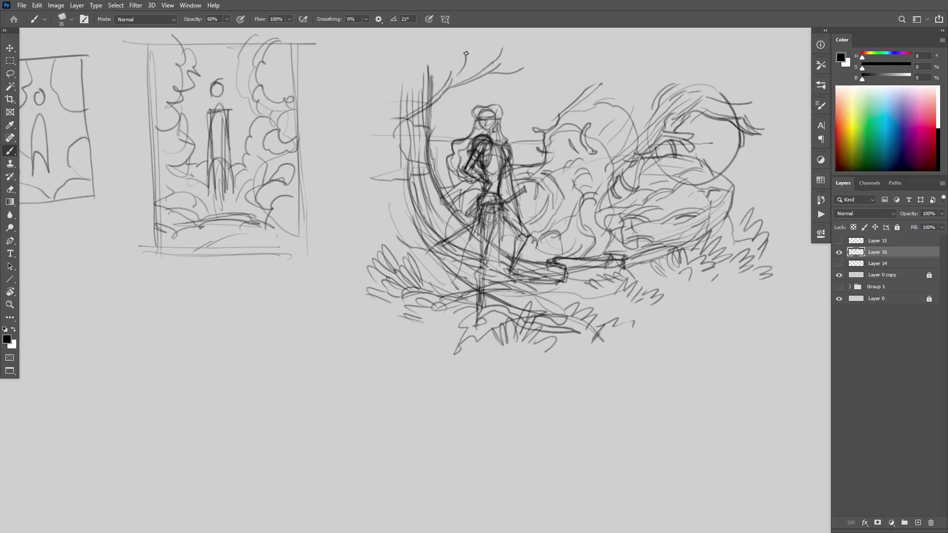
{"action": "mouse_move", "coordinate": [400, 113]}
{"action": "left_mouse_down"}
{"action": "mouse_move", "coordinate": [443, 81]}
{"action": "mouse_move", "coordinate": [454, 101]}
{"action": "left_mouse_up"}
{"action": "left_click_drag", "start_coordinate": [390, 246], "coordinate": [402, 228]}
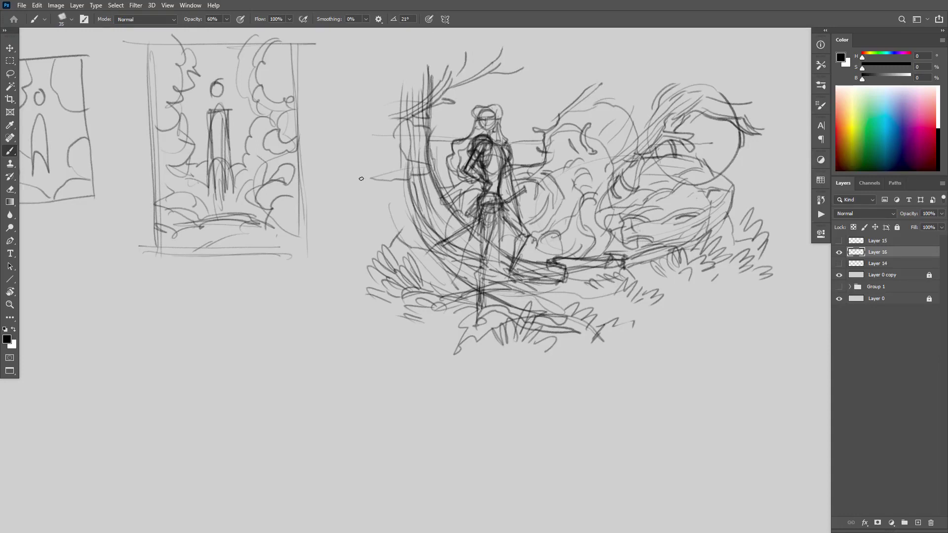
Step: Add trunk texture, leafy clumps on the overhanging branch and at the trunk's base, and light background tree trunks behind the figure
{"action": "mouse_move", "coordinate": [408, 152]}
{"action": "left_mouse_down"}
{"action": "mouse_move", "coordinate": [420, 161]}
{"action": "mouse_move", "coordinate": [439, 129]}
{"action": "mouse_move", "coordinate": [425, 154]}
{"action": "left_mouse_up"}
{"action": "mouse_move", "coordinate": [475, 90]}
{"action": "left_mouse_down"}
{"action": "mouse_move", "coordinate": [515, 66]}
{"action": "mouse_move", "coordinate": [543, 69]}
{"action": "mouse_move", "coordinate": [539, 101]}
{"action": "mouse_move", "coordinate": [517, 117]}
{"action": "mouse_move", "coordinate": [534, 86]}
{"action": "mouse_move", "coordinate": [503, 58]}
{"action": "mouse_move", "coordinate": [503, 43]}
{"action": "left_mouse_up"}
{"action": "mouse_move", "coordinate": [413, 207]}
{"action": "left_mouse_down"}
{"action": "mouse_move", "coordinate": [402, 228]}
{"action": "mouse_move", "coordinate": [413, 228]}
{"action": "mouse_move", "coordinate": [407, 242]}
{"action": "mouse_move", "coordinate": [394, 246]}
{"action": "mouse_move", "coordinate": [407, 251]}
{"action": "mouse_move", "coordinate": [389, 239]}
{"action": "mouse_move", "coordinate": [395, 214]}
{"action": "mouse_move", "coordinate": [373, 215]}
{"action": "mouse_move", "coordinate": [363, 240]}
{"action": "mouse_move", "coordinate": [413, 266]}
{"action": "left_mouse_up"}
{"action": "mouse_move", "coordinate": [568, 113]}
{"action": "left_mouse_down"}
{"action": "mouse_move", "coordinate": [562, 73]}
{"action": "mouse_move", "coordinate": [580, 30]}
{"action": "mouse_move", "coordinate": [602, 94]}
{"action": "left_mouse_up"}
{"action": "mouse_move", "coordinate": [567, 105]}
{"action": "left_mouse_down"}
{"action": "mouse_move", "coordinate": [554, 59]}
{"action": "mouse_move", "coordinate": [563, 87]}
{"action": "mouse_move", "coordinate": [665, 28]}
{"action": "left_mouse_up"}
{"action": "mouse_move", "coordinate": [571, 50]}
{"action": "left_mouse_down"}
{"action": "mouse_move", "coordinate": [573, 114]}
{"action": "mouse_move", "coordinate": [533, 165]}
{"action": "left_mouse_up"}
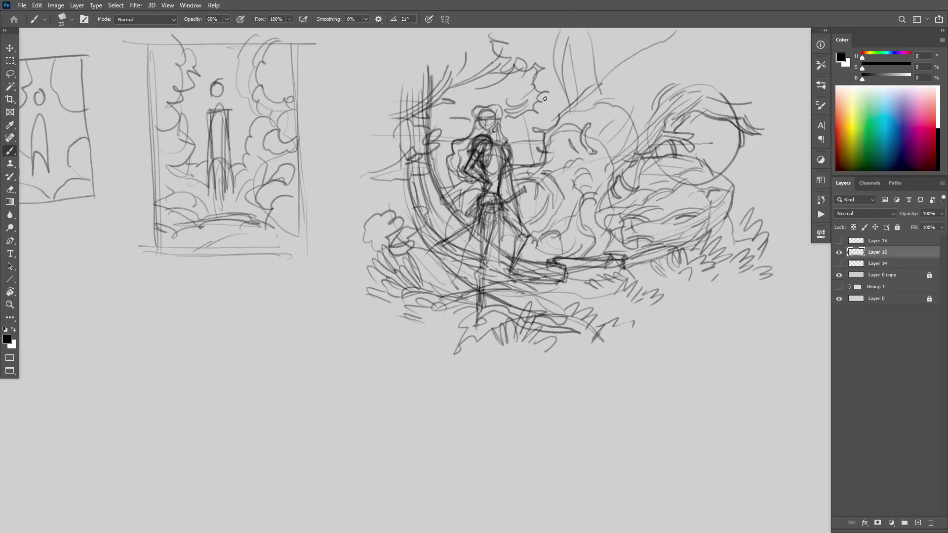
Step: Add foliage edges and light vertical strokes between the figure and the background trees, and strokes at the elongated form's tip
{"action": "left_click_drag", "start_coordinate": [542, 44], "coordinate": [553, 131]}
{"action": "left_click_drag", "start_coordinate": [518, 118], "coordinate": [524, 163]}
{"action": "left_click_drag", "start_coordinate": [543, 32], "coordinate": [544, 69]}
{"action": "left_click_drag", "start_coordinate": [573, 106], "coordinate": [555, 120]}
{"action": "left_click_drag", "start_coordinate": [558, 72], "coordinate": [548, 131]}
{"action": "left_click_drag", "start_coordinate": [548, 119], "coordinate": [522, 186]}
{"action": "left_click_drag", "start_coordinate": [744, 180], "coordinate": [730, 225]}
Step: Draw a tall tree trunk crossing in front of the elongated form, with bare branches spreading from its upper part
{"action": "left_click_drag", "start_coordinate": [633, 285], "coordinate": [622, 27]}
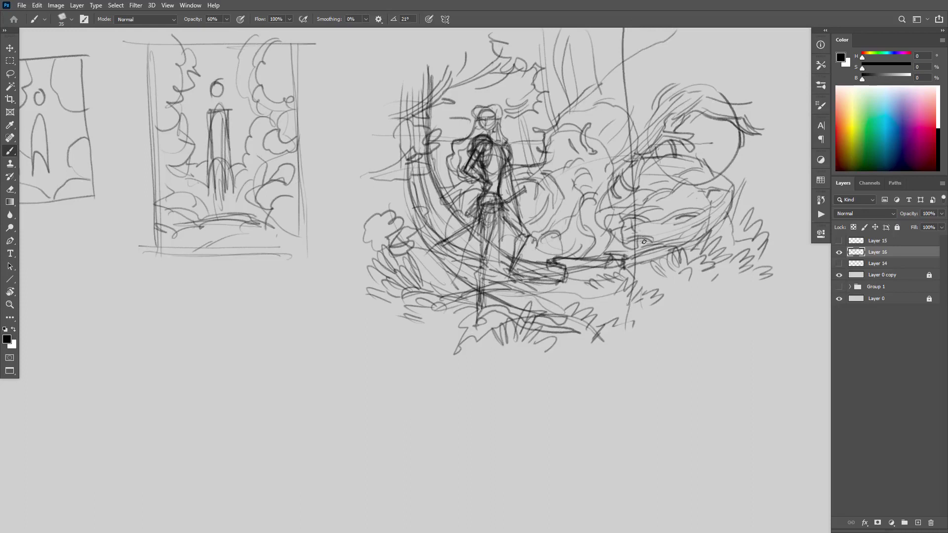
{"action": "left_click_drag", "start_coordinate": [634, 328], "coordinate": [647, 133]}
{"action": "mouse_move", "coordinate": [646, 295]}
{"action": "left_mouse_down"}
{"action": "mouse_move", "coordinate": [635, 340]}
{"action": "mouse_move", "coordinate": [626, 61]}
{"action": "left_mouse_up"}
{"action": "key", "text": "ctrl+z"}
{"action": "left_click_drag", "start_coordinate": [616, 133], "coordinate": [589, 57]}
{"action": "left_click_drag", "start_coordinate": [607, 110], "coordinate": [587, 61]}
{"action": "left_click_drag", "start_coordinate": [624, 129], "coordinate": [642, 51]}
{"action": "mouse_move", "coordinate": [630, 154]}
{"action": "left_mouse_down"}
{"action": "mouse_move", "coordinate": [658, 96]}
{"action": "mouse_move", "coordinate": [645, 102]}
{"action": "left_mouse_up"}
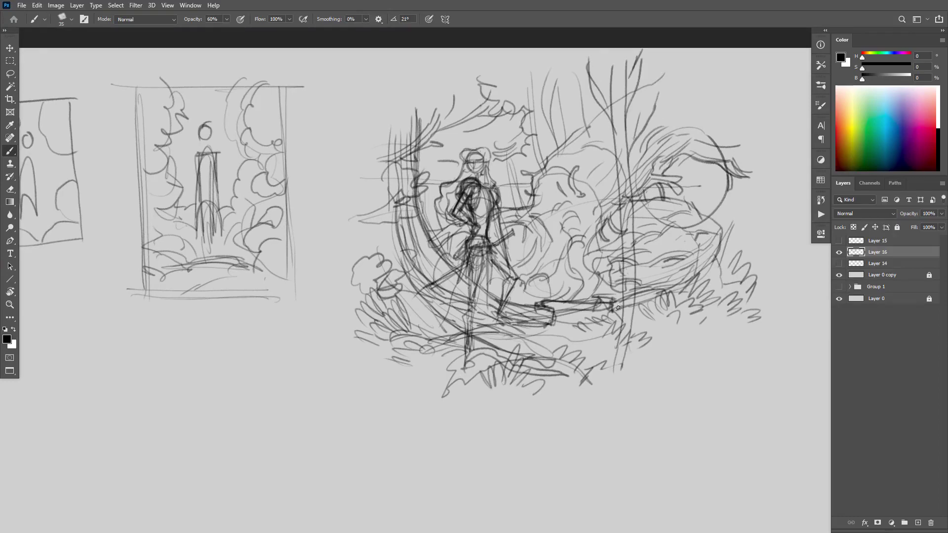
Step: Flare the tall tree's base into the ground, and sketch a long pointed foreground shaft with rough ground shapes beside the crescent
{"action": "mouse_move", "coordinate": [624, 286]}
{"action": "left_mouse_down"}
{"action": "mouse_move", "coordinate": [625, 343]}
{"action": "mouse_move", "coordinate": [611, 381]}
{"action": "left_mouse_up"}
{"action": "mouse_move", "coordinate": [435, 370]}
{"action": "left_mouse_down"}
{"action": "mouse_move", "coordinate": [390, 94]}
{"action": "mouse_move", "coordinate": [386, 146]}
{"action": "mouse_move", "coordinate": [423, 402]}
{"action": "mouse_move", "coordinate": [444, 387]}
{"action": "mouse_move", "coordinate": [425, 411]}
{"action": "mouse_move", "coordinate": [499, 406]}
{"action": "mouse_move", "coordinate": [476, 408]}
{"action": "left_mouse_up"}
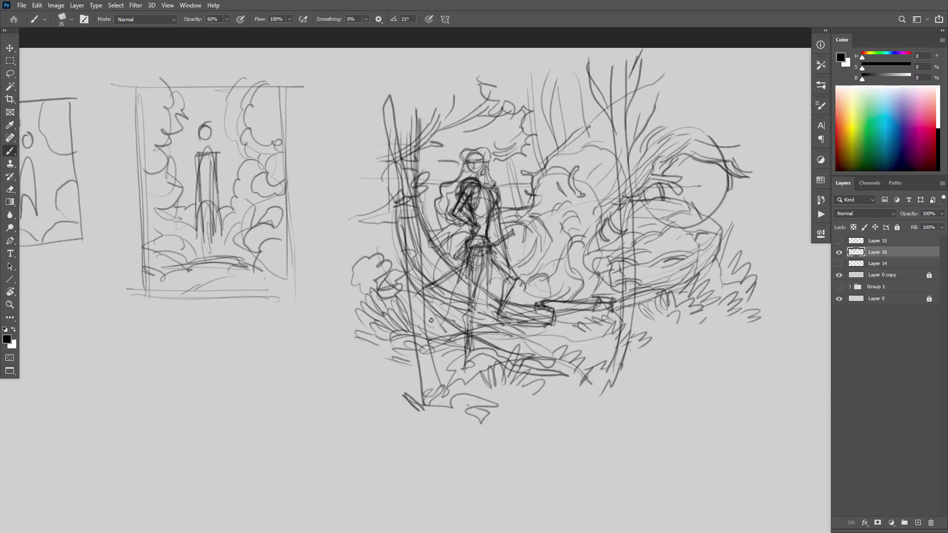
Step: Thicken the foreground tree trunk beside the figure, adding leafy strokes along its branch, a solid side stub and a wider base
{"action": "left_click_drag", "start_coordinate": [431, 321], "coordinate": [417, 176]}
{"action": "left_click_drag", "start_coordinate": [411, 289], "coordinate": [380, 161]}
{"action": "left_click_drag", "start_coordinate": [420, 259], "coordinate": [402, 207]}
{"action": "mouse_move", "coordinate": [393, 153]}
{"action": "left_mouse_down"}
{"action": "mouse_move", "coordinate": [403, 195]}
{"action": "mouse_move", "coordinate": [443, 159]}
{"action": "mouse_move", "coordinate": [454, 130]}
{"action": "left_mouse_up"}
{"action": "left_click_drag", "start_coordinate": [417, 181], "coordinate": [495, 119]}
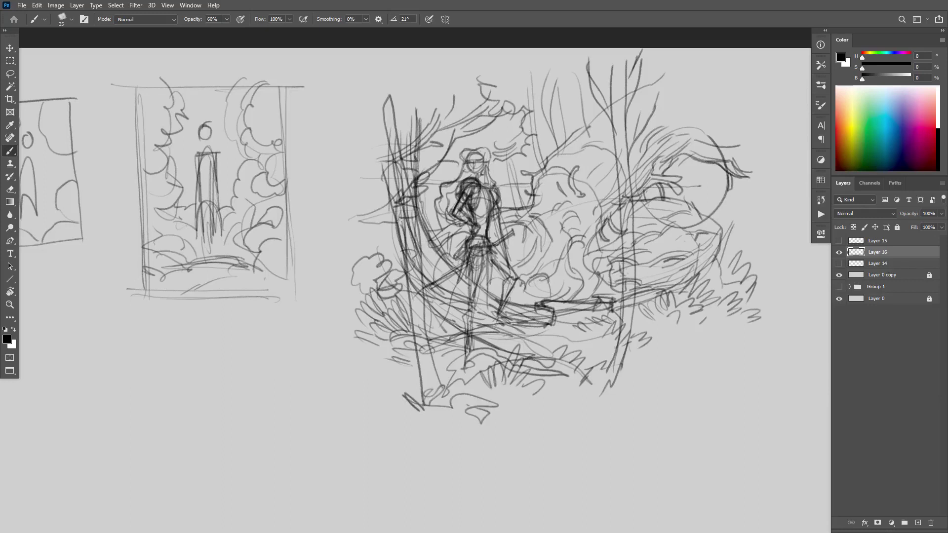
{"action": "mouse_move", "coordinate": [419, 198]}
{"action": "left_mouse_down"}
{"action": "mouse_move", "coordinate": [380, 218]}
{"action": "mouse_move", "coordinate": [361, 213]}
{"action": "mouse_move", "coordinate": [408, 268]}
{"action": "mouse_move", "coordinate": [420, 385]}
{"action": "left_mouse_up"}
{"action": "mouse_move", "coordinate": [422, 309]}
{"action": "left_mouse_down"}
{"action": "mouse_move", "coordinate": [398, 386]}
{"action": "mouse_move", "coordinate": [384, 304]}
{"action": "left_mouse_up"}
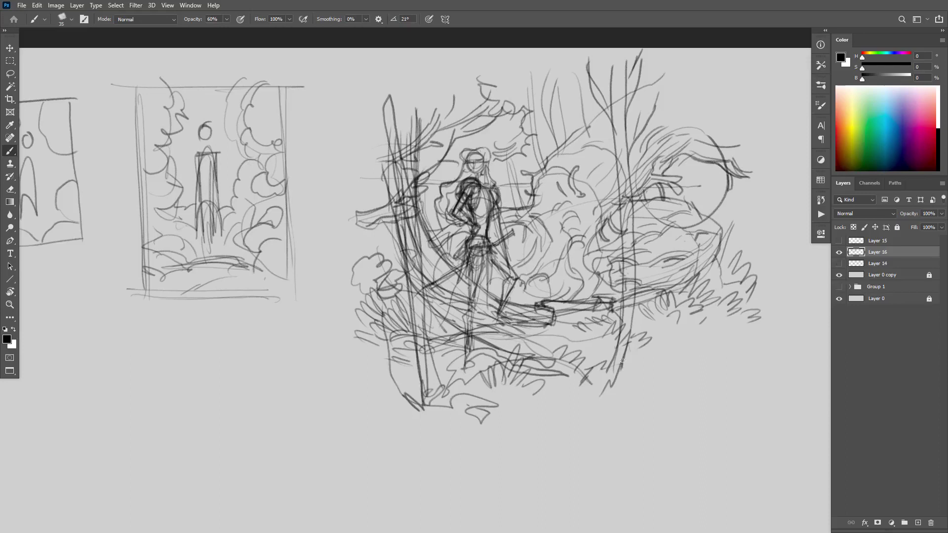
Step: Add upright supports beneath the elongated form on either side of the figure and a vertical edge line in the foreground ground
{"action": "mouse_move", "coordinate": [589, 363]}
{"action": "left_mouse_down"}
{"action": "mouse_move", "coordinate": [599, 322]}
{"action": "mouse_move", "coordinate": [578, 364]}
{"action": "mouse_move", "coordinate": [563, 295]}
{"action": "mouse_move", "coordinate": [580, 370]}
{"action": "left_mouse_up"}
{"action": "mouse_move", "coordinate": [520, 383]}
{"action": "left_mouse_down"}
{"action": "mouse_move", "coordinate": [489, 391]}
{"action": "mouse_move", "coordinate": [485, 425]}
{"action": "left_mouse_up"}
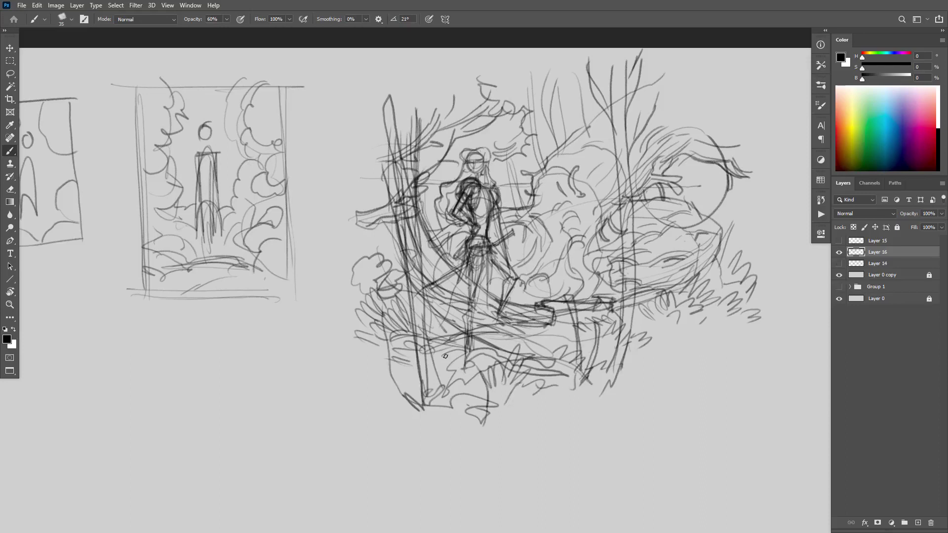
{"action": "mouse_move", "coordinate": [446, 360]}
{"action": "left_mouse_down"}
{"action": "mouse_move", "coordinate": [445, 310]}
{"action": "mouse_move", "coordinate": [442, 364]}
{"action": "left_mouse_up"}
{"action": "mouse_move", "coordinate": [448, 303]}
{"action": "left_mouse_down"}
{"action": "mouse_move", "coordinate": [447, 356]}
{"action": "mouse_move", "coordinate": [439, 326]}
{"action": "mouse_move", "coordinate": [447, 301]}
{"action": "mouse_move", "coordinate": [436, 348]}
{"action": "left_mouse_up"}
Step: Add short upright grass strokes beside the foreground bush and below the tall tree's base
{"action": "mouse_move", "coordinate": [353, 342]}
{"action": "left_mouse_down"}
{"action": "mouse_move", "coordinate": [349, 306]}
{"action": "mouse_move", "coordinate": [356, 346]}
{"action": "left_mouse_up"}
{"action": "mouse_move", "coordinate": [346, 309]}
{"action": "left_mouse_down"}
{"action": "mouse_move", "coordinate": [345, 345]}
{"action": "mouse_move", "coordinate": [375, 333]}
{"action": "mouse_move", "coordinate": [364, 364]}
{"action": "left_mouse_up"}
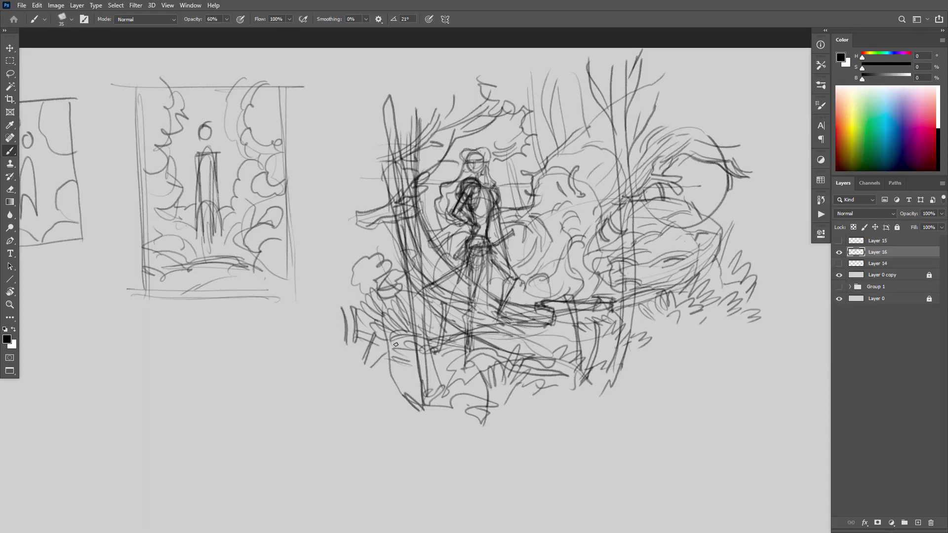
{"action": "left_click_drag", "start_coordinate": [634, 361], "coordinate": [626, 377]}
{"action": "left_click_drag", "start_coordinate": [638, 366], "coordinate": [630, 381]}
{"action": "left_click_drag", "start_coordinate": [645, 373], "coordinate": [635, 386]}
Step: Draw bare branches above the figure and reinforce the foreground trunk with long vertical strokes from its tip to its base
{"action": "mouse_move", "coordinate": [463, 119]}
{"action": "left_mouse_down"}
{"action": "mouse_move", "coordinate": [467, 62]}
{"action": "mouse_move", "coordinate": [518, 57]}
{"action": "mouse_move", "coordinate": [535, 71]}
{"action": "left_mouse_up"}
{"action": "mouse_move", "coordinate": [409, 136]}
{"action": "left_mouse_down"}
{"action": "mouse_move", "coordinate": [411, 157]}
{"action": "mouse_move", "coordinate": [407, 75]}
{"action": "left_mouse_up"}
{"action": "mouse_move", "coordinate": [409, 282]}
{"action": "left_mouse_down"}
{"action": "mouse_move", "coordinate": [400, 123]}
{"action": "mouse_move", "coordinate": [418, 121]}
{"action": "mouse_move", "coordinate": [413, 140]}
{"action": "left_mouse_up"}
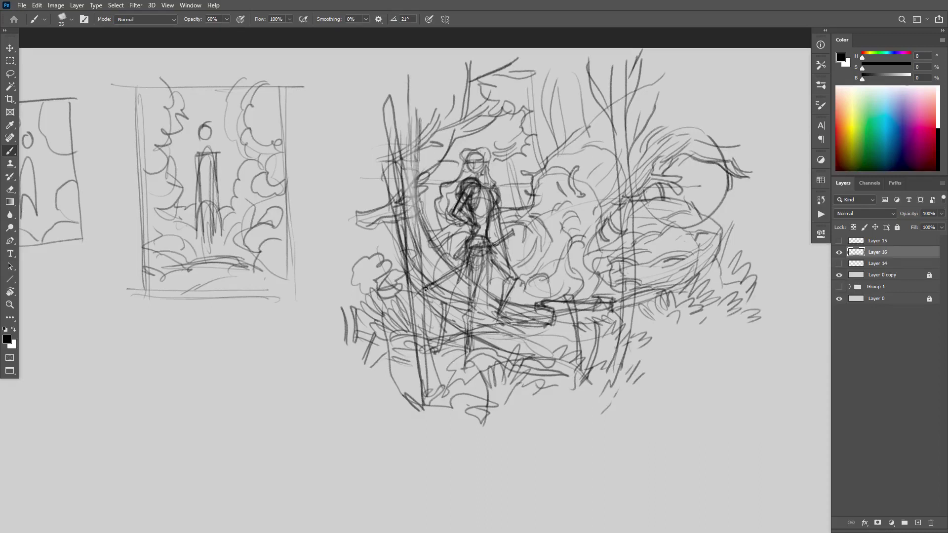
{"action": "mouse_move", "coordinate": [425, 288]}
{"action": "left_mouse_down"}
{"action": "mouse_move", "coordinate": [416, 144]}
{"action": "mouse_move", "coordinate": [439, 120]}
{"action": "left_mouse_up"}
{"action": "left_click_drag", "start_coordinate": [410, 251], "coordinate": [399, 86]}
{"action": "left_click_drag", "start_coordinate": [403, 135], "coordinate": [417, 396]}
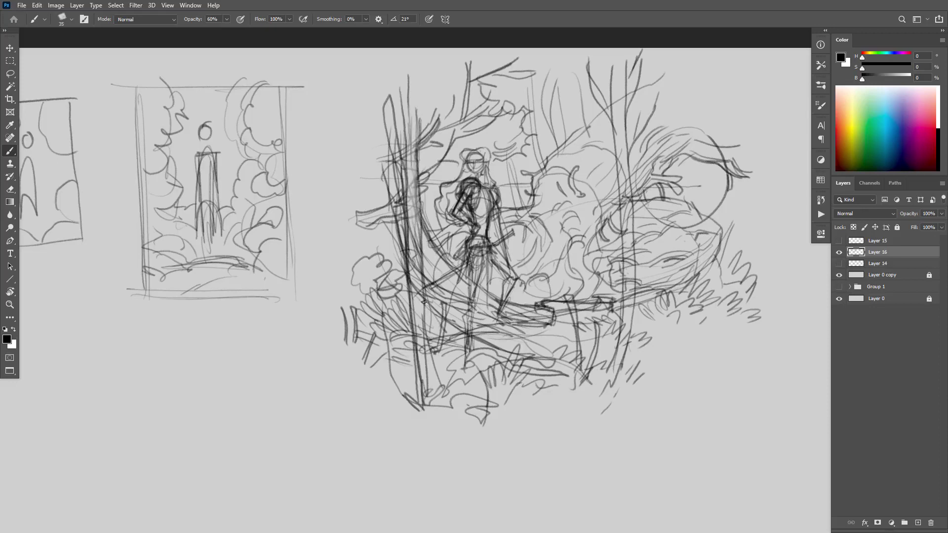
{"action": "left_click_drag", "start_coordinate": [422, 285], "coordinate": [436, 403]}
{"action": "left_click_drag", "start_coordinate": [449, 271], "coordinate": [393, 312]}
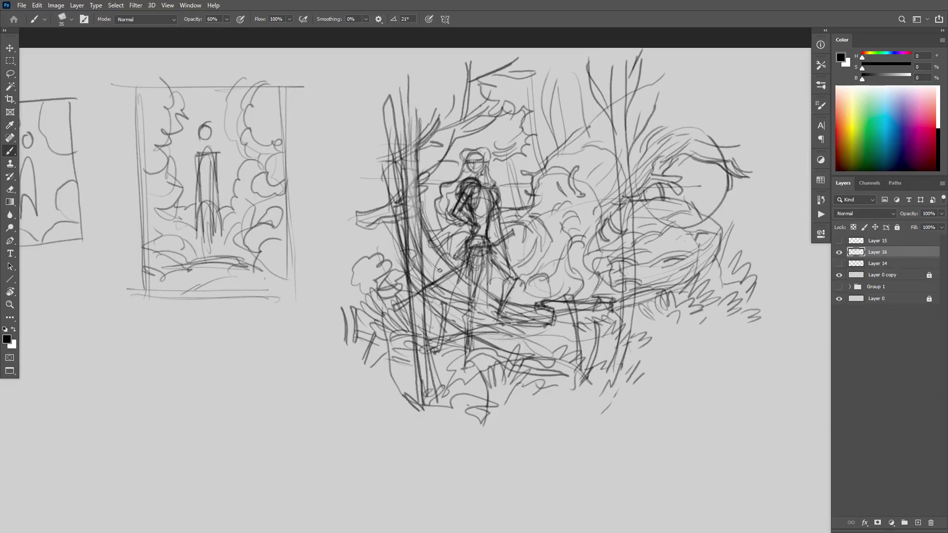
{"action": "key", "text": "ctrl+z"}
Step: Draw a ground line beneath the tall tree and add curved branches to the upper background trees
{"action": "mouse_move", "coordinate": [521, 395]}
{"action": "left_mouse_down"}
{"action": "mouse_move", "coordinate": [659, 380]}
{"action": "mouse_move", "coordinate": [634, 384]}
{"action": "left_mouse_up"}
{"action": "scroll", "coordinate": [627, 302], "scroll_direction": "down", "scroll_amount": 1}
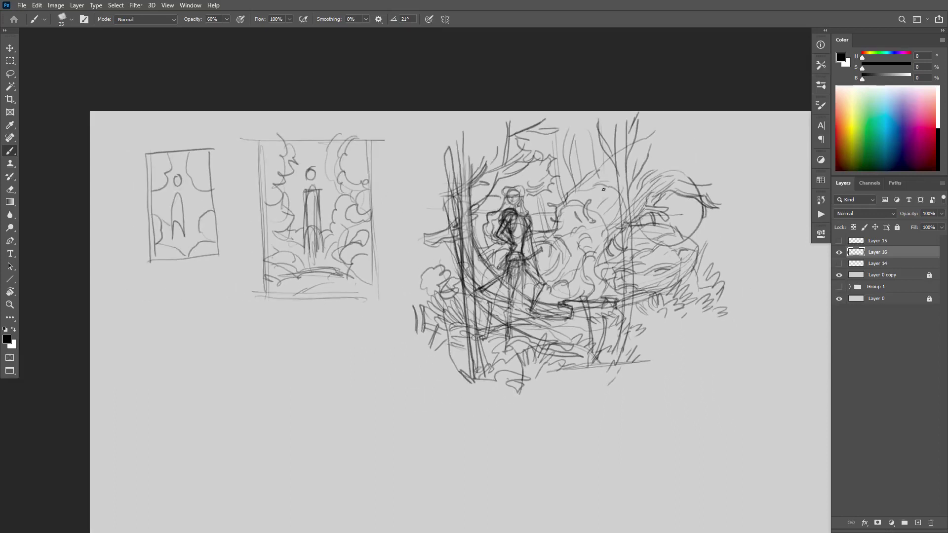
{"action": "left_click_drag", "start_coordinate": [602, 168], "coordinate": [612, 357]}
{"action": "key", "text": "ctrl+z"}
{"action": "left_click_drag", "start_coordinate": [589, 144], "coordinate": [604, 173]}
{"action": "left_click_drag", "start_coordinate": [587, 112], "coordinate": [595, 151]}
{"action": "mouse_move", "coordinate": [594, 143]}
{"action": "left_mouse_down"}
{"action": "mouse_move", "coordinate": [603, 170]}
{"action": "mouse_move", "coordinate": [562, 119]}
{"action": "left_mouse_up"}
{"action": "left_click_drag", "start_coordinate": [622, 188], "coordinate": [619, 223]}
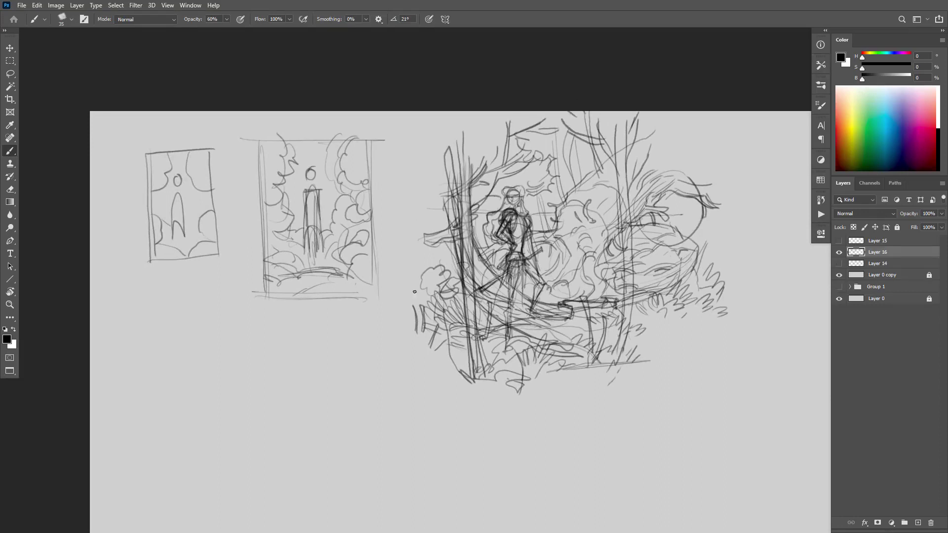
Step: Sketch a leaning trunk with a side branch at the outer edge of the scene, beyond the foreground tree
{"action": "left_click_drag", "start_coordinate": [416, 311], "coordinate": [424, 220]}
{"action": "left_click_drag", "start_coordinate": [427, 272], "coordinate": [454, 191]}
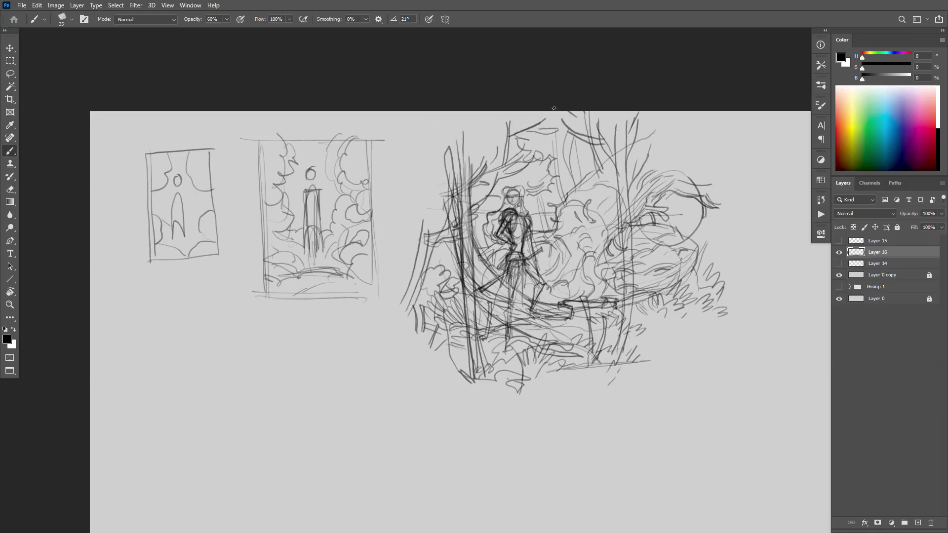
{"action": "key", "text": "h"}
{"action": "mouse_move", "coordinate": [620, 245]}
{"action": "left_mouse_down"}
{"action": "mouse_move", "coordinate": [434, 254]}
{"action": "mouse_move", "coordinate": [517, 261]}
{"action": "left_mouse_up"}
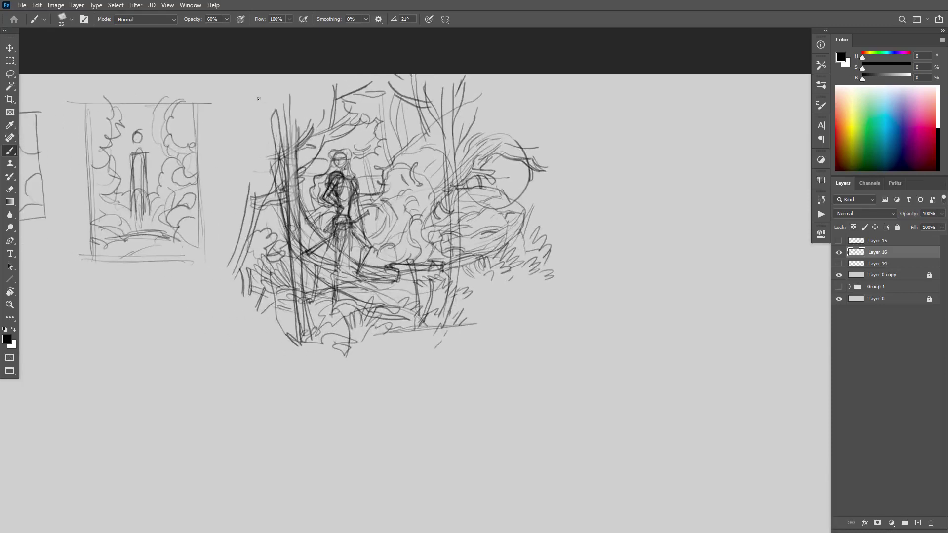
Step: Draw a straight-edged upright rectangular frame around the figure and surrounding trees on a new layer
{"action": "left_click_drag", "start_coordinate": [258, 98], "coordinate": [258, 336]}
{"action": "key", "text": "ctrl+z"}
{"action": "key", "text": "ctrl+shift+alt+n"}
{"action": "mouse_move", "coordinate": [262, 85]}
{"action": "left_mouse_down"}
{"action": "mouse_move", "coordinate": [262, 369]}
{"action": "mouse_move", "coordinate": [341, 353]}
{"action": "mouse_move", "coordinate": [474, 352]}
{"action": "mouse_move", "coordinate": [470, 76]}
{"action": "mouse_move", "coordinate": [257, 78]}
{"action": "left_mouse_up"}
{"action": "key", "text": "v"}
{"action": "mouse_move", "coordinate": [434, 281]}
{"action": "left_mouse_down"}
{"action": "mouse_move", "coordinate": [422, 287]}
{"action": "mouse_move", "coordinate": [430, 283]}
{"action": "mouse_move", "coordinate": [427, 301]}
{"action": "mouse_move", "coordinate": [405, 300]}
{"action": "mouse_move", "coordinate": [439, 290]}
{"action": "mouse_move", "coordinate": [446, 321]}
{"action": "left_mouse_up"}
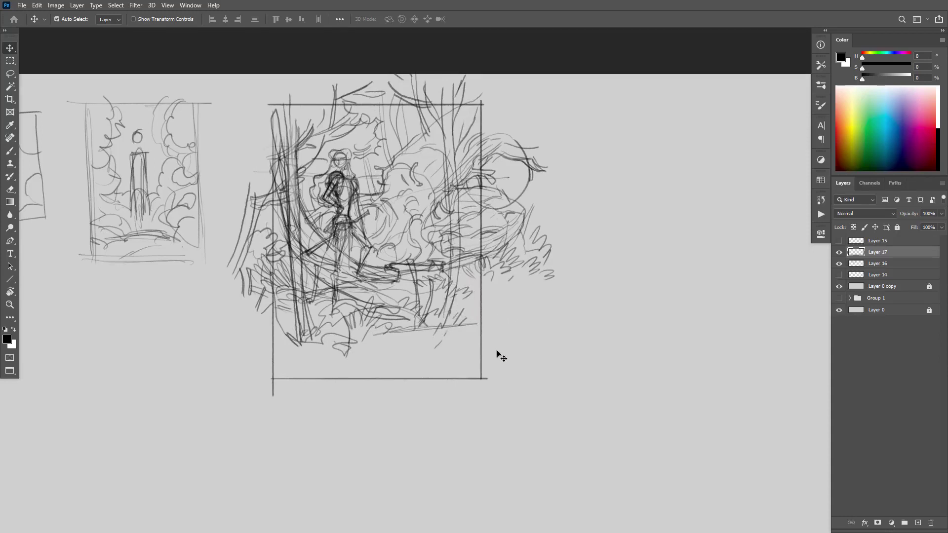
Step: Scale the frame down to about 70.7% and reposition it for a tighter crop around the figure
{"action": "key", "text": "ctrl+t"}
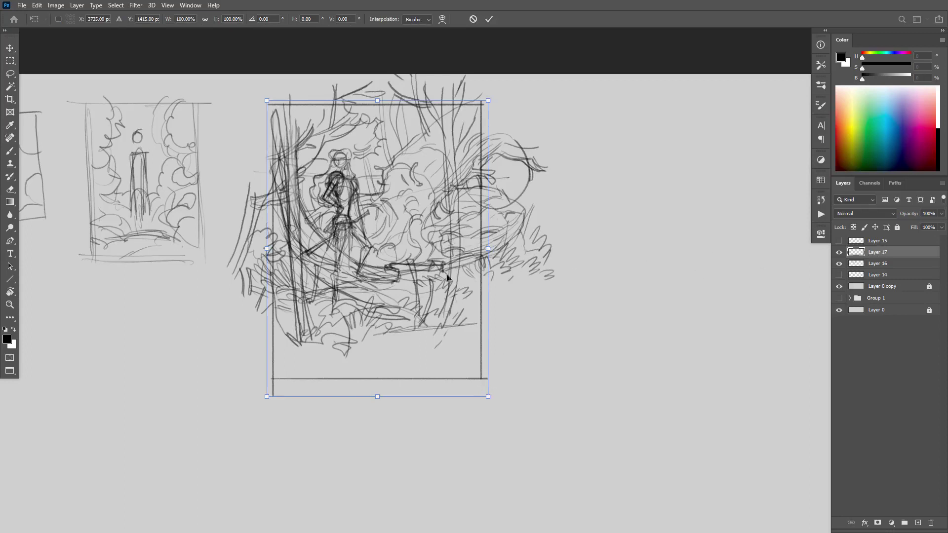
{"action": "left_click_drag", "start_coordinate": [487, 397], "coordinate": [414, 316]}
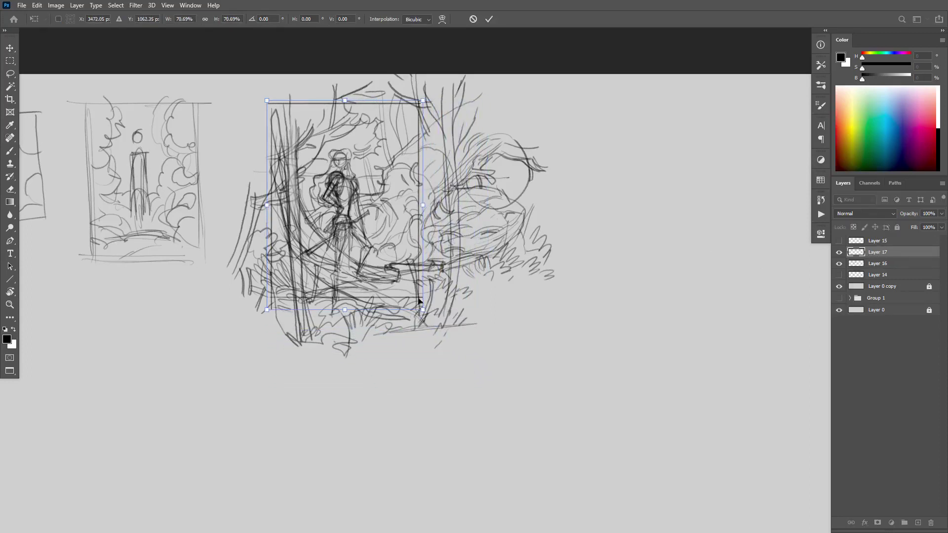
{"action": "mouse_move", "coordinate": [402, 271]}
{"action": "left_mouse_down"}
{"action": "mouse_move", "coordinate": [393, 278]}
{"action": "mouse_move", "coordinate": [396, 268]}
{"action": "left_mouse_up"}
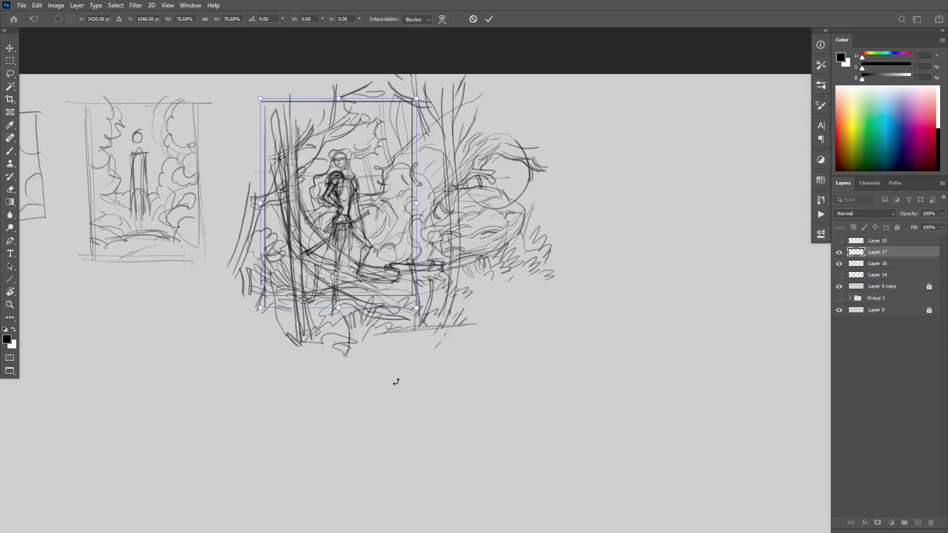
{"action": "key", "text": "Return"}
Step: Select the area inside the frame and copy the merged line art without the grey background onto a new layer
{"action": "key", "text": "m"}
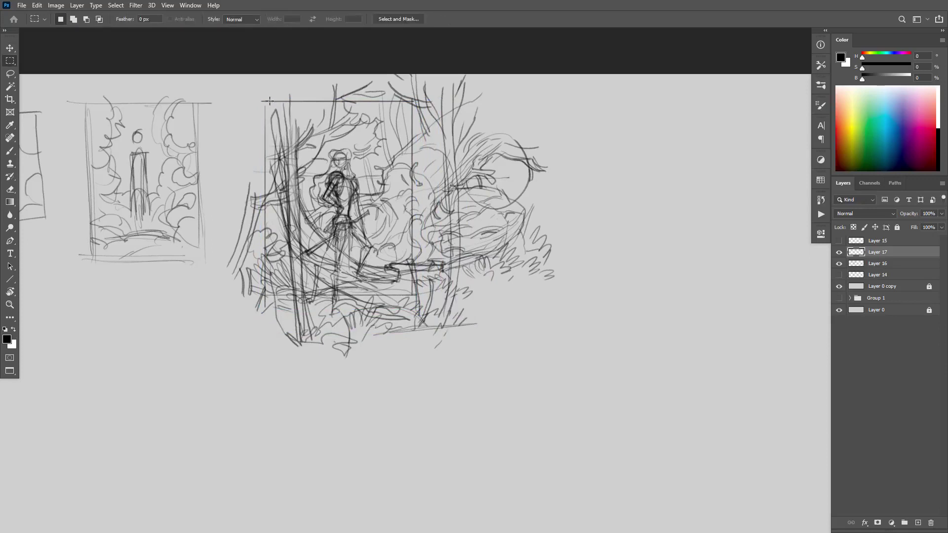
{"action": "left_click_drag", "start_coordinate": [269, 101], "coordinate": [414, 295]}
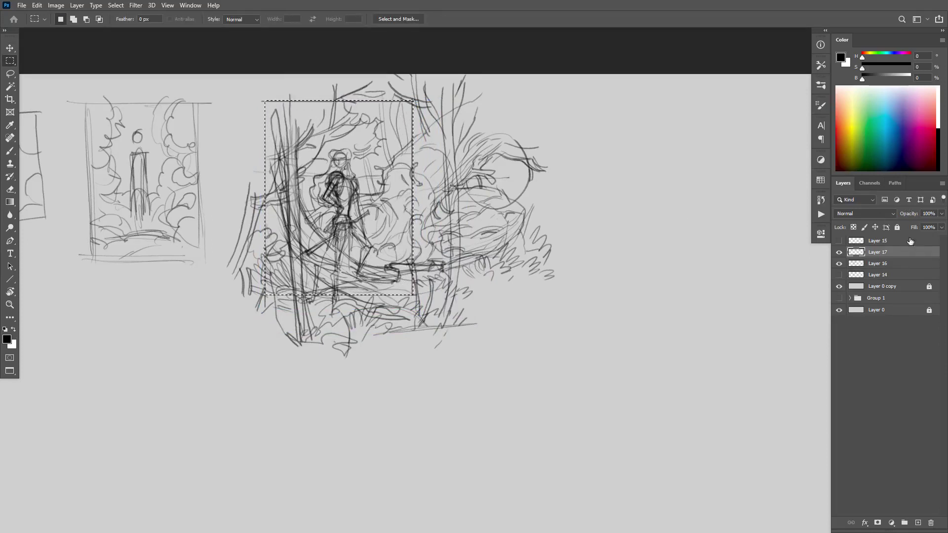
{"action": "left_click", "coordinate": [839, 310]}
{"action": "left_click", "coordinate": [839, 286]}
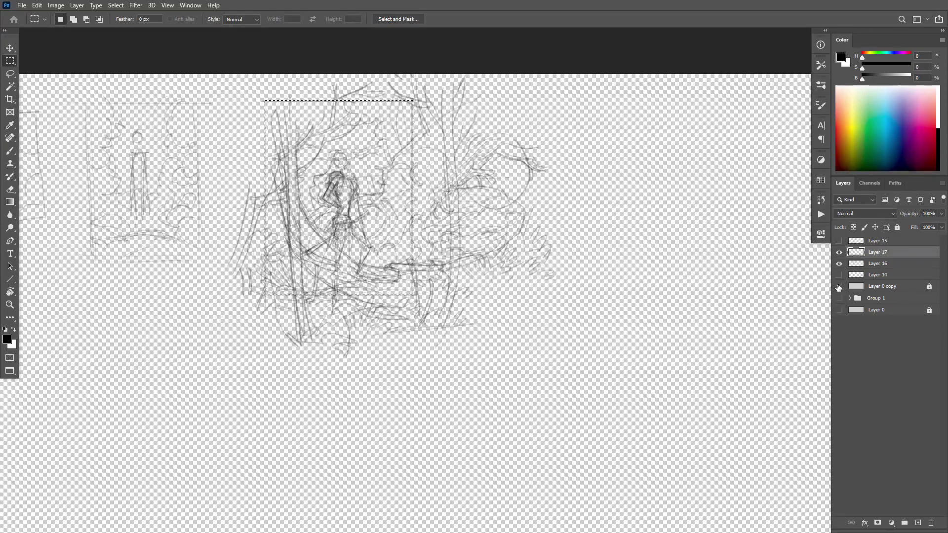
{"action": "key", "text": "ctrl+j"}
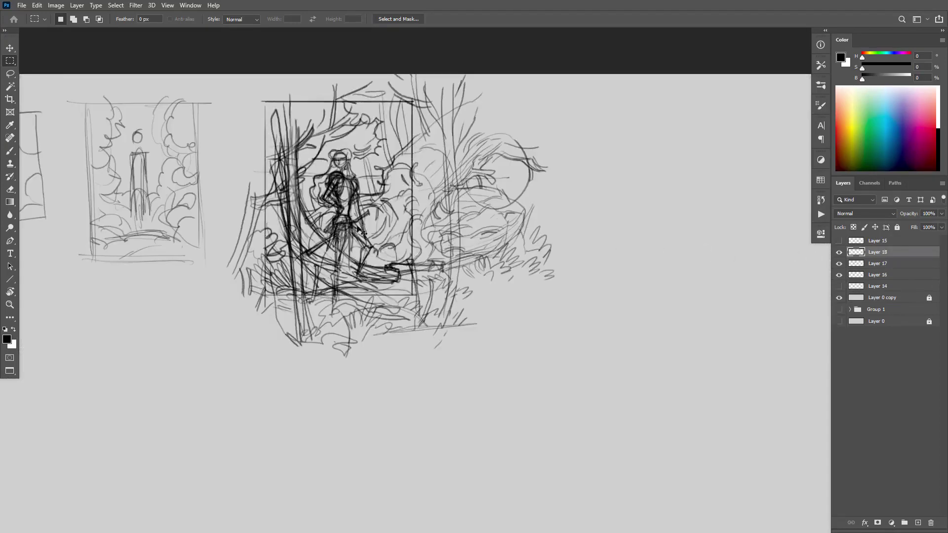
Step: Move the cropped copy to the empty canvas beside the scene and darken its border with straight lines
{"action": "key", "text": "v"}
{"action": "left_click_drag", "start_coordinate": [360, 225], "coordinate": [678, 226]}
{"action": "key", "text": "b"}
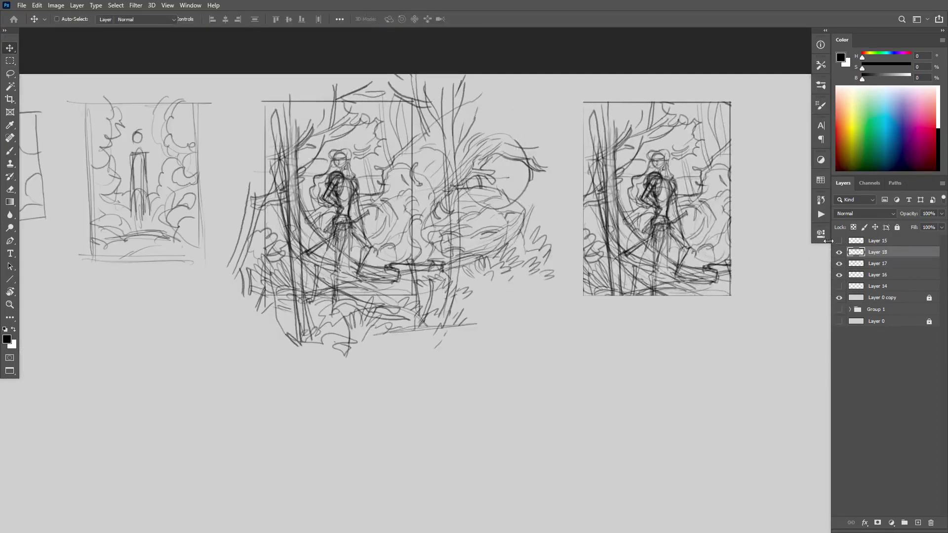
{"action": "mouse_move", "coordinate": [729, 103]}
{"action": "left_mouse_down"}
{"action": "mouse_move", "coordinate": [734, 295]}
{"action": "mouse_move", "coordinate": [606, 303]}
{"action": "mouse_move", "coordinate": [583, 298]}
{"action": "mouse_move", "coordinate": [586, 98]}
{"action": "left_mouse_up"}
{"action": "left_click_drag", "start_coordinate": [664, 336], "coordinate": [549, 369]}
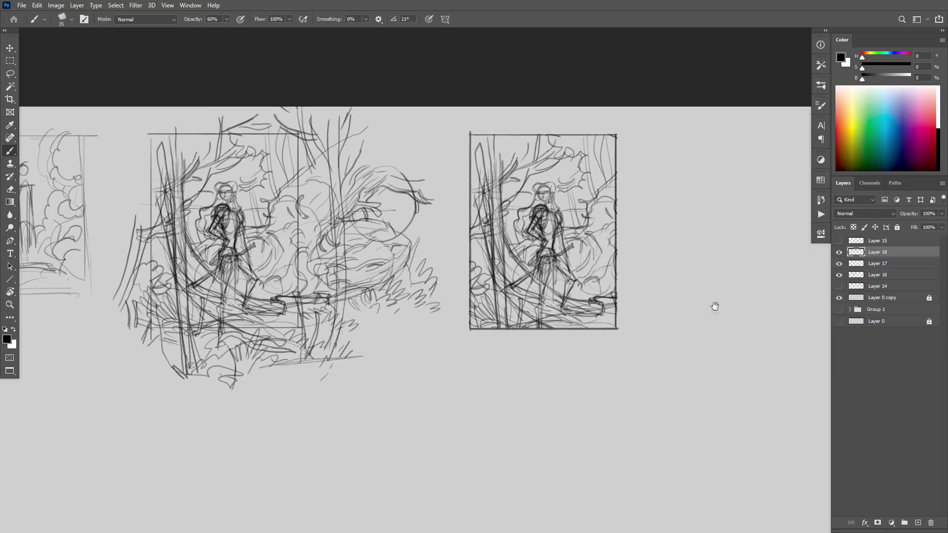
Step: Hide Layer 18, then enlarge the frame on Layer 17 and shift it up to include more of the forest
{"action": "left_click", "coordinate": [839, 252]}
{"action": "left_click", "coordinate": [881, 263]}
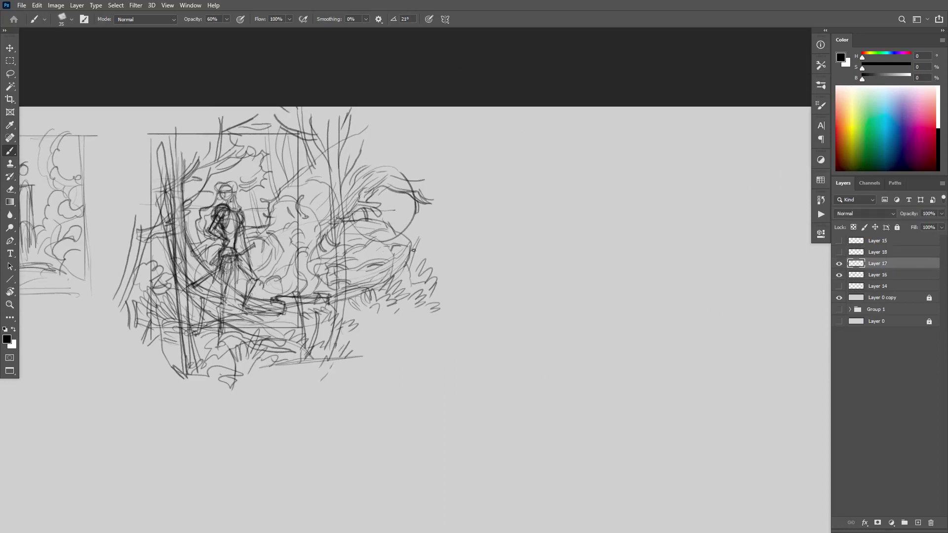
{"action": "key", "text": "ctrl+t"}
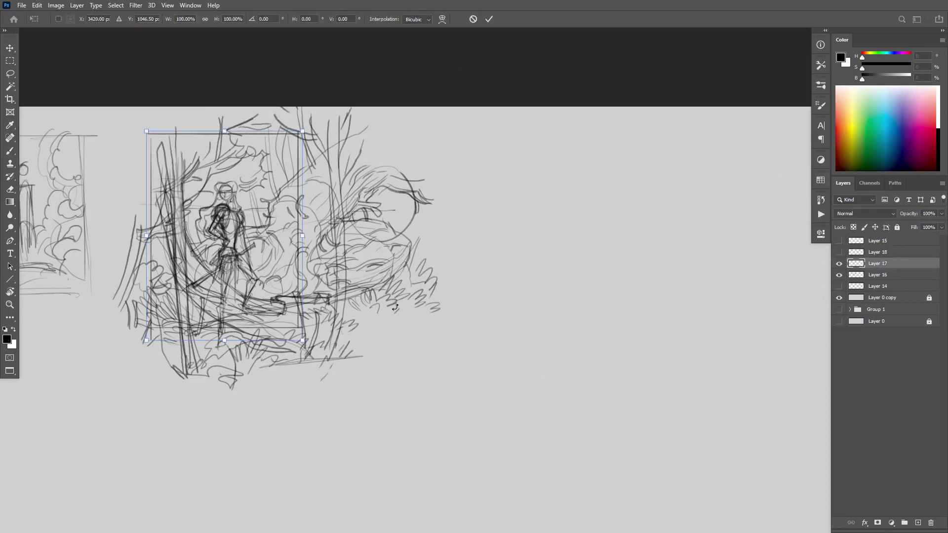
{"action": "left_click_drag", "start_coordinate": [302, 340], "coordinate": [380, 410]}
{"action": "left_click_drag", "start_coordinate": [342, 383], "coordinate": [341, 365]}
{"action": "key", "text": "Return"}
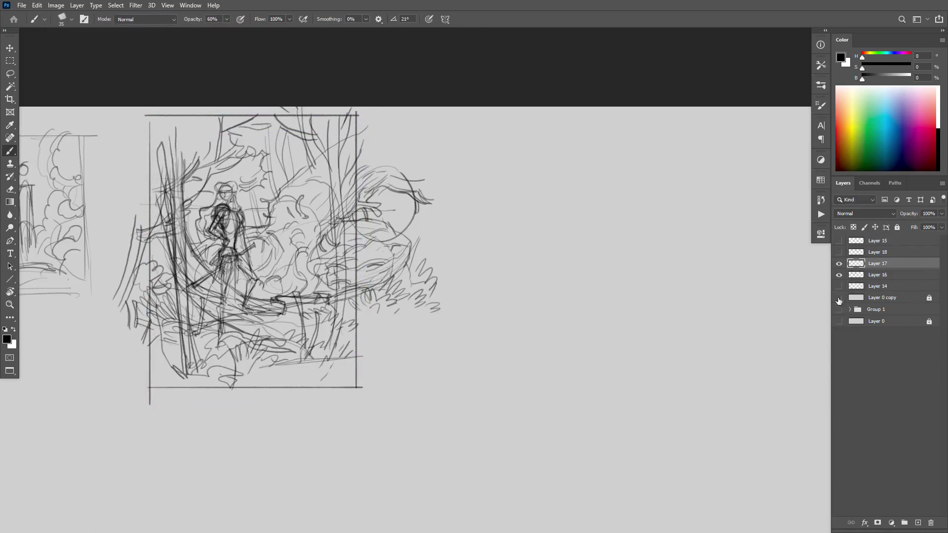
Step: Select the area inside the enlarged frame and copy the merged line art onto a new layer, using Layer 0 as background
{"action": "left_click", "coordinate": [839, 297]}
{"action": "key", "text": "m"}
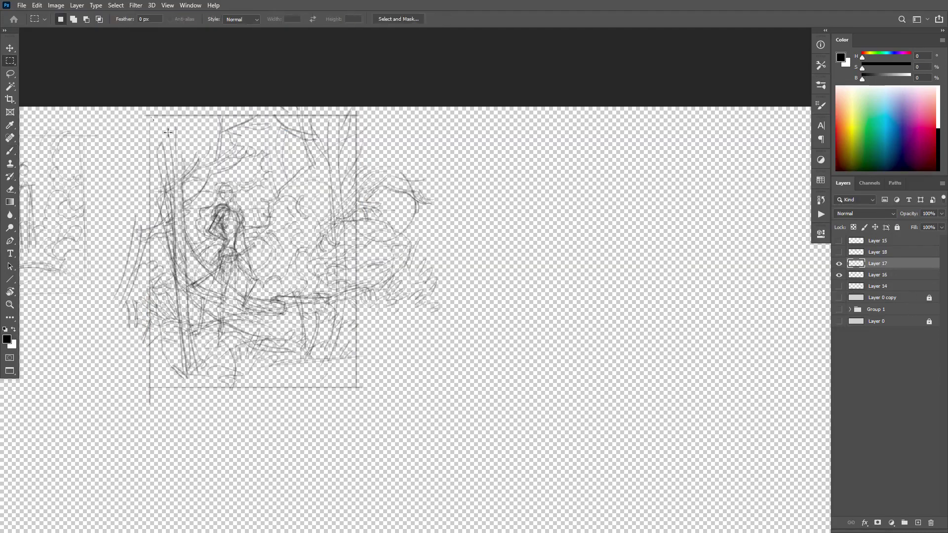
{"action": "mouse_move", "coordinate": [150, 116]}
{"action": "left_mouse_down"}
{"action": "mouse_move", "coordinate": [207, 172]}
{"action": "mouse_move", "coordinate": [357, 387]}
{"action": "left_mouse_up"}
{"action": "left_click", "coordinate": [839, 322]}
{"action": "key", "text": "ctrl+j"}
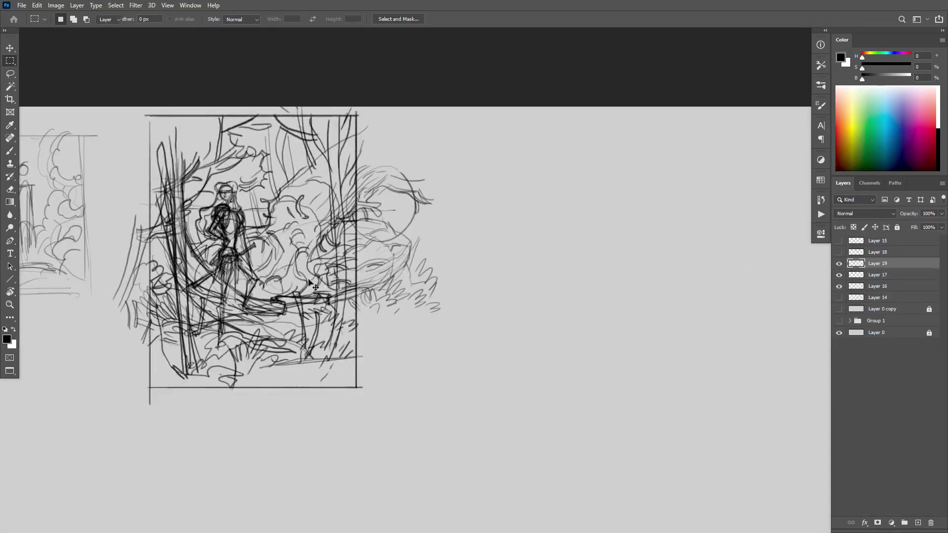
Step: Move the wider crop to empty canvas, show Layer 18 again, and place the two crops side by side
{"action": "key", "text": "v"}
{"action": "left_click_drag", "start_coordinate": [276, 263], "coordinate": [589, 266]}
{"action": "left_click", "coordinate": [839, 251]}
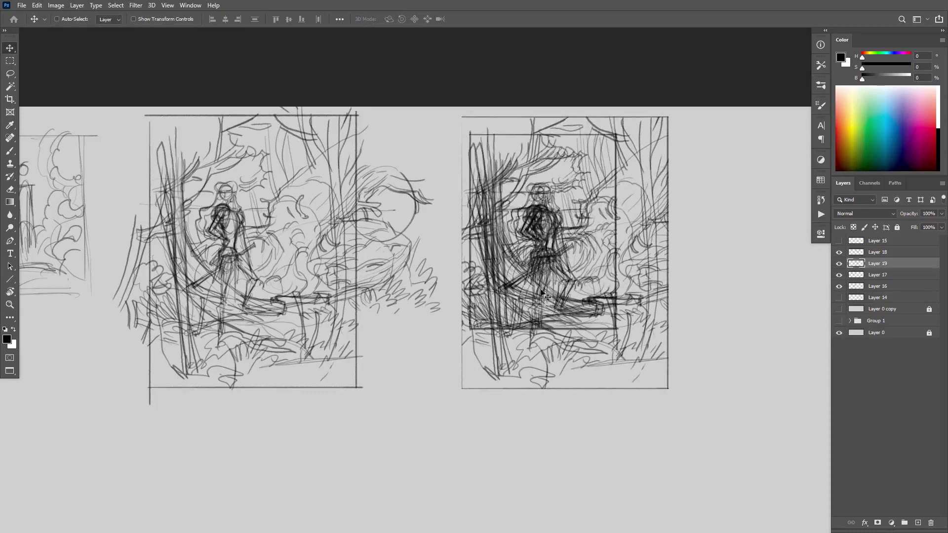
{"action": "mouse_move", "coordinate": [542, 293]}
{"action": "left_mouse_down"}
{"action": "mouse_move", "coordinate": [709, 303]}
{"action": "mouse_move", "coordinate": [702, 299]}
{"action": "left_mouse_up"}
{"action": "left_click", "coordinate": [434, 371], "text": "ctrl+alt"}
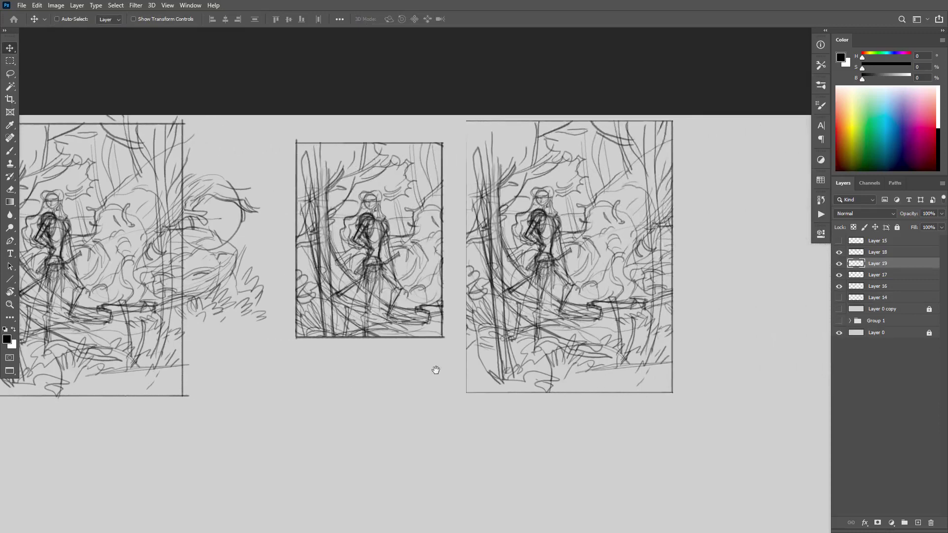
{"action": "left_click", "coordinate": [464, 357], "text": "ctrl+alt"}
{"action": "left_click", "coordinate": [517, 346], "text": "ctrl+alt"}
{"action": "mouse_move", "coordinate": [517, 346]}
{"action": "left_mouse_down"}
{"action": "mouse_move", "coordinate": [574, 307]}
{"action": "mouse_move", "coordinate": [649, 306]}
{"action": "mouse_move", "coordinate": [601, 314]}
{"action": "mouse_move", "coordinate": [639, 288]}
{"action": "left_mouse_up"}
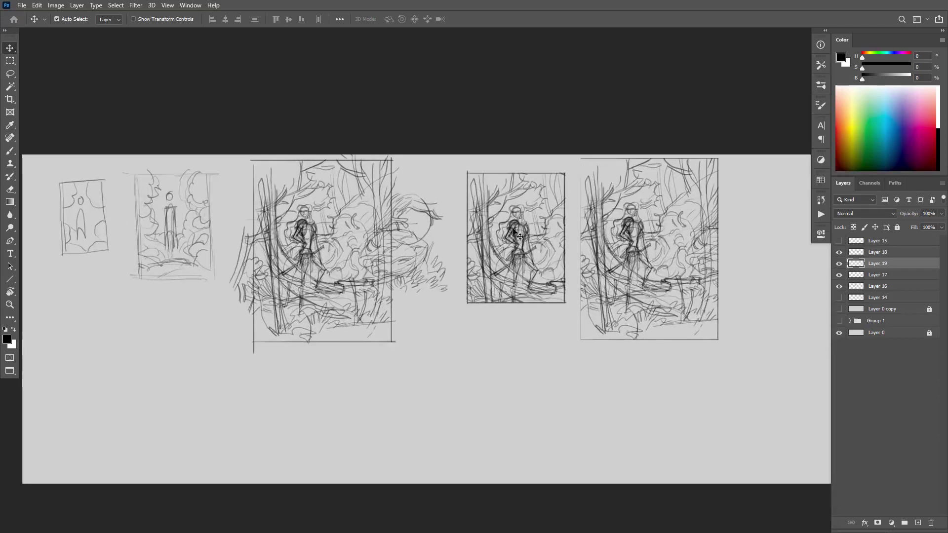
Step: Move both cropped copies beneath the two early thumbnail sketches, side by side
{"action": "mouse_move", "coordinate": [481, 253]}
{"action": "left_mouse_down"}
{"action": "mouse_move", "coordinate": [444, 285]}
{"action": "mouse_move", "coordinate": [84, 383]}
{"action": "mouse_move", "coordinate": [54, 366]}
{"action": "left_mouse_up"}
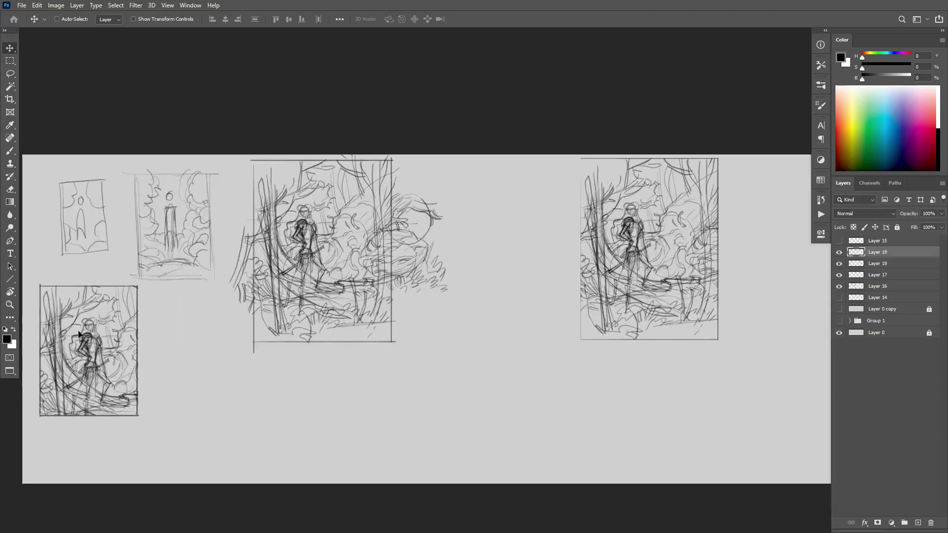
{"action": "left_click", "coordinate": [629, 227]}
{"action": "mouse_move", "coordinate": [629, 227]}
{"action": "left_mouse_down"}
{"action": "mouse_move", "coordinate": [572, 285]}
{"action": "mouse_move", "coordinate": [221, 359]}
{"action": "mouse_move", "coordinate": [204, 345]}
{"action": "left_mouse_up"}
Step: Scale the wider crop to about 76.3% and adjust the placement of both crops beneath the thumbnails
{"action": "key", "text": "ctrl+t"}
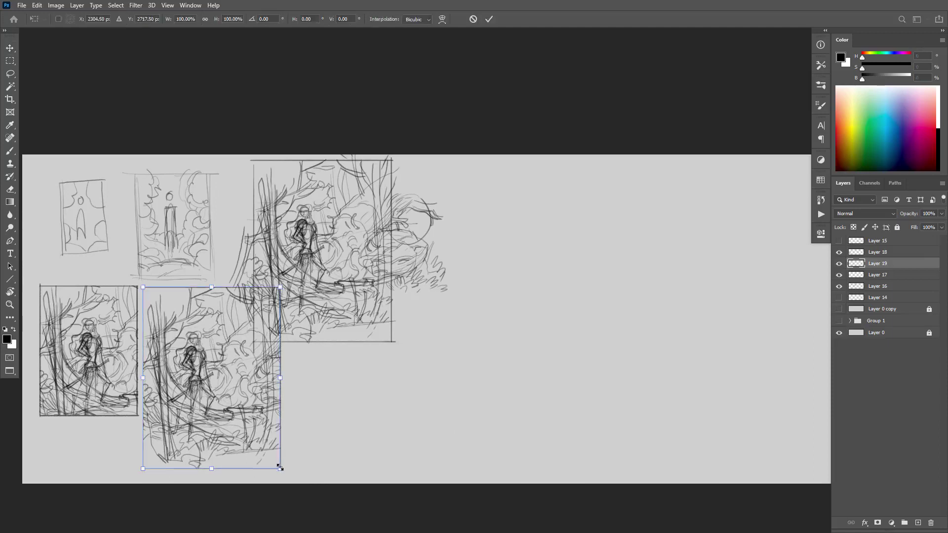
{"action": "left_click_drag", "start_coordinate": [280, 467], "coordinate": [248, 425]}
{"action": "key", "text": "Return"}
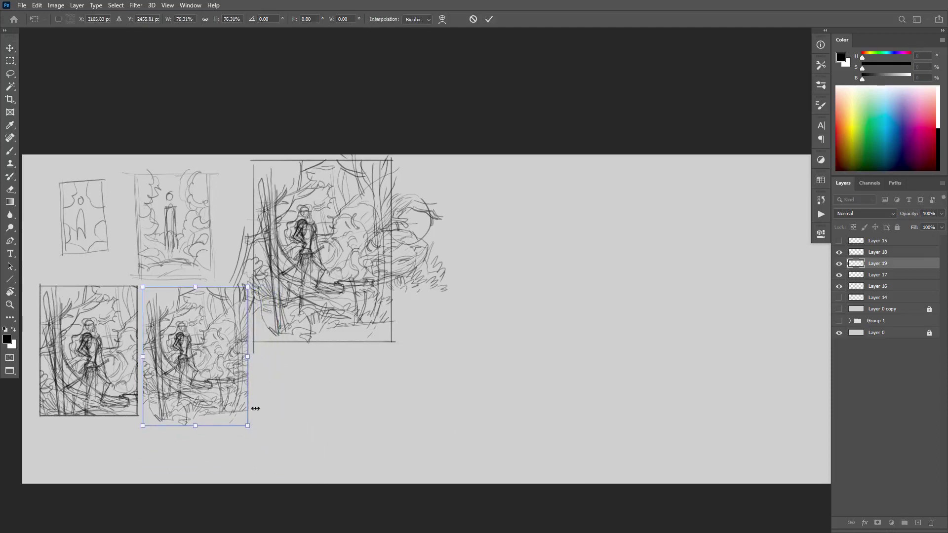
{"action": "left_click", "coordinate": [88, 340], "text": "ctrl"}
{"action": "mouse_move", "coordinate": [87, 339]}
{"action": "left_mouse_down"}
{"action": "mouse_move", "coordinate": [75, 348]}
{"action": "mouse_move", "coordinate": [193, 323]}
{"action": "left_mouse_up"}
{"action": "left_click", "coordinate": [293, 314], "text": "ctrl"}
{"action": "left_click_drag", "start_coordinate": [292, 313], "coordinate": [289, 307]}
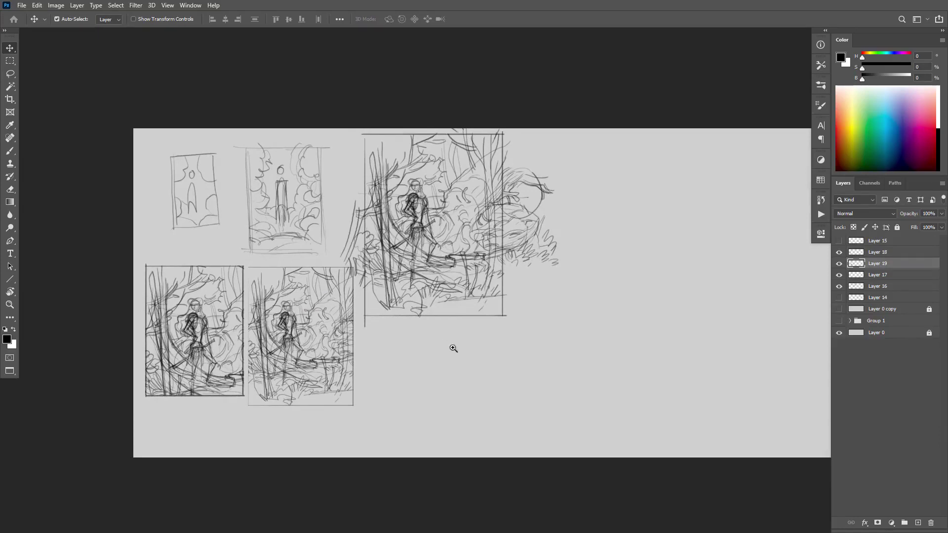
{"action": "scroll", "coordinate": [452, 348], "scroll_direction": "up", "scroll_amount": 1}
{"action": "key", "text": "b"}
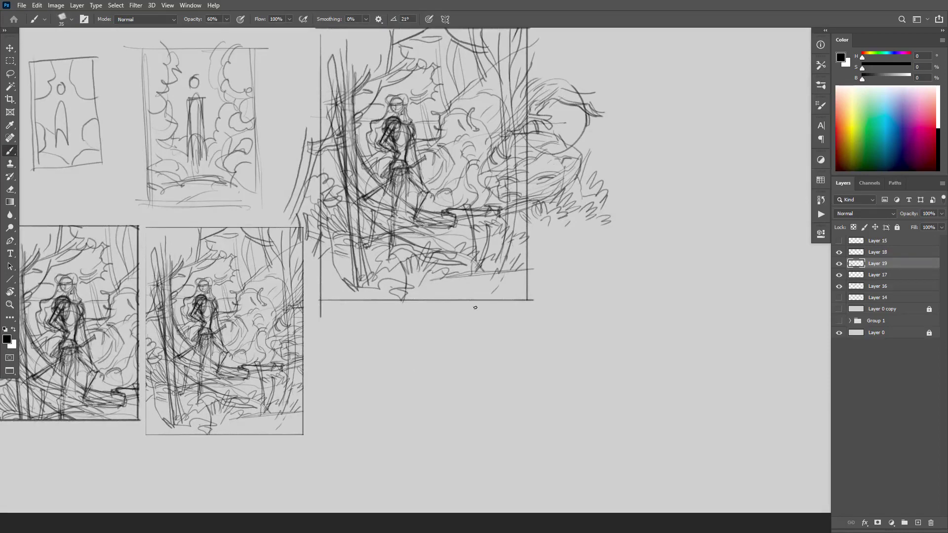
{"action": "scroll", "coordinate": [461, 375], "scroll_direction": "down", "scroll_amount": 2}
{"action": "scroll", "coordinate": [461, 374], "scroll_direction": "up", "scroll_amount": 2}
{"action": "left_click_drag", "start_coordinate": [496, 400], "coordinate": [535, 351]}
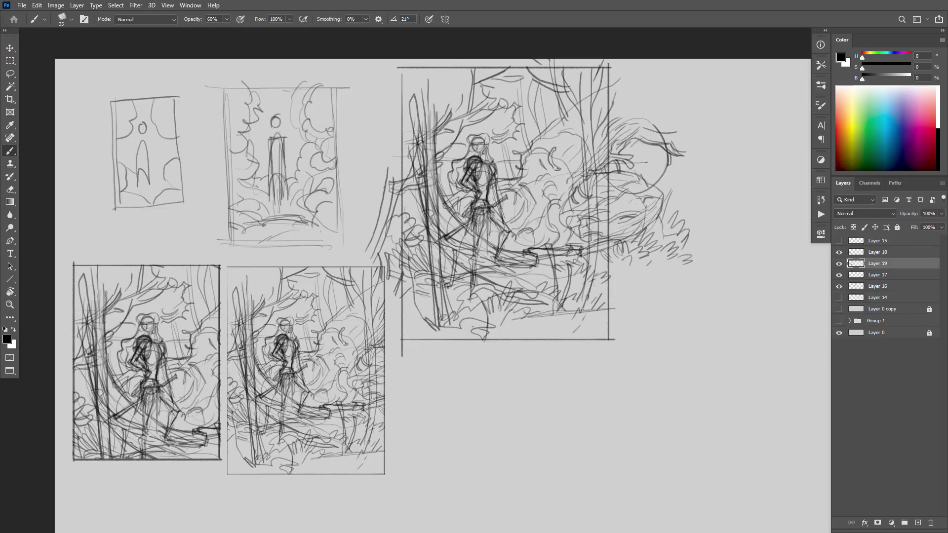
Step: Add a new empty layer directly above Layer 18 for another thumbnail beside the large forest sketch
{"action": "left_click_drag", "start_coordinate": [662, 297], "coordinate": [573, 309]}
{"action": "left_click_drag", "start_coordinate": [677, 310], "coordinate": [644, 319]}
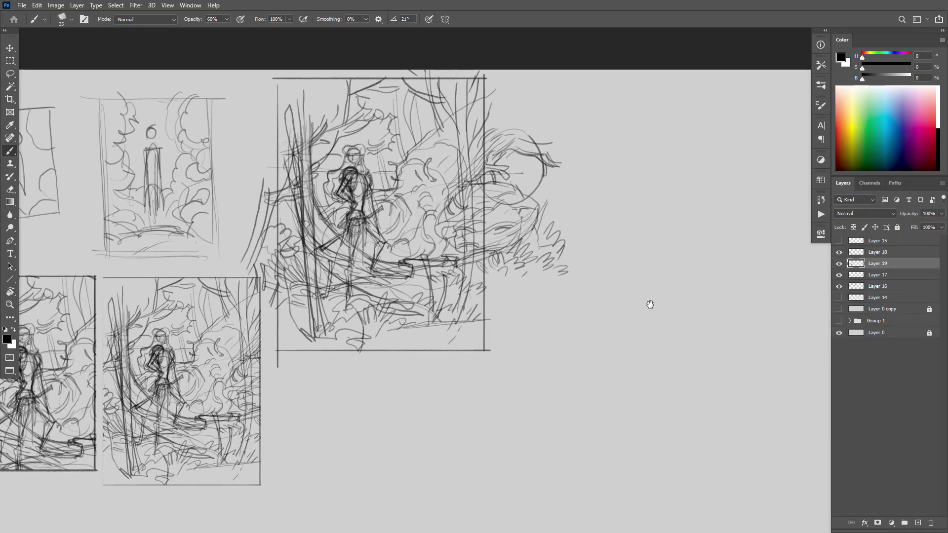
{"action": "left_click", "coordinate": [857, 253]}
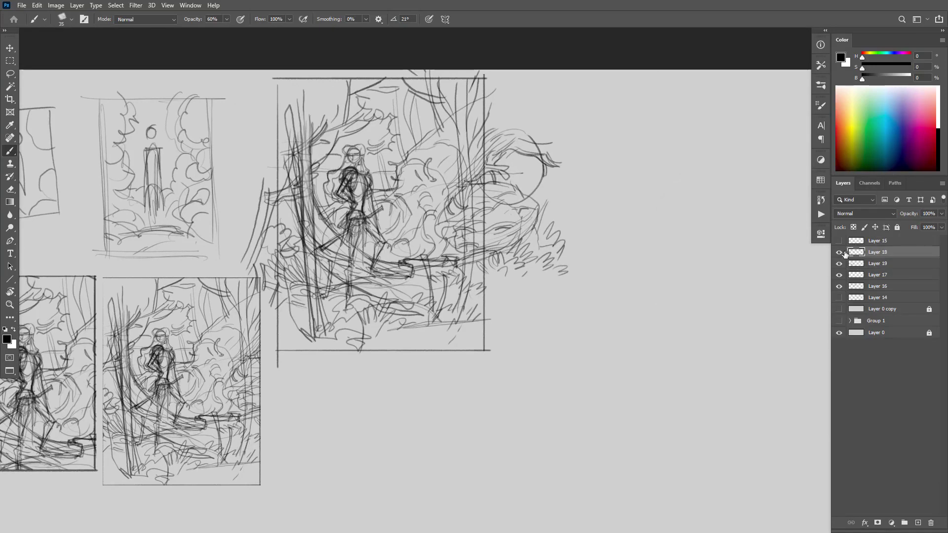
{"action": "left_click", "coordinate": [839, 253]}
{"action": "left_click", "coordinate": [839, 253]}
{"action": "key", "text": "ctrl+shift+alt+n"}
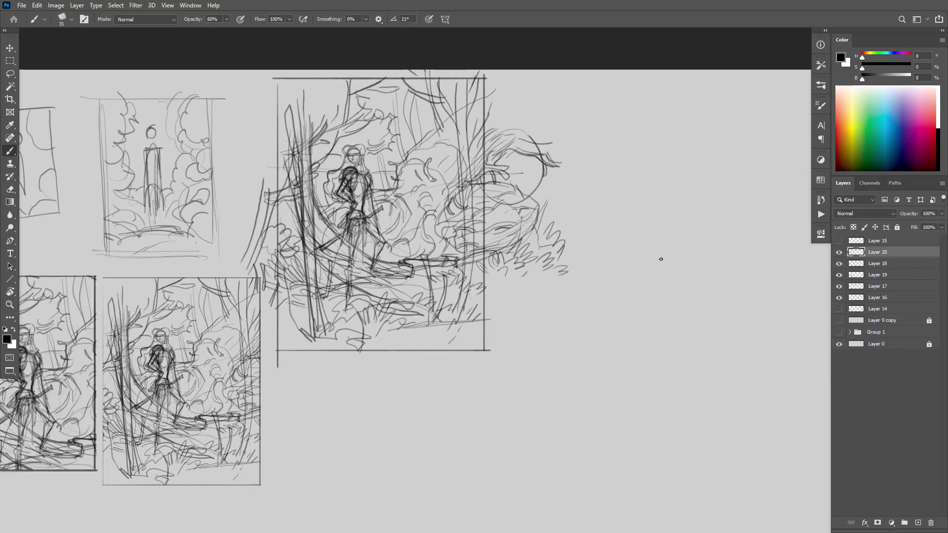
Step: Sketch a new figure's upper body on the empty canvas, with a small round head, oval ribcage, shoulders and bent arm
{"action": "scroll", "coordinate": [684, 262], "scroll_direction": "up", "scroll_amount": 2}
{"action": "mouse_move", "coordinate": [634, 249]}
{"action": "left_mouse_down"}
{"action": "mouse_move", "coordinate": [578, 262]}
{"action": "mouse_move", "coordinate": [628, 302]}
{"action": "left_mouse_up"}
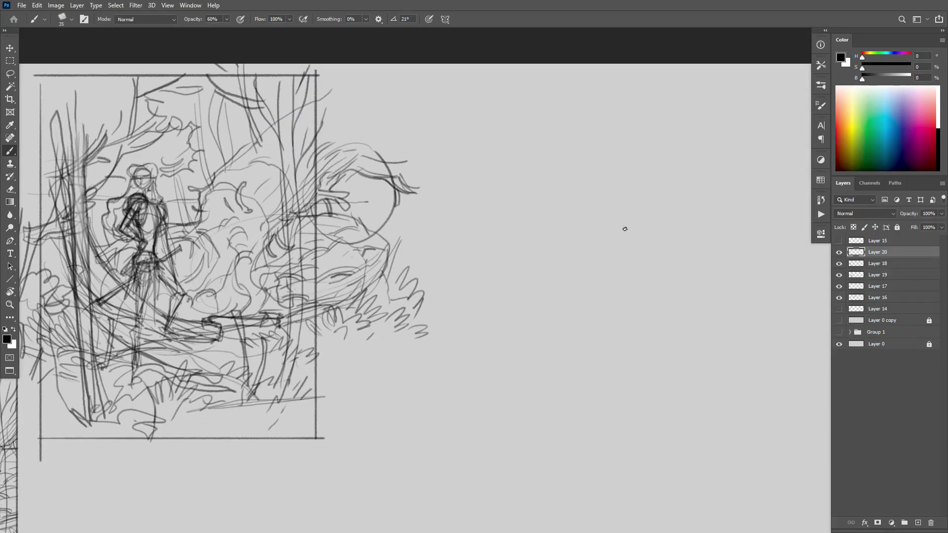
{"action": "left_click_drag", "start_coordinate": [576, 308], "coordinate": [622, 309]}
{"action": "key", "text": "ctrl+z"}
{"action": "left_click_drag", "start_coordinate": [632, 216], "coordinate": [563, 194]}
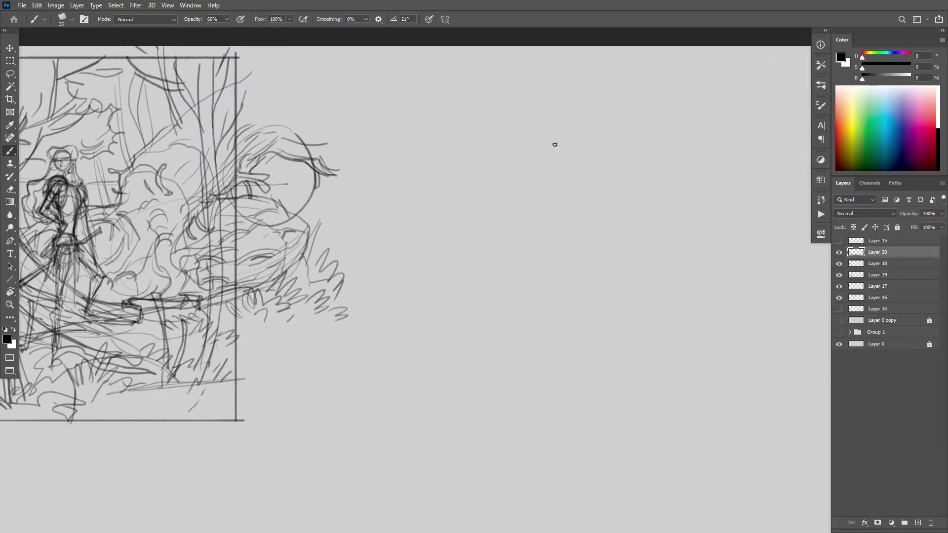
{"action": "mouse_move", "coordinate": [556, 144]}
{"action": "left_mouse_down"}
{"action": "mouse_move", "coordinate": [561, 184]}
{"action": "mouse_move", "coordinate": [561, 149]}
{"action": "mouse_move", "coordinate": [533, 170]}
{"action": "mouse_move", "coordinate": [559, 183]}
{"action": "mouse_move", "coordinate": [554, 145]}
{"action": "mouse_move", "coordinate": [533, 164]}
{"action": "mouse_move", "coordinate": [538, 155]}
{"action": "mouse_move", "coordinate": [568, 168]}
{"action": "mouse_move", "coordinate": [556, 159]}
{"action": "mouse_move", "coordinate": [529, 168]}
{"action": "mouse_move", "coordinate": [542, 142]}
{"action": "mouse_move", "coordinate": [536, 182]}
{"action": "mouse_move", "coordinate": [538, 143]}
{"action": "mouse_move", "coordinate": [567, 156]}
{"action": "mouse_move", "coordinate": [543, 142]}
{"action": "mouse_move", "coordinate": [537, 151]}
{"action": "mouse_move", "coordinate": [560, 144]}
{"action": "mouse_move", "coordinate": [534, 146]}
{"action": "mouse_move", "coordinate": [541, 141]}
{"action": "mouse_move", "coordinate": [511, 171]}
{"action": "left_mouse_up"}
{"action": "mouse_move", "coordinate": [542, 142]}
{"action": "left_mouse_down"}
{"action": "mouse_move", "coordinate": [514, 171]}
{"action": "mouse_move", "coordinate": [528, 194]}
{"action": "mouse_move", "coordinate": [523, 169]}
{"action": "mouse_move", "coordinate": [533, 202]}
{"action": "left_mouse_up"}
{"action": "mouse_move", "coordinate": [570, 164]}
{"action": "left_mouse_down"}
{"action": "mouse_move", "coordinate": [572, 187]}
{"action": "mouse_move", "coordinate": [559, 149]}
{"action": "mouse_move", "coordinate": [554, 182]}
{"action": "mouse_move", "coordinate": [562, 176]}
{"action": "mouse_move", "coordinate": [536, 178]}
{"action": "mouse_move", "coordinate": [558, 141]}
{"action": "mouse_move", "coordinate": [547, 212]}
{"action": "left_mouse_up"}
{"action": "mouse_move", "coordinate": [561, 124]}
{"action": "left_mouse_down"}
{"action": "mouse_move", "coordinate": [555, 139]}
{"action": "mouse_move", "coordinate": [555, 123]}
{"action": "mouse_move", "coordinate": [571, 136]}
{"action": "mouse_move", "coordinate": [554, 135]}
{"action": "mouse_move", "coordinate": [576, 185]}
{"action": "left_mouse_up"}
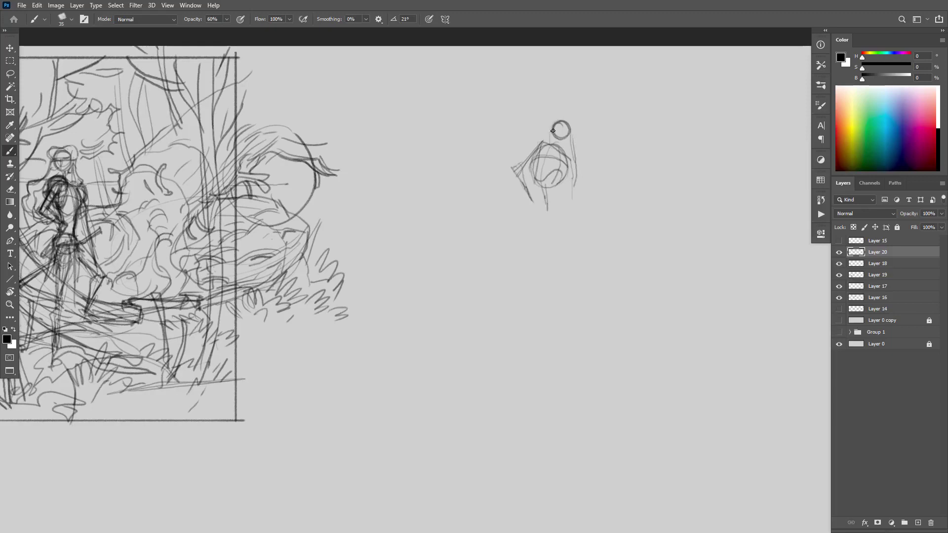
Step: Add long hair around the figure's head, and reinforce the neck, shoulder and bent arm lines
{"action": "left_click_drag", "start_coordinate": [573, 127], "coordinate": [582, 204]}
{"action": "mouse_move", "coordinate": [576, 148]}
{"action": "left_mouse_down"}
{"action": "mouse_move", "coordinate": [577, 212]}
{"action": "mouse_move", "coordinate": [571, 131]}
{"action": "left_mouse_up"}
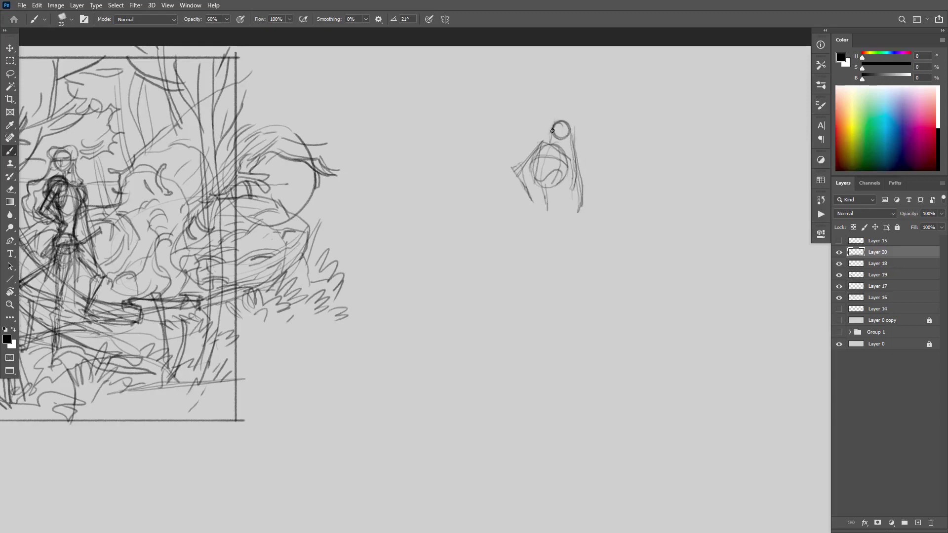
{"action": "mouse_move", "coordinate": [564, 171]}
{"action": "left_mouse_down"}
{"action": "mouse_move", "coordinate": [552, 146]}
{"action": "mouse_move", "coordinate": [538, 159]}
{"action": "mouse_move", "coordinate": [537, 181]}
{"action": "mouse_move", "coordinate": [551, 187]}
{"action": "mouse_move", "coordinate": [554, 152]}
{"action": "left_mouse_up"}
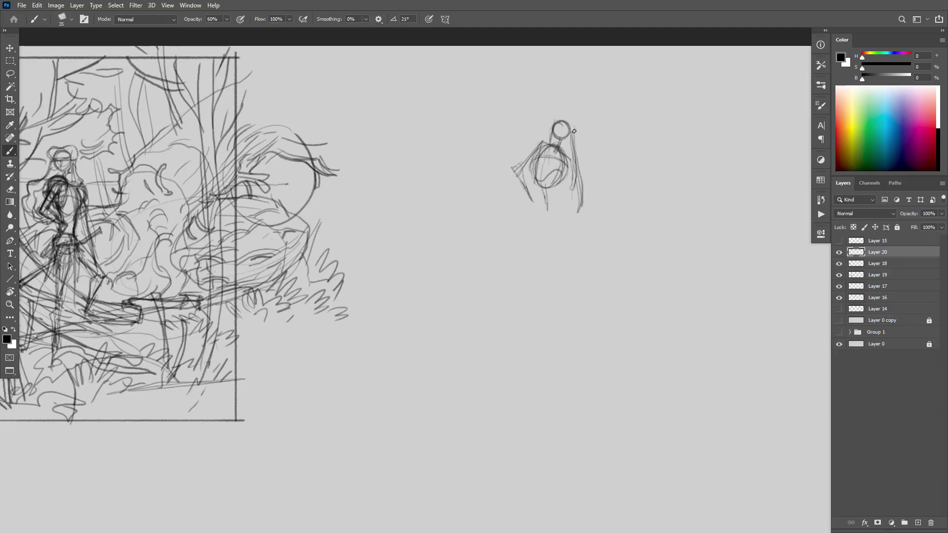
{"action": "mouse_move", "coordinate": [573, 131]}
{"action": "left_mouse_down"}
{"action": "mouse_move", "coordinate": [567, 118]}
{"action": "mouse_move", "coordinate": [548, 133]}
{"action": "mouse_move", "coordinate": [570, 124]}
{"action": "mouse_move", "coordinate": [575, 169]}
{"action": "left_mouse_up"}
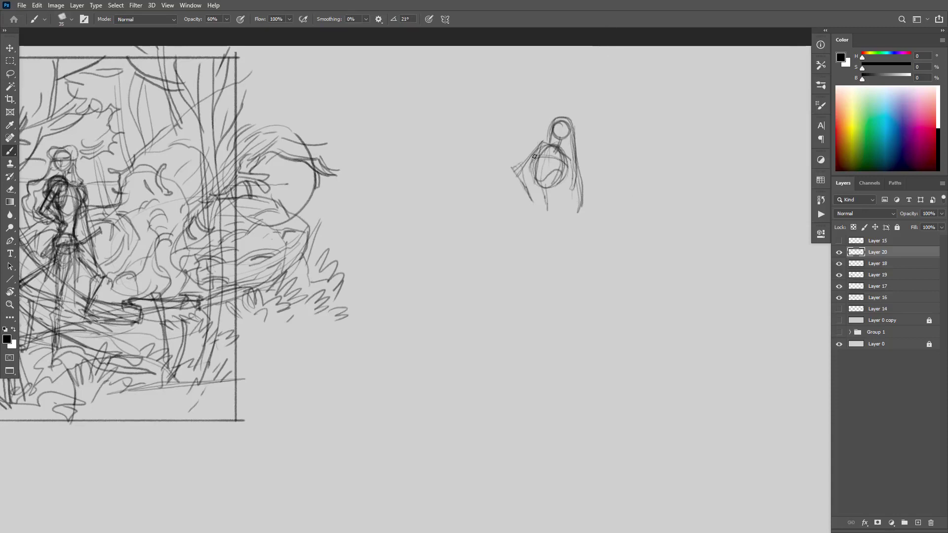
{"action": "mouse_move", "coordinate": [537, 148]}
{"action": "left_mouse_down"}
{"action": "mouse_move", "coordinate": [511, 170]}
{"action": "mouse_move", "coordinate": [529, 200]}
{"action": "left_mouse_up"}
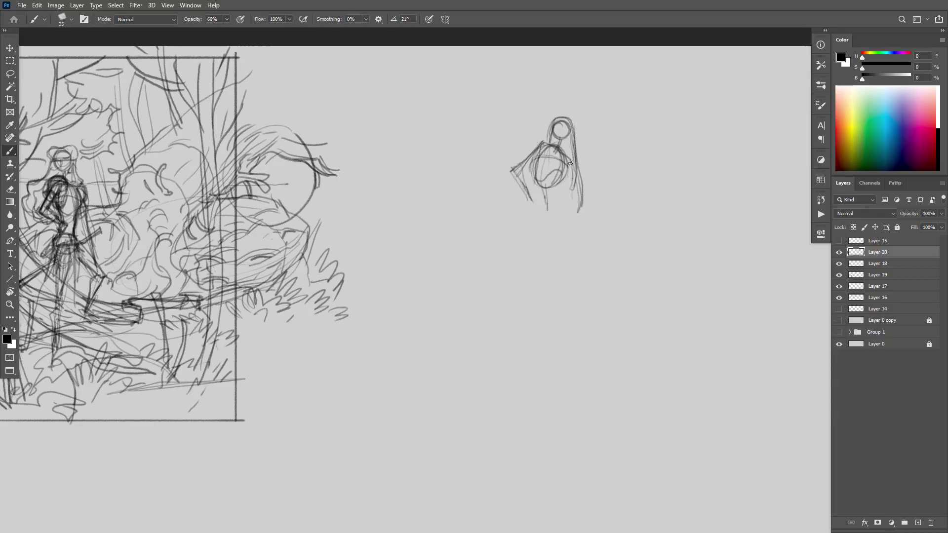
Step: Draw a long weapon slanting across the figure's shoulders, with the second arm bent up and a hand holding its lower end
{"action": "left_click_drag", "start_coordinate": [570, 163], "coordinate": [576, 233]}
{"action": "key", "text": "ctrl+z"}
{"action": "mouse_move", "coordinate": [575, 172]}
{"action": "left_mouse_down"}
{"action": "mouse_move", "coordinate": [585, 197]}
{"action": "mouse_move", "coordinate": [612, 169]}
{"action": "left_mouse_up"}
{"action": "left_click_drag", "start_coordinate": [538, 142], "coordinate": [512, 173]}
{"action": "mouse_move", "coordinate": [501, 120]}
{"action": "left_mouse_down"}
{"action": "mouse_move", "coordinate": [615, 172]}
{"action": "mouse_move", "coordinate": [479, 114]}
{"action": "left_mouse_up"}
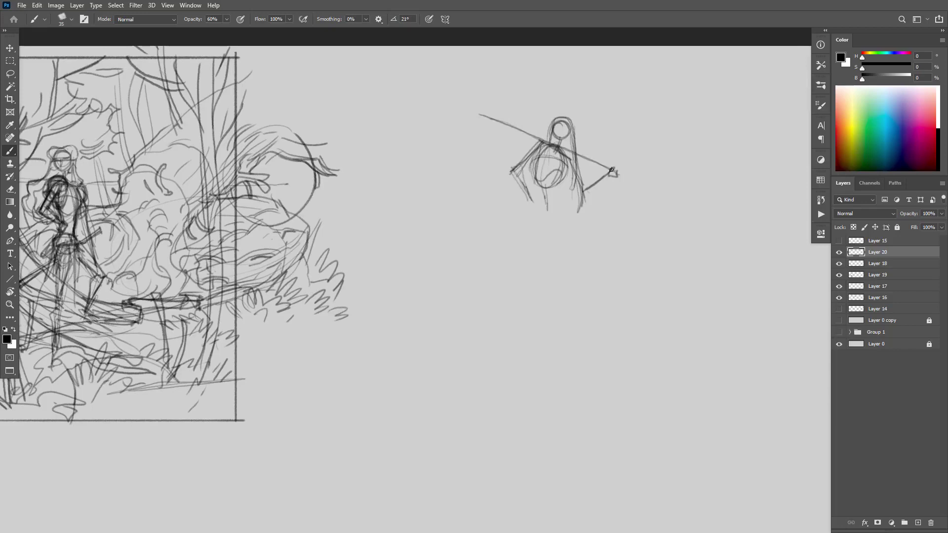
{"action": "left_click_drag", "start_coordinate": [615, 173], "coordinate": [483, 117]}
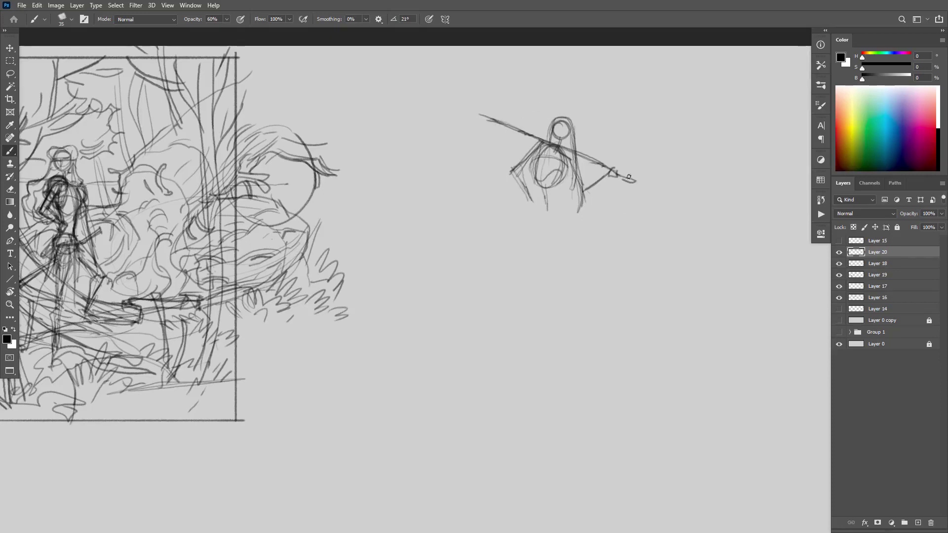
{"action": "left_click_drag", "start_coordinate": [620, 177], "coordinate": [637, 184]}
{"action": "left_click_drag", "start_coordinate": [553, 144], "coordinate": [491, 116]}
Step: Rough in the figure's waist and round hips, and add light branch and foliage shapes on both sides behind the figure
{"action": "mouse_move", "coordinate": [540, 195]}
{"action": "left_mouse_down"}
{"action": "mouse_move", "coordinate": [554, 212]}
{"action": "mouse_move", "coordinate": [538, 206]}
{"action": "mouse_move", "coordinate": [543, 221]}
{"action": "mouse_move", "coordinate": [546, 211]}
{"action": "mouse_move", "coordinate": [533, 218]}
{"action": "mouse_move", "coordinate": [553, 208]}
{"action": "mouse_move", "coordinate": [564, 222]}
{"action": "mouse_move", "coordinate": [531, 207]}
{"action": "mouse_move", "coordinate": [537, 223]}
{"action": "mouse_move", "coordinate": [541, 208]}
{"action": "mouse_move", "coordinate": [531, 216]}
{"action": "mouse_move", "coordinate": [558, 226]}
{"action": "mouse_move", "coordinate": [563, 219]}
{"action": "mouse_move", "coordinate": [545, 223]}
{"action": "mouse_move", "coordinate": [545, 199]}
{"action": "mouse_move", "coordinate": [538, 226]}
{"action": "mouse_move", "coordinate": [562, 213]}
{"action": "left_mouse_up"}
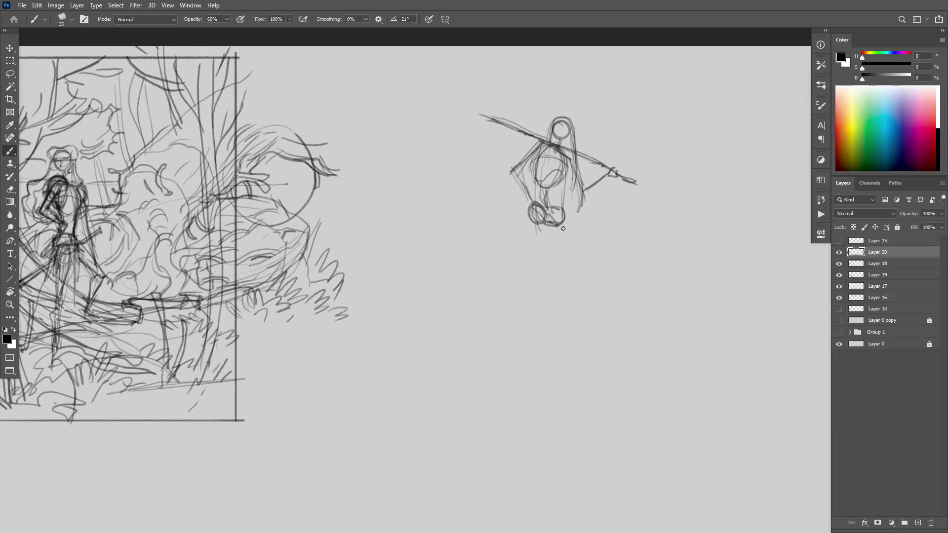
{"action": "mouse_move", "coordinate": [566, 175]}
{"action": "left_mouse_down"}
{"action": "mouse_move", "coordinate": [537, 166]}
{"action": "mouse_move", "coordinate": [529, 197]}
{"action": "left_mouse_up"}
{"action": "mouse_move", "coordinate": [488, 157]}
{"action": "left_mouse_down"}
{"action": "mouse_move", "coordinate": [511, 130]}
{"action": "mouse_move", "coordinate": [522, 73]}
{"action": "left_mouse_up"}
{"action": "left_click_drag", "start_coordinate": [511, 119], "coordinate": [491, 131]}
{"action": "left_click_drag", "start_coordinate": [522, 74], "coordinate": [513, 111]}
{"action": "mouse_move", "coordinate": [597, 150]}
{"action": "left_mouse_down"}
{"action": "mouse_move", "coordinate": [638, 104]}
{"action": "mouse_move", "coordinate": [642, 79]}
{"action": "mouse_move", "coordinate": [609, 145]}
{"action": "mouse_move", "coordinate": [627, 157]}
{"action": "mouse_move", "coordinate": [593, 132]}
{"action": "mouse_move", "coordinate": [589, 91]}
{"action": "mouse_move", "coordinate": [599, 79]}
{"action": "mouse_move", "coordinate": [604, 118]}
{"action": "mouse_move", "coordinate": [626, 108]}
{"action": "mouse_move", "coordinate": [576, 98]}
{"action": "left_mouse_up"}
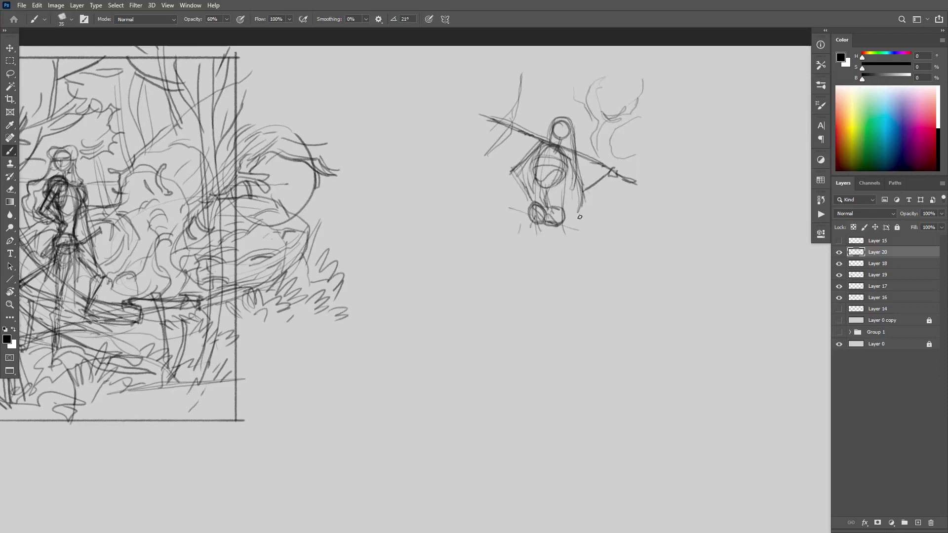
{"action": "mouse_move", "coordinate": [556, 218]}
{"action": "left_mouse_down"}
{"action": "mouse_move", "coordinate": [568, 216]}
{"action": "mouse_move", "coordinate": [540, 219]}
{"action": "left_mouse_up"}
Step: Sketch ground lines and low mounds below the figure, and enclose the scene in a loose upright rectangular frame
{"action": "left_click_drag", "start_coordinate": [519, 276], "coordinate": [561, 276]}
{"action": "mouse_move", "coordinate": [470, 290]}
{"action": "left_mouse_down"}
{"action": "mouse_move", "coordinate": [581, 286]}
{"action": "mouse_move", "coordinate": [483, 319]}
{"action": "mouse_move", "coordinate": [545, 307]}
{"action": "mouse_move", "coordinate": [597, 320]}
{"action": "mouse_move", "coordinate": [600, 301]}
{"action": "left_mouse_up"}
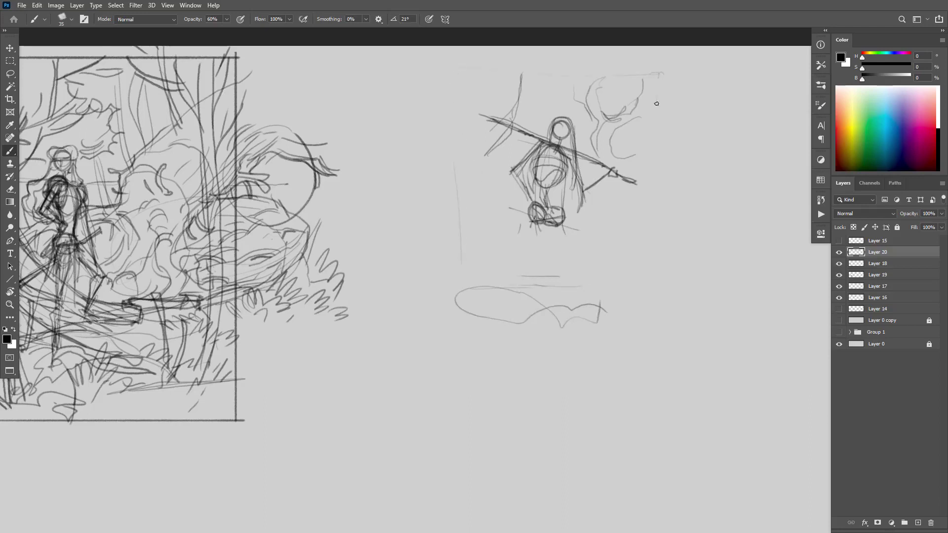
{"action": "left_click_drag", "start_coordinate": [656, 104], "coordinate": [653, 230]}
{"action": "mouse_move", "coordinate": [458, 201]}
{"action": "left_mouse_down"}
{"action": "mouse_move", "coordinate": [466, 339]}
{"action": "mouse_move", "coordinate": [658, 340]}
{"action": "left_mouse_up"}
{"action": "left_click_drag", "start_coordinate": [655, 76], "coordinate": [664, 326]}
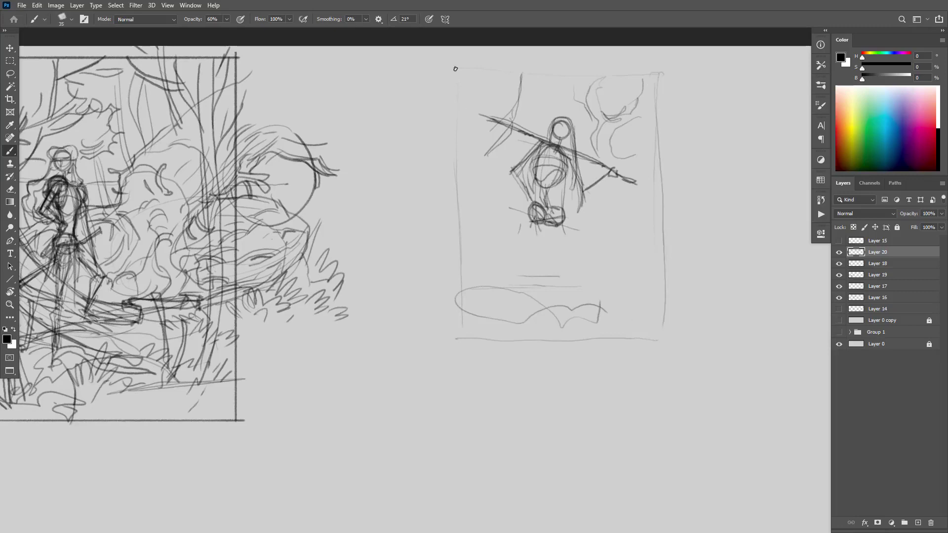
{"action": "left_click_drag", "start_coordinate": [460, 203], "coordinate": [463, 350]}
{"action": "scroll", "coordinate": [618, 220], "scroll_direction": "up", "scroll_amount": 5}
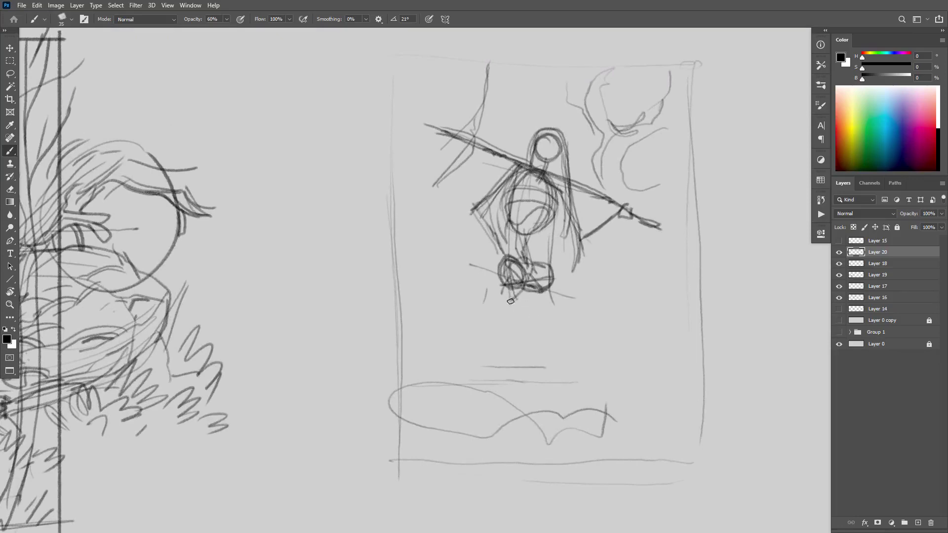
{"action": "mouse_move", "coordinate": [508, 267]}
{"action": "left_mouse_down"}
{"action": "mouse_move", "coordinate": [527, 291]}
{"action": "mouse_move", "coordinate": [523, 262]}
{"action": "mouse_move", "coordinate": [502, 286]}
{"action": "mouse_move", "coordinate": [535, 269]}
{"action": "mouse_move", "coordinate": [503, 257]}
{"action": "mouse_move", "coordinate": [513, 297]}
{"action": "mouse_move", "coordinate": [532, 274]}
{"action": "mouse_move", "coordinate": [505, 277]}
{"action": "mouse_move", "coordinate": [528, 258]}
{"action": "mouse_move", "coordinate": [512, 268]}
{"action": "mouse_move", "coordinate": [534, 283]}
{"action": "mouse_move", "coordinate": [523, 261]}
{"action": "mouse_move", "coordinate": [522, 286]}
{"action": "mouse_move", "coordinate": [520, 256]}
{"action": "mouse_move", "coordinate": [511, 291]}
{"action": "left_mouse_up"}
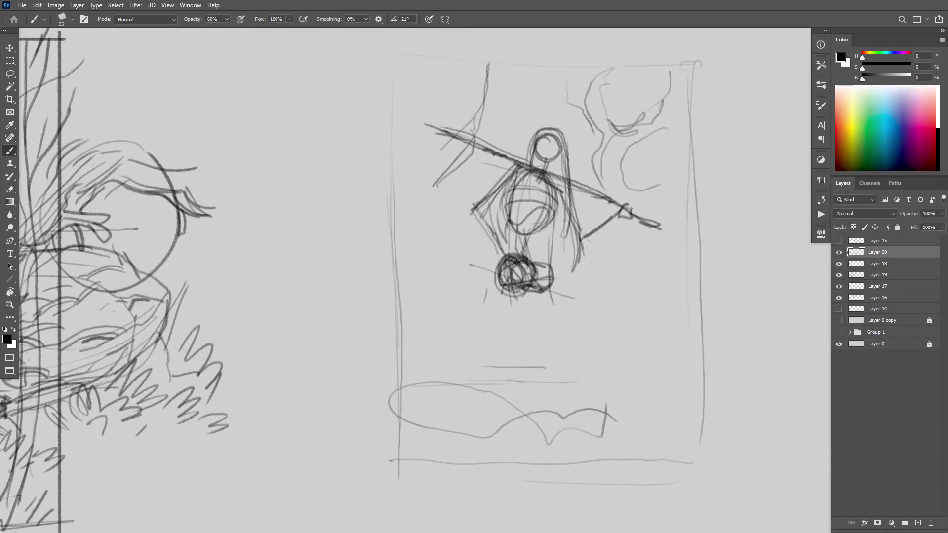
{"action": "key", "text": "ctrl+z"}
{"action": "key", "text": "ctrl+z"}
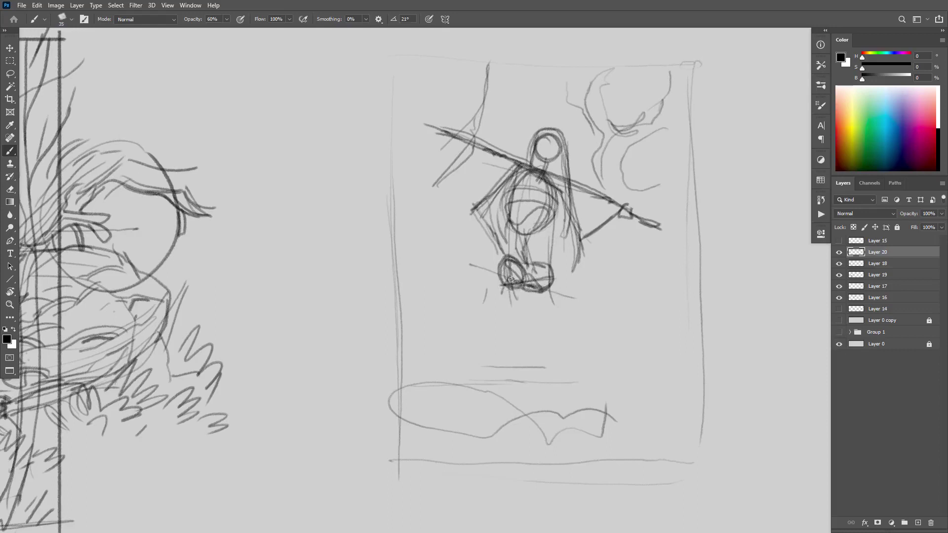
Step: Build up the hips and draw the figure's standing leg down to the foot on the ground line
{"action": "left_click_drag", "start_coordinate": [570, 361], "coordinate": [612, 367]}
{"action": "left_click_drag", "start_coordinate": [522, 354], "coordinate": [535, 355]}
{"action": "left_click_drag", "start_coordinate": [527, 303], "coordinate": [526, 374]}
{"action": "mouse_move", "coordinate": [529, 249]}
{"action": "left_mouse_down"}
{"action": "mouse_move", "coordinate": [521, 271]}
{"action": "mouse_move", "coordinate": [539, 255]}
{"action": "mouse_move", "coordinate": [520, 251]}
{"action": "mouse_move", "coordinate": [493, 277]}
{"action": "mouse_move", "coordinate": [517, 288]}
{"action": "mouse_move", "coordinate": [536, 272]}
{"action": "mouse_move", "coordinate": [514, 294]}
{"action": "mouse_move", "coordinate": [501, 268]}
{"action": "mouse_move", "coordinate": [510, 220]}
{"action": "mouse_move", "coordinate": [496, 285]}
{"action": "mouse_move", "coordinate": [514, 292]}
{"action": "mouse_move", "coordinate": [532, 264]}
{"action": "mouse_move", "coordinate": [513, 280]}
{"action": "mouse_move", "coordinate": [526, 258]}
{"action": "mouse_move", "coordinate": [530, 268]}
{"action": "mouse_move", "coordinate": [537, 258]}
{"action": "mouse_move", "coordinate": [528, 343]}
{"action": "left_mouse_up"}
{"action": "mouse_move", "coordinate": [532, 278]}
{"action": "left_mouse_down"}
{"action": "mouse_move", "coordinate": [516, 320]}
{"action": "mouse_move", "coordinate": [519, 270]}
{"action": "mouse_move", "coordinate": [522, 305]}
{"action": "mouse_move", "coordinate": [538, 278]}
{"action": "mouse_move", "coordinate": [525, 344]}
{"action": "mouse_move", "coordinate": [518, 324]}
{"action": "mouse_move", "coordinate": [526, 363]}
{"action": "mouse_move", "coordinate": [518, 330]}
{"action": "mouse_move", "coordinate": [512, 368]}
{"action": "mouse_move", "coordinate": [524, 365]}
{"action": "mouse_move", "coordinate": [513, 382]}
{"action": "left_mouse_up"}
{"action": "mouse_move", "coordinate": [536, 263]}
{"action": "left_mouse_down"}
{"action": "mouse_move", "coordinate": [496, 270]}
{"action": "mouse_move", "coordinate": [523, 253]}
{"action": "mouse_move", "coordinate": [538, 273]}
{"action": "mouse_move", "coordinate": [526, 254]}
{"action": "mouse_move", "coordinate": [529, 379]}
{"action": "mouse_move", "coordinate": [520, 384]}
{"action": "mouse_move", "coordinate": [523, 373]}
{"action": "mouse_move", "coordinate": [535, 385]}
{"action": "mouse_move", "coordinate": [513, 380]}
{"action": "left_mouse_up"}
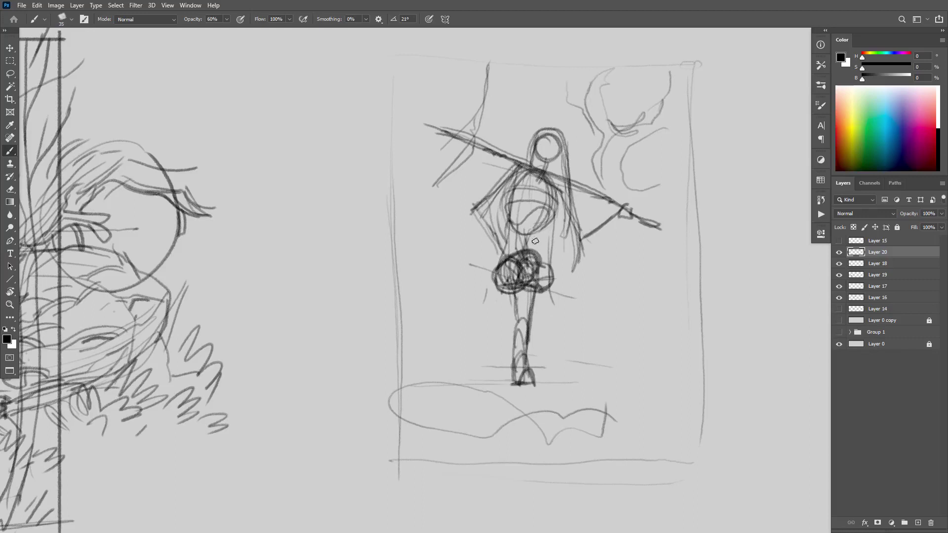
{"action": "left_click_drag", "start_coordinate": [550, 186], "coordinate": [514, 354]}
{"action": "key", "text": "ctrl+z"}
{"action": "left_click_drag", "start_coordinate": [547, 289], "coordinate": [578, 376]}
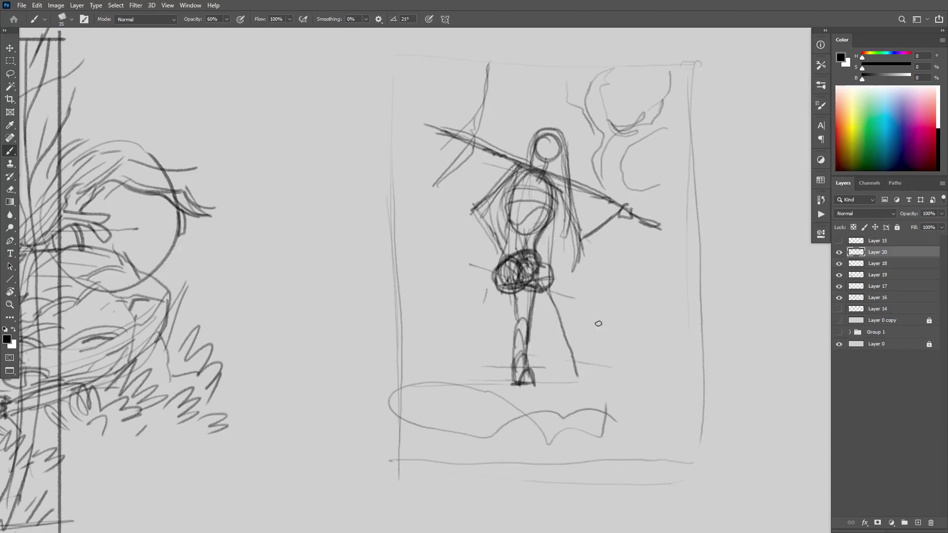
{"action": "key", "text": "ctrl+z"}
{"action": "key", "text": "ctrl+z"}
{"action": "key", "text": "ctrl+z"}
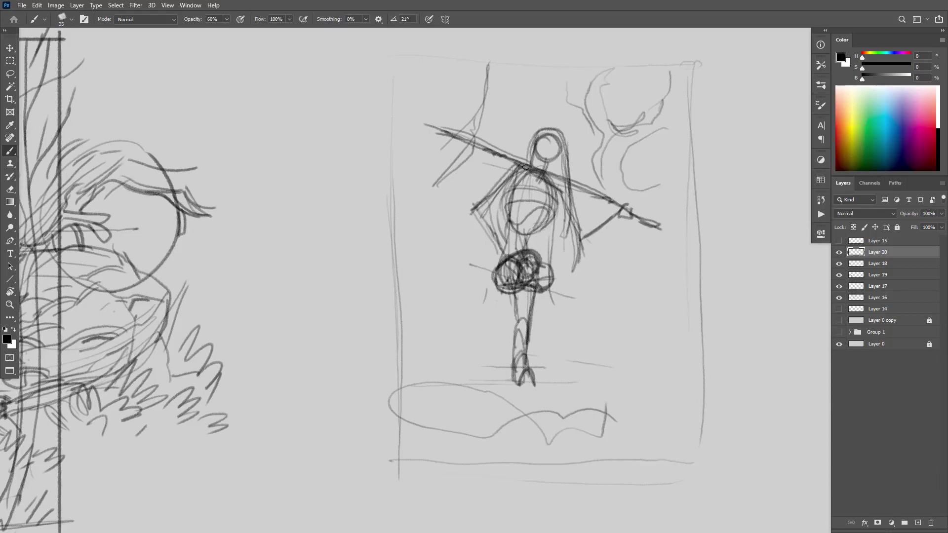
Step: Define the sides of the torso and draw the second leg crossing close to the standing leg
{"action": "mouse_move", "coordinate": [526, 168]}
{"action": "left_mouse_down"}
{"action": "mouse_move", "coordinate": [495, 258]}
{"action": "mouse_move", "coordinate": [492, 287]}
{"action": "mouse_move", "coordinate": [509, 294]}
{"action": "left_mouse_up"}
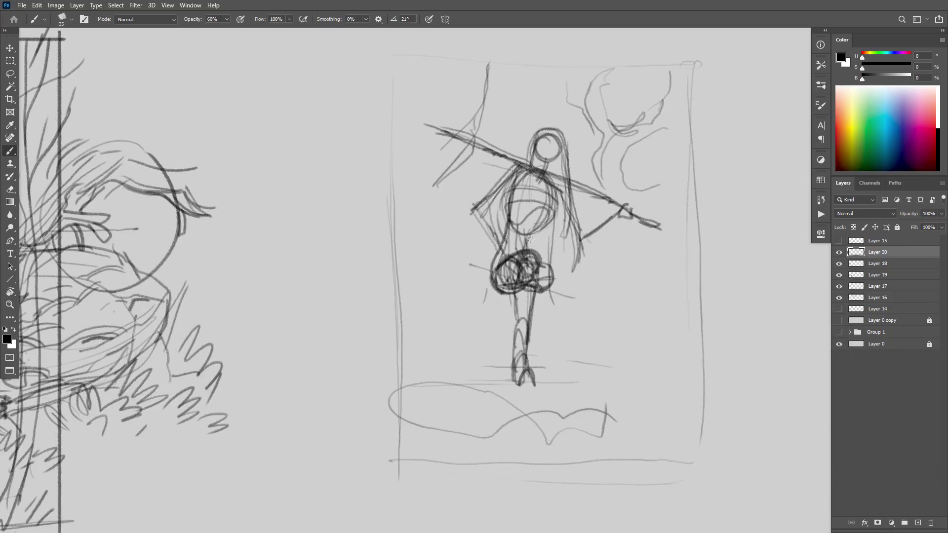
{"action": "mouse_move", "coordinate": [551, 183]}
{"action": "left_mouse_down"}
{"action": "mouse_move", "coordinate": [536, 236]}
{"action": "mouse_move", "coordinate": [541, 378]}
{"action": "left_mouse_up"}
{"action": "left_click_drag", "start_coordinate": [545, 278], "coordinate": [533, 360]}
{"action": "left_click_drag", "start_coordinate": [543, 316], "coordinate": [528, 363]}
{"action": "left_click_drag", "start_coordinate": [544, 291], "coordinate": [528, 378]}
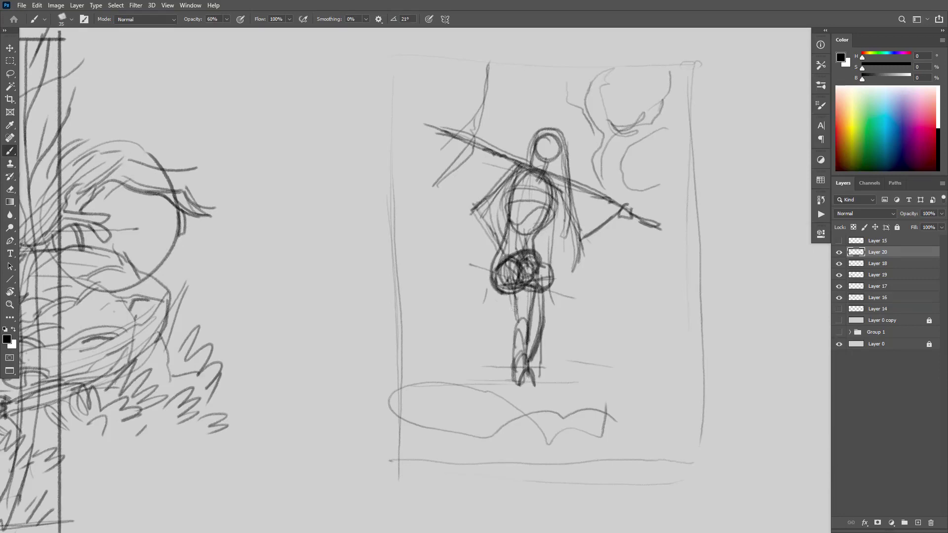
Step: Add strips of cloth hanging from the figure's hip and reinforce the inner leg lines
{"action": "left_click_drag", "start_coordinate": [492, 290], "coordinate": [491, 326]}
{"action": "left_click_drag", "start_coordinate": [505, 293], "coordinate": [496, 332]}
{"action": "left_click_drag", "start_coordinate": [499, 288], "coordinate": [484, 339]}
{"action": "left_click_drag", "start_coordinate": [492, 331], "coordinate": [484, 342]}
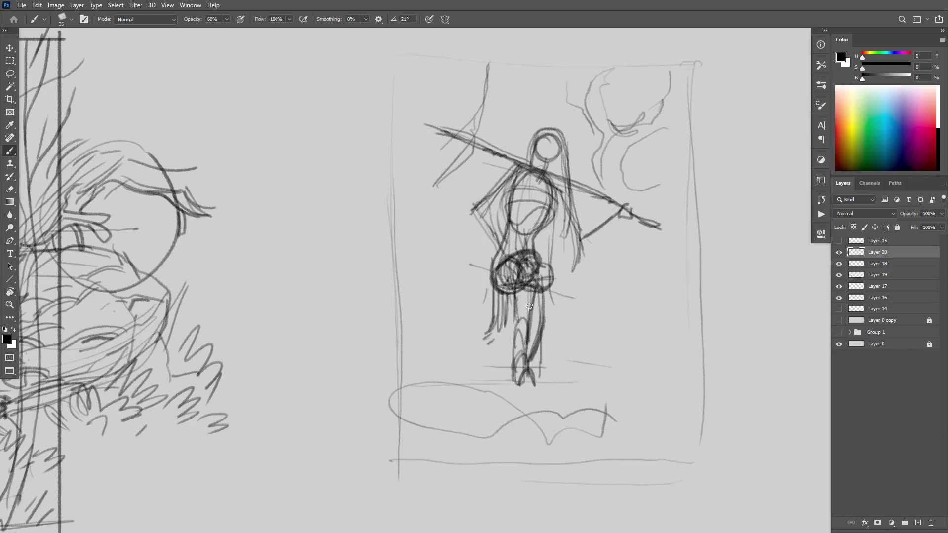
{"action": "left_click_drag", "start_coordinate": [533, 289], "coordinate": [519, 365]}
Step: Darken the shoulders and both bent arms with firmer lines, tying one hand to the hip and the other to the weapon
{"action": "left_click_drag", "start_coordinate": [516, 243], "coordinate": [494, 264]}
{"action": "mouse_move", "coordinate": [517, 246]}
{"action": "left_mouse_down"}
{"action": "mouse_move", "coordinate": [496, 267]}
{"action": "mouse_move", "coordinate": [465, 206]}
{"action": "left_mouse_up"}
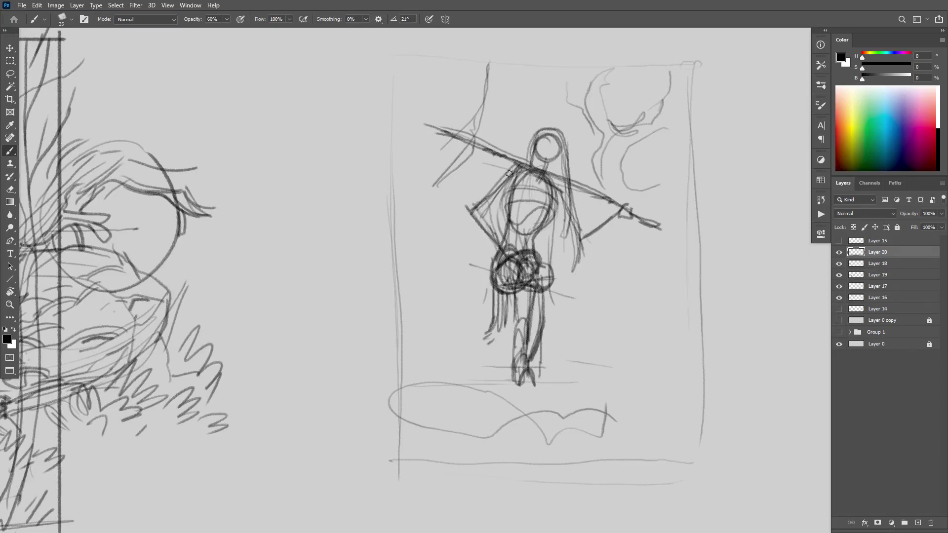
{"action": "left_click_drag", "start_coordinate": [509, 173], "coordinate": [463, 209]}
{"action": "mouse_move", "coordinate": [521, 170]}
{"action": "left_mouse_down"}
{"action": "mouse_move", "coordinate": [583, 194]}
{"action": "mouse_move", "coordinate": [562, 190]}
{"action": "mouse_move", "coordinate": [581, 241]}
{"action": "mouse_move", "coordinate": [617, 213]}
{"action": "left_mouse_up"}
{"action": "mouse_move", "coordinate": [582, 232]}
{"action": "left_mouse_down"}
{"action": "mouse_move", "coordinate": [599, 221]}
{"action": "mouse_move", "coordinate": [577, 240]}
{"action": "left_mouse_up"}
{"action": "left_click_drag", "start_coordinate": [561, 191], "coordinate": [576, 229]}
{"action": "left_click_drag", "start_coordinate": [496, 241], "coordinate": [477, 219]}
{"action": "left_click_drag", "start_coordinate": [513, 179], "coordinate": [468, 212]}
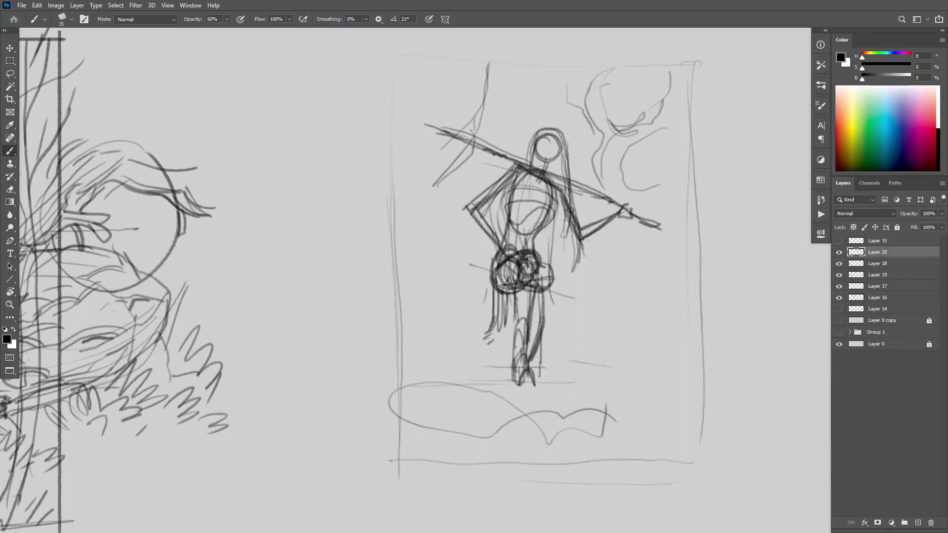
Step: Add a guideline across the face, pointed ears, and long hair strands falling past the waist
{"action": "mouse_move", "coordinate": [556, 141]}
{"action": "left_mouse_down"}
{"action": "mouse_move", "coordinate": [540, 136]}
{"action": "mouse_move", "coordinate": [540, 160]}
{"action": "mouse_move", "coordinate": [539, 143]}
{"action": "mouse_move", "coordinate": [561, 149]}
{"action": "left_mouse_up"}
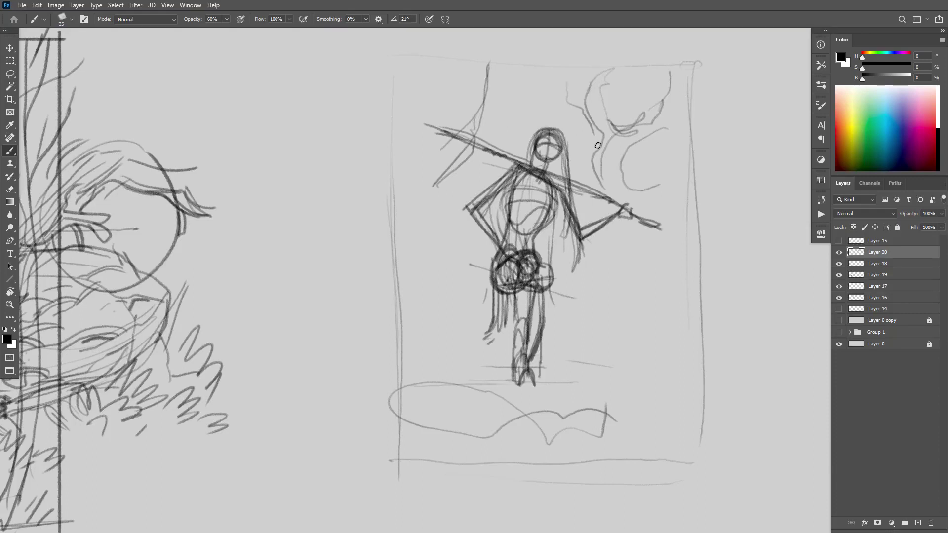
{"action": "left_click_drag", "start_coordinate": [570, 167], "coordinate": [567, 282]}
{"action": "left_click_drag", "start_coordinate": [532, 138], "coordinate": [528, 242]}
{"action": "mouse_move", "coordinate": [557, 200]}
{"action": "left_mouse_down"}
{"action": "mouse_move", "coordinate": [562, 279]}
{"action": "mouse_move", "coordinate": [553, 219]}
{"action": "mouse_move", "coordinate": [548, 266]}
{"action": "mouse_move", "coordinate": [549, 242]}
{"action": "mouse_move", "coordinate": [567, 305]}
{"action": "left_mouse_up"}
{"action": "left_click_drag", "start_coordinate": [576, 139], "coordinate": [531, 147]}
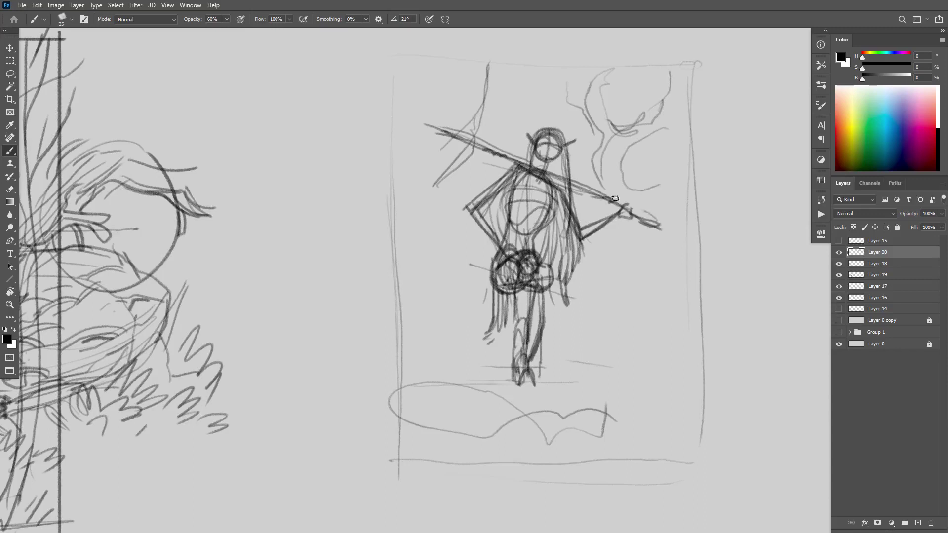
Step: Sketch loose foliage outlines along the frame's side below the weapon tip and rough ground contours beneath the feet
{"action": "mouse_move", "coordinate": [642, 212]}
{"action": "left_mouse_down"}
{"action": "mouse_move", "coordinate": [444, 125]}
{"action": "mouse_move", "coordinate": [677, 212]}
{"action": "mouse_move", "coordinate": [667, 317]}
{"action": "left_mouse_up"}
{"action": "mouse_move", "coordinate": [634, 162]}
{"action": "left_mouse_down"}
{"action": "mouse_move", "coordinate": [622, 181]}
{"action": "mouse_move", "coordinate": [651, 211]}
{"action": "mouse_move", "coordinate": [620, 290]}
{"action": "mouse_move", "coordinate": [651, 356]}
{"action": "mouse_move", "coordinate": [647, 427]}
{"action": "left_mouse_up"}
{"action": "mouse_move", "coordinate": [628, 423]}
{"action": "left_mouse_down"}
{"action": "mouse_move", "coordinate": [603, 413]}
{"action": "mouse_move", "coordinate": [514, 442]}
{"action": "mouse_move", "coordinate": [504, 469]}
{"action": "left_mouse_up"}
{"action": "left_click_drag", "start_coordinate": [486, 435], "coordinate": [502, 419]}
{"action": "mouse_move", "coordinate": [551, 381]}
{"action": "left_mouse_down"}
{"action": "mouse_move", "coordinate": [493, 403]}
{"action": "mouse_move", "coordinate": [464, 441]}
{"action": "left_mouse_up"}
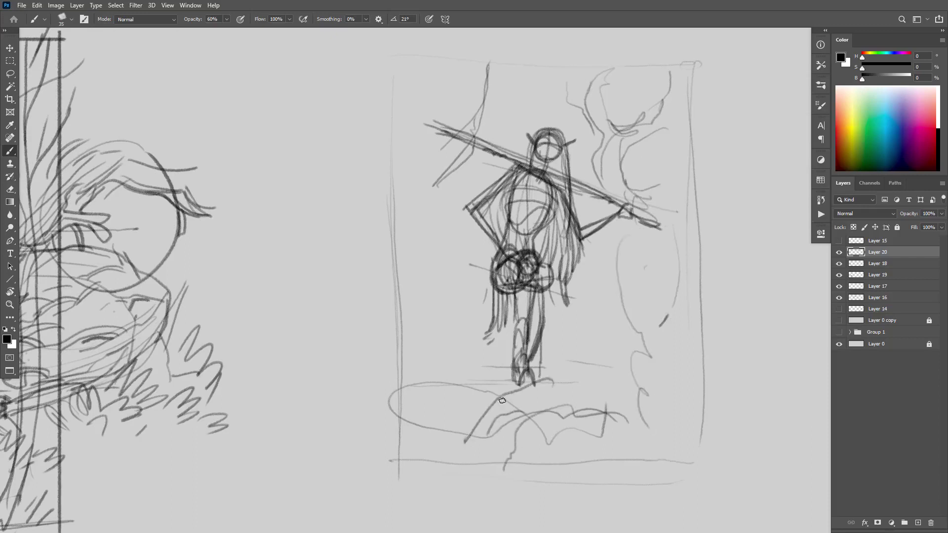
Step: Draw a thick curved trunk under the figure's feet, sweeping upward toward the side foliage
{"action": "mouse_move", "coordinate": [501, 398]}
{"action": "left_mouse_down"}
{"action": "mouse_move", "coordinate": [593, 368]}
{"action": "mouse_move", "coordinate": [616, 348]}
{"action": "mouse_move", "coordinate": [624, 318]}
{"action": "left_mouse_up"}
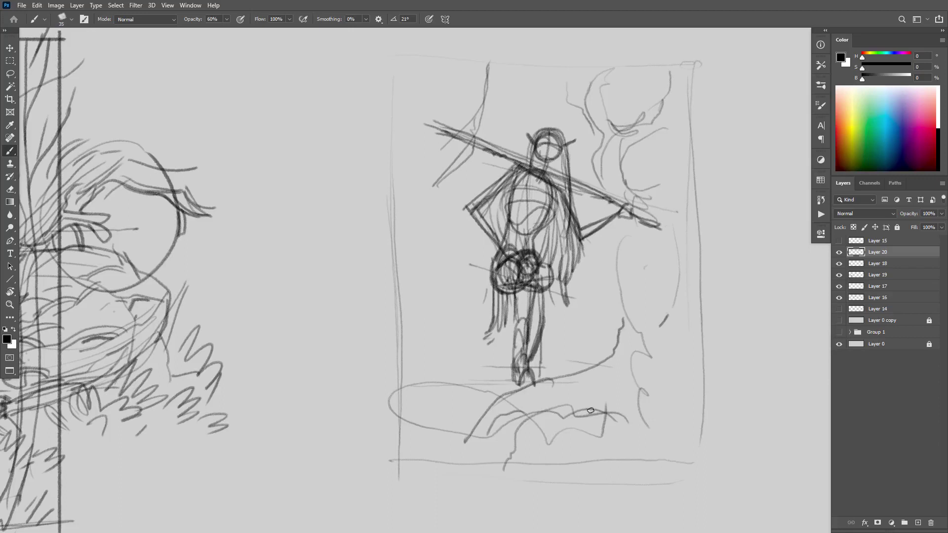
{"action": "mouse_move", "coordinate": [585, 412]}
{"action": "left_mouse_down"}
{"action": "mouse_move", "coordinate": [645, 379]}
{"action": "mouse_move", "coordinate": [650, 332]}
{"action": "left_mouse_up"}
{"action": "mouse_move", "coordinate": [617, 411]}
{"action": "left_mouse_down"}
{"action": "mouse_move", "coordinate": [652, 378]}
{"action": "mouse_move", "coordinate": [656, 358]}
{"action": "left_mouse_up"}
{"action": "mouse_move", "coordinate": [656, 360]}
{"action": "left_mouse_down"}
{"action": "mouse_move", "coordinate": [598, 414]}
{"action": "mouse_move", "coordinate": [562, 423]}
{"action": "left_mouse_up"}
{"action": "mouse_move", "coordinate": [543, 381]}
{"action": "left_mouse_down"}
{"action": "mouse_move", "coordinate": [491, 406]}
{"action": "mouse_move", "coordinate": [472, 435]}
{"action": "left_mouse_up"}
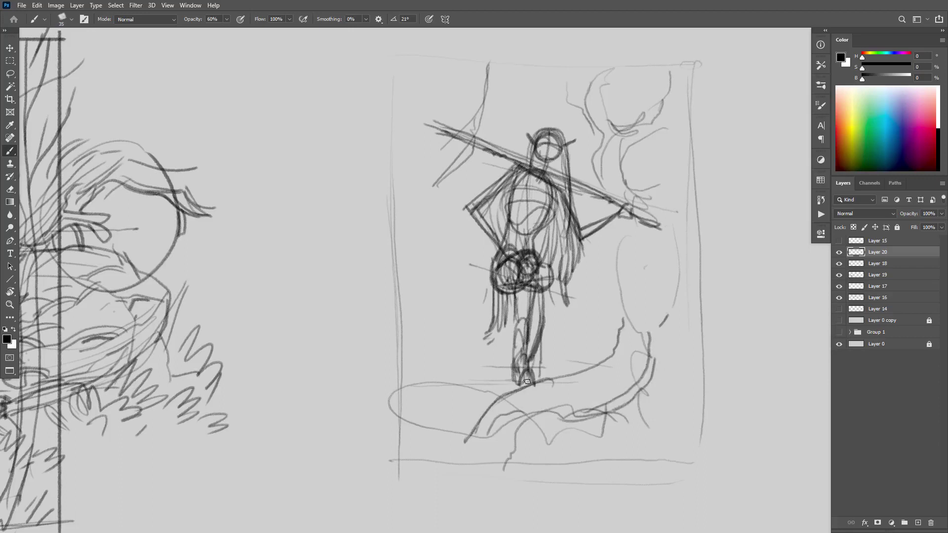
Step: Add arched, root-like shapes beneath the trunk down to the bottom edge of the frame
{"action": "mouse_move", "coordinate": [578, 373]}
{"action": "left_mouse_down"}
{"action": "mouse_move", "coordinate": [581, 455]}
{"action": "mouse_move", "coordinate": [561, 460]}
{"action": "left_mouse_up"}
{"action": "mouse_move", "coordinate": [516, 392]}
{"action": "left_mouse_down"}
{"action": "mouse_move", "coordinate": [541, 469]}
{"action": "mouse_move", "coordinate": [504, 466]}
{"action": "mouse_move", "coordinate": [558, 443]}
{"action": "mouse_move", "coordinate": [539, 468]}
{"action": "left_mouse_up"}
{"action": "left_click_drag", "start_coordinate": [566, 423], "coordinate": [466, 461]}
{"action": "mouse_move", "coordinate": [504, 404]}
{"action": "left_mouse_down"}
{"action": "mouse_move", "coordinate": [471, 407]}
{"action": "mouse_move", "coordinate": [472, 435]}
{"action": "mouse_move", "coordinate": [444, 447]}
{"action": "mouse_move", "coordinate": [449, 462]}
{"action": "left_mouse_up"}
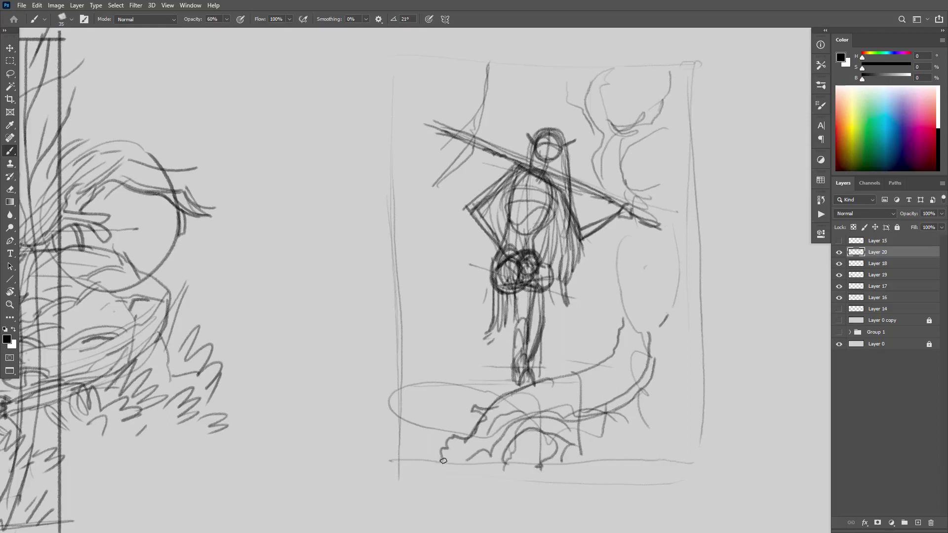
{"action": "mouse_move", "coordinate": [694, 315]}
{"action": "left_mouse_down"}
{"action": "mouse_move", "coordinate": [702, 319]}
{"action": "mouse_move", "coordinate": [614, 310]}
{"action": "mouse_move", "coordinate": [585, 392]}
{"action": "mouse_move", "coordinate": [595, 455]}
{"action": "mouse_move", "coordinate": [608, 396]}
{"action": "mouse_move", "coordinate": [661, 338]}
{"action": "mouse_move", "coordinate": [704, 368]}
{"action": "left_mouse_up"}
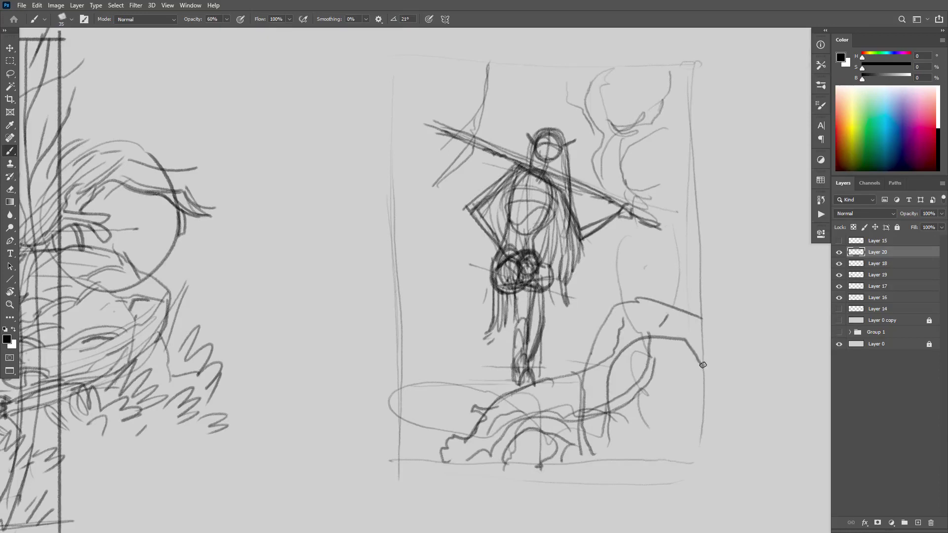
{"action": "key", "text": "ctrl+z"}
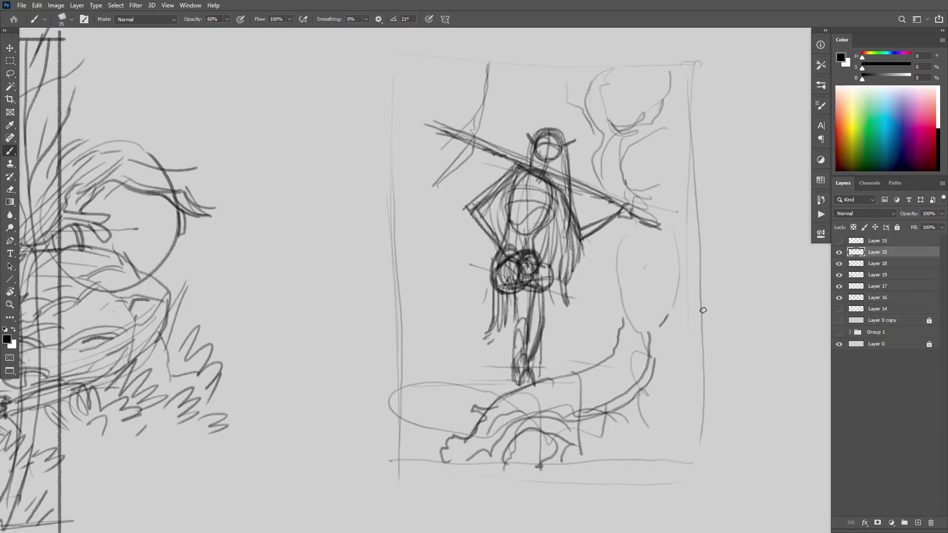
Step: Draw long slanted guidelines across the framed thumbnail above, behind and below the figure, plus near-horizontal ground lines at the feet
{"action": "key", "text": "ctrl+z"}
{"action": "left_click_drag", "start_coordinate": [393, 254], "coordinate": [637, 310]}
{"action": "left_click_drag", "start_coordinate": [390, 145], "coordinate": [720, 225]}
{"action": "left_click_drag", "start_coordinate": [401, 271], "coordinate": [642, 312]}
{"action": "left_click_drag", "start_coordinate": [400, 382], "coordinate": [646, 380]}
{"action": "left_click_drag", "start_coordinate": [404, 431], "coordinate": [686, 426]}
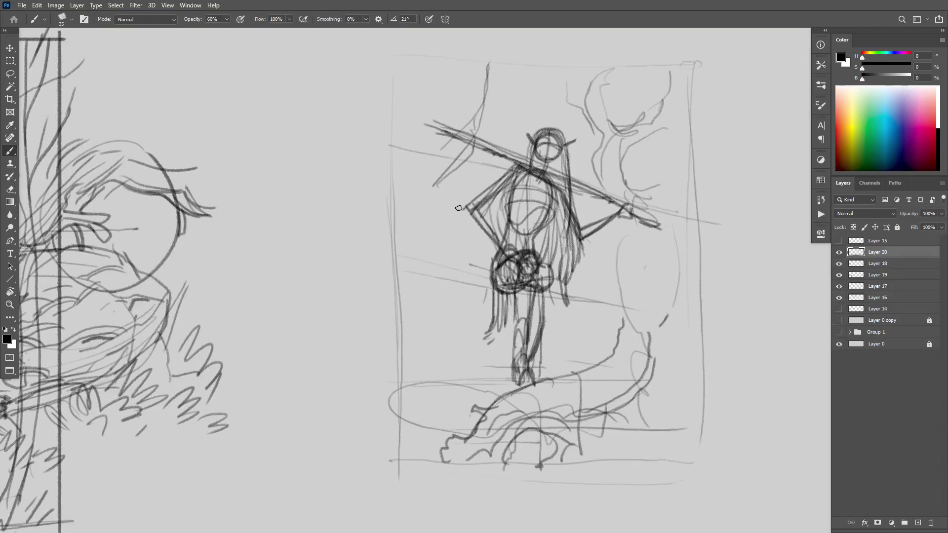
{"action": "left_click_drag", "start_coordinate": [584, 238], "coordinate": [696, 254]}
{"action": "left_click_drag", "start_coordinate": [709, 143], "coordinate": [451, 79]}
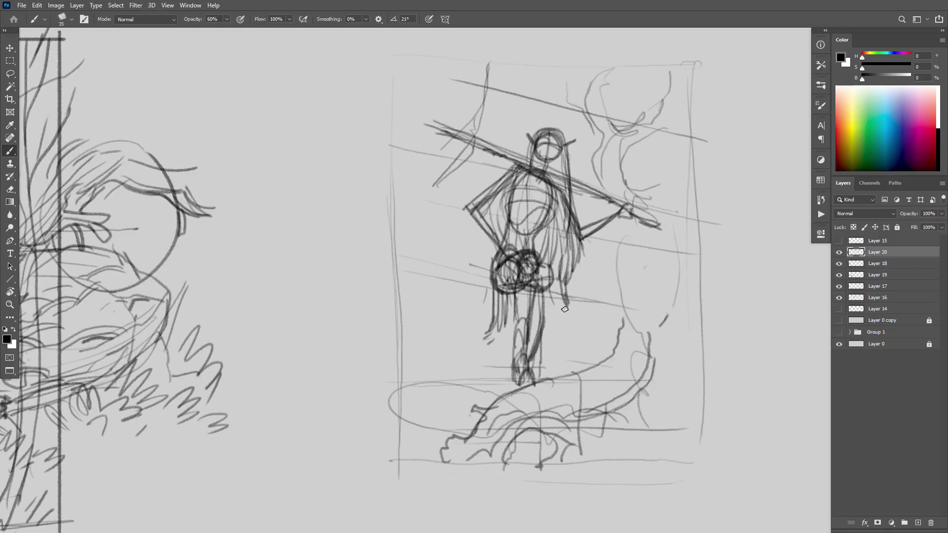
Step: Rework the figure's hip and shoulder by the weapon, and strengthen the slanted guidelines around the head and weapon
{"action": "left_click_drag", "start_coordinate": [497, 260], "coordinate": [492, 283]}
{"action": "mouse_move", "coordinate": [513, 159]}
{"action": "left_mouse_down"}
{"action": "mouse_move", "coordinate": [496, 170]}
{"action": "mouse_move", "coordinate": [524, 156]}
{"action": "mouse_move", "coordinate": [534, 164]}
{"action": "mouse_move", "coordinate": [507, 158]}
{"action": "mouse_move", "coordinate": [497, 172]}
{"action": "mouse_move", "coordinate": [507, 182]}
{"action": "mouse_move", "coordinate": [528, 159]}
{"action": "mouse_move", "coordinate": [501, 169]}
{"action": "left_mouse_up"}
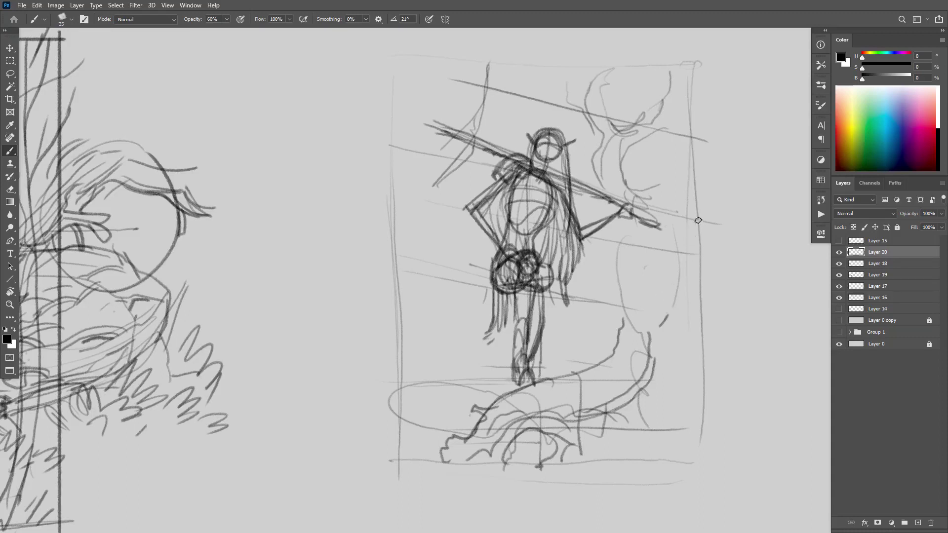
{"action": "left_click_drag", "start_coordinate": [698, 220], "coordinate": [435, 149]}
{"action": "left_click_drag", "start_coordinate": [698, 138], "coordinate": [562, 100]}
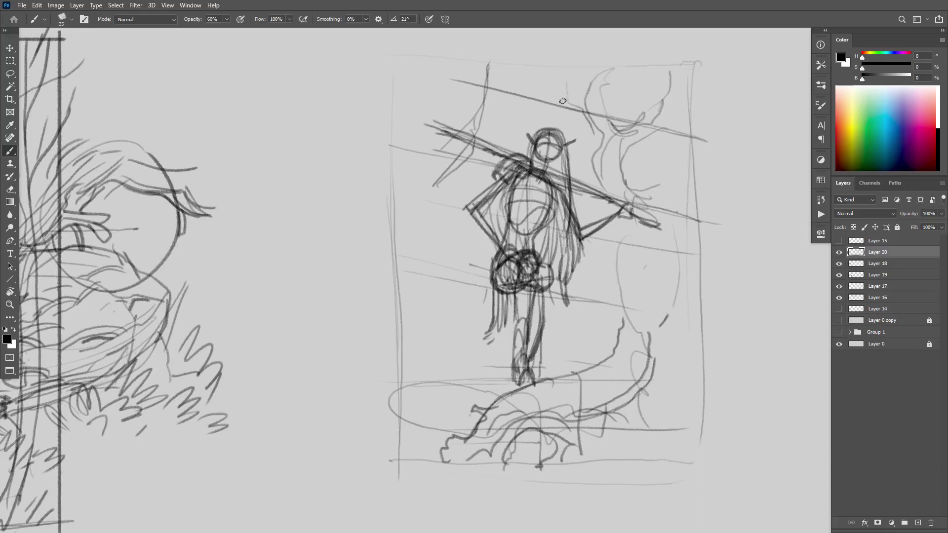
Step: Extend the curved trunk upward beside the figure with long contour strokes reaching the upper edge of the frame
{"action": "mouse_move", "coordinate": [592, 156]}
{"action": "left_mouse_down"}
{"action": "mouse_move", "coordinate": [606, 179]}
{"action": "mouse_move", "coordinate": [612, 157]}
{"action": "mouse_move", "coordinate": [624, 187]}
{"action": "mouse_move", "coordinate": [609, 183]}
{"action": "mouse_move", "coordinate": [633, 182]}
{"action": "mouse_move", "coordinate": [617, 213]}
{"action": "mouse_move", "coordinate": [599, 180]}
{"action": "mouse_move", "coordinate": [627, 243]}
{"action": "mouse_move", "coordinate": [642, 222]}
{"action": "mouse_move", "coordinate": [672, 250]}
{"action": "left_mouse_up"}
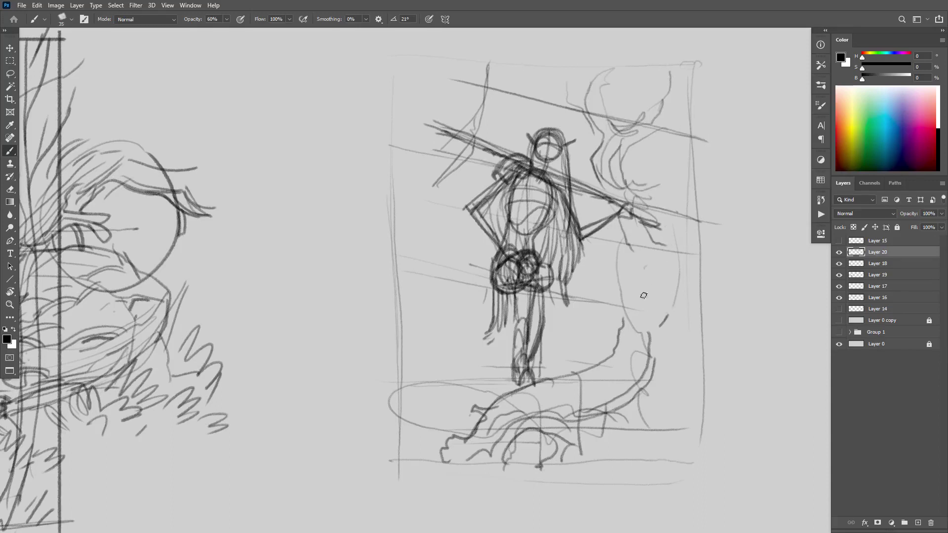
{"action": "left_click_drag", "start_coordinate": [621, 338], "coordinate": [662, 248]}
{"action": "key", "text": "ctrl+z"}
{"action": "mouse_move", "coordinate": [637, 349]}
{"action": "left_mouse_down"}
{"action": "mouse_move", "coordinate": [691, 387]}
{"action": "mouse_move", "coordinate": [600, 363]}
{"action": "mouse_move", "coordinate": [662, 251]}
{"action": "left_mouse_up"}
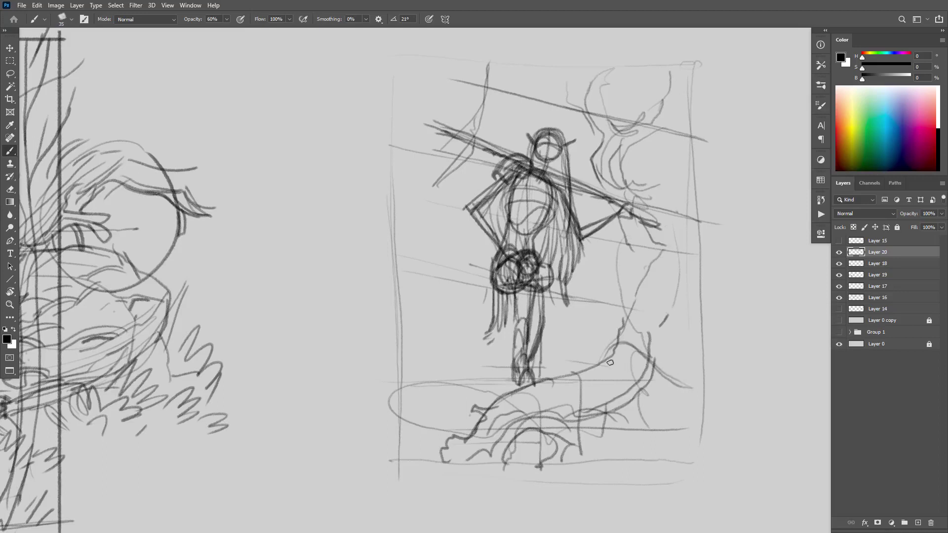
{"action": "left_click_drag", "start_coordinate": [610, 363], "coordinate": [616, 247]}
{"action": "mouse_move", "coordinate": [618, 191]}
{"action": "left_mouse_down"}
{"action": "mouse_move", "coordinate": [605, 130]}
{"action": "mouse_move", "coordinate": [638, 56]}
{"action": "left_mouse_up"}
Step: Erase stray lines around the upper trunk, then add vertical trunk contours and darken its lower curve with small branch stubs
{"action": "key", "text": "e"}
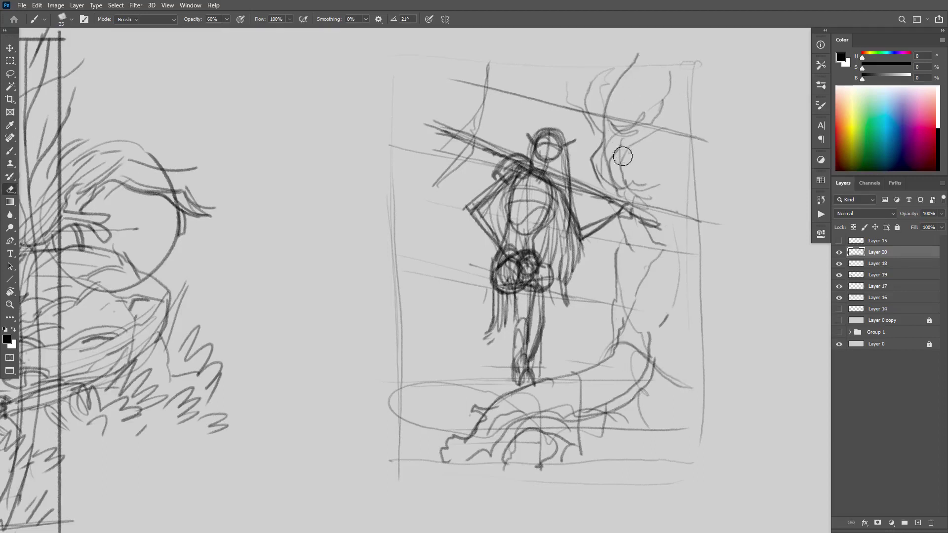
{"action": "mouse_move", "coordinate": [617, 195]}
{"action": "left_mouse_down"}
{"action": "mouse_move", "coordinate": [607, 69]}
{"action": "mouse_move", "coordinate": [641, 203]}
{"action": "left_mouse_up"}
{"action": "key", "text": "b"}
{"action": "left_click_drag", "start_coordinate": [629, 95], "coordinate": [651, 205]}
{"action": "mouse_move", "coordinate": [642, 267]}
{"action": "left_mouse_down"}
{"action": "mouse_move", "coordinate": [626, 324]}
{"action": "mouse_move", "coordinate": [600, 352]}
{"action": "mouse_move", "coordinate": [614, 339]}
{"action": "mouse_move", "coordinate": [586, 351]}
{"action": "mouse_move", "coordinate": [566, 374]}
{"action": "mouse_move", "coordinate": [592, 359]}
{"action": "mouse_move", "coordinate": [575, 378]}
{"action": "mouse_move", "coordinate": [617, 339]}
{"action": "mouse_move", "coordinate": [476, 425]}
{"action": "mouse_move", "coordinate": [468, 399]}
{"action": "left_mouse_up"}
{"action": "left_click_drag", "start_coordinate": [587, 349], "coordinate": [572, 340]}
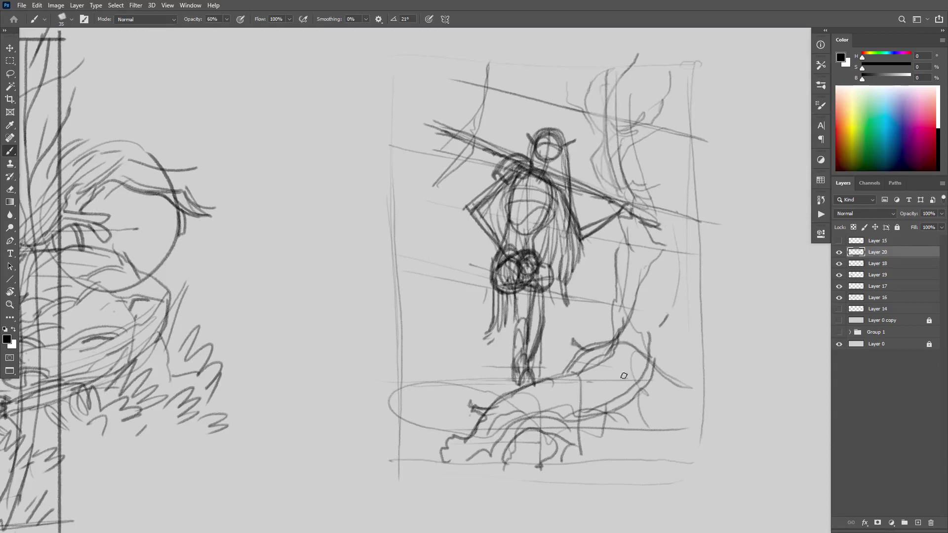
{"action": "left_click_drag", "start_coordinate": [616, 409], "coordinate": [685, 388]}
{"action": "mouse_move", "coordinate": [715, 319]}
{"action": "left_mouse_down"}
{"action": "mouse_move", "coordinate": [680, 339]}
{"action": "mouse_move", "coordinate": [636, 433]}
{"action": "mouse_move", "coordinate": [602, 468]}
{"action": "left_mouse_up"}
{"action": "key", "text": "ctrl+z"}
{"action": "mouse_move", "coordinate": [723, 280]}
{"action": "left_mouse_down"}
{"action": "mouse_move", "coordinate": [625, 288]}
{"action": "mouse_move", "coordinate": [593, 316]}
{"action": "mouse_move", "coordinate": [578, 476]}
{"action": "left_mouse_up"}
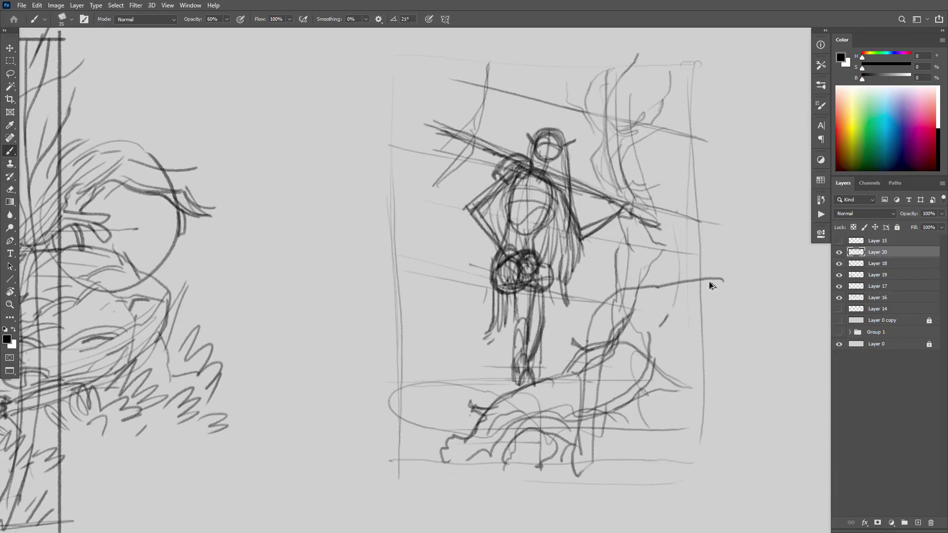
{"action": "key", "text": "ctrl+z"}
{"action": "mouse_move", "coordinate": [709, 267]}
{"action": "left_mouse_down"}
{"action": "mouse_move", "coordinate": [672, 264]}
{"action": "mouse_move", "coordinate": [587, 332]}
{"action": "mouse_move", "coordinate": [581, 404]}
{"action": "left_mouse_up"}
{"action": "key", "text": "ctrl+z"}
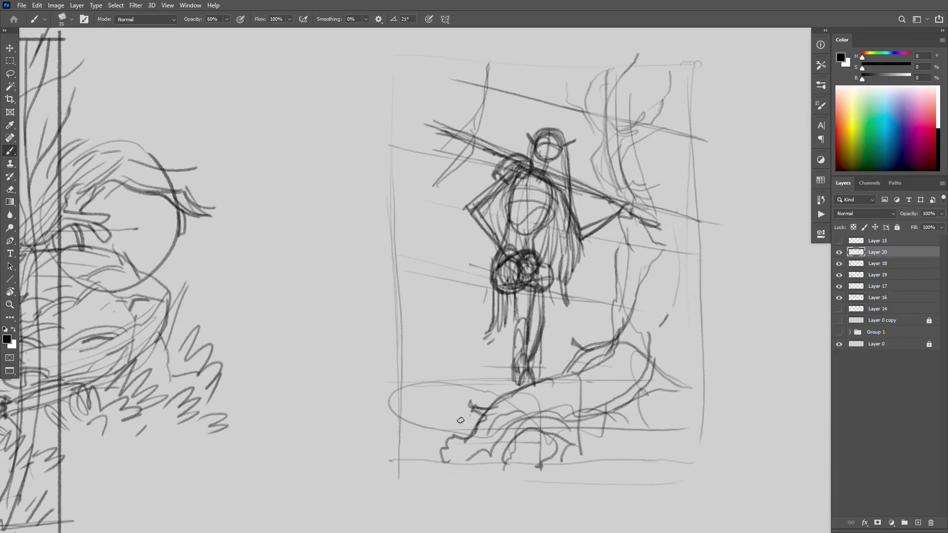
Step: Sketch flat ground lines beside the trunk's low end, and add root strokes and a baseline beneath it
{"action": "mouse_move", "coordinate": [440, 436]}
{"action": "left_mouse_down"}
{"action": "mouse_move", "coordinate": [399, 427]}
{"action": "mouse_move", "coordinate": [464, 428]}
{"action": "left_mouse_up"}
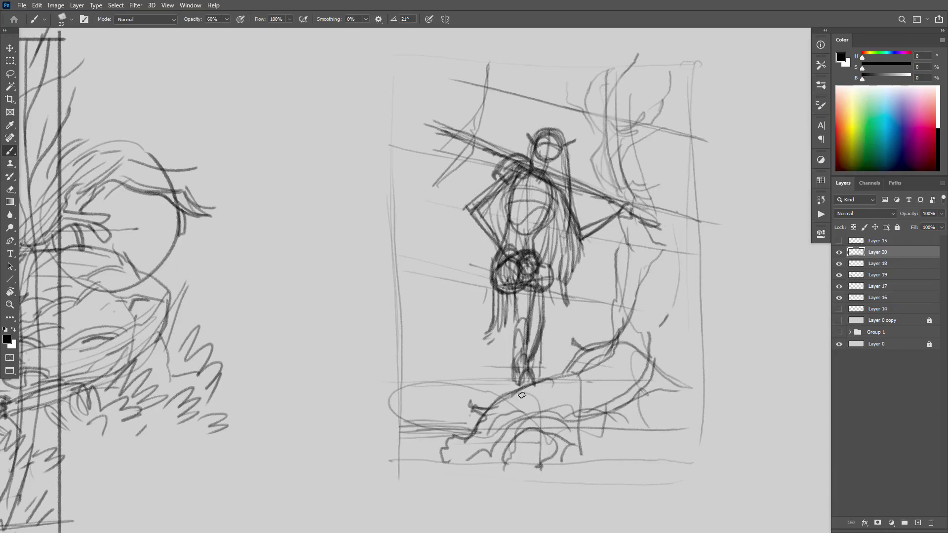
{"action": "mouse_move", "coordinate": [519, 390]}
{"action": "left_mouse_down"}
{"action": "mouse_move", "coordinate": [513, 464]}
{"action": "mouse_move", "coordinate": [510, 448]}
{"action": "mouse_move", "coordinate": [503, 466]}
{"action": "mouse_move", "coordinate": [532, 466]}
{"action": "left_mouse_up"}
{"action": "left_click_drag", "start_coordinate": [532, 475], "coordinate": [431, 483]}
{"action": "left_click_drag", "start_coordinate": [567, 478], "coordinate": [551, 480]}
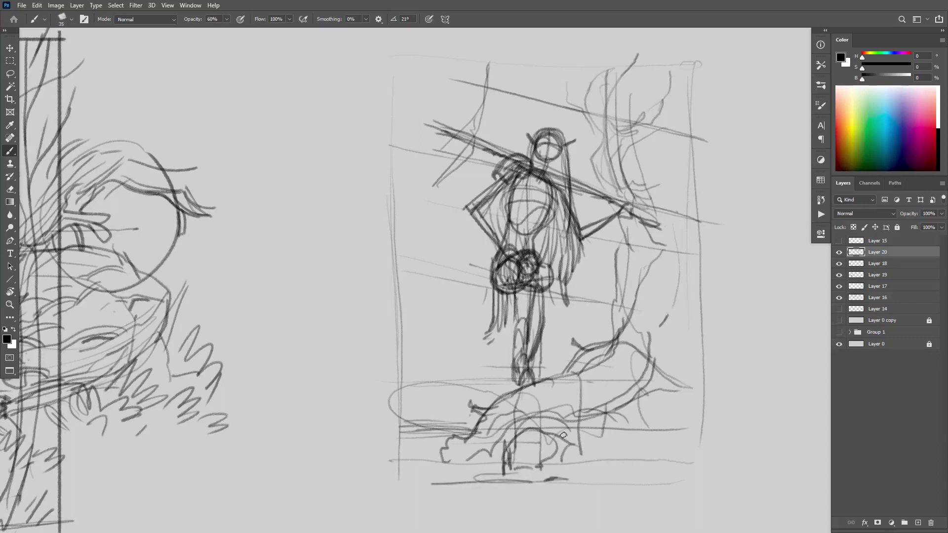
Step: Fill the frame's corner beside the trunk's low end with ground hatching and arching, leafy undergrowth
{"action": "left_click_drag", "start_coordinate": [471, 435], "coordinate": [434, 439]}
{"action": "left_click_drag", "start_coordinate": [478, 445], "coordinate": [388, 450]}
{"action": "left_click_drag", "start_coordinate": [522, 447], "coordinate": [459, 448]}
{"action": "mouse_move", "coordinate": [495, 438]}
{"action": "left_mouse_down"}
{"action": "mouse_move", "coordinate": [371, 437]}
{"action": "mouse_move", "coordinate": [468, 440]}
{"action": "mouse_move", "coordinate": [400, 420]}
{"action": "mouse_move", "coordinate": [476, 430]}
{"action": "mouse_move", "coordinate": [401, 433]}
{"action": "left_mouse_up"}
{"action": "mouse_move", "coordinate": [393, 455]}
{"action": "left_mouse_down"}
{"action": "mouse_move", "coordinate": [430, 472]}
{"action": "mouse_move", "coordinate": [410, 444]}
{"action": "left_mouse_up"}
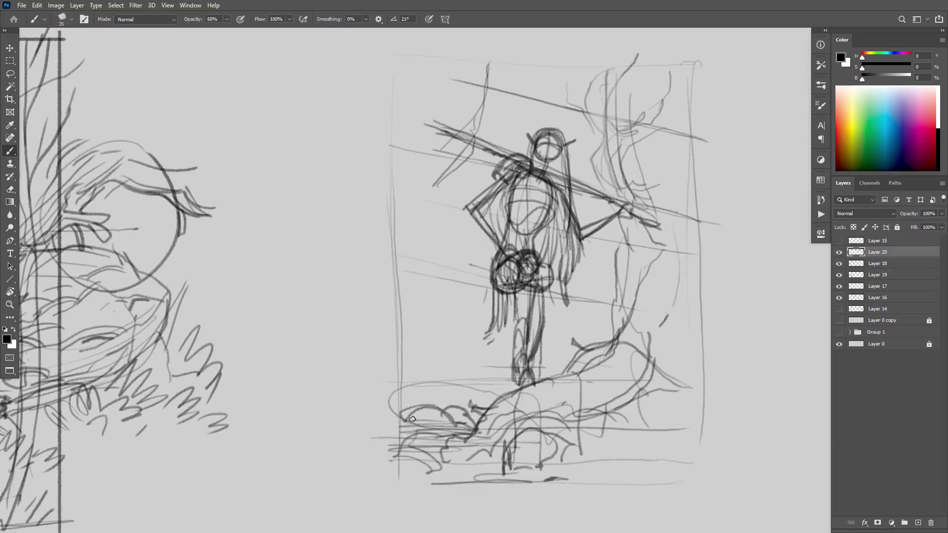
{"action": "left_click_drag", "start_coordinate": [390, 373], "coordinate": [417, 401]}
{"action": "left_click_drag", "start_coordinate": [431, 368], "coordinate": [461, 407]}
{"action": "left_click_drag", "start_coordinate": [541, 341], "coordinate": [573, 356]}
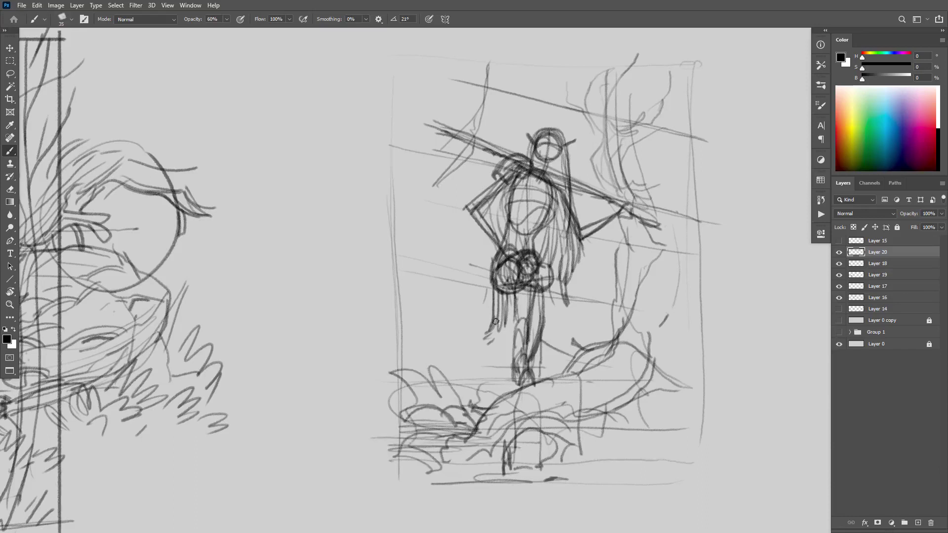
Step: Sketch sloping background contours behind the figure's legs on both sides, plus loose foliage beside the feet
{"action": "left_click_drag", "start_coordinate": [496, 322], "coordinate": [413, 250]}
{"action": "mouse_move", "coordinate": [488, 390]}
{"action": "left_mouse_down"}
{"action": "mouse_move", "coordinate": [382, 351]}
{"action": "mouse_move", "coordinate": [447, 317]}
{"action": "mouse_move", "coordinate": [485, 278]}
{"action": "left_mouse_up"}
{"action": "key", "text": "ctrl+z"}
{"action": "key", "text": "ctrl+z"}
{"action": "left_click_drag", "start_coordinate": [452, 386], "coordinate": [501, 348]}
{"action": "mouse_move", "coordinate": [555, 318]}
{"action": "left_mouse_down"}
{"action": "mouse_move", "coordinate": [610, 269]}
{"action": "mouse_move", "coordinate": [621, 242]}
{"action": "left_mouse_up"}
{"action": "mouse_move", "coordinate": [488, 363]}
{"action": "left_mouse_down"}
{"action": "mouse_move", "coordinate": [494, 353]}
{"action": "mouse_move", "coordinate": [496, 401]}
{"action": "mouse_move", "coordinate": [434, 332]}
{"action": "mouse_move", "coordinate": [496, 271]}
{"action": "left_mouse_up"}
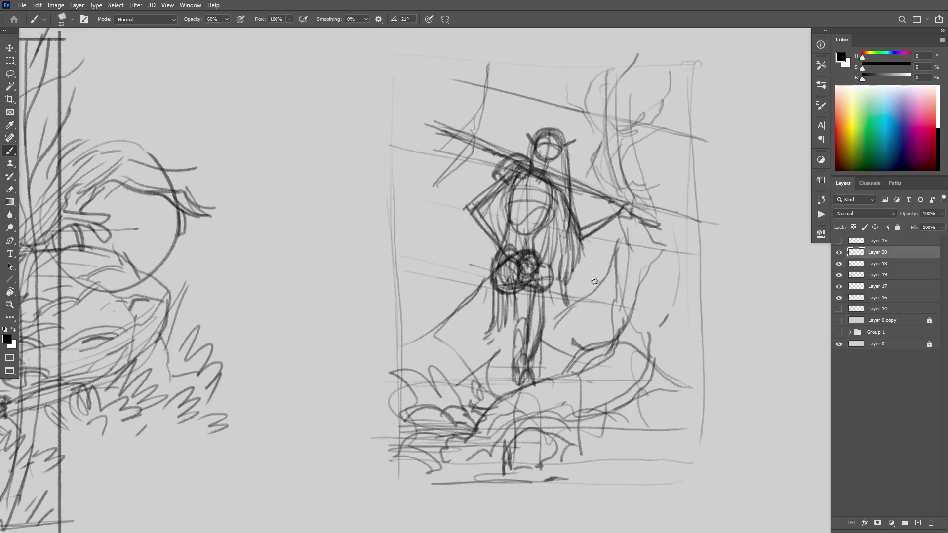
Step: Reinforce the tall trunk's curve beside the figure and loop a large oval bend around its upper part
{"action": "left_click", "coordinate": [633, 357], "text": "ctrl+alt"}
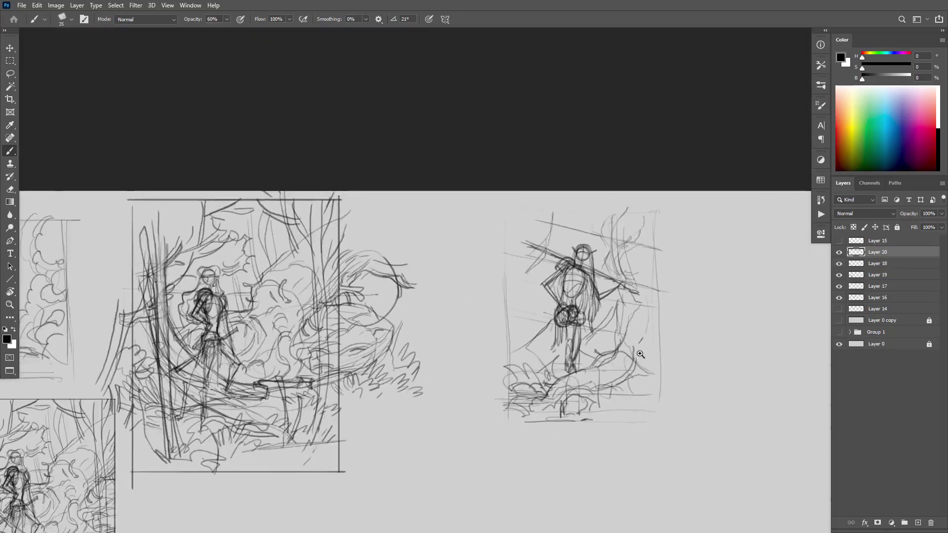
{"action": "left_click", "coordinate": [635, 352], "text": "ctrl"}
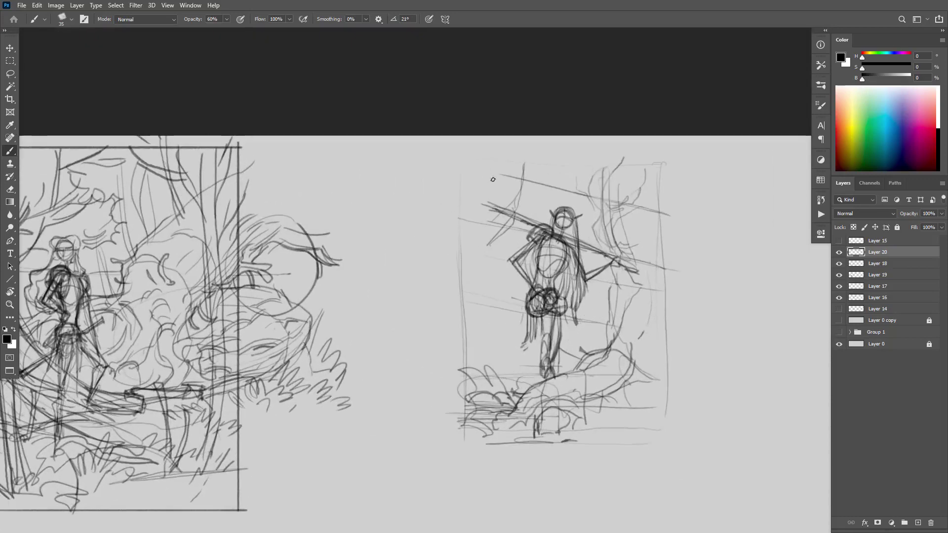
{"action": "mouse_move", "coordinate": [607, 235]}
{"action": "left_mouse_down"}
{"action": "mouse_move", "coordinate": [632, 280]}
{"action": "mouse_move", "coordinate": [627, 319]}
{"action": "mouse_move", "coordinate": [608, 350]}
{"action": "mouse_move", "coordinate": [564, 374]}
{"action": "left_mouse_up"}
{"action": "mouse_move", "coordinate": [627, 326]}
{"action": "left_mouse_down"}
{"action": "mouse_move", "coordinate": [637, 261]}
{"action": "mouse_move", "coordinate": [559, 198]}
{"action": "mouse_move", "coordinate": [565, 167]}
{"action": "mouse_move", "coordinate": [643, 222]}
{"action": "left_mouse_up"}
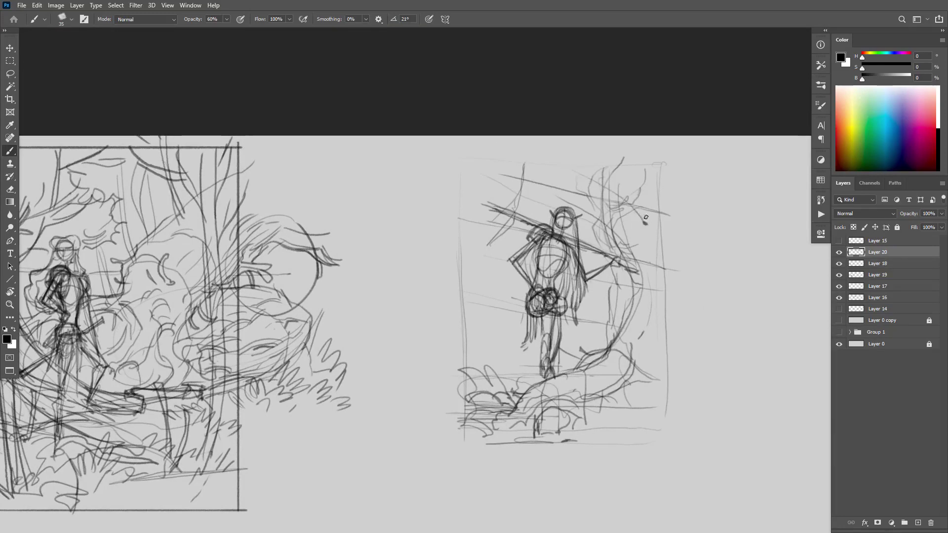
{"action": "mouse_move", "coordinate": [582, 155]}
{"action": "left_mouse_down"}
{"action": "mouse_move", "coordinate": [629, 197]}
{"action": "mouse_move", "coordinate": [660, 253]}
{"action": "mouse_move", "coordinate": [639, 261]}
{"action": "mouse_move", "coordinate": [667, 278]}
{"action": "mouse_move", "coordinate": [611, 217]}
{"action": "left_mouse_up"}
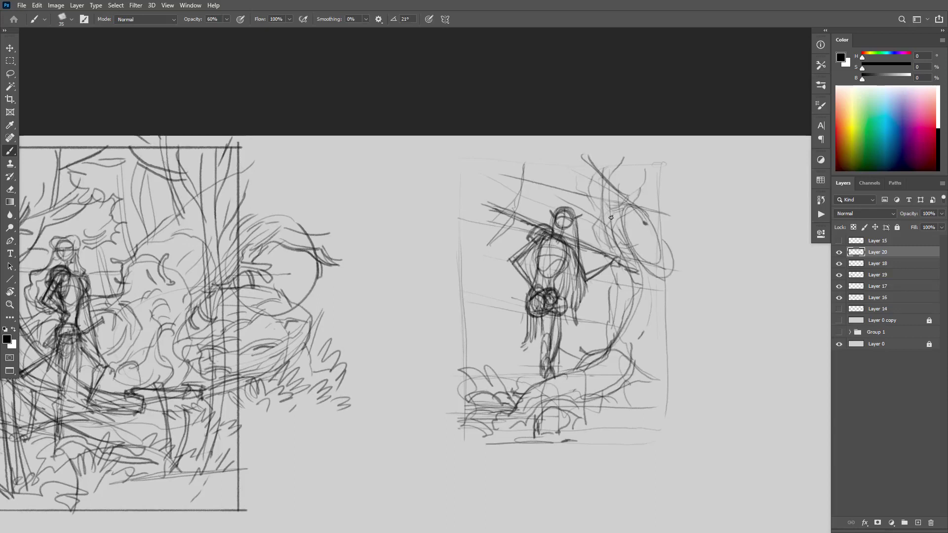
Step: Sketch branches arching from the upper trunk over the figure's head toward the opposite side of the frame
{"action": "mouse_move", "coordinate": [592, 182]}
{"action": "left_mouse_down"}
{"action": "mouse_move", "coordinate": [532, 191]}
{"action": "mouse_move", "coordinate": [516, 171]}
{"action": "left_mouse_up"}
{"action": "mouse_move", "coordinate": [608, 160]}
{"action": "left_mouse_down"}
{"action": "mouse_move", "coordinate": [635, 204]}
{"action": "mouse_move", "coordinate": [595, 146]}
{"action": "mouse_move", "coordinate": [605, 195]}
{"action": "left_mouse_up"}
{"action": "mouse_move", "coordinate": [547, 144]}
{"action": "left_mouse_down"}
{"action": "mouse_move", "coordinate": [618, 210]}
{"action": "mouse_move", "coordinate": [632, 247]}
{"action": "left_mouse_up"}
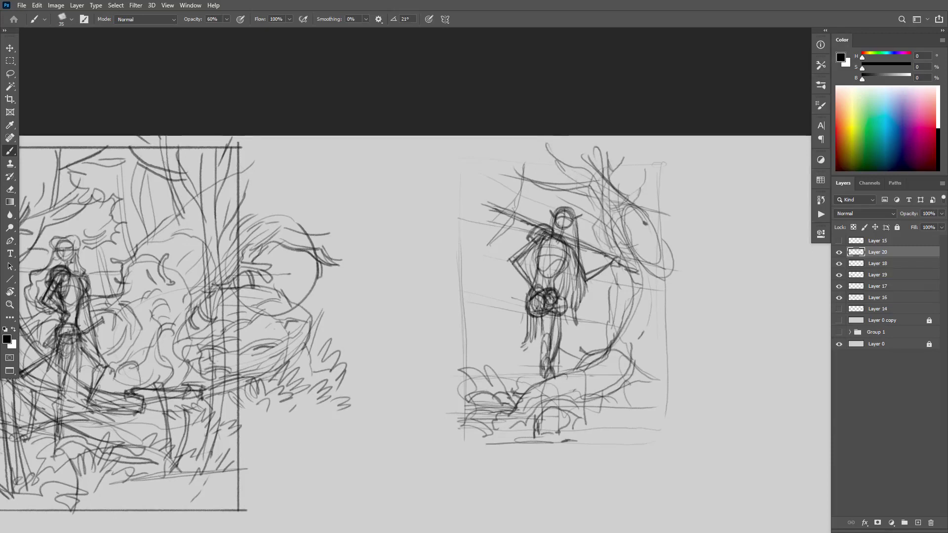
{"action": "mouse_move", "coordinate": [557, 184]}
{"action": "left_mouse_down"}
{"action": "mouse_move", "coordinate": [525, 174]}
{"action": "mouse_move", "coordinate": [623, 146]}
{"action": "mouse_move", "coordinate": [546, 185]}
{"action": "left_mouse_up"}
{"action": "mouse_move", "coordinate": [598, 157]}
{"action": "left_mouse_down"}
{"action": "mouse_move", "coordinate": [522, 191]}
{"action": "mouse_move", "coordinate": [580, 182]}
{"action": "mouse_move", "coordinate": [548, 175]}
{"action": "left_mouse_up"}
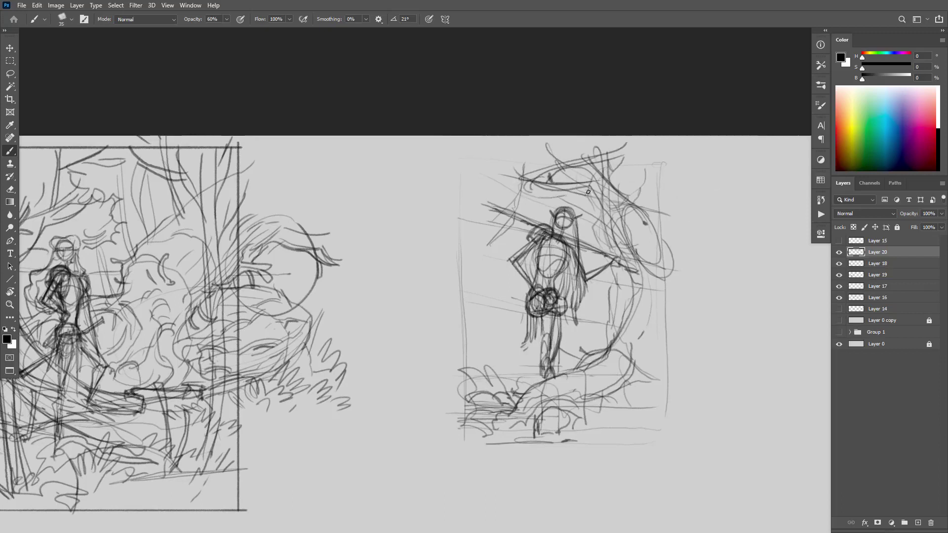
{"action": "mouse_move", "coordinate": [613, 222]}
{"action": "left_mouse_down"}
{"action": "mouse_move", "coordinate": [590, 196]}
{"action": "mouse_move", "coordinate": [563, 193]}
{"action": "left_mouse_up"}
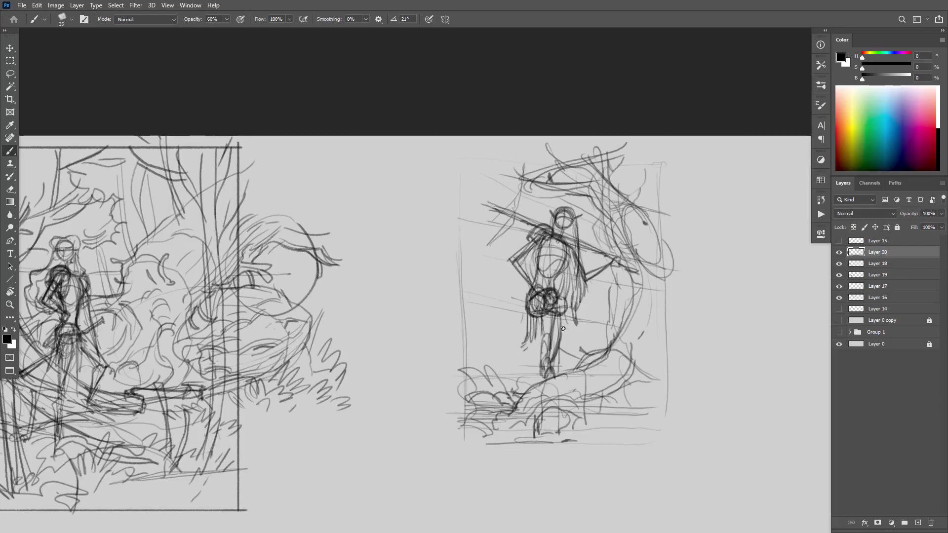
Step: Draw arched roots beneath the figure's standing spot and darken the long branch overhanging the head
{"action": "left_click_drag", "start_coordinate": [557, 317], "coordinate": [563, 354]}
{"action": "mouse_move", "coordinate": [552, 411]}
{"action": "left_mouse_down"}
{"action": "mouse_move", "coordinate": [538, 386]}
{"action": "mouse_move", "coordinate": [522, 432]}
{"action": "mouse_move", "coordinate": [613, 430]}
{"action": "mouse_move", "coordinate": [543, 390]}
{"action": "mouse_move", "coordinate": [489, 430]}
{"action": "left_mouse_up"}
{"action": "mouse_move", "coordinate": [616, 228]}
{"action": "left_mouse_down"}
{"action": "mouse_move", "coordinate": [584, 195]}
{"action": "mouse_move", "coordinate": [499, 184]}
{"action": "left_mouse_up"}
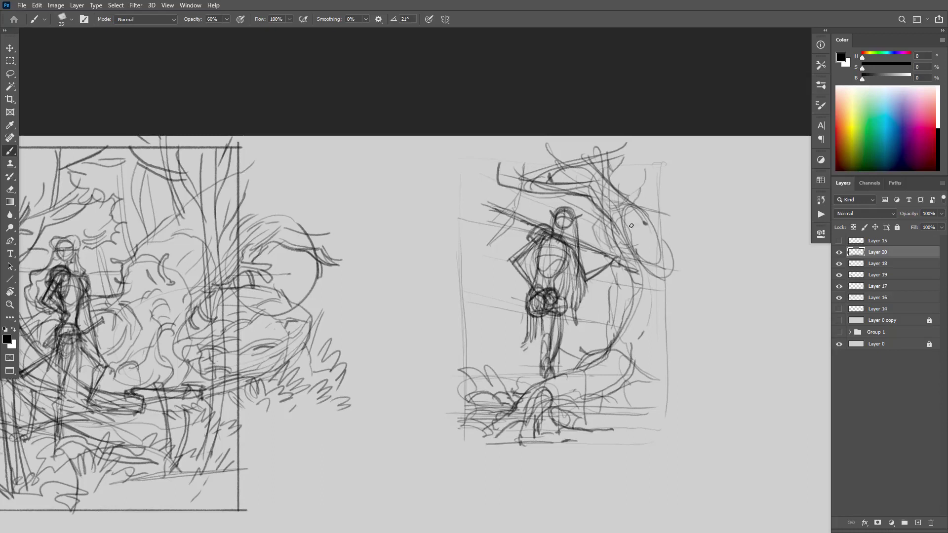
{"action": "left_click_drag", "start_coordinate": [648, 212], "coordinate": [600, 166]}
{"action": "mouse_move", "coordinate": [647, 232]}
{"action": "left_mouse_down"}
{"action": "mouse_move", "coordinate": [600, 186]}
{"action": "mouse_move", "coordinate": [513, 168]}
{"action": "left_mouse_up"}
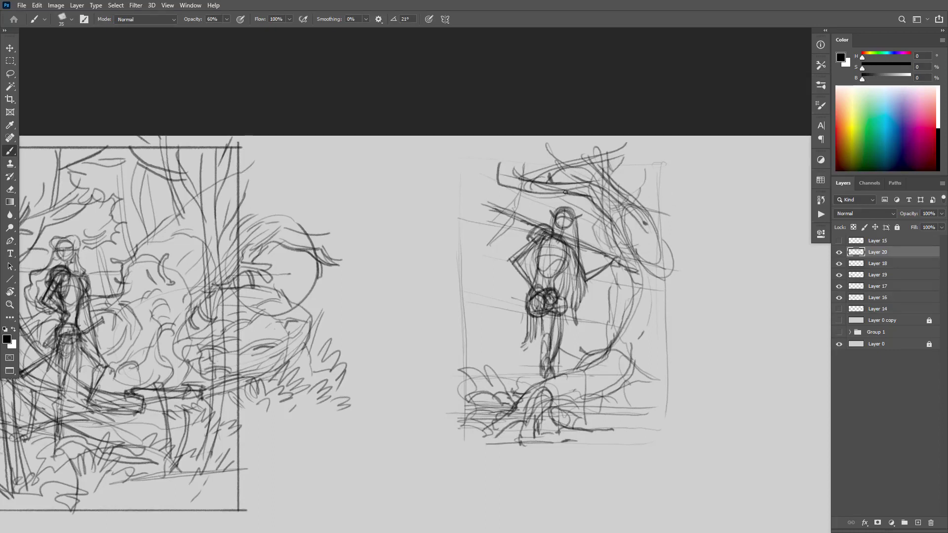
Step: Thicken the overhanging branch and add forked, curving offshoots reaching past the frame's upper edge
{"action": "mouse_move", "coordinate": [593, 191]}
{"action": "left_mouse_down"}
{"action": "mouse_move", "coordinate": [498, 179]}
{"action": "mouse_move", "coordinate": [624, 137]}
{"action": "left_mouse_up"}
{"action": "key", "text": "ctrl+z"}
{"action": "mouse_move", "coordinate": [549, 188]}
{"action": "left_mouse_down"}
{"action": "mouse_move", "coordinate": [499, 181]}
{"action": "mouse_move", "coordinate": [541, 154]}
{"action": "mouse_move", "coordinate": [545, 187]}
{"action": "mouse_move", "coordinate": [509, 170]}
{"action": "mouse_move", "coordinate": [553, 157]}
{"action": "mouse_move", "coordinate": [499, 138]}
{"action": "mouse_move", "coordinate": [546, 171]}
{"action": "mouse_move", "coordinate": [491, 184]}
{"action": "mouse_move", "coordinate": [619, 205]}
{"action": "left_mouse_up"}
{"action": "left_click_drag", "start_coordinate": [540, 156], "coordinate": [487, 139]}
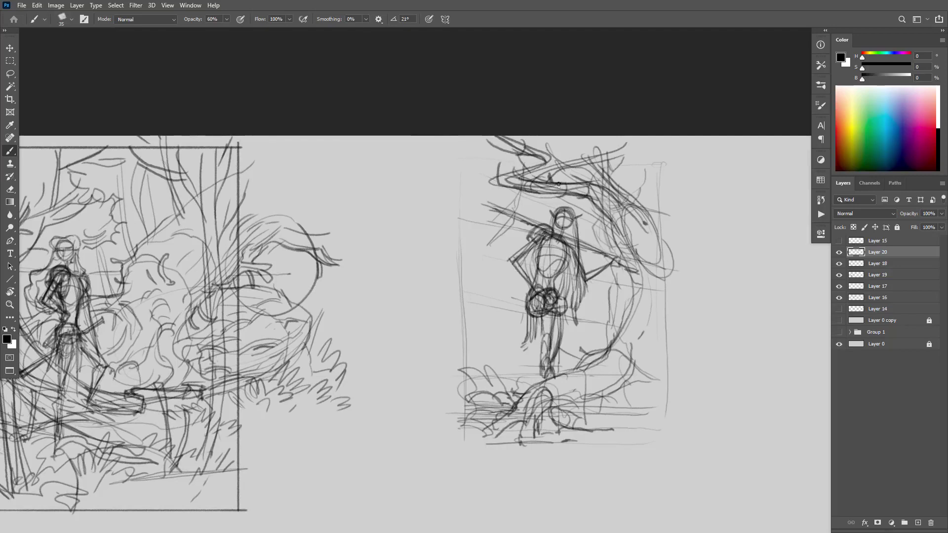
{"action": "mouse_move", "coordinate": [555, 156]}
{"action": "left_mouse_down"}
{"action": "mouse_move", "coordinate": [545, 173]}
{"action": "mouse_move", "coordinate": [491, 188]}
{"action": "mouse_move", "coordinate": [548, 168]}
{"action": "mouse_move", "coordinate": [542, 175]}
{"action": "mouse_move", "coordinate": [469, 148]}
{"action": "left_mouse_up"}
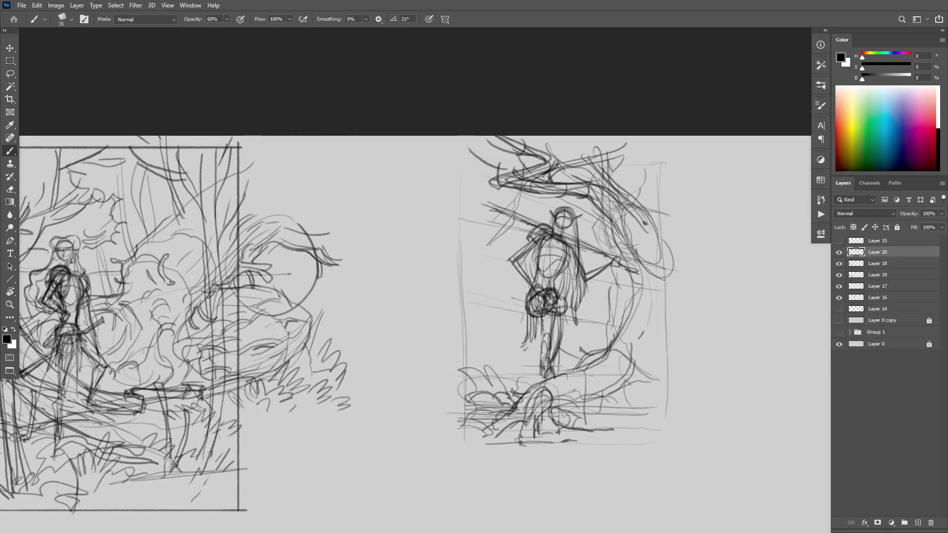
{"action": "left_click_drag", "start_coordinate": [516, 171], "coordinate": [464, 149]}
Step: Draw a landscape-format rectangular frame in the empty space beside the figure thumbnail
{"action": "scroll", "coordinate": [674, 369], "scroll_direction": "right", "scroll_amount": 5}
{"action": "left_click_drag", "start_coordinate": [602, 225], "coordinate": [602, 332]}
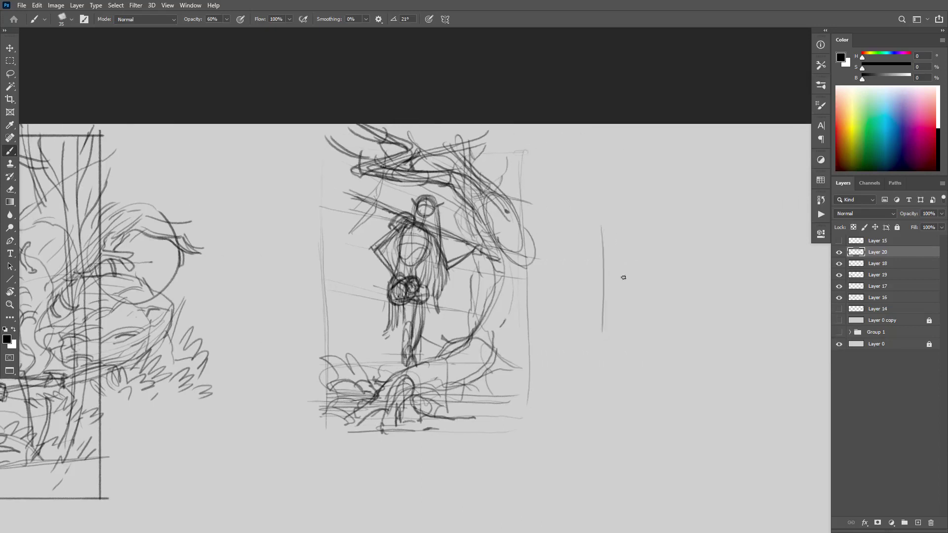
{"action": "key", "text": "ctrl+z"}
{"action": "mouse_move", "coordinate": [572, 236]}
{"action": "left_mouse_down"}
{"action": "mouse_move", "coordinate": [756, 236]}
{"action": "mouse_move", "coordinate": [581, 329]}
{"action": "mouse_move", "coordinate": [743, 330]}
{"action": "left_mouse_up"}
{"action": "left_click_drag", "start_coordinate": [754, 232], "coordinate": [757, 335]}
{"action": "scroll", "coordinate": [703, 334], "scroll_direction": "up", "scroll_amount": 2}
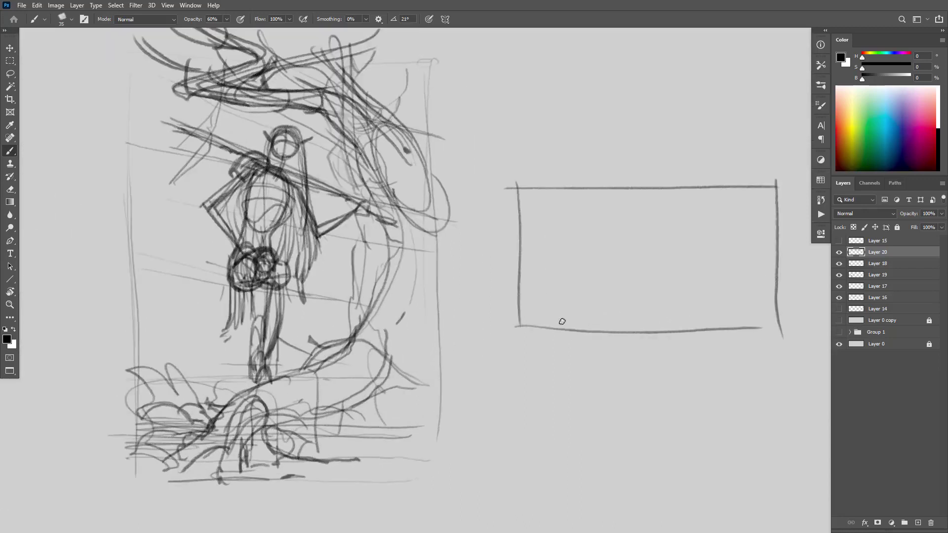
{"action": "mouse_move", "coordinate": [561, 323]}
{"action": "left_mouse_down"}
{"action": "mouse_move", "coordinate": [780, 318]}
{"action": "mouse_move", "coordinate": [521, 327]}
{"action": "left_mouse_up"}
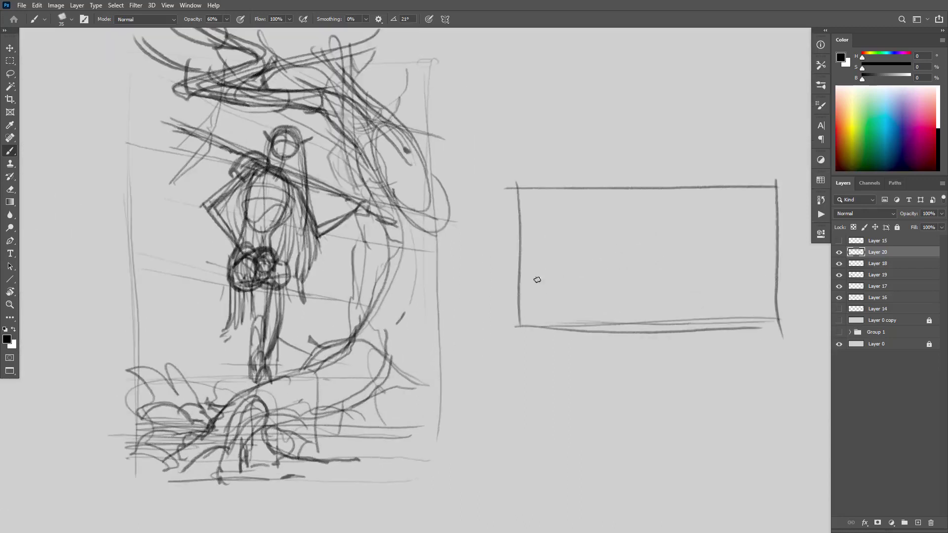
Step: Sketch a broad curved hill inside the rectangular frame with a spired castle silhouette on top and shrubs along its slopes
{"action": "left_click_drag", "start_coordinate": [561, 276], "coordinate": [744, 268]}
{"action": "mouse_move", "coordinate": [640, 251]}
{"action": "left_mouse_down"}
{"action": "mouse_move", "coordinate": [639, 219]}
{"action": "mouse_move", "coordinate": [662, 201]}
{"action": "mouse_move", "coordinate": [686, 213]}
{"action": "mouse_move", "coordinate": [692, 253]}
{"action": "left_mouse_up"}
{"action": "left_click_drag", "start_coordinate": [642, 241], "coordinate": [582, 271]}
{"action": "mouse_move", "coordinate": [719, 256]}
{"action": "left_mouse_down"}
{"action": "mouse_move", "coordinate": [769, 269]}
{"action": "mouse_move", "coordinate": [525, 298]}
{"action": "mouse_move", "coordinate": [780, 276]}
{"action": "left_mouse_up"}
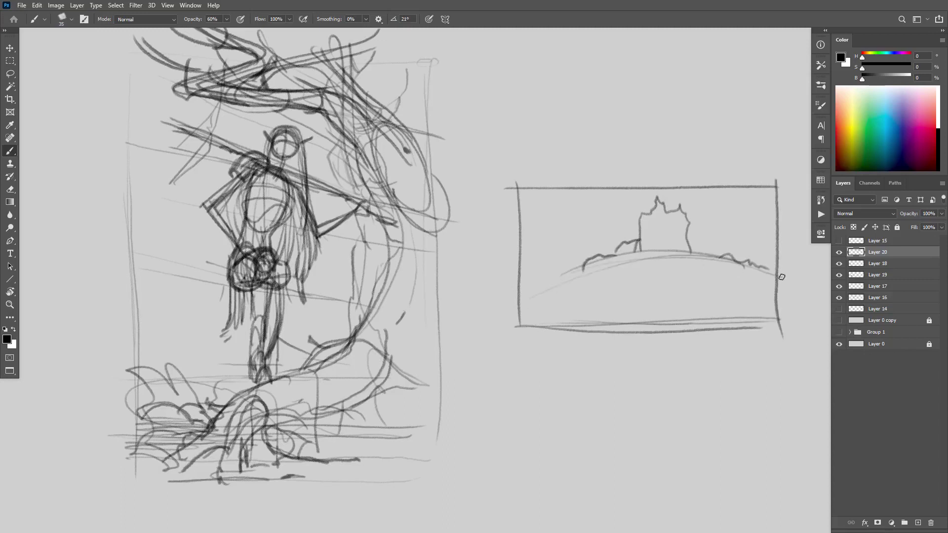
Step: Add rolling side hills, rounded background shapes behind the castle, and a horizon line across the frame
{"action": "mouse_move", "coordinate": [582, 265]}
{"action": "left_mouse_down"}
{"action": "mouse_move", "coordinate": [546, 270]}
{"action": "mouse_move", "coordinate": [606, 266]}
{"action": "left_mouse_up"}
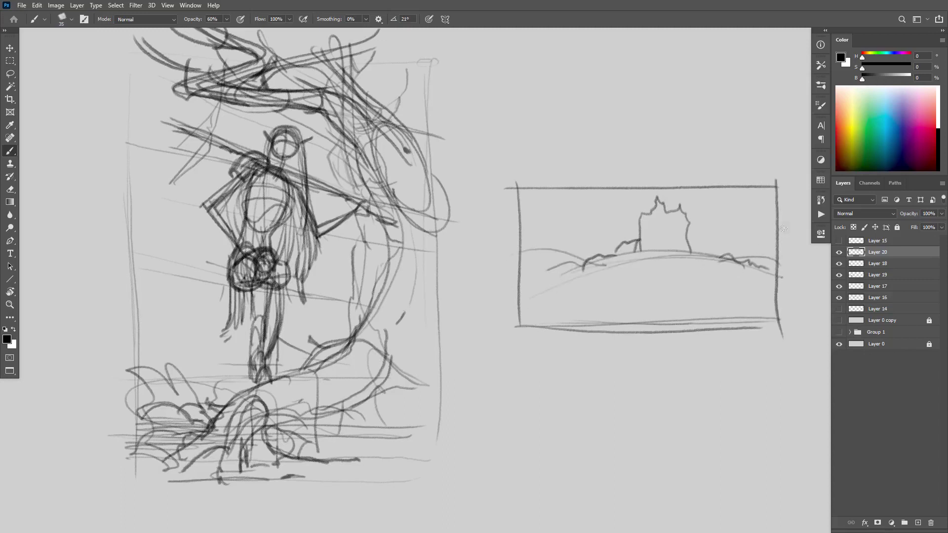
{"action": "left_click_drag", "start_coordinate": [783, 230], "coordinate": [711, 219]}
{"action": "left_click_drag", "start_coordinate": [642, 214], "coordinate": [602, 227]}
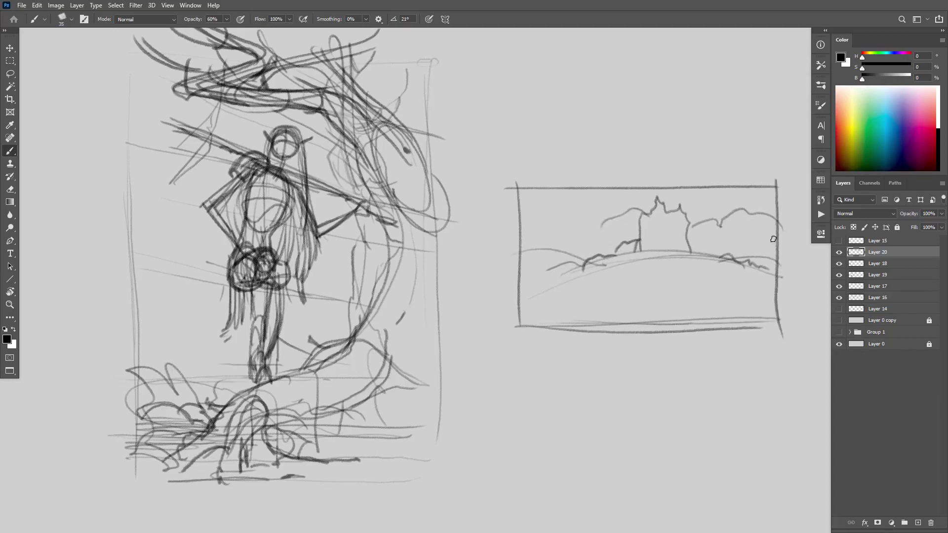
{"action": "left_click_drag", "start_coordinate": [790, 239], "coordinate": [521, 240]}
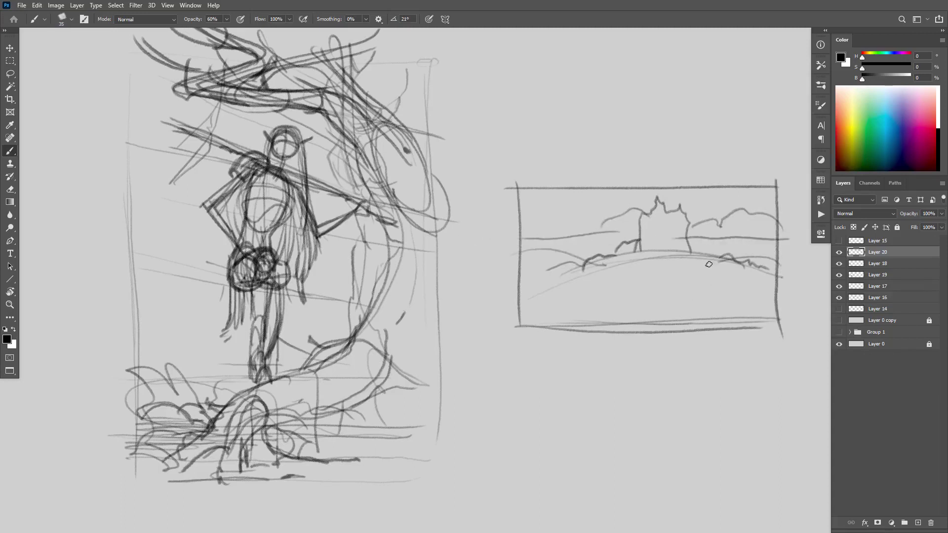
Step: Draw a path descending from the castle with bushes, overlapping foreground hills, and the path's curved continuation at the frame's base
{"action": "mouse_move", "coordinate": [676, 259]}
{"action": "left_mouse_down"}
{"action": "mouse_move", "coordinate": [662, 249]}
{"action": "mouse_move", "coordinate": [637, 258]}
{"action": "mouse_move", "coordinate": [615, 292]}
{"action": "mouse_move", "coordinate": [608, 273]}
{"action": "mouse_move", "coordinate": [602, 293]}
{"action": "mouse_move", "coordinate": [650, 285]}
{"action": "left_mouse_up"}
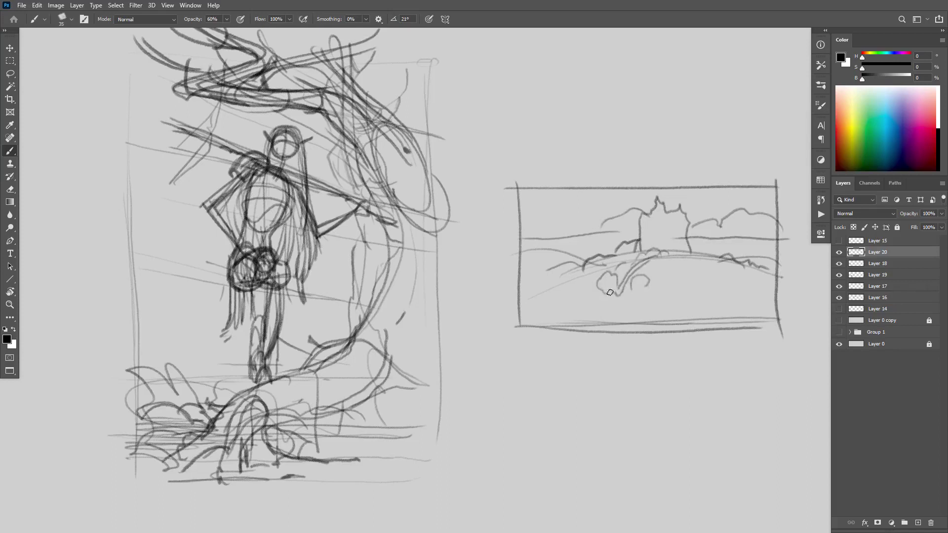
{"action": "mouse_move", "coordinate": [531, 295]}
{"action": "left_mouse_down"}
{"action": "mouse_move", "coordinate": [711, 326]}
{"action": "mouse_move", "coordinate": [700, 314]}
{"action": "left_mouse_up"}
{"action": "left_click_drag", "start_coordinate": [771, 301], "coordinate": [628, 302]}
{"action": "left_click_drag", "start_coordinate": [693, 292], "coordinate": [718, 328]}
{"action": "left_click_drag", "start_coordinate": [660, 309], "coordinate": [628, 327]}
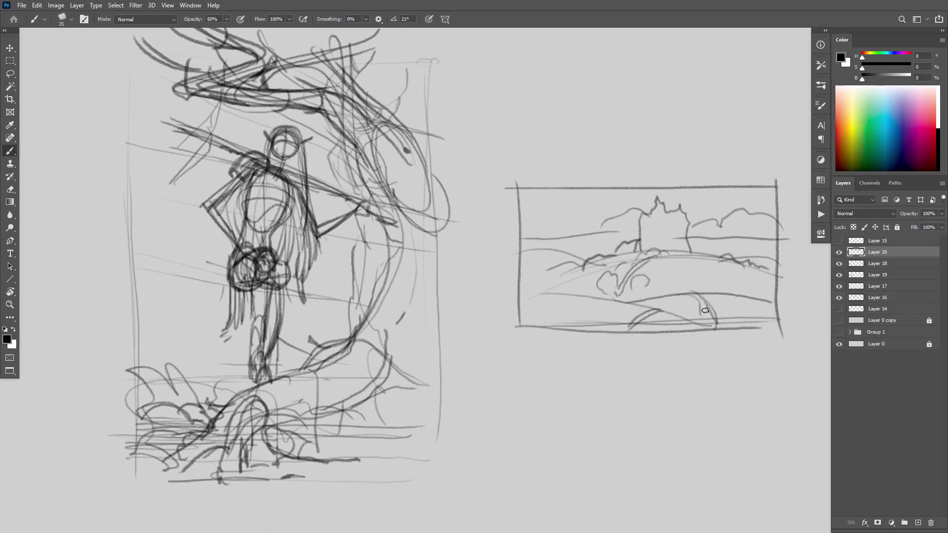
Step: Sketch rounded bushes along the castle thumbnail's foreground hills and darken the winding path from the castle to the frame's base
{"action": "mouse_move", "coordinate": [734, 318]}
{"action": "left_mouse_down"}
{"action": "mouse_move", "coordinate": [731, 286]}
{"action": "mouse_move", "coordinate": [709, 296]}
{"action": "mouse_move", "coordinate": [532, 297]}
{"action": "left_mouse_up"}
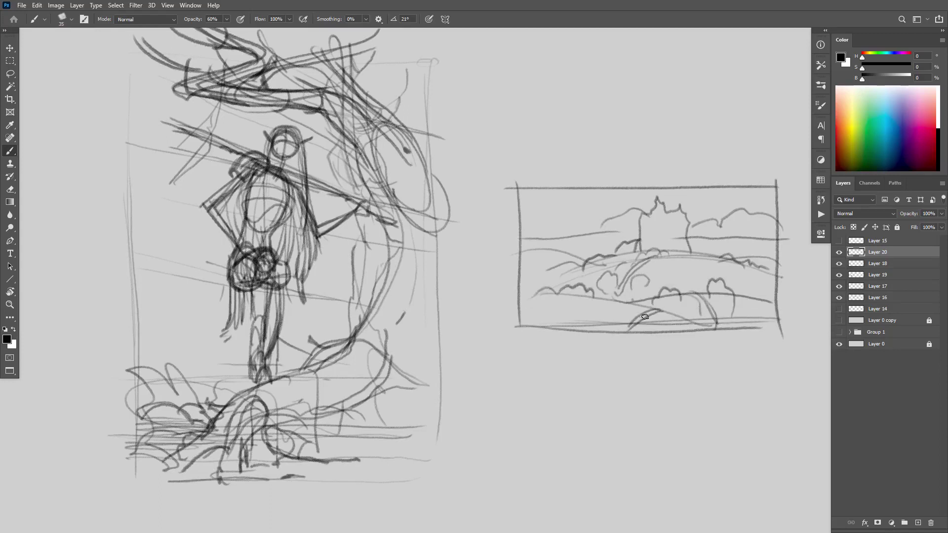
{"action": "mouse_move", "coordinate": [633, 307]}
{"action": "left_mouse_down"}
{"action": "mouse_move", "coordinate": [603, 294]}
{"action": "mouse_move", "coordinate": [596, 312]}
{"action": "left_mouse_up"}
{"action": "left_click_drag", "start_coordinate": [626, 302], "coordinate": [623, 325]}
{"action": "mouse_move", "coordinate": [661, 254]}
{"action": "left_mouse_down"}
{"action": "mouse_move", "coordinate": [614, 300]}
{"action": "mouse_move", "coordinate": [628, 335]}
{"action": "left_mouse_up"}
{"action": "left_click_drag", "start_coordinate": [672, 313], "coordinate": [649, 324]}
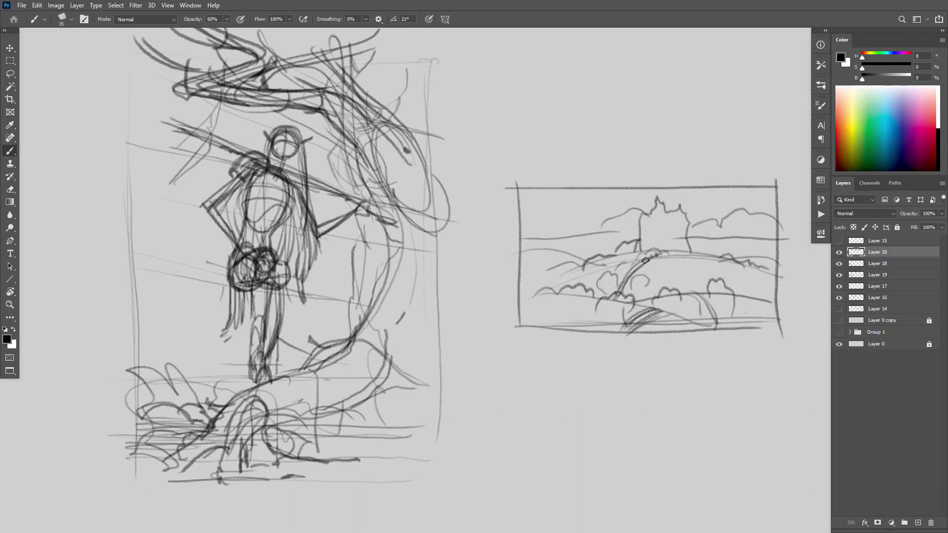
{"action": "left_click_drag", "start_coordinate": [645, 261], "coordinate": [616, 294]}
{"action": "mouse_move", "coordinate": [711, 299]}
{"action": "left_mouse_down"}
{"action": "mouse_move", "coordinate": [707, 312]}
{"action": "mouse_move", "coordinate": [632, 321]}
{"action": "mouse_move", "coordinate": [708, 305]}
{"action": "mouse_move", "coordinate": [661, 291]}
{"action": "left_mouse_up"}
{"action": "left_click_drag", "start_coordinate": [659, 293], "coordinate": [618, 296]}
{"action": "left_click_drag", "start_coordinate": [654, 261], "coordinate": [620, 289]}
{"action": "left_click_drag", "start_coordinate": [618, 277], "coordinate": [635, 293]}
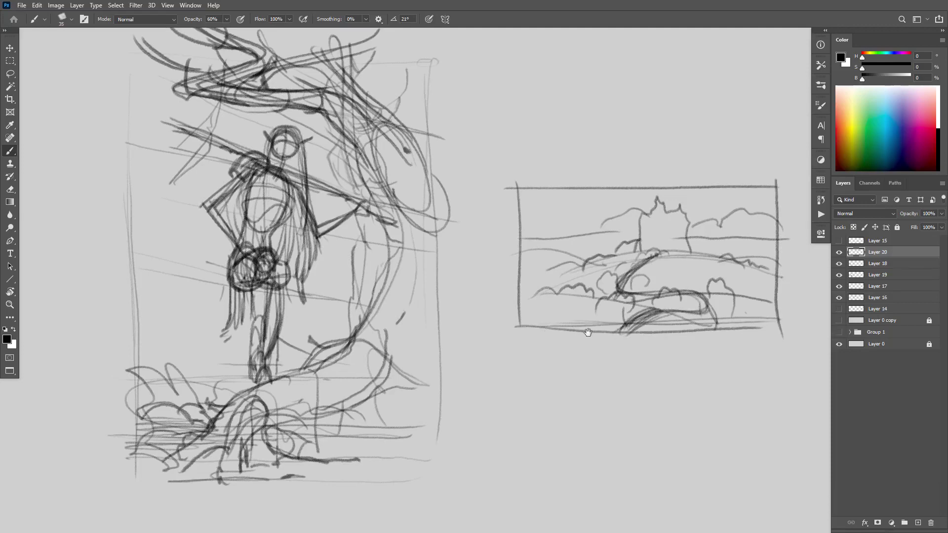
Step: Select the castle thumbnail with a rectangular marquee and move it farther right of the figure thumbnail, leaving nothing selected
{"action": "scroll", "coordinate": [588, 333], "scroll_direction": "down", "scroll_amount": 6}
{"action": "scroll", "coordinate": [636, 353], "scroll_direction": "up", "scroll_amount": 1}
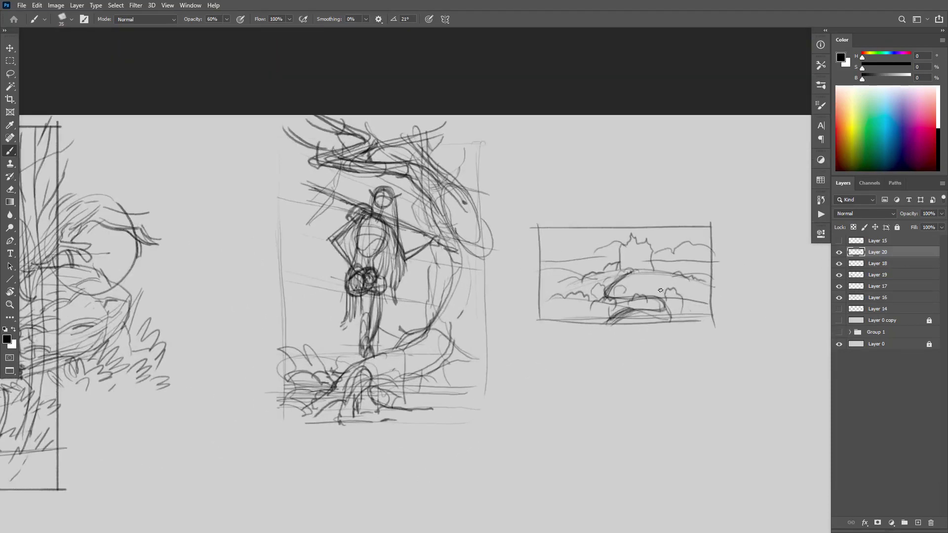
{"action": "key", "text": "m"}
{"action": "mouse_move", "coordinate": [526, 203]}
{"action": "left_mouse_down"}
{"action": "mouse_move", "coordinate": [682, 351]}
{"action": "mouse_move", "coordinate": [747, 357]}
{"action": "mouse_move", "coordinate": [739, 353]}
{"action": "left_mouse_up"}
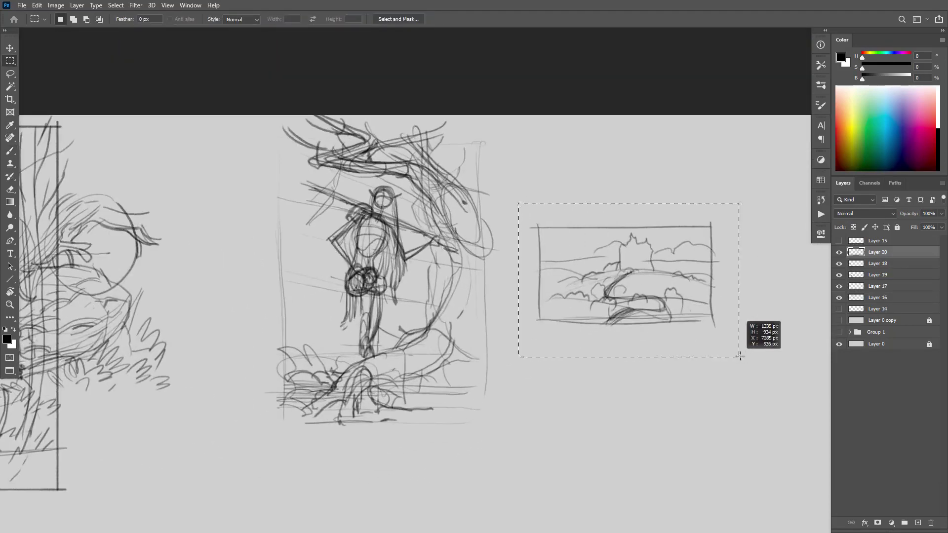
{"action": "left_click_drag", "start_coordinate": [660, 330], "coordinate": [702, 266]}
{"action": "key", "text": "ctrl+d"}
{"action": "key", "text": "b"}
{"action": "left_click_drag", "start_coordinate": [495, 268], "coordinate": [672, 335]}
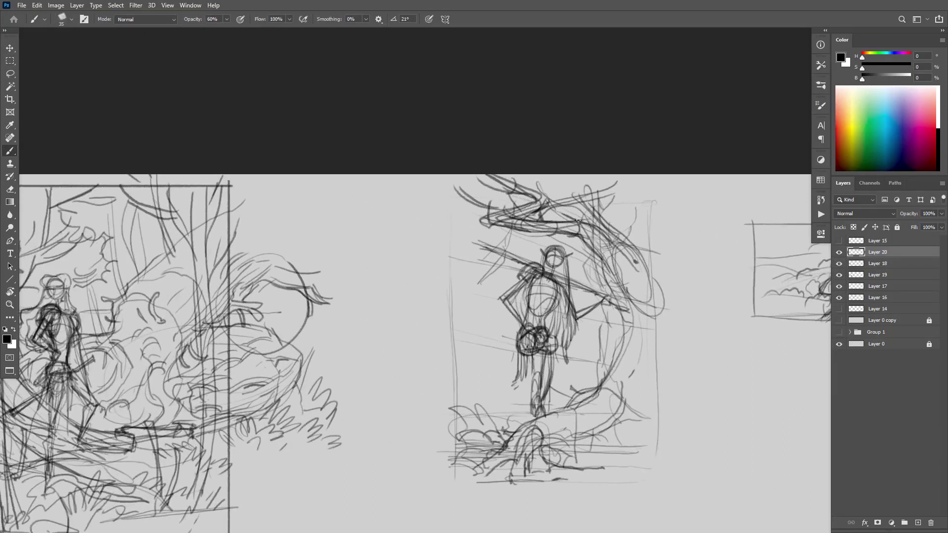
Step: Darken the overhanging branch in the figure thumbnail, and lasso the whole thumbnail to move it lower on the canvas
{"action": "mouse_move", "coordinate": [510, 223]}
{"action": "left_mouse_down"}
{"action": "mouse_move", "coordinate": [565, 209]}
{"action": "mouse_move", "coordinate": [550, 184]}
{"action": "mouse_move", "coordinate": [534, 199]}
{"action": "mouse_move", "coordinate": [545, 213]}
{"action": "mouse_move", "coordinate": [559, 189]}
{"action": "left_mouse_up"}
{"action": "mouse_move", "coordinate": [596, 222]}
{"action": "left_mouse_down"}
{"action": "mouse_move", "coordinate": [487, 206]}
{"action": "mouse_move", "coordinate": [483, 217]}
{"action": "mouse_move", "coordinate": [547, 187]}
{"action": "mouse_move", "coordinate": [518, 177]}
{"action": "mouse_move", "coordinate": [530, 171]}
{"action": "mouse_move", "coordinate": [495, 166]}
{"action": "mouse_move", "coordinate": [562, 187]}
{"action": "mouse_move", "coordinate": [486, 222]}
{"action": "mouse_move", "coordinate": [549, 226]}
{"action": "mouse_move", "coordinate": [611, 252]}
{"action": "mouse_move", "coordinate": [618, 280]}
{"action": "left_mouse_up"}
{"action": "key", "text": "l"}
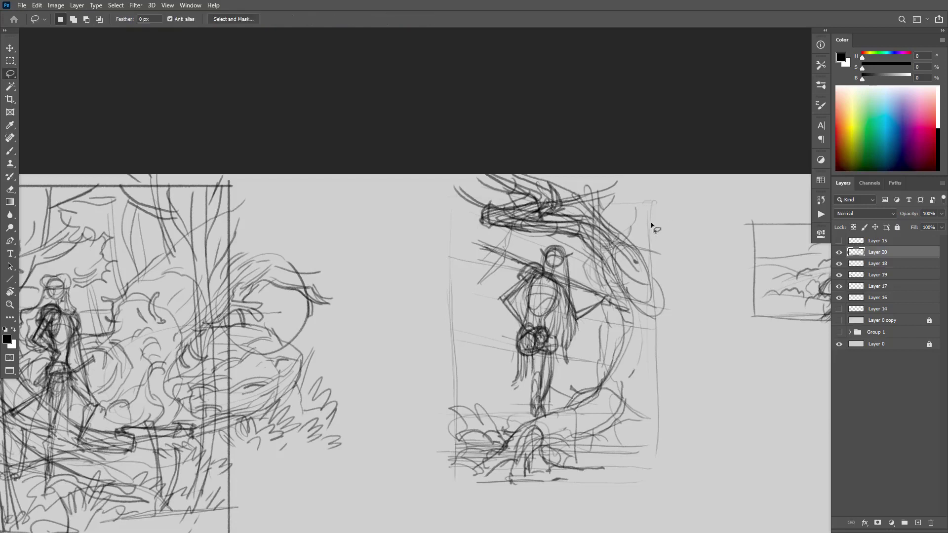
{"action": "mouse_move", "coordinate": [657, 227]}
{"action": "left_mouse_down"}
{"action": "mouse_move", "coordinate": [647, 246]}
{"action": "mouse_move", "coordinate": [605, 249]}
{"action": "mouse_move", "coordinate": [589, 267]}
{"action": "mouse_move", "coordinate": [576, 247]}
{"action": "mouse_move", "coordinate": [480, 228]}
{"action": "mouse_move", "coordinate": [446, 167]}
{"action": "mouse_move", "coordinate": [622, 169]}
{"action": "mouse_move", "coordinate": [699, 233]}
{"action": "left_mouse_up"}
{"action": "mouse_move", "coordinate": [684, 200]}
{"action": "left_mouse_down"}
{"action": "mouse_move", "coordinate": [415, 271]}
{"action": "mouse_move", "coordinate": [688, 490]}
{"action": "mouse_move", "coordinate": [669, 341]}
{"action": "mouse_move", "coordinate": [610, 301]}
{"action": "mouse_move", "coordinate": [604, 320]}
{"action": "mouse_move", "coordinate": [619, 357]}
{"action": "left_mouse_up"}
{"action": "key", "text": "ctrl+d"}
{"action": "key", "text": "b"}
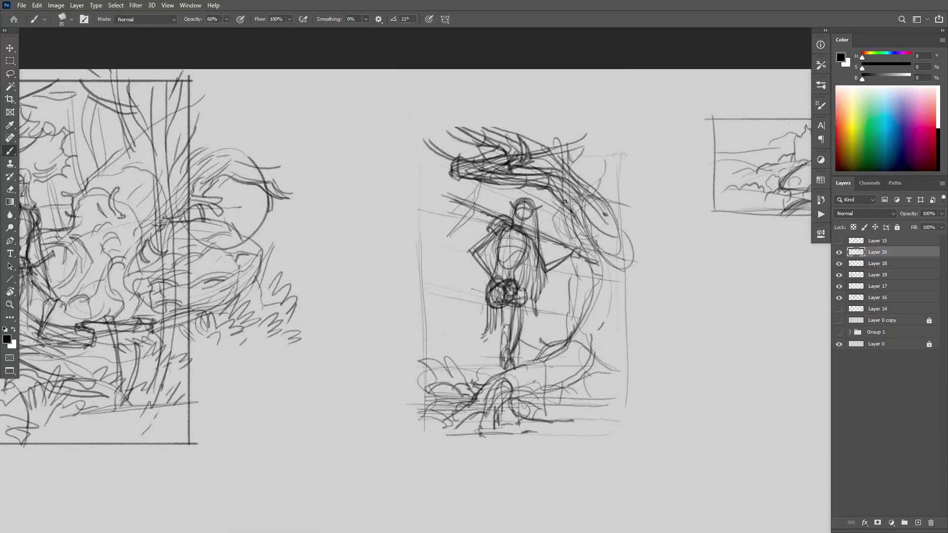
Step: Partly erase the overhanging branch above the figure and redraw its curved contours and twig ends
{"action": "mouse_move", "coordinate": [565, 201]}
{"action": "left_mouse_down"}
{"action": "mouse_move", "coordinate": [473, 174]}
{"action": "mouse_move", "coordinate": [494, 160]}
{"action": "mouse_move", "coordinate": [472, 178]}
{"action": "mouse_move", "coordinate": [447, 166]}
{"action": "mouse_move", "coordinate": [531, 148]}
{"action": "mouse_move", "coordinate": [550, 175]}
{"action": "mouse_move", "coordinate": [457, 170]}
{"action": "left_mouse_up"}
{"action": "key", "text": "e"}
{"action": "key", "text": "b"}
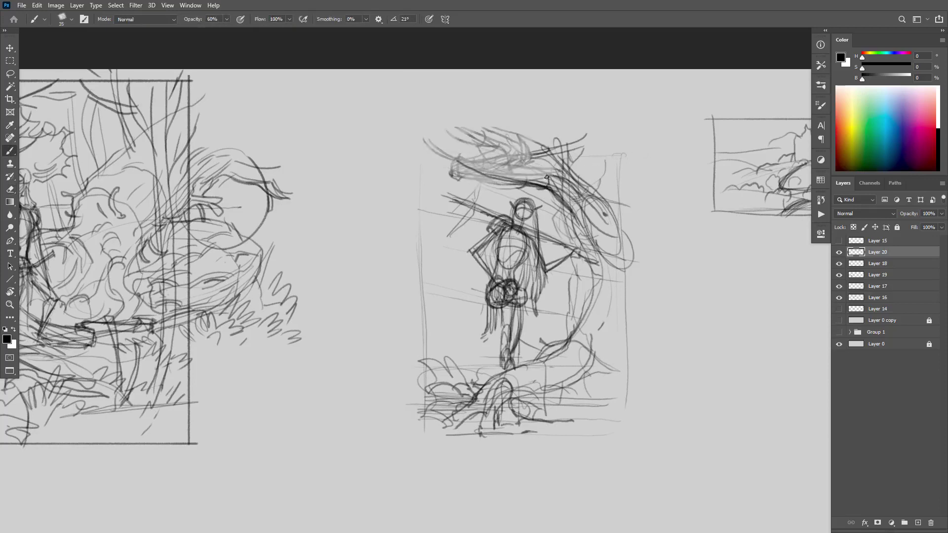
{"action": "mouse_move", "coordinate": [528, 185]}
{"action": "left_mouse_down"}
{"action": "mouse_move", "coordinate": [455, 163]}
{"action": "mouse_move", "coordinate": [486, 148]}
{"action": "mouse_move", "coordinate": [471, 166]}
{"action": "mouse_move", "coordinate": [527, 144]}
{"action": "left_mouse_up"}
{"action": "mouse_move", "coordinate": [457, 155]}
{"action": "left_mouse_down"}
{"action": "mouse_move", "coordinate": [518, 126]}
{"action": "mouse_move", "coordinate": [479, 171]}
{"action": "left_mouse_up"}
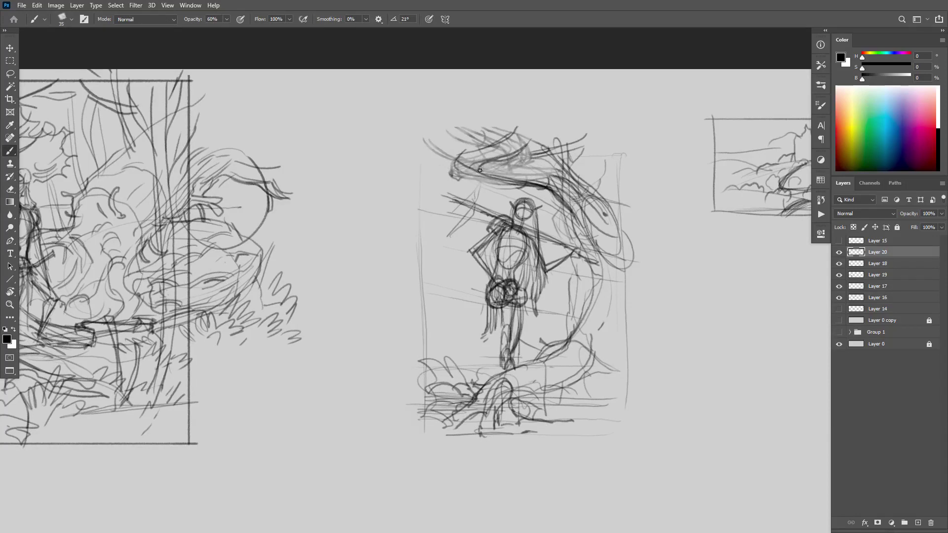
{"action": "left_click_drag", "start_coordinate": [545, 159], "coordinate": [490, 173]}
{"action": "left_click_drag", "start_coordinate": [559, 183], "coordinate": [572, 199]}
{"action": "mouse_move", "coordinate": [534, 152]}
{"action": "left_mouse_down"}
{"action": "mouse_move", "coordinate": [582, 193]}
{"action": "mouse_move", "coordinate": [516, 149]}
{"action": "left_mouse_up"}
{"action": "mouse_move", "coordinate": [469, 130]}
{"action": "left_mouse_down"}
{"action": "mouse_move", "coordinate": [492, 146]}
{"action": "mouse_move", "coordinate": [442, 181]}
{"action": "mouse_move", "coordinate": [419, 141]}
{"action": "mouse_move", "coordinate": [451, 157]}
{"action": "left_mouse_up"}
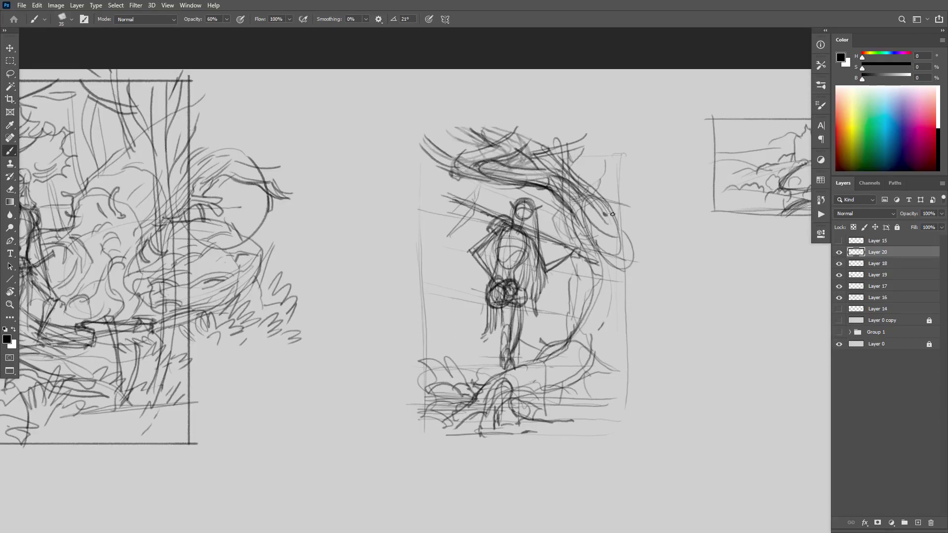
Step: Add curved cross-contour strokes to the upper trunk and loose strokes beside its lower part and along the ground
{"action": "mouse_move", "coordinate": [610, 213]}
{"action": "left_mouse_down"}
{"action": "mouse_move", "coordinate": [585, 151]}
{"action": "mouse_move", "coordinate": [605, 174]}
{"action": "mouse_move", "coordinate": [594, 145]}
{"action": "mouse_move", "coordinate": [609, 176]}
{"action": "mouse_move", "coordinate": [618, 155]}
{"action": "mouse_move", "coordinate": [590, 164]}
{"action": "left_mouse_up"}
{"action": "mouse_move", "coordinate": [600, 161]}
{"action": "left_mouse_down"}
{"action": "mouse_move", "coordinate": [570, 191]}
{"action": "mouse_move", "coordinate": [580, 210]}
{"action": "mouse_move", "coordinate": [599, 182]}
{"action": "mouse_move", "coordinate": [572, 219]}
{"action": "left_mouse_up"}
{"action": "left_click_drag", "start_coordinate": [624, 197], "coordinate": [589, 222]}
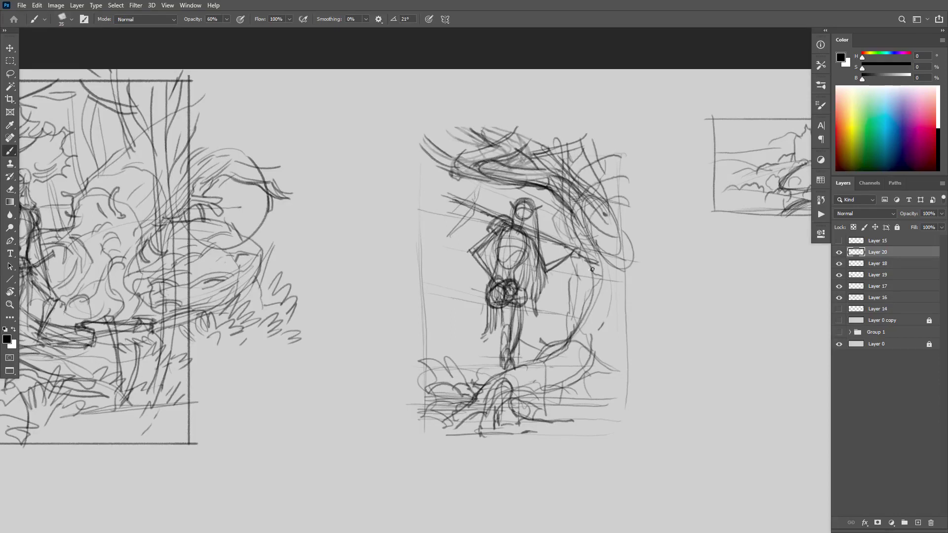
{"action": "mouse_move", "coordinate": [610, 295]}
{"action": "left_mouse_down"}
{"action": "mouse_move", "coordinate": [641, 319]}
{"action": "mouse_move", "coordinate": [626, 334]}
{"action": "left_mouse_up"}
{"action": "mouse_move", "coordinate": [501, 421]}
{"action": "left_mouse_down"}
{"action": "mouse_move", "coordinate": [521, 431]}
{"action": "mouse_move", "coordinate": [603, 419]}
{"action": "left_mouse_up"}
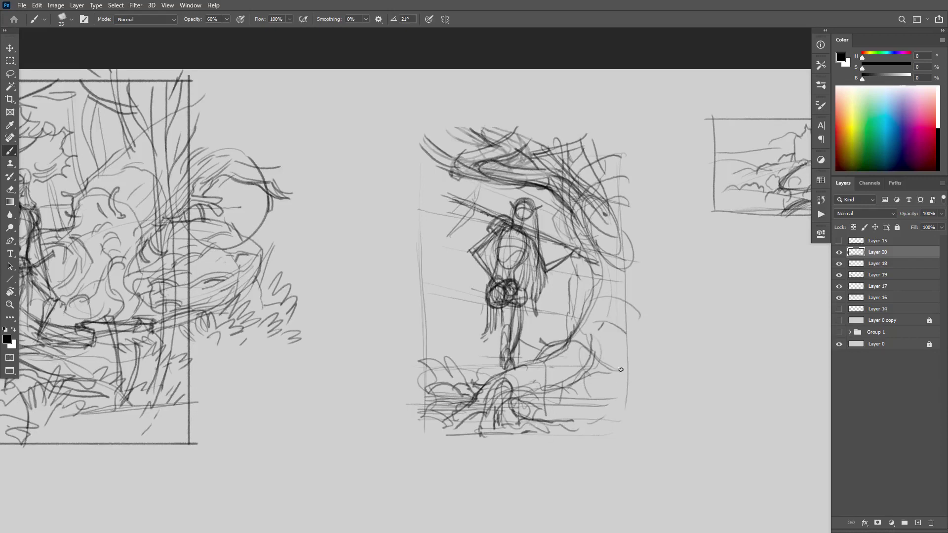
{"action": "left_click_drag", "start_coordinate": [622, 139], "coordinate": [571, 168]}
{"action": "left_click_drag", "start_coordinate": [536, 245], "coordinate": [641, 217]}
{"action": "key", "text": "ctrl+z"}
{"action": "key", "text": "ctrl+z"}
Step: Sketch strokes around the lower trunk and faint vertical and diagonal background lines behind the figure
{"action": "left_click_drag", "start_coordinate": [502, 384], "coordinate": [563, 382]}
{"action": "key", "text": "ctrl+z"}
{"action": "left_click_drag", "start_coordinate": [538, 357], "coordinate": [626, 322]}
{"action": "left_click_drag", "start_coordinate": [445, 384], "coordinate": [563, 254]}
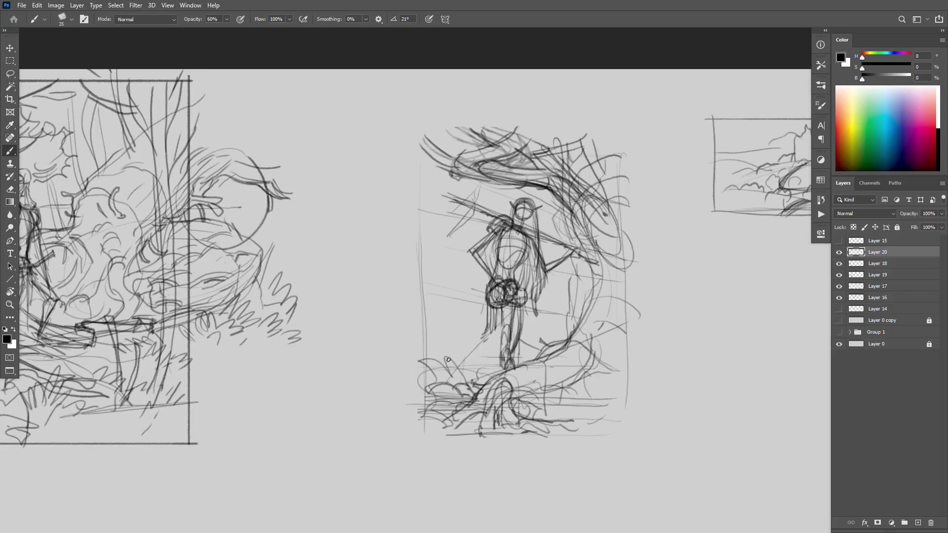
{"action": "mouse_move", "coordinate": [449, 360]}
{"action": "left_mouse_down"}
{"action": "mouse_move", "coordinate": [503, 253]}
{"action": "mouse_move", "coordinate": [441, 359]}
{"action": "mouse_move", "coordinate": [537, 121]}
{"action": "left_mouse_up"}
{"action": "left_click_drag", "start_coordinate": [535, 159], "coordinate": [543, 257]}
{"action": "left_click_drag", "start_coordinate": [470, 176], "coordinate": [465, 346]}
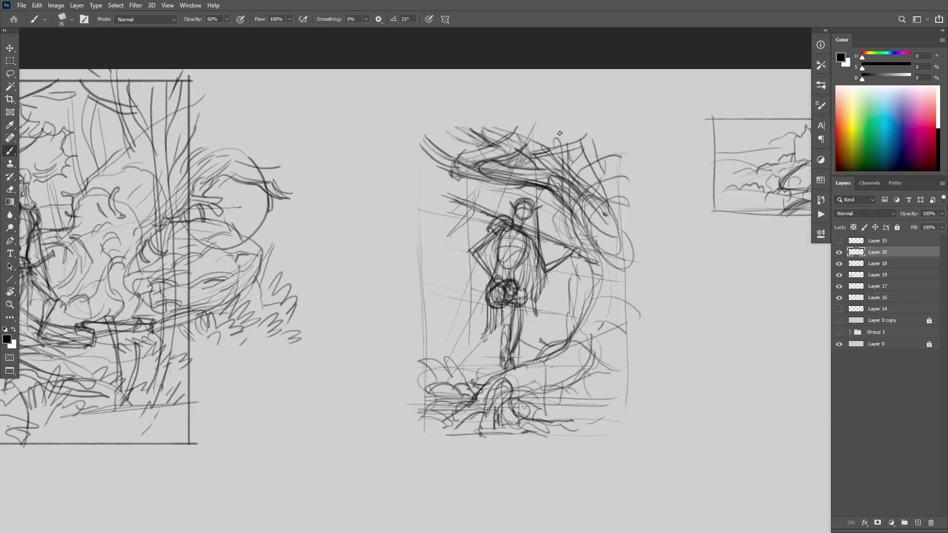
Step: Draw a forked limb on the right of the overhanging branch and upward-curving twigs at its left end
{"action": "mouse_move", "coordinate": [544, 160]}
{"action": "left_mouse_down"}
{"action": "mouse_move", "coordinate": [580, 146]}
{"action": "mouse_move", "coordinate": [553, 179]}
{"action": "mouse_move", "coordinate": [543, 171]}
{"action": "mouse_move", "coordinate": [594, 143]}
{"action": "left_mouse_up"}
{"action": "key", "text": "ctrl+z"}
{"action": "mouse_move", "coordinate": [542, 171]}
{"action": "left_mouse_down"}
{"action": "mouse_move", "coordinate": [557, 144]}
{"action": "mouse_move", "coordinate": [588, 125]}
{"action": "mouse_move", "coordinate": [531, 172]}
{"action": "mouse_move", "coordinate": [549, 162]}
{"action": "mouse_move", "coordinate": [553, 176]}
{"action": "mouse_move", "coordinate": [601, 129]}
{"action": "left_mouse_up"}
{"action": "mouse_move", "coordinate": [503, 175]}
{"action": "left_mouse_down"}
{"action": "mouse_move", "coordinate": [474, 171]}
{"action": "mouse_move", "coordinate": [469, 149]}
{"action": "left_mouse_up"}
{"action": "mouse_move", "coordinate": [435, 118]}
{"action": "left_mouse_down"}
{"action": "mouse_move", "coordinate": [461, 153]}
{"action": "mouse_move", "coordinate": [438, 97]}
{"action": "left_mouse_up"}
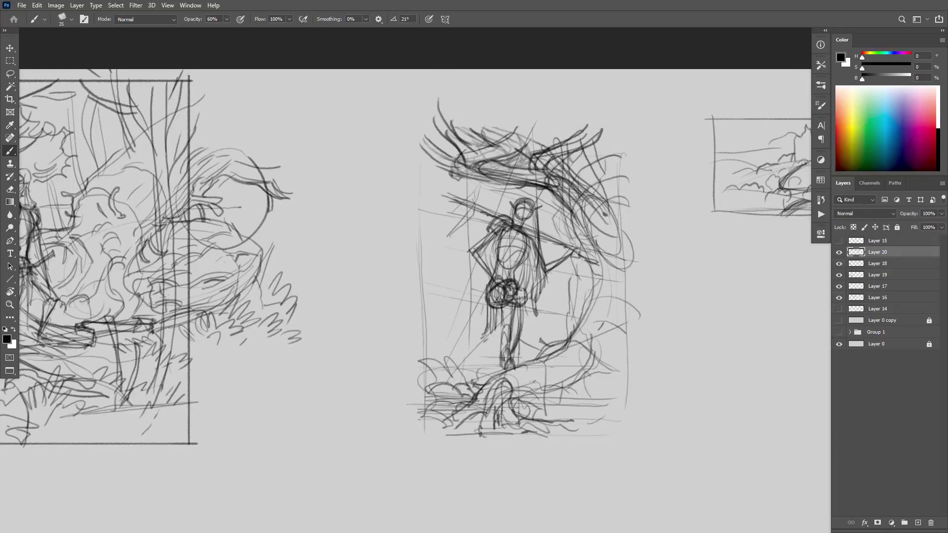
Step: Extend the tree's branches in long curving strokes well beyond both sides of the figure thumbnail's frame
{"action": "mouse_move", "coordinate": [469, 174]}
{"action": "left_mouse_down"}
{"action": "mouse_move", "coordinate": [446, 170]}
{"action": "mouse_move", "coordinate": [407, 138]}
{"action": "left_mouse_up"}
{"action": "mouse_move", "coordinate": [583, 148]}
{"action": "left_mouse_down"}
{"action": "mouse_move", "coordinate": [640, 118]}
{"action": "mouse_move", "coordinate": [647, 127]}
{"action": "mouse_move", "coordinate": [661, 119]}
{"action": "left_mouse_up"}
{"action": "left_click_drag", "start_coordinate": [592, 131], "coordinate": [666, 99]}
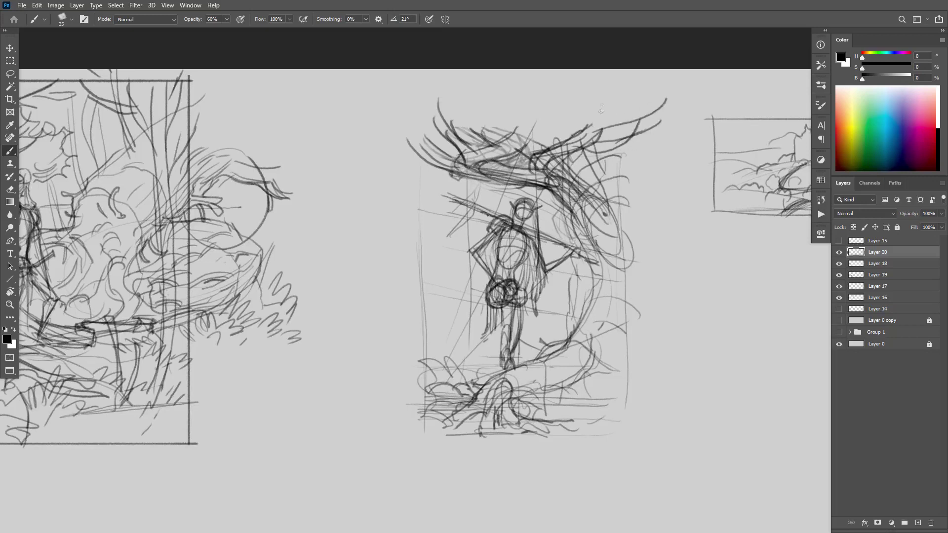
{"action": "mouse_move", "coordinate": [601, 105]}
{"action": "left_mouse_down"}
{"action": "mouse_move", "coordinate": [588, 123]}
{"action": "mouse_move", "coordinate": [561, 108]}
{"action": "mouse_move", "coordinate": [655, 78]}
{"action": "mouse_move", "coordinate": [587, 129]}
{"action": "mouse_move", "coordinate": [643, 131]}
{"action": "mouse_move", "coordinate": [707, 97]}
{"action": "mouse_move", "coordinate": [654, 111]}
{"action": "left_mouse_up"}
{"action": "mouse_move", "coordinate": [481, 165]}
{"action": "left_mouse_down"}
{"action": "mouse_move", "coordinate": [442, 154]}
{"action": "mouse_move", "coordinate": [383, 123]}
{"action": "left_mouse_up"}
{"action": "left_click_drag", "start_coordinate": [467, 140], "coordinate": [384, 103]}
{"action": "left_click_drag", "start_coordinate": [410, 138], "coordinate": [335, 115]}
{"action": "mouse_move", "coordinate": [398, 108]}
{"action": "left_mouse_down"}
{"action": "mouse_move", "coordinate": [355, 111]}
{"action": "mouse_move", "coordinate": [319, 96]}
{"action": "left_mouse_up"}
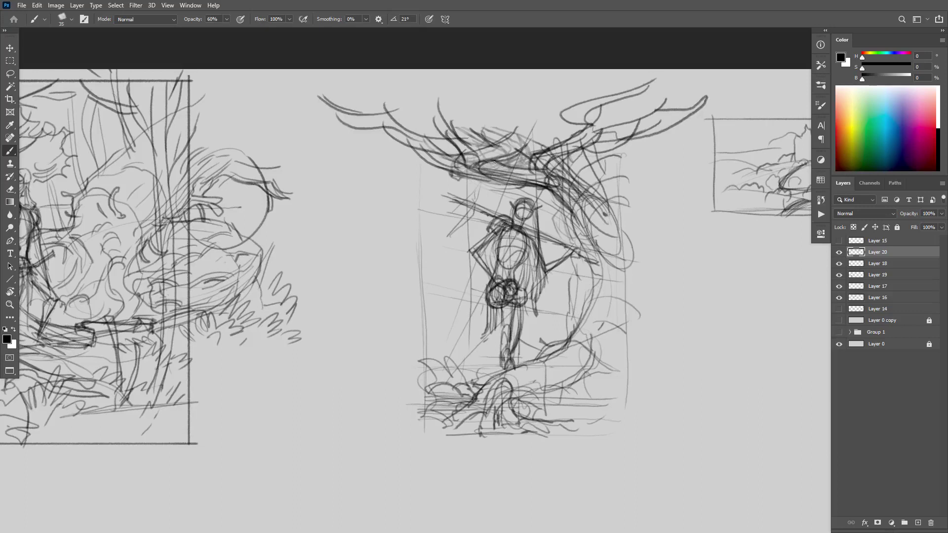
Step: Draw upward-forking branches in the middle of the crown and a light, nearly horizontal line across its top
{"action": "mouse_move", "coordinate": [457, 168]}
{"action": "left_mouse_down"}
{"action": "mouse_move", "coordinate": [516, 152]}
{"action": "mouse_move", "coordinate": [454, 161]}
{"action": "mouse_move", "coordinate": [506, 139]}
{"action": "mouse_move", "coordinate": [501, 152]}
{"action": "mouse_move", "coordinate": [514, 150]}
{"action": "mouse_move", "coordinate": [521, 127]}
{"action": "left_mouse_up"}
{"action": "mouse_move", "coordinate": [520, 143]}
{"action": "left_mouse_down"}
{"action": "mouse_move", "coordinate": [521, 121]}
{"action": "mouse_move", "coordinate": [506, 146]}
{"action": "left_mouse_up"}
{"action": "mouse_move", "coordinate": [471, 110]}
{"action": "left_mouse_down"}
{"action": "mouse_move", "coordinate": [514, 144]}
{"action": "mouse_move", "coordinate": [513, 129]}
{"action": "left_mouse_up"}
{"action": "left_click_drag", "start_coordinate": [468, 84], "coordinate": [501, 122]}
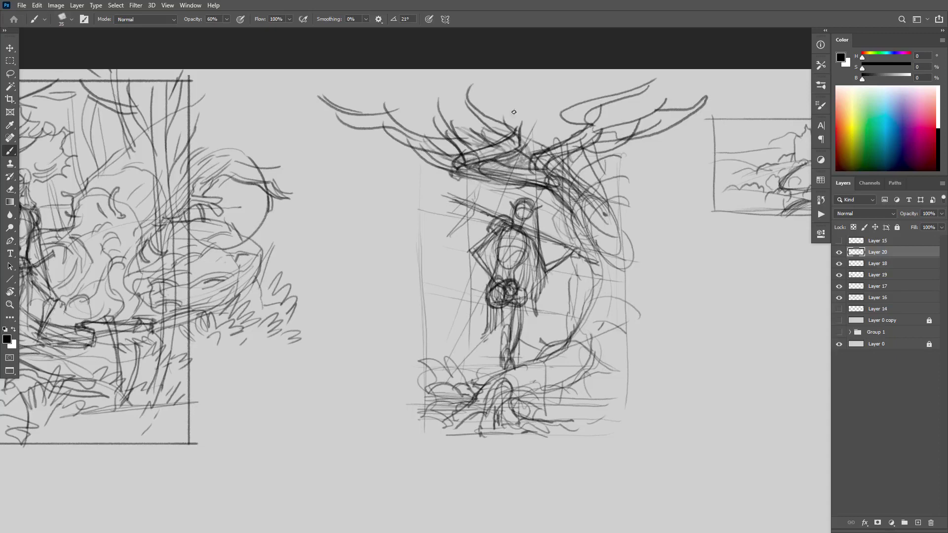
{"action": "mouse_move", "coordinate": [545, 88]}
{"action": "left_mouse_down"}
{"action": "mouse_move", "coordinate": [488, 118]}
{"action": "mouse_move", "coordinate": [490, 129]}
{"action": "left_mouse_up"}
{"action": "mouse_move", "coordinate": [462, 73]}
{"action": "left_mouse_down"}
{"action": "mouse_move", "coordinate": [489, 125]}
{"action": "mouse_move", "coordinate": [496, 108]}
{"action": "left_mouse_up"}
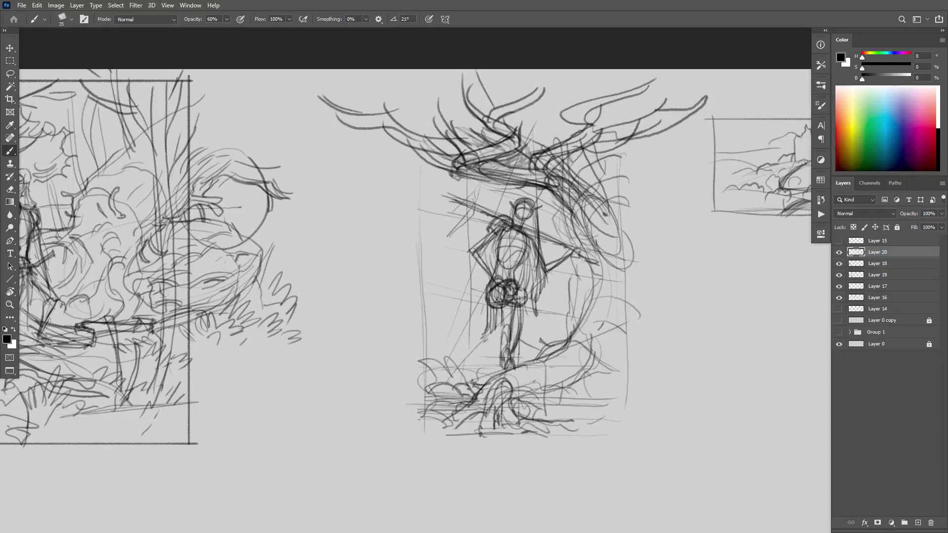
{"action": "left_click_drag", "start_coordinate": [372, 106], "coordinate": [666, 98]}
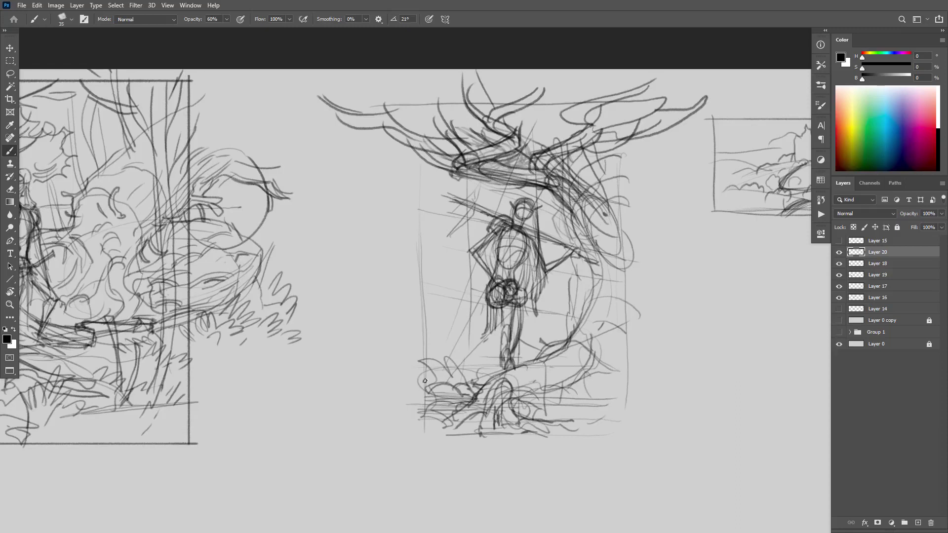
{"action": "left_click_drag", "start_coordinate": [401, 393], "coordinate": [640, 383]}
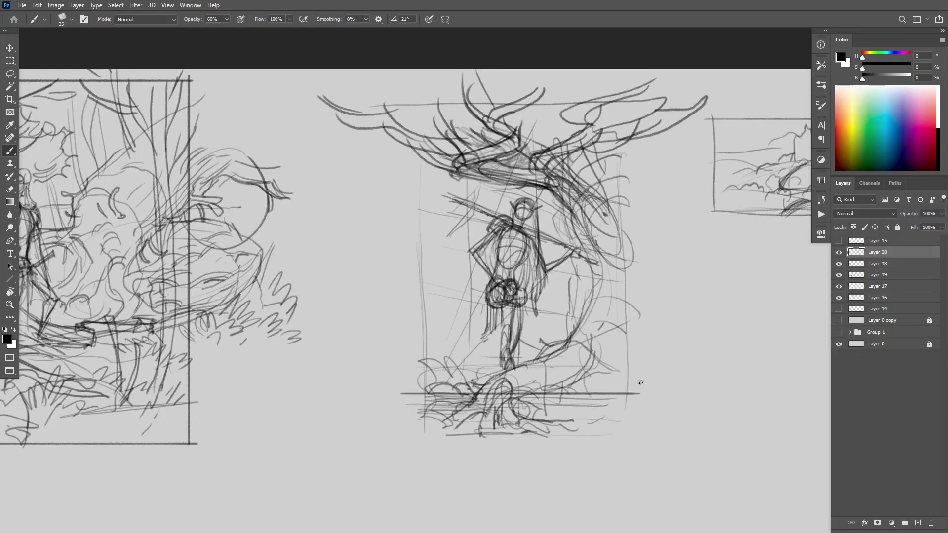
{"action": "key", "text": "ctrl+z"}
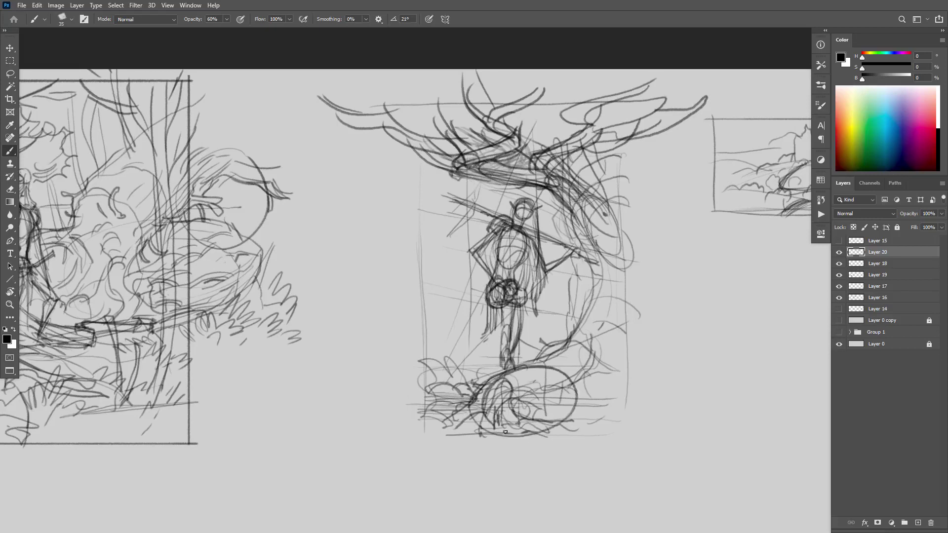
{"action": "mouse_move", "coordinate": [407, 348]}
{"action": "left_mouse_down"}
{"action": "mouse_move", "coordinate": [663, 347]}
{"action": "mouse_move", "coordinate": [647, 305]}
{"action": "mouse_move", "coordinate": [648, 72]}
{"action": "left_mouse_up"}
{"action": "mouse_move", "coordinate": [431, 346]}
{"action": "left_mouse_down"}
{"action": "mouse_move", "coordinate": [432, 74]}
{"action": "mouse_move", "coordinate": [656, 81]}
{"action": "mouse_move", "coordinate": [625, 153]}
{"action": "mouse_move", "coordinate": [622, 336]}
{"action": "left_mouse_up"}
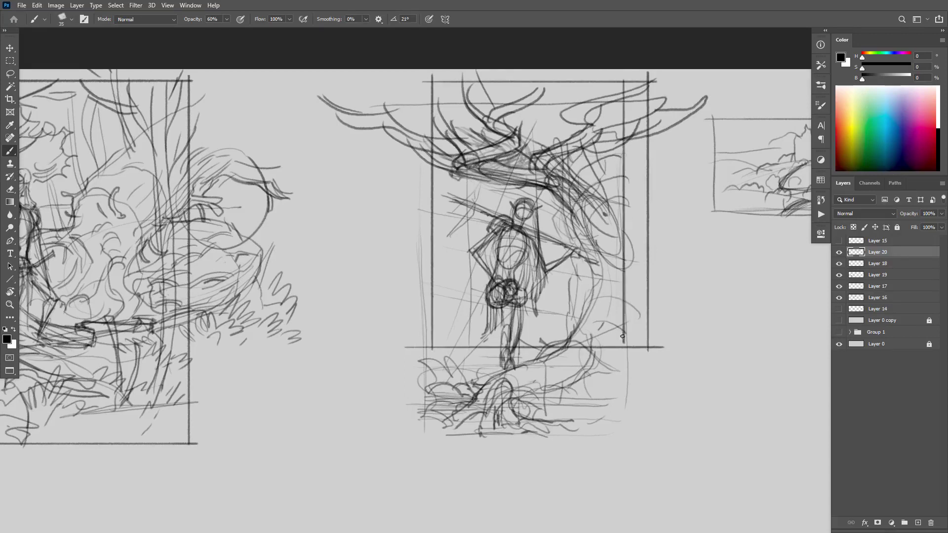
{"action": "key", "text": "ctrl+z"}
{"action": "key", "text": "ctrl+z"}
{"action": "key", "text": "ctrl+z"}
{"action": "key", "text": "ctrl+z"}
{"action": "key", "text": "ctrl+z"}
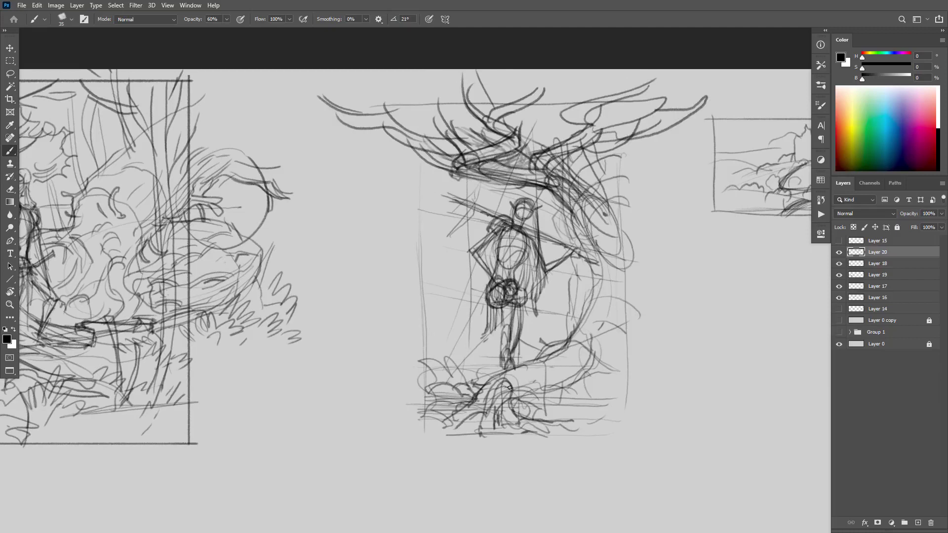
{"action": "left_click_drag", "start_coordinate": [420, 157], "coordinate": [428, 394]}
{"action": "key", "text": "ctrl+z"}
Step: Widen the curved trunk with a new outer edge on its right, adding bark contours and a forked side branch
{"action": "left_click_drag", "start_coordinate": [629, 364], "coordinate": [657, 283]}
{"action": "left_click_drag", "start_coordinate": [598, 305], "coordinate": [610, 233]}
{"action": "mouse_move", "coordinate": [591, 289]}
{"action": "left_mouse_down"}
{"action": "mouse_move", "coordinate": [623, 281]}
{"action": "mouse_move", "coordinate": [662, 306]}
{"action": "mouse_move", "coordinate": [600, 249]}
{"action": "mouse_move", "coordinate": [663, 237]}
{"action": "mouse_move", "coordinate": [657, 261]}
{"action": "left_mouse_up"}
{"action": "left_click_drag", "start_coordinate": [644, 224], "coordinate": [621, 160]}
{"action": "mouse_move", "coordinate": [632, 197]}
{"action": "left_mouse_down"}
{"action": "mouse_move", "coordinate": [612, 173]}
{"action": "mouse_move", "coordinate": [600, 175]}
{"action": "mouse_move", "coordinate": [623, 200]}
{"action": "left_mouse_up"}
{"action": "mouse_move", "coordinate": [642, 157]}
{"action": "left_mouse_down"}
{"action": "mouse_move", "coordinate": [686, 142]}
{"action": "mouse_move", "coordinate": [680, 148]}
{"action": "mouse_move", "coordinate": [687, 138]}
{"action": "mouse_move", "coordinate": [666, 130]}
{"action": "mouse_move", "coordinate": [691, 164]}
{"action": "left_mouse_up"}
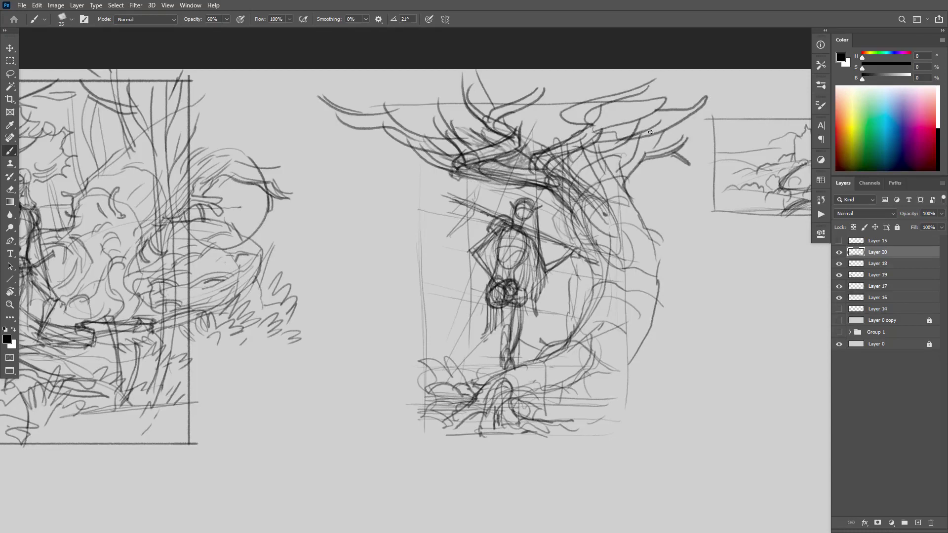
Step: Strengthen the trunk's outer edge, add flowing bark lines down its lower curve, and soften the old root sketch by erasing
{"action": "mouse_move", "coordinate": [632, 195]}
{"action": "left_mouse_down"}
{"action": "mouse_move", "coordinate": [658, 249]}
{"action": "mouse_move", "coordinate": [656, 321]}
{"action": "left_mouse_up"}
{"action": "left_click_drag", "start_coordinate": [637, 254], "coordinate": [603, 368]}
{"action": "mouse_move", "coordinate": [613, 266]}
{"action": "left_mouse_down"}
{"action": "mouse_move", "coordinate": [568, 353]}
{"action": "mouse_move", "coordinate": [553, 362]}
{"action": "left_mouse_up"}
{"action": "mouse_move", "coordinate": [585, 329]}
{"action": "left_mouse_down"}
{"action": "mouse_move", "coordinate": [621, 345]}
{"action": "mouse_move", "coordinate": [624, 321]}
{"action": "left_mouse_up"}
{"action": "mouse_move", "coordinate": [604, 359]}
{"action": "left_mouse_down"}
{"action": "mouse_move", "coordinate": [543, 398]}
{"action": "mouse_move", "coordinate": [518, 380]}
{"action": "mouse_move", "coordinate": [520, 393]}
{"action": "left_mouse_up"}
{"action": "key", "text": "e"}
{"action": "key", "text": "b"}
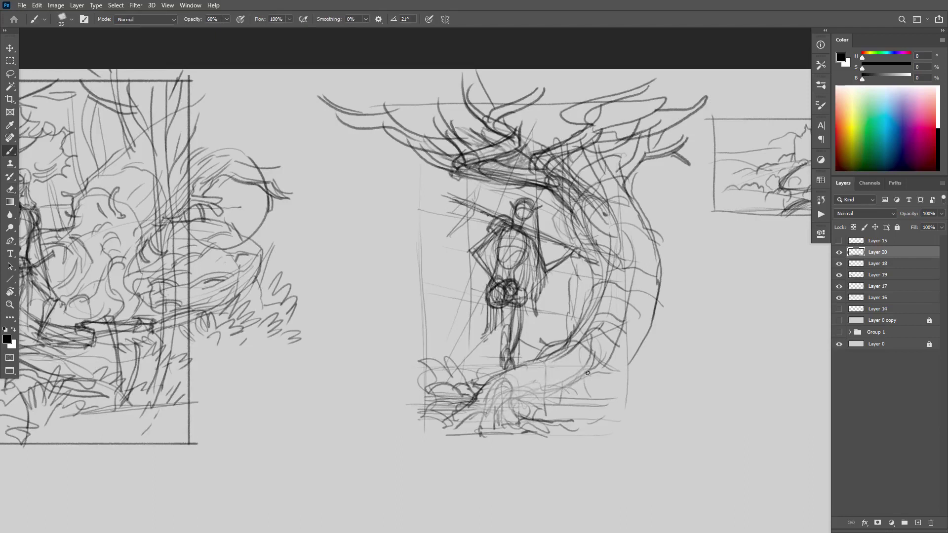
Step: Sketch large roots spreading from the trunk base, with an arched hollow and several strands reaching down to the ground
{"action": "mouse_move", "coordinate": [658, 321]}
{"action": "left_mouse_down"}
{"action": "mouse_move", "coordinate": [642, 358]}
{"action": "mouse_move", "coordinate": [685, 396]}
{"action": "left_mouse_up"}
{"action": "left_click_drag", "start_coordinate": [654, 319], "coordinate": [615, 398]}
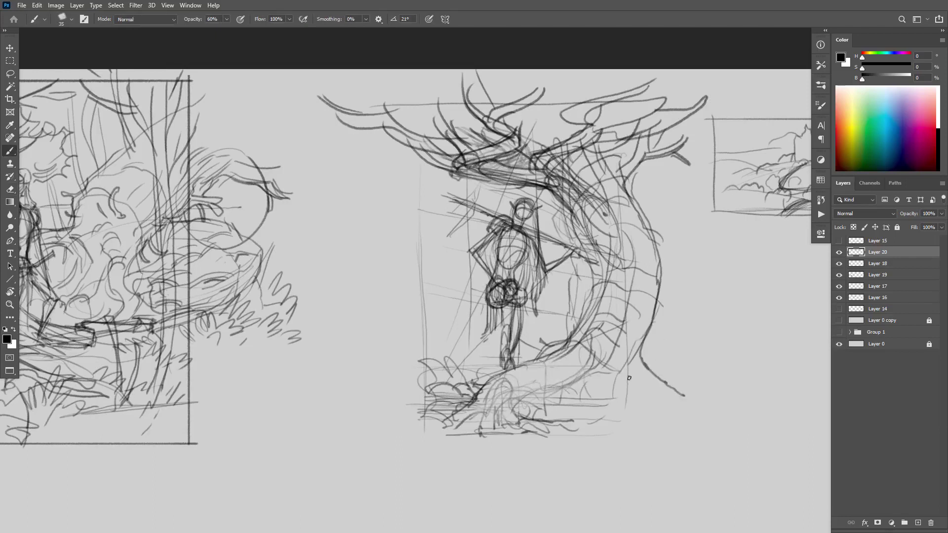
{"action": "left_click_drag", "start_coordinate": [629, 361], "coordinate": [645, 404]}
{"action": "mouse_move", "coordinate": [622, 322]}
{"action": "left_mouse_down"}
{"action": "mouse_move", "coordinate": [637, 351]}
{"action": "mouse_move", "coordinate": [636, 374]}
{"action": "left_mouse_up"}
{"action": "left_click_drag", "start_coordinate": [617, 321], "coordinate": [566, 429]}
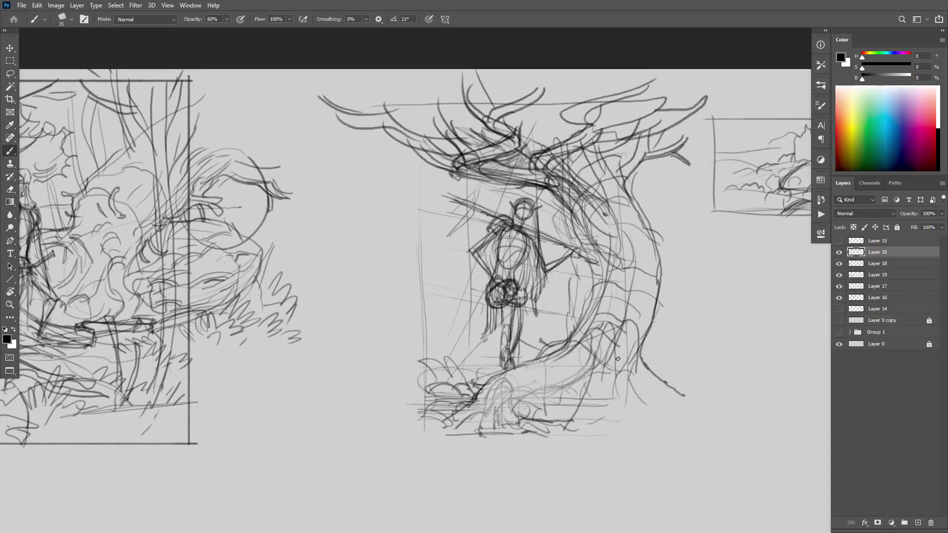
{"action": "mouse_move", "coordinate": [617, 358]}
{"action": "left_mouse_down"}
{"action": "mouse_move", "coordinate": [580, 432]}
{"action": "mouse_move", "coordinate": [598, 351]}
{"action": "mouse_move", "coordinate": [629, 305]}
{"action": "mouse_move", "coordinate": [628, 348]}
{"action": "mouse_move", "coordinate": [628, 306]}
{"action": "mouse_move", "coordinate": [592, 370]}
{"action": "left_mouse_up"}
{"action": "mouse_move", "coordinate": [629, 327]}
{"action": "left_mouse_down"}
{"action": "mouse_move", "coordinate": [599, 390]}
{"action": "mouse_move", "coordinate": [612, 432]}
{"action": "left_mouse_up"}
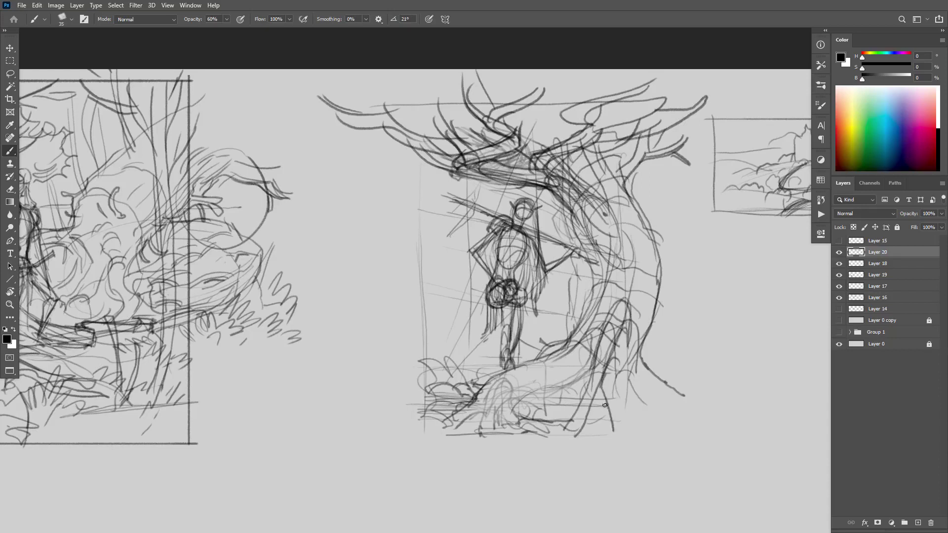
{"action": "mouse_move", "coordinate": [595, 392]}
{"action": "left_mouse_down"}
{"action": "mouse_move", "coordinate": [607, 437]}
{"action": "mouse_move", "coordinate": [572, 441]}
{"action": "left_mouse_up"}
{"action": "left_click_drag", "start_coordinate": [590, 370], "coordinate": [540, 446]}
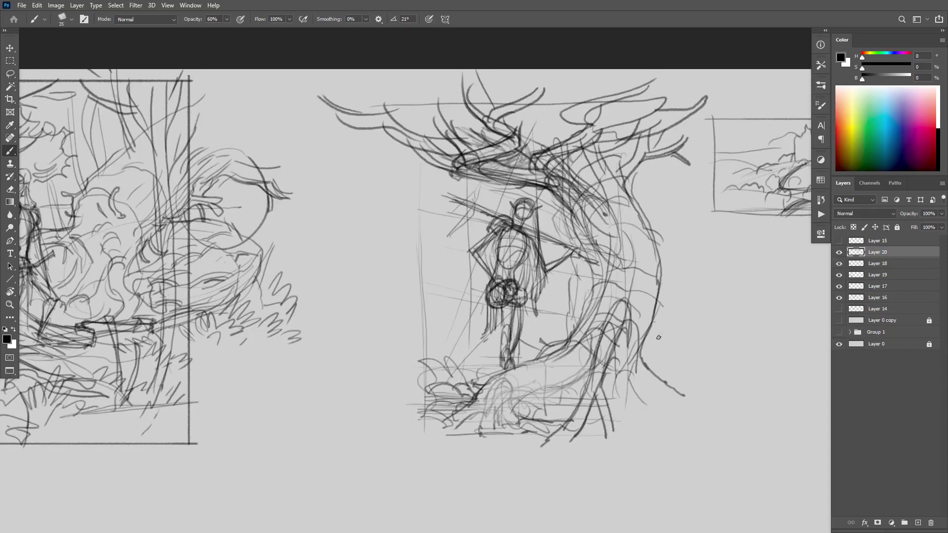
Step: Darken the trunk's inner and outer curves and add another forked branch on its right side
{"action": "left_click_drag", "start_coordinate": [666, 305], "coordinate": [647, 370]}
{"action": "left_click_drag", "start_coordinate": [592, 295], "coordinate": [557, 195]}
{"action": "left_click_drag", "start_coordinate": [558, 196], "coordinate": [596, 237]}
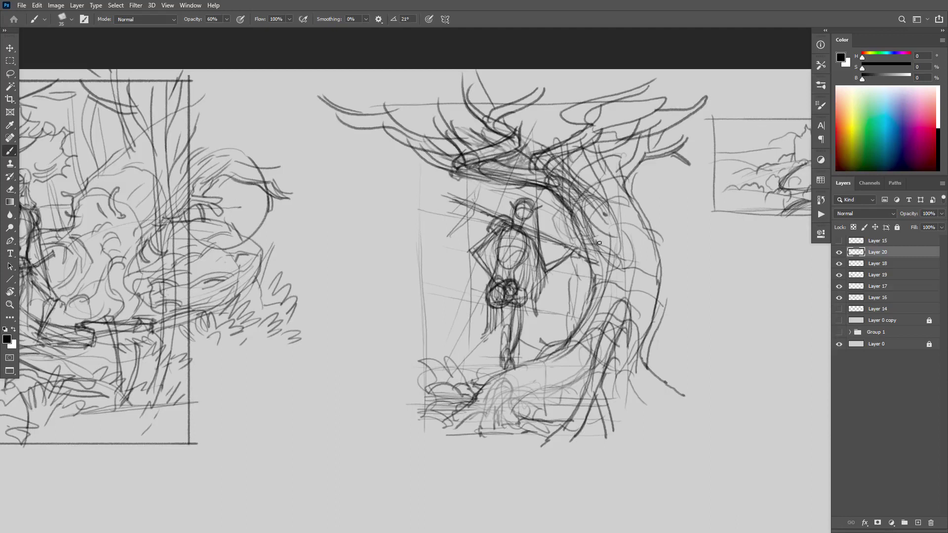
{"action": "mouse_move", "coordinate": [598, 285]}
{"action": "left_mouse_down"}
{"action": "mouse_move", "coordinate": [573, 215]}
{"action": "mouse_move", "coordinate": [548, 194]}
{"action": "left_mouse_up"}
{"action": "key", "text": "ctrl+z"}
{"action": "left_click_drag", "start_coordinate": [599, 289], "coordinate": [571, 212]}
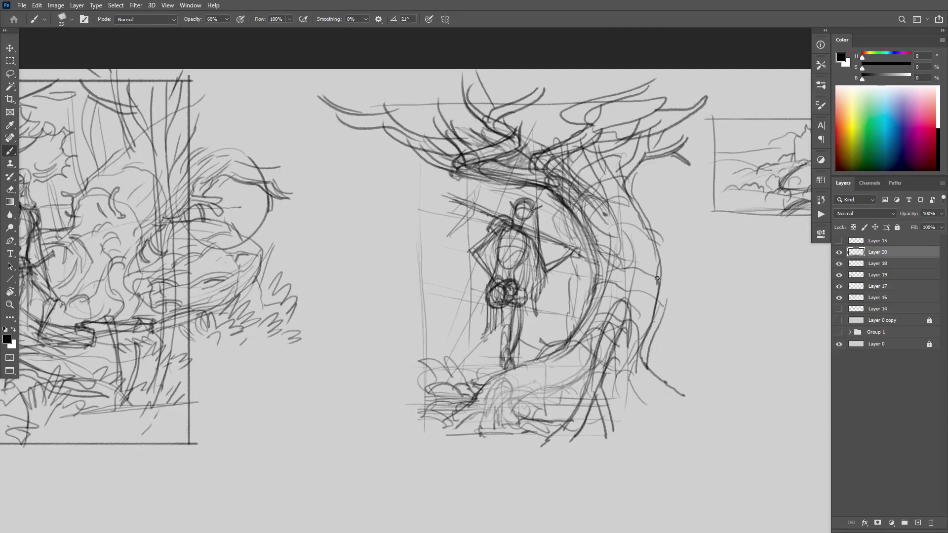
{"action": "mouse_move", "coordinate": [657, 279]}
{"action": "left_mouse_down"}
{"action": "mouse_move", "coordinate": [649, 220]}
{"action": "mouse_move", "coordinate": [659, 184]}
{"action": "left_mouse_up"}
{"action": "mouse_move", "coordinate": [661, 255]}
{"action": "left_mouse_down"}
{"action": "mouse_move", "coordinate": [650, 211]}
{"action": "mouse_move", "coordinate": [672, 182]}
{"action": "mouse_move", "coordinate": [658, 168]}
{"action": "left_mouse_up"}
{"action": "mouse_move", "coordinate": [653, 212]}
{"action": "left_mouse_down"}
{"action": "mouse_move", "coordinate": [669, 182]}
{"action": "mouse_move", "coordinate": [628, 183]}
{"action": "mouse_move", "coordinate": [641, 161]}
{"action": "mouse_move", "coordinate": [712, 158]}
{"action": "left_mouse_up"}
Step: Flare the trunk's right side into spreading roots and redraw the curling roots and ground contour below the figure
{"action": "mouse_move", "coordinate": [664, 302]}
{"action": "left_mouse_down"}
{"action": "mouse_move", "coordinate": [645, 351]}
{"action": "mouse_move", "coordinate": [669, 388]}
{"action": "left_mouse_up"}
{"action": "left_click_drag", "start_coordinate": [611, 381], "coordinate": [677, 425]}
{"action": "left_click_drag", "start_coordinate": [649, 386], "coordinate": [706, 419]}
{"action": "mouse_move", "coordinate": [572, 382]}
{"action": "left_mouse_down"}
{"action": "mouse_move", "coordinate": [514, 412]}
{"action": "mouse_move", "coordinate": [549, 396]}
{"action": "mouse_move", "coordinate": [529, 403]}
{"action": "left_mouse_up"}
{"action": "left_click_drag", "start_coordinate": [537, 388], "coordinate": [514, 419]}
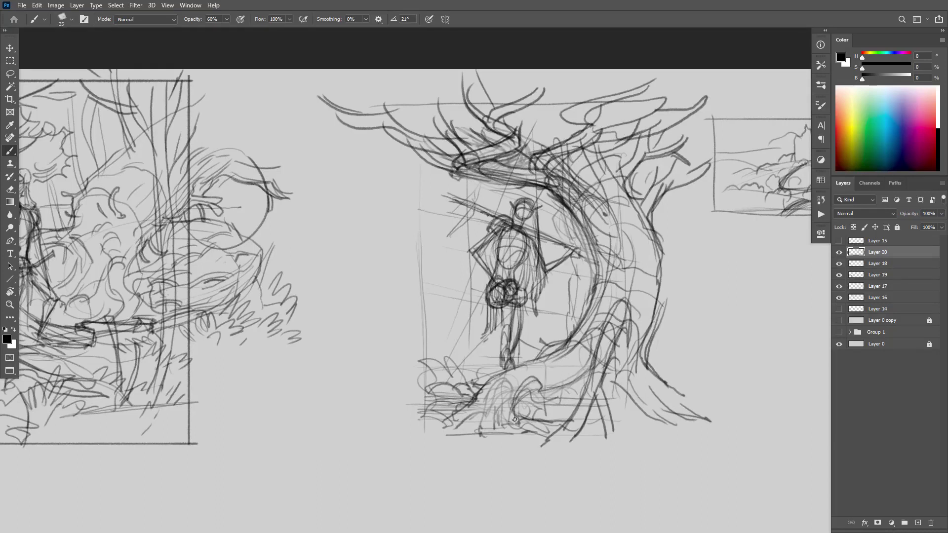
{"action": "mouse_move", "coordinate": [538, 365]}
{"action": "left_mouse_down"}
{"action": "mouse_move", "coordinate": [494, 384]}
{"action": "mouse_move", "coordinate": [492, 395]}
{"action": "mouse_move", "coordinate": [600, 373]}
{"action": "left_mouse_up"}
{"action": "left_click_drag", "start_coordinate": [535, 364], "coordinate": [479, 401]}
{"action": "left_click_drag", "start_coordinate": [567, 370], "coordinate": [544, 374]}
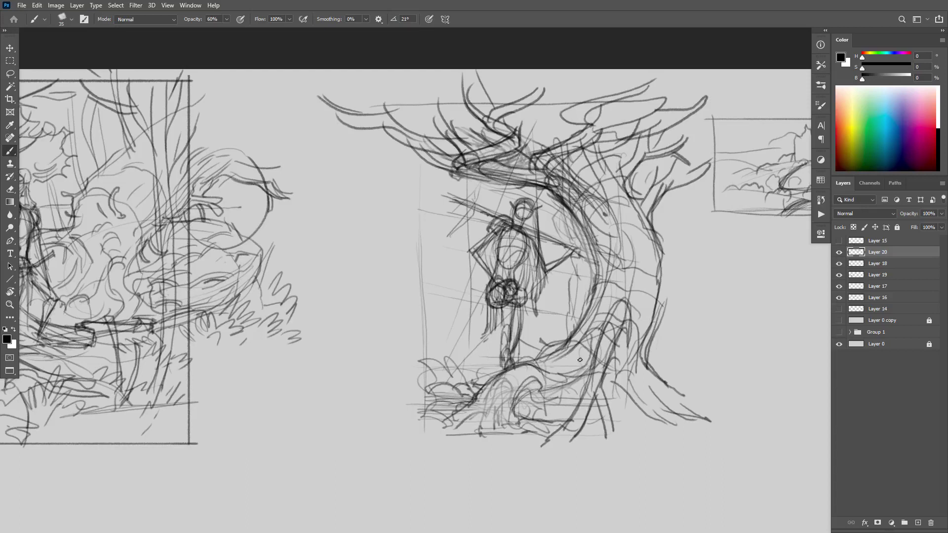
Step: Redraw the curling roots below the figure, extend the ground contours outward on the left, and strengthen the trunk's right-hand root
{"action": "mouse_move", "coordinate": [595, 350]}
{"action": "left_mouse_down"}
{"action": "mouse_move", "coordinate": [512, 396]}
{"action": "mouse_move", "coordinate": [506, 422]}
{"action": "left_mouse_up"}
{"action": "mouse_move", "coordinate": [524, 391]}
{"action": "left_mouse_down"}
{"action": "mouse_move", "coordinate": [506, 423]}
{"action": "mouse_move", "coordinate": [486, 419]}
{"action": "mouse_move", "coordinate": [493, 432]}
{"action": "mouse_move", "coordinate": [419, 414]}
{"action": "left_mouse_up"}
{"action": "left_click_drag", "start_coordinate": [449, 419], "coordinate": [413, 438]}
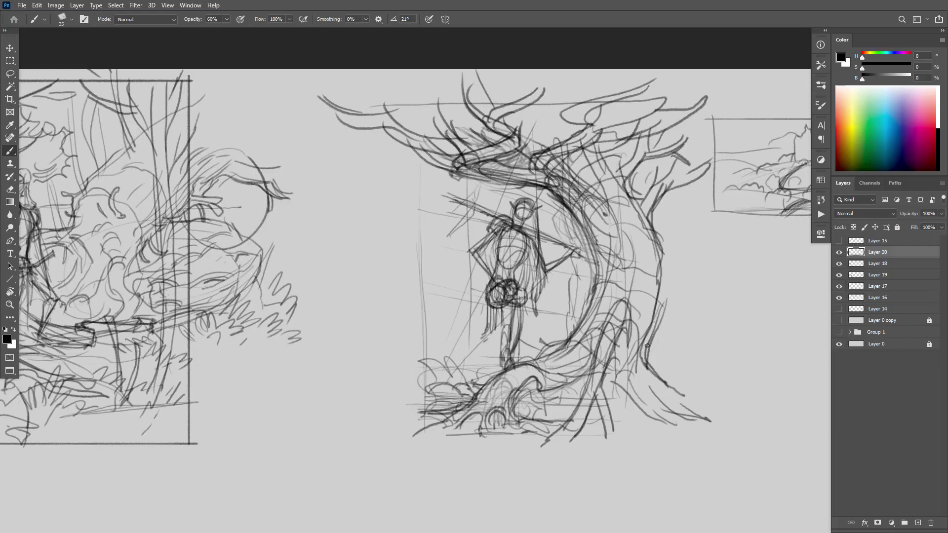
{"action": "mouse_move", "coordinate": [638, 378]}
{"action": "left_mouse_down"}
{"action": "mouse_move", "coordinate": [643, 402]}
{"action": "mouse_move", "coordinate": [637, 390]}
{"action": "mouse_move", "coordinate": [685, 429]}
{"action": "left_mouse_up"}
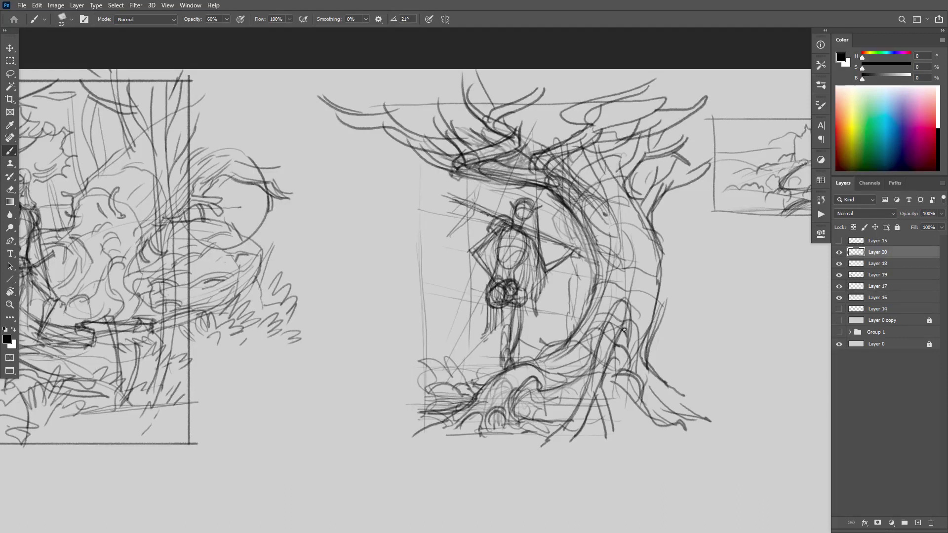
Step: Darken the arched hollow at the trunk base and the root strands reaching down to the ground
{"action": "left_click_drag", "start_coordinate": [623, 330], "coordinate": [608, 390]}
{"action": "left_click_drag", "start_coordinate": [584, 386], "coordinate": [548, 440]}
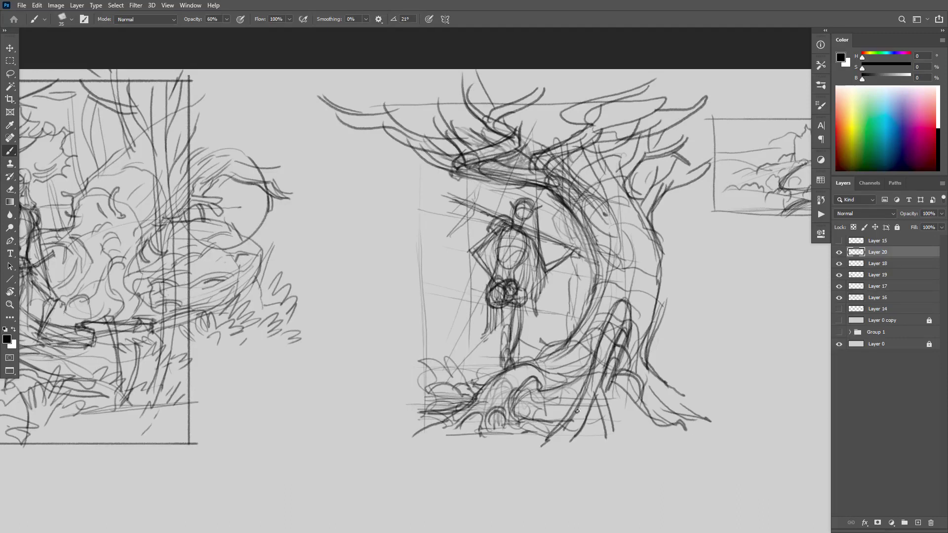
{"action": "left_click_drag", "start_coordinate": [591, 405], "coordinate": [573, 443]}
{"action": "left_click_drag", "start_coordinate": [617, 346], "coordinate": [597, 403]}
{"action": "left_click_drag", "start_coordinate": [605, 366], "coordinate": [598, 418]}
Step: Strengthen the trunk's outer edge, outline background foliage left of the figure, and undo the stray stroke across the upper branches
{"action": "scroll", "coordinate": [662, 265], "scroll_direction": "down", "scroll_amount": 6}
{"action": "scroll", "coordinate": [668, 290], "scroll_direction": "up", "scroll_amount": 5}
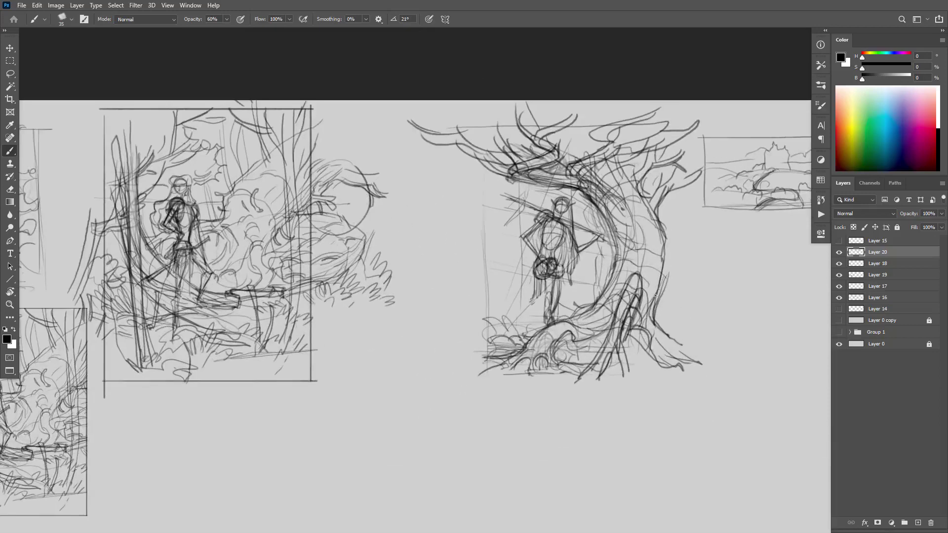
{"action": "left_click_drag", "start_coordinate": [663, 296], "coordinate": [667, 188]}
{"action": "mouse_move", "coordinate": [529, 329]}
{"action": "left_mouse_down"}
{"action": "mouse_move", "coordinate": [493, 319]}
{"action": "mouse_move", "coordinate": [460, 268]}
{"action": "mouse_move", "coordinate": [496, 215]}
{"action": "left_mouse_up"}
{"action": "mouse_move", "coordinate": [490, 298]}
{"action": "left_mouse_down"}
{"action": "mouse_move", "coordinate": [494, 279]}
{"action": "mouse_move", "coordinate": [522, 253]}
{"action": "left_mouse_up"}
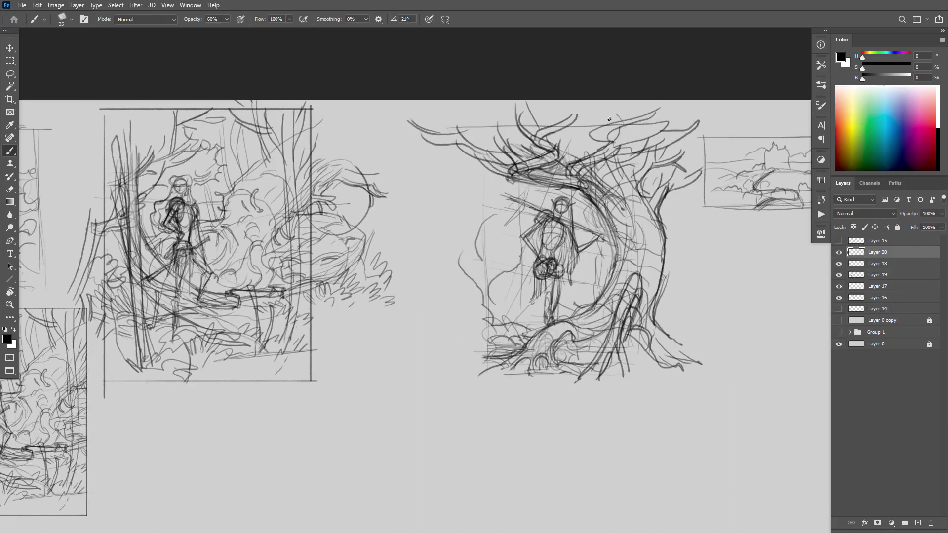
{"action": "mouse_move", "coordinate": [609, 119]}
{"action": "left_mouse_down"}
{"action": "mouse_move", "coordinate": [611, 150]}
{"action": "mouse_move", "coordinate": [647, 159]}
{"action": "mouse_move", "coordinate": [669, 125]}
{"action": "left_mouse_up"}
{"action": "key", "text": "ctrl+z"}
Step: Create a new layer and draw vertical strands hanging from the tree's upper-right branches
{"action": "key", "text": "ctrl+shift+alt+n"}
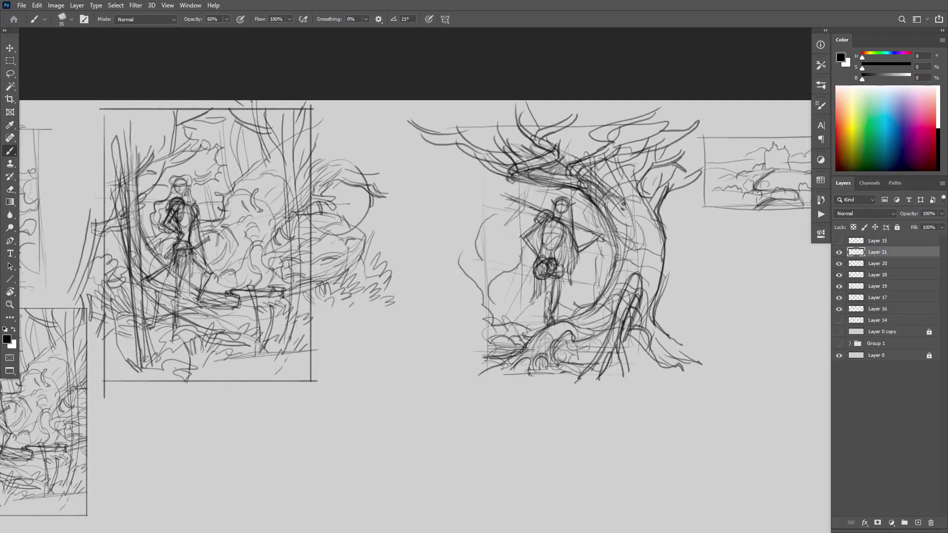
{"action": "mouse_move", "coordinate": [609, 111]}
{"action": "left_mouse_down"}
{"action": "mouse_move", "coordinate": [627, 226]}
{"action": "mouse_move", "coordinate": [620, 113]}
{"action": "mouse_move", "coordinate": [654, 109]}
{"action": "mouse_move", "coordinate": [656, 149]}
{"action": "mouse_move", "coordinate": [671, 100]}
{"action": "mouse_move", "coordinate": [659, 162]}
{"action": "left_mouse_up"}
{"action": "mouse_move", "coordinate": [659, 157]}
{"action": "left_mouse_down"}
{"action": "mouse_move", "coordinate": [660, 105]}
{"action": "mouse_move", "coordinate": [665, 159]}
{"action": "left_mouse_up"}
{"action": "left_click_drag", "start_coordinate": [667, 102], "coordinate": [666, 158]}
{"action": "left_click_drag", "start_coordinate": [623, 115], "coordinate": [621, 207]}
{"action": "left_click_drag", "start_coordinate": [614, 119], "coordinate": [617, 197]}
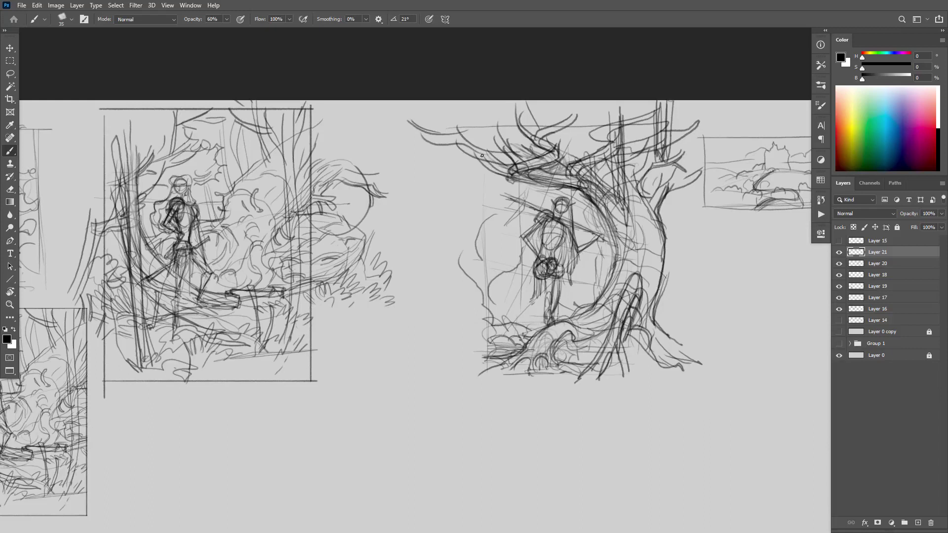
Step: Draw long vertical strands hanging from the left and central branches, plus shorter ones beside the figure
{"action": "mouse_move", "coordinate": [482, 155]}
{"action": "left_mouse_down"}
{"action": "mouse_move", "coordinate": [494, 255]}
{"action": "mouse_move", "coordinate": [493, 165]}
{"action": "left_mouse_up"}
{"action": "mouse_move", "coordinate": [491, 233]}
{"action": "left_mouse_down"}
{"action": "mouse_move", "coordinate": [488, 177]}
{"action": "mouse_move", "coordinate": [477, 175]}
{"action": "mouse_move", "coordinate": [475, 215]}
{"action": "left_mouse_up"}
{"action": "left_click_drag", "start_coordinate": [478, 174], "coordinate": [486, 213]}
{"action": "mouse_move", "coordinate": [505, 176]}
{"action": "left_mouse_down"}
{"action": "mouse_move", "coordinate": [509, 303]}
{"action": "mouse_move", "coordinate": [513, 202]}
{"action": "mouse_move", "coordinate": [510, 186]}
{"action": "mouse_move", "coordinate": [503, 192]}
{"action": "mouse_move", "coordinate": [508, 300]}
{"action": "mouse_move", "coordinate": [525, 176]}
{"action": "mouse_move", "coordinate": [523, 288]}
{"action": "left_mouse_up"}
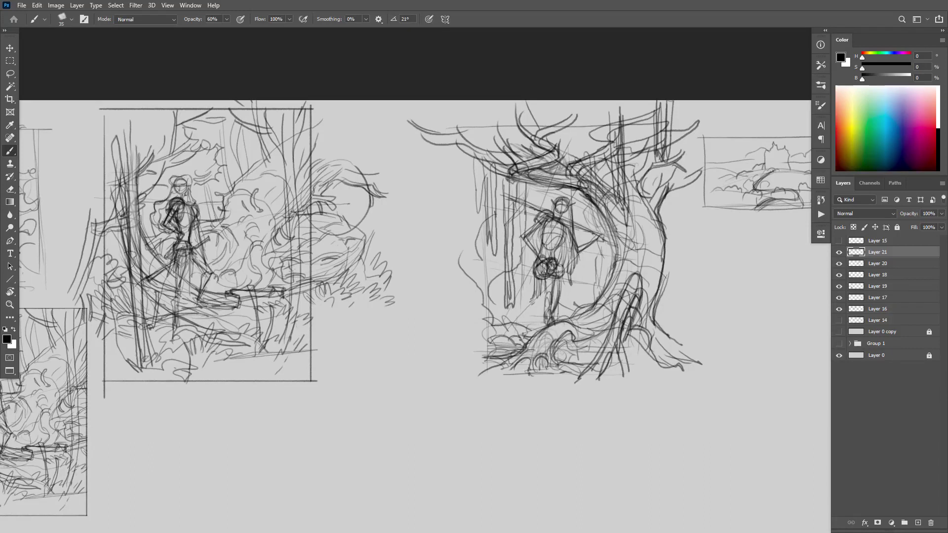
{"action": "mouse_move", "coordinate": [587, 196]}
{"action": "left_mouse_down"}
{"action": "mouse_move", "coordinate": [593, 289]}
{"action": "mouse_move", "coordinate": [596, 237]}
{"action": "left_mouse_up"}
{"action": "left_click_drag", "start_coordinate": [544, 136], "coordinate": [546, 202]}
{"action": "key", "text": "ctrl+z"}
{"action": "mouse_move", "coordinate": [526, 139]}
{"action": "left_mouse_down"}
{"action": "mouse_move", "coordinate": [531, 215]}
{"action": "mouse_move", "coordinate": [522, 121]}
{"action": "left_mouse_up"}
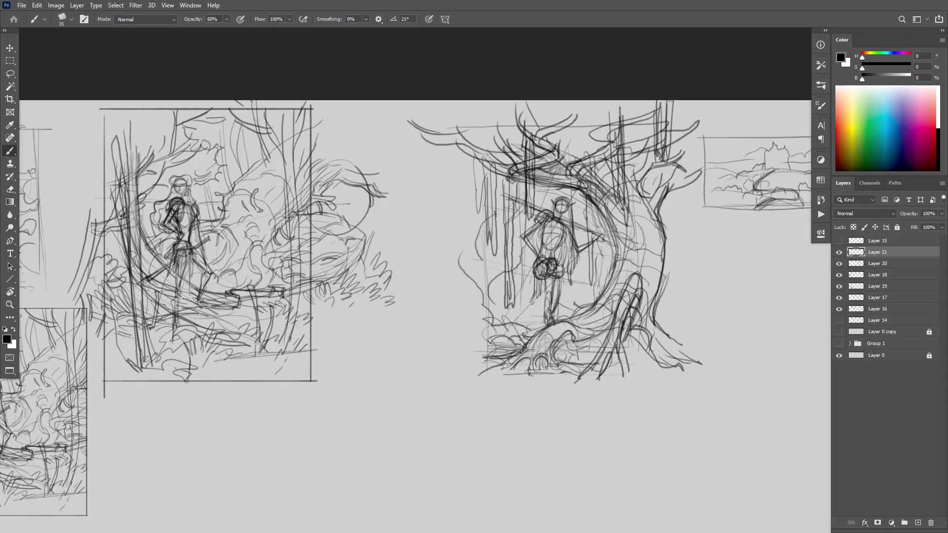
Step: Add a thin strand below the far-right branch and more hanging strands along the thumbnail's left edge
{"action": "left_click_drag", "start_coordinate": [678, 167], "coordinate": [678, 224]}
{"action": "mouse_move", "coordinate": [594, 217]}
{"action": "left_mouse_down"}
{"action": "mouse_move", "coordinate": [591, 290]}
{"action": "mouse_move", "coordinate": [589, 204]}
{"action": "left_mouse_up"}
{"action": "mouse_move", "coordinate": [470, 154]}
{"action": "left_mouse_down"}
{"action": "mouse_move", "coordinate": [475, 217]}
{"action": "mouse_move", "coordinate": [481, 171]}
{"action": "mouse_move", "coordinate": [474, 205]}
{"action": "left_mouse_up"}
{"action": "left_click_drag", "start_coordinate": [473, 171], "coordinate": [478, 130]}
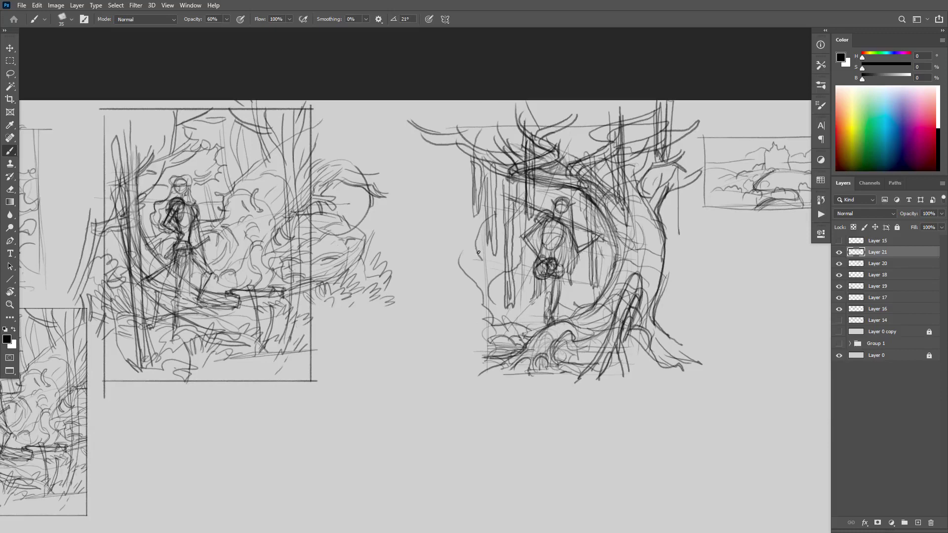
{"action": "left_click_drag", "start_coordinate": [474, 219], "coordinate": [479, 306]}
{"action": "left_click_drag", "start_coordinate": [667, 226], "coordinate": [664, 200]}
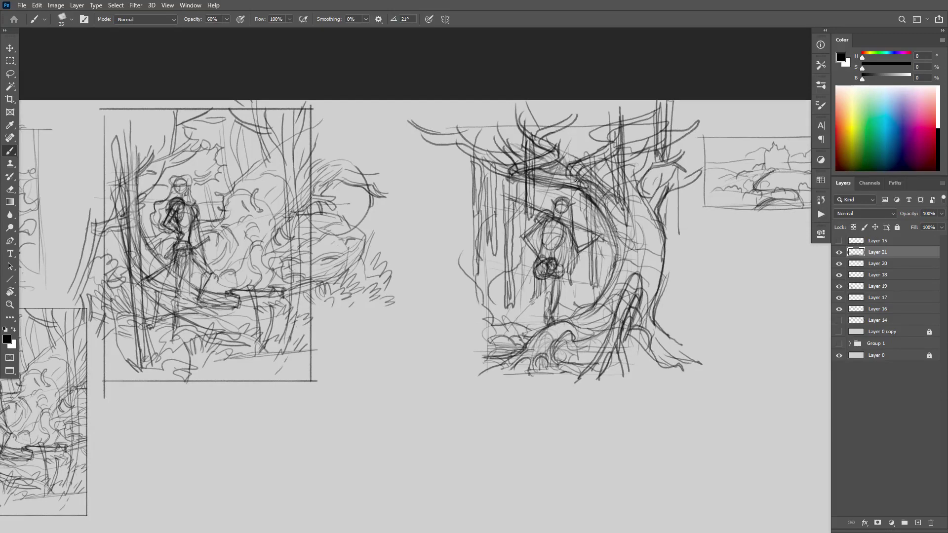
Step: Darken the hanging strands on both sides of the figure and sketch rounded bushes behind its legs
{"action": "left_click_drag", "start_coordinate": [531, 163], "coordinate": [531, 231]}
{"action": "left_click_drag", "start_coordinate": [587, 199], "coordinate": [595, 283]}
{"action": "left_click_drag", "start_coordinate": [593, 210], "coordinate": [598, 280]}
{"action": "left_click_drag", "start_coordinate": [598, 241], "coordinate": [600, 284]}
{"action": "mouse_move", "coordinate": [534, 143]}
{"action": "left_mouse_down"}
{"action": "mouse_move", "coordinate": [532, 217]}
{"action": "mouse_move", "coordinate": [507, 254]}
{"action": "mouse_move", "coordinate": [513, 299]}
{"action": "mouse_move", "coordinate": [504, 176]}
{"action": "mouse_move", "coordinate": [507, 213]}
{"action": "left_mouse_up"}
{"action": "mouse_move", "coordinate": [479, 158]}
{"action": "left_mouse_down"}
{"action": "mouse_move", "coordinate": [470, 253]}
{"action": "mouse_move", "coordinate": [486, 268]}
{"action": "mouse_move", "coordinate": [480, 290]}
{"action": "left_mouse_up"}
{"action": "mouse_move", "coordinate": [587, 299]}
{"action": "left_mouse_down"}
{"action": "mouse_move", "coordinate": [579, 320]}
{"action": "mouse_move", "coordinate": [579, 301]}
{"action": "left_mouse_up"}
{"action": "mouse_move", "coordinate": [599, 271]}
{"action": "left_mouse_down"}
{"action": "mouse_move", "coordinate": [586, 251]}
{"action": "mouse_move", "coordinate": [580, 270]}
{"action": "mouse_move", "coordinate": [600, 286]}
{"action": "mouse_move", "coordinate": [594, 265]}
{"action": "mouse_move", "coordinate": [569, 280]}
{"action": "mouse_move", "coordinate": [566, 311]}
{"action": "mouse_move", "coordinate": [590, 303]}
{"action": "mouse_move", "coordinate": [549, 313]}
{"action": "mouse_move", "coordinate": [538, 296]}
{"action": "mouse_move", "coordinate": [508, 304]}
{"action": "mouse_move", "coordinate": [537, 326]}
{"action": "mouse_move", "coordinate": [544, 307]}
{"action": "mouse_move", "coordinate": [533, 297]}
{"action": "mouse_move", "coordinate": [522, 330]}
{"action": "mouse_move", "coordinate": [587, 300]}
{"action": "mouse_move", "coordinate": [608, 276]}
{"action": "mouse_move", "coordinate": [589, 272]}
{"action": "mouse_move", "coordinate": [574, 290]}
{"action": "mouse_move", "coordinate": [579, 311]}
{"action": "mouse_move", "coordinate": [606, 285]}
{"action": "mouse_move", "coordinate": [596, 271]}
{"action": "mouse_move", "coordinate": [607, 255]}
{"action": "mouse_move", "coordinate": [590, 269]}
{"action": "left_mouse_up"}
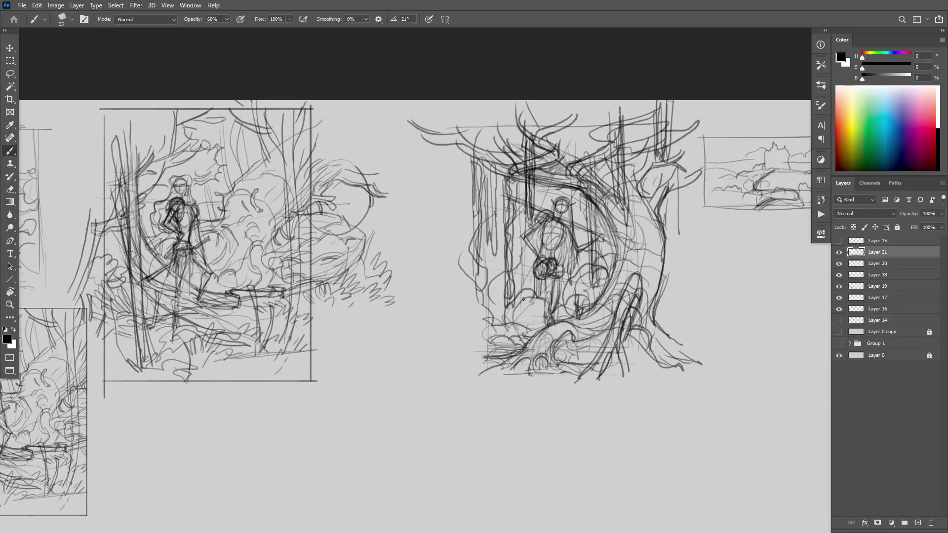
Step: Add a bent branch at the left edge, define the curling roots, and darken the trunk's inner curve
{"action": "mouse_move", "coordinate": [524, 299]}
{"action": "left_mouse_down"}
{"action": "mouse_move", "coordinate": [487, 279]}
{"action": "mouse_move", "coordinate": [495, 273]}
{"action": "mouse_move", "coordinate": [449, 228]}
{"action": "left_mouse_up"}
{"action": "mouse_move", "coordinate": [487, 281]}
{"action": "left_mouse_down"}
{"action": "mouse_move", "coordinate": [489, 257]}
{"action": "mouse_move", "coordinate": [450, 226]}
{"action": "mouse_move", "coordinate": [487, 245]}
{"action": "mouse_move", "coordinate": [499, 304]}
{"action": "mouse_move", "coordinate": [491, 270]}
{"action": "left_mouse_up"}
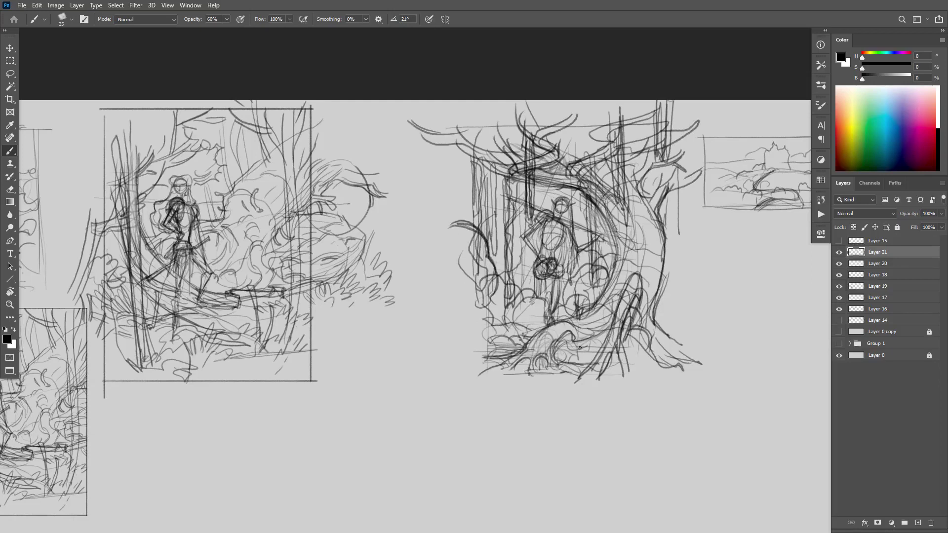
{"action": "mouse_move", "coordinate": [571, 339]}
{"action": "left_mouse_down"}
{"action": "mouse_move", "coordinate": [602, 332]}
{"action": "mouse_move", "coordinate": [561, 354]}
{"action": "mouse_move", "coordinate": [563, 343]}
{"action": "mouse_move", "coordinate": [559, 369]}
{"action": "mouse_move", "coordinate": [590, 350]}
{"action": "mouse_move", "coordinate": [578, 332]}
{"action": "mouse_move", "coordinate": [571, 324]}
{"action": "mouse_move", "coordinate": [529, 333]}
{"action": "left_mouse_up"}
{"action": "mouse_move", "coordinate": [591, 307]}
{"action": "left_mouse_down"}
{"action": "mouse_move", "coordinate": [612, 273]}
{"action": "mouse_move", "coordinate": [617, 230]}
{"action": "mouse_move", "coordinate": [608, 219]}
{"action": "left_mouse_up"}
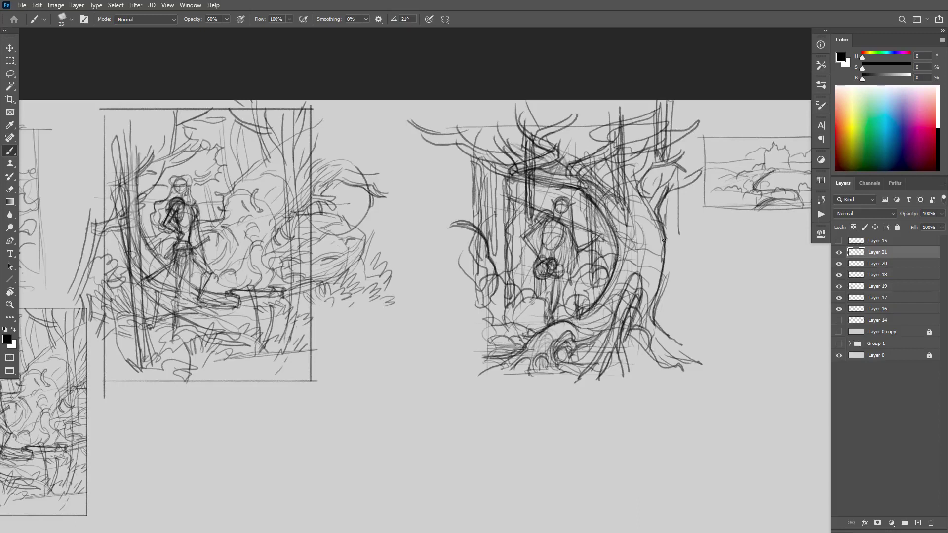
Step: Redraw the trunk's right contour up into its fork and add curved bark lines along the trunk
{"action": "mouse_move", "coordinate": [655, 299]}
{"action": "left_mouse_down"}
{"action": "mouse_move", "coordinate": [660, 200]}
{"action": "mouse_move", "coordinate": [676, 183]}
{"action": "mouse_move", "coordinate": [644, 173]}
{"action": "mouse_move", "coordinate": [655, 154]}
{"action": "left_mouse_up"}
{"action": "mouse_move", "coordinate": [633, 220]}
{"action": "left_mouse_down"}
{"action": "mouse_move", "coordinate": [620, 288]}
{"action": "mouse_move", "coordinate": [631, 222]}
{"action": "left_mouse_up"}
{"action": "key", "text": "ctrl+z"}
{"action": "mouse_move", "coordinate": [639, 278]}
{"action": "left_mouse_down"}
{"action": "mouse_move", "coordinate": [644, 224]}
{"action": "mouse_move", "coordinate": [622, 213]}
{"action": "left_mouse_up"}
{"action": "left_click_drag", "start_coordinate": [626, 245], "coordinate": [602, 191]}
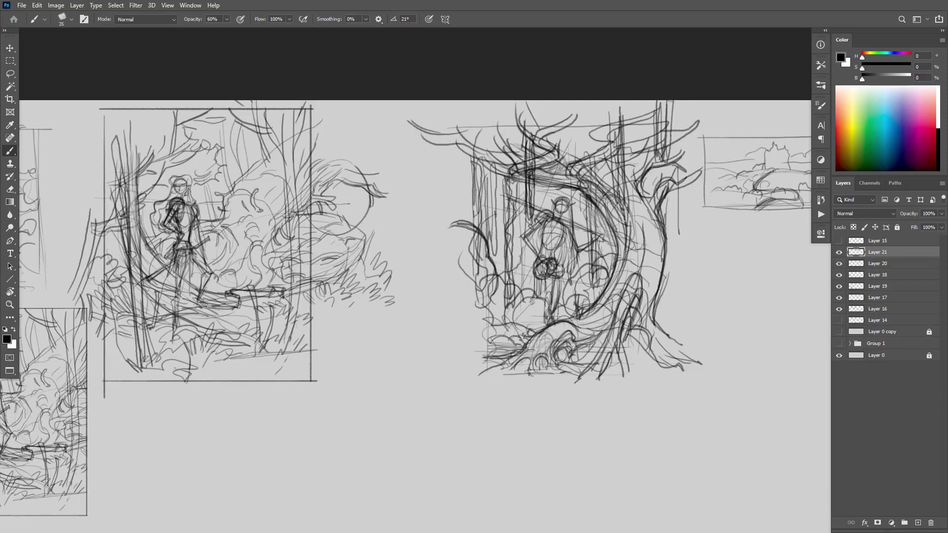
{"action": "mouse_move", "coordinate": [623, 223]}
{"action": "left_mouse_down"}
{"action": "mouse_move", "coordinate": [639, 225]}
{"action": "mouse_move", "coordinate": [611, 202]}
{"action": "mouse_move", "coordinate": [609, 222]}
{"action": "left_mouse_up"}
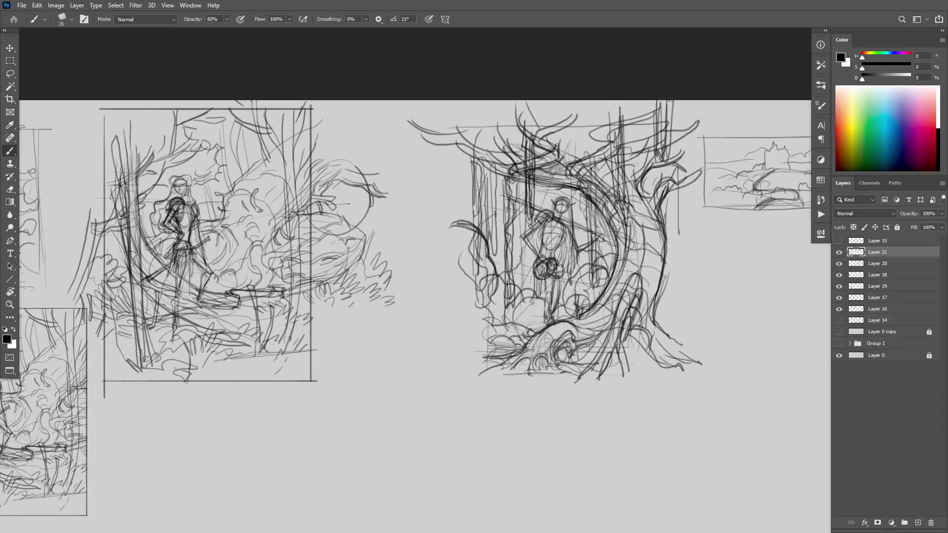
Step: Reinforce the arch above the figure and darken the strands hanging from the left, central and right branches
{"action": "mouse_move", "coordinate": [624, 196]}
{"action": "left_mouse_down"}
{"action": "mouse_move", "coordinate": [595, 168]}
{"action": "mouse_move", "coordinate": [565, 162]}
{"action": "mouse_move", "coordinate": [582, 161]}
{"action": "mouse_move", "coordinate": [565, 168]}
{"action": "mouse_move", "coordinate": [590, 148]}
{"action": "mouse_move", "coordinate": [562, 177]}
{"action": "left_mouse_up"}
{"action": "left_click_drag", "start_coordinate": [527, 138], "coordinate": [529, 218]}
{"action": "mouse_move", "coordinate": [528, 171]}
{"action": "left_mouse_down"}
{"action": "mouse_move", "coordinate": [530, 215]}
{"action": "mouse_move", "coordinate": [528, 198]}
{"action": "left_mouse_up"}
{"action": "left_click_drag", "start_coordinate": [507, 182], "coordinate": [508, 291]}
{"action": "left_click_drag", "start_coordinate": [611, 119], "coordinate": [619, 208]}
{"action": "left_click_drag", "start_coordinate": [619, 116], "coordinate": [620, 209]}
{"action": "left_click_drag", "start_coordinate": [656, 117], "coordinate": [659, 192]}
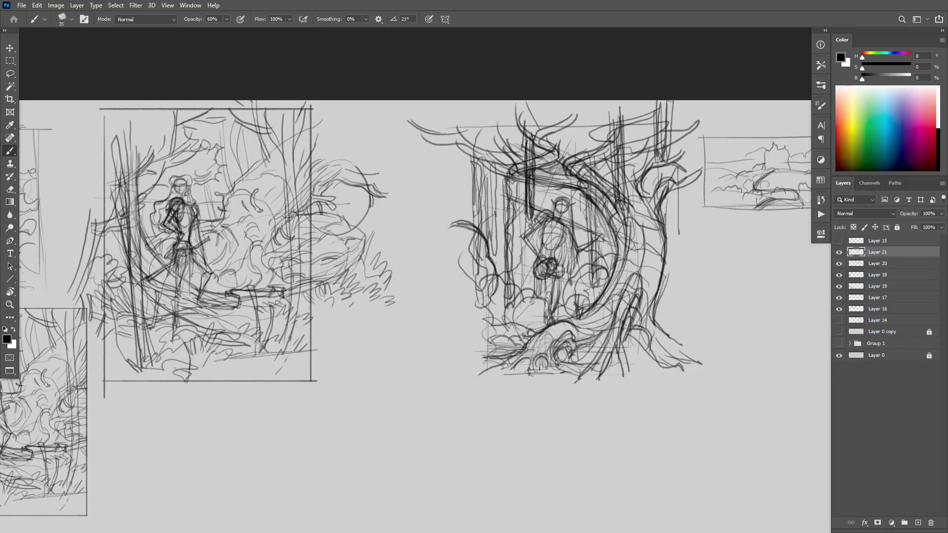
Step: Add short vertical strands among the upper-right branches and undo the last two strokes
{"action": "left_click_drag", "start_coordinate": [622, 174], "coordinate": [624, 218]}
{"action": "left_click_drag", "start_coordinate": [596, 119], "coordinate": [598, 143]}
{"action": "mouse_move", "coordinate": [602, 112]}
{"action": "left_mouse_down"}
{"action": "mouse_move", "coordinate": [604, 142]}
{"action": "mouse_move", "coordinate": [639, 158]}
{"action": "mouse_move", "coordinate": [636, 178]}
{"action": "left_mouse_up"}
{"action": "left_click_drag", "start_coordinate": [584, 261], "coordinate": [580, 292]}
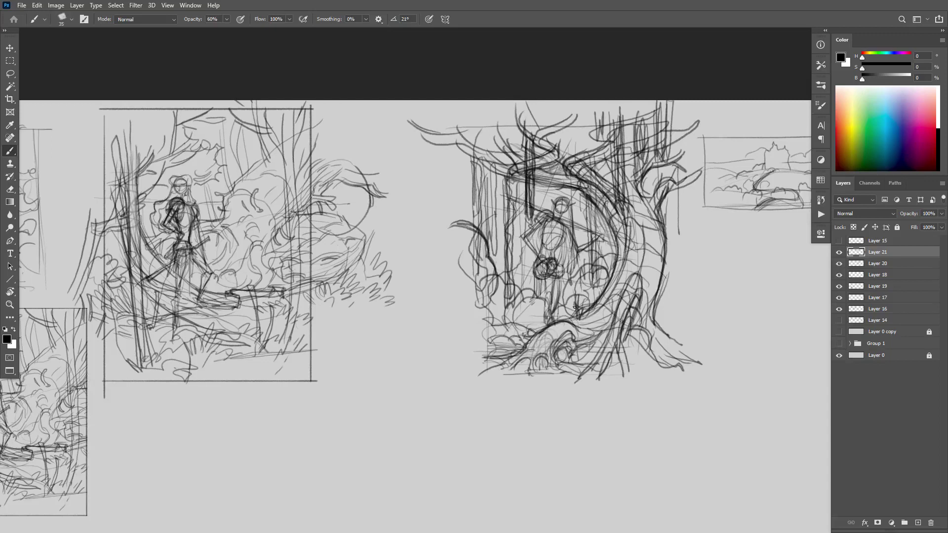
{"action": "key", "text": "ctrl+z"}
{"action": "key", "text": "ctrl+z"}
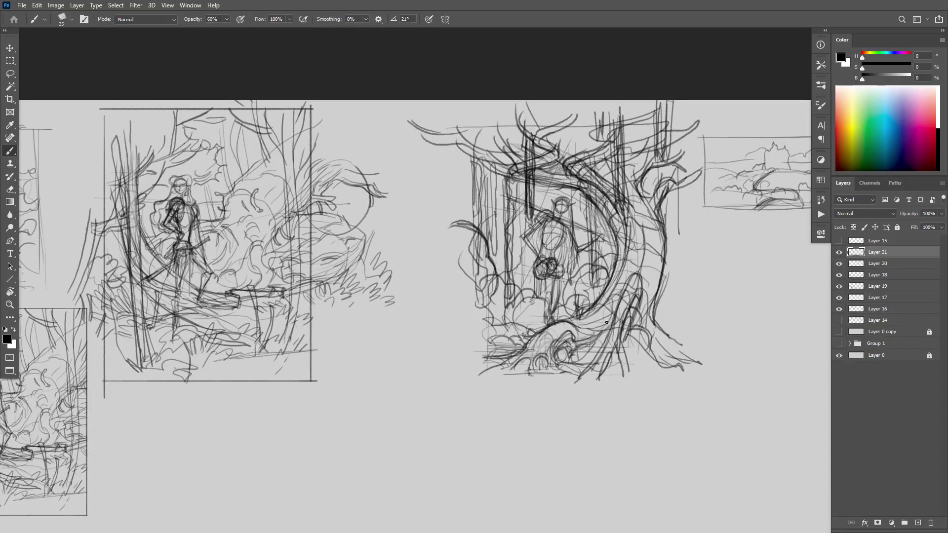
Step: Strengthen the root mound's top edge and draw curved plant fronds on the ground to its left
{"action": "scroll", "coordinate": [592, 321], "scroll_direction": "up", "scroll_amount": 3}
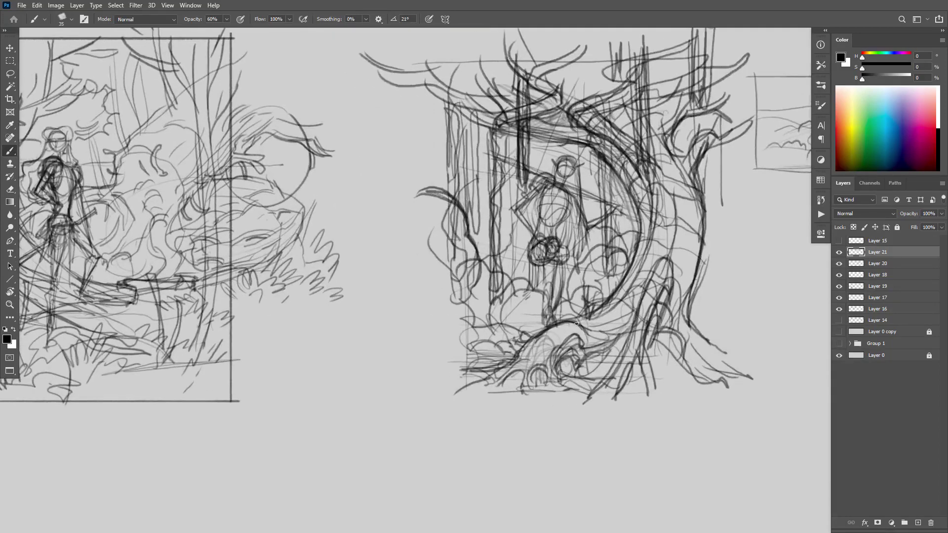
{"action": "mouse_move", "coordinate": [564, 319]}
{"action": "left_mouse_down"}
{"action": "mouse_move", "coordinate": [539, 335]}
{"action": "mouse_move", "coordinate": [530, 327]}
{"action": "mouse_move", "coordinate": [508, 352]}
{"action": "mouse_move", "coordinate": [524, 358]}
{"action": "mouse_move", "coordinate": [482, 333]}
{"action": "mouse_move", "coordinate": [500, 345]}
{"action": "mouse_move", "coordinate": [466, 328]}
{"action": "mouse_move", "coordinate": [443, 337]}
{"action": "mouse_move", "coordinate": [428, 324]}
{"action": "mouse_move", "coordinate": [475, 331]}
{"action": "mouse_move", "coordinate": [502, 359]}
{"action": "mouse_move", "coordinate": [488, 368]}
{"action": "mouse_move", "coordinate": [494, 359]}
{"action": "mouse_move", "coordinate": [445, 347]}
{"action": "left_mouse_up"}
{"action": "key", "text": "ctrl+z"}
{"action": "left_click_drag", "start_coordinate": [497, 367], "coordinate": [446, 372]}
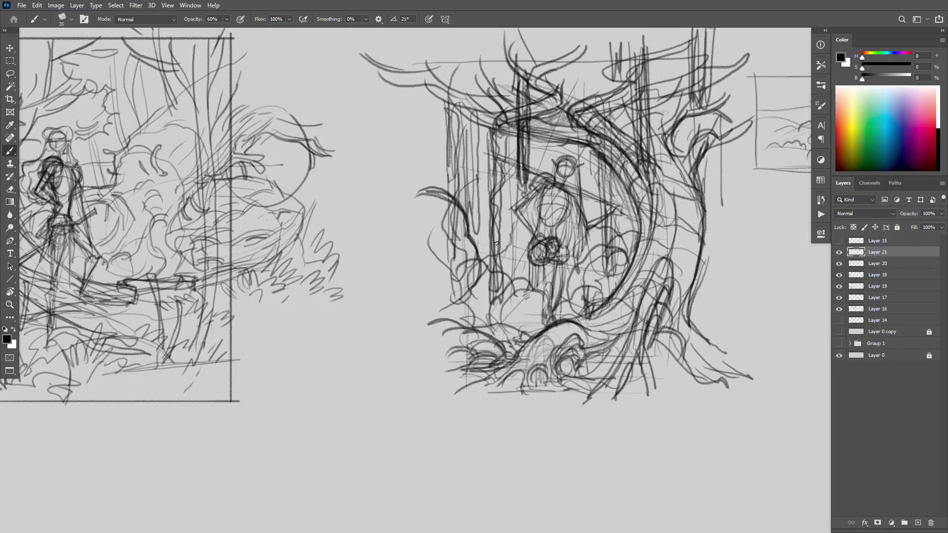
Step: Outline the arched hollow in the trunk more boldly and add bark strokes to the roots beside it
{"action": "left_click_drag", "start_coordinate": [576, 338], "coordinate": [560, 348]}
{"action": "mouse_move", "coordinate": [671, 265]}
{"action": "left_mouse_down"}
{"action": "mouse_move", "coordinate": [640, 297]}
{"action": "mouse_move", "coordinate": [605, 368]}
{"action": "mouse_move", "coordinate": [667, 345]}
{"action": "mouse_move", "coordinate": [662, 355]}
{"action": "left_mouse_up"}
{"action": "left_click_drag", "start_coordinate": [673, 306], "coordinate": [667, 338]}
{"action": "mouse_move", "coordinate": [685, 244]}
{"action": "left_mouse_down"}
{"action": "mouse_move", "coordinate": [673, 316]}
{"action": "mouse_move", "coordinate": [651, 348]}
{"action": "mouse_move", "coordinate": [609, 360]}
{"action": "left_mouse_up"}
{"action": "mouse_move", "coordinate": [617, 321]}
{"action": "left_mouse_down"}
{"action": "mouse_move", "coordinate": [605, 353]}
{"action": "mouse_move", "coordinate": [611, 345]}
{"action": "left_mouse_up"}
{"action": "mouse_move", "coordinate": [613, 313]}
{"action": "left_mouse_down"}
{"action": "mouse_move", "coordinate": [606, 324]}
{"action": "mouse_move", "coordinate": [616, 335]}
{"action": "left_mouse_up"}
{"action": "left_click_drag", "start_coordinate": [609, 322], "coordinate": [604, 348]}
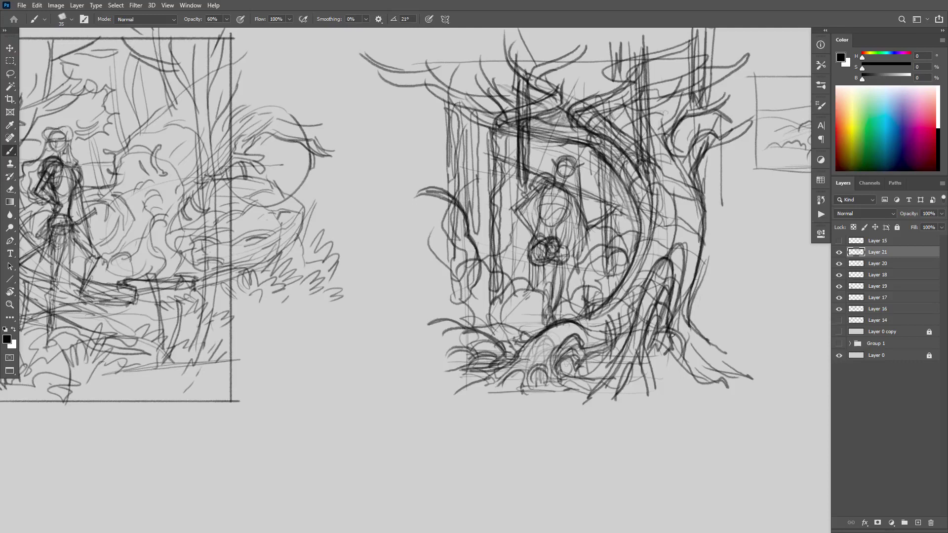
Step: Add short grass strokes around the right-hand roots and on the ground left of the figure
{"action": "left_click_drag", "start_coordinate": [672, 363], "coordinate": [666, 381]}
{"action": "left_click_drag", "start_coordinate": [676, 359], "coordinate": [676, 383]}
{"action": "mouse_move", "coordinate": [692, 360]}
{"action": "left_mouse_down"}
{"action": "mouse_move", "coordinate": [683, 382]}
{"action": "mouse_move", "coordinate": [691, 381]}
{"action": "left_mouse_up"}
{"action": "left_click_drag", "start_coordinate": [709, 359], "coordinate": [699, 380]}
{"action": "left_click_drag", "start_coordinate": [718, 325], "coordinate": [705, 340]}
{"action": "left_click_drag", "start_coordinate": [725, 333], "coordinate": [712, 345]}
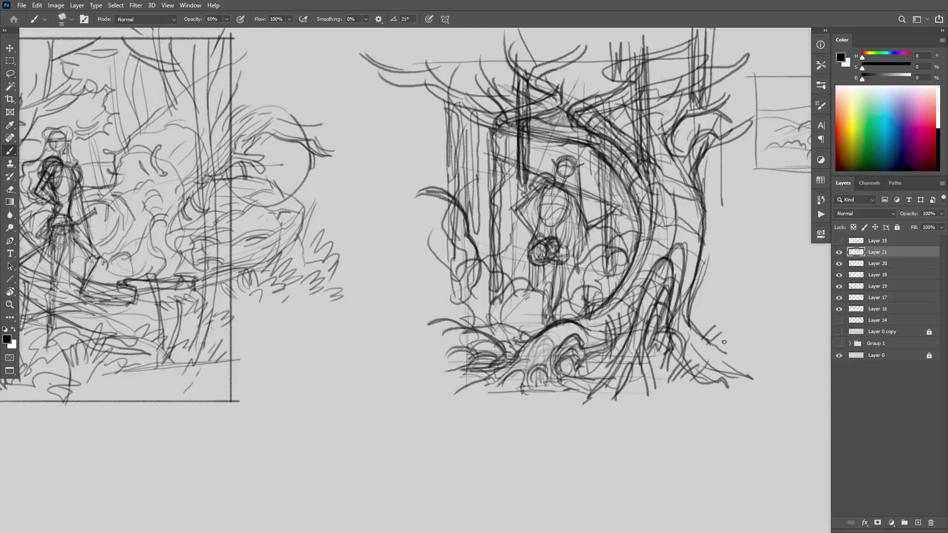
{"action": "left_click_drag", "start_coordinate": [524, 332], "coordinate": [521, 345]}
{"action": "mouse_move", "coordinate": [531, 320]}
{"action": "left_mouse_down"}
{"action": "mouse_move", "coordinate": [524, 337]}
{"action": "mouse_move", "coordinate": [506, 333]}
{"action": "left_mouse_up"}
{"action": "left_click_drag", "start_coordinate": [499, 313], "coordinate": [494, 319]}
Step: Sketch horizontal branches crossing behind the figure's head and shoulders and extending toward the trunk
{"action": "mouse_move", "coordinate": [617, 155]}
{"action": "left_mouse_down"}
{"action": "mouse_move", "coordinate": [590, 180]}
{"action": "mouse_move", "coordinate": [576, 161]}
{"action": "mouse_move", "coordinate": [583, 186]}
{"action": "mouse_move", "coordinate": [607, 183]}
{"action": "mouse_move", "coordinate": [593, 188]}
{"action": "left_mouse_up"}
{"action": "key", "text": "ctrl+z"}
{"action": "key", "text": "ctrl+z"}
{"action": "mouse_move", "coordinate": [615, 168]}
{"action": "left_mouse_down"}
{"action": "mouse_move", "coordinate": [597, 165]}
{"action": "mouse_move", "coordinate": [620, 197]}
{"action": "mouse_move", "coordinate": [585, 186]}
{"action": "mouse_move", "coordinate": [519, 202]}
{"action": "mouse_move", "coordinate": [526, 192]}
{"action": "mouse_move", "coordinate": [484, 192]}
{"action": "mouse_move", "coordinate": [462, 204]}
{"action": "left_mouse_up"}
{"action": "left_click_drag", "start_coordinate": [497, 182], "coordinate": [470, 191]}
{"action": "left_click_drag", "start_coordinate": [558, 166], "coordinate": [489, 145]}
{"action": "left_click_drag", "start_coordinate": [542, 156], "coordinate": [523, 138]}
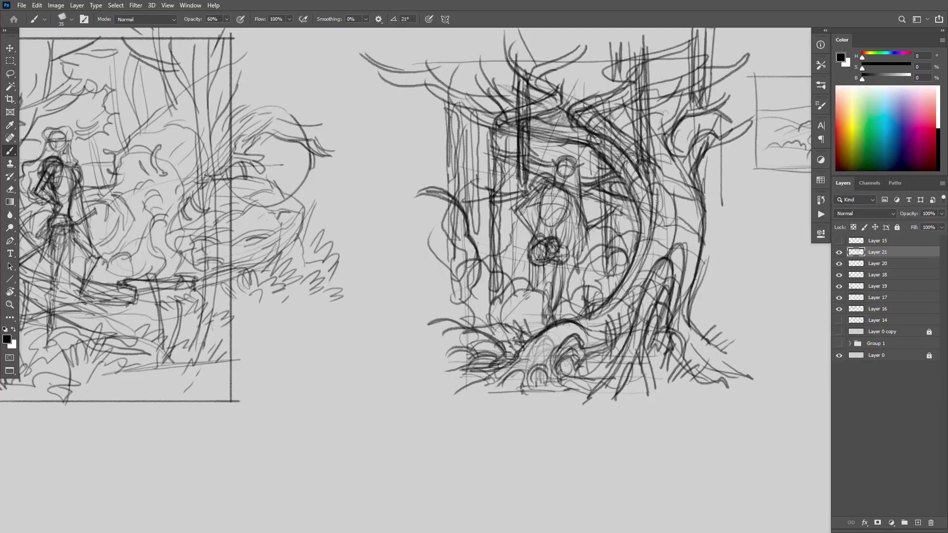
{"action": "left_click_drag", "start_coordinate": [632, 208], "coordinate": [574, 211]}
{"action": "mouse_move", "coordinate": [688, 164]}
{"action": "left_mouse_down"}
{"action": "mouse_move", "coordinate": [624, 173]}
{"action": "mouse_move", "coordinate": [651, 199]}
{"action": "mouse_move", "coordinate": [601, 167]}
{"action": "mouse_move", "coordinate": [583, 178]}
{"action": "mouse_move", "coordinate": [593, 199]}
{"action": "mouse_move", "coordinate": [633, 206]}
{"action": "left_mouse_up"}
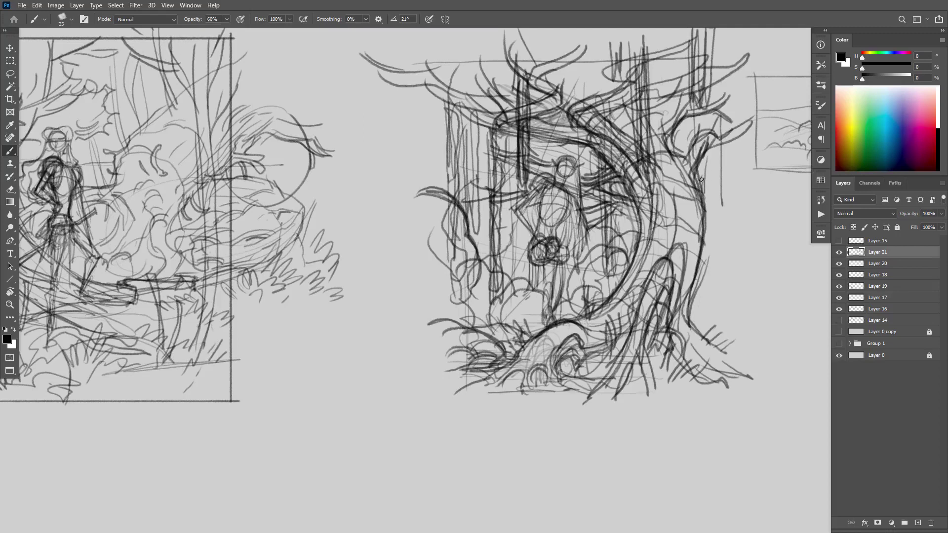
{"action": "mouse_move", "coordinate": [701, 179]}
{"action": "left_mouse_down"}
{"action": "mouse_move", "coordinate": [732, 177]}
{"action": "mouse_move", "coordinate": [721, 183]}
{"action": "left_mouse_up"}
{"action": "key", "text": "ctrl+z"}
{"action": "key", "text": "ctrl+z"}
{"action": "key", "text": "ctrl+z"}
{"action": "key", "text": "ctrl+z"}
{"action": "key", "text": "ctrl+z"}
Step: Sweep the left branch down in a curve below the figure and sketch foliage around its legs
{"action": "left_click_drag", "start_coordinate": [547, 162], "coordinate": [520, 150]}
{"action": "mouse_move", "coordinate": [596, 168]}
{"action": "left_mouse_down"}
{"action": "mouse_move", "coordinate": [590, 148]}
{"action": "mouse_move", "coordinate": [543, 237]}
{"action": "mouse_move", "coordinate": [611, 152]}
{"action": "left_mouse_up"}
{"action": "key", "text": "ctrl+z"}
{"action": "mouse_move", "coordinate": [495, 269]}
{"action": "left_mouse_down"}
{"action": "mouse_move", "coordinate": [516, 263]}
{"action": "mouse_move", "coordinate": [503, 271]}
{"action": "mouse_move", "coordinate": [504, 297]}
{"action": "mouse_move", "coordinate": [532, 301]}
{"action": "left_mouse_up"}
{"action": "key", "text": "ctrl+z"}
{"action": "mouse_move", "coordinate": [481, 249]}
{"action": "left_mouse_down"}
{"action": "mouse_move", "coordinate": [528, 300]}
{"action": "mouse_move", "coordinate": [508, 317]}
{"action": "mouse_move", "coordinate": [494, 311]}
{"action": "mouse_move", "coordinate": [520, 303]}
{"action": "mouse_move", "coordinate": [535, 319]}
{"action": "mouse_move", "coordinate": [557, 315]}
{"action": "mouse_move", "coordinate": [539, 321]}
{"action": "mouse_move", "coordinate": [568, 330]}
{"action": "left_mouse_up"}
{"action": "mouse_move", "coordinate": [482, 246]}
{"action": "left_mouse_down"}
{"action": "mouse_move", "coordinate": [528, 293]}
{"action": "mouse_move", "coordinate": [527, 310]}
{"action": "mouse_move", "coordinate": [520, 291]}
{"action": "mouse_move", "coordinate": [603, 280]}
{"action": "mouse_move", "coordinate": [579, 283]}
{"action": "mouse_move", "coordinate": [565, 302]}
{"action": "mouse_move", "coordinate": [572, 313]}
{"action": "mouse_move", "coordinate": [556, 318]}
{"action": "mouse_move", "coordinate": [543, 303]}
{"action": "mouse_move", "coordinate": [516, 322]}
{"action": "mouse_move", "coordinate": [512, 312]}
{"action": "mouse_move", "coordinate": [498, 320]}
{"action": "mouse_move", "coordinate": [487, 295]}
{"action": "mouse_move", "coordinate": [479, 323]}
{"action": "left_mouse_up"}
{"action": "left_click_drag", "start_coordinate": [583, 278], "coordinate": [511, 287]}
{"action": "mouse_move", "coordinate": [598, 263]}
{"action": "left_mouse_down"}
{"action": "mouse_move", "coordinate": [601, 282]}
{"action": "mouse_move", "coordinate": [620, 260]}
{"action": "left_mouse_up"}
Step: Darken the figure's torso, shoulder and legs, and draw a vertical stroke down over the root mound
{"action": "mouse_move", "coordinate": [551, 176]}
{"action": "left_mouse_down"}
{"action": "mouse_move", "coordinate": [518, 201]}
{"action": "mouse_move", "coordinate": [517, 217]}
{"action": "mouse_move", "coordinate": [529, 232]}
{"action": "left_mouse_up"}
{"action": "mouse_move", "coordinate": [570, 196]}
{"action": "left_mouse_down"}
{"action": "mouse_move", "coordinate": [558, 225]}
{"action": "mouse_move", "coordinate": [558, 217]}
{"action": "left_mouse_up"}
{"action": "left_click_drag", "start_coordinate": [562, 207], "coordinate": [548, 237]}
{"action": "mouse_move", "coordinate": [552, 226]}
{"action": "left_mouse_down"}
{"action": "mouse_move", "coordinate": [564, 204]}
{"action": "mouse_move", "coordinate": [539, 207]}
{"action": "mouse_move", "coordinate": [563, 201]}
{"action": "mouse_move", "coordinate": [550, 184]}
{"action": "mouse_move", "coordinate": [542, 271]}
{"action": "left_mouse_up"}
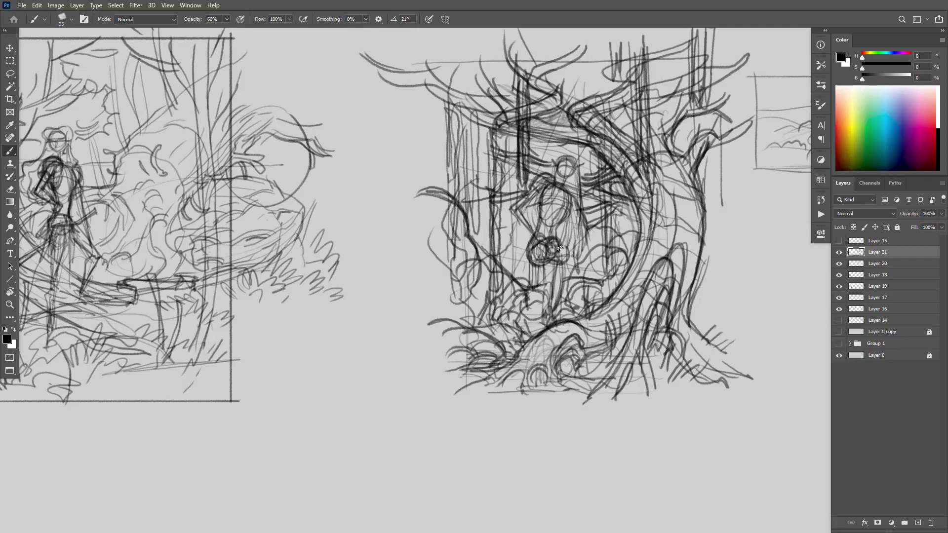
{"action": "left_click_drag", "start_coordinate": [557, 273], "coordinate": [548, 327]}
{"action": "left_click_drag", "start_coordinate": [523, 212], "coordinate": [539, 217]}
{"action": "mouse_move", "coordinate": [555, 317]}
{"action": "left_mouse_down"}
{"action": "mouse_move", "coordinate": [557, 306]}
{"action": "mouse_move", "coordinate": [548, 376]}
{"action": "left_mouse_up"}
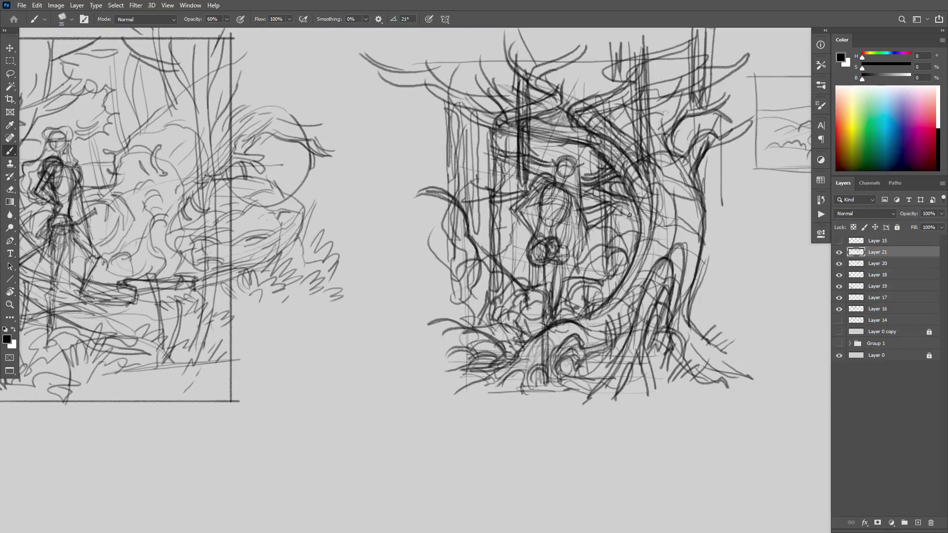
Step: Define the figure's bent arms and reinforce the outline of its torso
{"action": "left_click_drag", "start_coordinate": [615, 212], "coordinate": [581, 219]}
{"action": "mouse_move", "coordinate": [569, 187]}
{"action": "left_mouse_down"}
{"action": "mouse_move", "coordinate": [549, 176]}
{"action": "mouse_move", "coordinate": [518, 207]}
{"action": "mouse_move", "coordinate": [511, 200]}
{"action": "mouse_move", "coordinate": [508, 210]}
{"action": "mouse_move", "coordinate": [513, 202]}
{"action": "mouse_move", "coordinate": [531, 237]}
{"action": "left_mouse_up"}
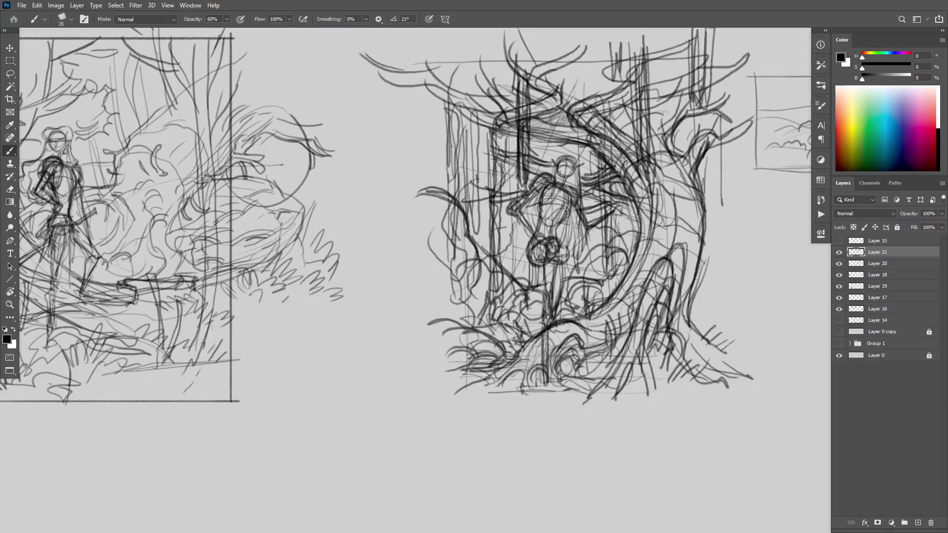
{"action": "left_click_drag", "start_coordinate": [569, 197], "coordinate": [552, 244]}
{"action": "mouse_move", "coordinate": [542, 206]}
{"action": "left_mouse_down"}
{"action": "mouse_move", "coordinate": [533, 234]}
{"action": "mouse_move", "coordinate": [555, 245]}
{"action": "left_mouse_up"}
Step: Strengthen the figure's right arm, extend a branch behind its head, and undo the stray strokes over the trunk
{"action": "mouse_move", "coordinate": [603, 218]}
{"action": "left_mouse_down"}
{"action": "mouse_move", "coordinate": [630, 198]}
{"action": "mouse_move", "coordinate": [639, 208]}
{"action": "mouse_move", "coordinate": [572, 187]}
{"action": "left_mouse_up"}
{"action": "left_click_drag", "start_coordinate": [572, 183], "coordinate": [471, 141]}
{"action": "mouse_move", "coordinate": [621, 206]}
{"action": "left_mouse_down"}
{"action": "mouse_move", "coordinate": [683, 215]}
{"action": "mouse_move", "coordinate": [659, 203]}
{"action": "left_mouse_up"}
{"action": "key", "text": "ctrl+z"}
{"action": "key", "text": "ctrl+z"}
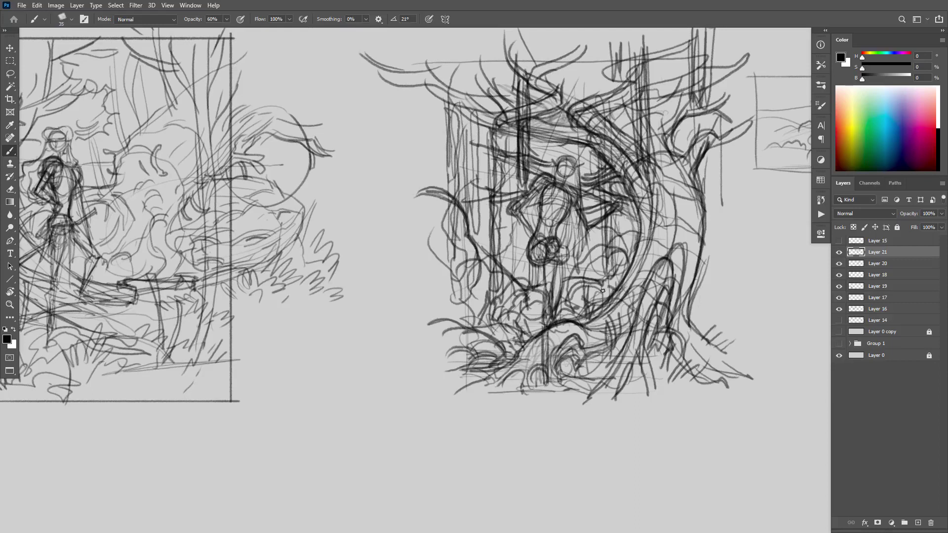
Step: Compare the forest thumbnail with and without the hanging-strand layer, and check it against the other thumbnails
{"action": "key", "text": "e"}
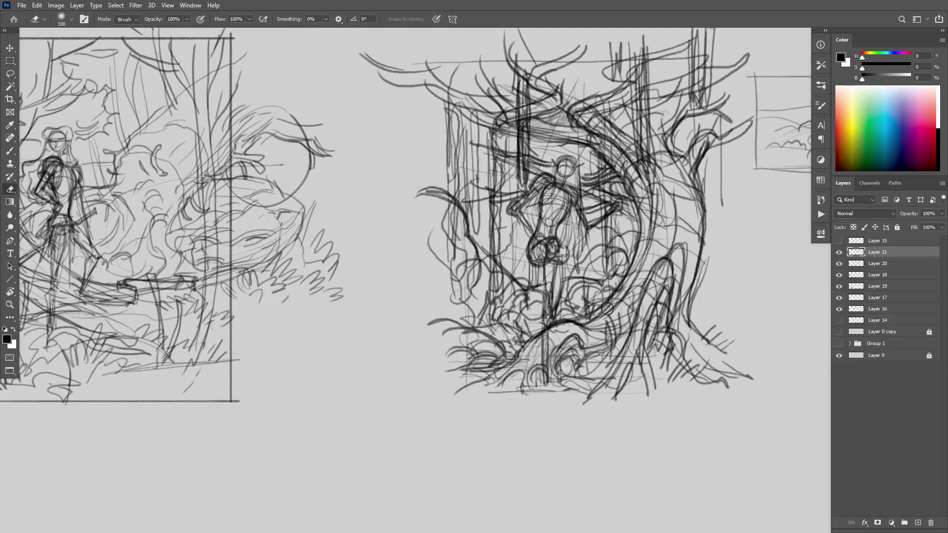
{"action": "key", "text": "b"}
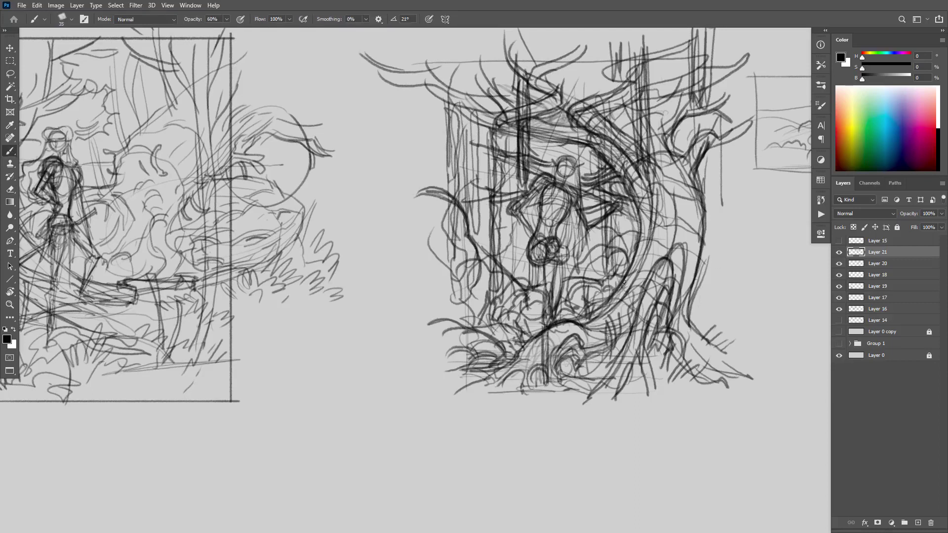
{"action": "left_click", "coordinate": [839, 253]}
{"action": "left_click", "coordinate": [839, 252]}
{"action": "scroll", "coordinate": [672, 311], "scroll_direction": "down", "scroll_amount": 5}
{"action": "scroll", "coordinate": [675, 321], "scroll_direction": "up", "scroll_amount": 2}
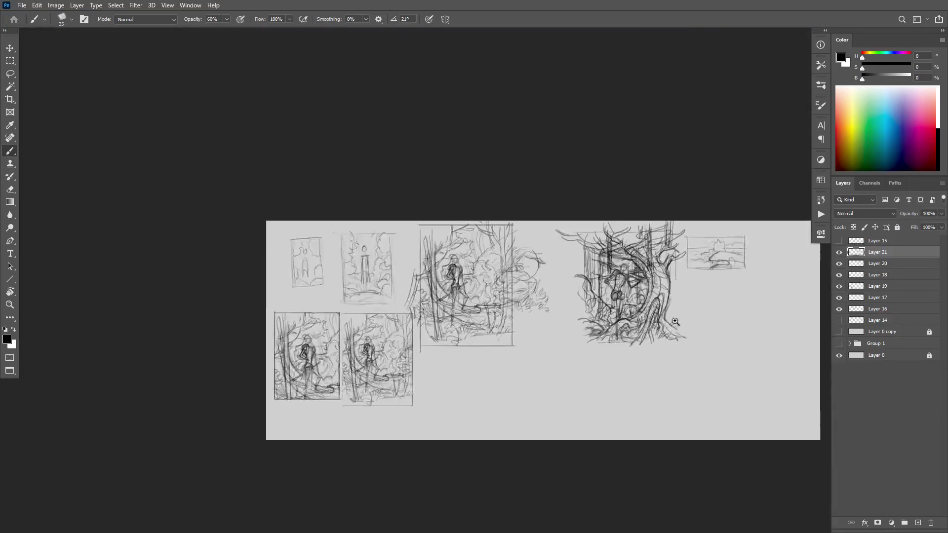
{"action": "scroll", "coordinate": [675, 321], "scroll_direction": "up", "scroll_amount": 4}
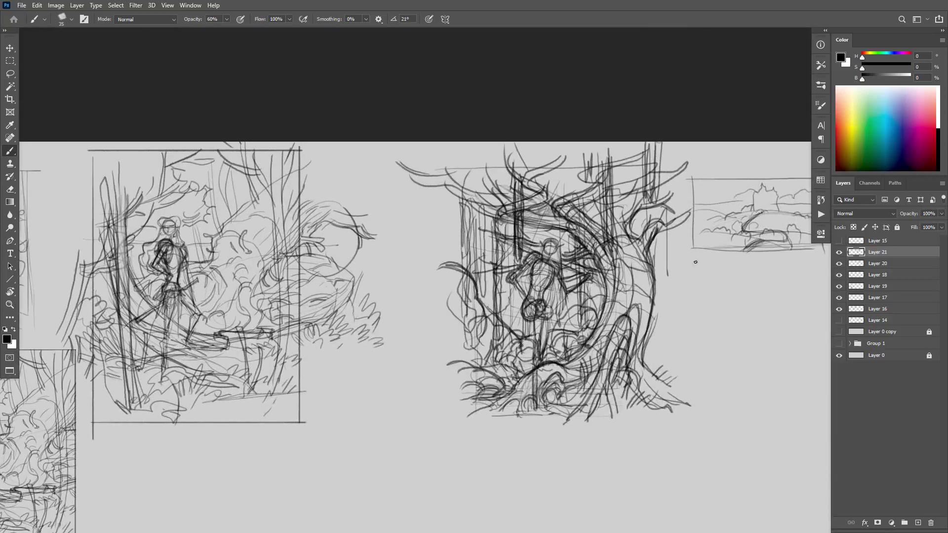
Step: Create a new empty layer above the forest thumbnail's sketch layers, ready for brush work
{"action": "key", "text": "m"}
{"action": "key", "text": "b"}
{"action": "key", "text": "m"}
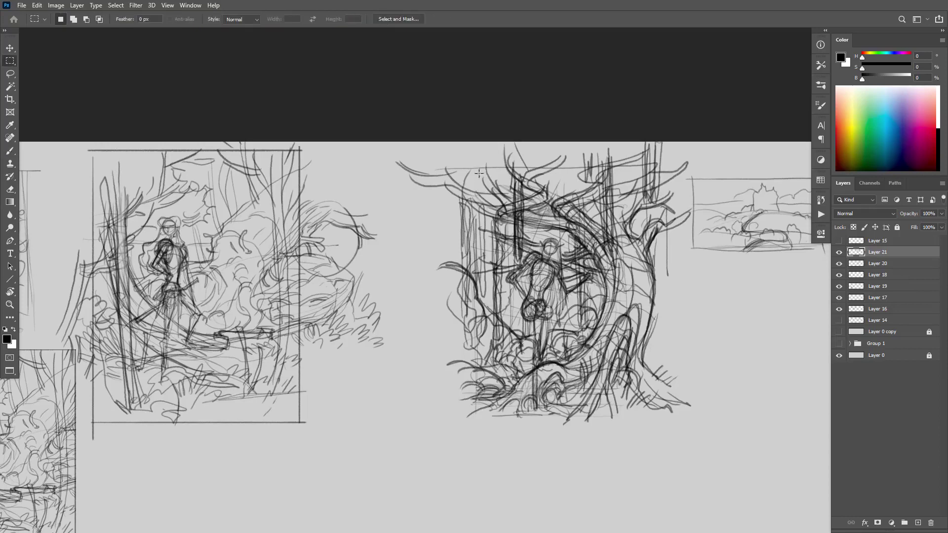
{"action": "key", "text": "b"}
{"action": "key", "text": "ctrl+shift+alt+n"}
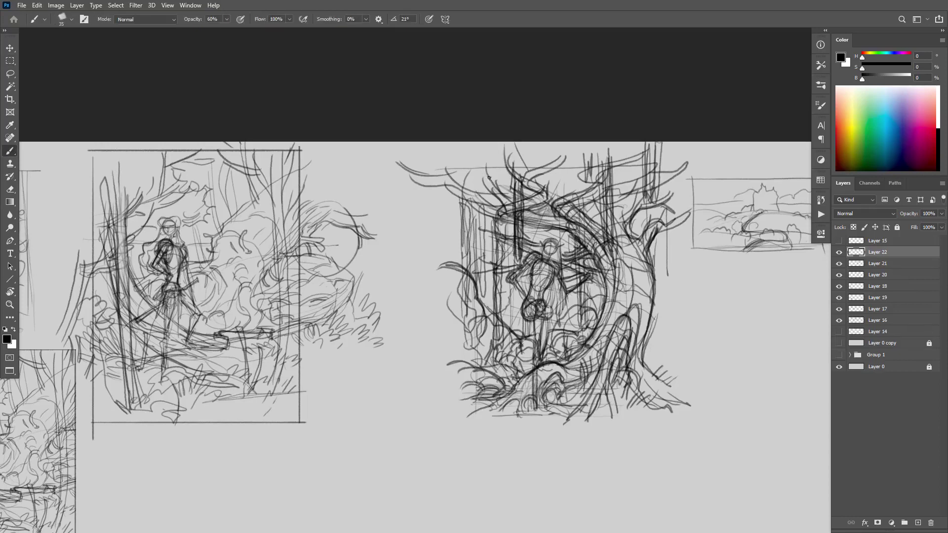
Step: Try framing the forest thumbnail with straight edge lines, and undo them while keeping the new layer
{"action": "left_click_drag", "start_coordinate": [480, 165], "coordinate": [480, 415]}
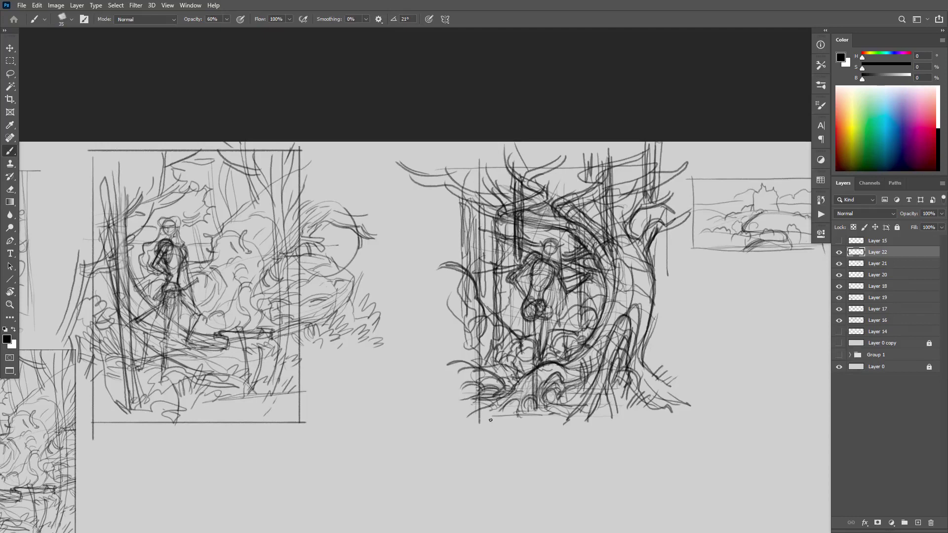
{"action": "key", "text": "ctrl+z"}
{"action": "mouse_move", "coordinate": [472, 161]}
{"action": "left_mouse_down"}
{"action": "mouse_move", "coordinate": [481, 406]}
{"action": "mouse_move", "coordinate": [472, 419]}
{"action": "mouse_move", "coordinate": [667, 410]}
{"action": "mouse_move", "coordinate": [652, 408]}
{"action": "mouse_move", "coordinate": [657, 162]}
{"action": "mouse_move", "coordinate": [638, 282]}
{"action": "mouse_move", "coordinate": [636, 401]}
{"action": "left_mouse_up"}
{"action": "key", "text": "ctrl+z"}
{"action": "key", "text": "ctrl+z"}
{"action": "key", "text": "ctrl+z"}
{"action": "key", "text": "ctrl+z"}
{"action": "key", "text": "ctrl+z"}
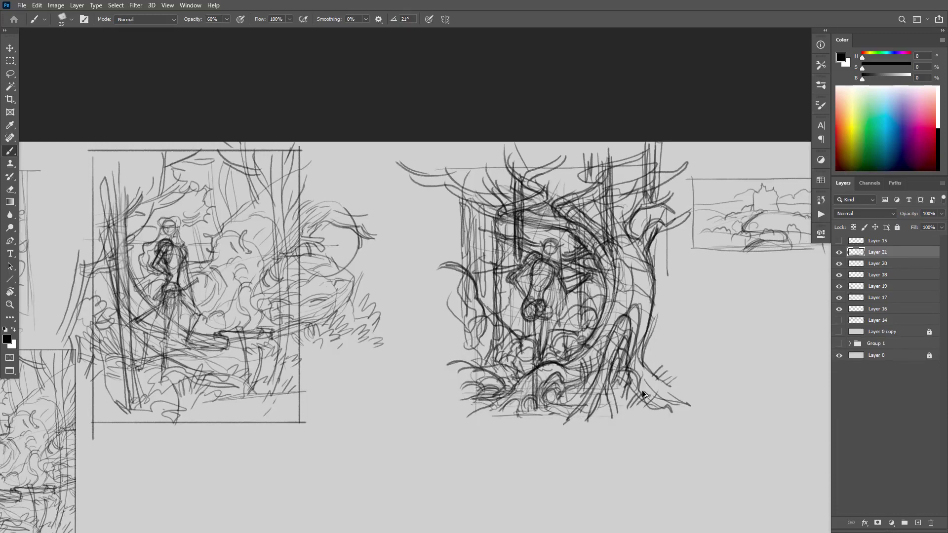
{"action": "key", "text": "ctrl+z"}
{"action": "key", "text": "ctrl+shift+z"}
{"action": "key", "text": "ctrl+shift+z"}
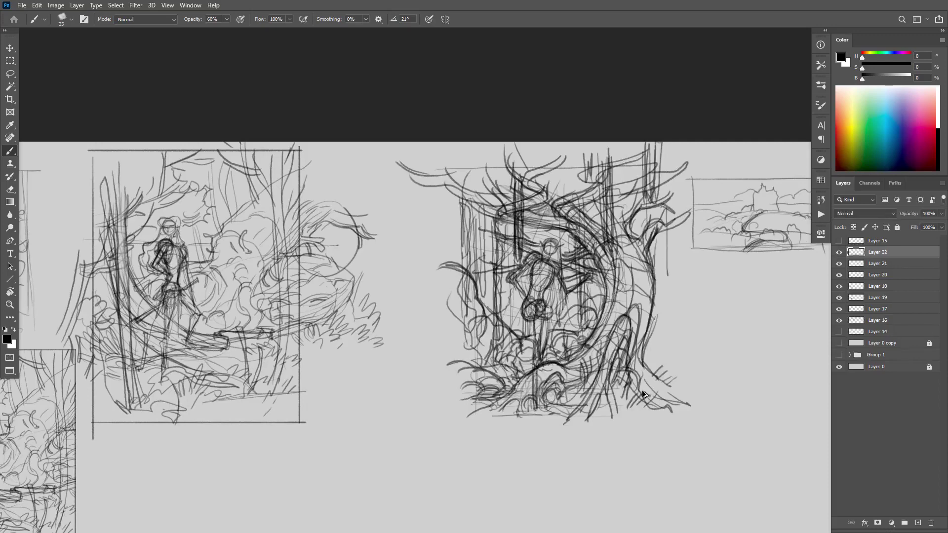
Step: Draw a rectangular frame around the forest thumbnail, reposition it, and transform it into a narrower crop
{"action": "mouse_move", "coordinate": [464, 181]}
{"action": "left_mouse_down"}
{"action": "mouse_move", "coordinate": [472, 393]}
{"action": "mouse_move", "coordinate": [471, 417]}
{"action": "mouse_move", "coordinate": [463, 418]}
{"action": "mouse_move", "coordinate": [662, 414]}
{"action": "mouse_move", "coordinate": [667, 160]}
{"action": "mouse_move", "coordinate": [457, 160]}
{"action": "mouse_move", "coordinate": [462, 188]}
{"action": "left_mouse_up"}
{"action": "key", "text": "v"}
{"action": "mouse_move", "coordinate": [640, 376]}
{"action": "left_mouse_down"}
{"action": "mouse_move", "coordinate": [623, 385]}
{"action": "mouse_move", "coordinate": [622, 374]}
{"action": "left_mouse_up"}
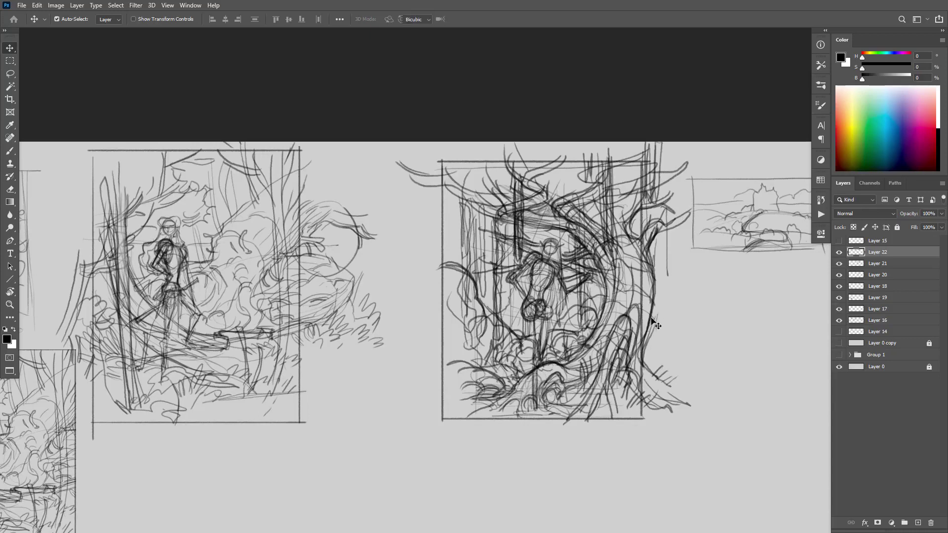
{"action": "key", "text": "ctrl+t"}
{"action": "left_click_drag", "start_coordinate": [651, 291], "coordinate": [646, 315]}
{"action": "key", "text": "Return"}
{"action": "key", "text": "b"}
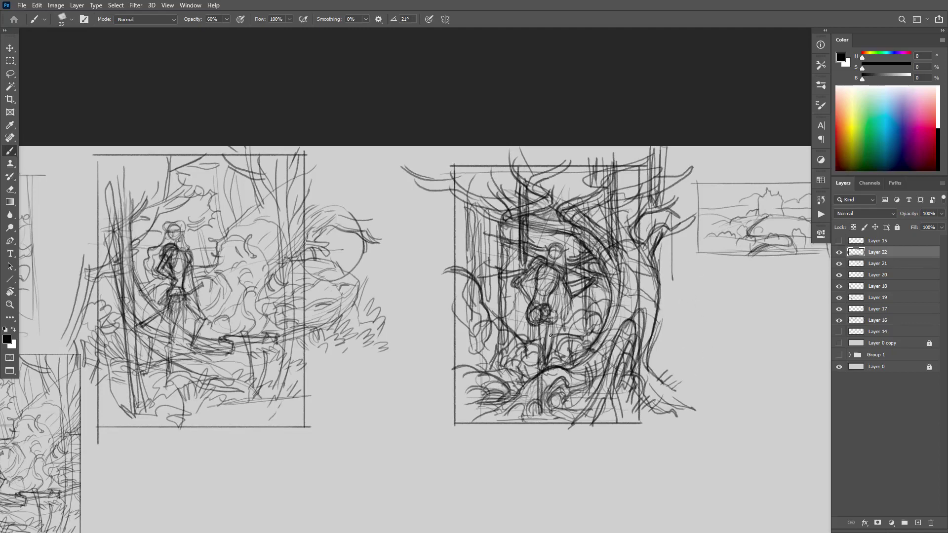
Step: Try a few strokes in the empty area beside the framed forest thumbnail, and undo them
{"action": "left_click_drag", "start_coordinate": [594, 302], "coordinate": [525, 310]}
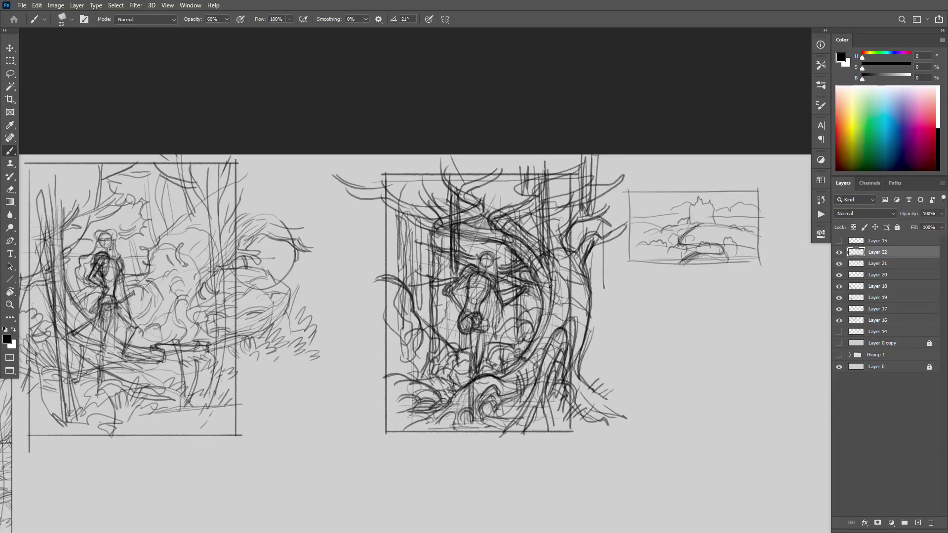
{"action": "left_click_drag", "start_coordinate": [650, 312], "coordinate": [653, 371]}
{"action": "mouse_move", "coordinate": [649, 314]}
{"action": "left_mouse_down"}
{"action": "mouse_move", "coordinate": [693, 311]}
{"action": "mouse_move", "coordinate": [690, 375]}
{"action": "mouse_move", "coordinate": [671, 375]}
{"action": "mouse_move", "coordinate": [691, 376]}
{"action": "left_mouse_up"}
{"action": "key", "text": "ctrl+z"}
{"action": "key", "text": "ctrl+z"}
{"action": "key", "text": "ctrl+z"}
Step: On a new layer, block in the curved trunk, root mound, canopy and ground with a flat black brush at 50% opacity
{"action": "scroll", "coordinate": [686, 286], "scroll_direction": "down", "scroll_amount": 3}
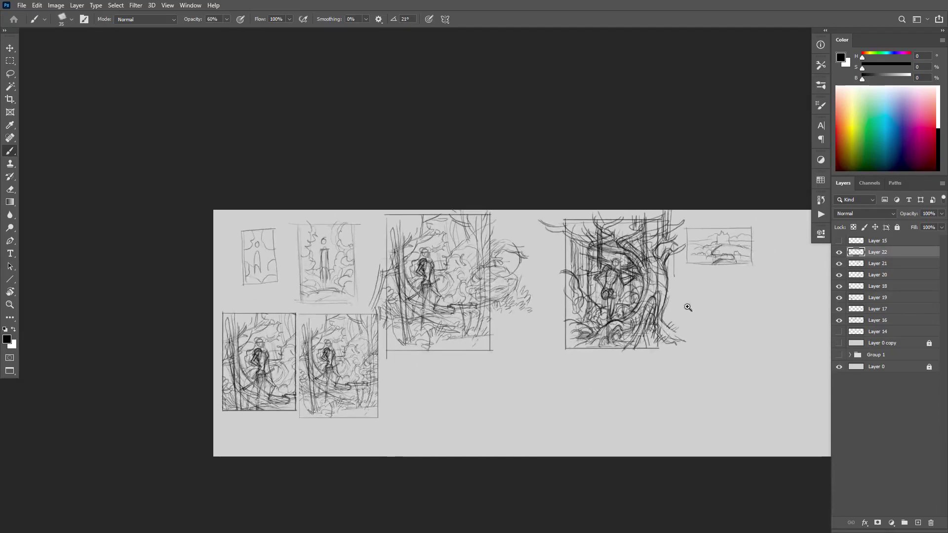
{"action": "scroll", "coordinate": [688, 307], "scroll_direction": "up", "scroll_amount": 4}
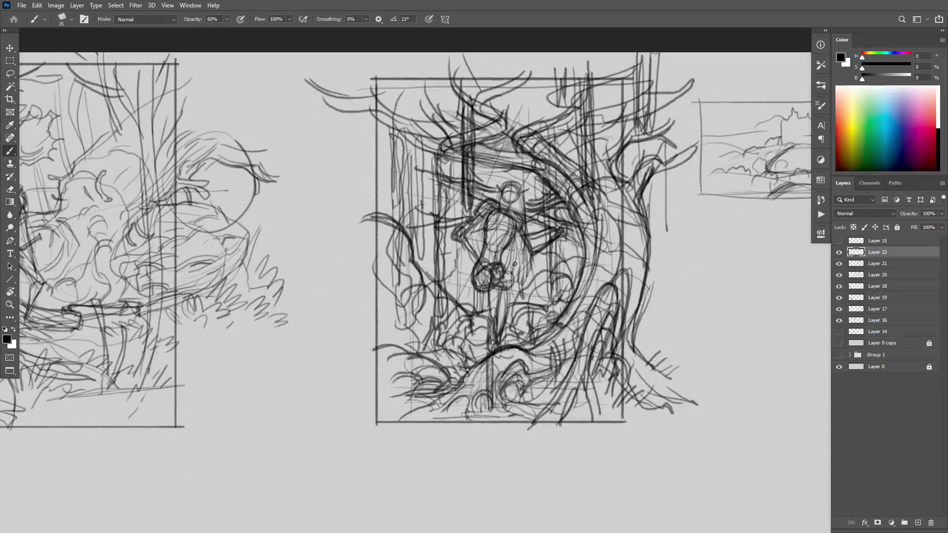
{"action": "key", "text": "ctrl+shift+alt+n"}
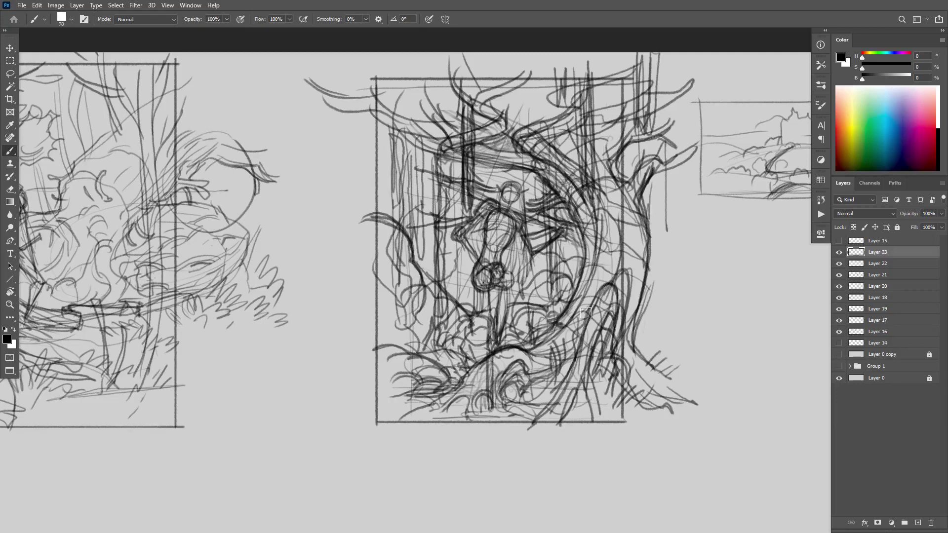
{"action": "mouse_move", "coordinate": [608, 309]}
{"action": "left_mouse_down"}
{"action": "mouse_move", "coordinate": [583, 354]}
{"action": "mouse_move", "coordinate": [606, 304]}
{"action": "mouse_move", "coordinate": [573, 388]}
{"action": "mouse_move", "coordinate": [612, 300]}
{"action": "mouse_move", "coordinate": [591, 374]}
{"action": "left_mouse_up"}
{"action": "key", "text": "ctrl+z"}
{"action": "key", "text": "5"}
{"action": "mouse_move", "coordinate": [610, 294]}
{"action": "left_mouse_down"}
{"action": "mouse_move", "coordinate": [581, 366]}
{"action": "mouse_move", "coordinate": [565, 370]}
{"action": "mouse_move", "coordinate": [553, 350]}
{"action": "mouse_move", "coordinate": [500, 359]}
{"action": "mouse_move", "coordinate": [462, 403]}
{"action": "mouse_move", "coordinate": [487, 367]}
{"action": "mouse_move", "coordinate": [549, 365]}
{"action": "mouse_move", "coordinate": [559, 381]}
{"action": "mouse_move", "coordinate": [603, 320]}
{"action": "mouse_move", "coordinate": [594, 390]}
{"action": "mouse_move", "coordinate": [612, 374]}
{"action": "mouse_move", "coordinate": [618, 267]}
{"action": "mouse_move", "coordinate": [618, 241]}
{"action": "mouse_move", "coordinate": [562, 334]}
{"action": "mouse_move", "coordinate": [596, 268]}
{"action": "mouse_move", "coordinate": [555, 178]}
{"action": "mouse_move", "coordinate": [547, 129]}
{"action": "mouse_move", "coordinate": [570, 110]}
{"action": "mouse_move", "coordinate": [564, 189]}
{"action": "mouse_move", "coordinate": [588, 164]}
{"action": "mouse_move", "coordinate": [587, 101]}
{"action": "mouse_move", "coordinate": [579, 184]}
{"action": "mouse_move", "coordinate": [568, 181]}
{"action": "mouse_move", "coordinate": [589, 190]}
{"action": "mouse_move", "coordinate": [591, 158]}
{"action": "mouse_move", "coordinate": [616, 227]}
{"action": "mouse_move", "coordinate": [616, 168]}
{"action": "mouse_move", "coordinate": [608, 155]}
{"action": "mouse_move", "coordinate": [608, 188]}
{"action": "mouse_move", "coordinate": [616, 173]}
{"action": "mouse_move", "coordinate": [604, 146]}
{"action": "mouse_move", "coordinate": [577, 173]}
{"action": "mouse_move", "coordinate": [476, 151]}
{"action": "mouse_move", "coordinate": [498, 127]}
{"action": "mouse_move", "coordinate": [465, 150]}
{"action": "left_mouse_up"}
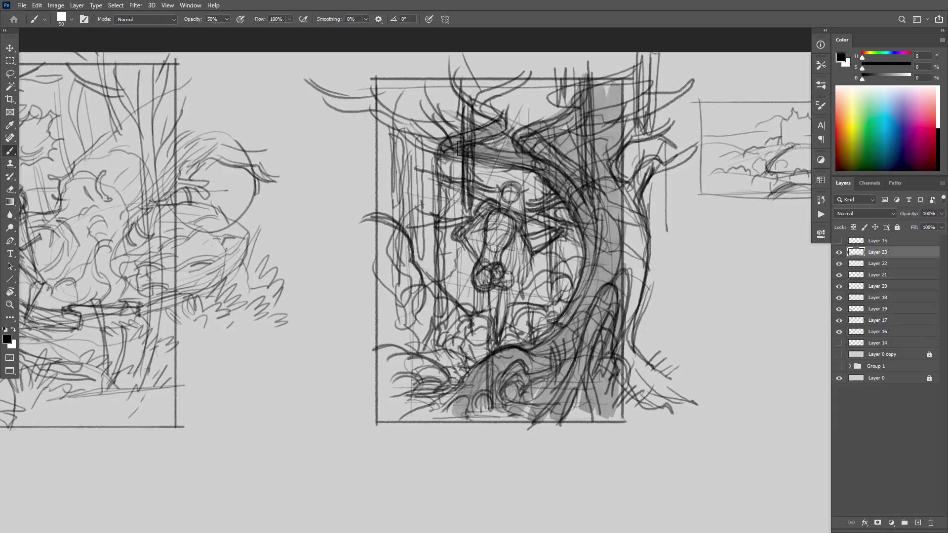
{"action": "mouse_move", "coordinate": [498, 119]}
{"action": "left_mouse_down"}
{"action": "mouse_move", "coordinate": [502, 145]}
{"action": "mouse_move", "coordinate": [480, 112]}
{"action": "mouse_move", "coordinate": [497, 132]}
{"action": "mouse_move", "coordinate": [494, 151]}
{"action": "mouse_move", "coordinate": [427, 139]}
{"action": "mouse_move", "coordinate": [375, 105]}
{"action": "mouse_move", "coordinate": [383, 94]}
{"action": "mouse_move", "coordinate": [460, 82]}
{"action": "mouse_move", "coordinate": [444, 107]}
{"action": "mouse_move", "coordinate": [481, 137]}
{"action": "left_mouse_up"}
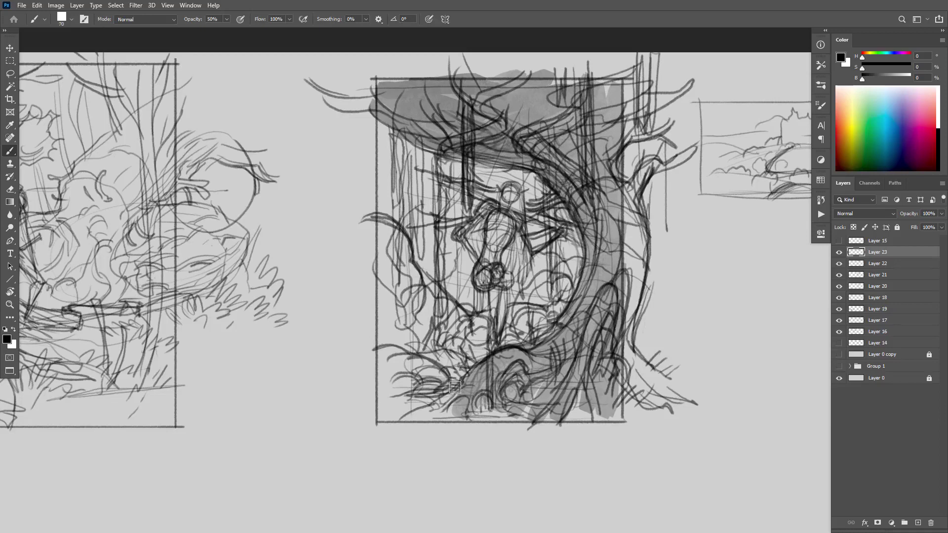
{"action": "mouse_move", "coordinate": [454, 387]}
{"action": "left_mouse_down"}
{"action": "mouse_move", "coordinate": [409, 397]}
{"action": "mouse_move", "coordinate": [583, 407]}
{"action": "left_mouse_up"}
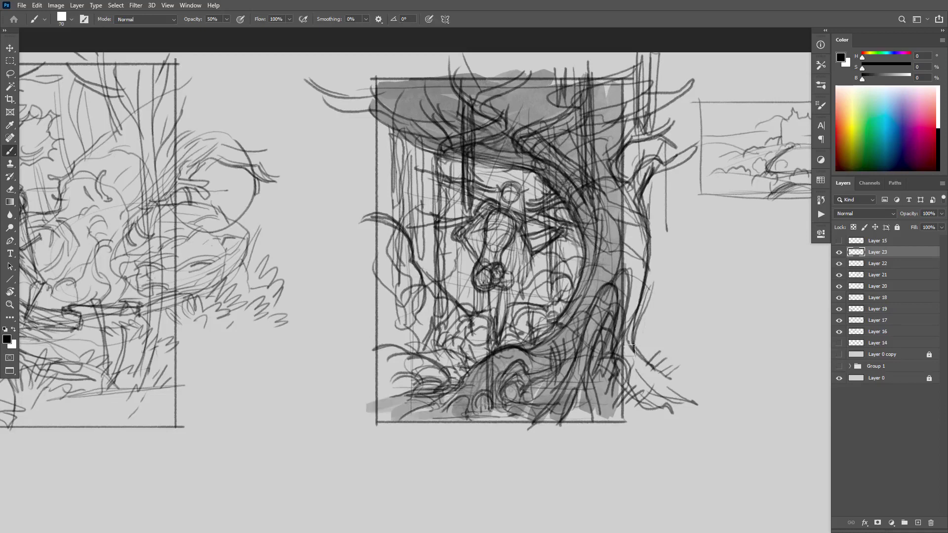
Step: Shade the standing figure's head, torso, cloak and legs with the semi-transparent brush
{"action": "mouse_move", "coordinate": [516, 193]}
{"action": "left_mouse_down"}
{"action": "mouse_move", "coordinate": [487, 258]}
{"action": "mouse_move", "coordinate": [500, 291]}
{"action": "mouse_move", "coordinate": [493, 317]}
{"action": "mouse_move", "coordinate": [502, 293]}
{"action": "mouse_move", "coordinate": [494, 348]}
{"action": "left_mouse_up"}
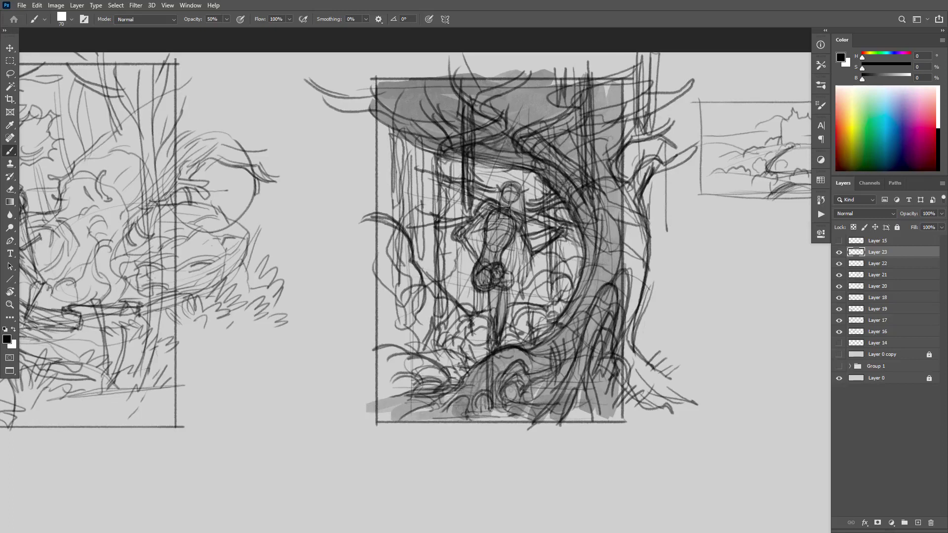
{"action": "mouse_move", "coordinate": [504, 214]}
{"action": "left_mouse_down"}
{"action": "mouse_move", "coordinate": [512, 248]}
{"action": "mouse_move", "coordinate": [525, 244]}
{"action": "mouse_move", "coordinate": [519, 270]}
{"action": "left_mouse_up"}
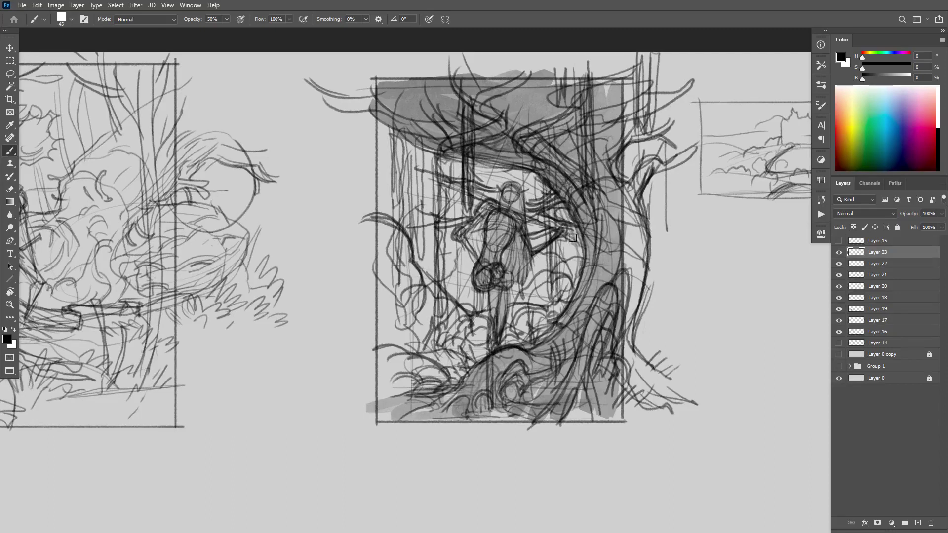
{"action": "left_click_drag", "start_coordinate": [539, 220], "coordinate": [462, 187]}
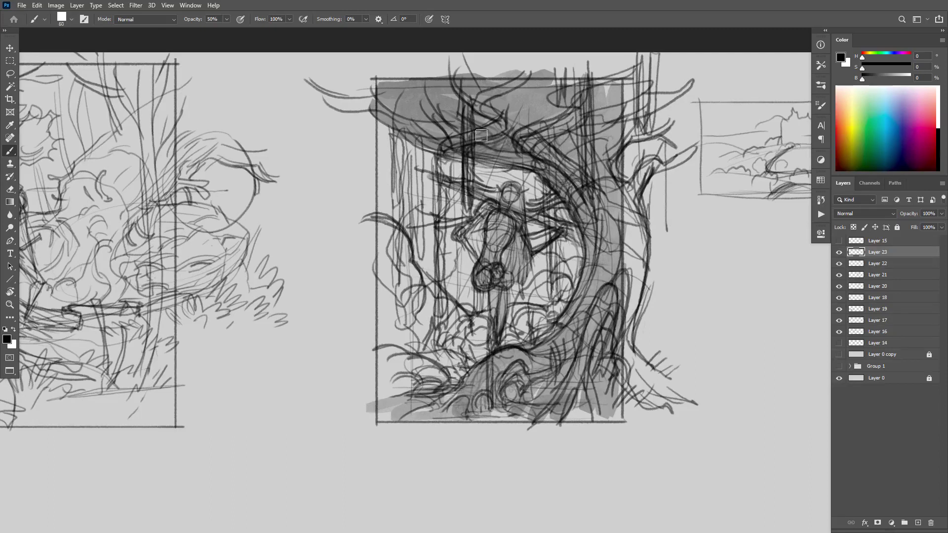
Step: Darken the vertical trunks beneath the canopy and shade the hanging strands along the frame's left side
{"action": "left_click_drag", "start_coordinate": [468, 95], "coordinate": [466, 205]}
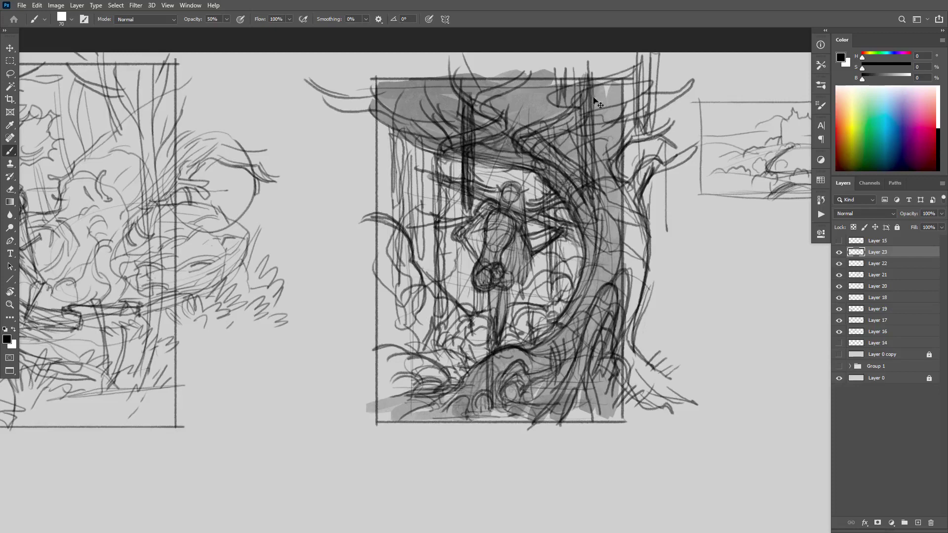
{"action": "mouse_move", "coordinate": [584, 80]}
{"action": "left_mouse_down"}
{"action": "mouse_move", "coordinate": [585, 200]}
{"action": "mouse_move", "coordinate": [590, 183]}
{"action": "left_mouse_up"}
{"action": "left_click_drag", "start_coordinate": [615, 81], "coordinate": [616, 177]}
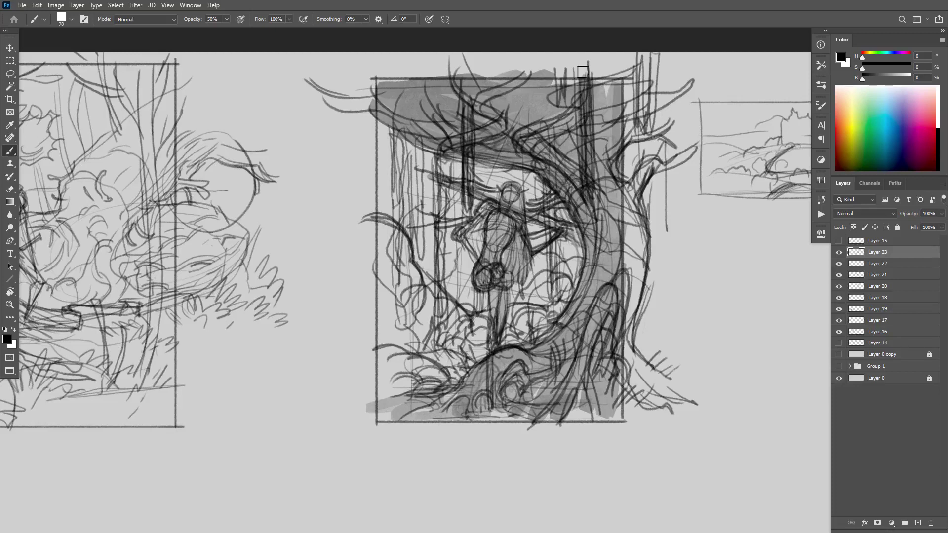
{"action": "mouse_move", "coordinate": [441, 150]}
{"action": "left_mouse_down"}
{"action": "mouse_move", "coordinate": [440, 252]}
{"action": "mouse_move", "coordinate": [417, 266]}
{"action": "left_mouse_up"}
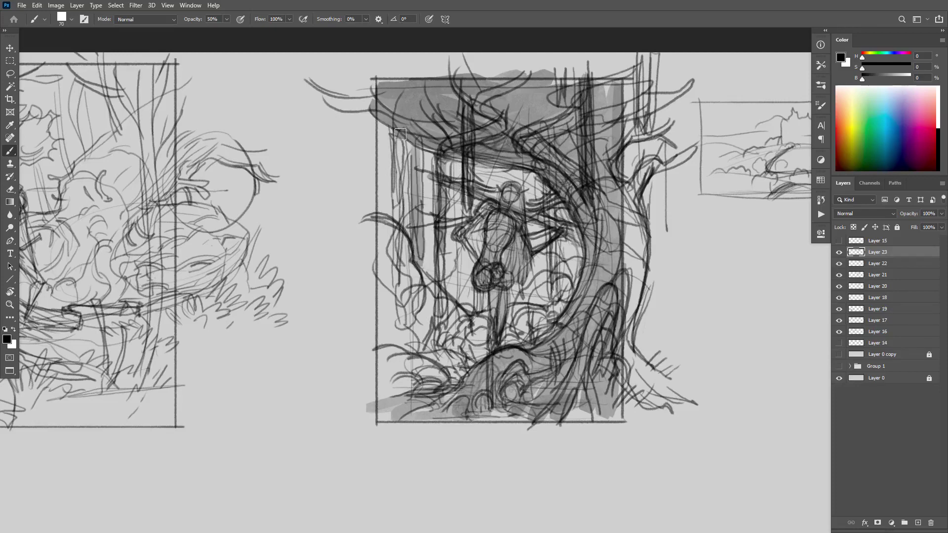
{"action": "left_click_drag", "start_coordinate": [400, 129], "coordinate": [398, 263]}
{"action": "left_click_drag", "start_coordinate": [393, 147], "coordinate": [392, 255]}
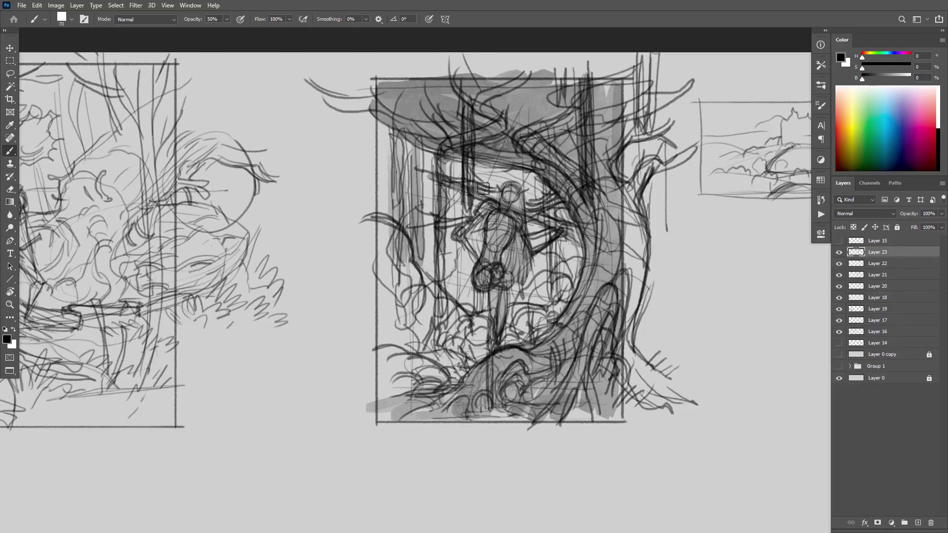
Step: Add vertical shading strokes beside the figure, across the upper trunks and canopy, and down the tree's outer edge
{"action": "left_click_drag", "start_coordinate": [456, 153], "coordinate": [457, 257]}
{"action": "mouse_move", "coordinate": [544, 248]}
{"action": "left_mouse_down"}
{"action": "mouse_move", "coordinate": [546, 309]}
{"action": "mouse_move", "coordinate": [551, 299]}
{"action": "left_mouse_up"}
{"action": "left_click_drag", "start_coordinate": [546, 168], "coordinate": [548, 219]}
{"action": "left_click_drag", "start_coordinate": [586, 96], "coordinate": [588, 168]}
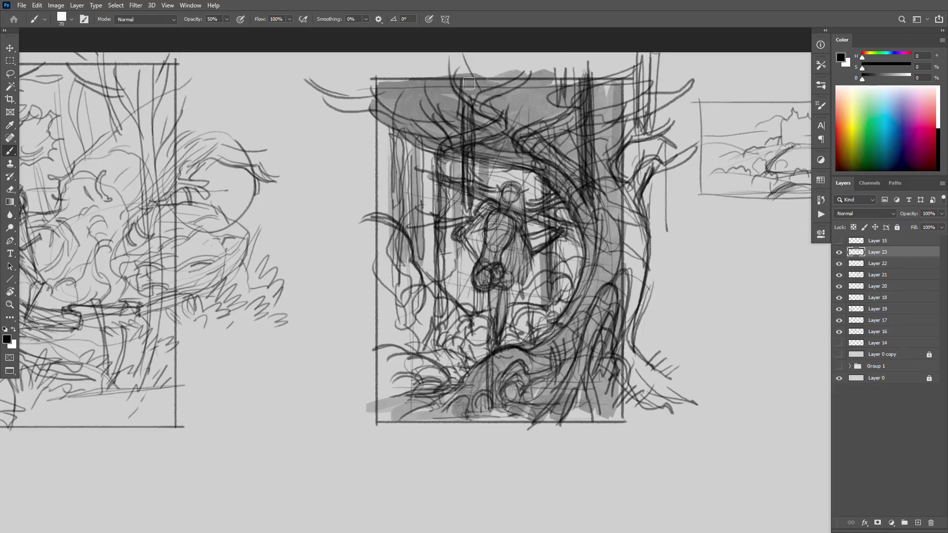
{"action": "left_click_drag", "start_coordinate": [469, 72], "coordinate": [471, 206]}
{"action": "left_click_drag", "start_coordinate": [608, 90], "coordinate": [608, 198]}
{"action": "left_click_drag", "start_coordinate": [612, 73], "coordinate": [611, 198]}
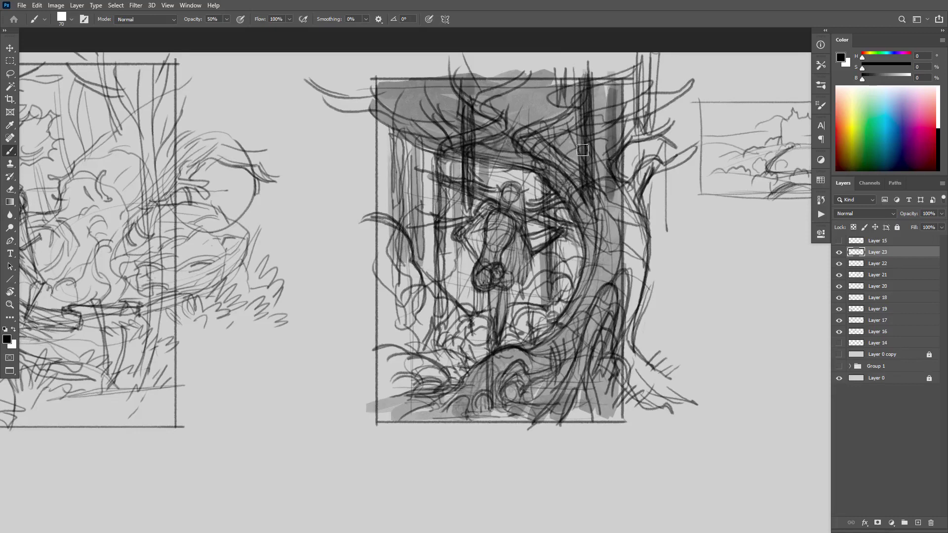
{"action": "left_click_drag", "start_coordinate": [551, 83], "coordinate": [551, 176]}
{"action": "left_click_drag", "start_coordinate": [627, 152], "coordinate": [629, 255]}
{"action": "left_click_drag", "start_coordinate": [413, 147], "coordinate": [413, 169]}
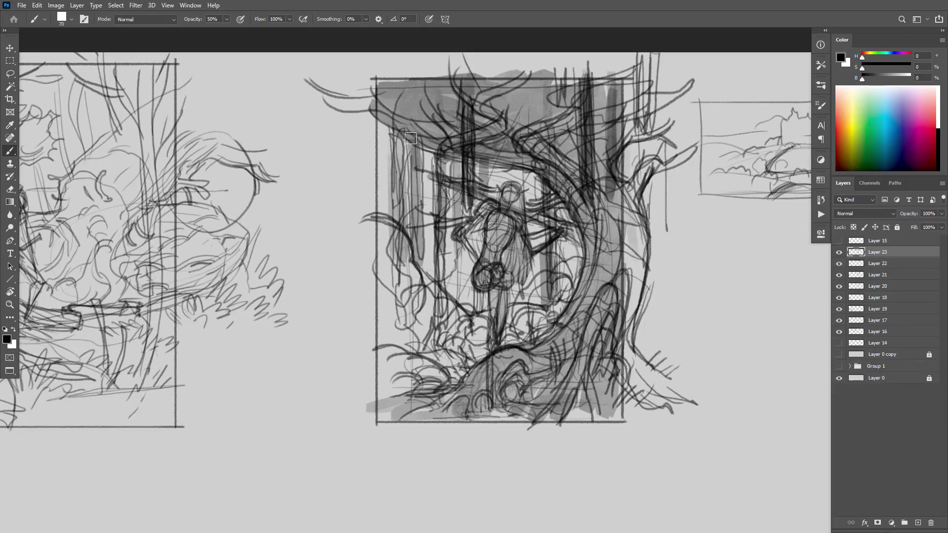
{"action": "mouse_move", "coordinate": [401, 124]}
{"action": "left_mouse_down"}
{"action": "mouse_move", "coordinate": [402, 200]}
{"action": "mouse_move", "coordinate": [385, 135]}
{"action": "left_mouse_up"}
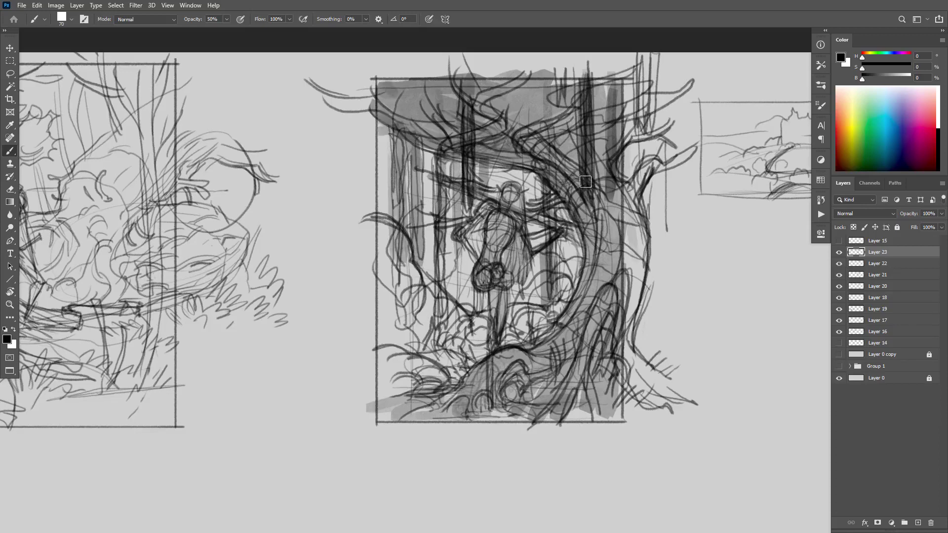
Step: Fill the foliage and undergrowth along the frame's left side with a grey tone
{"action": "scroll", "coordinate": [586, 324], "scroll_direction": "down", "scroll_amount": 5}
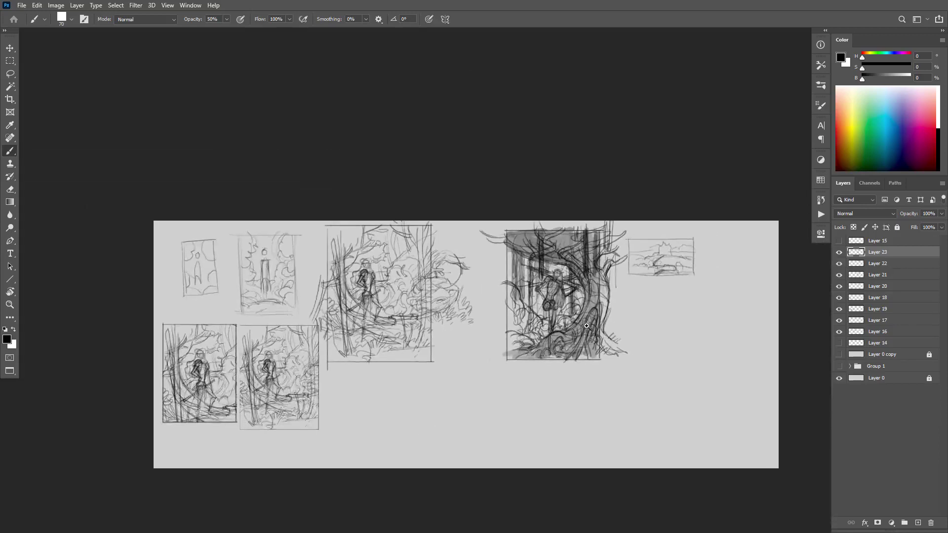
{"action": "scroll", "coordinate": [586, 326], "scroll_direction": "up", "scroll_amount": 4}
{"action": "scroll", "coordinate": [558, 307], "scroll_direction": "up", "scroll_amount": 2}
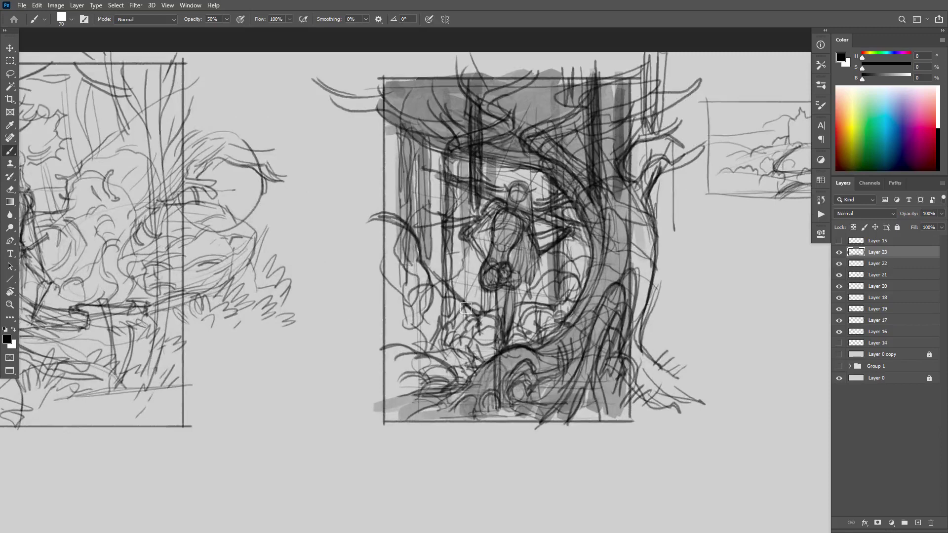
{"action": "mouse_move", "coordinate": [466, 308]}
{"action": "left_mouse_down"}
{"action": "mouse_move", "coordinate": [456, 343]}
{"action": "mouse_move", "coordinate": [450, 305]}
{"action": "mouse_move", "coordinate": [427, 334]}
{"action": "mouse_move", "coordinate": [427, 304]}
{"action": "left_mouse_up"}
{"action": "key", "text": "ctrl+z"}
{"action": "mouse_move", "coordinate": [418, 269]}
{"action": "left_mouse_down"}
{"action": "mouse_move", "coordinate": [409, 313]}
{"action": "mouse_move", "coordinate": [392, 242]}
{"action": "mouse_move", "coordinate": [395, 340]}
{"action": "mouse_move", "coordinate": [417, 353]}
{"action": "mouse_move", "coordinate": [439, 341]}
{"action": "mouse_move", "coordinate": [447, 316]}
{"action": "mouse_move", "coordinate": [430, 291]}
{"action": "mouse_move", "coordinate": [436, 352]}
{"action": "mouse_move", "coordinate": [464, 390]}
{"action": "mouse_move", "coordinate": [410, 395]}
{"action": "mouse_move", "coordinate": [390, 341]}
{"action": "mouse_move", "coordinate": [404, 416]}
{"action": "mouse_move", "coordinate": [478, 395]}
{"action": "mouse_move", "coordinate": [452, 365]}
{"action": "mouse_move", "coordinate": [449, 373]}
{"action": "left_mouse_up"}
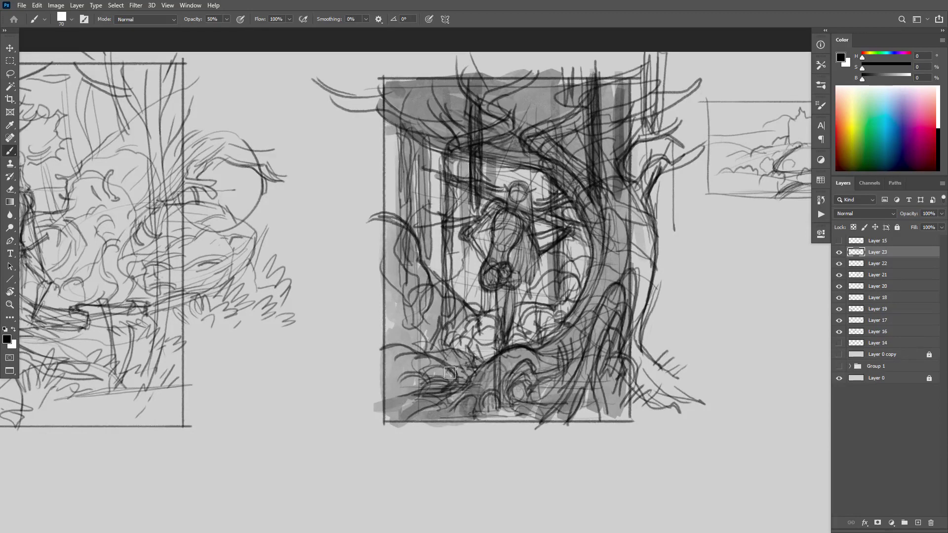
Step: Deepen the shading on the figure's head, back and legs, and check its silhouette at thumbnail size
{"action": "scroll", "coordinate": [633, 300], "scroll_direction": "down", "scroll_amount": 6}
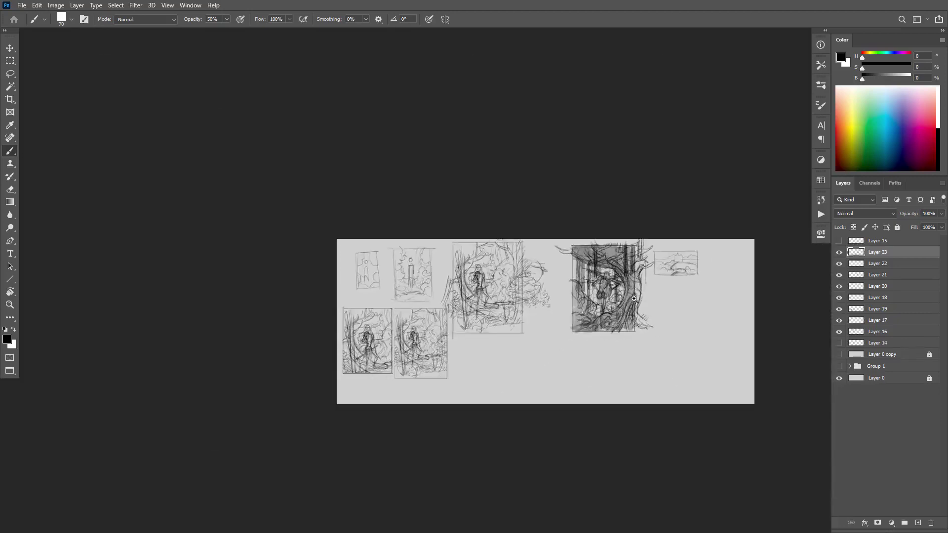
{"action": "scroll", "coordinate": [634, 298], "scroll_direction": "up", "scroll_amount": 6}
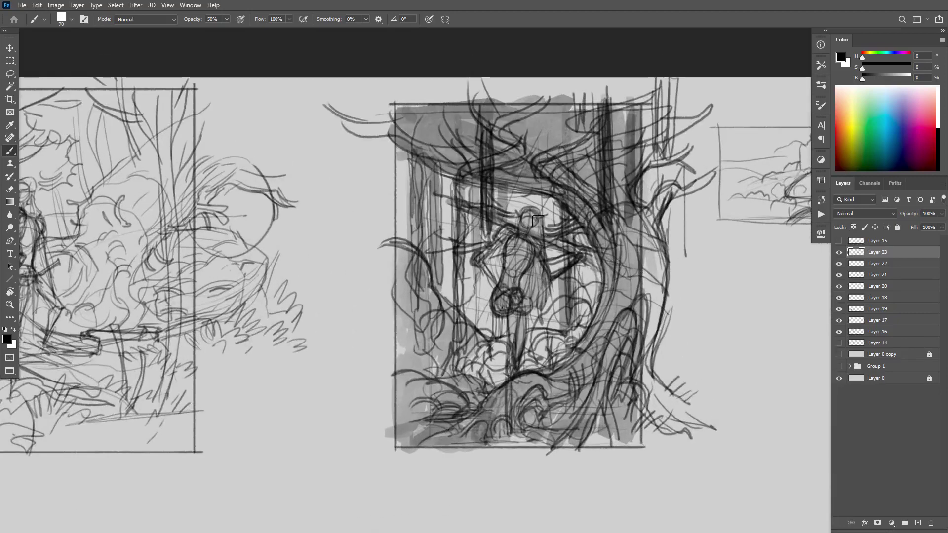
{"action": "mouse_move", "coordinate": [538, 221]}
{"action": "left_mouse_down"}
{"action": "mouse_move", "coordinate": [528, 210]}
{"action": "mouse_move", "coordinate": [506, 288]}
{"action": "mouse_move", "coordinate": [509, 278]}
{"action": "left_mouse_up"}
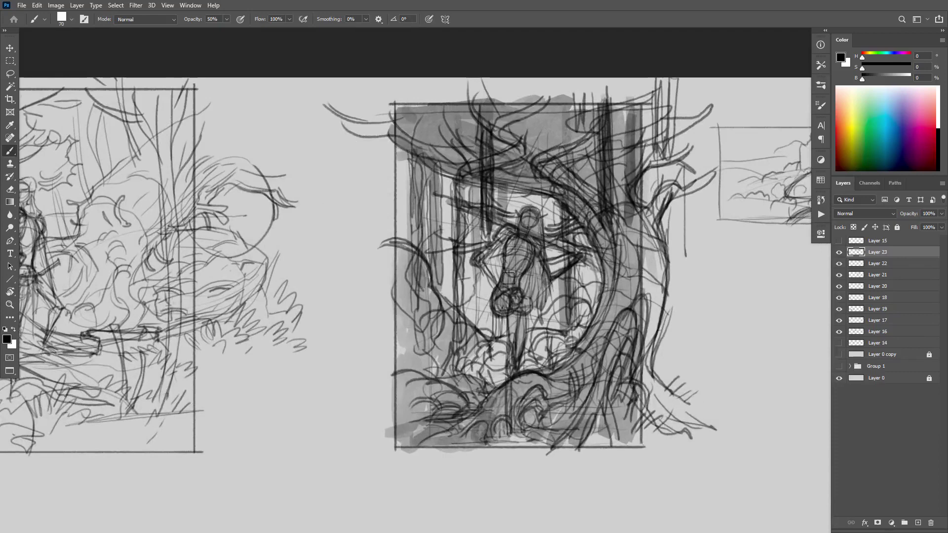
{"action": "mouse_move", "coordinate": [496, 238]}
{"action": "left_mouse_down"}
{"action": "mouse_move", "coordinate": [479, 262]}
{"action": "mouse_move", "coordinate": [490, 278]}
{"action": "mouse_move", "coordinate": [485, 268]}
{"action": "mouse_move", "coordinate": [515, 225]}
{"action": "mouse_move", "coordinate": [504, 303]}
{"action": "mouse_move", "coordinate": [520, 278]}
{"action": "mouse_move", "coordinate": [532, 294]}
{"action": "mouse_move", "coordinate": [530, 276]}
{"action": "mouse_move", "coordinate": [538, 278]}
{"action": "mouse_move", "coordinate": [520, 352]}
{"action": "mouse_move", "coordinate": [518, 303]}
{"action": "mouse_move", "coordinate": [507, 323]}
{"action": "mouse_move", "coordinate": [510, 346]}
{"action": "left_mouse_up"}
{"action": "scroll", "coordinate": [583, 328], "scroll_direction": "down", "scroll_amount": 3}
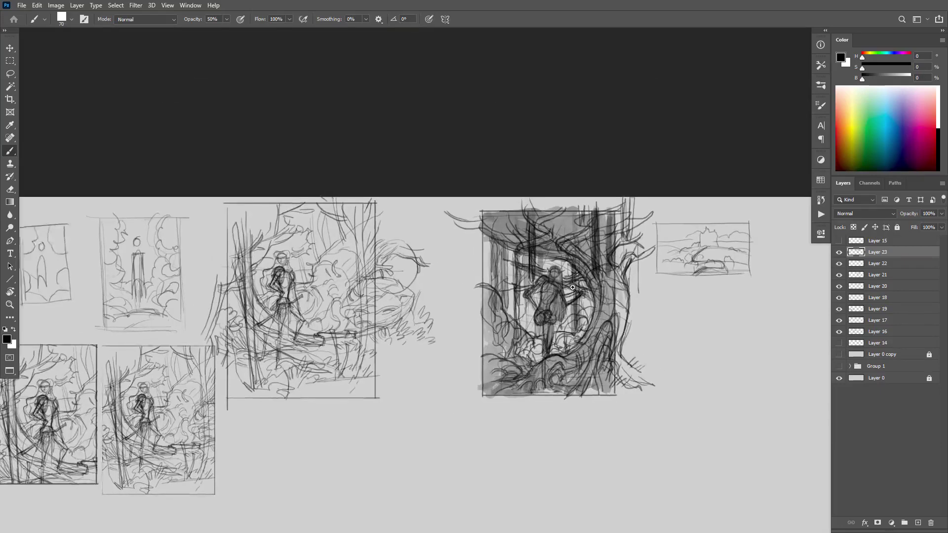
{"action": "scroll", "coordinate": [571, 282], "scroll_direction": "up", "scroll_amount": 5}
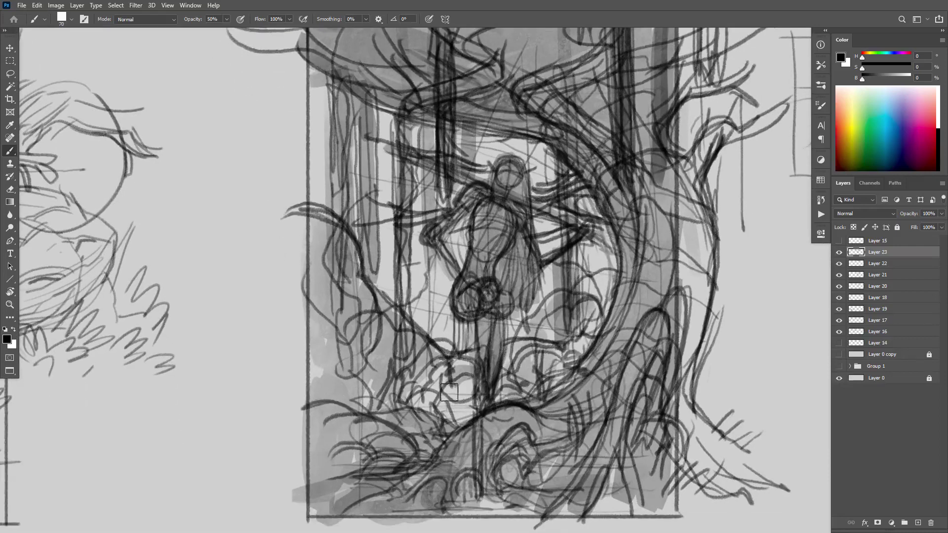
{"action": "scroll", "coordinate": [570, 290], "scroll_direction": "down", "scroll_amount": 8}
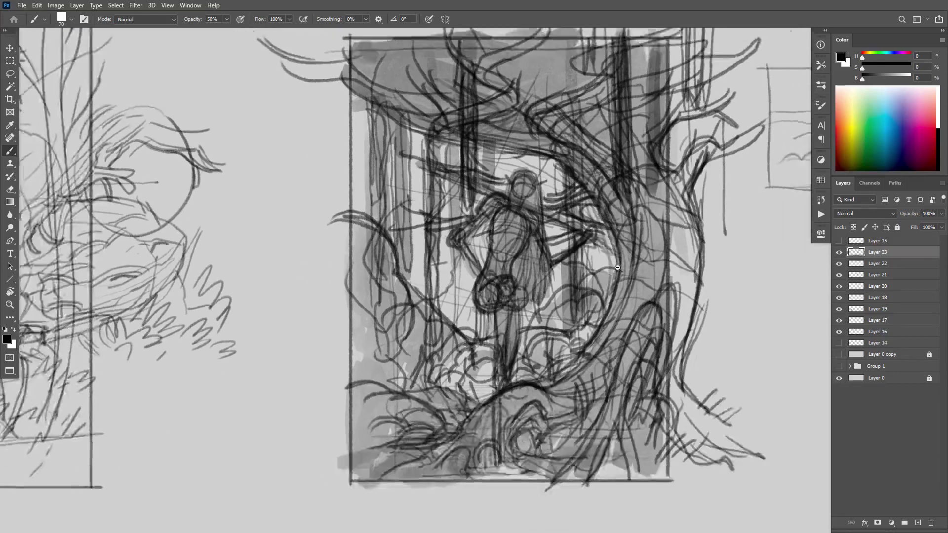
{"action": "scroll", "coordinate": [625, 251], "scroll_direction": "up", "scroll_amount": 2}
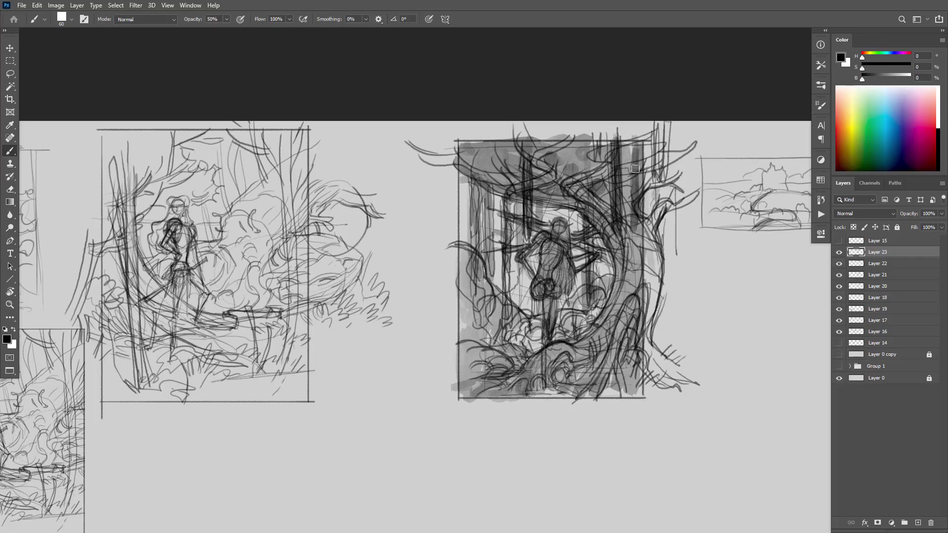
Step: Shade the large tree along the frame's right edge and darken the gaps between its lower roots, undoing stray strokes
{"action": "left_click_drag", "start_coordinate": [635, 169], "coordinate": [636, 314]}
{"action": "mouse_move", "coordinate": [622, 353]}
{"action": "left_mouse_down"}
{"action": "mouse_move", "coordinate": [609, 382]}
{"action": "mouse_move", "coordinate": [632, 388]}
{"action": "mouse_move", "coordinate": [631, 372]}
{"action": "mouse_move", "coordinate": [595, 384]}
{"action": "mouse_move", "coordinate": [576, 372]}
{"action": "mouse_move", "coordinate": [513, 389]}
{"action": "mouse_move", "coordinate": [601, 392]}
{"action": "mouse_move", "coordinate": [659, 379]}
{"action": "left_mouse_up"}
{"action": "key", "text": "ctrl+z"}
{"action": "key", "text": "ctrl+z"}
{"action": "key", "text": "ctrl+z"}
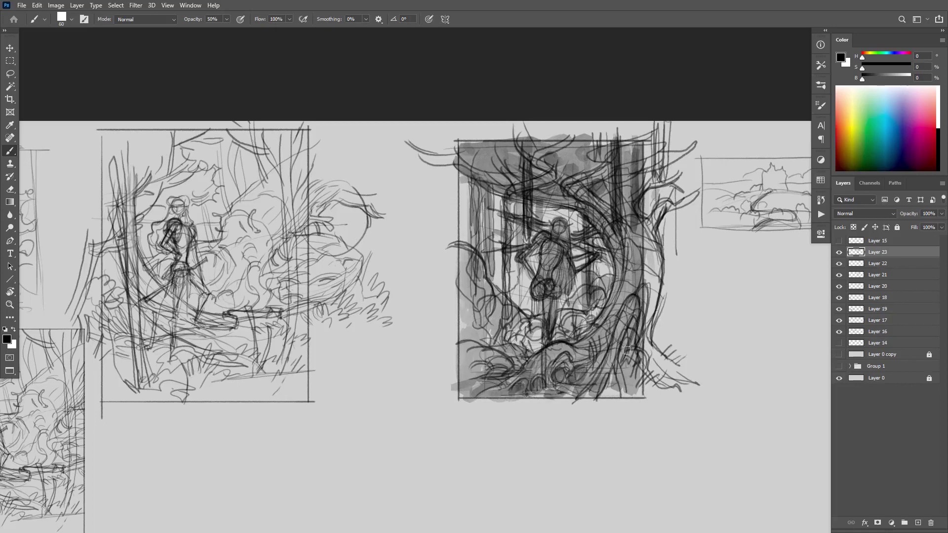
{"action": "mouse_move", "coordinate": [622, 353]}
{"action": "left_mouse_down"}
{"action": "mouse_move", "coordinate": [609, 396]}
{"action": "mouse_move", "coordinate": [635, 368]}
{"action": "left_mouse_up"}
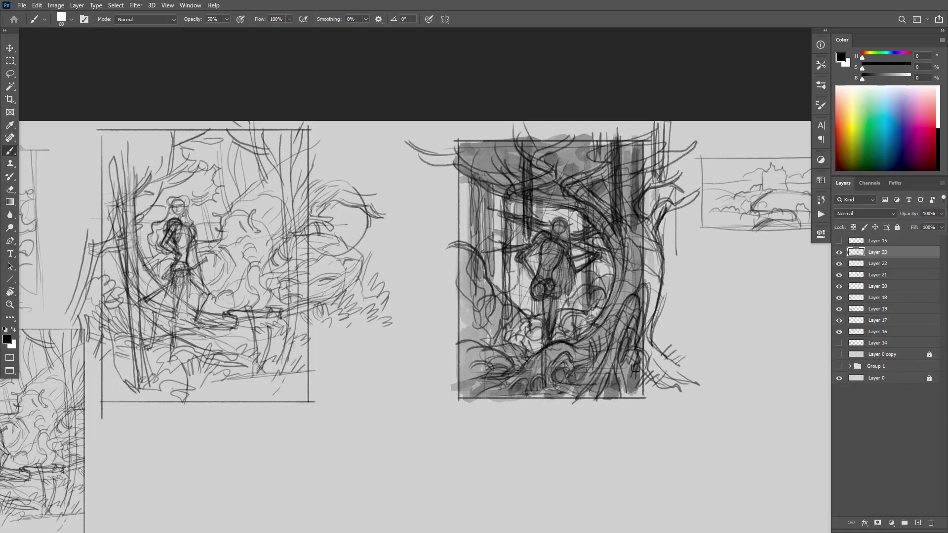
{"action": "scroll", "coordinate": [676, 297], "scroll_direction": "down", "scroll_amount": 4}
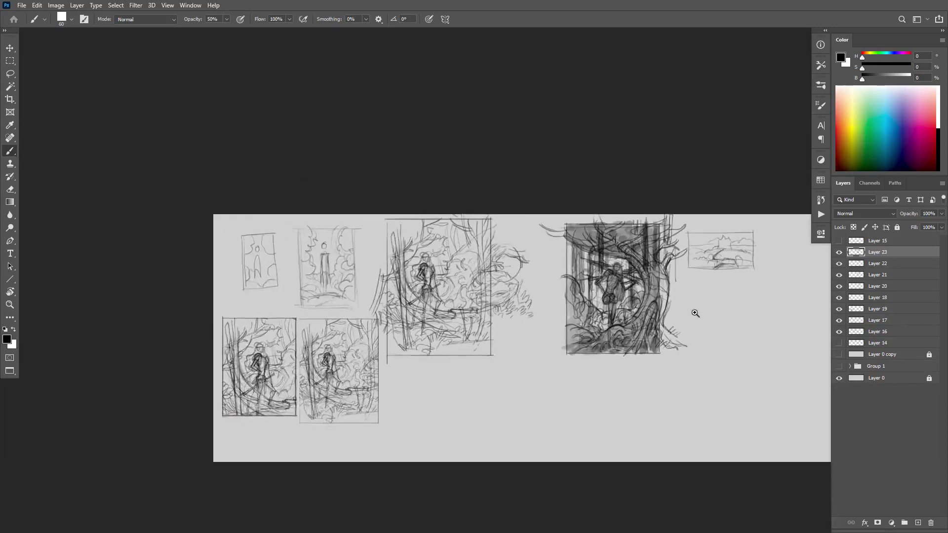
Step: Select the area inside the forest thumbnail's rectangular frame and invert the selection
{"action": "scroll", "coordinate": [692, 309], "scroll_direction": "up", "scroll_amount": 4}
{"action": "key", "text": "m"}
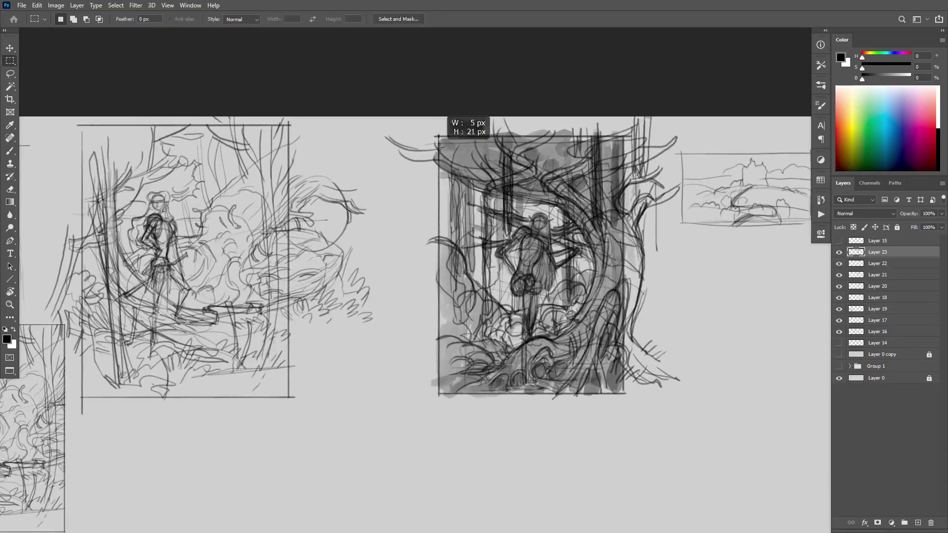
{"action": "mouse_move", "coordinate": [438, 134]}
{"action": "left_mouse_down"}
{"action": "mouse_move", "coordinate": [653, 392]}
{"action": "mouse_move", "coordinate": [624, 394]}
{"action": "left_mouse_up"}
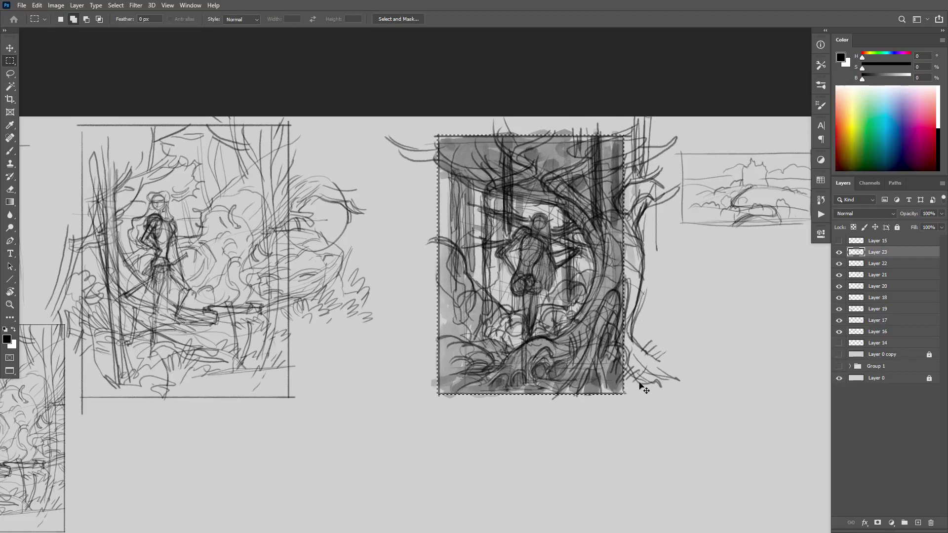
Step: Fade the branches, trunk and roots extending beyond the frame with large 50% opacity strokes in the sampled canvas grey, and deselect
{"action": "key", "text": "b"}
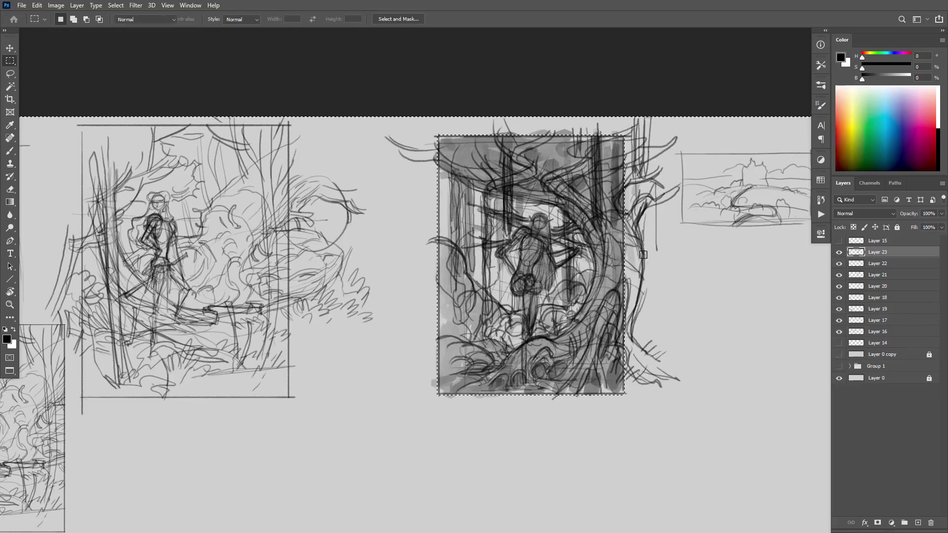
{"action": "left_click", "coordinate": [654, 270], "text": "alt"}
{"action": "key", "text": "bracketright"}
{"action": "key", "text": "bracketright"}
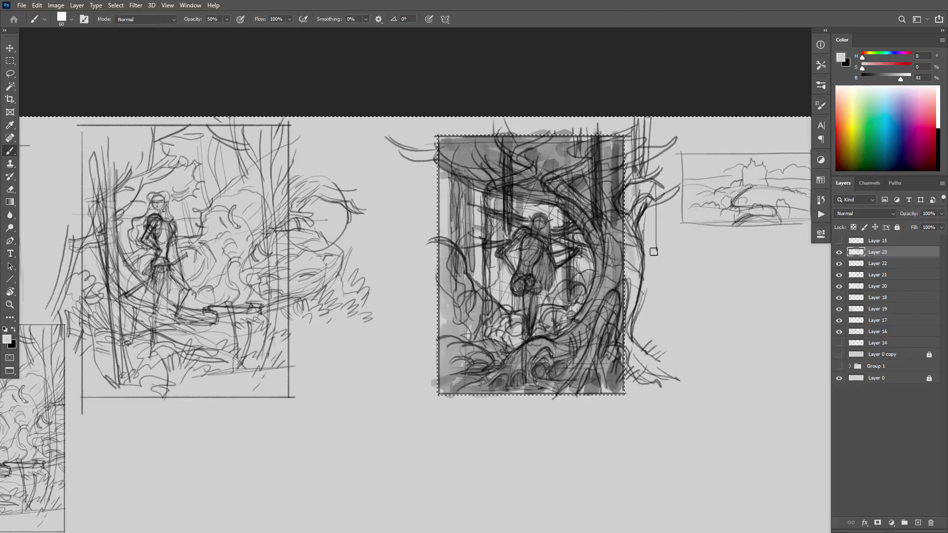
{"action": "key", "text": "bracketright"}
{"action": "key", "text": "bracketright"}
{"action": "key", "text": "bracketright"}
{"action": "key", "text": "bracketright"}
{"action": "key", "text": "bracketright"}
{"action": "key", "text": "bracketright"}
{"action": "key", "text": "bracketright"}
{"action": "key", "text": "bracketright"}
{"action": "key", "text": "bracketright"}
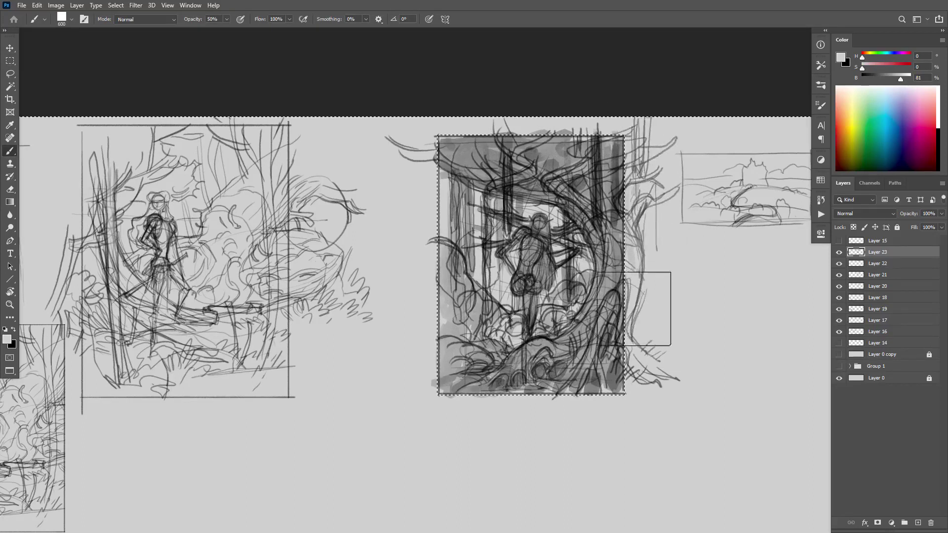
{"action": "left_click_drag", "start_coordinate": [631, 333], "coordinate": [631, 129]}
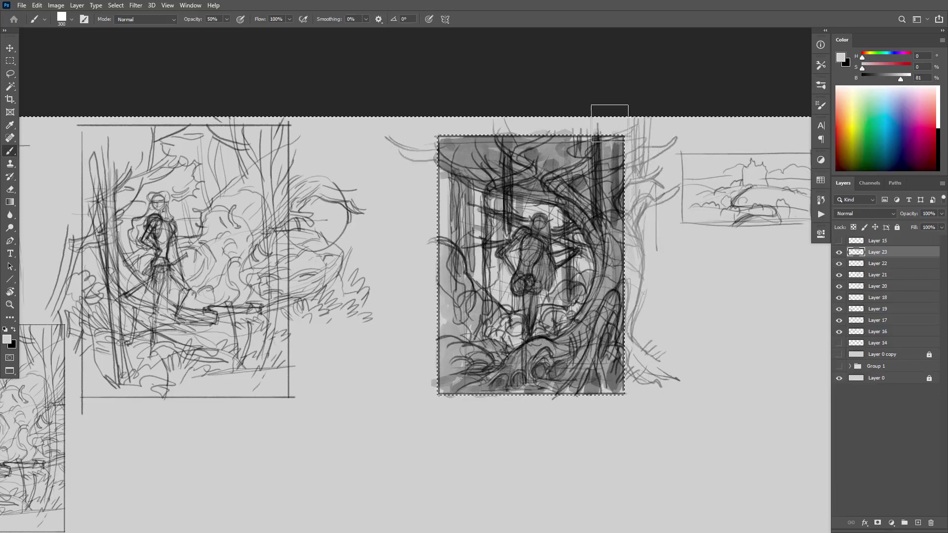
{"action": "left_click_drag", "start_coordinate": [628, 287], "coordinate": [626, 146]}
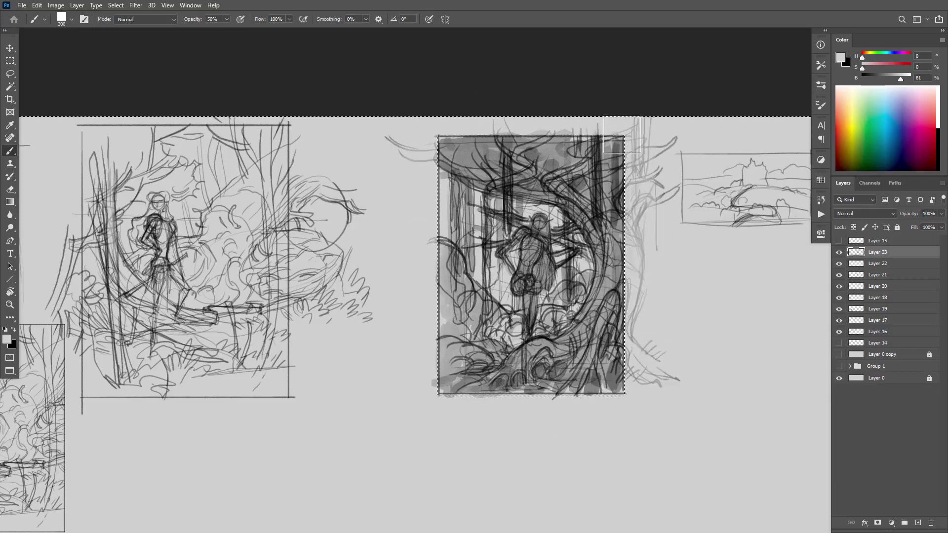
{"action": "left_click", "coordinate": [656, 358], "text": "alt"}
{"action": "key", "text": "ctrl+plus"}
{"action": "key", "text": "ctrl+plus"}
{"action": "key", "text": "ctrl+plus"}
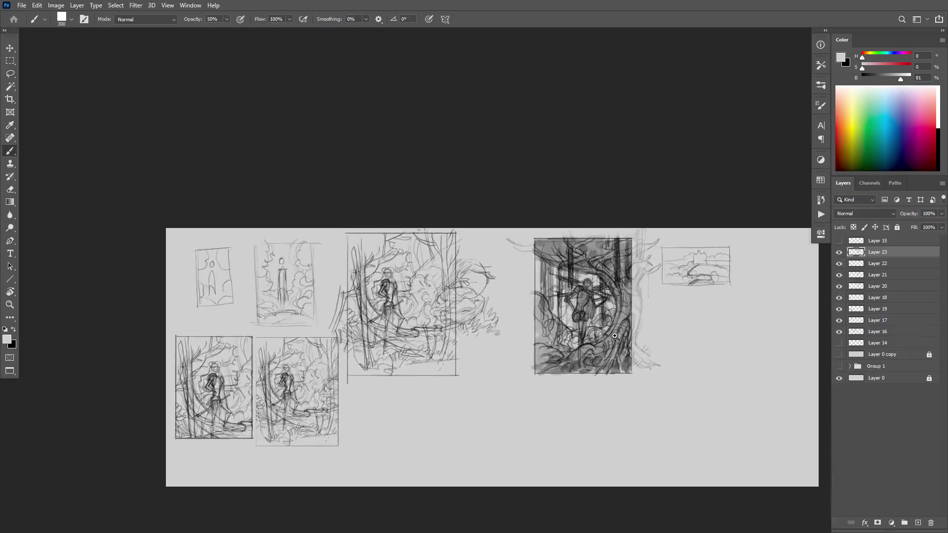
{"action": "key", "text": "ctrl+d"}
Step: Add a new layer and paint light grey at 100% opacity with a small brush along the lower edge of the figure's cape
{"action": "scroll", "coordinate": [569, 287], "scroll_direction": "up", "scroll_amount": 1}
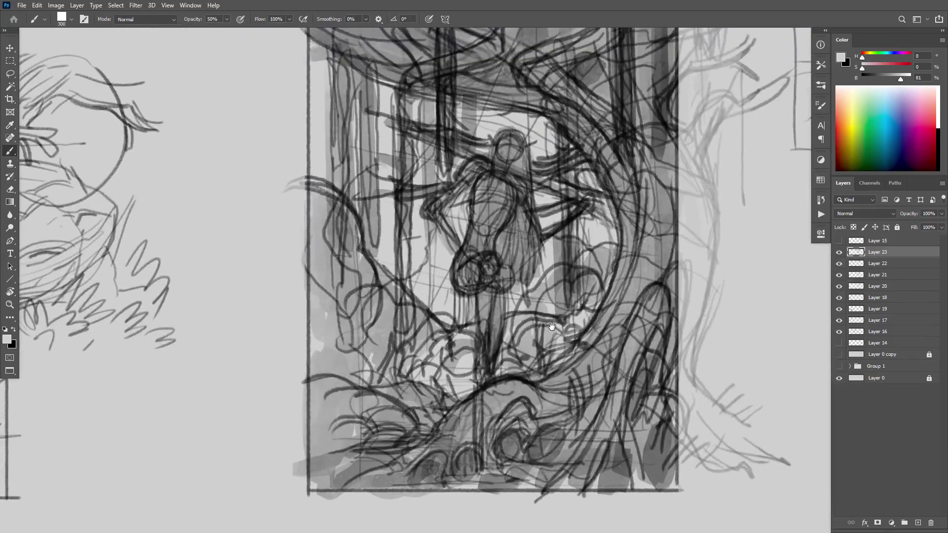
{"action": "key", "text": "ctrl+shift+alt+n"}
{"action": "left_click", "coordinate": [548, 260]}
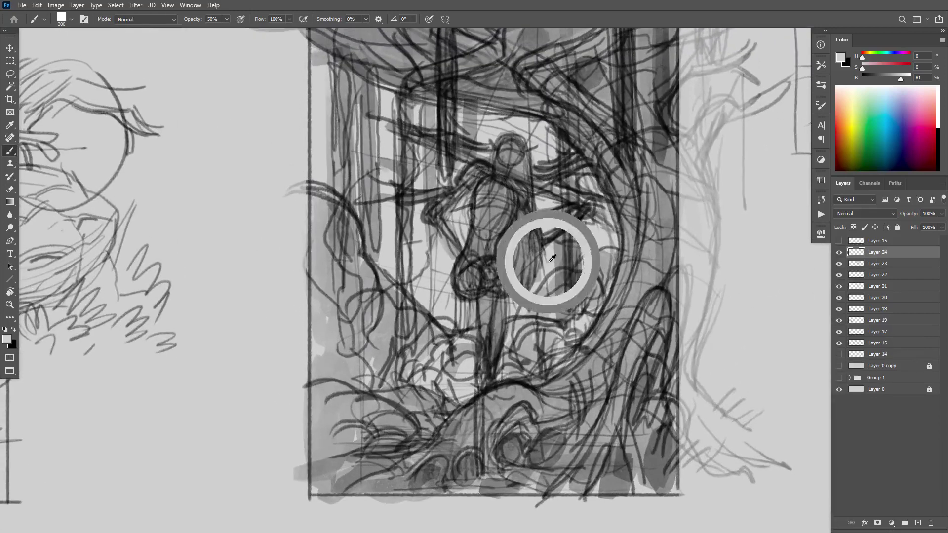
{"action": "key", "text": "bracketleft"}
{"action": "key", "text": "bracketleft"}
{"action": "key", "text": "bracketleft"}
{"action": "key", "text": "bracketleft"}
{"action": "key", "text": "bracketleft"}
{"action": "key", "text": "bracketleft"}
{"action": "key", "text": "bracketleft"}
{"action": "key", "text": "bracketleft"}
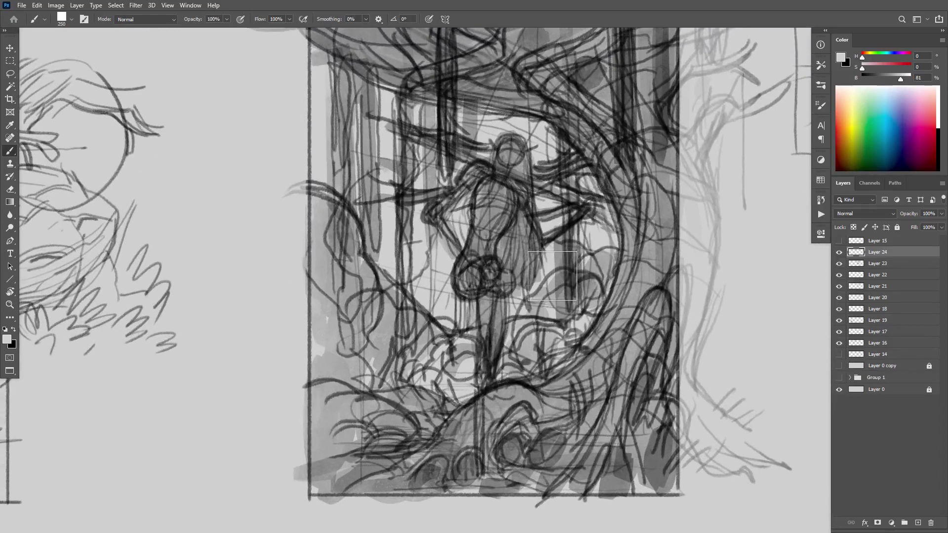
{"action": "key", "text": "0"}
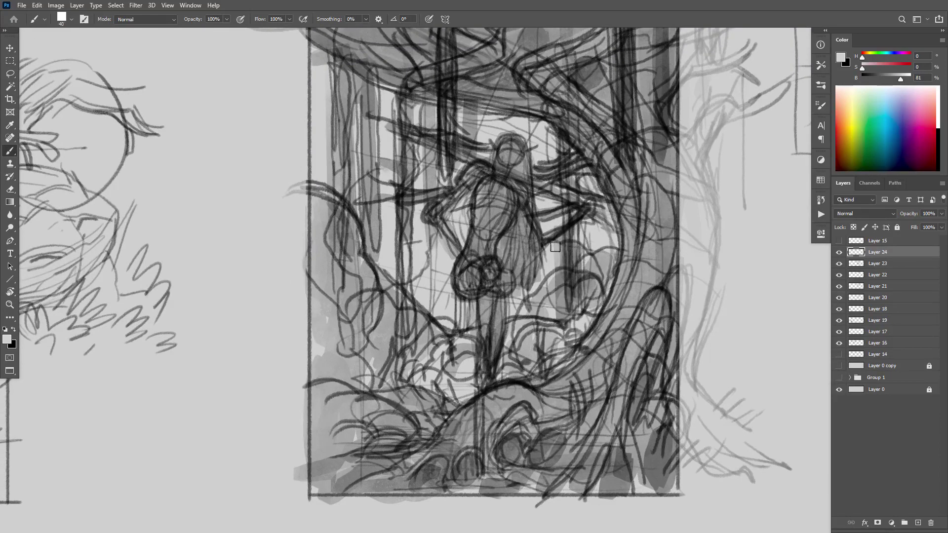
{"action": "left_click_drag", "start_coordinate": [557, 259], "coordinate": [515, 310]}
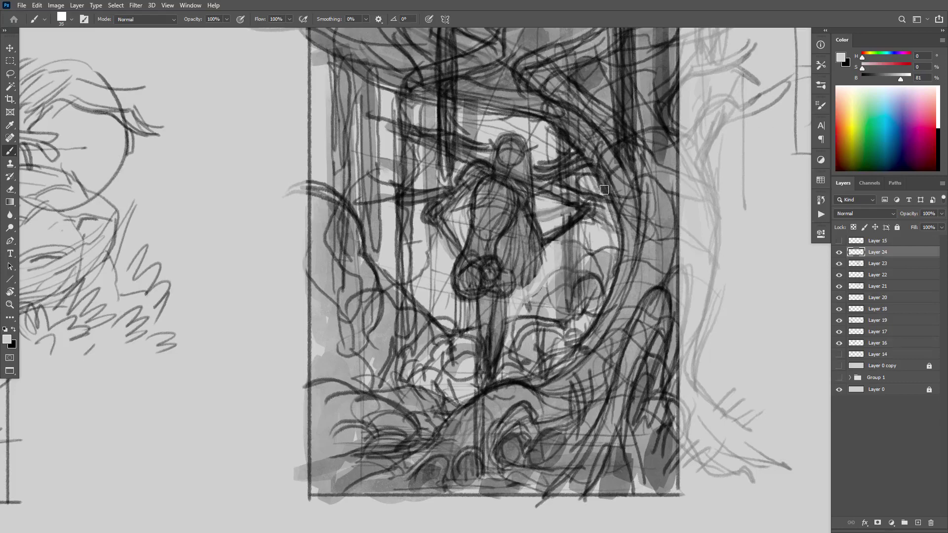
Step: Paint light grey over the branches and trunks around the figure's head and elbows to clear its silhouette
{"action": "mouse_move", "coordinate": [595, 199]}
{"action": "left_mouse_down"}
{"action": "mouse_move", "coordinate": [550, 178]}
{"action": "mouse_move", "coordinate": [571, 180]}
{"action": "mouse_move", "coordinate": [560, 149]}
{"action": "mouse_move", "coordinate": [568, 169]}
{"action": "left_mouse_up"}
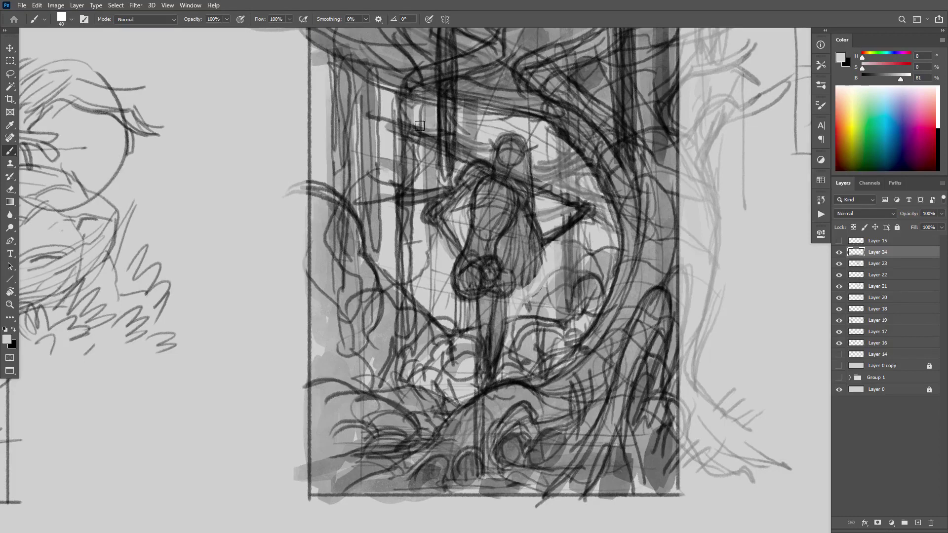
{"action": "mouse_move", "coordinate": [420, 125]}
{"action": "left_mouse_down"}
{"action": "mouse_move", "coordinate": [391, 106]}
{"action": "mouse_move", "coordinate": [406, 106]}
{"action": "mouse_move", "coordinate": [387, 125]}
{"action": "mouse_move", "coordinate": [410, 144]}
{"action": "mouse_move", "coordinate": [393, 140]}
{"action": "mouse_move", "coordinate": [417, 182]}
{"action": "mouse_move", "coordinate": [456, 177]}
{"action": "mouse_move", "coordinate": [460, 143]}
{"action": "mouse_move", "coordinate": [456, 180]}
{"action": "mouse_move", "coordinate": [433, 177]}
{"action": "mouse_move", "coordinate": [433, 159]}
{"action": "mouse_move", "coordinate": [418, 201]}
{"action": "left_mouse_up"}
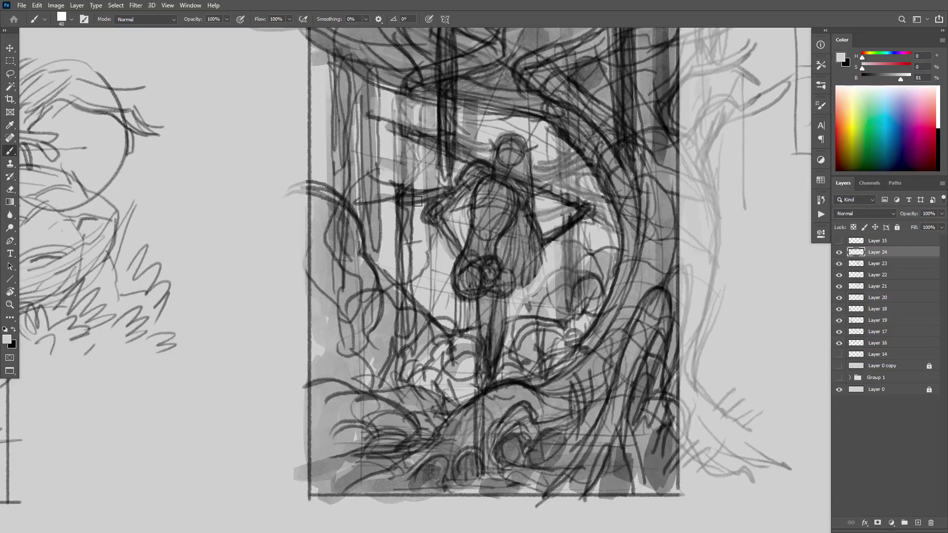
{"action": "mouse_move", "coordinate": [462, 134]}
{"action": "left_mouse_down"}
{"action": "mouse_move", "coordinate": [461, 85]}
{"action": "mouse_move", "coordinate": [486, 116]}
{"action": "left_mouse_up"}
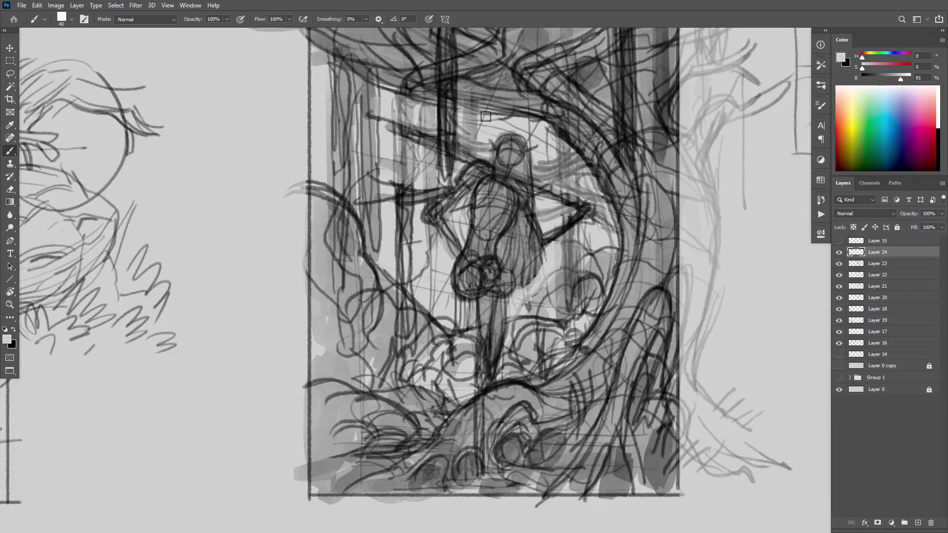
{"action": "scroll", "coordinate": [580, 273], "scroll_direction": "down", "scroll_amount": 5}
{"action": "scroll", "coordinate": [543, 225], "scroll_direction": "up", "scroll_amount": 5}
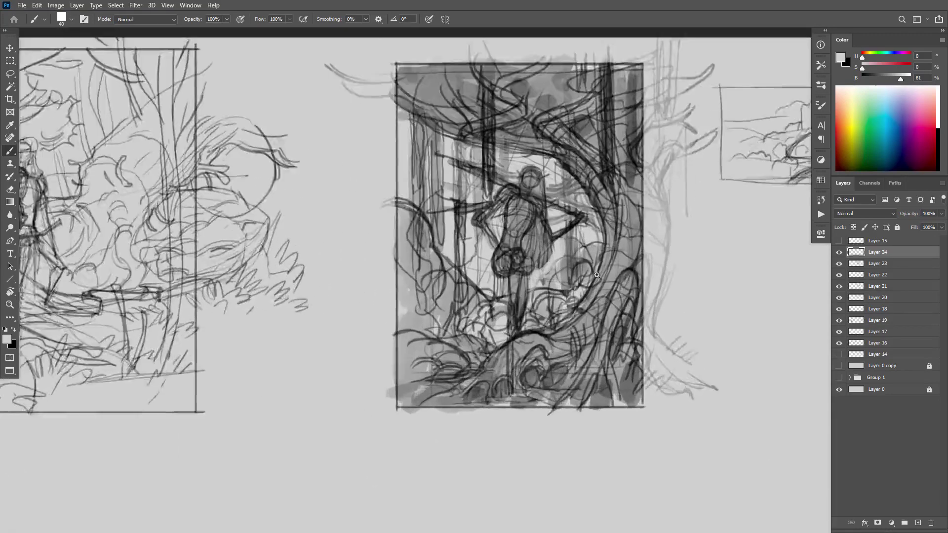
{"action": "mouse_move", "coordinate": [517, 276]}
{"action": "left_mouse_down"}
{"action": "mouse_move", "coordinate": [545, 276]}
{"action": "mouse_move", "coordinate": [572, 218]}
{"action": "mouse_move", "coordinate": [595, 267]}
{"action": "mouse_move", "coordinate": [608, 225]}
{"action": "mouse_move", "coordinate": [594, 254]}
{"action": "left_mouse_up"}
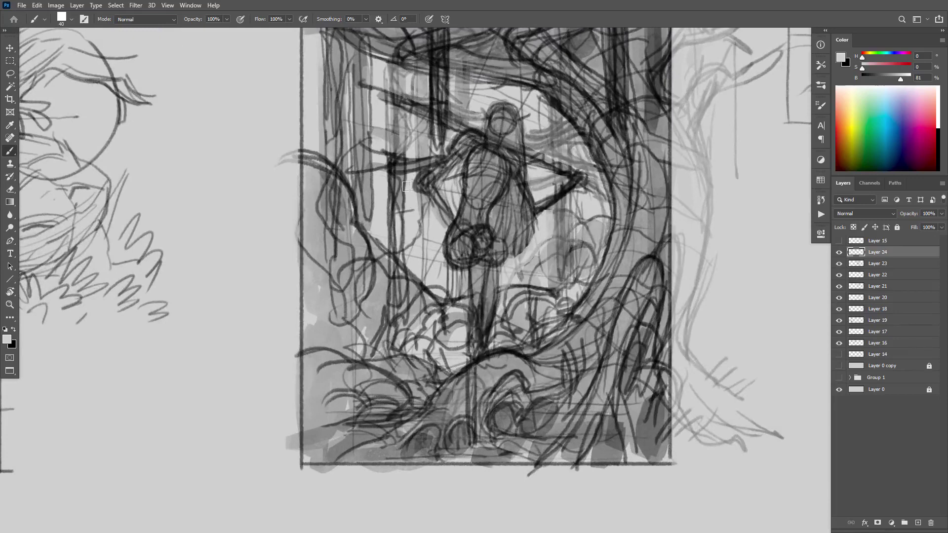
{"action": "left_click_drag", "start_coordinate": [414, 209], "coordinate": [420, 241]}
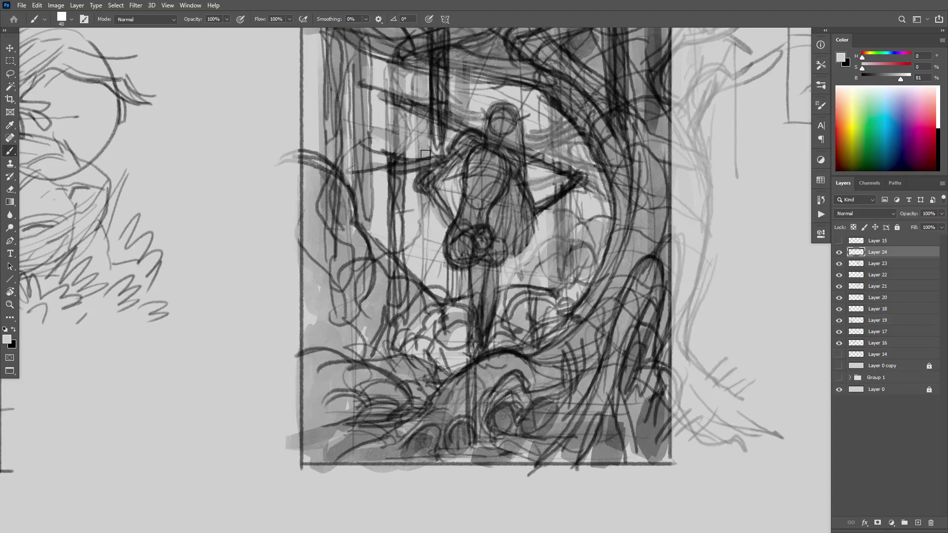
Step: Paint small light grey gaps in the canopy above the figure and between the upper branches
{"action": "scroll", "coordinate": [570, 279], "scroll_direction": "down", "scroll_amount": 4}
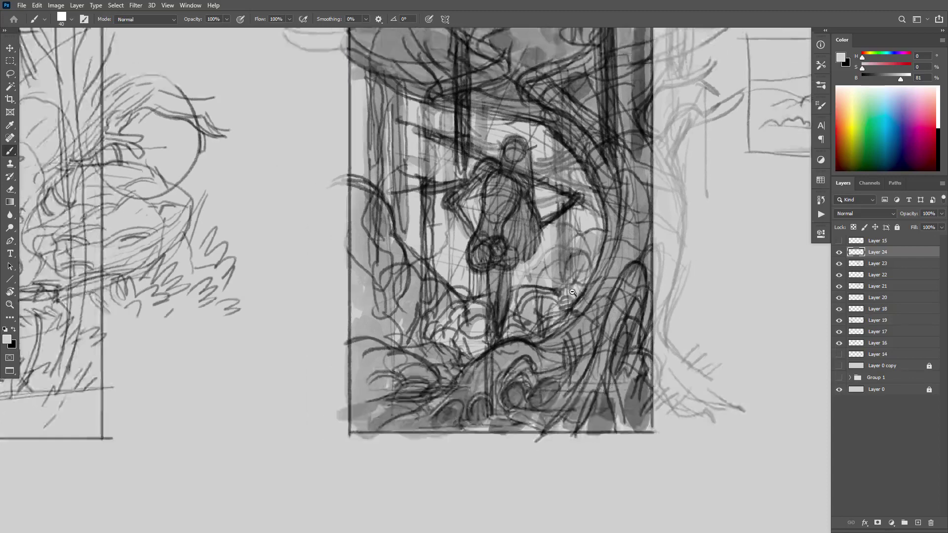
{"action": "scroll", "coordinate": [568, 205], "scroll_direction": "up", "scroll_amount": 3}
{"action": "scroll", "coordinate": [569, 205], "scroll_direction": "up", "scroll_amount": 1}
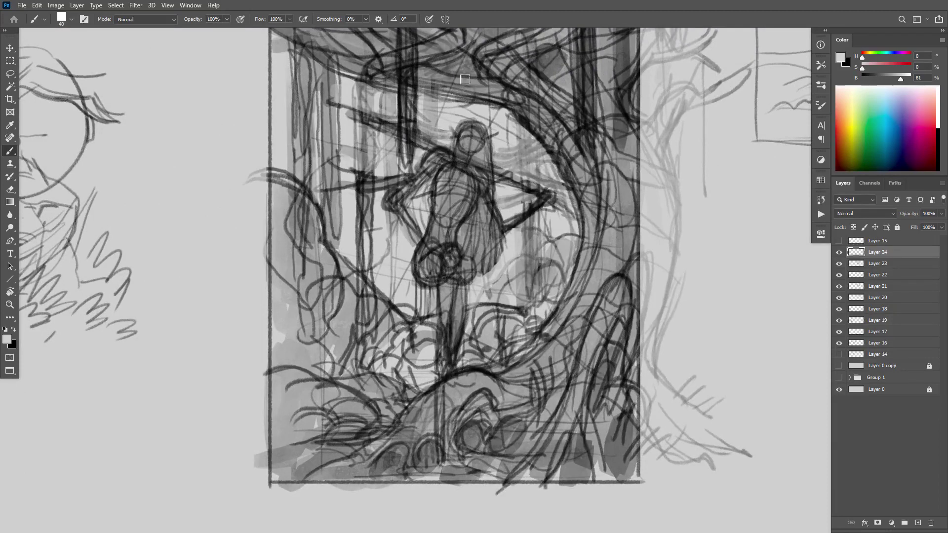
{"action": "left_click_drag", "start_coordinate": [461, 67], "coordinate": [448, 66]}
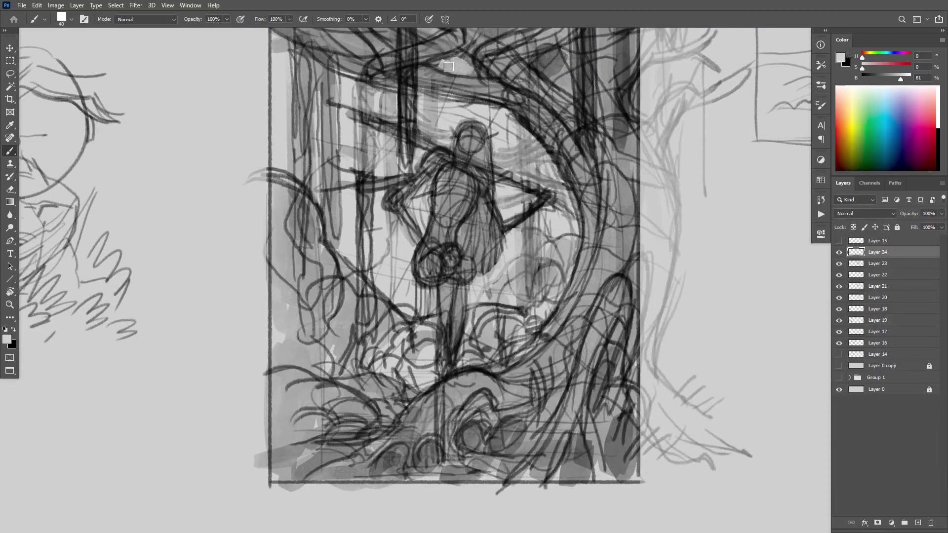
{"action": "left_click", "coordinate": [566, 155], "text": "ctrl+alt"}
{"action": "left_click_drag", "start_coordinate": [566, 156], "coordinate": [566, 202]}
{"action": "left_click", "coordinate": [526, 110], "text": "ctrl"}
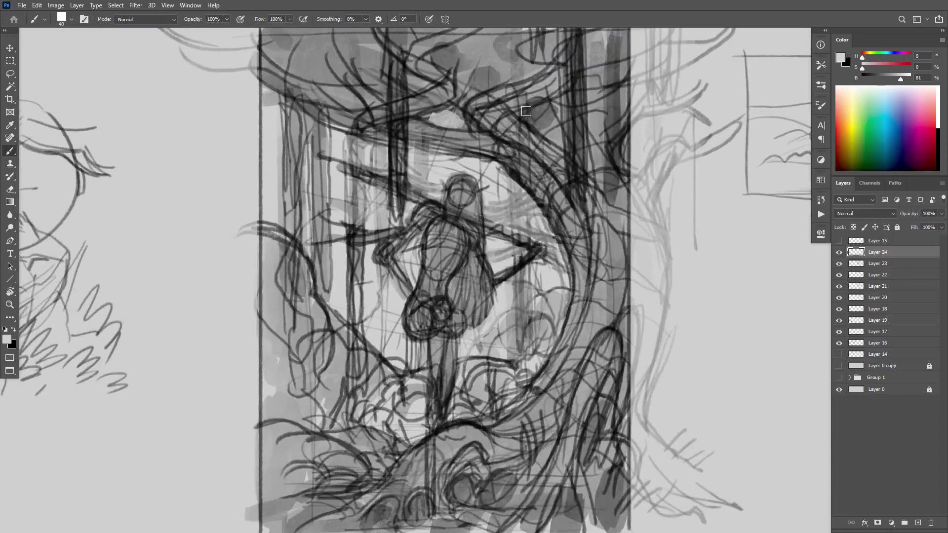
{"action": "left_click_drag", "start_coordinate": [517, 108], "coordinate": [522, 107]}
{"action": "left_click_drag", "start_coordinate": [354, 103], "coordinate": [333, 88]}
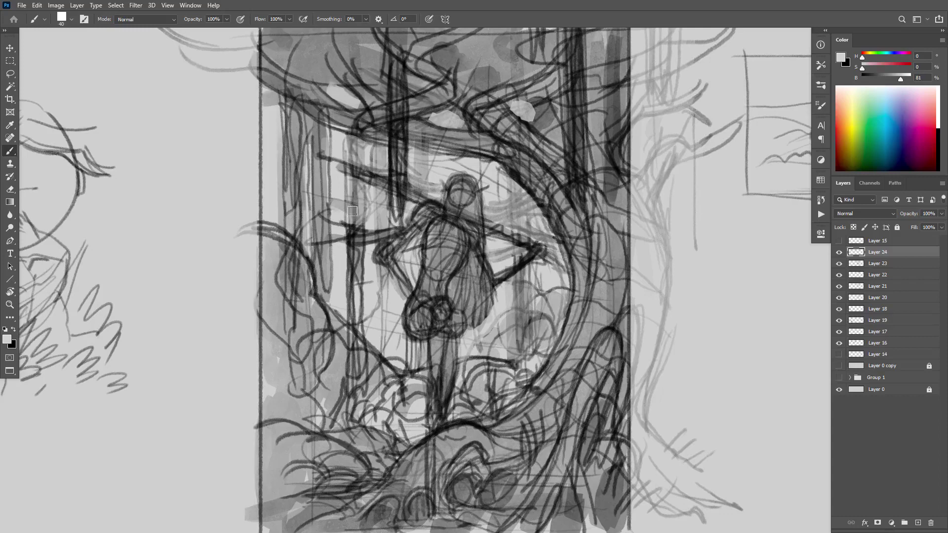
Step: Lighten the thin trunk and horizontal branch beside the figure's left elbow, and check the silhouette at a smaller size
{"action": "mouse_move", "coordinate": [369, 251]}
{"action": "left_mouse_down"}
{"action": "mouse_move", "coordinate": [349, 255]}
{"action": "mouse_move", "coordinate": [362, 282]}
{"action": "mouse_move", "coordinate": [355, 278]}
{"action": "mouse_move", "coordinate": [356, 337]}
{"action": "left_mouse_up"}
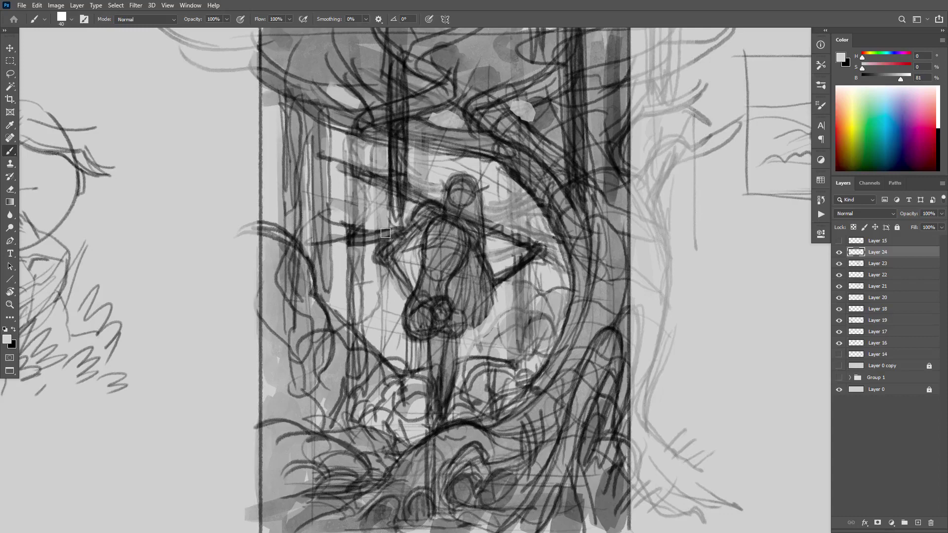
{"action": "left_click_drag", "start_coordinate": [385, 233], "coordinate": [341, 239]}
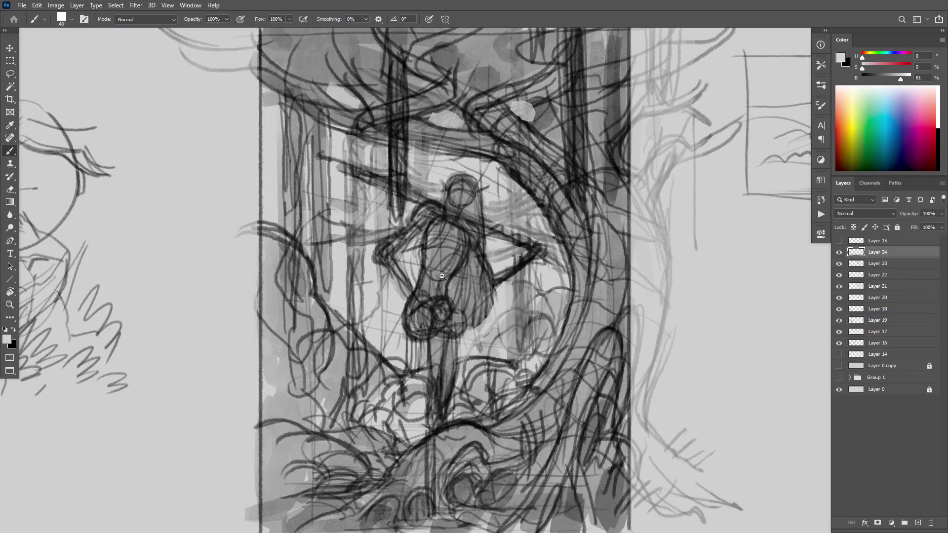
{"action": "scroll", "coordinate": [442, 276], "scroll_direction": "down", "scroll_amount": 5}
{"action": "scroll", "coordinate": [434, 201], "scroll_direction": "up", "scroll_amount": 2}
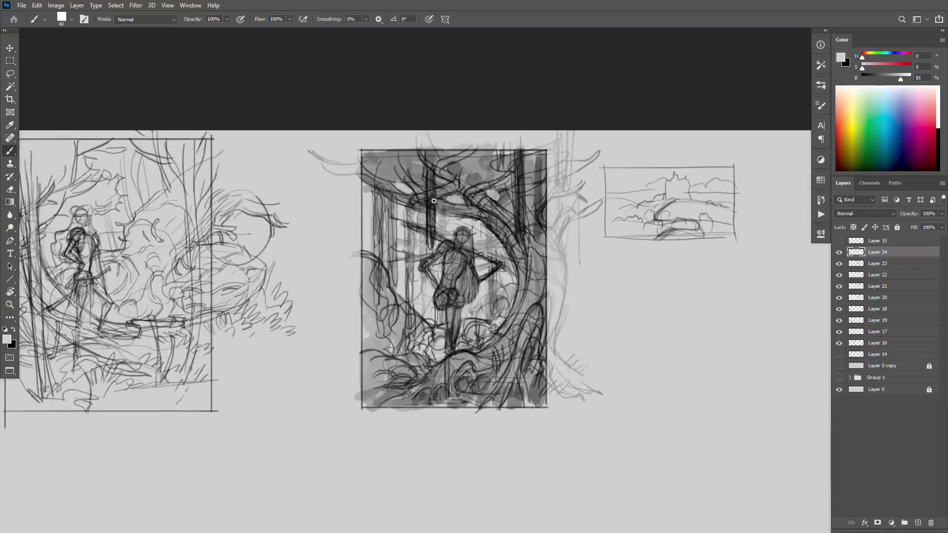
{"action": "scroll", "coordinate": [434, 201], "scroll_direction": "up", "scroll_amount": 2}
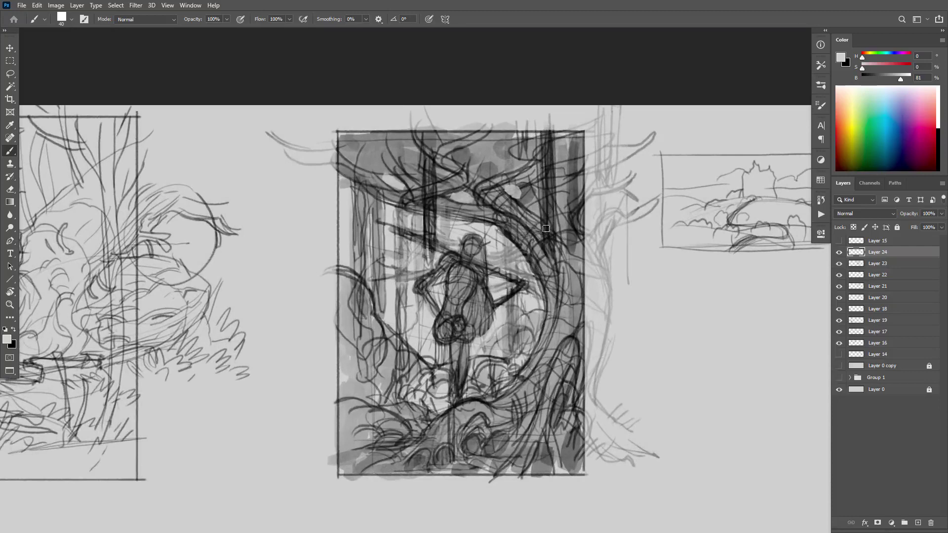
Step: Paint dark vertical trunks in black across the canopy above the figure, undoing the stroke near the frame's left side
{"action": "key", "text": "x"}
{"action": "mouse_move", "coordinate": [518, 133]}
{"action": "left_mouse_down"}
{"action": "mouse_move", "coordinate": [520, 259]}
{"action": "mouse_move", "coordinate": [514, 127]}
{"action": "mouse_move", "coordinate": [512, 194]}
{"action": "left_mouse_up"}
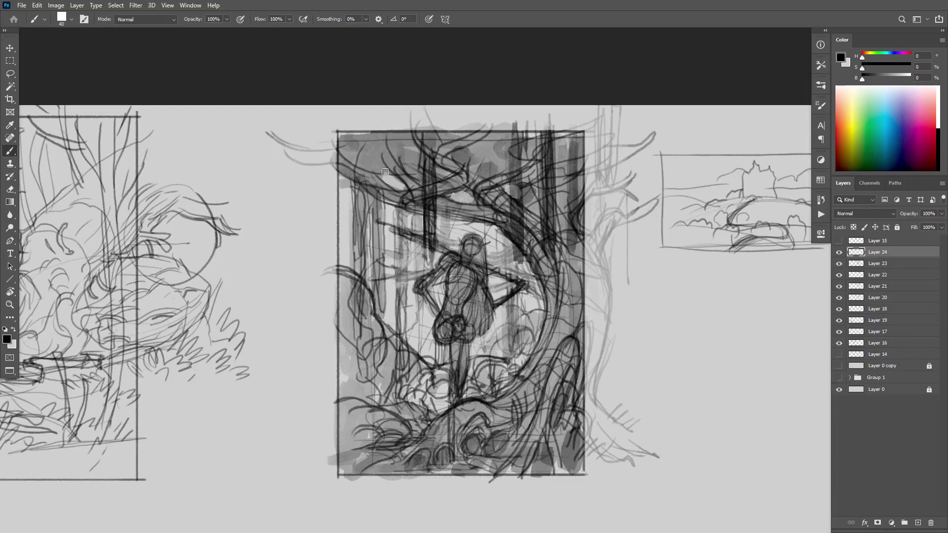
{"action": "left_click_drag", "start_coordinate": [372, 135], "coordinate": [374, 266]}
{"action": "key", "text": "ctrl+z"}
{"action": "mouse_move", "coordinate": [519, 133]}
{"action": "left_mouse_down"}
{"action": "mouse_move", "coordinate": [512, 188]}
{"action": "mouse_move", "coordinate": [510, 132]}
{"action": "mouse_move", "coordinate": [474, 173]}
{"action": "mouse_move", "coordinate": [482, 126]}
{"action": "mouse_move", "coordinate": [475, 178]}
{"action": "mouse_move", "coordinate": [486, 164]}
{"action": "mouse_move", "coordinate": [487, 183]}
{"action": "left_mouse_up"}
{"action": "left_click", "coordinate": [503, 342], "text": "ctrl+alt"}
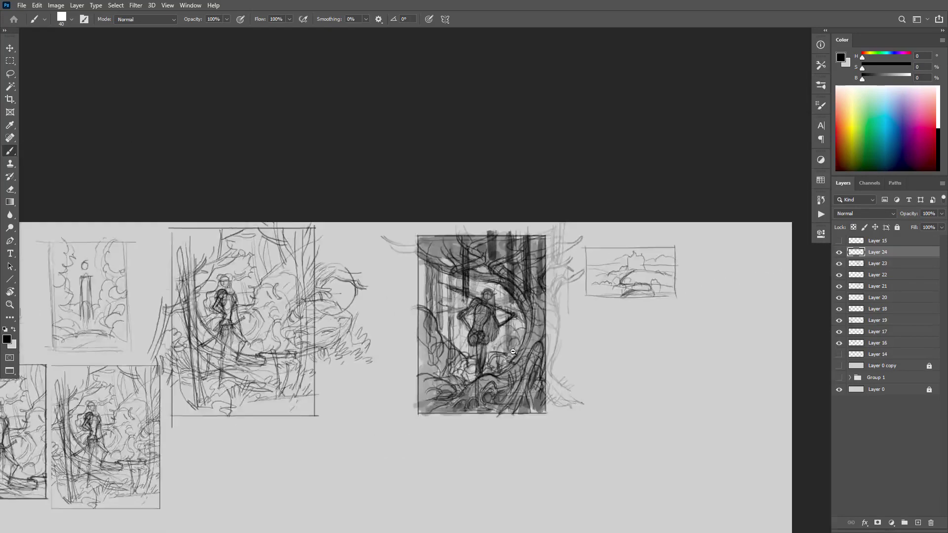
Step: Paint light grey over the dark trunk beside the figure's head, between the canopy and the left shoulder
{"action": "left_click", "coordinate": [500, 302], "text": "ctrl"}
{"action": "left_click", "coordinate": [500, 302], "text": "ctrl"}
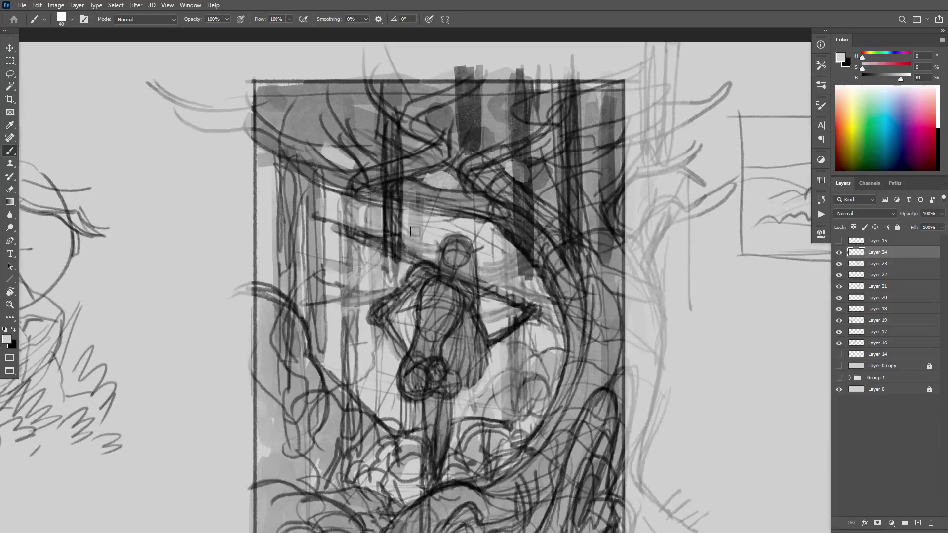
{"action": "left_click", "coordinate": [416, 227], "text": "alt"}
{"action": "left_click", "coordinate": [430, 239], "text": "alt"}
{"action": "mouse_move", "coordinate": [412, 245]}
{"action": "left_mouse_down"}
{"action": "mouse_move", "coordinate": [385, 233]}
{"action": "mouse_move", "coordinate": [393, 212]}
{"action": "mouse_move", "coordinate": [394, 228]}
{"action": "left_mouse_up"}
{"action": "left_click_drag", "start_coordinate": [389, 260], "coordinate": [388, 272]}
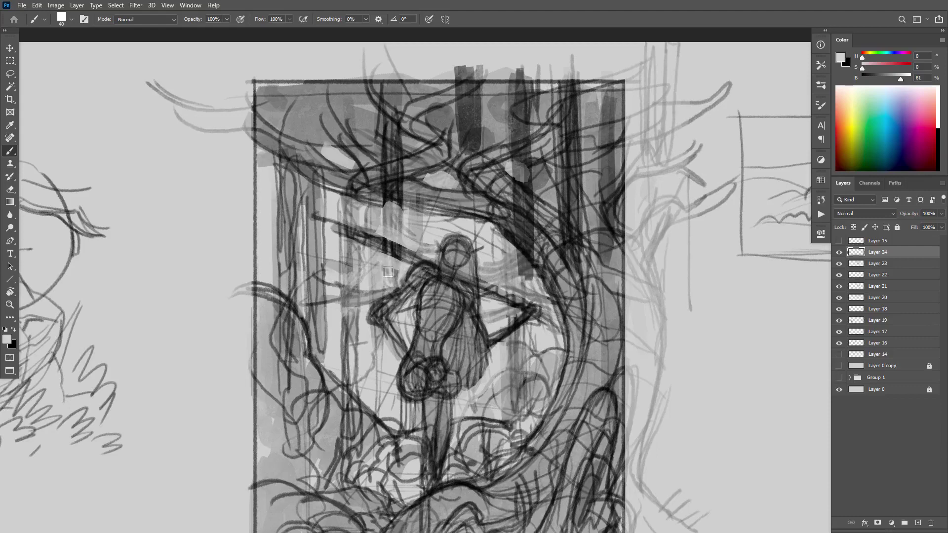
Step: Reset the colours to default black and white and close the extra 16.67% view of DC-Process-Sketches.psd, returning to the forest thumbnail
{"action": "scroll", "coordinate": [578, 259], "scroll_direction": "down", "scroll_amount": 5}
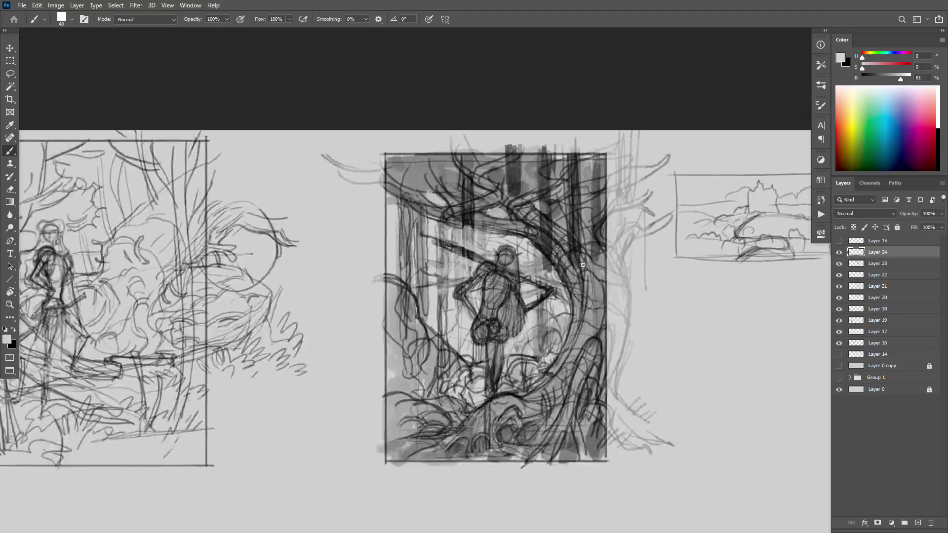
{"action": "scroll", "coordinate": [561, 301], "scroll_direction": "up", "scroll_amount": 4}
{"action": "scroll", "coordinate": [561, 301], "scroll_direction": "up", "scroll_amount": 5}
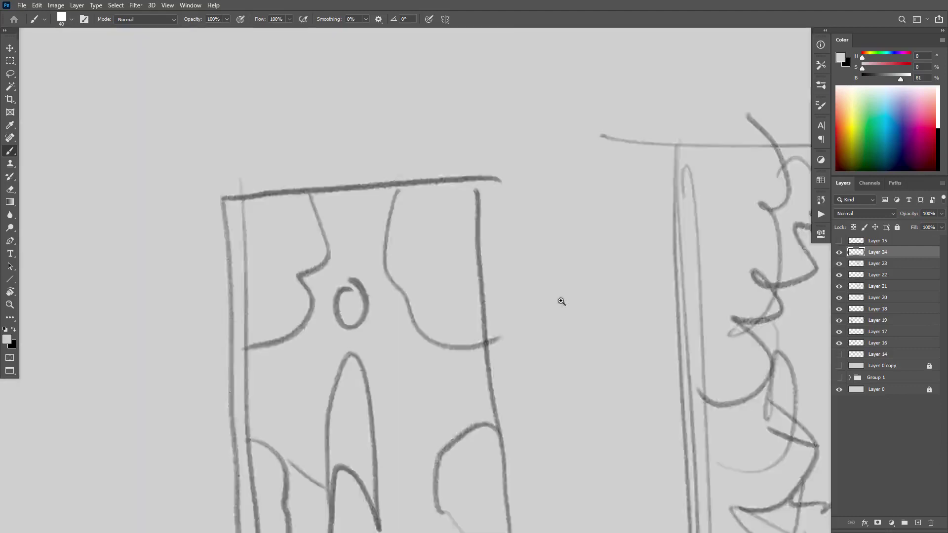
{"action": "scroll", "coordinate": [561, 301], "scroll_direction": "down", "scroll_amount": 5}
{"action": "key", "text": "d"}
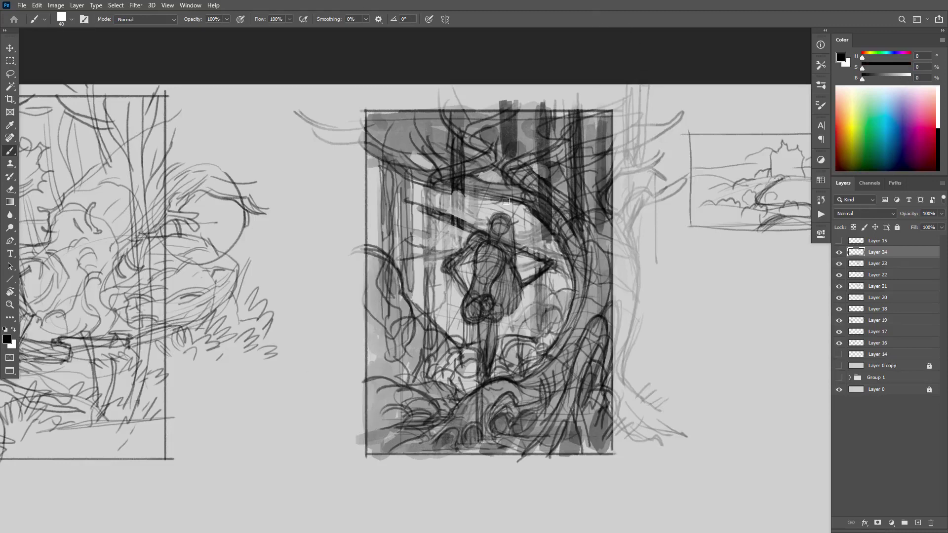
{"action": "key", "text": "Tab"}
{"action": "key", "text": "f"}
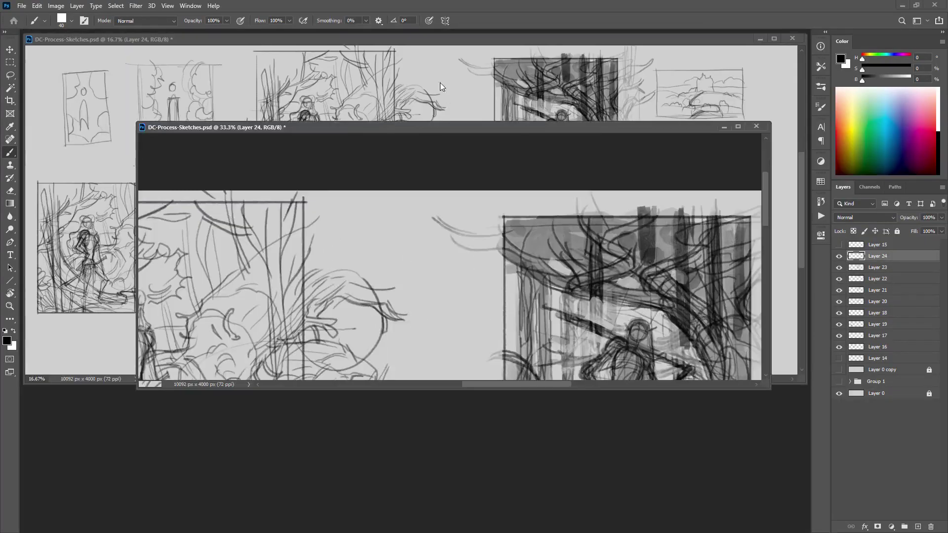
{"action": "left_click", "coordinate": [430, 41]}
{"action": "key", "text": "ctrl+w"}
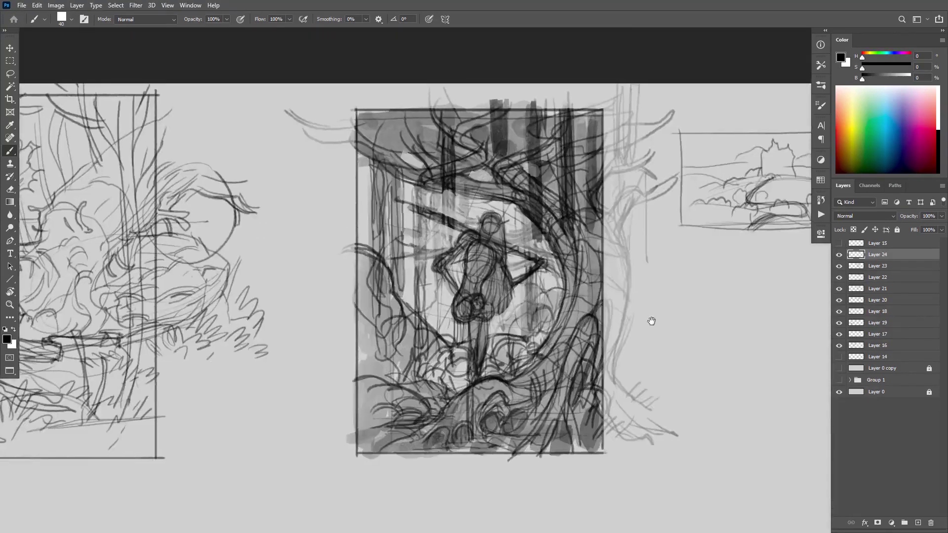
Step: Paint sampled light grey over the dark trunk behind the figure's right elbow and check the thumbnail at a smaller size
{"action": "scroll", "coordinate": [651, 321], "scroll_direction": "up", "scroll_amount": 3}
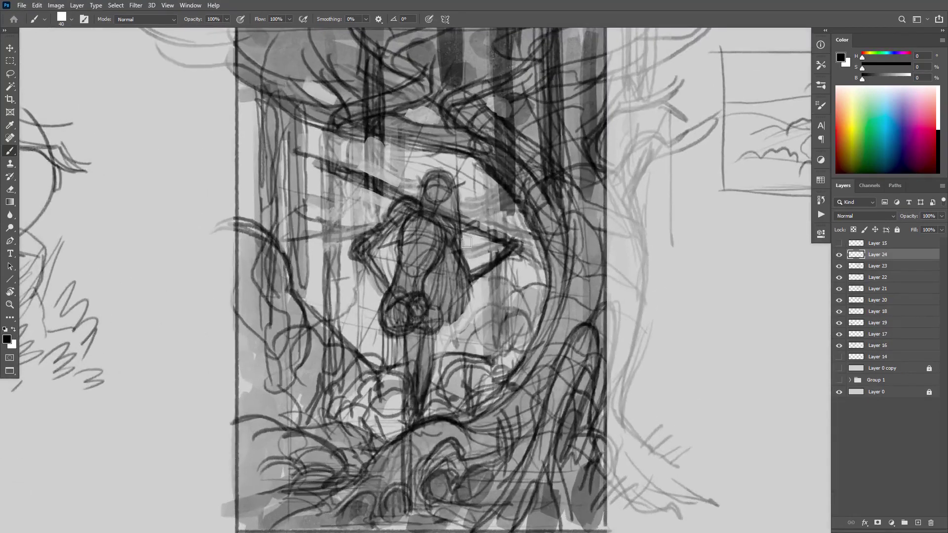
{"action": "left_click", "coordinate": [416, 303], "text": "alt"}
{"action": "left_click", "coordinate": [423, 299], "text": "alt"}
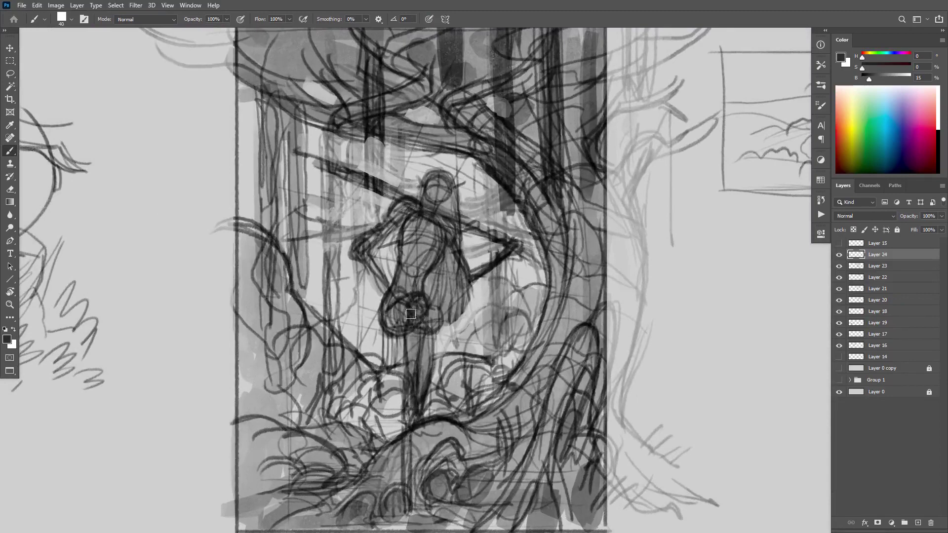
{"action": "left_click", "coordinate": [480, 320], "text": "alt"}
{"action": "left_click", "coordinate": [480, 320], "text": "alt"}
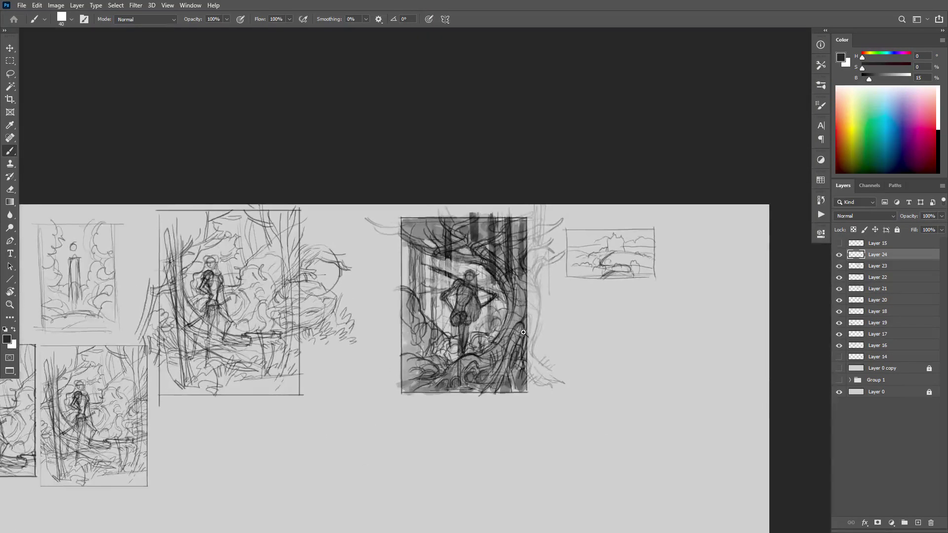
{"action": "left_click", "coordinate": [478, 321]}
{"action": "left_click", "coordinate": [479, 321]}
{"action": "left_click", "coordinate": [422, 277], "text": "alt"}
{"action": "mouse_move", "coordinate": [431, 274]}
{"action": "left_mouse_down"}
{"action": "mouse_move", "coordinate": [461, 254]}
{"action": "mouse_move", "coordinate": [474, 350]}
{"action": "left_mouse_up"}
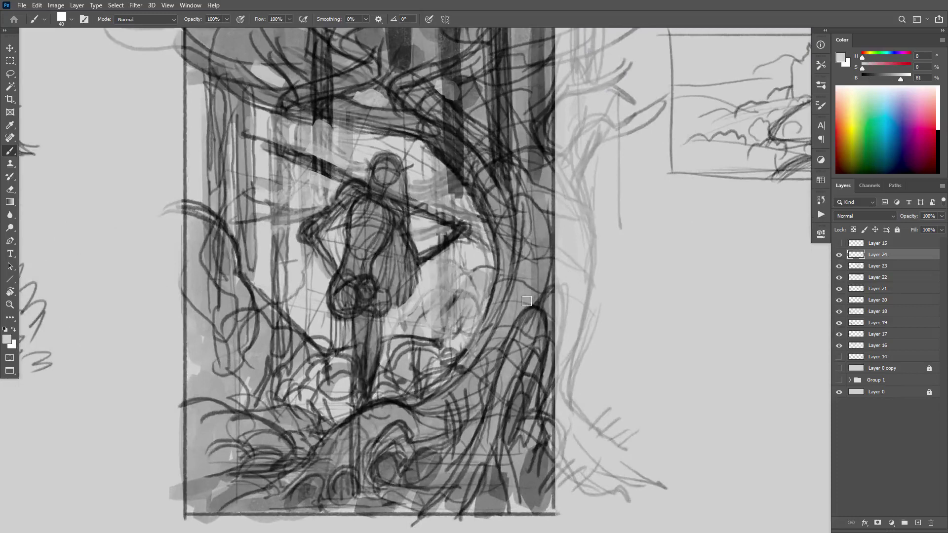
Step: Paint a curved light grey band at 75% brightness along the underside of the arching branch, from the frame's left edge to the large trunk
{"action": "left_click", "coordinate": [374, 137], "text": "alt"}
{"action": "left_click_drag", "start_coordinate": [348, 129], "coordinate": [222, 83]}
{"action": "left_click_drag", "start_coordinate": [306, 118], "coordinate": [226, 82]}
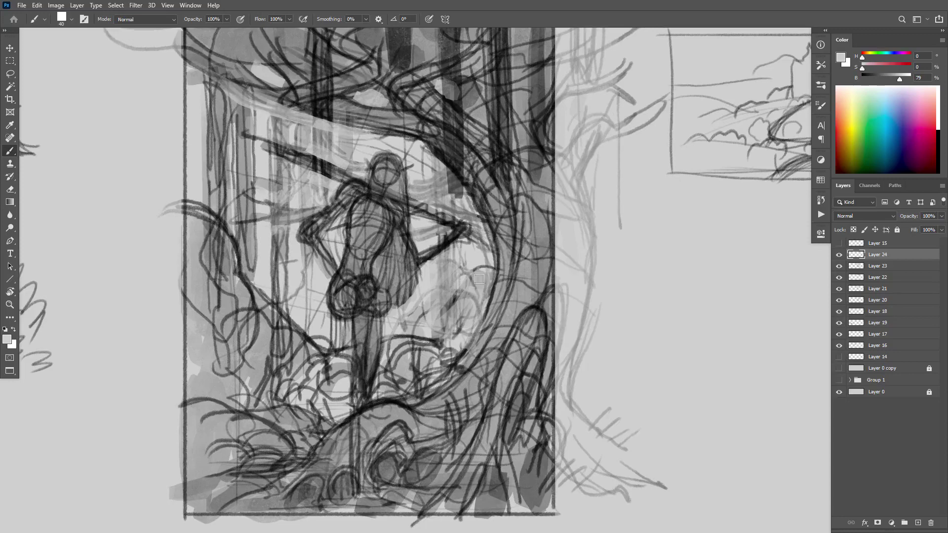
{"action": "mouse_move", "coordinate": [488, 291]}
{"action": "left_mouse_down"}
{"action": "mouse_move", "coordinate": [484, 223]}
{"action": "mouse_move", "coordinate": [450, 173]}
{"action": "mouse_move", "coordinate": [470, 205]}
{"action": "mouse_move", "coordinate": [427, 155]}
{"action": "mouse_move", "coordinate": [291, 106]}
{"action": "mouse_move", "coordinate": [198, 47]}
{"action": "mouse_move", "coordinate": [253, 90]}
{"action": "mouse_move", "coordinate": [190, 52]}
{"action": "left_mouse_up"}
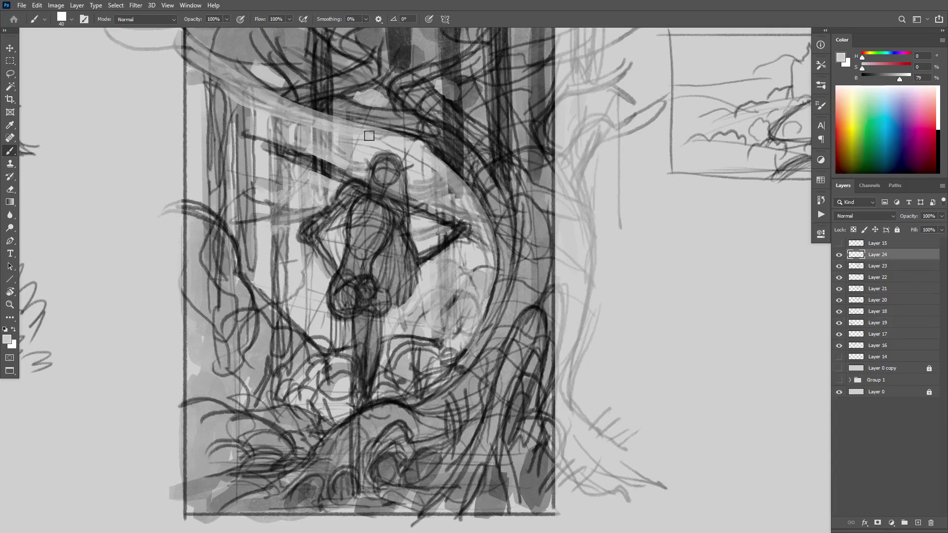
Step: Darken the arching branch and the large trunk's inner edge with sampled dark grey at 25% brightness
{"action": "left_click", "coordinate": [449, 145], "text": "alt"}
{"action": "mouse_move", "coordinate": [444, 148]}
{"action": "left_mouse_down"}
{"action": "mouse_move", "coordinate": [303, 104]}
{"action": "mouse_move", "coordinate": [201, 47]}
{"action": "left_mouse_up"}
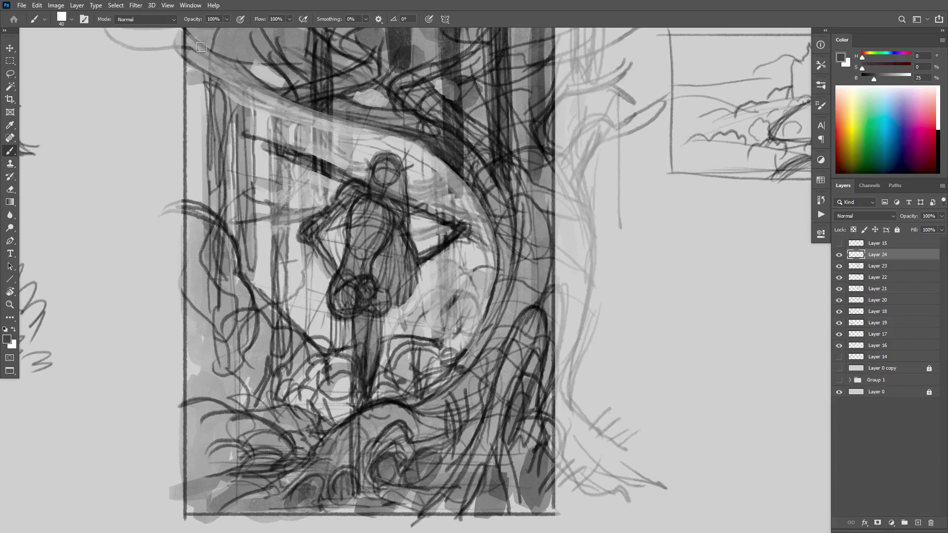
{"action": "mouse_move", "coordinate": [320, 106]}
{"action": "left_mouse_down"}
{"action": "mouse_move", "coordinate": [238, 53]}
{"action": "mouse_move", "coordinate": [320, 102]}
{"action": "mouse_move", "coordinate": [252, 23]}
{"action": "left_mouse_up"}
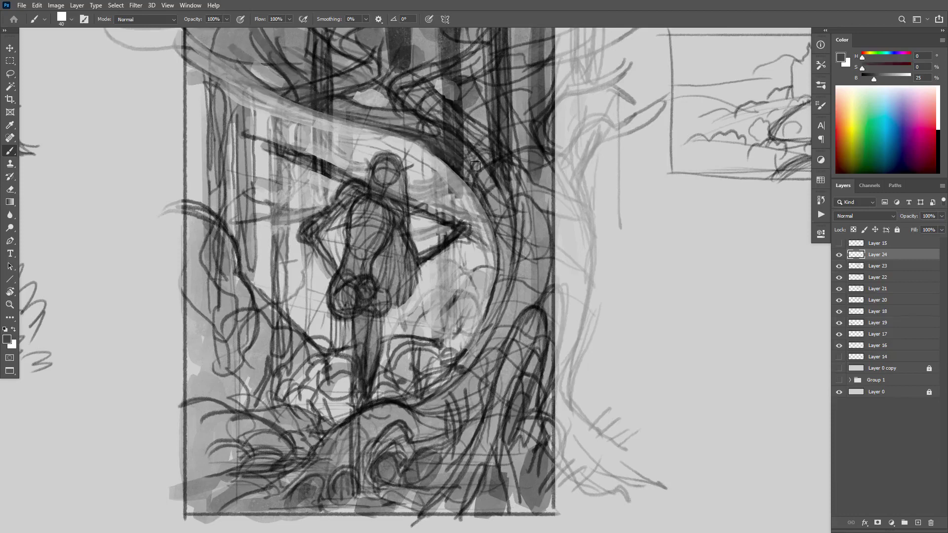
{"action": "mouse_move", "coordinate": [489, 193]}
{"action": "left_mouse_down"}
{"action": "mouse_move", "coordinate": [506, 234]}
{"action": "mouse_move", "coordinate": [499, 331]}
{"action": "left_mouse_up"}
{"action": "mouse_move", "coordinate": [437, 153]}
{"action": "left_mouse_down"}
{"action": "mouse_move", "coordinate": [437, 202]}
{"action": "mouse_move", "coordinate": [446, 166]}
{"action": "left_mouse_up"}
{"action": "left_click_drag", "start_coordinate": [446, 217], "coordinate": [449, 168]}
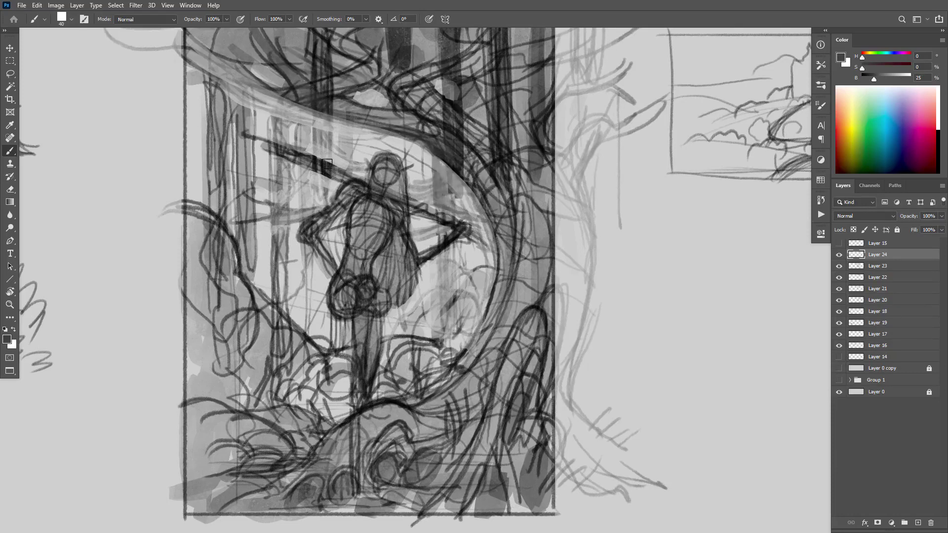
{"action": "left_click_drag", "start_coordinate": [327, 164], "coordinate": [319, 119]}
{"action": "mouse_move", "coordinate": [316, 182]}
{"action": "left_mouse_down"}
{"action": "mouse_move", "coordinate": [323, 212]}
{"action": "mouse_move", "coordinate": [326, 177]}
{"action": "left_mouse_up"}
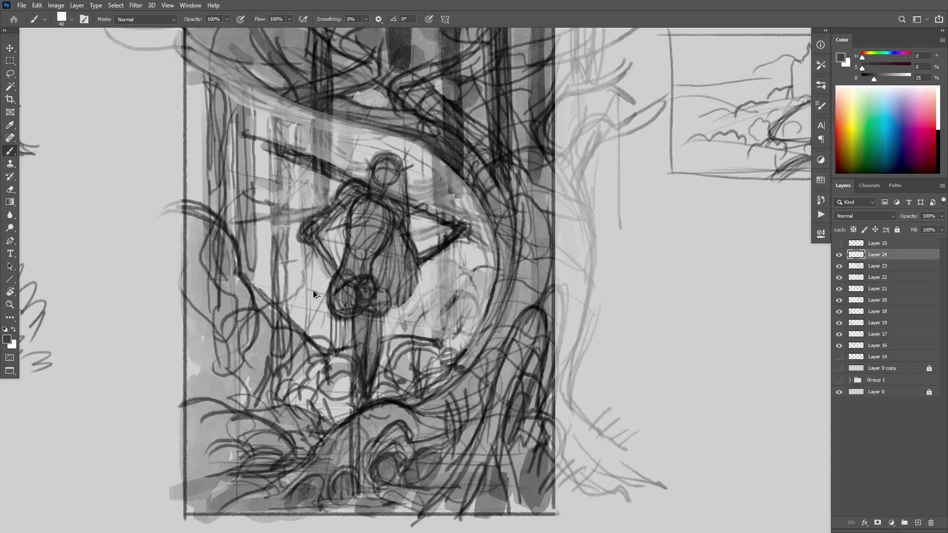
{"action": "key", "text": "ctrl+z"}
{"action": "key", "text": "ctrl+z"}
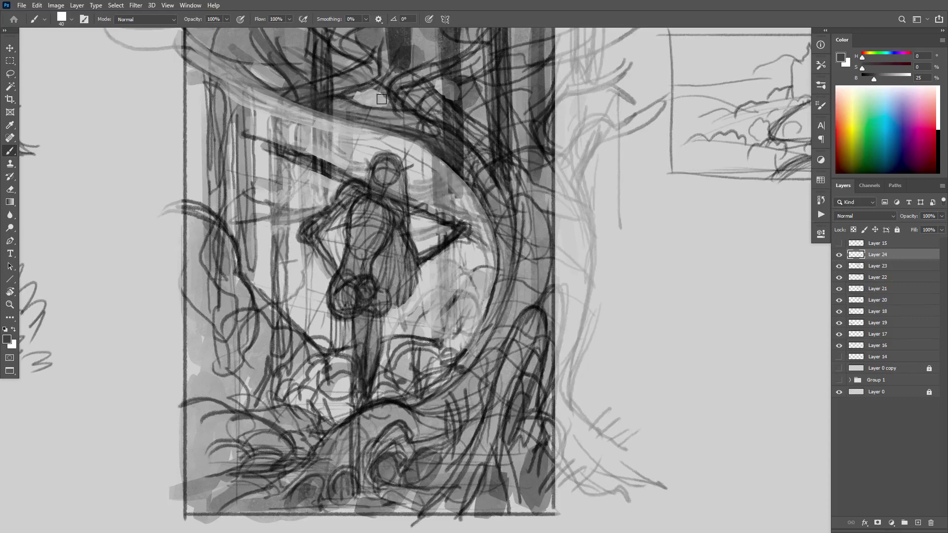
Step: Darken the upper-left canopy and brush light grey gaps between its branches, undoing the first light strokes and repainting them
{"action": "mouse_move", "coordinate": [285, 90]}
{"action": "left_mouse_down"}
{"action": "mouse_move", "coordinate": [211, 39]}
{"action": "mouse_move", "coordinate": [310, 101]}
{"action": "mouse_move", "coordinate": [191, 28]}
{"action": "left_mouse_up"}
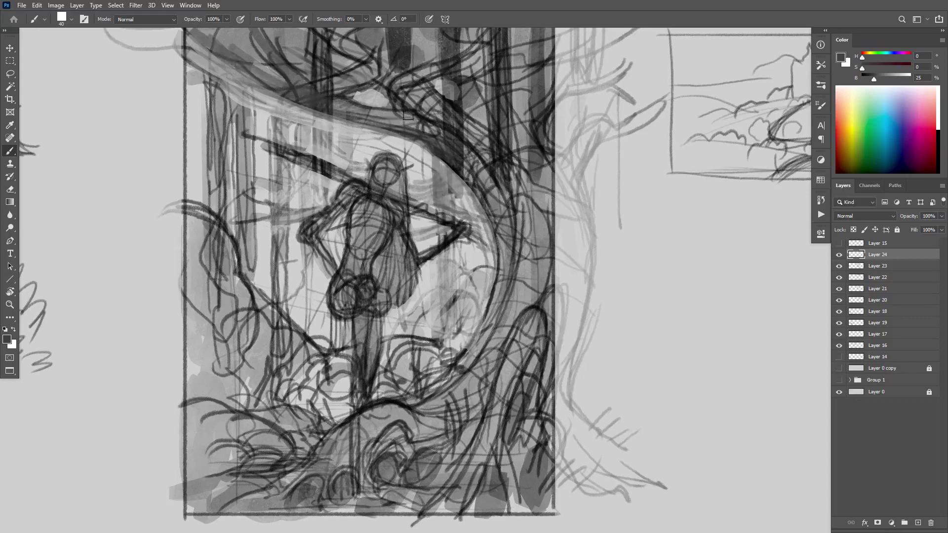
{"action": "left_click", "coordinate": [371, 139], "text": "alt"}
{"action": "mouse_move", "coordinate": [276, 76]}
{"action": "left_mouse_down"}
{"action": "mouse_move", "coordinate": [287, 133]}
{"action": "mouse_move", "coordinate": [229, 61]}
{"action": "mouse_move", "coordinate": [286, 125]}
{"action": "mouse_move", "coordinate": [304, 94]}
{"action": "mouse_move", "coordinate": [310, 119]}
{"action": "left_mouse_up"}
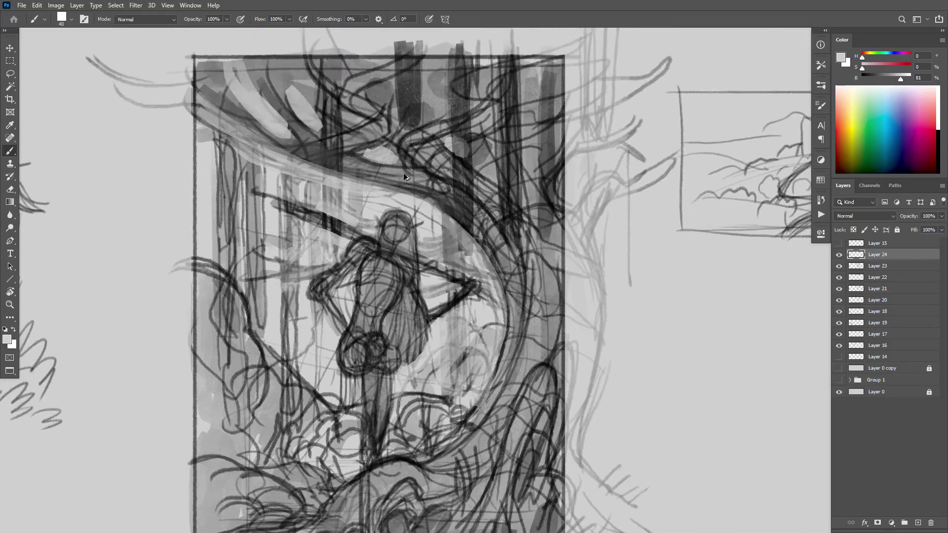
{"action": "key", "text": "ctrl+z"}
{"action": "key", "text": "ctrl+z"}
{"action": "mouse_move", "coordinate": [285, 130]}
{"action": "left_mouse_down"}
{"action": "mouse_move", "coordinate": [260, 112]}
{"action": "mouse_move", "coordinate": [318, 131]}
{"action": "mouse_move", "coordinate": [294, 106]}
{"action": "mouse_move", "coordinate": [335, 128]}
{"action": "mouse_move", "coordinate": [314, 105]}
{"action": "mouse_move", "coordinate": [324, 130]}
{"action": "mouse_move", "coordinate": [396, 137]}
{"action": "mouse_move", "coordinate": [375, 153]}
{"action": "mouse_move", "coordinate": [384, 159]}
{"action": "mouse_move", "coordinate": [409, 126]}
{"action": "mouse_move", "coordinate": [351, 117]}
{"action": "left_mouse_up"}
Step: Sample a dark grey at 21% brightness, undo the trial stroke beside the figure's head, and add a new layer above Layer 24
{"action": "left_click", "coordinate": [454, 195], "text": "alt"}
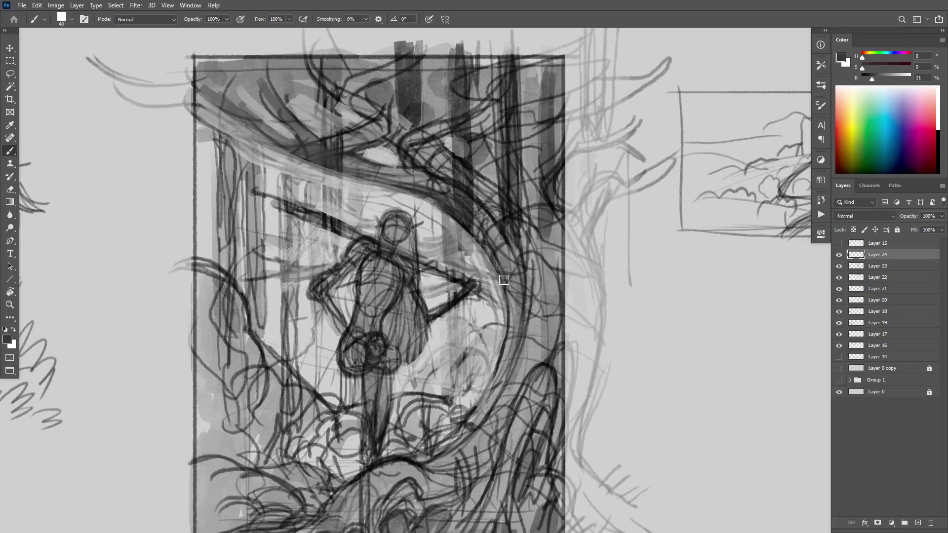
{"action": "mouse_move", "coordinate": [504, 280]}
{"action": "left_mouse_down"}
{"action": "mouse_move", "coordinate": [497, 259]}
{"action": "mouse_move", "coordinate": [437, 231]}
{"action": "mouse_move", "coordinate": [487, 244]}
{"action": "left_mouse_up"}
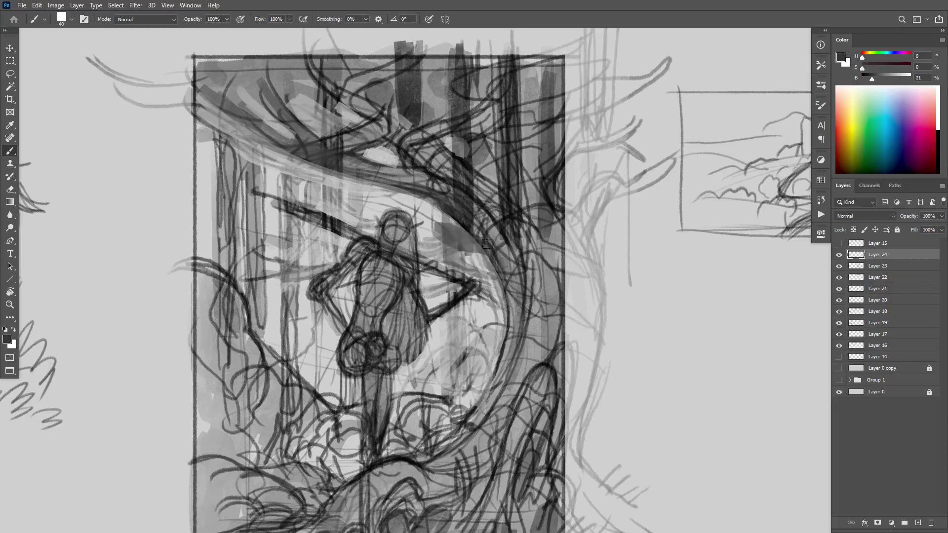
{"action": "key", "text": "ctrl+z"}
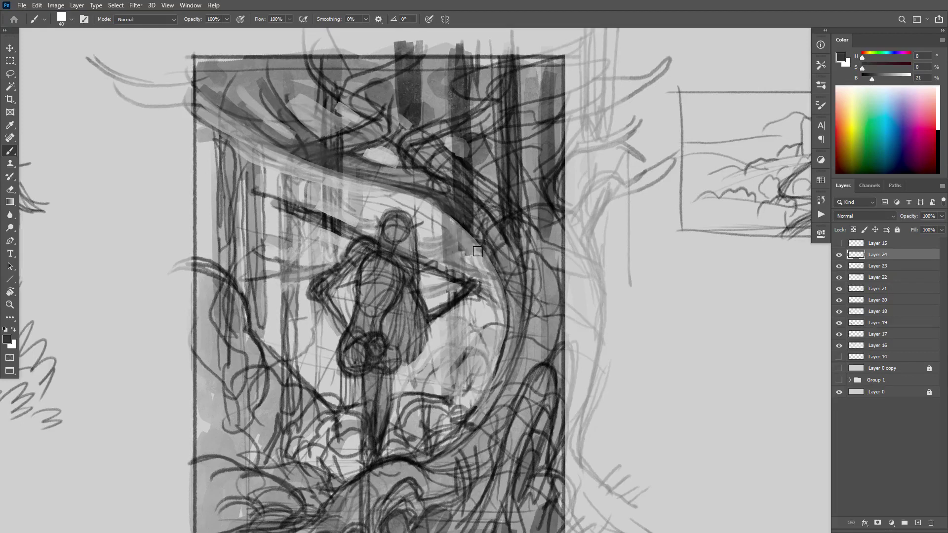
{"action": "key", "text": "ctrl+shift+alt+n"}
Step: Hide Layers 25 to 22 one by one and show them again to compare the grey values with the line sketch
{"action": "left_click", "coordinate": [838, 254]}
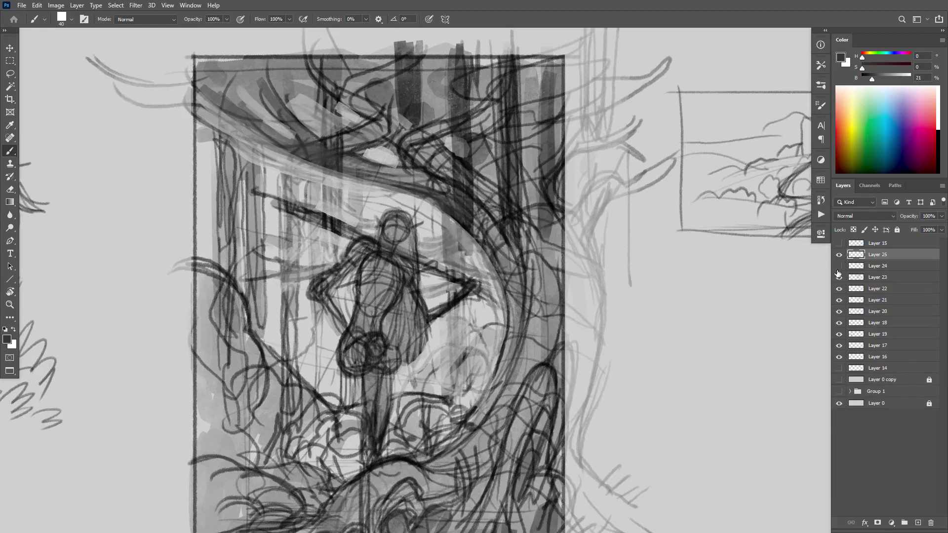
{"action": "left_click", "coordinate": [838, 266]}
{"action": "left_click", "coordinate": [839, 277]}
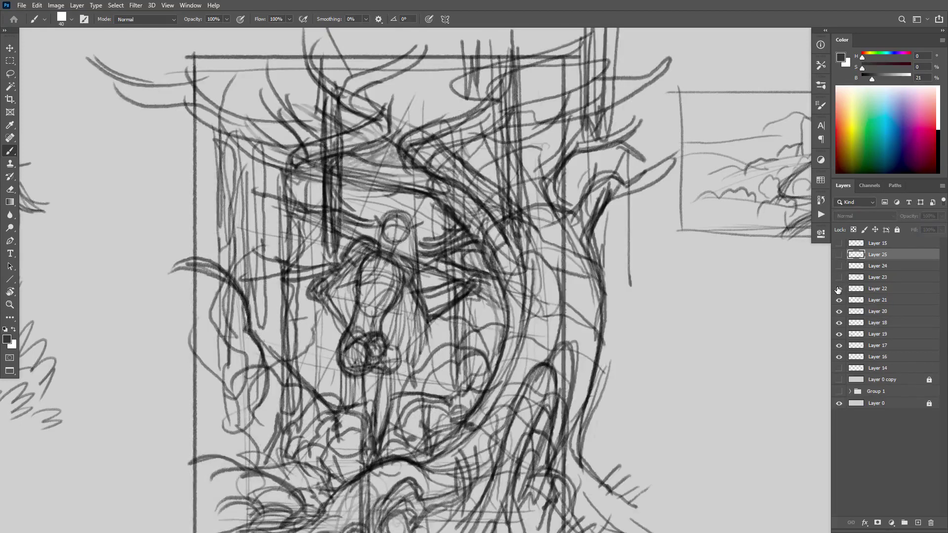
{"action": "left_click", "coordinate": [839, 288]}
{"action": "left_click", "coordinate": [839, 288]}
{"action": "left_click", "coordinate": [839, 277]}
{"action": "left_click", "coordinate": [839, 266]}
{"action": "left_click", "coordinate": [839, 255]}
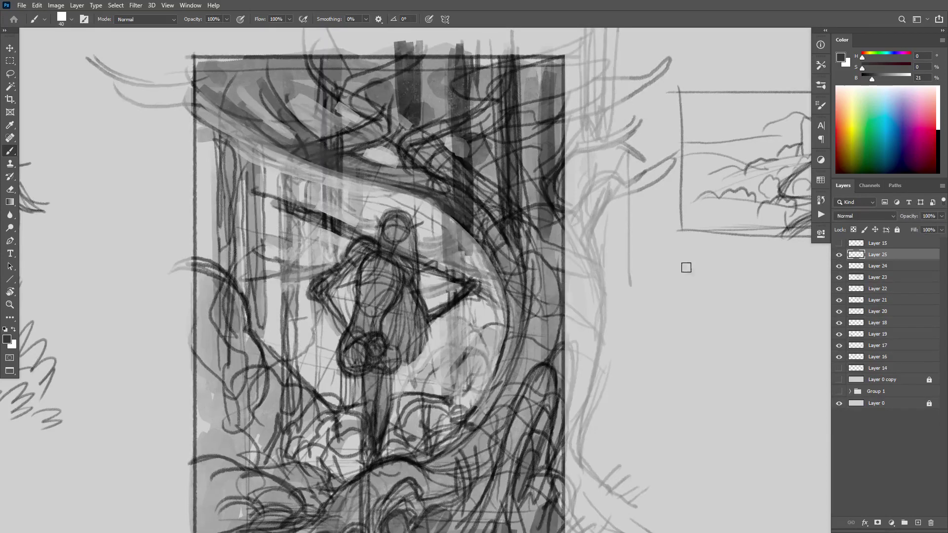
Step: Paint dark grey on Layer 25 over the trunk just below the arching branch, beside the right of the figure's head
{"action": "left_click_drag", "start_coordinate": [441, 235], "coordinate": [457, 224]}
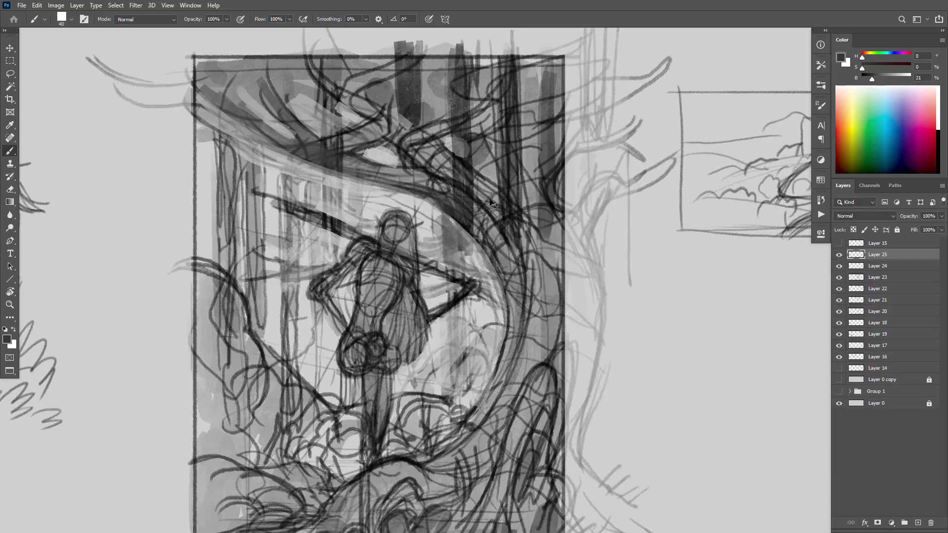
Step: Undo the last stroke, sample a dark grey and paint horizontal branch strokes in the background beside the figure's left shoulder
{"action": "key", "text": "ctrl+z"}
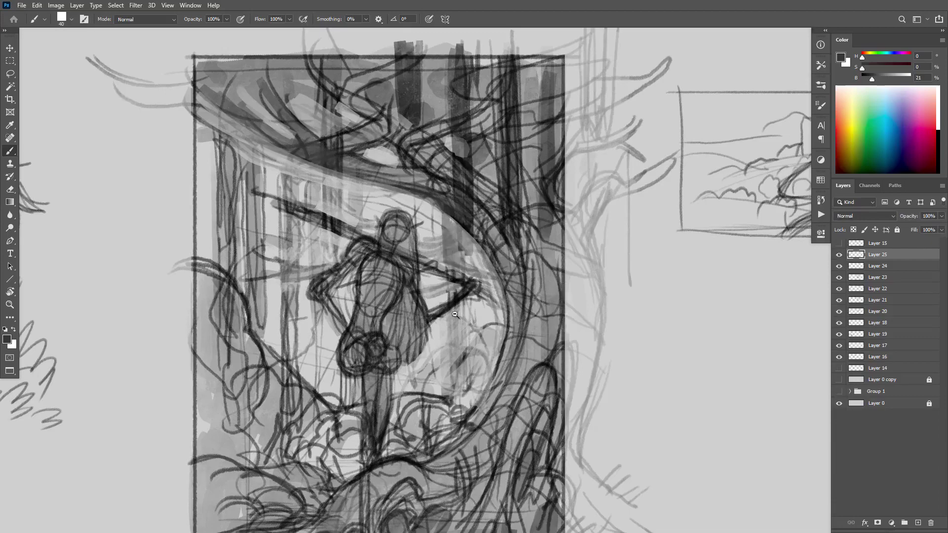
{"action": "scroll", "coordinate": [455, 315], "scroll_direction": "down", "scroll_amount": 10}
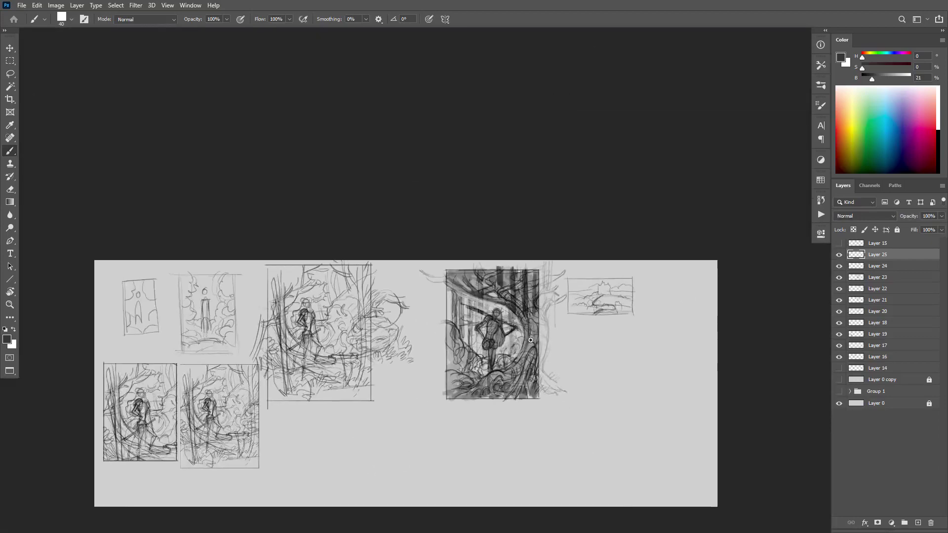
{"action": "scroll", "coordinate": [531, 340], "scroll_direction": "up", "scroll_amount": 8}
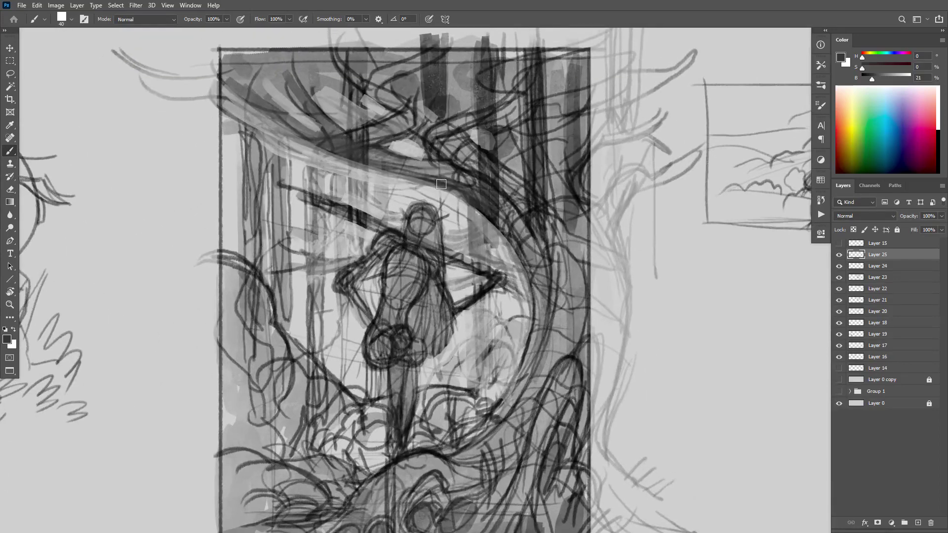
{"action": "left_click", "coordinate": [449, 183], "text": "alt"}
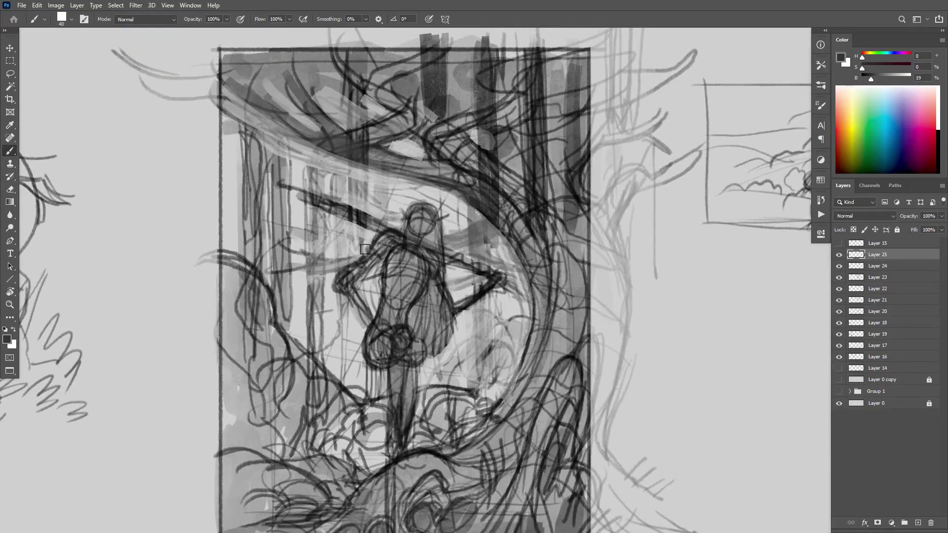
{"action": "mouse_move", "coordinate": [365, 250]}
{"action": "left_mouse_down"}
{"action": "mouse_move", "coordinate": [304, 268]}
{"action": "mouse_move", "coordinate": [317, 258]}
{"action": "mouse_move", "coordinate": [264, 232]}
{"action": "mouse_move", "coordinate": [319, 253]}
{"action": "mouse_move", "coordinate": [267, 221]}
{"action": "mouse_move", "coordinate": [315, 266]}
{"action": "mouse_move", "coordinate": [272, 276]}
{"action": "left_mouse_up"}
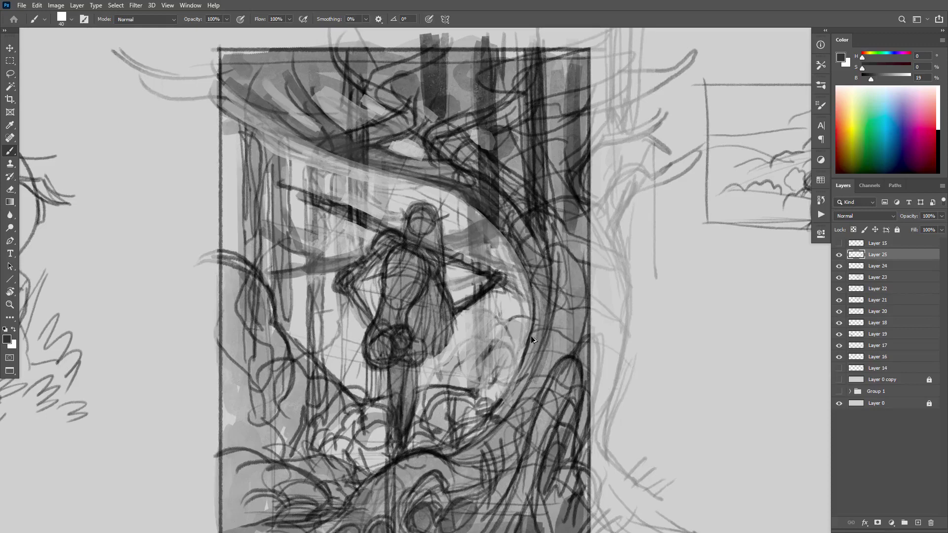
Step: Paint diagonal dark grey tree trunks in the background on both sides of the figure
{"action": "mouse_move", "coordinate": [518, 341]}
{"action": "left_mouse_down"}
{"action": "mouse_move", "coordinate": [501, 392]}
{"action": "mouse_move", "coordinate": [496, 354]}
{"action": "mouse_move", "coordinate": [493, 394]}
{"action": "mouse_move", "coordinate": [483, 329]}
{"action": "mouse_move", "coordinate": [501, 392]}
{"action": "mouse_move", "coordinate": [506, 370]}
{"action": "mouse_move", "coordinate": [491, 323]}
{"action": "mouse_move", "coordinate": [499, 395]}
{"action": "mouse_move", "coordinate": [482, 346]}
{"action": "mouse_move", "coordinate": [510, 371]}
{"action": "mouse_move", "coordinate": [498, 368]}
{"action": "mouse_move", "coordinate": [458, 271]}
{"action": "mouse_move", "coordinate": [470, 291]}
{"action": "mouse_move", "coordinate": [463, 205]}
{"action": "mouse_move", "coordinate": [449, 209]}
{"action": "mouse_move", "coordinate": [439, 237]}
{"action": "left_mouse_up"}
{"action": "mouse_move", "coordinate": [378, 254]}
{"action": "left_mouse_down"}
{"action": "mouse_move", "coordinate": [342, 240]}
{"action": "mouse_move", "coordinate": [330, 224]}
{"action": "mouse_move", "coordinate": [361, 246]}
{"action": "mouse_move", "coordinate": [314, 157]}
{"action": "mouse_move", "coordinate": [335, 186]}
{"action": "mouse_move", "coordinate": [348, 161]}
{"action": "mouse_move", "coordinate": [340, 221]}
{"action": "mouse_move", "coordinate": [361, 260]}
{"action": "left_mouse_up"}
{"action": "mouse_move", "coordinate": [472, 342]}
{"action": "left_mouse_down"}
{"action": "mouse_move", "coordinate": [375, 209]}
{"action": "mouse_move", "coordinate": [367, 170]}
{"action": "mouse_move", "coordinate": [388, 212]}
{"action": "left_mouse_up"}
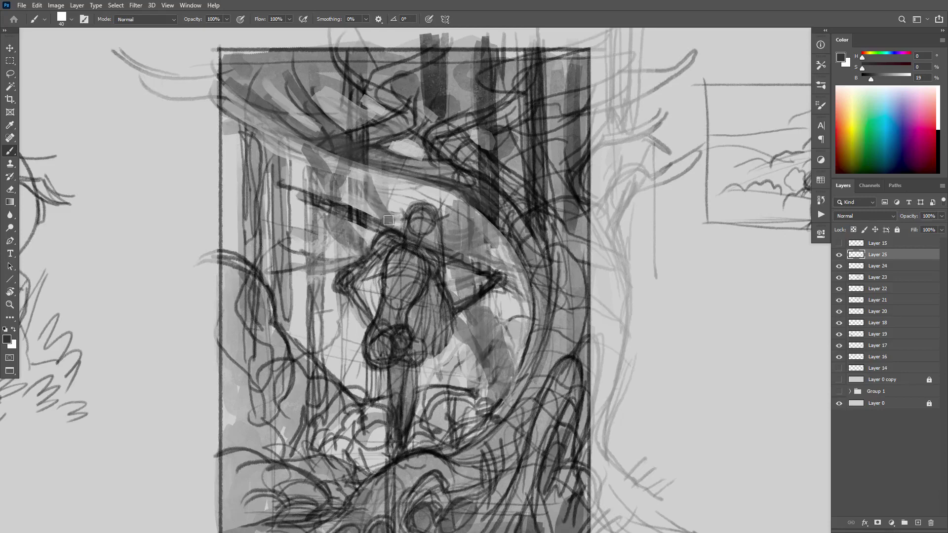
{"action": "mouse_move", "coordinate": [483, 385]}
{"action": "left_mouse_down"}
{"action": "mouse_move", "coordinate": [332, 345]}
{"action": "mouse_move", "coordinate": [323, 321]}
{"action": "mouse_move", "coordinate": [333, 363]}
{"action": "mouse_move", "coordinate": [307, 211]}
{"action": "mouse_move", "coordinate": [335, 390]}
{"action": "left_mouse_up"}
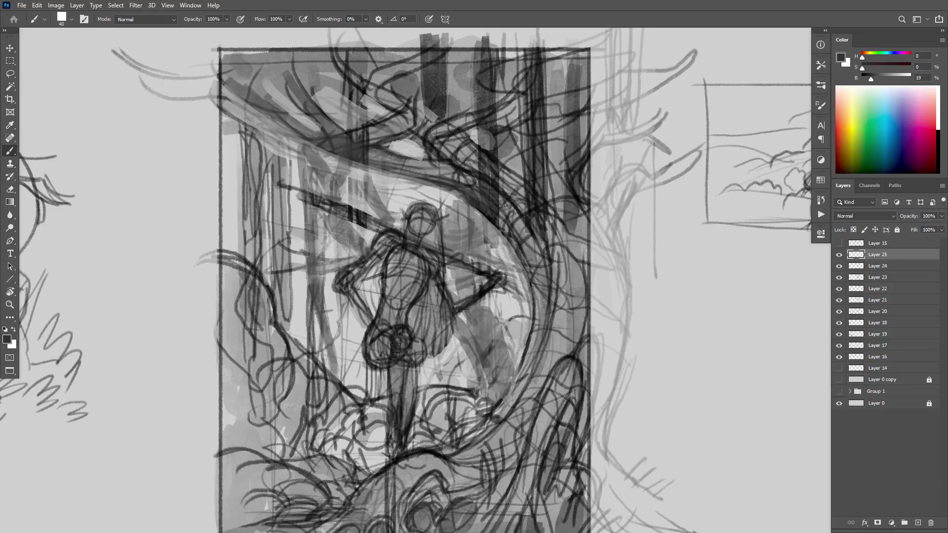
{"action": "mouse_move", "coordinate": [338, 280]}
{"action": "left_mouse_down"}
{"action": "mouse_move", "coordinate": [296, 316]}
{"action": "mouse_move", "coordinate": [242, 213]}
{"action": "mouse_move", "coordinate": [220, 143]}
{"action": "mouse_move", "coordinate": [316, 367]}
{"action": "left_mouse_up"}
Step: Add more dark trunk strokes in the upper left background beneath the arched branch
{"action": "scroll", "coordinate": [515, 358], "scroll_direction": "down", "scroll_amount": 5}
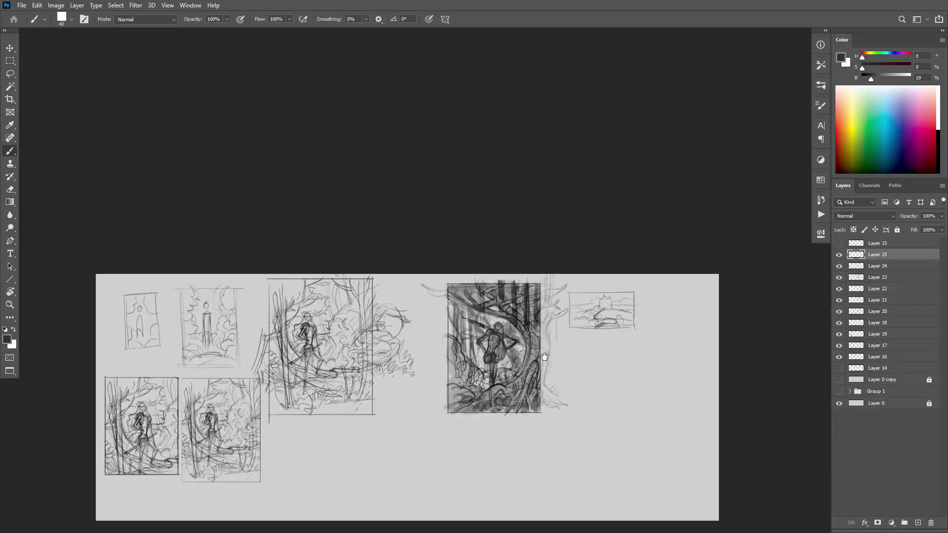
{"action": "scroll", "coordinate": [515, 352], "scroll_direction": "up", "scroll_amount": 6}
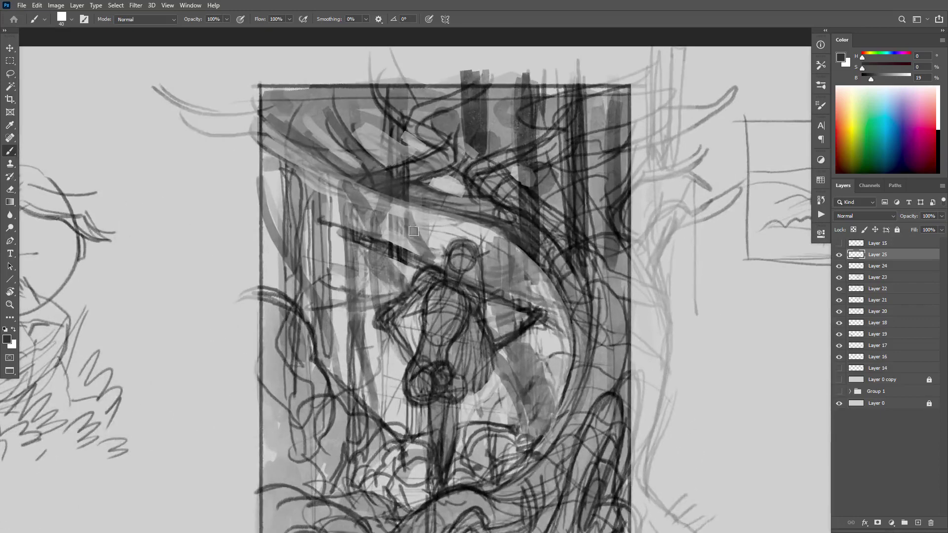
{"action": "left_click_drag", "start_coordinate": [407, 204], "coordinate": [308, 149]}
{"action": "mouse_move", "coordinate": [501, 312]}
{"action": "left_mouse_down"}
{"action": "mouse_move", "coordinate": [494, 315]}
{"action": "mouse_move", "coordinate": [510, 270]}
{"action": "mouse_move", "coordinate": [514, 191]}
{"action": "left_mouse_up"}
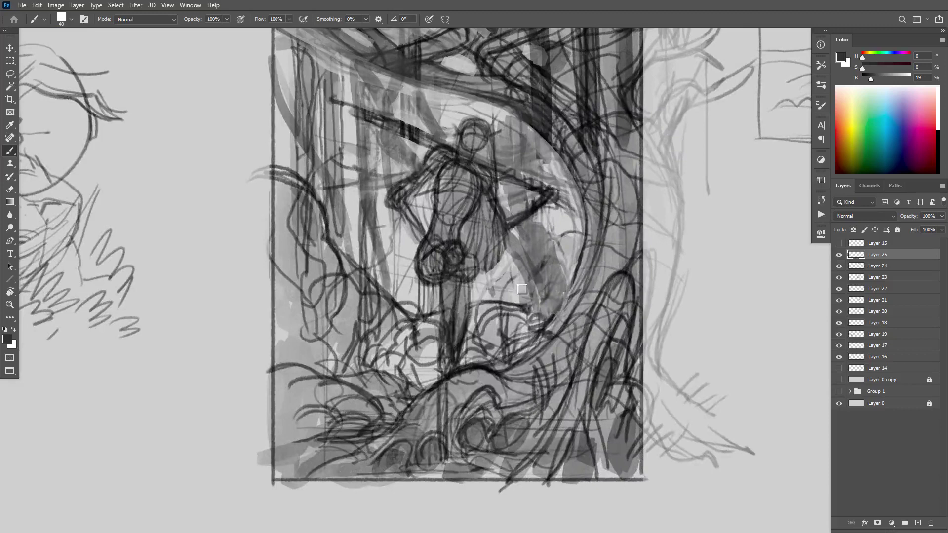
Step: Sample light greys from the background and paint them along the lower edge of the figure's cloak
{"action": "left_click", "coordinate": [568, 218], "text": "alt"}
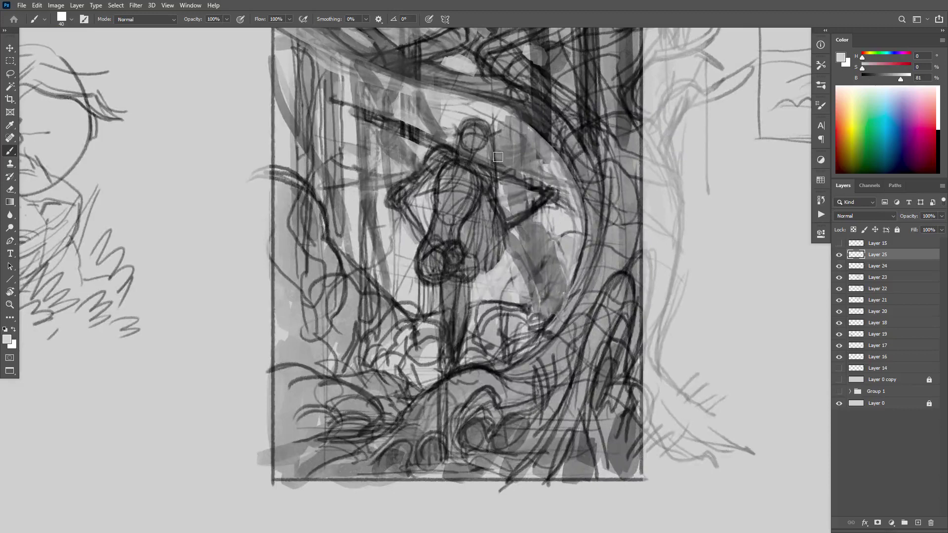
{"action": "left_click", "coordinate": [508, 267], "text": "alt"}
{"action": "mouse_move", "coordinate": [505, 250]}
{"action": "left_mouse_down"}
{"action": "mouse_move", "coordinate": [489, 275]}
{"action": "mouse_move", "coordinate": [471, 236]}
{"action": "mouse_move", "coordinate": [476, 286]}
{"action": "left_mouse_up"}
{"action": "scroll", "coordinate": [517, 319], "scroll_direction": "down", "scroll_amount": 5}
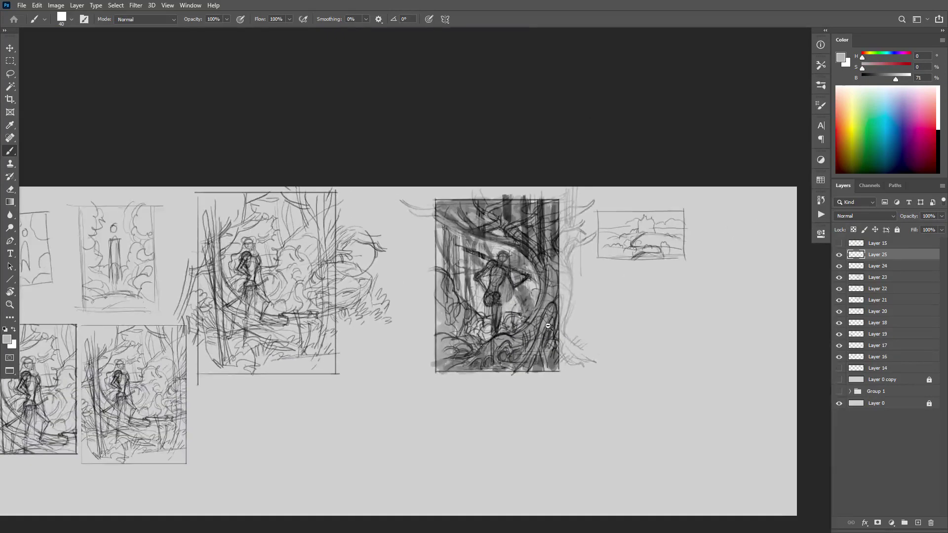
{"action": "scroll", "coordinate": [518, 276], "scroll_direction": "up", "scroll_amount": 7}
{"action": "scroll", "coordinate": [518, 259], "scroll_direction": "up", "scroll_amount": 3}
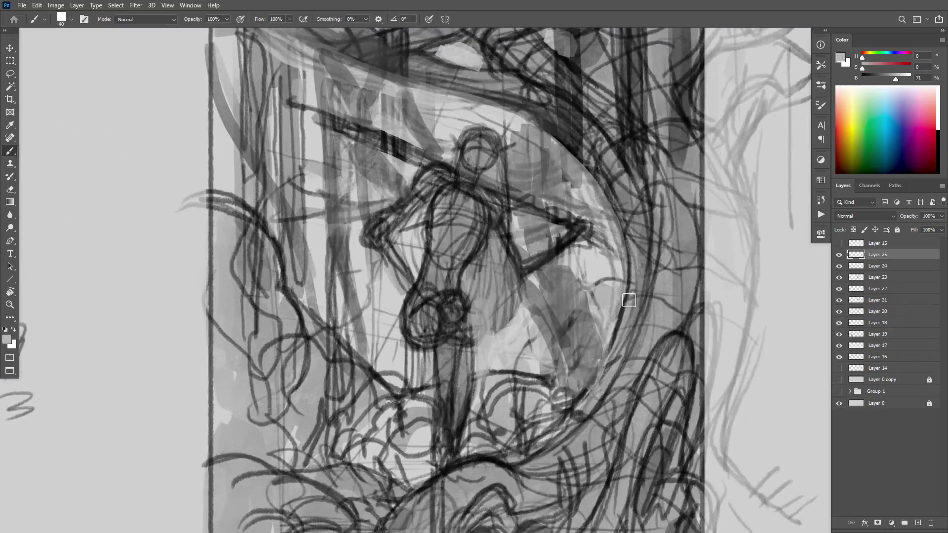
Step: On a new layer, paint over the figure's hips and legs with light grey sampled from the background
{"action": "key", "text": "ctrl+shift+alt+n"}
{"action": "left_click", "coordinate": [500, 349], "text": "alt"}
{"action": "mouse_move", "coordinate": [510, 359]}
{"action": "left_mouse_down"}
{"action": "mouse_move", "coordinate": [422, 364]}
{"action": "mouse_move", "coordinate": [399, 343]}
{"action": "mouse_move", "coordinate": [417, 332]}
{"action": "mouse_move", "coordinate": [412, 319]}
{"action": "mouse_move", "coordinate": [455, 305]}
{"action": "mouse_move", "coordinate": [428, 294]}
{"action": "mouse_move", "coordinate": [457, 445]}
{"action": "mouse_move", "coordinate": [438, 446]}
{"action": "mouse_move", "coordinate": [431, 462]}
{"action": "mouse_move", "coordinate": [451, 437]}
{"action": "left_mouse_up"}
{"action": "left_click", "coordinate": [461, 296], "text": "alt"}
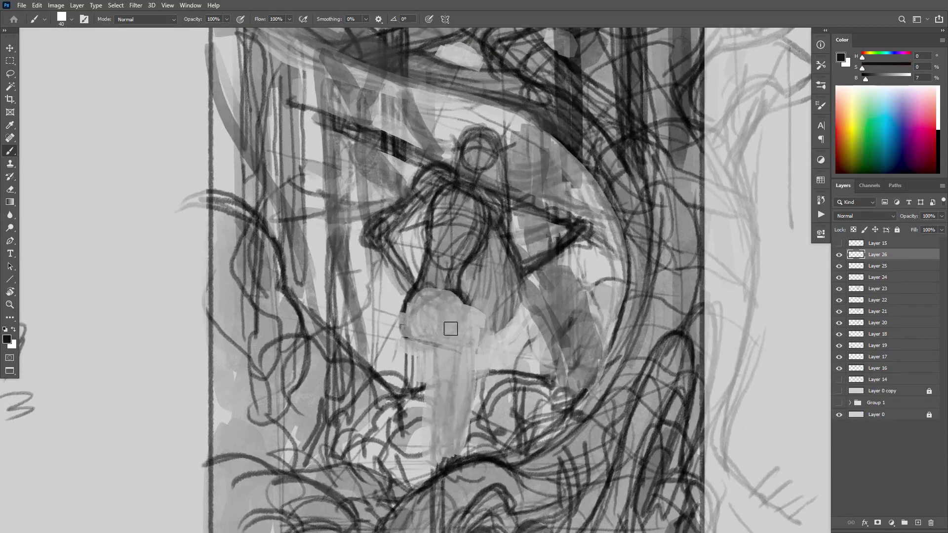
{"action": "left_click", "coordinate": [500, 358], "text": "alt"}
{"action": "mouse_move", "coordinate": [438, 460]}
{"action": "left_mouse_down"}
{"action": "mouse_move", "coordinate": [458, 428]}
{"action": "mouse_move", "coordinate": [418, 342]}
{"action": "mouse_move", "coordinate": [417, 311]}
{"action": "left_mouse_up"}
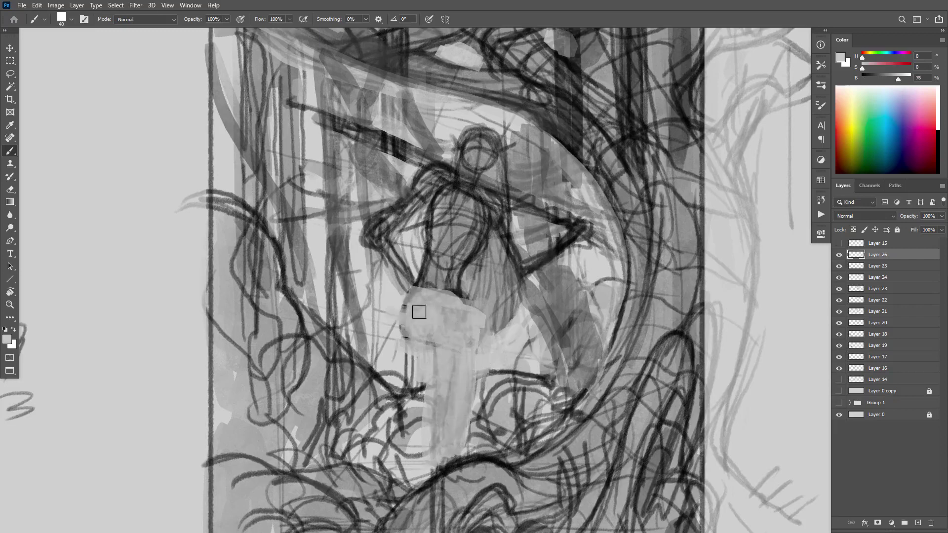
{"action": "left_click_drag", "start_coordinate": [489, 329], "coordinate": [479, 343]}
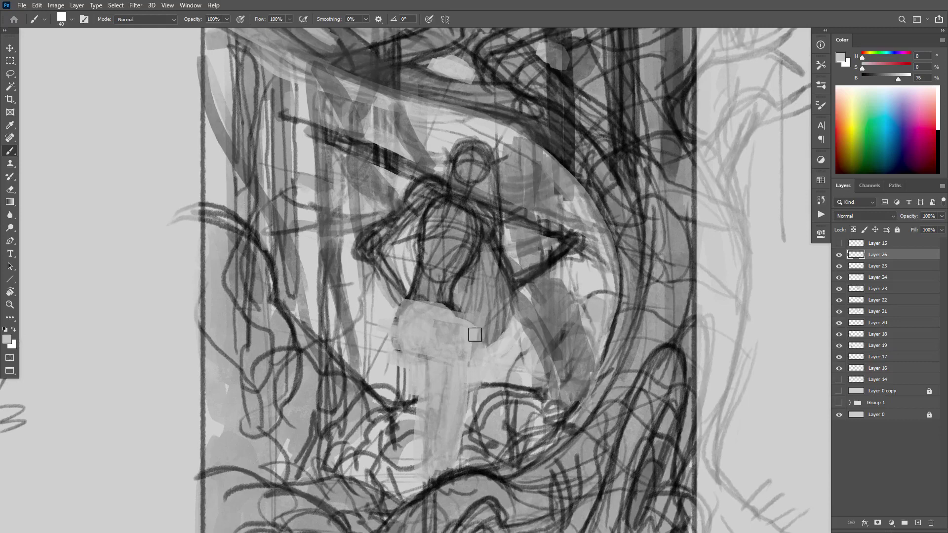
Step: On another new layer, outline the figure's hips and raised knee in sampled dark grey with a size 9 brush
{"action": "key", "text": "ctrl+shift+alt+n"}
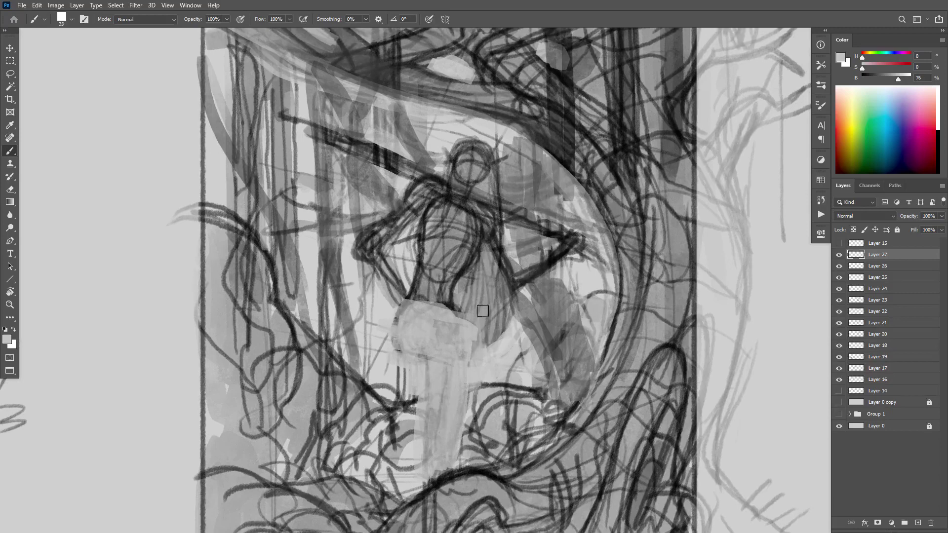
{"action": "key", "text": "bracketleft"}
{"action": "key", "text": "bracketleft"}
{"action": "key", "text": "bracketleft"}
{"action": "left_click", "coordinate": [455, 304], "text": "alt"}
{"action": "left_click_drag", "start_coordinate": [419, 337], "coordinate": [486, 343]}
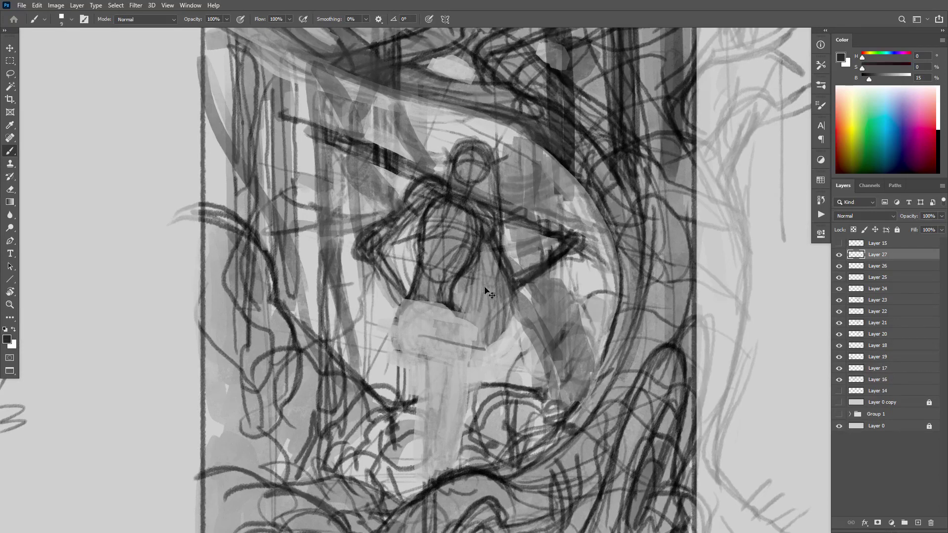
{"action": "key", "text": "ctrl+z"}
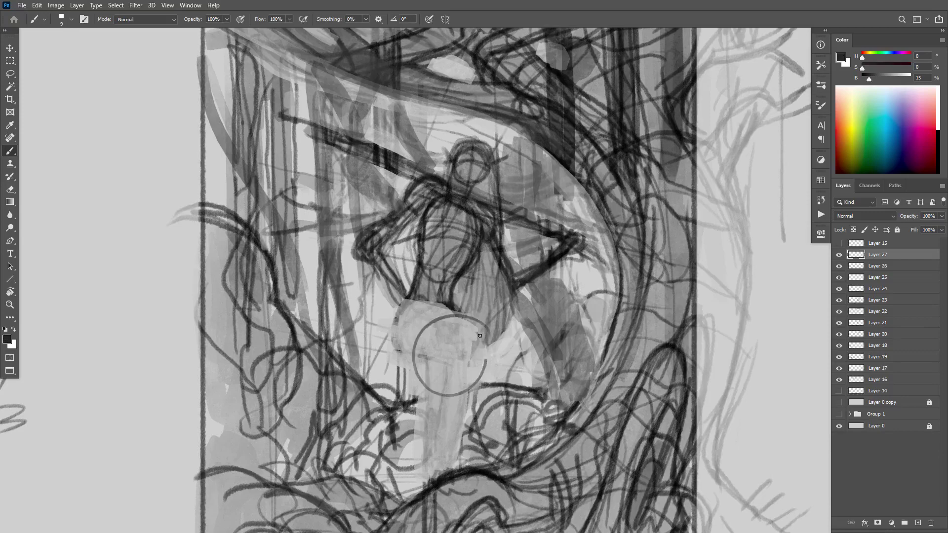
{"action": "mouse_move", "coordinate": [398, 303]}
{"action": "left_mouse_down"}
{"action": "mouse_move", "coordinate": [483, 319]}
{"action": "mouse_move", "coordinate": [451, 304]}
{"action": "mouse_move", "coordinate": [460, 317]}
{"action": "mouse_move", "coordinate": [409, 302]}
{"action": "mouse_move", "coordinate": [412, 350]}
{"action": "left_mouse_up"}
{"action": "key", "text": "ctrl+z"}
{"action": "left_click", "coordinate": [454, 302], "text": "alt"}
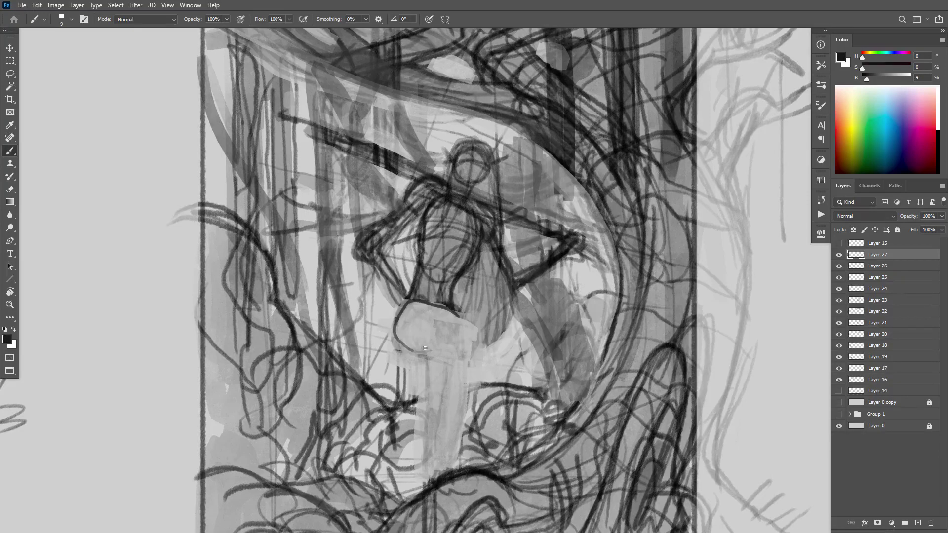
{"action": "mouse_move", "coordinate": [477, 338]}
{"action": "left_mouse_down"}
{"action": "mouse_move", "coordinate": [498, 349]}
{"action": "mouse_move", "coordinate": [494, 330]}
{"action": "mouse_move", "coordinate": [474, 345]}
{"action": "left_mouse_up"}
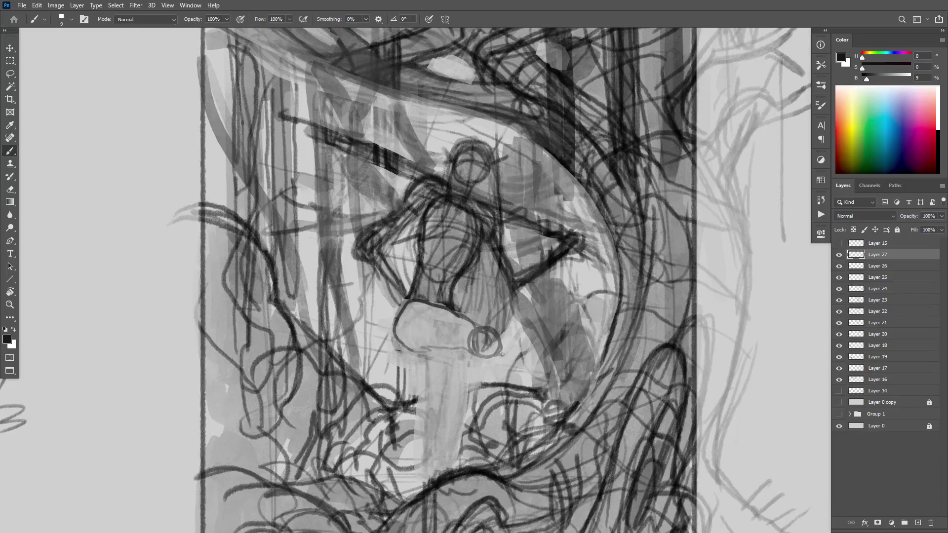
{"action": "mouse_move", "coordinate": [412, 305]}
{"action": "left_mouse_down"}
{"action": "mouse_move", "coordinate": [410, 348]}
{"action": "mouse_move", "coordinate": [476, 361]}
{"action": "mouse_move", "coordinate": [448, 311]}
{"action": "mouse_move", "coordinate": [490, 334]}
{"action": "mouse_move", "coordinate": [437, 452]}
{"action": "left_mouse_up"}
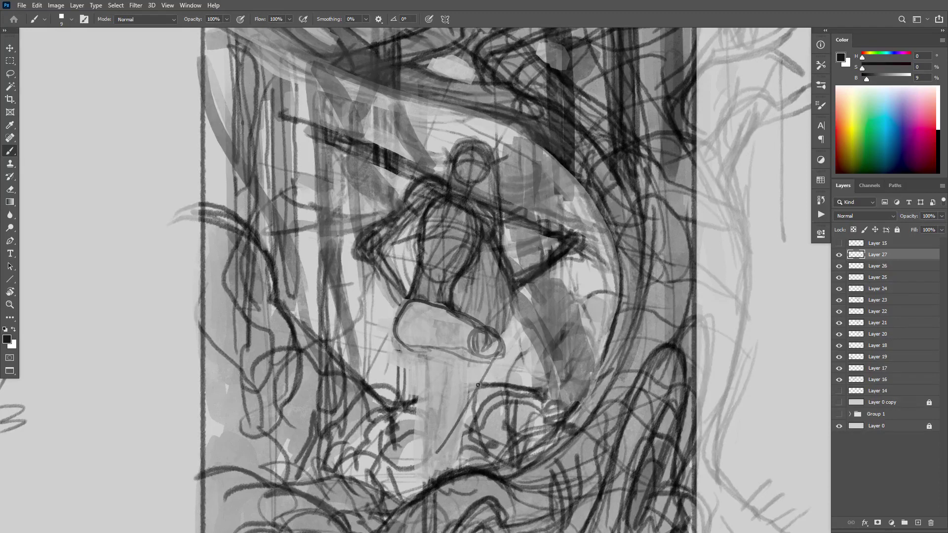
{"action": "left_click_drag", "start_coordinate": [496, 355], "coordinate": [443, 460]}
{"action": "left_click_drag", "start_coordinate": [469, 355], "coordinate": [433, 466]}
{"action": "mouse_move", "coordinate": [434, 460]}
{"action": "left_mouse_down"}
{"action": "mouse_move", "coordinate": [453, 436]}
{"action": "mouse_move", "coordinate": [448, 450]}
{"action": "left_mouse_up"}
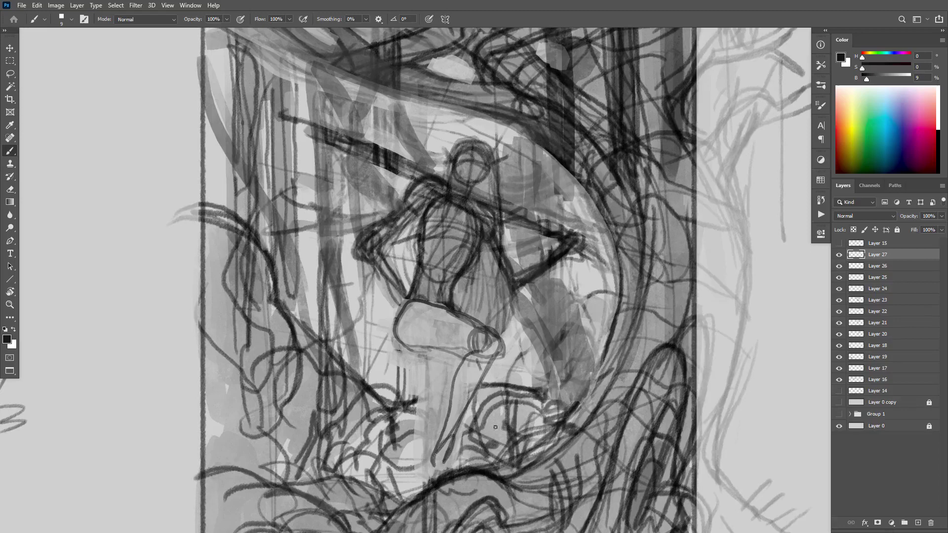
{"action": "mouse_move", "coordinate": [495, 427]}
{"action": "left_mouse_down"}
{"action": "mouse_move", "coordinate": [502, 371]}
{"action": "mouse_move", "coordinate": [490, 360]}
{"action": "mouse_move", "coordinate": [412, 397]}
{"action": "left_mouse_up"}
{"action": "key", "text": "ctrl+z"}
{"action": "key", "text": "ctrl+z"}
{"action": "key", "text": "ctrl+z"}
{"action": "key", "text": "ctrl+z"}
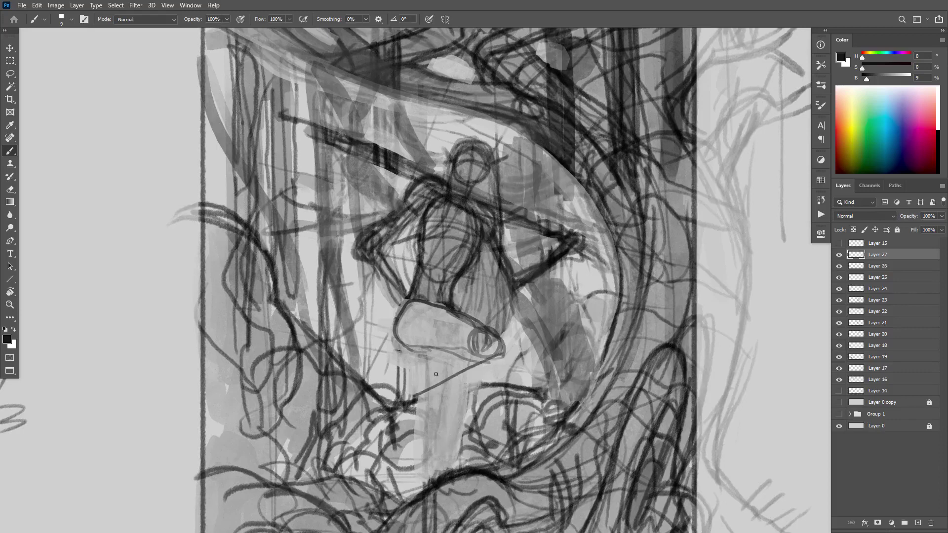
{"action": "key", "text": "ctrl+z"}
Step: Sketch the bent leg's lower half running from the raised knee down to the right into the undergrowth
{"action": "left_click_drag", "start_coordinate": [506, 363], "coordinate": [538, 438]}
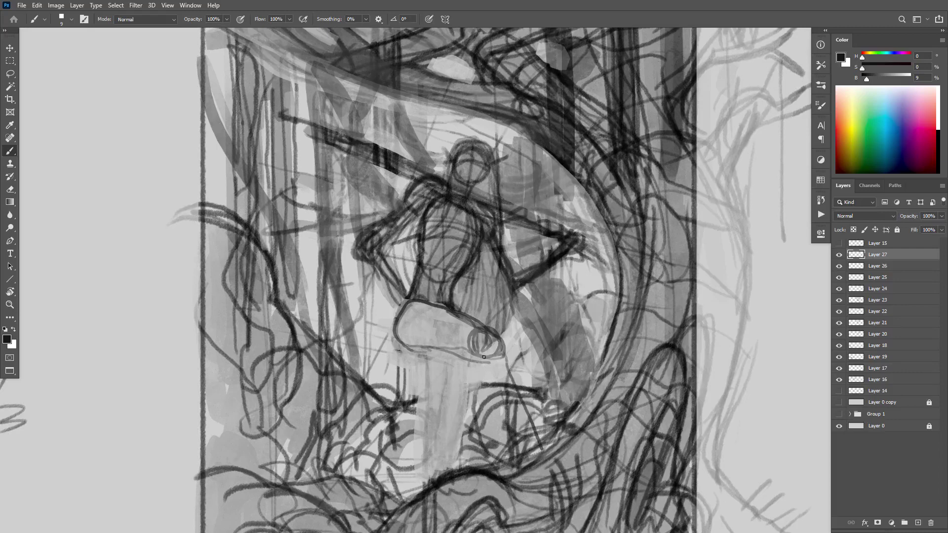
{"action": "mouse_move", "coordinate": [484, 356]}
{"action": "left_mouse_down"}
{"action": "mouse_move", "coordinate": [488, 395]}
{"action": "mouse_move", "coordinate": [521, 444]}
{"action": "left_mouse_up"}
{"action": "key", "text": "ctrl+z"}
{"action": "mouse_move", "coordinate": [482, 358]}
{"action": "left_mouse_down"}
{"action": "mouse_move", "coordinate": [499, 423]}
{"action": "mouse_move", "coordinate": [522, 450]}
{"action": "left_mouse_up"}
{"action": "left_click_drag", "start_coordinate": [489, 391], "coordinate": [506, 428]}
{"action": "mouse_move", "coordinate": [484, 371]}
{"action": "left_mouse_down"}
{"action": "mouse_move", "coordinate": [488, 392]}
{"action": "mouse_move", "coordinate": [526, 435]}
{"action": "left_mouse_up"}
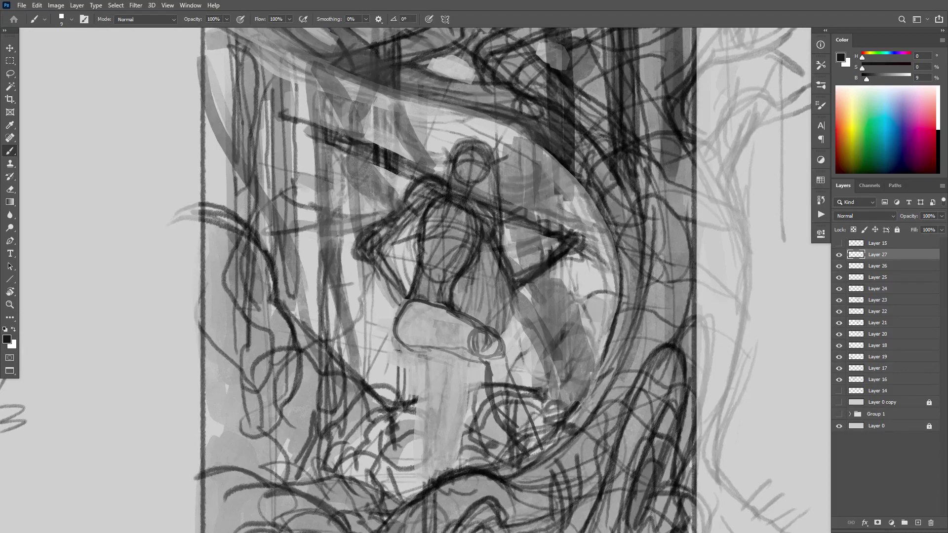
{"action": "left_click_drag", "start_coordinate": [484, 370], "coordinate": [488, 392]}
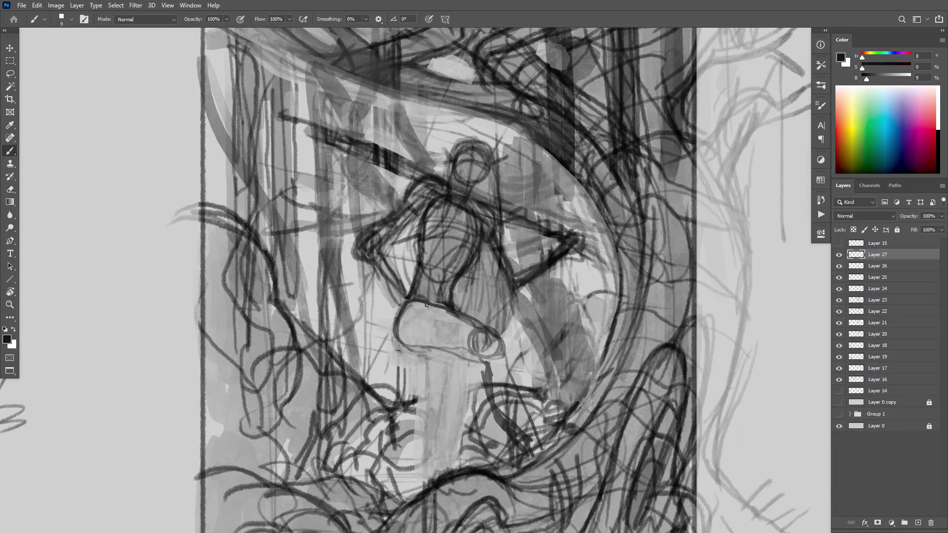
Step: Darken the waistline and sketch rounded contour lines for the thigh inside the hip shape
{"action": "left_click_drag", "start_coordinate": [439, 309], "coordinate": [403, 322]}
{"action": "left_click_drag", "start_coordinate": [446, 385], "coordinate": [447, 352]}
{"action": "mouse_move", "coordinate": [447, 318]}
{"action": "left_mouse_down"}
{"action": "mouse_move", "coordinate": [435, 356]}
{"action": "mouse_move", "coordinate": [460, 323]}
{"action": "mouse_move", "coordinate": [460, 345]}
{"action": "left_mouse_up"}
{"action": "left_click_drag", "start_coordinate": [435, 317], "coordinate": [443, 342]}
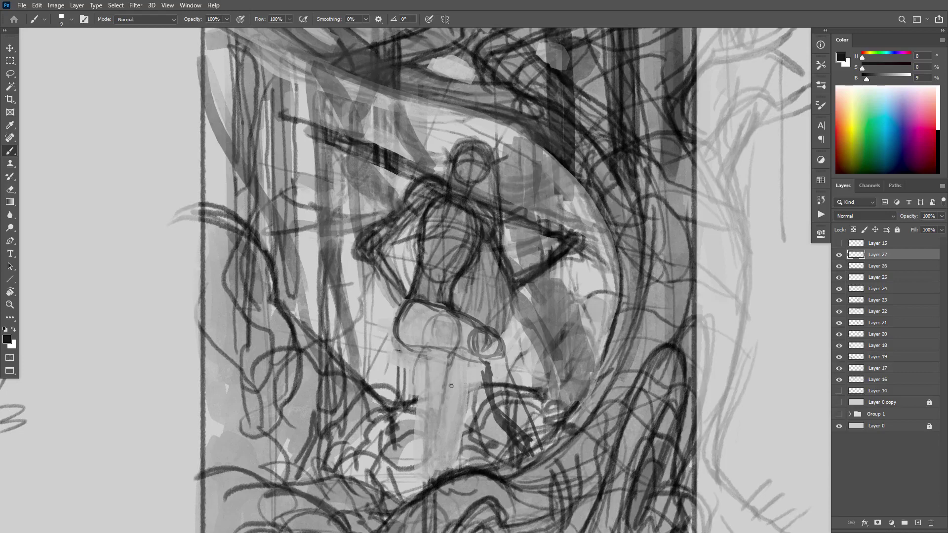
Step: Draw both contours of the standing leg from the hip down to the ground and strengthen the lines
{"action": "left_click_drag", "start_coordinate": [452, 355], "coordinate": [420, 485]}
{"action": "left_click_drag", "start_coordinate": [412, 380], "coordinate": [406, 478]}
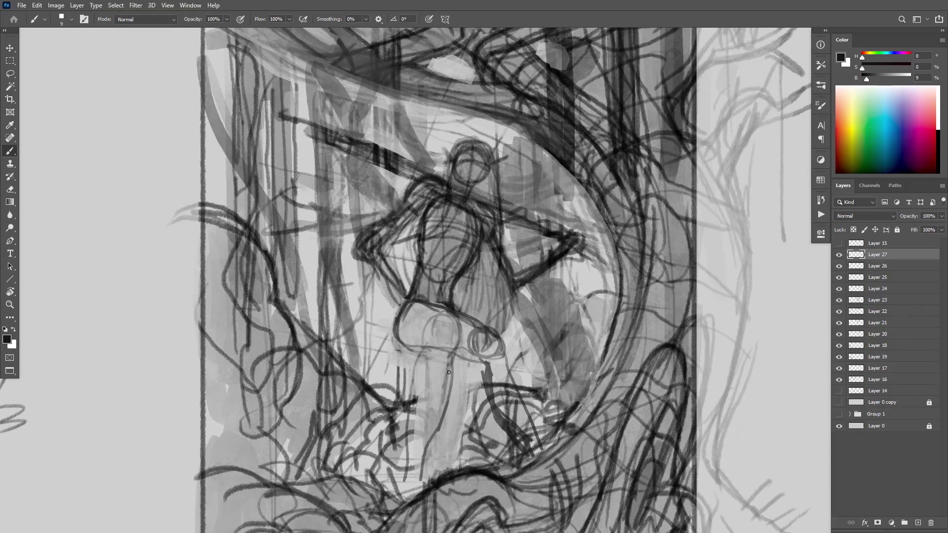
{"action": "left_click_drag", "start_coordinate": [456, 364], "coordinate": [414, 496]}
{"action": "left_click_drag", "start_coordinate": [410, 457], "coordinate": [395, 482]}
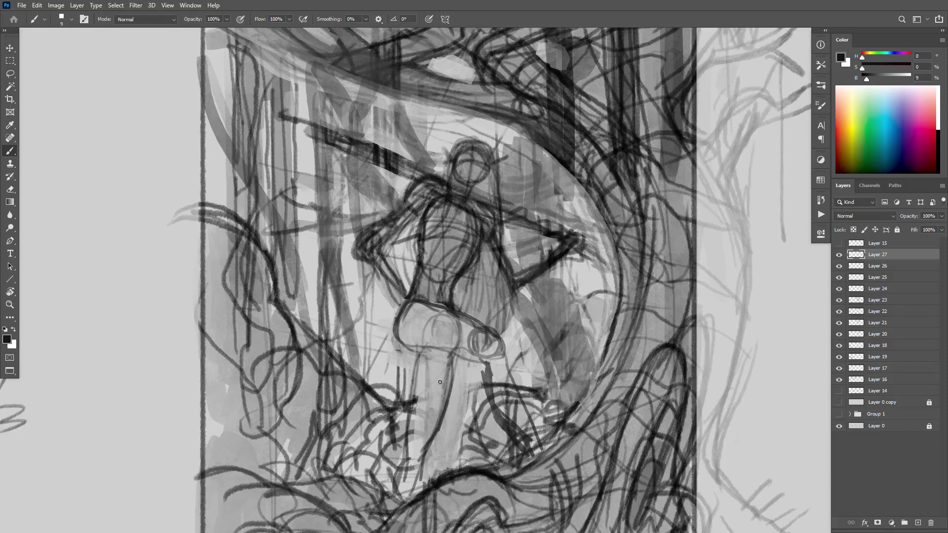
{"action": "left_click_drag", "start_coordinate": [435, 348], "coordinate": [434, 434]}
{"action": "mouse_move", "coordinate": [439, 345]}
{"action": "left_mouse_down"}
{"action": "mouse_move", "coordinate": [437, 419]}
{"action": "mouse_move", "coordinate": [437, 380]}
{"action": "left_mouse_up"}
{"action": "left_click_drag", "start_coordinate": [408, 346], "coordinate": [408, 394]}
{"action": "left_click_drag", "start_coordinate": [433, 345], "coordinate": [430, 422]}
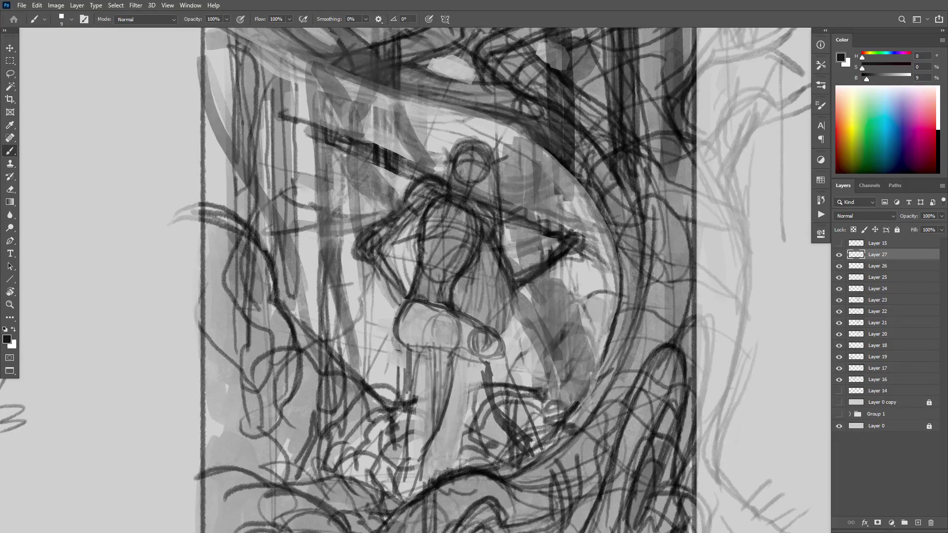
Step: Sketch a long straight scabbard slanting from the figure's hip to the lower left and reinforce the belt line
{"action": "mouse_move", "coordinate": [431, 315]}
{"action": "left_mouse_down"}
{"action": "mouse_move", "coordinate": [407, 329]}
{"action": "mouse_move", "coordinate": [397, 359]}
{"action": "mouse_move", "coordinate": [384, 361]}
{"action": "mouse_move", "coordinate": [389, 322]}
{"action": "mouse_move", "coordinate": [423, 308]}
{"action": "mouse_move", "coordinate": [461, 324]}
{"action": "mouse_move", "coordinate": [484, 296]}
{"action": "left_mouse_up"}
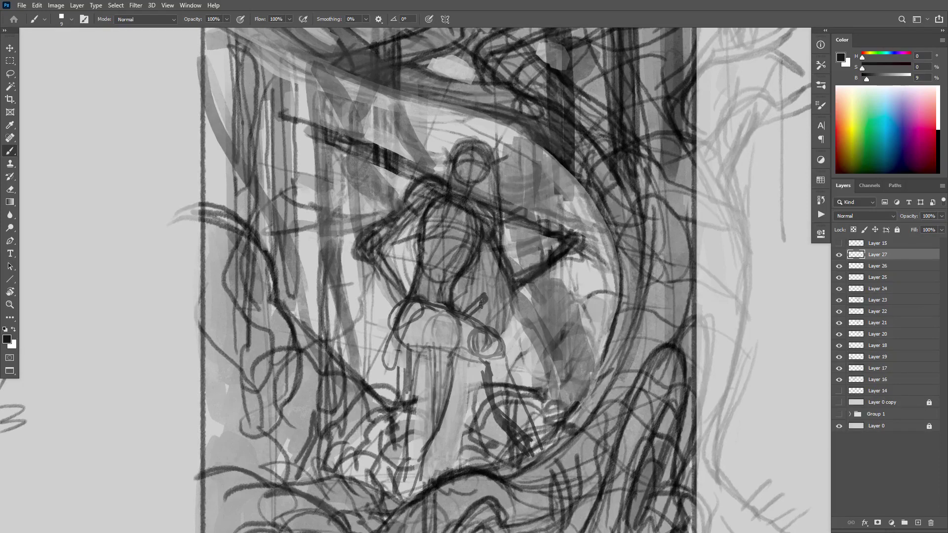
{"action": "key", "text": "ctrl+z"}
{"action": "mouse_move", "coordinate": [392, 367]}
{"action": "left_mouse_down"}
{"action": "mouse_move", "coordinate": [299, 437]}
{"action": "mouse_move", "coordinate": [298, 449]}
{"action": "mouse_move", "coordinate": [408, 364]}
{"action": "left_mouse_up"}
{"action": "left_click_drag", "start_coordinate": [337, 412], "coordinate": [410, 368]}
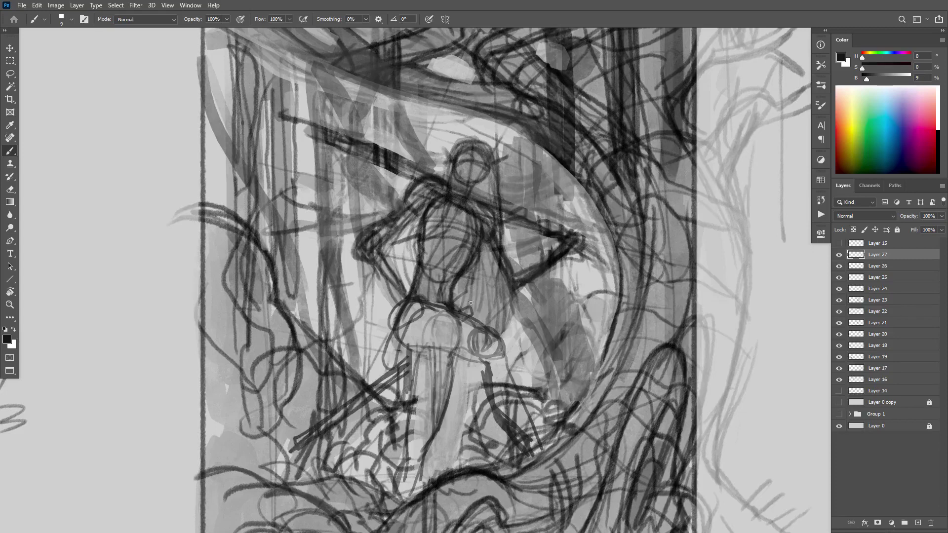
{"action": "left_click_drag", "start_coordinate": [440, 299], "coordinate": [410, 301]}
Step: Erase part of the bent leg's lines below the knee and paint light grey over the undergrowth around it
{"action": "scroll", "coordinate": [590, 271], "scroll_direction": "down", "scroll_amount": 5}
{"action": "scroll", "coordinate": [584, 329], "scroll_direction": "up", "scroll_amount": 1}
{"action": "scroll", "coordinate": [584, 329], "scroll_direction": "up", "scroll_amount": 3}
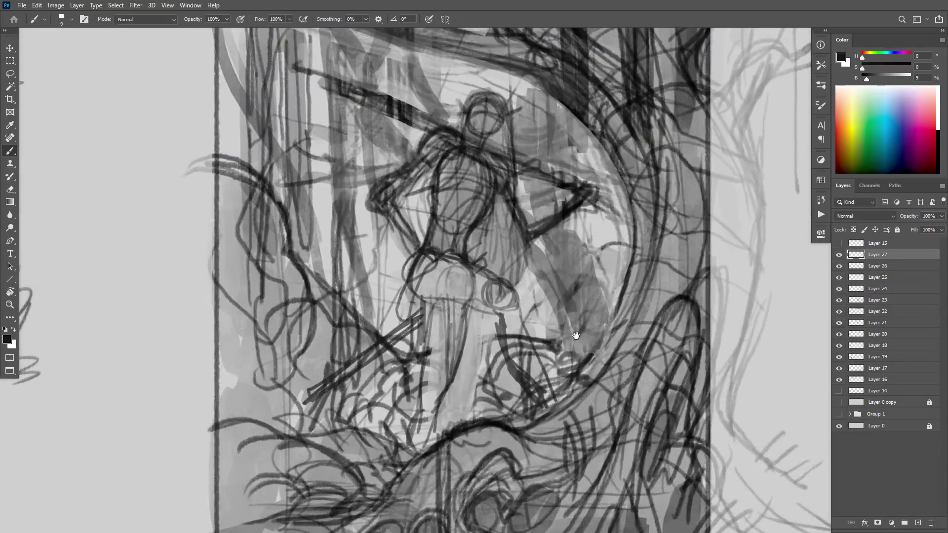
{"action": "key", "text": "e"}
{"action": "mouse_move", "coordinate": [498, 326]}
{"action": "left_mouse_down"}
{"action": "mouse_move", "coordinate": [536, 381]}
{"action": "mouse_move", "coordinate": [503, 329]}
{"action": "mouse_move", "coordinate": [507, 345]}
{"action": "mouse_move", "coordinate": [536, 357]}
{"action": "mouse_move", "coordinate": [525, 334]}
{"action": "mouse_move", "coordinate": [488, 339]}
{"action": "mouse_move", "coordinate": [490, 354]}
{"action": "mouse_move", "coordinate": [486, 335]}
{"action": "mouse_move", "coordinate": [486, 356]}
{"action": "left_mouse_up"}
{"action": "key", "text": "b"}
{"action": "left_click", "coordinate": [518, 333], "text": "alt"}
{"action": "left_click", "coordinate": [516, 326], "text": "alt"}
{"action": "left_click", "coordinate": [513, 319], "text": "alt"}
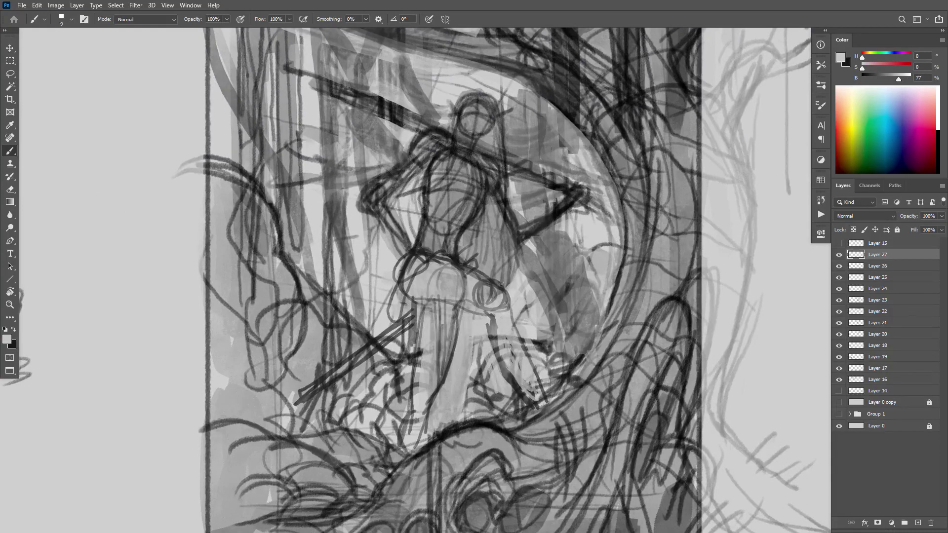
Step: Add a new layer and shade the figure's hips and both legs with a soft black tone using a 50 px brush
{"action": "key", "text": "ctrl+shift+alt+n"}
{"action": "key", "text": "d"}
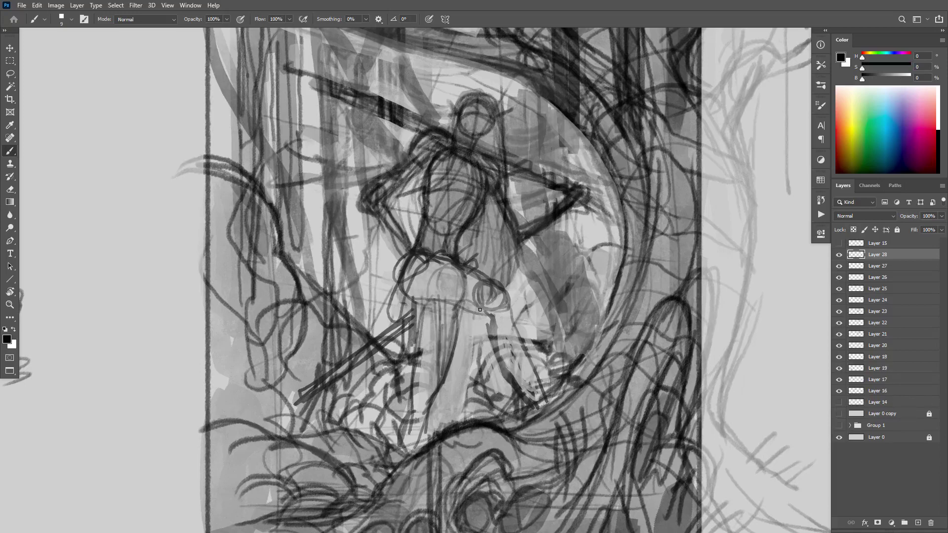
{"action": "key", "text": "bracketright"}
{"action": "key", "text": "bracketright"}
{"action": "key", "text": "bracketright"}
{"action": "key", "text": "bracketright"}
{"action": "mouse_move", "coordinate": [450, 302]}
{"action": "left_mouse_down"}
{"action": "mouse_move", "coordinate": [429, 383]}
{"action": "mouse_move", "coordinate": [422, 340]}
{"action": "mouse_move", "coordinate": [410, 434]}
{"action": "mouse_move", "coordinate": [425, 323]}
{"action": "mouse_move", "coordinate": [417, 266]}
{"action": "mouse_move", "coordinate": [507, 320]}
{"action": "mouse_move", "coordinate": [534, 402]}
{"action": "mouse_move", "coordinate": [499, 341]}
{"action": "mouse_move", "coordinate": [534, 341]}
{"action": "left_mouse_up"}
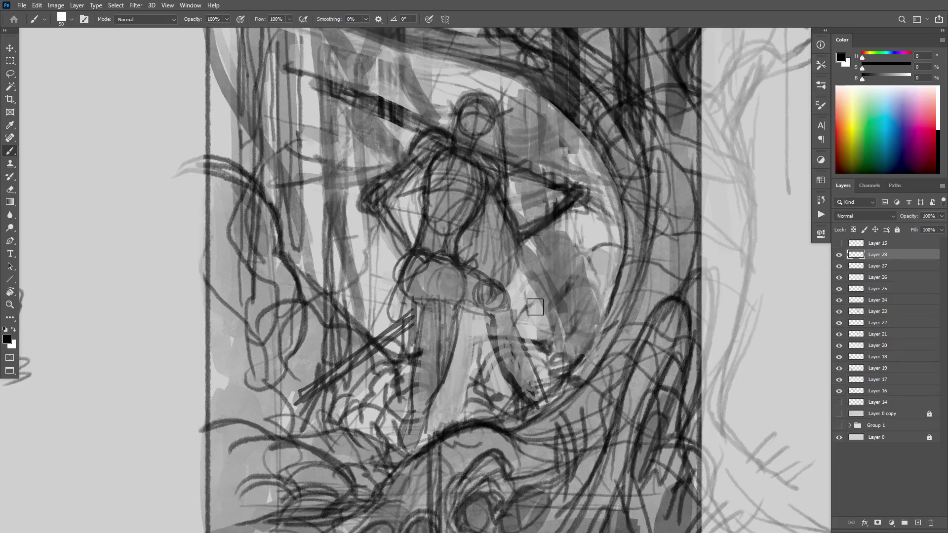
Step: Sample a light grey from the figure and paint over its waist area with a 30 px brush
{"action": "scroll", "coordinate": [558, 335], "scroll_direction": "down", "scroll_amount": 5}
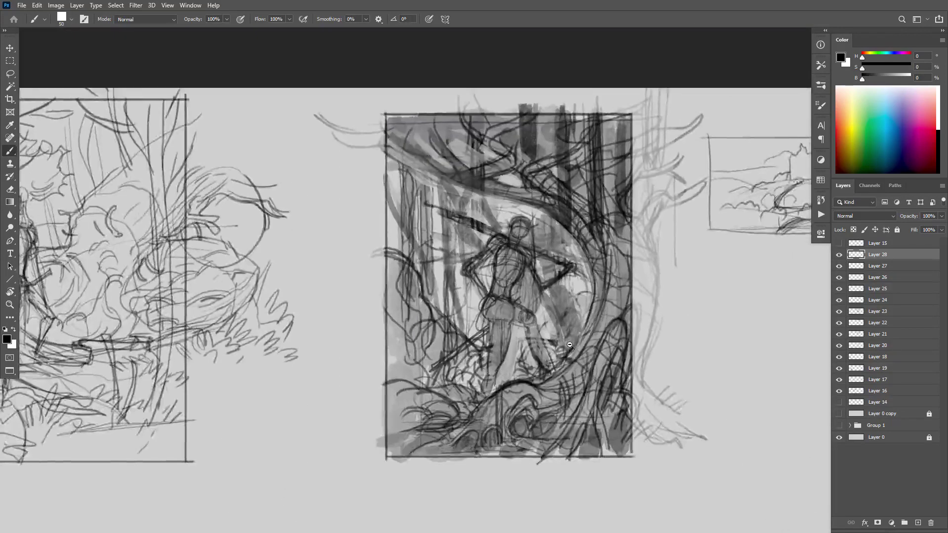
{"action": "left_click_drag", "start_coordinate": [612, 352], "coordinate": [649, 357]}
{"action": "scroll", "coordinate": [594, 340], "scroll_direction": "up", "scroll_amount": 2}
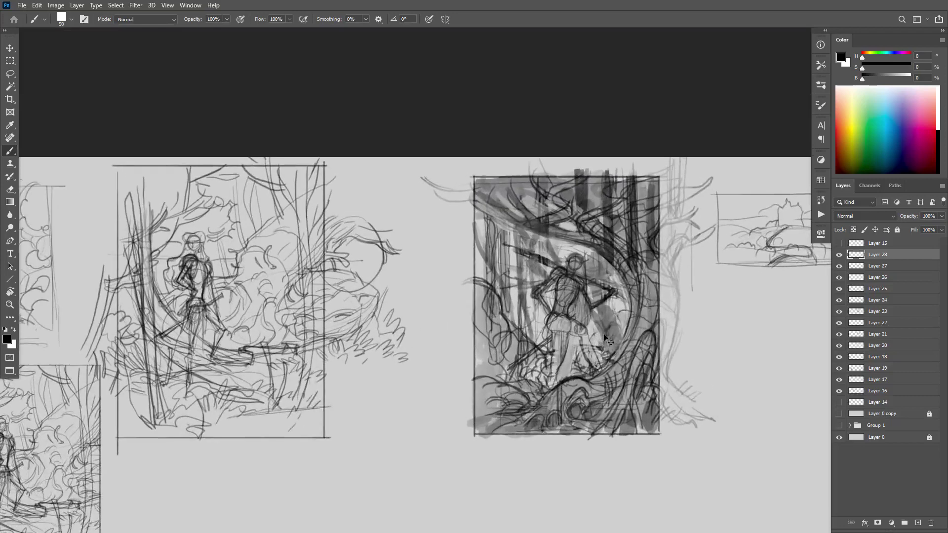
{"action": "scroll", "coordinate": [594, 341], "scroll_direction": "up", "scroll_amount": 2}
{"action": "scroll", "coordinate": [594, 340], "scroll_direction": "up", "scroll_amount": 2}
{"action": "scroll", "coordinate": [593, 340], "scroll_direction": "up", "scroll_amount": 2}
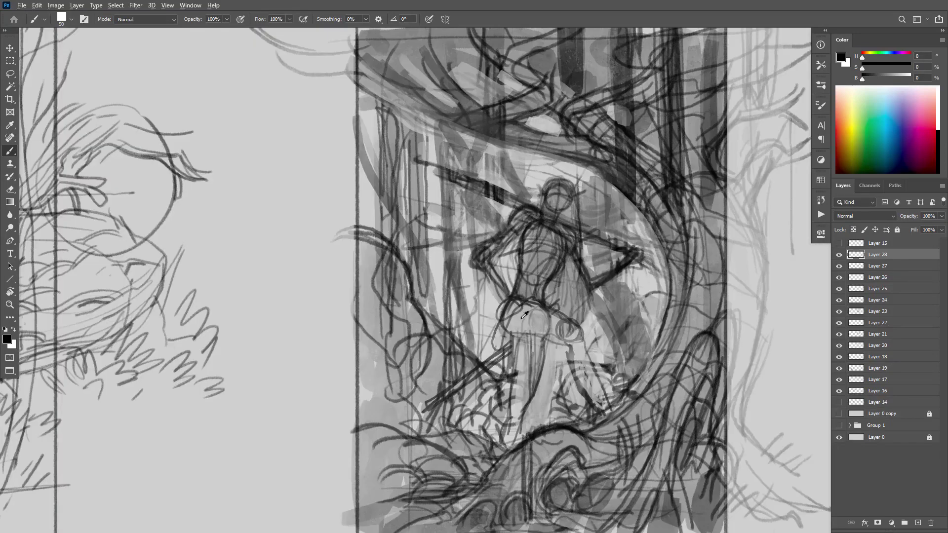
{"action": "left_click", "coordinate": [557, 324], "text": "alt"}
{"action": "left_click", "coordinate": [492, 302], "text": "alt"}
{"action": "key", "text": "bracketleft"}
{"action": "key", "text": "bracketleft"}
{"action": "key", "text": "bracketleft"}
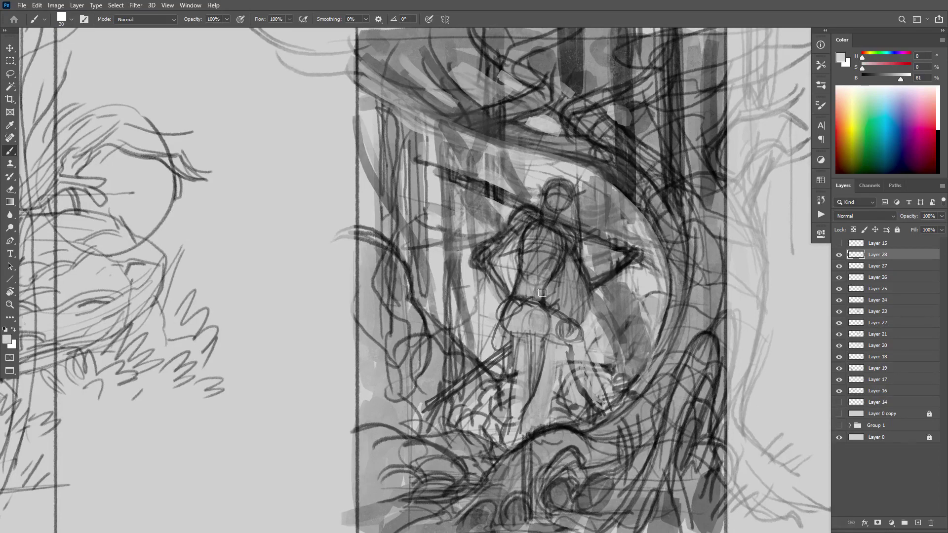
{"action": "mouse_move", "coordinate": [542, 293]}
{"action": "left_mouse_down"}
{"action": "mouse_move", "coordinate": [524, 286]}
{"action": "mouse_move", "coordinate": [511, 299]}
{"action": "left_mouse_up"}
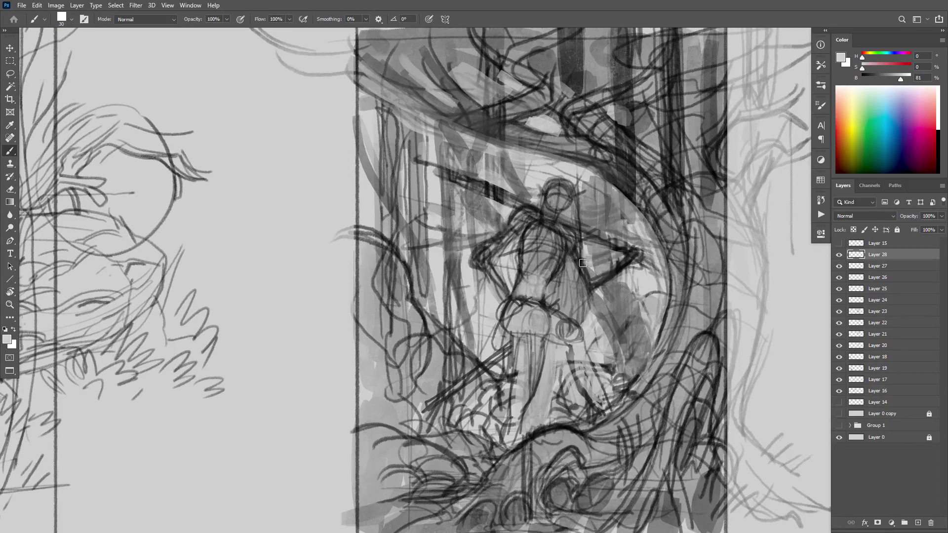
Step: Sample dark greys from the figure and shade its bent leg and head
{"action": "left_click", "coordinate": [562, 246], "text": "alt"}
{"action": "mouse_move", "coordinate": [568, 342]}
{"action": "left_mouse_down"}
{"action": "mouse_move", "coordinate": [509, 330]}
{"action": "mouse_move", "coordinate": [525, 331]}
{"action": "mouse_move", "coordinate": [509, 321]}
{"action": "mouse_move", "coordinate": [568, 339]}
{"action": "mouse_move", "coordinate": [518, 325]}
{"action": "mouse_move", "coordinate": [565, 337]}
{"action": "mouse_move", "coordinate": [541, 334]}
{"action": "mouse_move", "coordinate": [534, 372]}
{"action": "mouse_move", "coordinate": [516, 373]}
{"action": "mouse_move", "coordinate": [526, 377]}
{"action": "mouse_move", "coordinate": [587, 346]}
{"action": "mouse_move", "coordinate": [578, 373]}
{"action": "mouse_move", "coordinate": [605, 411]}
{"action": "left_mouse_up"}
{"action": "key", "text": "ctrl+minus"}
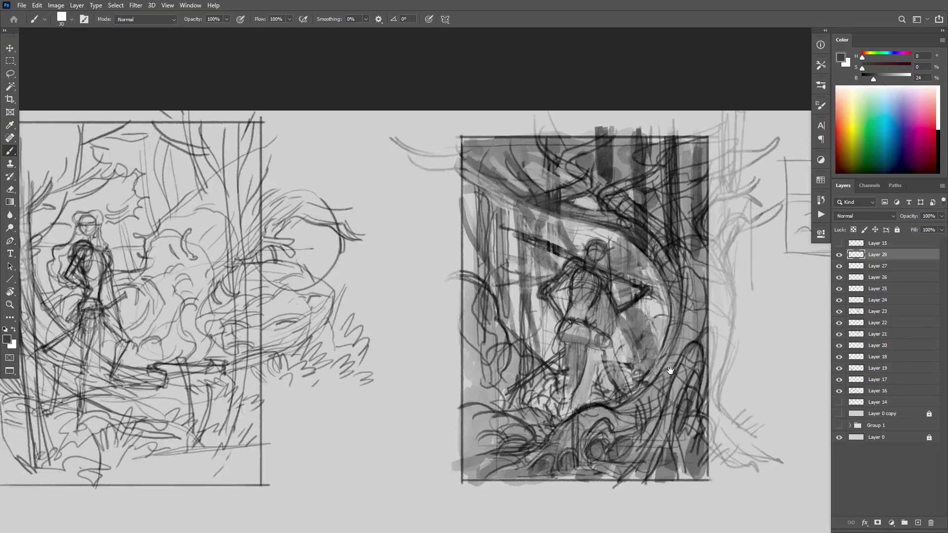
{"action": "left_click", "coordinate": [592, 367], "text": "alt"}
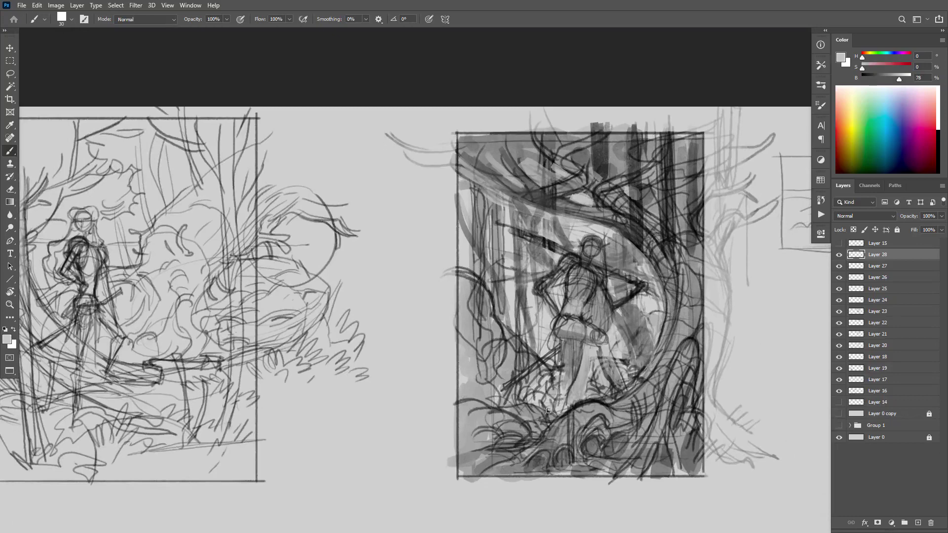
{"action": "left_click", "coordinate": [611, 288], "text": "alt"}
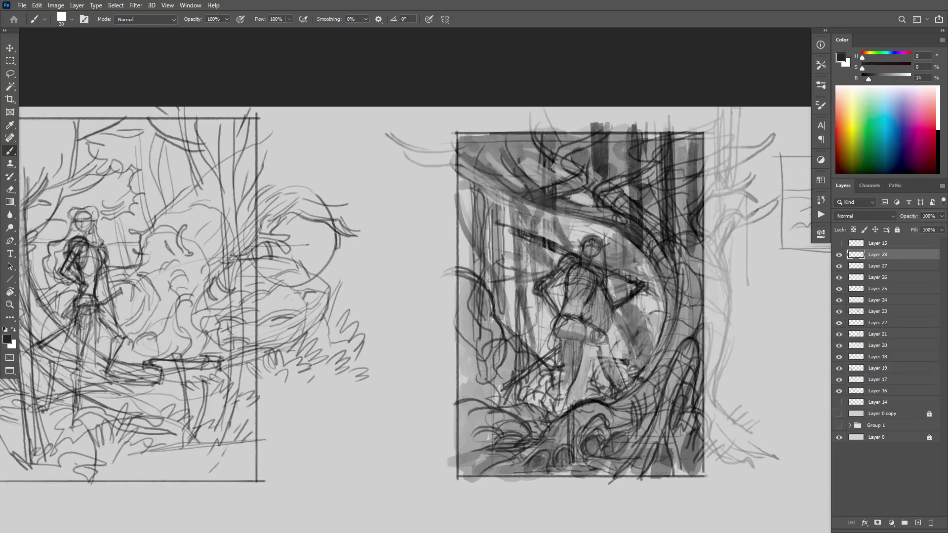
{"action": "left_click_drag", "start_coordinate": [591, 242], "coordinate": [583, 253]}
Step: Paint sampled light grey into the background beside the head and below the bent arm next to the trunk
{"action": "left_click", "coordinate": [596, 225], "text": "alt"}
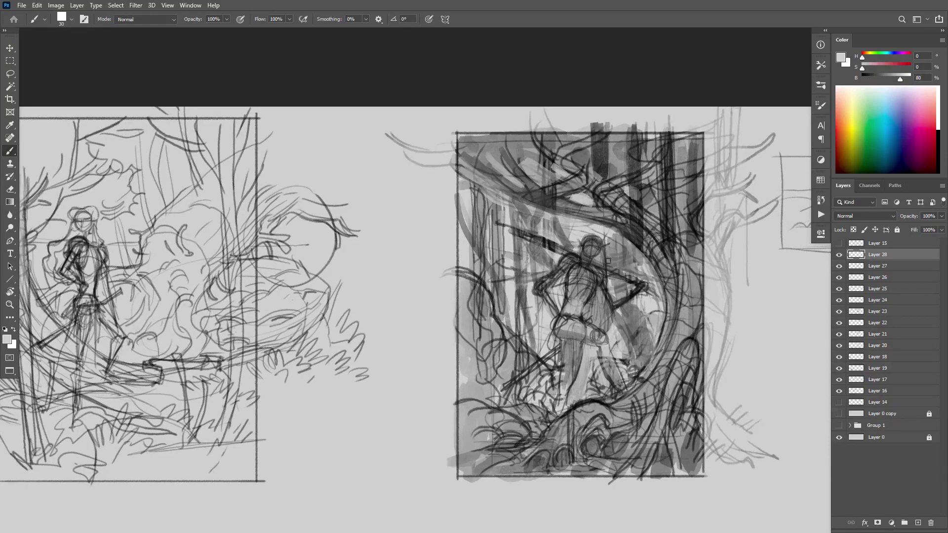
{"action": "mouse_move", "coordinate": [608, 266]}
{"action": "left_mouse_down"}
{"action": "mouse_move", "coordinate": [614, 242]}
{"action": "mouse_move", "coordinate": [626, 239]}
{"action": "left_mouse_up"}
{"action": "mouse_move", "coordinate": [613, 297]}
{"action": "left_mouse_down"}
{"action": "mouse_move", "coordinate": [623, 284]}
{"action": "mouse_move", "coordinate": [618, 312]}
{"action": "mouse_move", "coordinate": [634, 330]}
{"action": "mouse_move", "coordinate": [650, 334]}
{"action": "mouse_move", "coordinate": [658, 317]}
{"action": "left_mouse_up"}
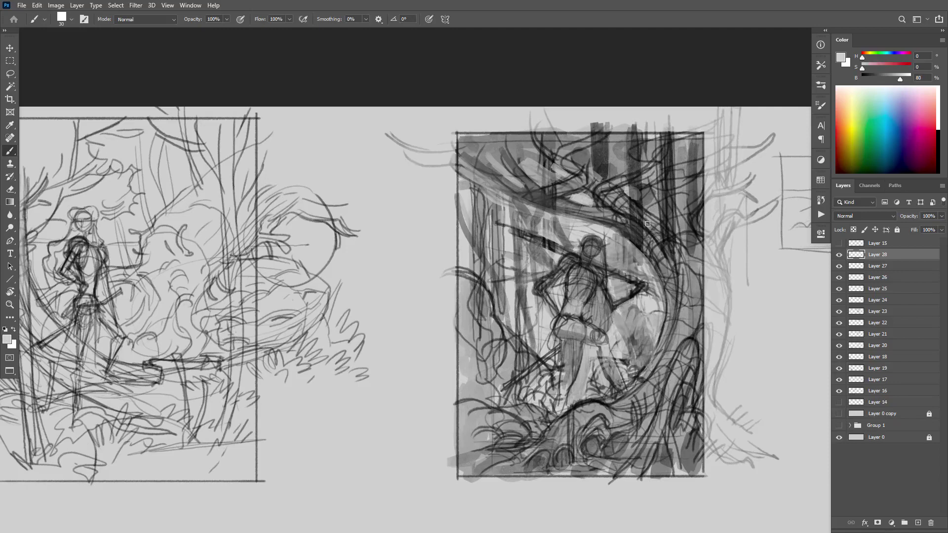
Step: Sample the light canvas grey and paint a highlight along the curving root beneath the figure
{"action": "left_click", "coordinate": [639, 287], "text": "alt"}
{"action": "left_click", "coordinate": [636, 230], "text": "alt"}
{"action": "left_click", "coordinate": [759, 290], "text": "alt"}
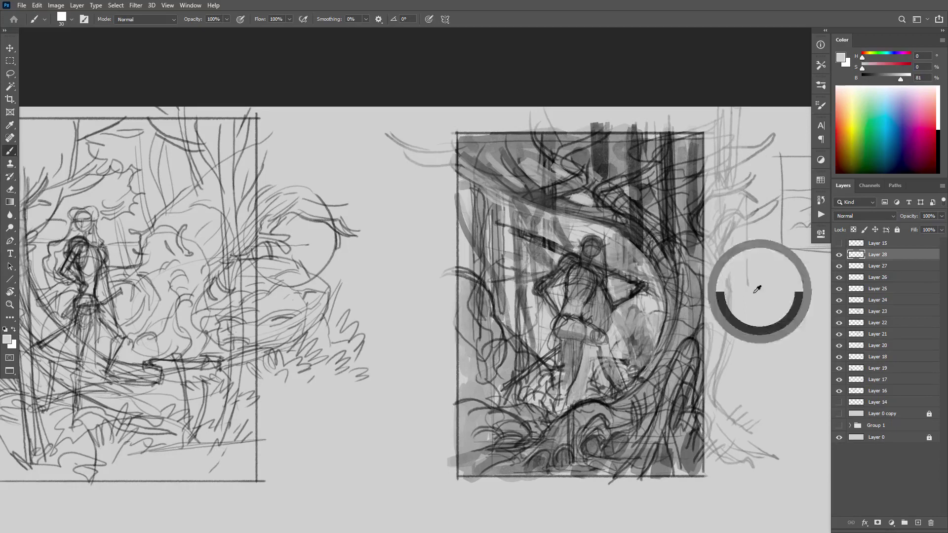
{"action": "mouse_move", "coordinate": [604, 405]}
{"action": "left_mouse_down"}
{"action": "mouse_move", "coordinate": [568, 415]}
{"action": "mouse_move", "coordinate": [628, 414]}
{"action": "mouse_move", "coordinate": [653, 387]}
{"action": "mouse_move", "coordinate": [618, 410]}
{"action": "mouse_move", "coordinate": [656, 390]}
{"action": "mouse_move", "coordinate": [630, 416]}
{"action": "mouse_move", "coordinate": [662, 382]}
{"action": "mouse_move", "coordinate": [610, 418]}
{"action": "mouse_move", "coordinate": [573, 416]}
{"action": "left_mouse_up"}
Step: Cover the bent leg's lower lines with a light grey sampled from the undergrowth
{"action": "left_click", "coordinate": [670, 239], "text": "alt"}
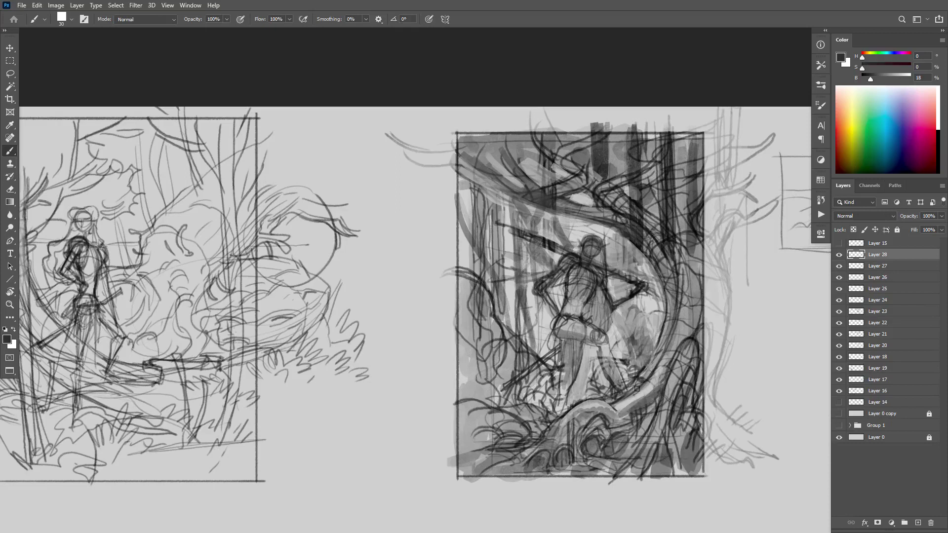
{"action": "left_click", "coordinate": [648, 374], "text": "alt"}
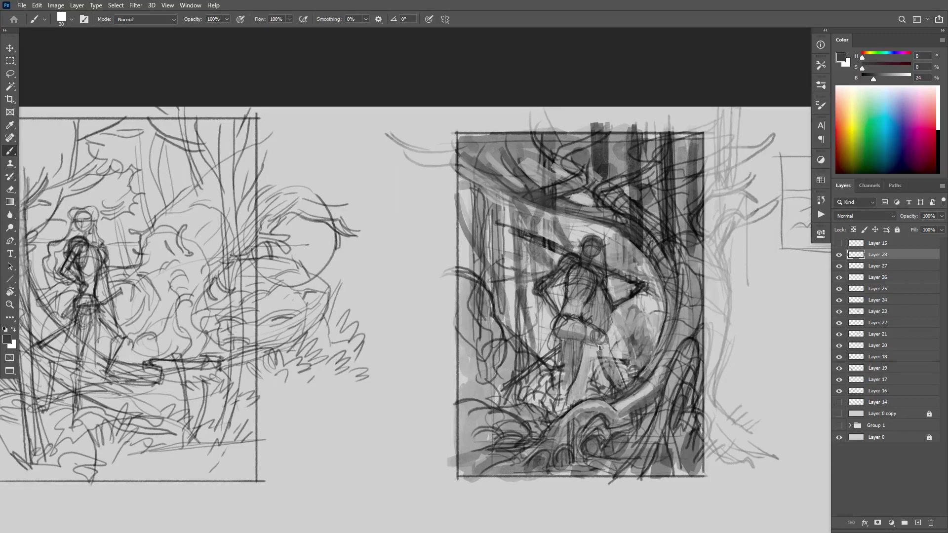
{"action": "left_click", "coordinate": [612, 378], "text": "alt"}
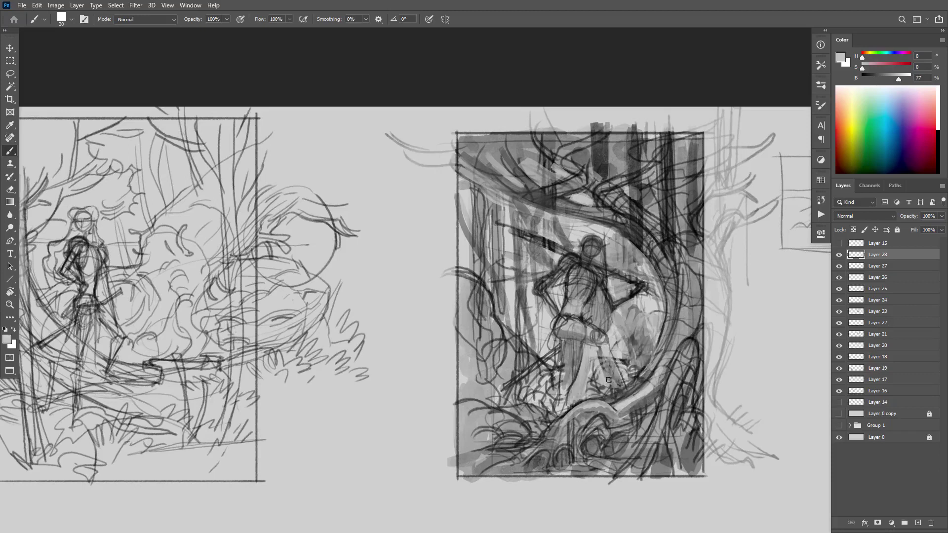
{"action": "left_click_drag", "start_coordinate": [598, 361], "coordinate": [605, 372]}
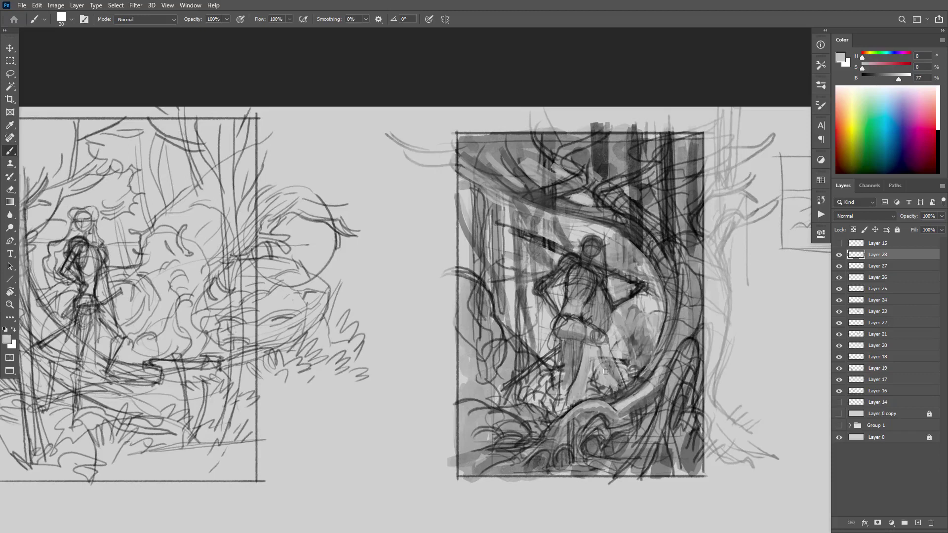
Step: Sample greys from the tunic and shade both legs down to the root
{"action": "left_click", "coordinate": [610, 300], "text": "alt"}
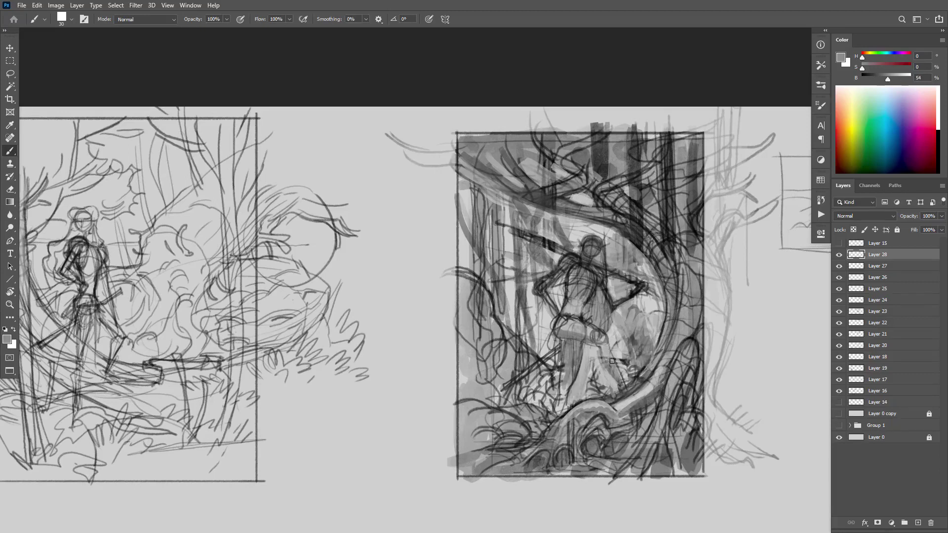
{"action": "left_click", "coordinate": [613, 295], "text": "alt"}
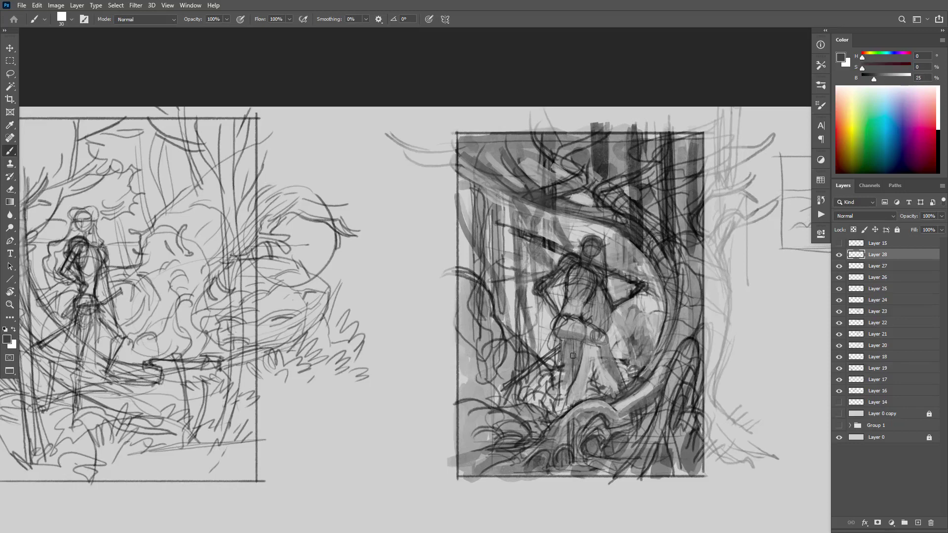
{"action": "mouse_move", "coordinate": [573, 356]}
{"action": "left_mouse_down"}
{"action": "mouse_move", "coordinate": [561, 412]}
{"action": "mouse_move", "coordinate": [558, 401]}
{"action": "left_mouse_up"}
Step: Paint light grey over the undergrowth and stray lines around the scabbard so its silhouette stands clear
{"action": "left_click", "coordinate": [655, 305], "text": "alt"}
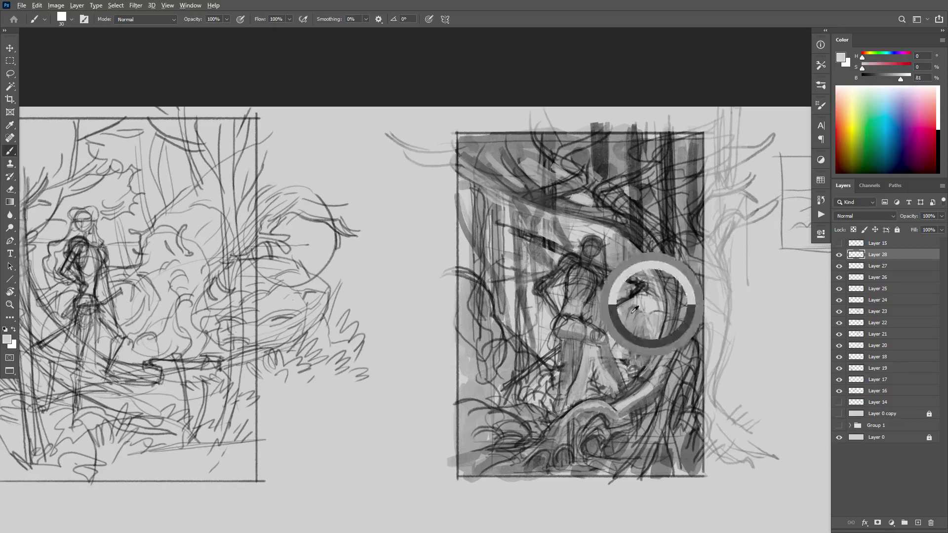
{"action": "mouse_move", "coordinate": [557, 376]}
{"action": "left_mouse_down"}
{"action": "mouse_move", "coordinate": [549, 400]}
{"action": "mouse_move", "coordinate": [556, 363]}
{"action": "mouse_move", "coordinate": [495, 405]}
{"action": "left_mouse_up"}
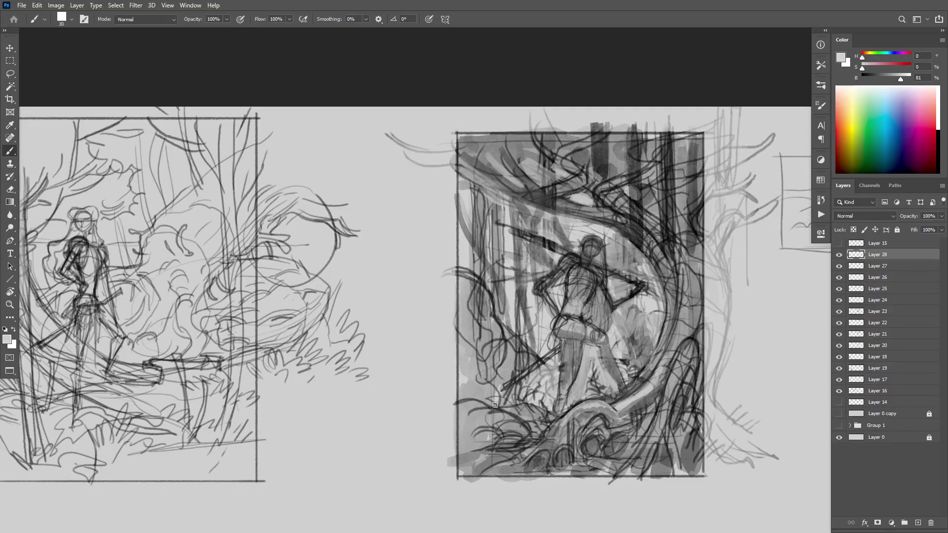
{"action": "left_click", "coordinate": [620, 287], "text": "alt"}
{"action": "left_click", "coordinate": [545, 323], "text": "alt"}
{"action": "mouse_move", "coordinate": [556, 365]}
{"action": "left_mouse_down"}
{"action": "mouse_move", "coordinate": [518, 371]}
{"action": "mouse_move", "coordinate": [530, 378]}
{"action": "mouse_move", "coordinate": [513, 391]}
{"action": "mouse_move", "coordinate": [528, 382]}
{"action": "mouse_move", "coordinate": [499, 390]}
{"action": "mouse_move", "coordinate": [541, 352]}
{"action": "mouse_move", "coordinate": [528, 355]}
{"action": "mouse_move", "coordinate": [530, 336]}
{"action": "mouse_move", "coordinate": [522, 338]}
{"action": "mouse_move", "coordinate": [538, 374]}
{"action": "mouse_move", "coordinate": [514, 401]}
{"action": "mouse_move", "coordinate": [625, 336]}
{"action": "mouse_move", "coordinate": [557, 365]}
{"action": "left_mouse_up"}
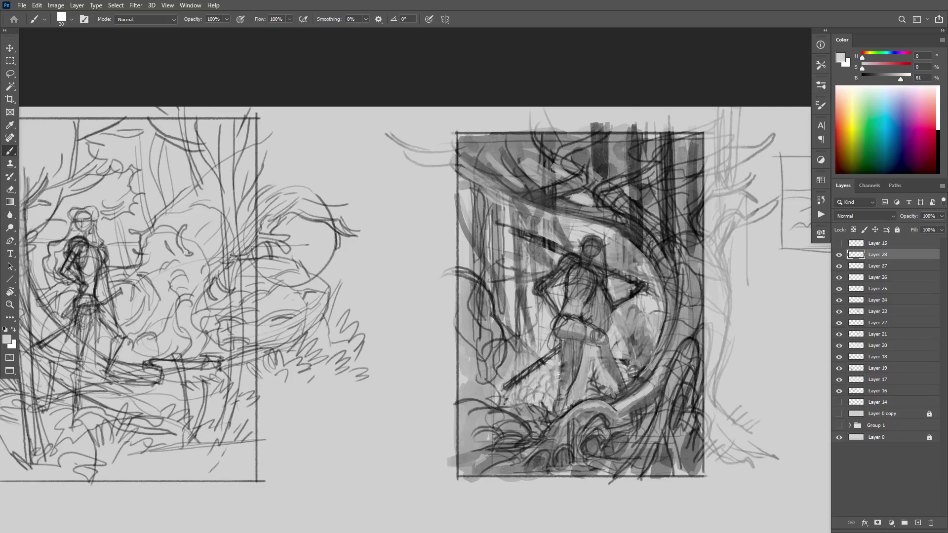
Step: Sample a near-black from the belt and darken the standing leg's outer side with a 20 px brush
{"action": "key", "text": "bracketleft"}
{"action": "left_click", "coordinate": [588, 317], "text": "alt"}
{"action": "key", "text": "bracketleft"}
{"action": "key", "text": "bracketleft"}
{"action": "key", "text": "bracketright"}
{"action": "key", "text": "bracketright"}
{"action": "key", "text": "bracketright"}
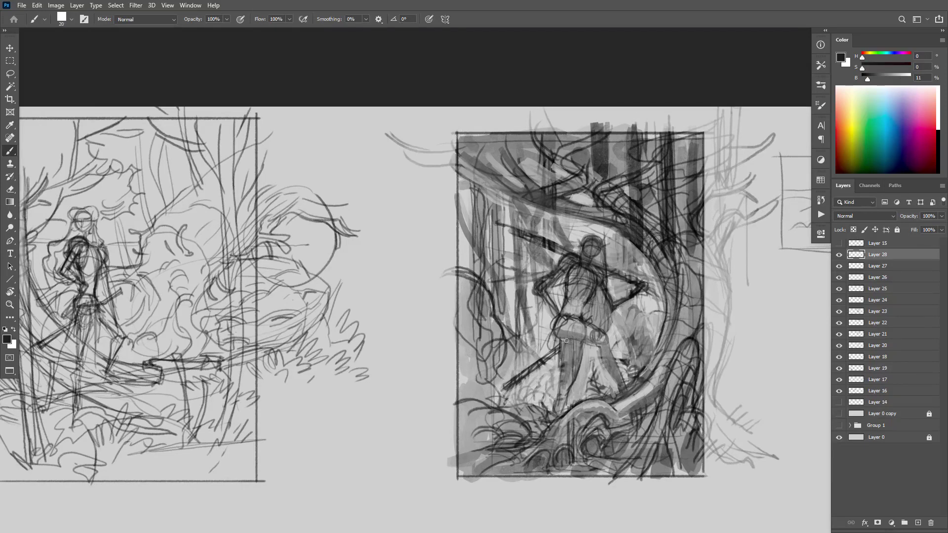
{"action": "mouse_move", "coordinate": [566, 341]}
{"action": "left_mouse_down"}
{"action": "mouse_move", "coordinate": [556, 382]}
{"action": "mouse_move", "coordinate": [557, 336]}
{"action": "mouse_move", "coordinate": [552, 372]}
{"action": "mouse_move", "coordinate": [578, 342]}
{"action": "mouse_move", "coordinate": [569, 381]}
{"action": "mouse_move", "coordinate": [613, 314]}
{"action": "mouse_move", "coordinate": [578, 344]}
{"action": "mouse_move", "coordinate": [570, 371]}
{"action": "mouse_move", "coordinate": [577, 342]}
{"action": "mouse_move", "coordinate": [561, 390]}
{"action": "left_mouse_up"}
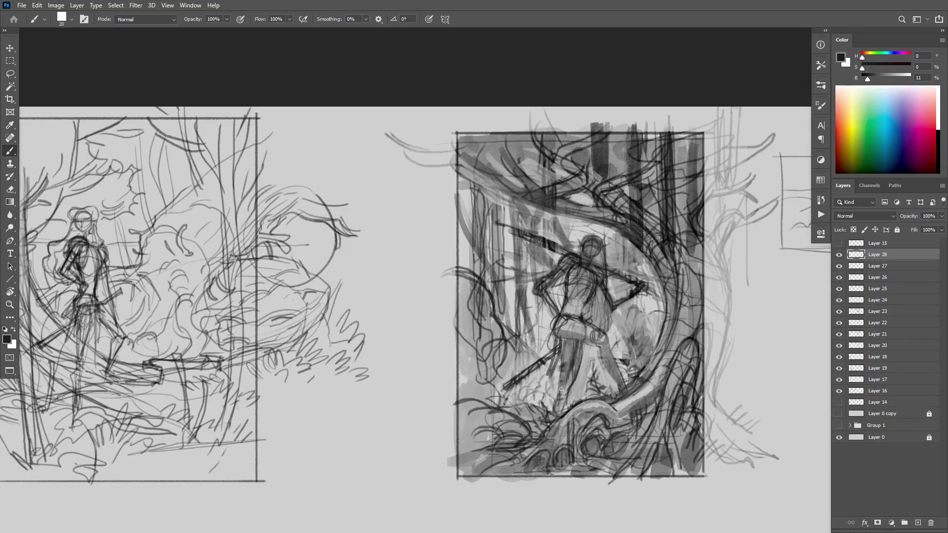
Step: Shade the figure's hip, the side of the tunic and the background below the bent arm with a sampled dark grey
{"action": "left_click", "coordinate": [619, 333], "text": "alt"}
{"action": "left_click", "coordinate": [589, 362], "text": "alt"}
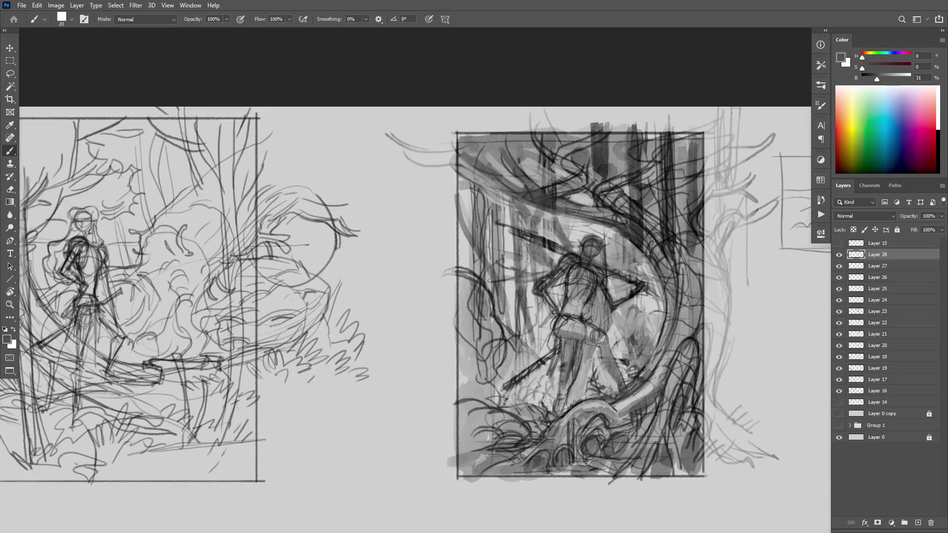
{"action": "mouse_move", "coordinate": [598, 317]}
{"action": "left_mouse_down"}
{"action": "mouse_move", "coordinate": [600, 298]}
{"action": "mouse_move", "coordinate": [610, 345]}
{"action": "mouse_move", "coordinate": [619, 308]}
{"action": "left_mouse_up"}
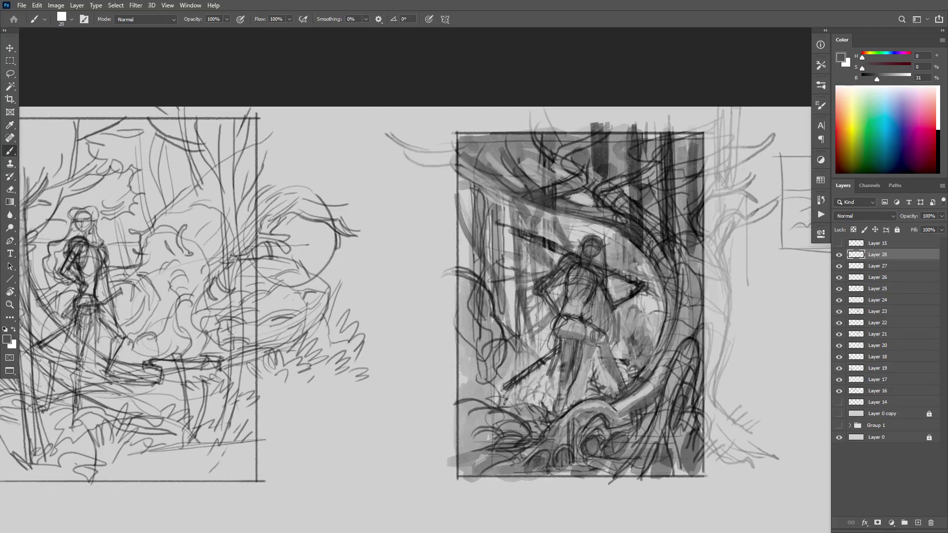
{"action": "mouse_move", "coordinate": [612, 292]}
{"action": "left_mouse_down"}
{"action": "mouse_move", "coordinate": [612, 282]}
{"action": "mouse_move", "coordinate": [610, 294]}
{"action": "left_mouse_up"}
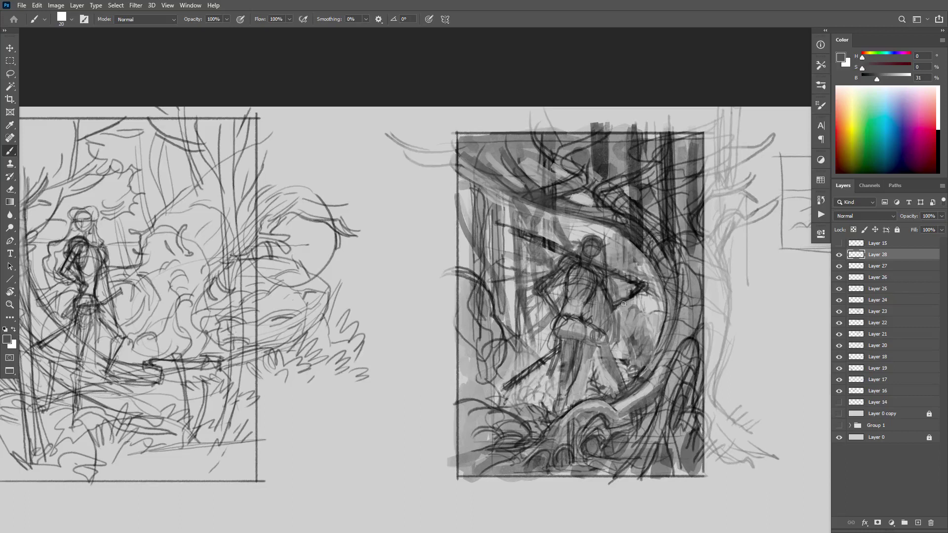
{"action": "left_click_drag", "start_coordinate": [624, 303], "coordinate": [631, 334]}
Step: Sample the light canvas grey and paint a light band across the figure's hips below the belt
{"action": "left_click", "coordinate": [770, 275], "text": "alt"}
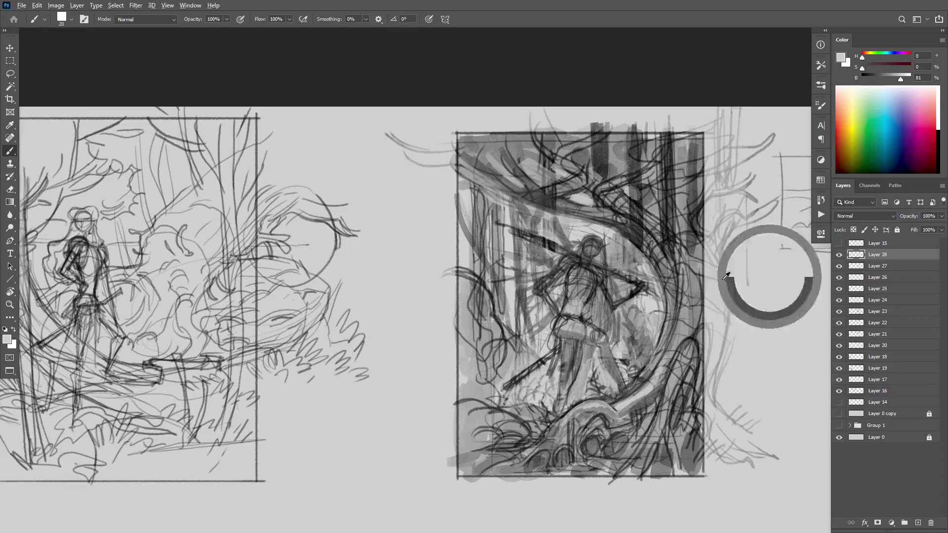
{"action": "left_click_drag", "start_coordinate": [603, 336], "coordinate": [574, 322]}
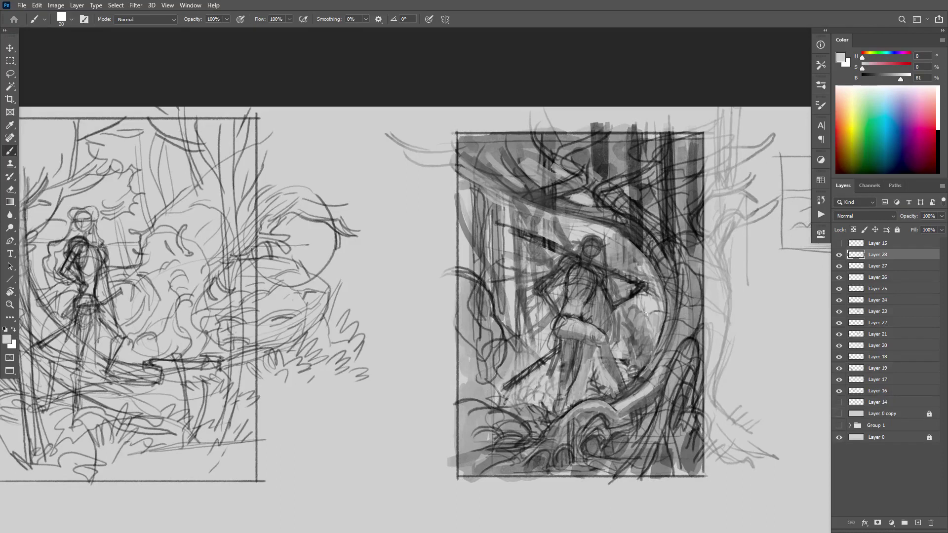
{"action": "mouse_move", "coordinate": [602, 339]}
{"action": "left_mouse_down"}
{"action": "mouse_move", "coordinate": [564, 324]}
{"action": "mouse_move", "coordinate": [590, 321]}
{"action": "left_mouse_up"}
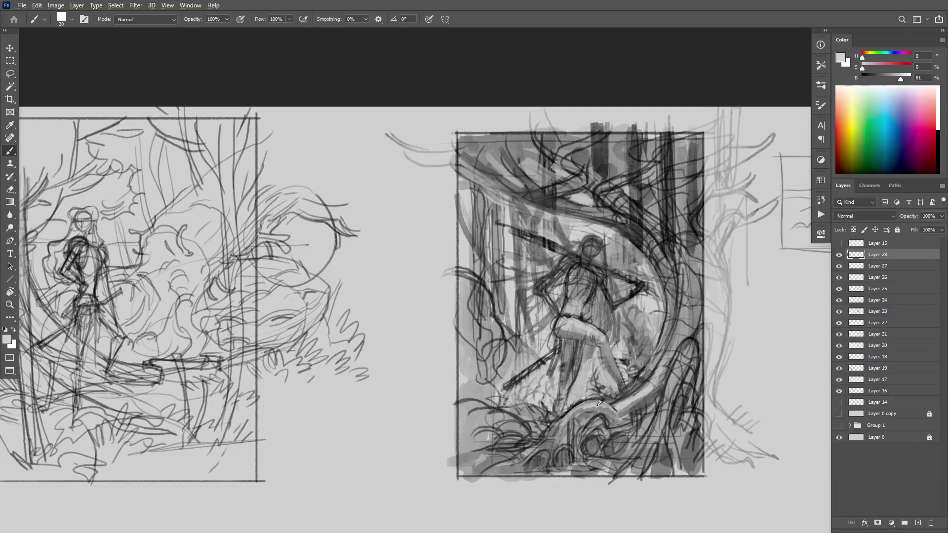
Step: Shade the undergrowth between the legs and beneath the scabbard with a sampled dark grey
{"action": "left_click", "coordinate": [608, 391], "text": "alt"}
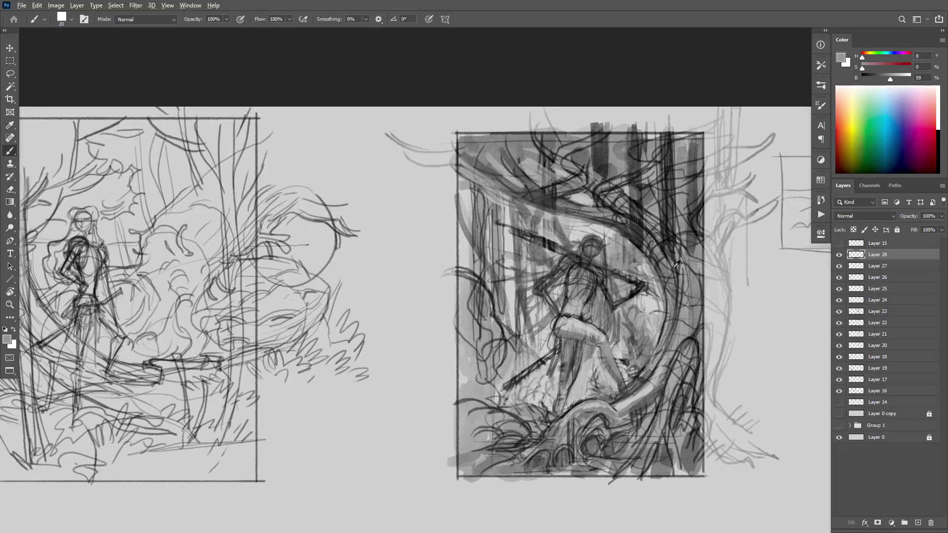
{"action": "left_click", "coordinate": [632, 222], "text": "alt"}
{"action": "mouse_move", "coordinate": [614, 391]}
{"action": "left_mouse_down"}
{"action": "mouse_move", "coordinate": [569, 406]}
{"action": "mouse_move", "coordinate": [554, 391]}
{"action": "mouse_move", "coordinate": [540, 404]}
{"action": "mouse_move", "coordinate": [540, 380]}
{"action": "mouse_move", "coordinate": [516, 401]}
{"action": "left_mouse_up"}
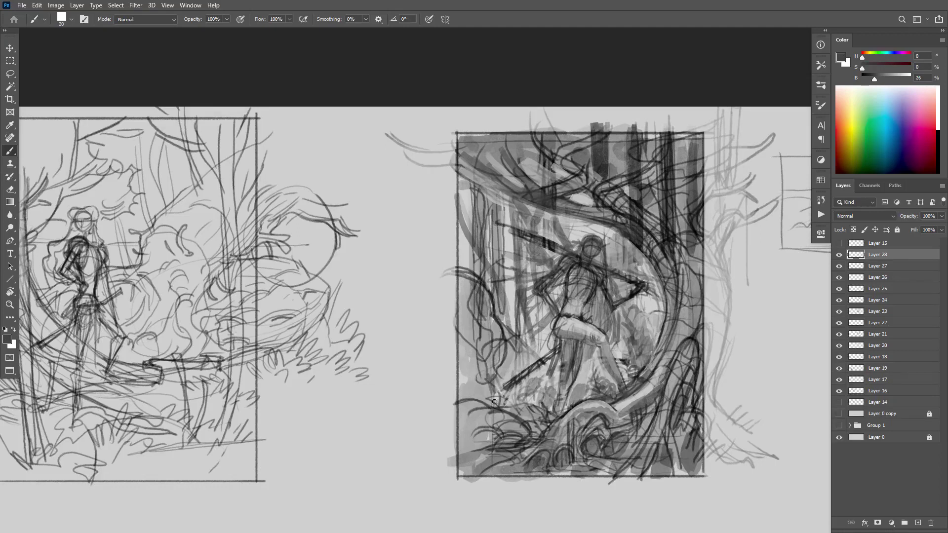
Step: Paint dark grey strokes into the foliage along the frame's left edge and the background beside the curved trunk
{"action": "left_click", "coordinate": [499, 316], "text": "alt"}
{"action": "mouse_move", "coordinate": [468, 332]}
{"action": "left_mouse_down"}
{"action": "mouse_move", "coordinate": [480, 394]}
{"action": "mouse_move", "coordinate": [456, 301]}
{"action": "mouse_move", "coordinate": [474, 347]}
{"action": "mouse_move", "coordinate": [475, 282]}
{"action": "mouse_move", "coordinate": [466, 316]}
{"action": "left_mouse_up"}
{"action": "mouse_move", "coordinate": [478, 319]}
{"action": "left_mouse_down"}
{"action": "mouse_move", "coordinate": [488, 367]}
{"action": "mouse_move", "coordinate": [489, 316]}
{"action": "left_mouse_up"}
{"action": "left_click_drag", "start_coordinate": [640, 342], "coordinate": [640, 368]}
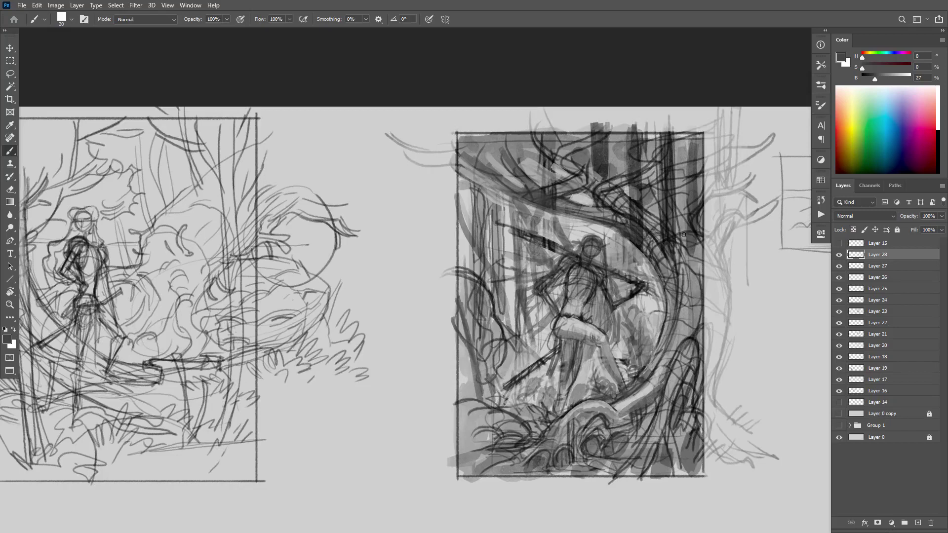
Step: Undo the last two strokes and paint new dark grey ones into the trees near the frame's left edge and beneath the figure's legs
{"action": "key", "text": "ctrl+z"}
{"action": "key", "text": "ctrl+z"}
{"action": "left_click_drag", "start_coordinate": [503, 266], "coordinate": [492, 298]}
{"action": "left_click_drag", "start_coordinate": [500, 250], "coordinate": [484, 317]}
{"action": "left_click_drag", "start_coordinate": [608, 376], "coordinate": [606, 363]}
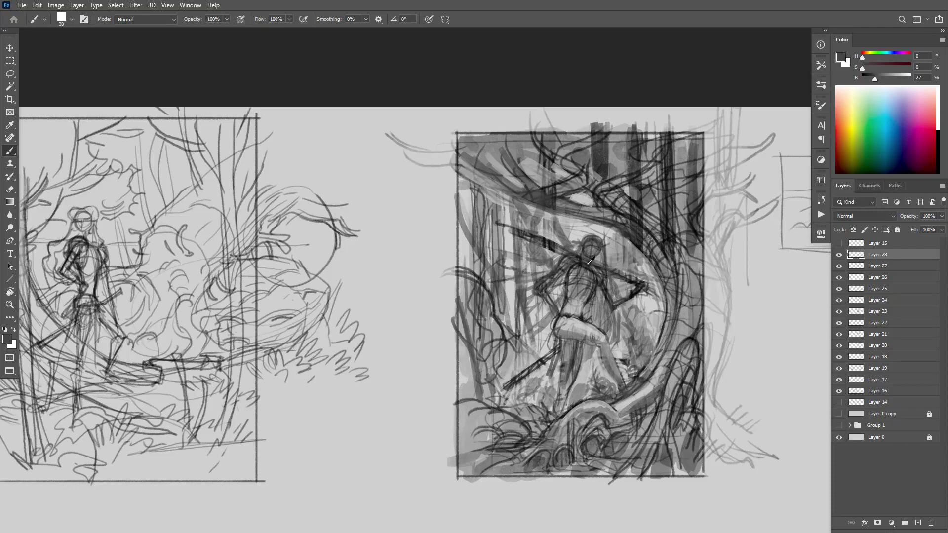
Step: Sample a near-black from the figure and darken the edge of the torso and the bent arms
{"action": "left_click", "coordinate": [569, 260], "text": "alt"}
{"action": "left_click", "coordinate": [573, 264], "text": "alt"}
{"action": "mouse_move", "coordinate": [559, 270]}
{"action": "left_mouse_down"}
{"action": "mouse_move", "coordinate": [547, 285]}
{"action": "mouse_move", "coordinate": [551, 314]}
{"action": "left_mouse_up"}
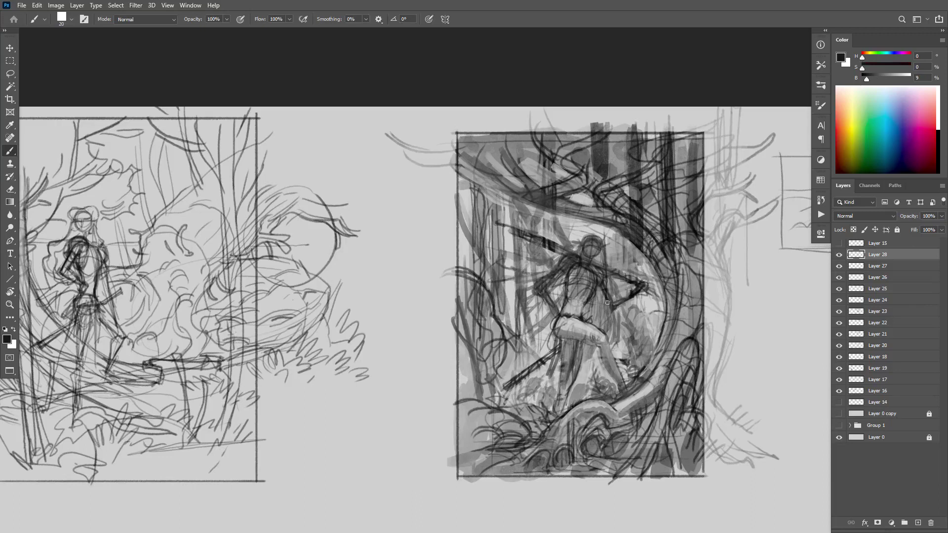
{"action": "left_click_drag", "start_coordinate": [613, 307], "coordinate": [605, 303]}
Step: Paint sampled light canvas grey beside the scabbard and a sampled dark grey into the background beside the figure's left elbow
{"action": "left_click", "coordinate": [754, 294], "text": "alt"}
{"action": "left_click_drag", "start_coordinate": [549, 348], "coordinate": [551, 344]}
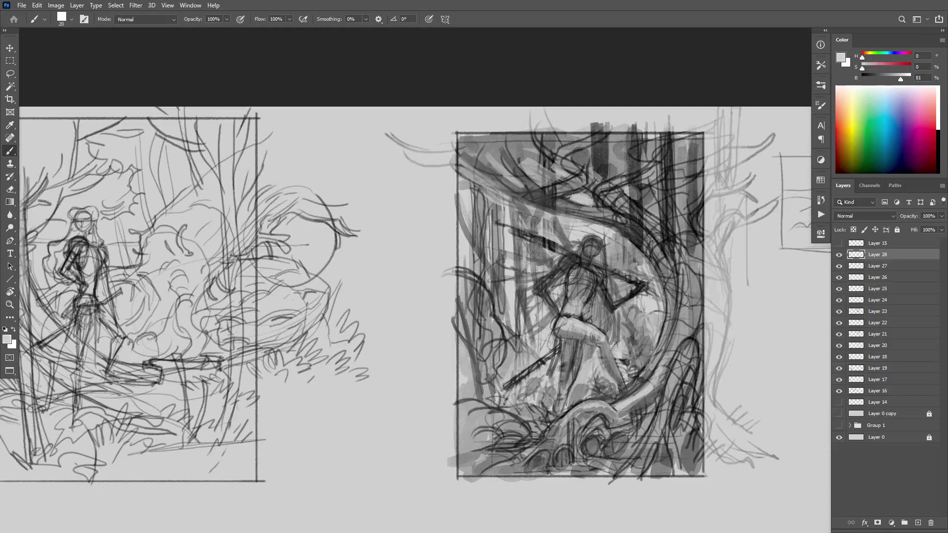
{"action": "left_click", "coordinate": [527, 303], "text": "alt"}
{"action": "mouse_move", "coordinate": [535, 304]}
{"action": "left_mouse_down"}
{"action": "mouse_move", "coordinate": [540, 318]}
{"action": "mouse_move", "coordinate": [521, 336]}
{"action": "mouse_move", "coordinate": [522, 313]}
{"action": "left_mouse_up"}
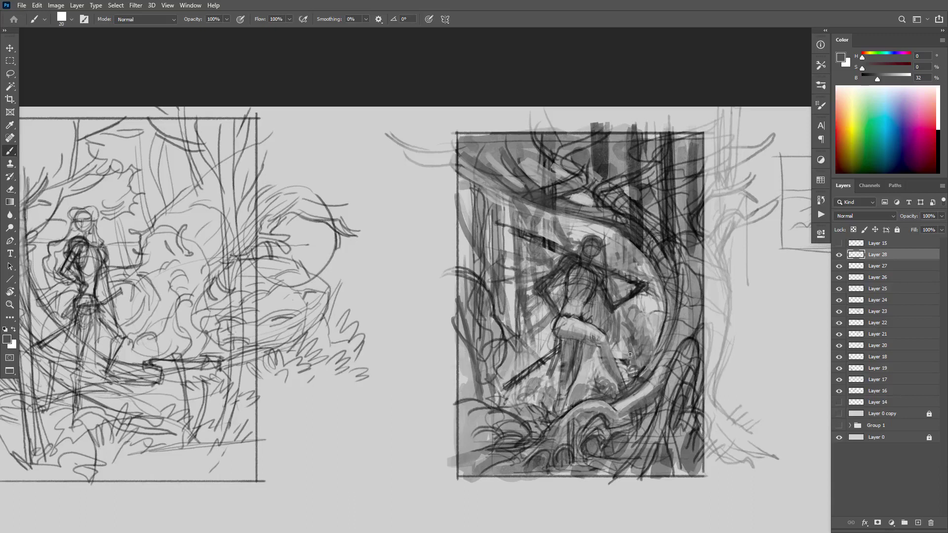
Step: Sample dark greys and shade the hollows between the tree roots at the base of the trunk
{"action": "left_click", "coordinate": [634, 393], "text": "alt"}
{"action": "left_click_drag", "start_coordinate": [635, 424], "coordinate": [644, 423]}
{"action": "left_click", "coordinate": [645, 402], "text": "alt"}
{"action": "mouse_move", "coordinate": [612, 427]}
{"action": "left_mouse_down"}
{"action": "mouse_move", "coordinate": [590, 418]}
{"action": "mouse_move", "coordinate": [604, 434]}
{"action": "mouse_move", "coordinate": [595, 454]}
{"action": "mouse_move", "coordinate": [573, 456]}
{"action": "mouse_move", "coordinate": [572, 471]}
{"action": "mouse_move", "coordinate": [622, 445]}
{"action": "mouse_move", "coordinate": [616, 455]}
{"action": "mouse_move", "coordinate": [640, 460]}
{"action": "mouse_move", "coordinate": [689, 451]}
{"action": "mouse_move", "coordinate": [610, 466]}
{"action": "left_mouse_up"}
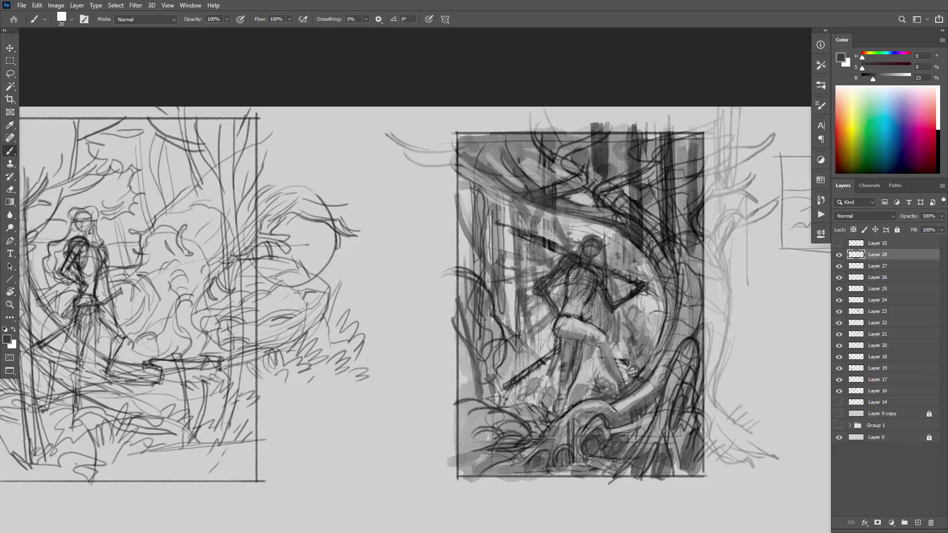
Step: Model the large root at the frame's right edge with sampled light grey highlights and dark grey shadow strokes
{"action": "left_click", "coordinate": [645, 389], "text": "alt"}
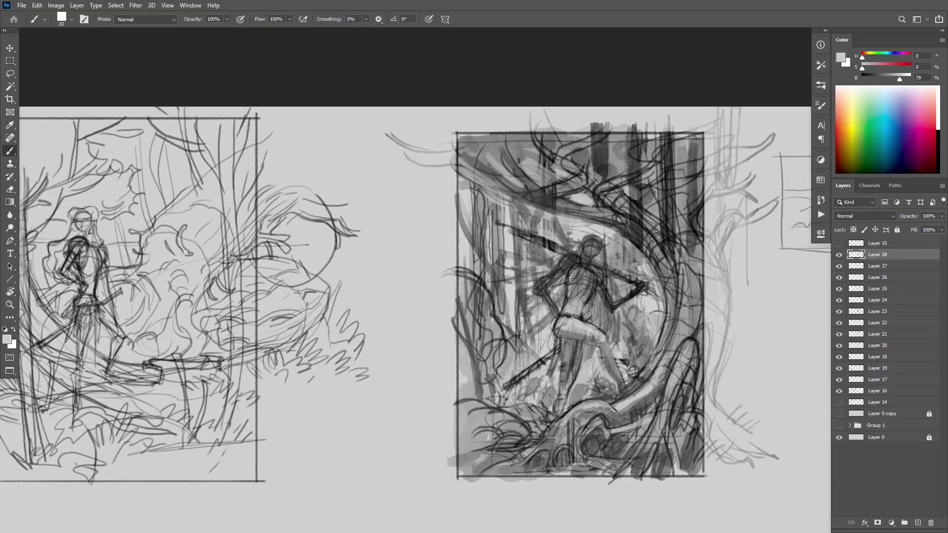
{"action": "left_click_drag", "start_coordinate": [676, 371], "coordinate": [700, 349]}
{"action": "left_click_drag", "start_coordinate": [669, 399], "coordinate": [660, 425]}
{"action": "left_click", "coordinate": [659, 249], "text": "alt"}
{"action": "mouse_move", "coordinate": [694, 341]}
{"action": "left_mouse_down"}
{"action": "mouse_move", "coordinate": [681, 358]}
{"action": "mouse_move", "coordinate": [698, 353]}
{"action": "mouse_move", "coordinate": [695, 343]}
{"action": "mouse_move", "coordinate": [681, 350]}
{"action": "mouse_move", "coordinate": [701, 331]}
{"action": "left_mouse_up"}
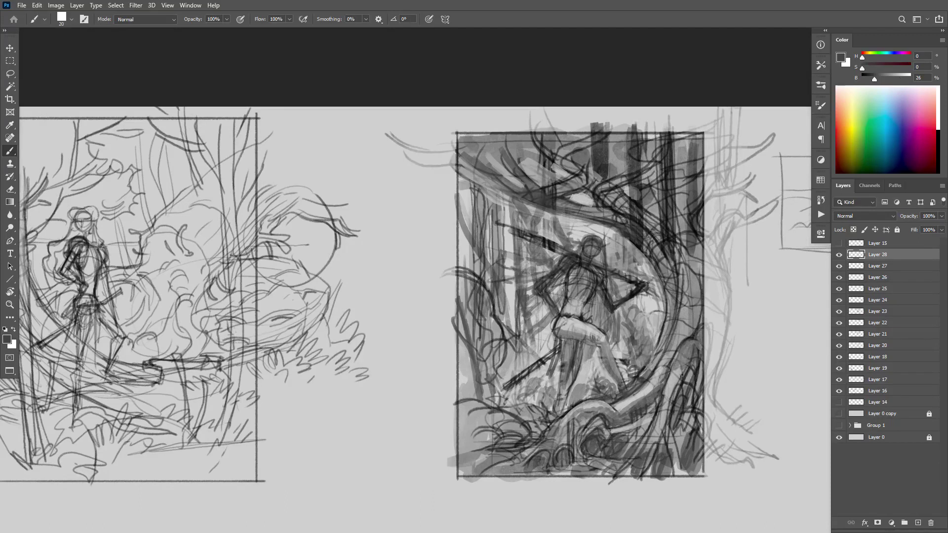
{"action": "mouse_move", "coordinate": [672, 407]}
{"action": "left_mouse_down"}
{"action": "mouse_move", "coordinate": [677, 371]}
{"action": "mouse_move", "coordinate": [666, 391]}
{"action": "left_mouse_up"}
{"action": "left_click", "coordinate": [671, 390], "text": "alt"}
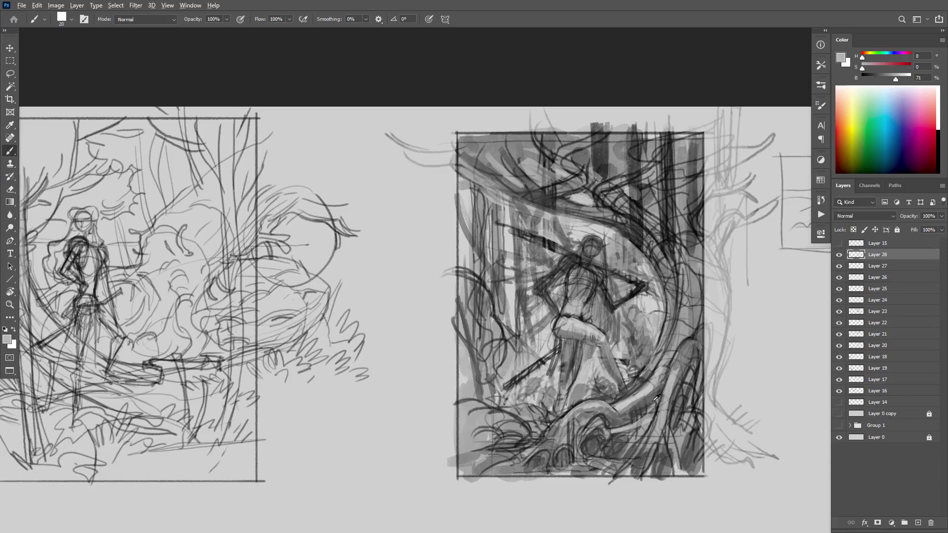
Step: Darken the inner edge of the curved trunk and root with a sampled near-black, and lighten the background beside the front leg
{"action": "left_click", "coordinate": [640, 371], "text": "alt"}
{"action": "mouse_move", "coordinate": [641, 377]}
{"action": "left_mouse_down"}
{"action": "mouse_move", "coordinate": [668, 337]}
{"action": "mouse_move", "coordinate": [667, 300]}
{"action": "left_mouse_up"}
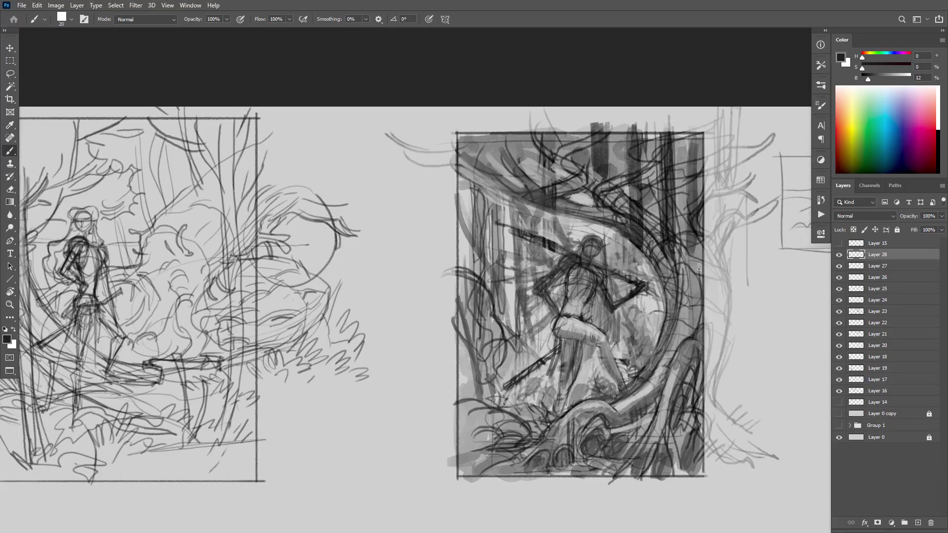
{"action": "left_click_drag", "start_coordinate": [637, 383], "coordinate": [613, 396]}
{"action": "left_click", "coordinate": [595, 366], "text": "alt"}
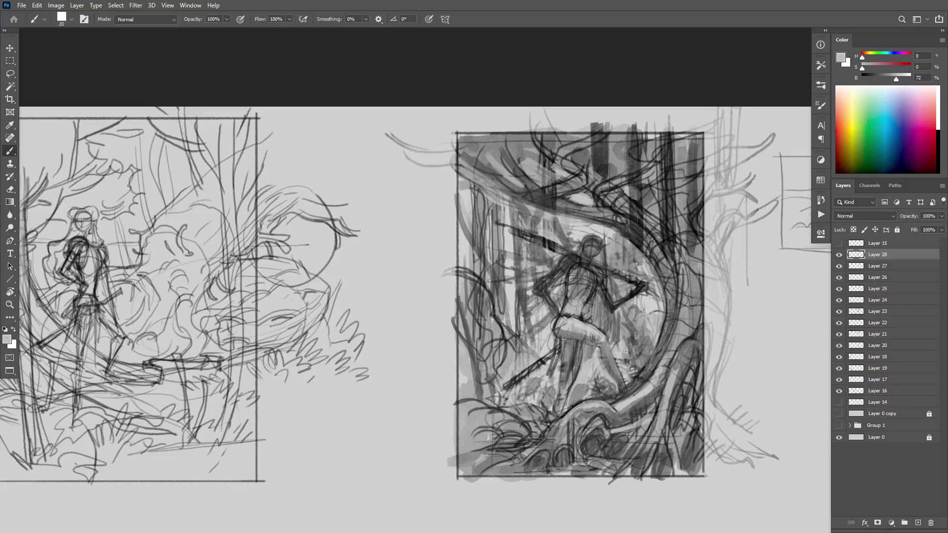
{"action": "mouse_move", "coordinate": [626, 351]}
{"action": "left_mouse_down"}
{"action": "mouse_move", "coordinate": [634, 366]}
{"action": "mouse_move", "coordinate": [646, 354]}
{"action": "mouse_move", "coordinate": [625, 310]}
{"action": "left_mouse_up"}
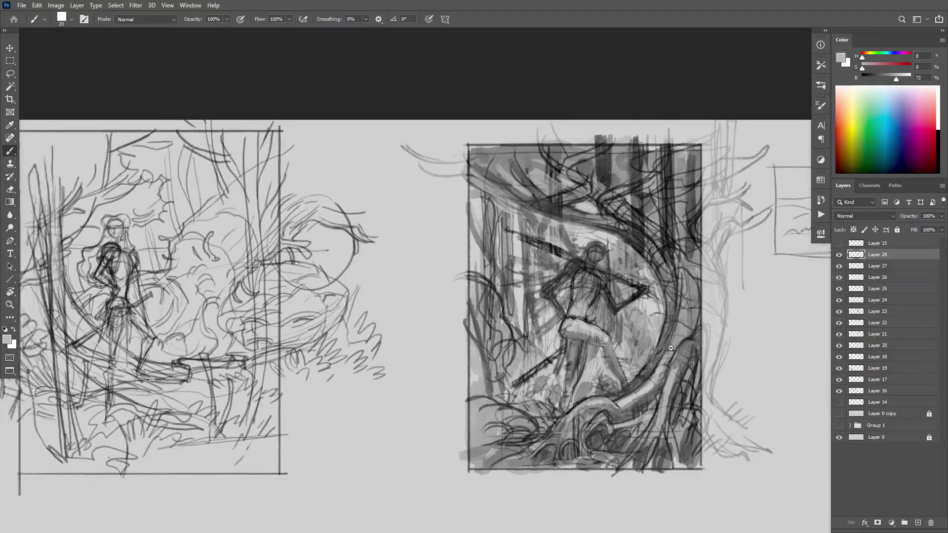
Step: Sample light grey and brighten the background between the overhanging branch and the weapon carried across the figure's shoulders
{"action": "left_click_drag", "start_coordinate": [671, 348], "coordinate": [607, 223]}
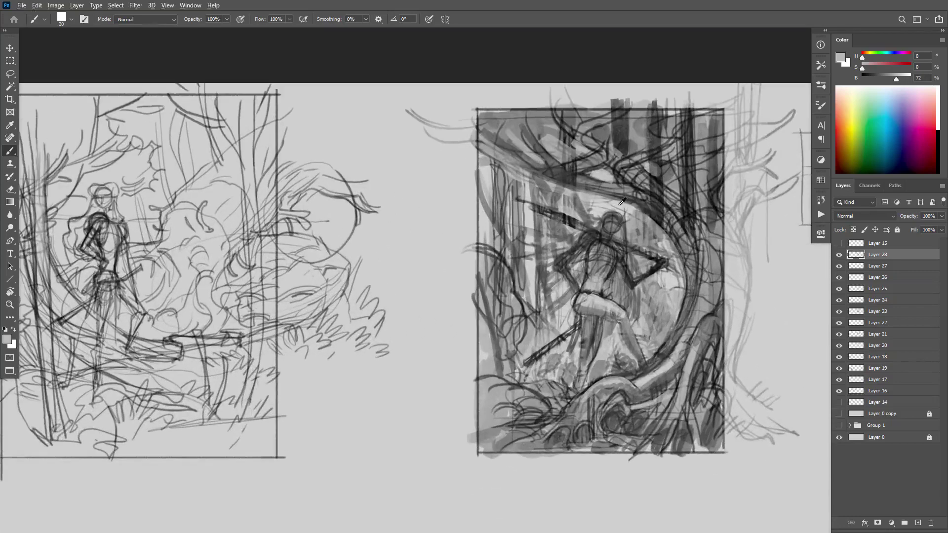
{"action": "left_click", "coordinate": [618, 206], "text": "alt"}
{"action": "mouse_move", "coordinate": [587, 210]}
{"action": "left_mouse_down"}
{"action": "mouse_move", "coordinate": [588, 220]}
{"action": "mouse_move", "coordinate": [574, 195]}
{"action": "mouse_move", "coordinate": [533, 178]}
{"action": "mouse_move", "coordinate": [568, 208]}
{"action": "mouse_move", "coordinate": [543, 200]}
{"action": "mouse_move", "coordinate": [524, 172]}
{"action": "left_mouse_up"}
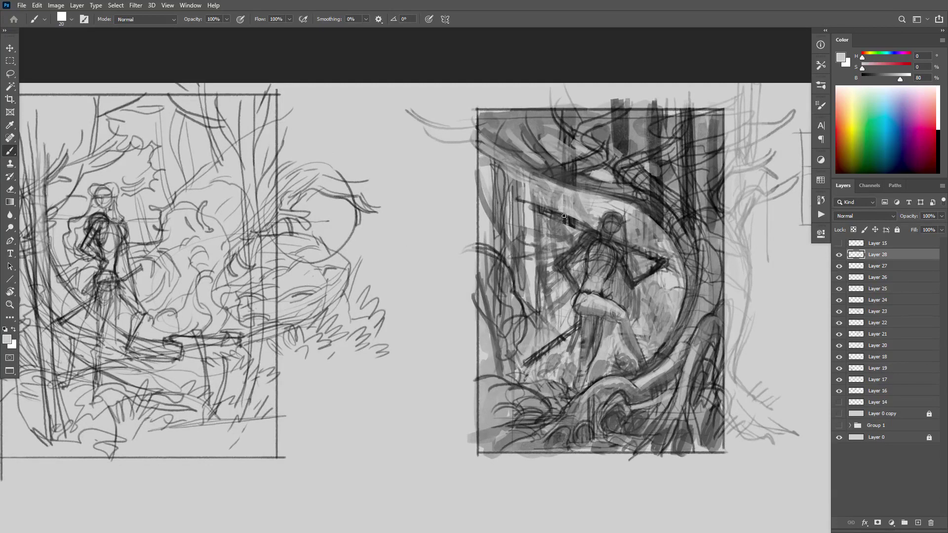
{"action": "mouse_move", "coordinate": [564, 216]}
{"action": "left_mouse_down"}
{"action": "mouse_move", "coordinate": [543, 221]}
{"action": "mouse_move", "coordinate": [557, 236]}
{"action": "mouse_move", "coordinate": [541, 236]}
{"action": "mouse_move", "coordinate": [567, 241]}
{"action": "mouse_move", "coordinate": [573, 230]}
{"action": "mouse_move", "coordinate": [549, 223]}
{"action": "mouse_move", "coordinate": [572, 227]}
{"action": "mouse_move", "coordinate": [531, 208]}
{"action": "left_mouse_up"}
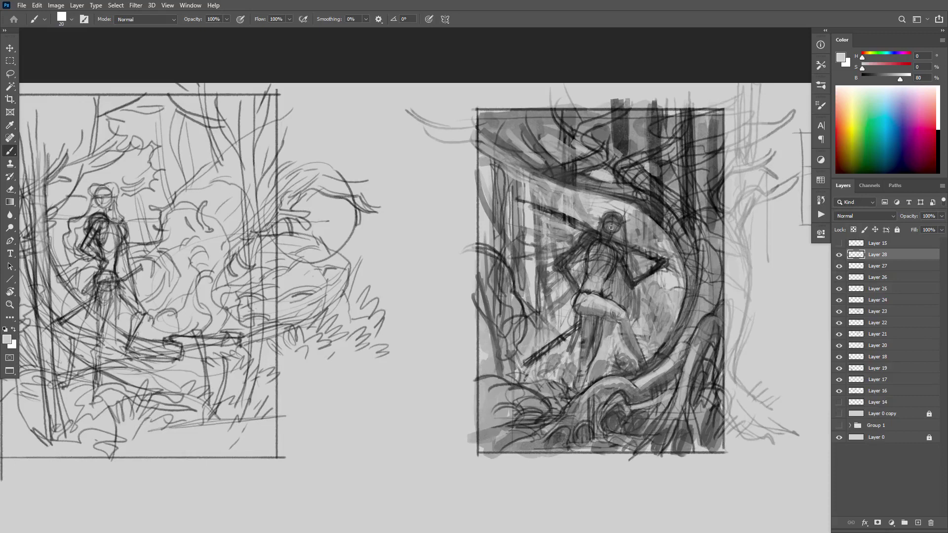
Step: Redefine the weapon across the shoulders and darken the trunk with sampled near-black, and add a new layer above Layer 28
{"action": "left_click", "coordinate": [602, 209], "text": "alt"}
{"action": "mouse_move", "coordinate": [588, 224]}
{"action": "left_mouse_down"}
{"action": "mouse_move", "coordinate": [551, 208]}
{"action": "mouse_move", "coordinate": [579, 220]}
{"action": "left_mouse_up"}
{"action": "left_click", "coordinate": [674, 265], "text": "alt"}
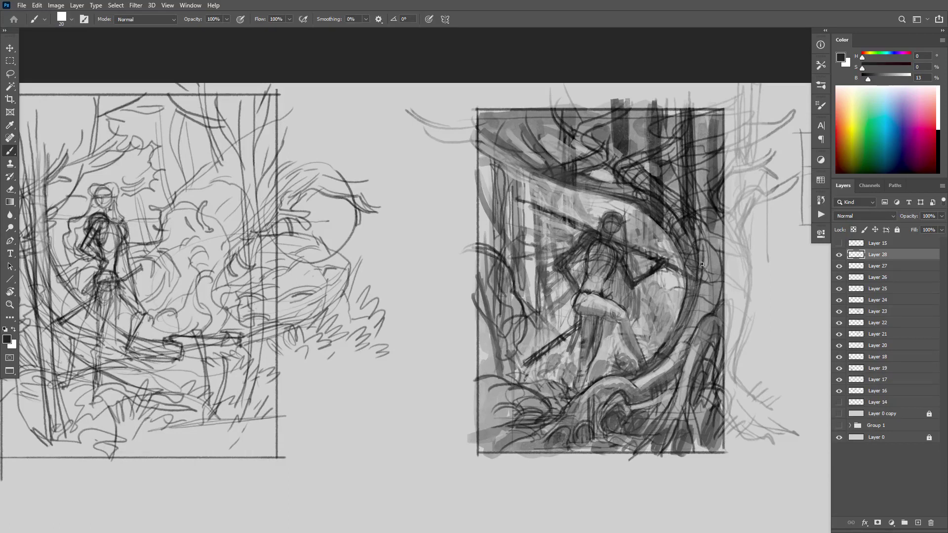
{"action": "mouse_move", "coordinate": [706, 238]}
{"action": "left_mouse_down"}
{"action": "mouse_move", "coordinate": [719, 217]}
{"action": "mouse_move", "coordinate": [719, 119]}
{"action": "mouse_move", "coordinate": [671, 110]}
{"action": "left_mouse_up"}
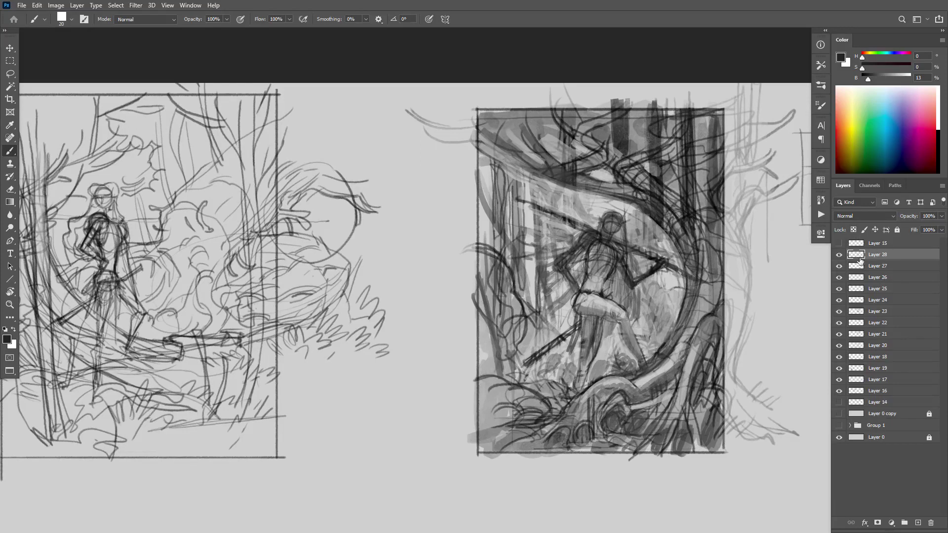
{"action": "key", "text": "ctrl+shift+alt+n"}
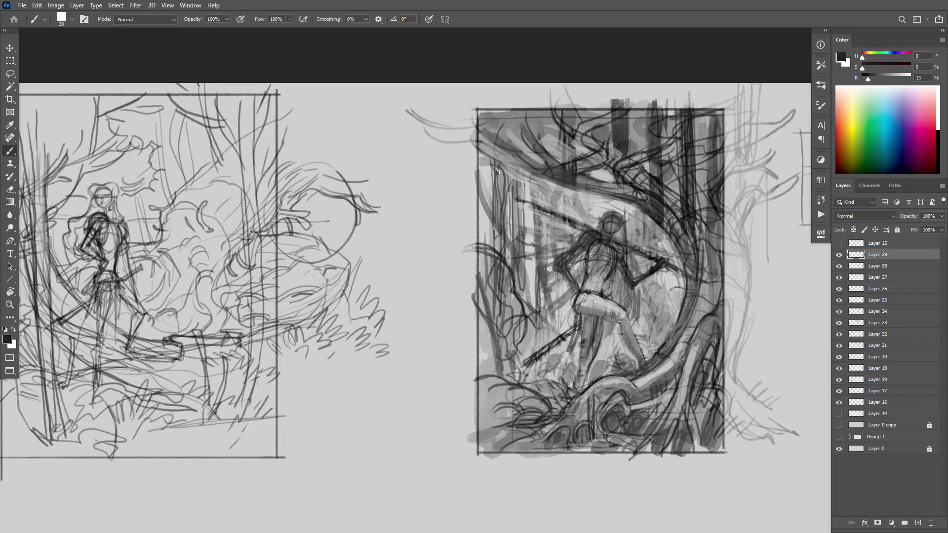
{"action": "mouse_move", "coordinate": [497, 172]}
{"action": "left_mouse_down"}
{"action": "mouse_move", "coordinate": [683, 165]}
{"action": "mouse_move", "coordinate": [647, 157]}
{"action": "left_mouse_up"}
{"action": "mouse_move", "coordinate": [500, 154]}
{"action": "left_mouse_down"}
{"action": "mouse_move", "coordinate": [682, 149]}
{"action": "mouse_move", "coordinate": [519, 139]}
{"action": "left_mouse_up"}
{"action": "left_click_drag", "start_coordinate": [617, 134], "coordinate": [694, 132]}
{"action": "mouse_move", "coordinate": [582, 409]}
{"action": "left_mouse_down"}
{"action": "mouse_move", "coordinate": [671, 405]}
{"action": "mouse_move", "coordinate": [524, 417]}
{"action": "mouse_move", "coordinate": [712, 411]}
{"action": "left_mouse_up"}
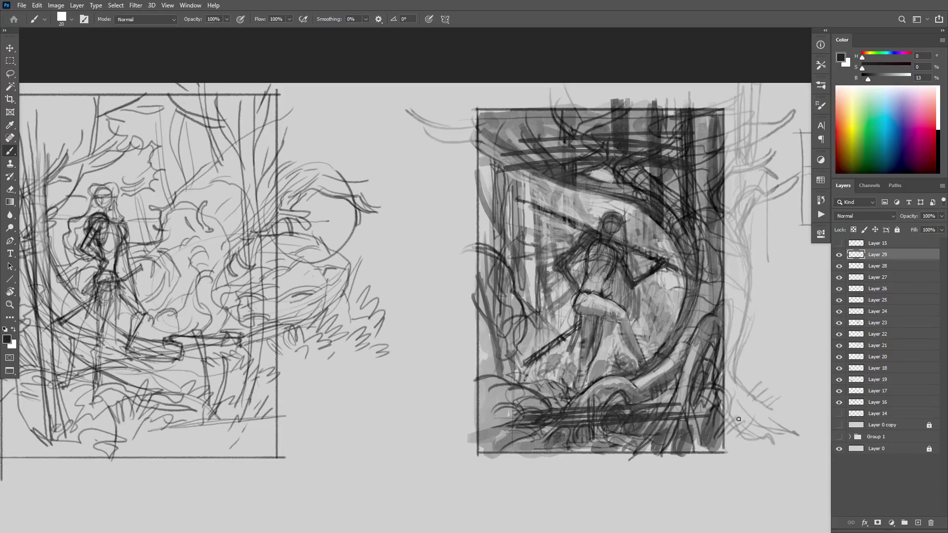
{"action": "key", "text": "ctrl+z"}
{"action": "key", "text": "ctrl+z"}
{"action": "key", "text": "ctrl+z"}
{"action": "key", "text": "ctrl+z"}
{"action": "key", "text": "ctrl+z"}
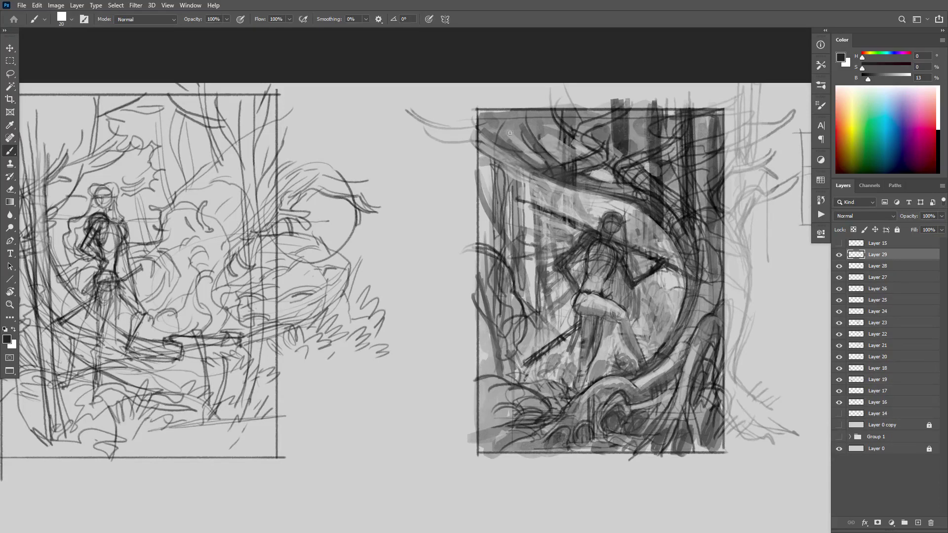
{"action": "mouse_move", "coordinate": [510, 133]}
{"action": "left_mouse_down"}
{"action": "mouse_move", "coordinate": [674, 133]}
{"action": "mouse_move", "coordinate": [541, 136]}
{"action": "mouse_move", "coordinate": [671, 142]}
{"action": "mouse_move", "coordinate": [528, 143]}
{"action": "mouse_move", "coordinate": [668, 157]}
{"action": "mouse_move", "coordinate": [535, 156]}
{"action": "mouse_move", "coordinate": [676, 162]}
{"action": "left_mouse_up"}
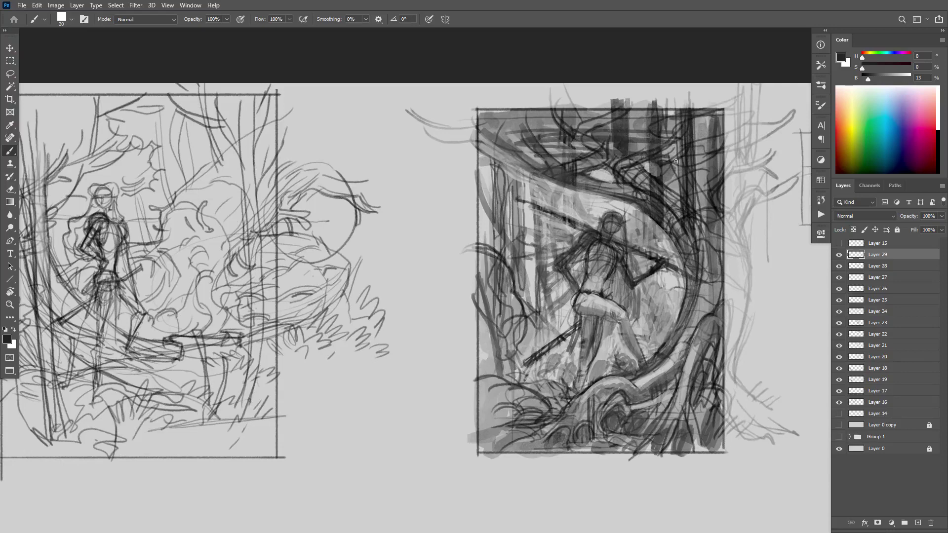
{"action": "key", "text": "ctrl+z"}
{"action": "mouse_move", "coordinate": [574, 412]}
{"action": "left_mouse_down"}
{"action": "mouse_move", "coordinate": [681, 409]}
{"action": "mouse_move", "coordinate": [537, 424]}
{"action": "mouse_move", "coordinate": [627, 420]}
{"action": "mouse_move", "coordinate": [613, 433]}
{"action": "mouse_move", "coordinate": [674, 415]}
{"action": "left_mouse_up"}
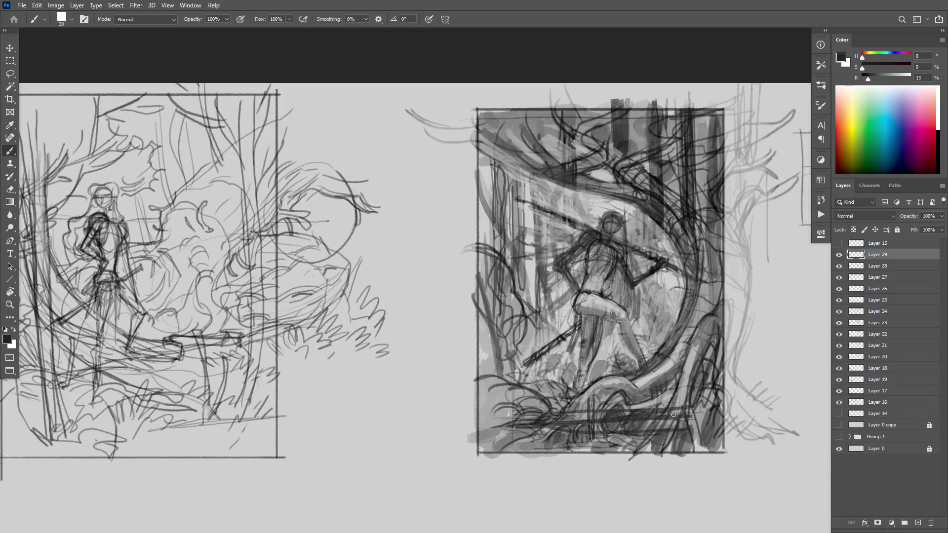
{"action": "key", "text": "ctrl+z"}
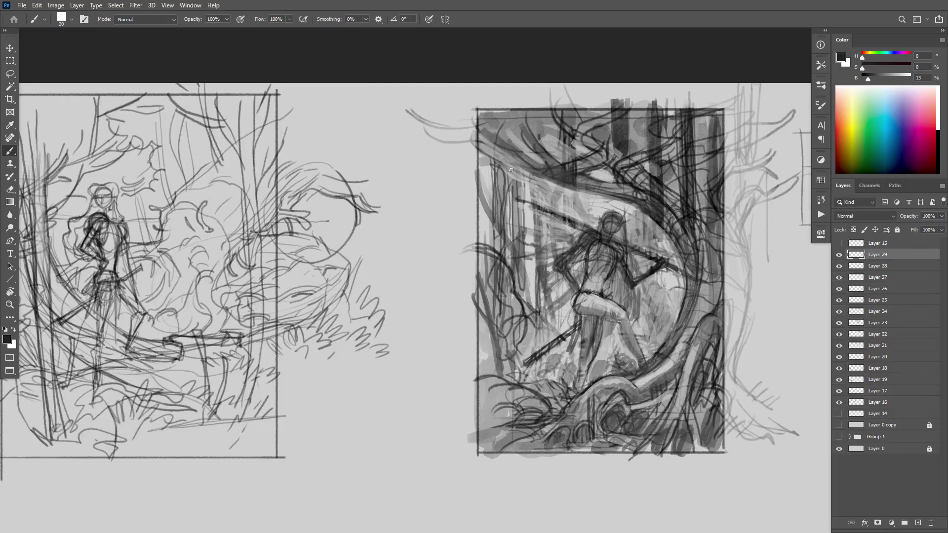
{"action": "mouse_move", "coordinate": [511, 170]}
{"action": "left_mouse_down"}
{"action": "mouse_move", "coordinate": [669, 178]}
{"action": "mouse_move", "coordinate": [585, 166]}
{"action": "mouse_move", "coordinate": [640, 163]}
{"action": "mouse_move", "coordinate": [574, 152]}
{"action": "mouse_move", "coordinate": [692, 147]}
{"action": "left_mouse_up"}
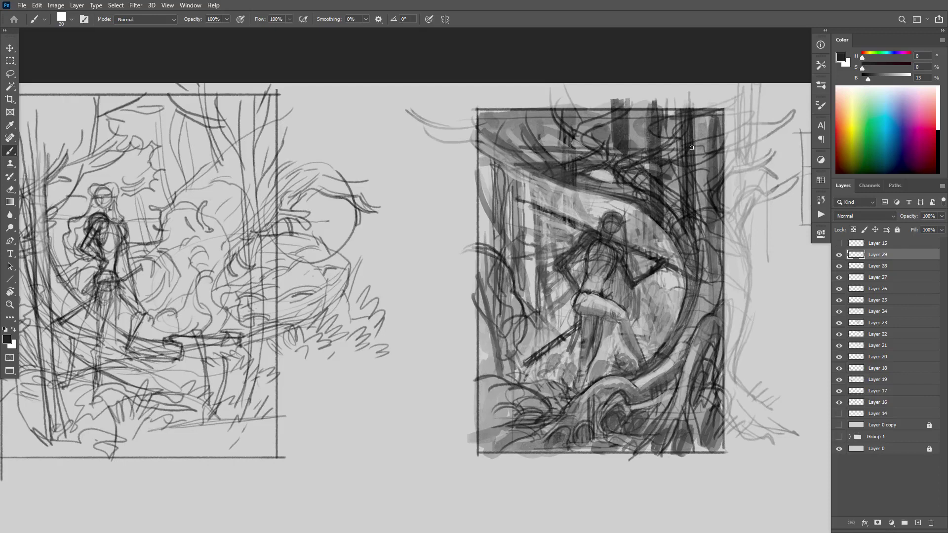
{"action": "key", "text": "ctrl+z"}
Step: Sample light grey and paint tufts of grass along the thumbnail's lower edge, in front of the tree roots
{"action": "scroll", "coordinate": [670, 330], "scroll_direction": "down", "scroll_amount": 3}
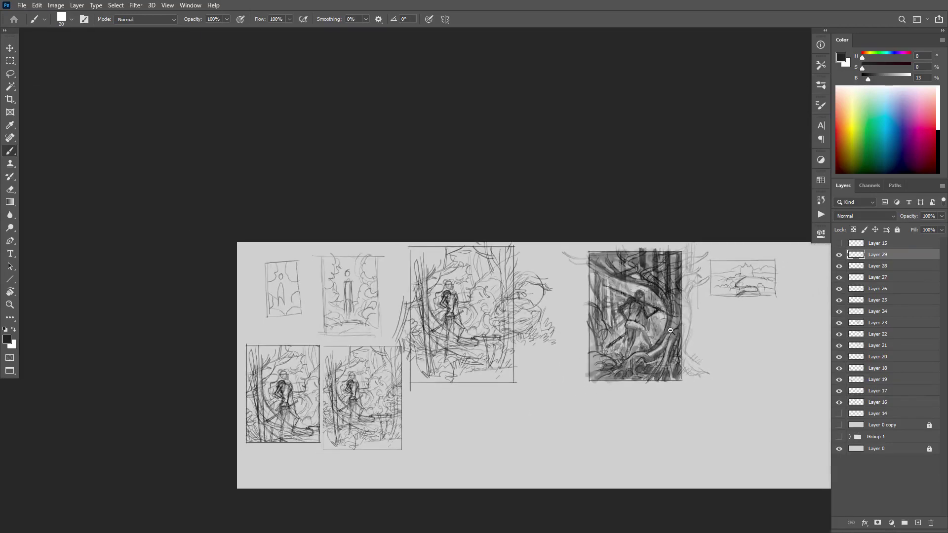
{"action": "scroll", "coordinate": [670, 330], "scroll_direction": "up", "scroll_amount": 5}
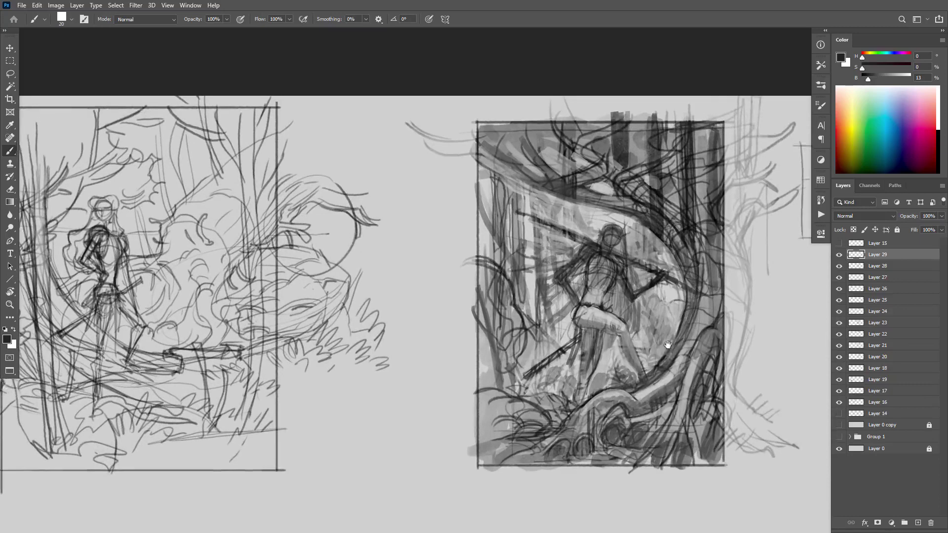
{"action": "left_click_drag", "start_coordinate": [668, 345], "coordinate": [666, 321]}
{"action": "left_click", "coordinate": [716, 299], "text": "alt"}
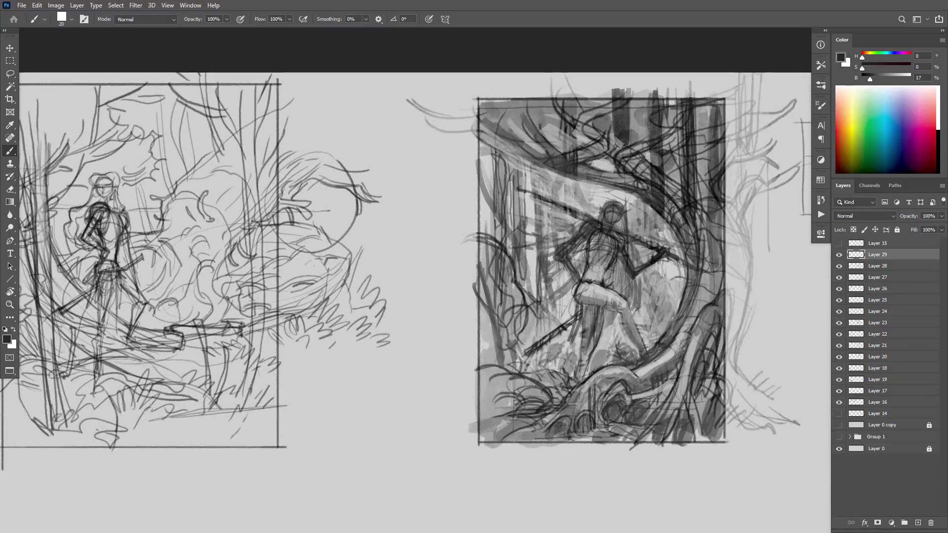
{"action": "left_click", "coordinate": [614, 334], "text": "alt"}
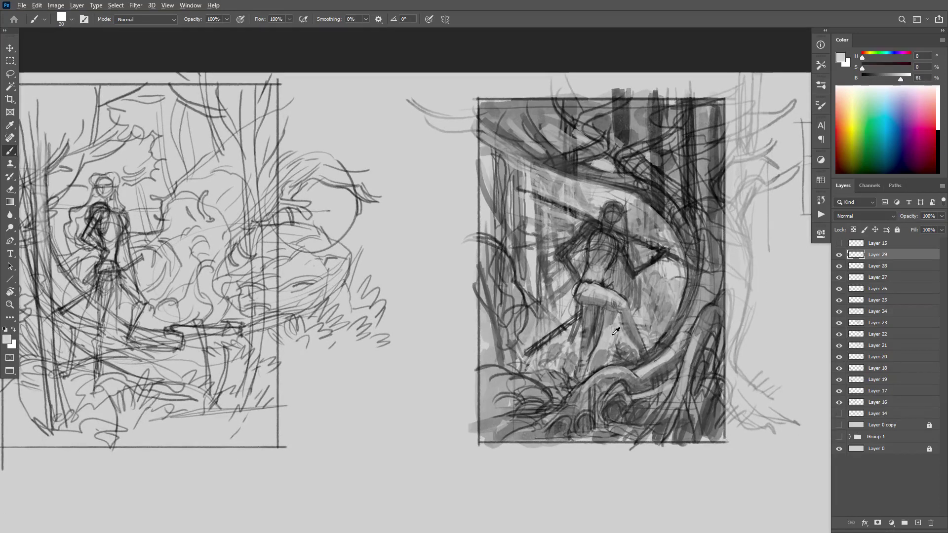
{"action": "left_click", "coordinate": [616, 332], "text": "alt"}
{"action": "mouse_move", "coordinate": [645, 408]}
{"action": "left_mouse_down"}
{"action": "mouse_move", "coordinate": [646, 432]}
{"action": "mouse_move", "coordinate": [638, 412]}
{"action": "mouse_move", "coordinate": [632, 429]}
{"action": "mouse_move", "coordinate": [622, 417]}
{"action": "mouse_move", "coordinate": [623, 433]}
{"action": "mouse_move", "coordinate": [589, 425]}
{"action": "left_mouse_up"}
{"action": "left_click_drag", "start_coordinate": [625, 413], "coordinate": [619, 407]}
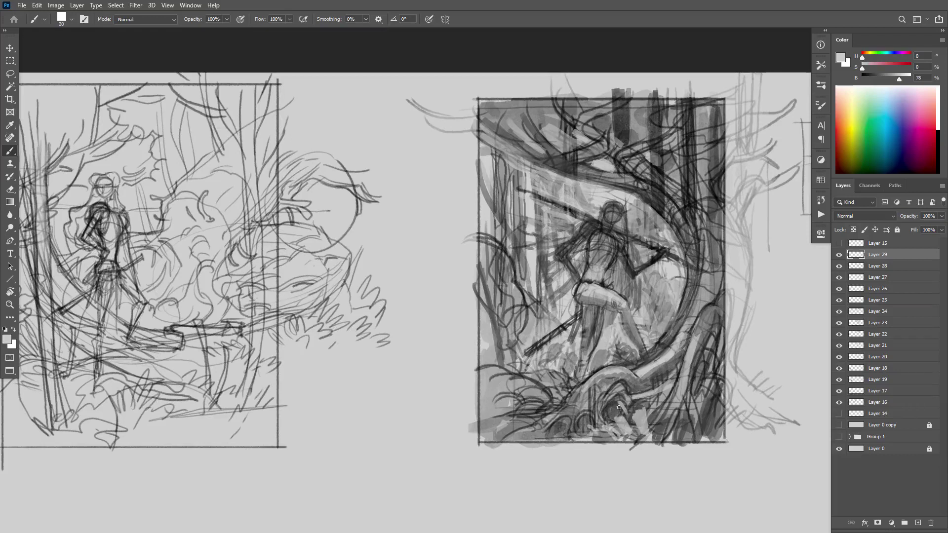
{"action": "mouse_move", "coordinate": [696, 411]}
{"action": "left_mouse_down"}
{"action": "mouse_move", "coordinate": [717, 395]}
{"action": "mouse_move", "coordinate": [718, 418]}
{"action": "mouse_move", "coordinate": [695, 442]}
{"action": "mouse_move", "coordinate": [686, 421]}
{"action": "mouse_move", "coordinate": [682, 438]}
{"action": "mouse_move", "coordinate": [634, 428]}
{"action": "mouse_move", "coordinate": [637, 399]}
{"action": "mouse_move", "coordinate": [640, 439]}
{"action": "mouse_move", "coordinate": [613, 410]}
{"action": "mouse_move", "coordinate": [600, 431]}
{"action": "mouse_move", "coordinate": [566, 433]}
{"action": "mouse_move", "coordinate": [482, 424]}
{"action": "left_mouse_up"}
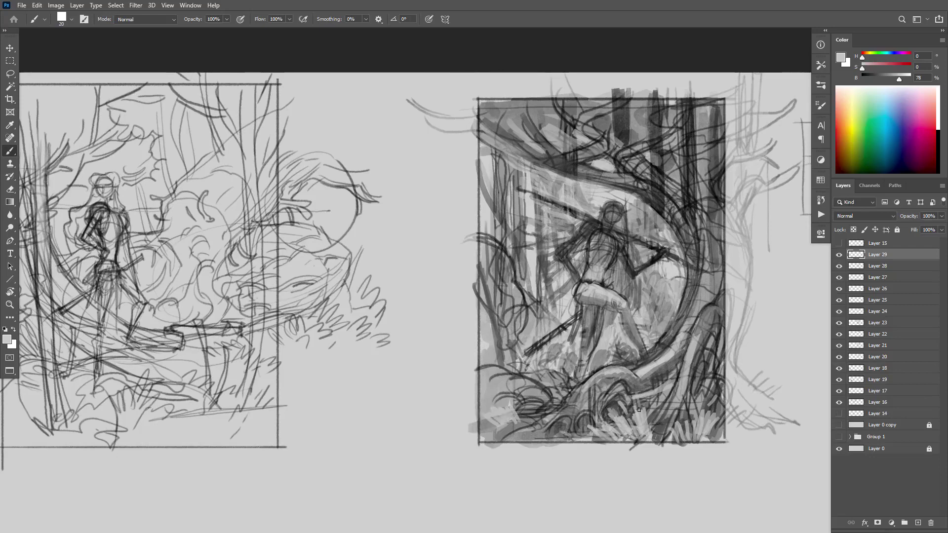
{"action": "scroll", "coordinate": [618, 389], "scroll_direction": "down", "scroll_amount": 5}
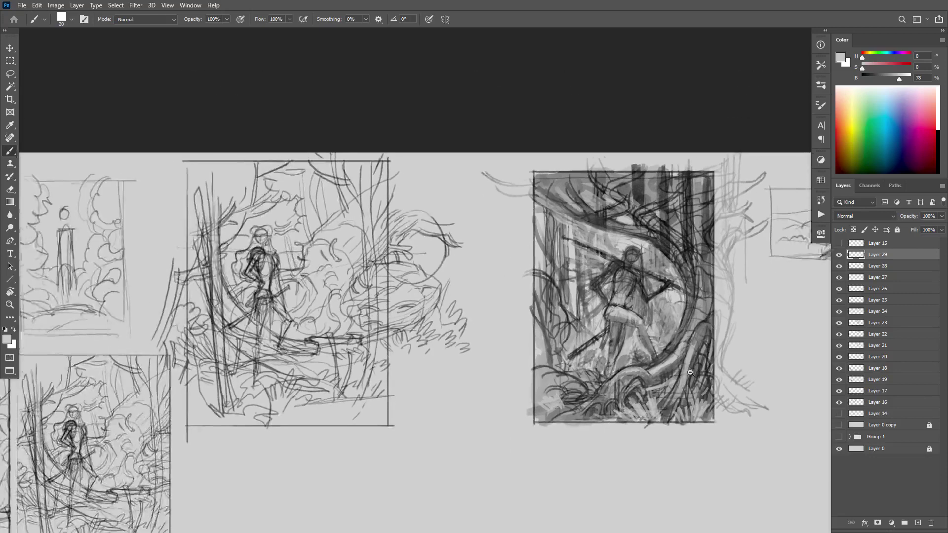
{"action": "scroll", "coordinate": [593, 387], "scroll_direction": "up", "scroll_amount": 2}
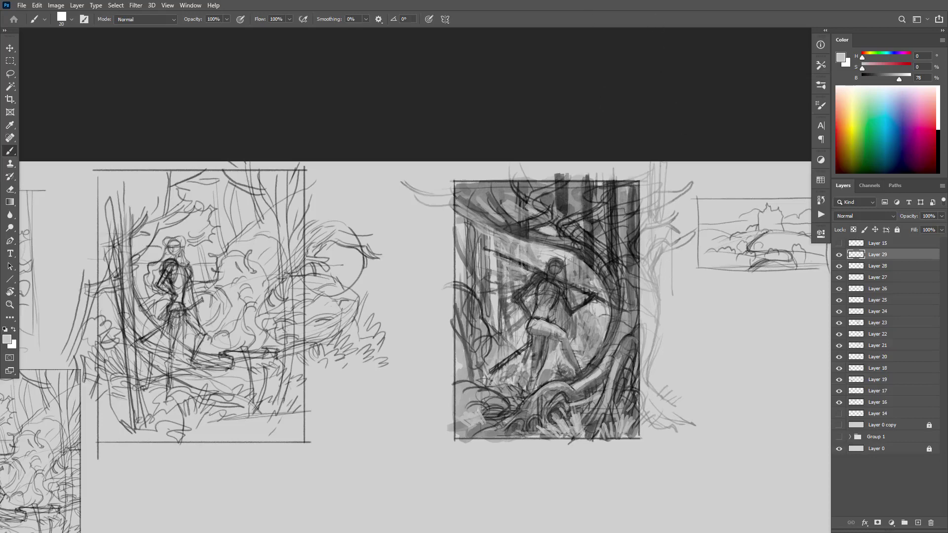
{"action": "scroll", "coordinate": [582, 336], "scroll_direction": "down", "scroll_amount": 5}
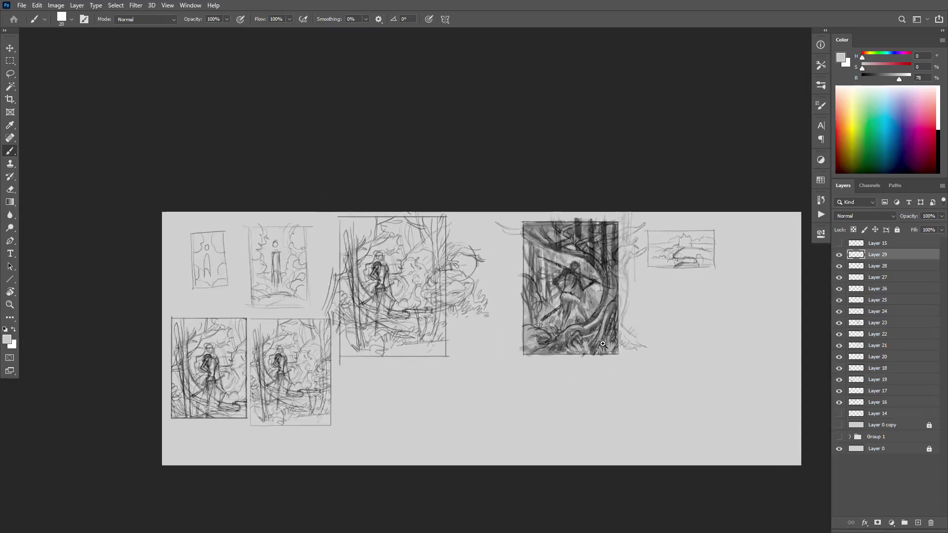
{"action": "scroll", "coordinate": [603, 344], "scroll_direction": "up", "scroll_amount": 2}
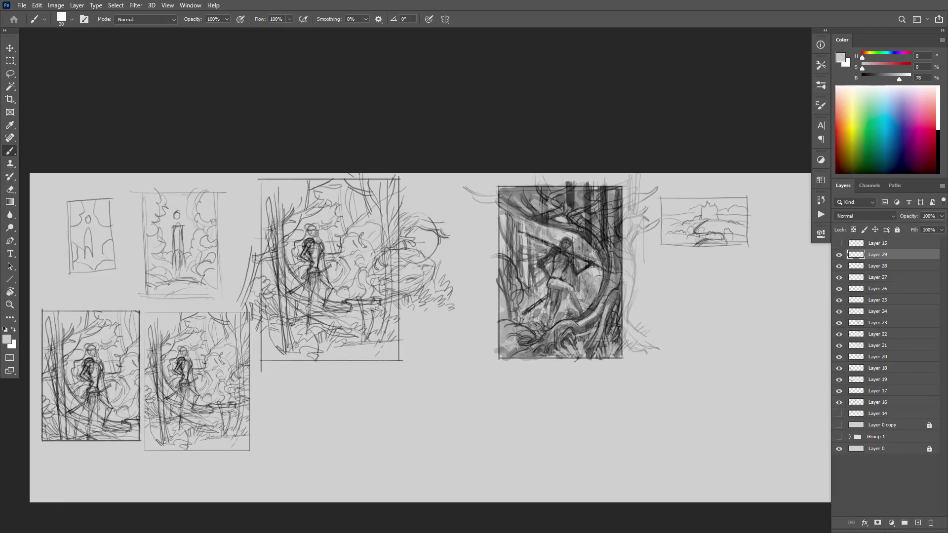
{"action": "scroll", "coordinate": [568, 252], "scroll_direction": "up", "scroll_amount": 3}
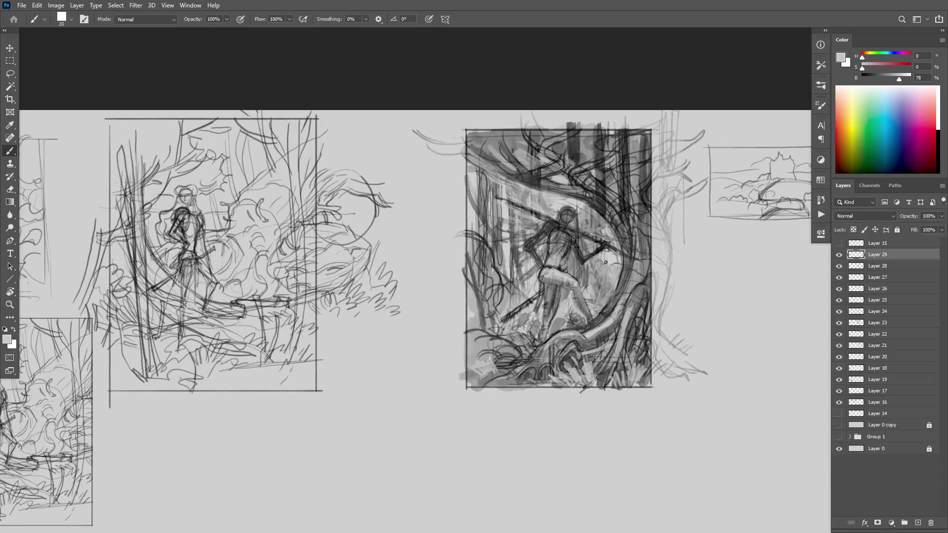
{"action": "scroll", "coordinate": [599, 309], "scroll_direction": "down", "scroll_amount": 6}
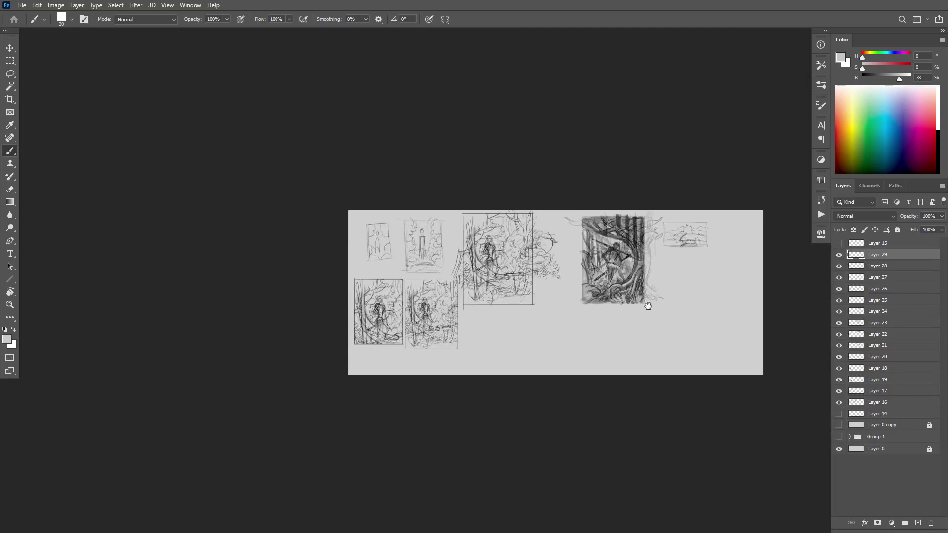
Step: Add a new layer above Layer 29 and paint foliage across the upper branches with a sampled dark grey
{"action": "scroll", "coordinate": [637, 291], "scroll_direction": "up", "scroll_amount": 3}
{"action": "scroll", "coordinate": [612, 227], "scroll_direction": "up", "scroll_amount": 2}
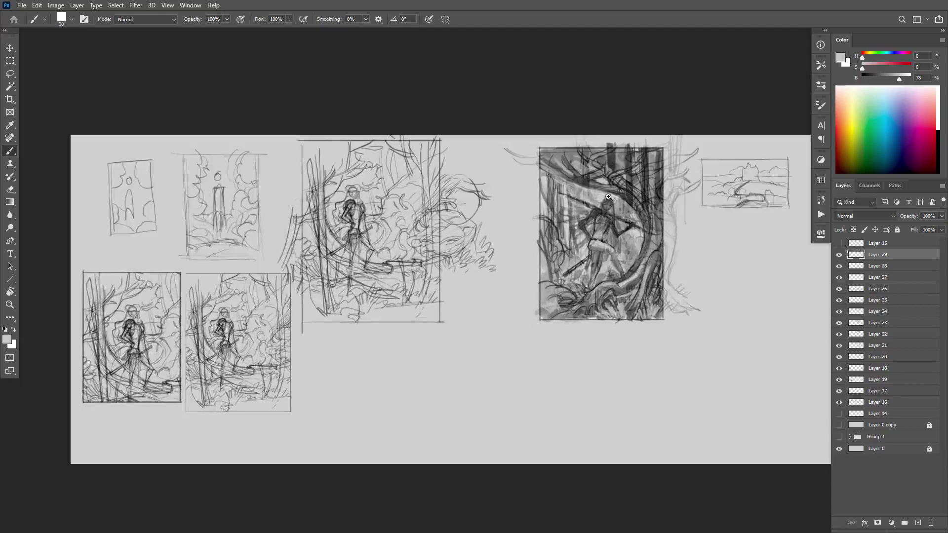
{"action": "scroll", "coordinate": [651, 338], "scroll_direction": "up", "scroll_amount": 1}
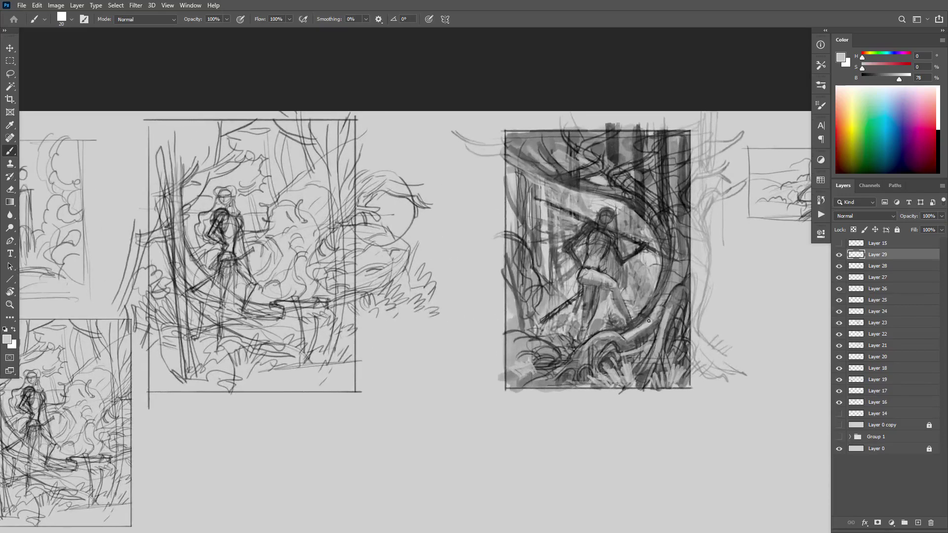
{"action": "key", "text": "ctrl+shift+alt+n"}
{"action": "left_click", "coordinate": [629, 182], "text": "alt"}
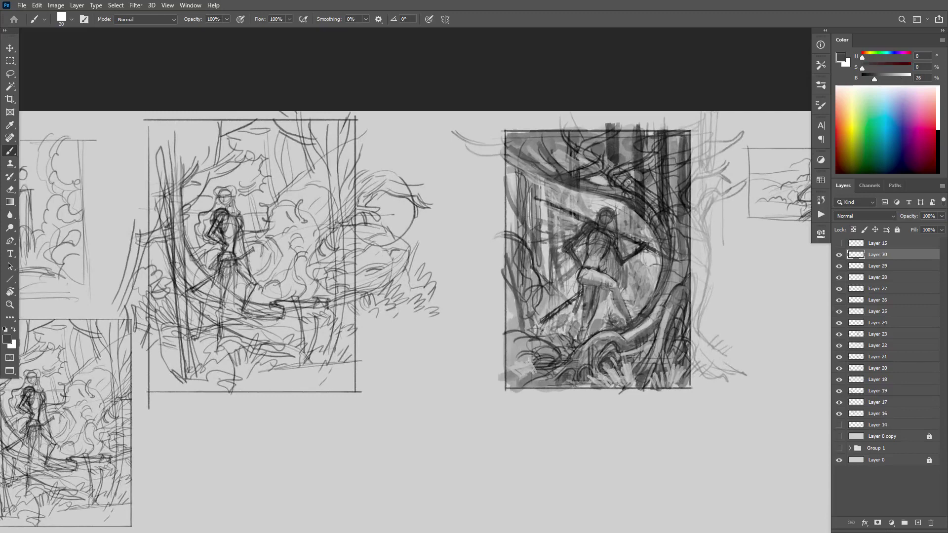
{"action": "left_click_drag", "start_coordinate": [617, 175], "coordinate": [658, 140]}
{"action": "mouse_move", "coordinate": [573, 193]}
{"action": "left_mouse_down"}
{"action": "mouse_move", "coordinate": [535, 186]}
{"action": "mouse_move", "coordinate": [516, 173]}
{"action": "mouse_move", "coordinate": [514, 165]}
{"action": "mouse_move", "coordinate": [533, 161]}
{"action": "mouse_move", "coordinate": [515, 154]}
{"action": "mouse_move", "coordinate": [563, 151]}
{"action": "mouse_move", "coordinate": [535, 155]}
{"action": "mouse_move", "coordinate": [534, 139]}
{"action": "mouse_move", "coordinate": [567, 134]}
{"action": "mouse_move", "coordinate": [577, 136]}
{"action": "mouse_move", "coordinate": [574, 159]}
{"action": "mouse_move", "coordinate": [586, 160]}
{"action": "mouse_move", "coordinate": [617, 133]}
{"action": "mouse_move", "coordinate": [627, 148]}
{"action": "mouse_move", "coordinate": [683, 142]}
{"action": "mouse_move", "coordinate": [644, 147]}
{"action": "mouse_move", "coordinate": [673, 137]}
{"action": "mouse_move", "coordinate": [673, 172]}
{"action": "mouse_move", "coordinate": [645, 156]}
{"action": "left_mouse_up"}
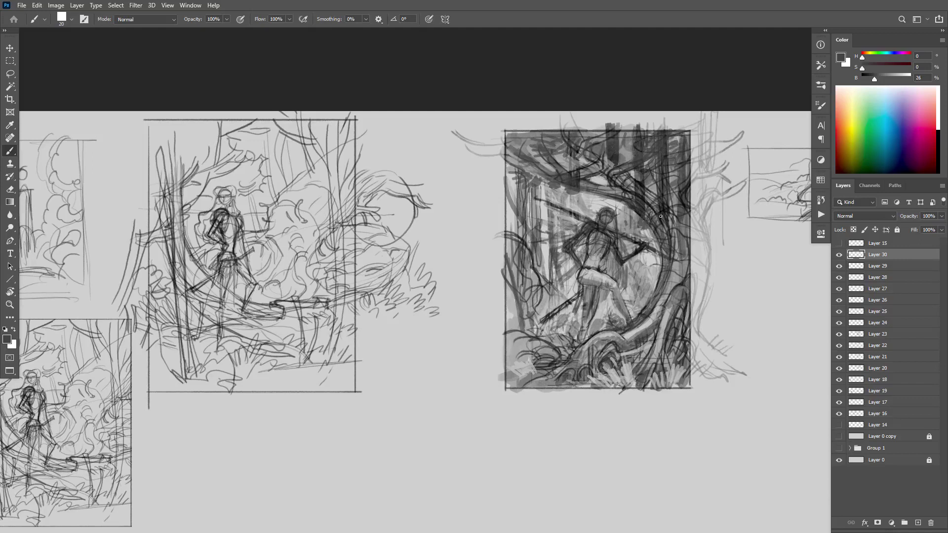
Step: Reset the foreground colour to black and paint leaf clusters over the upper trunk and around the curved root of the framing tree
{"action": "key", "text": "d"}
{"action": "mouse_move", "coordinate": [636, 205]}
{"action": "left_mouse_down"}
{"action": "mouse_move", "coordinate": [657, 200]}
{"action": "mouse_move", "coordinate": [654, 221]}
{"action": "mouse_move", "coordinate": [656, 204]}
{"action": "mouse_move", "coordinate": [643, 199]}
{"action": "mouse_move", "coordinate": [658, 194]}
{"action": "mouse_move", "coordinate": [664, 171]}
{"action": "mouse_move", "coordinate": [679, 171]}
{"action": "mouse_move", "coordinate": [687, 200]}
{"action": "mouse_move", "coordinate": [671, 218]}
{"action": "mouse_move", "coordinate": [671, 233]}
{"action": "mouse_move", "coordinate": [692, 235]}
{"action": "mouse_move", "coordinate": [690, 251]}
{"action": "mouse_move", "coordinate": [662, 232]}
{"action": "left_mouse_up"}
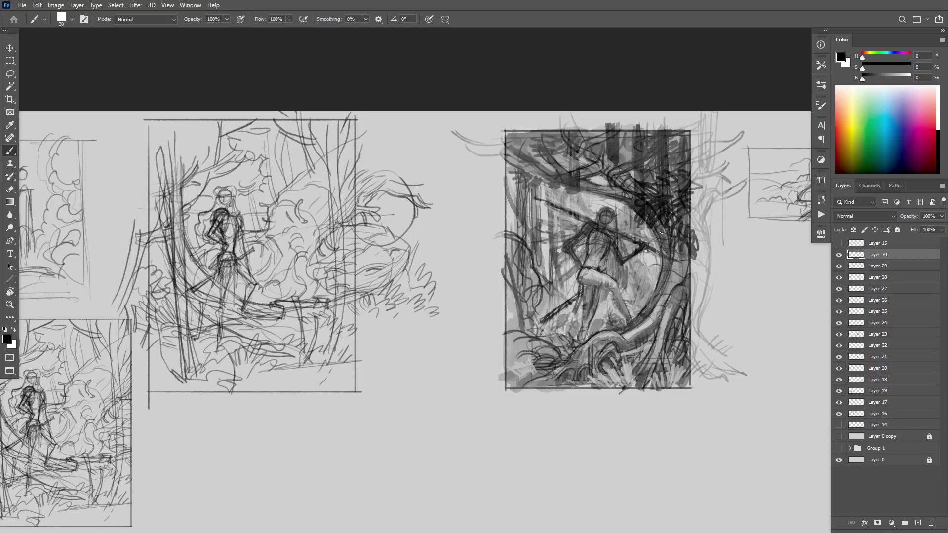
{"action": "mouse_move", "coordinate": [656, 182]}
{"action": "left_mouse_down"}
{"action": "mouse_move", "coordinate": [668, 149]}
{"action": "mouse_move", "coordinate": [659, 151]}
{"action": "mouse_move", "coordinate": [663, 132]}
{"action": "mouse_move", "coordinate": [635, 146]}
{"action": "mouse_move", "coordinate": [633, 135]}
{"action": "mouse_move", "coordinate": [679, 132]}
{"action": "mouse_move", "coordinate": [689, 147]}
{"action": "mouse_move", "coordinate": [659, 163]}
{"action": "left_mouse_up"}
{"action": "mouse_move", "coordinate": [679, 300]}
{"action": "left_mouse_down"}
{"action": "mouse_move", "coordinate": [680, 310]}
{"action": "mouse_move", "coordinate": [677, 291]}
{"action": "mouse_move", "coordinate": [649, 291]}
{"action": "mouse_move", "coordinate": [642, 309]}
{"action": "left_mouse_up"}
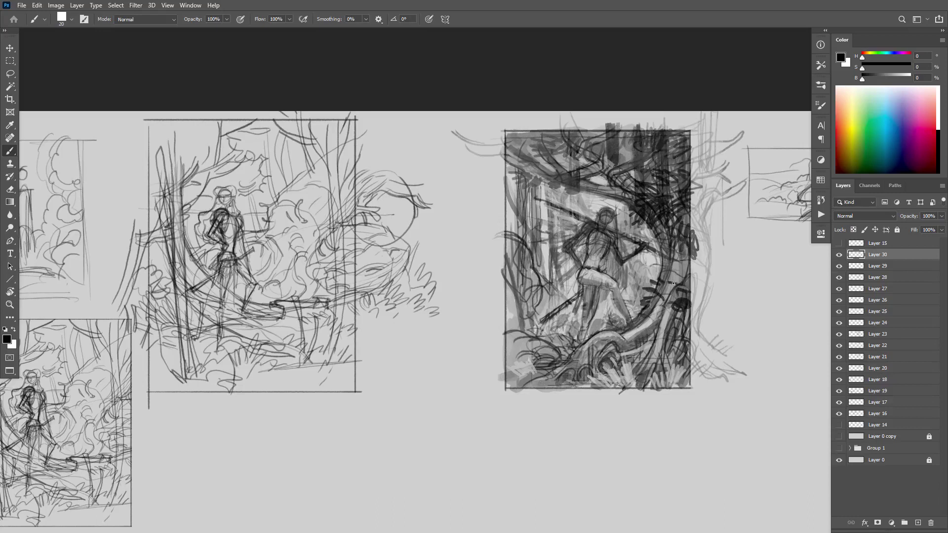
{"action": "mouse_move", "coordinate": [662, 275]}
{"action": "left_mouse_down"}
{"action": "mouse_move", "coordinate": [675, 277]}
{"action": "mouse_move", "coordinate": [652, 302]}
{"action": "mouse_move", "coordinate": [657, 311]}
{"action": "left_mouse_up"}
{"action": "left_click_drag", "start_coordinate": [649, 277], "coordinate": [654, 273]}
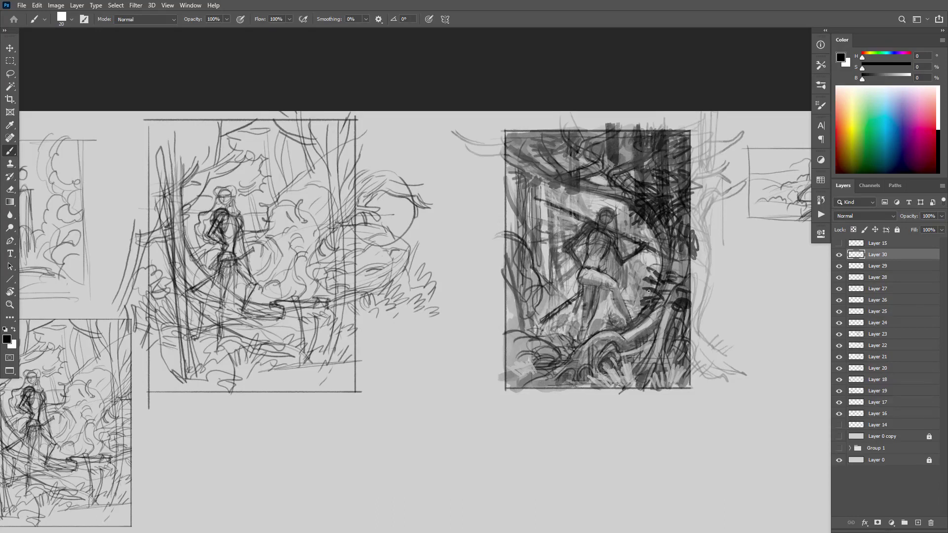
Step: Paint black leaves along the trees at the thumbnail's left edge and down into the undergrowth below them
{"action": "mouse_move", "coordinate": [522, 233]}
{"action": "left_mouse_down"}
{"action": "mouse_move", "coordinate": [511, 254]}
{"action": "mouse_move", "coordinate": [523, 235]}
{"action": "mouse_move", "coordinate": [533, 242]}
{"action": "mouse_move", "coordinate": [512, 273]}
{"action": "mouse_move", "coordinate": [528, 267]}
{"action": "mouse_move", "coordinate": [526, 225]}
{"action": "mouse_move", "coordinate": [518, 209]}
{"action": "mouse_move", "coordinate": [512, 217]}
{"action": "left_mouse_up"}
{"action": "left_click_drag", "start_coordinate": [519, 190], "coordinate": [510, 209]}
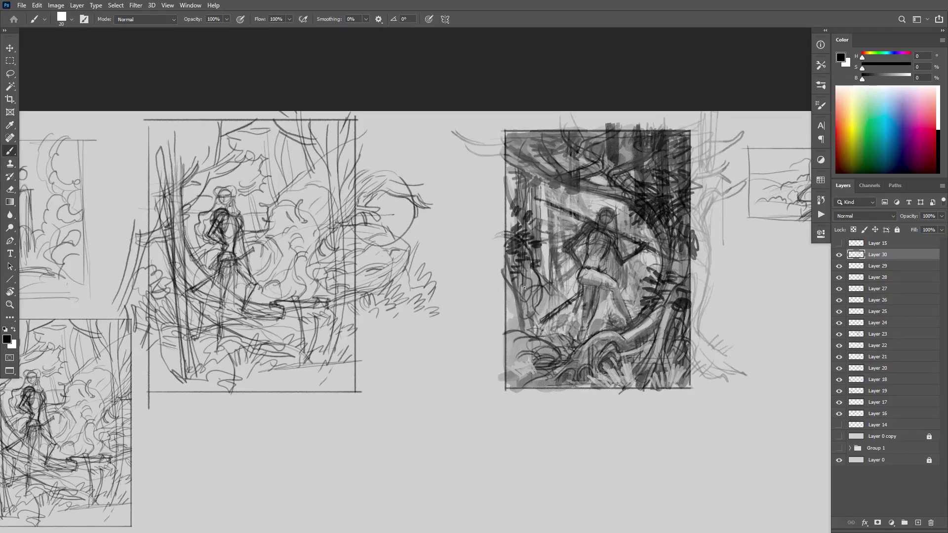
{"action": "left_click_drag", "start_coordinate": [527, 286], "coordinate": [514, 293]}
{"action": "mouse_move", "coordinate": [529, 293]}
{"action": "left_mouse_down"}
{"action": "mouse_move", "coordinate": [513, 305]}
{"action": "mouse_move", "coordinate": [521, 356]}
{"action": "left_mouse_up"}
{"action": "left_click_drag", "start_coordinate": [530, 353], "coordinate": [526, 361]}
{"action": "left_click_drag", "start_coordinate": [538, 185], "coordinate": [550, 182]}
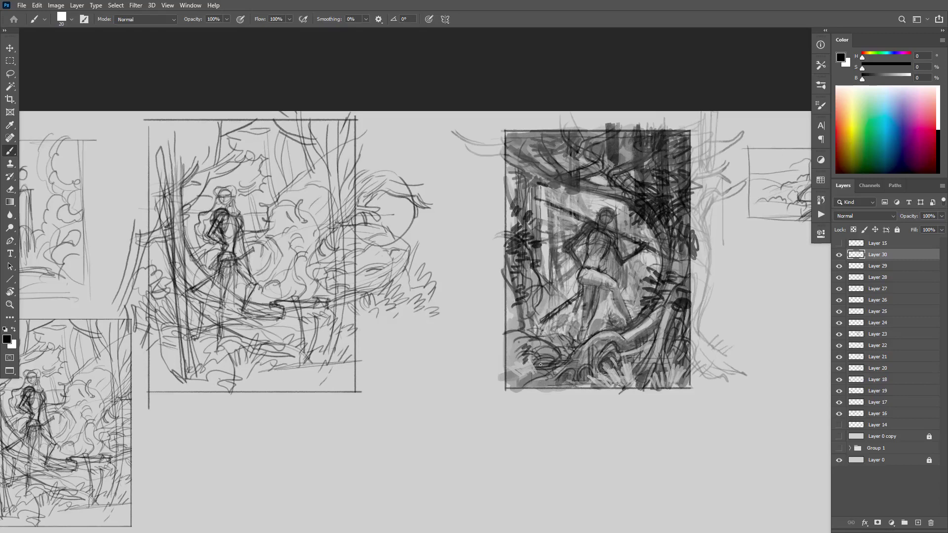
{"action": "left_click_drag", "start_coordinate": [541, 366], "coordinate": [522, 371]}
Step: Paint black blades of grass in the thumbnail's two lower corners, around the base of the tree and the light tufts
{"action": "mouse_move", "coordinate": [686, 346]}
{"action": "left_mouse_down"}
{"action": "mouse_move", "coordinate": [666, 349]}
{"action": "mouse_move", "coordinate": [662, 378]}
{"action": "left_mouse_up"}
{"action": "mouse_move", "coordinate": [674, 368]}
{"action": "left_mouse_down"}
{"action": "mouse_move", "coordinate": [657, 390]}
{"action": "mouse_move", "coordinate": [617, 392]}
{"action": "left_mouse_up"}
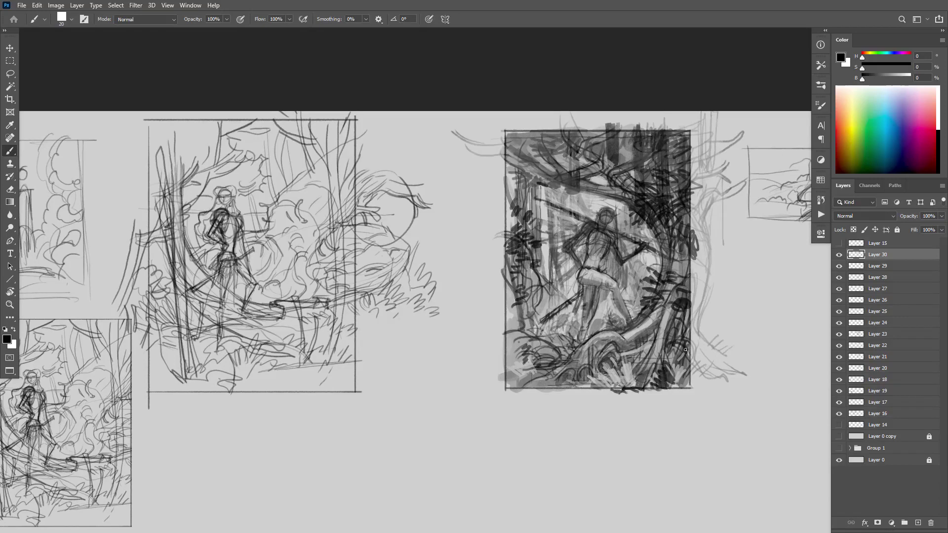
{"action": "left_click_drag", "start_coordinate": [685, 350], "coordinate": [669, 352]}
{"action": "mouse_move", "coordinate": [532, 381]}
{"action": "left_mouse_down"}
{"action": "mouse_move", "coordinate": [519, 394]}
{"action": "mouse_move", "coordinate": [502, 370]}
{"action": "left_mouse_up"}
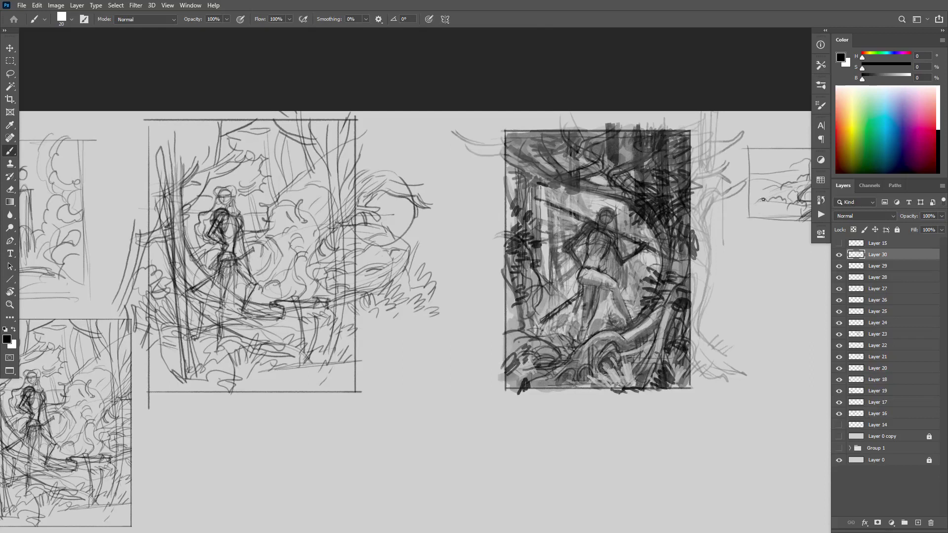
Step: Sample light grey and dab light leaf strokes into the dark foliage beside the trunk, behind the figure
{"action": "left_click", "coordinate": [653, 254], "text": "alt"}
{"action": "scroll", "coordinate": [665, 283], "scroll_direction": "down", "scroll_amount": 5}
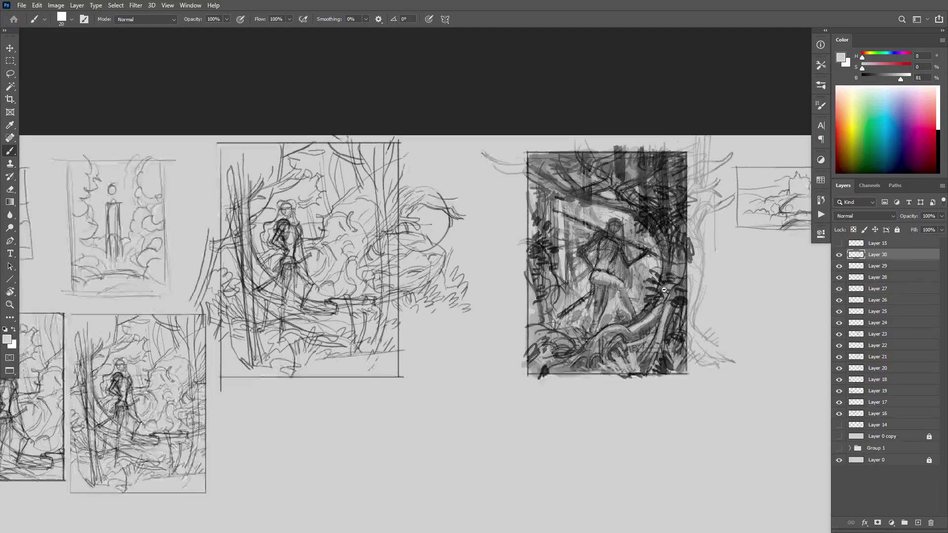
{"action": "scroll", "coordinate": [671, 276], "scroll_direction": "up", "scroll_amount": 5}
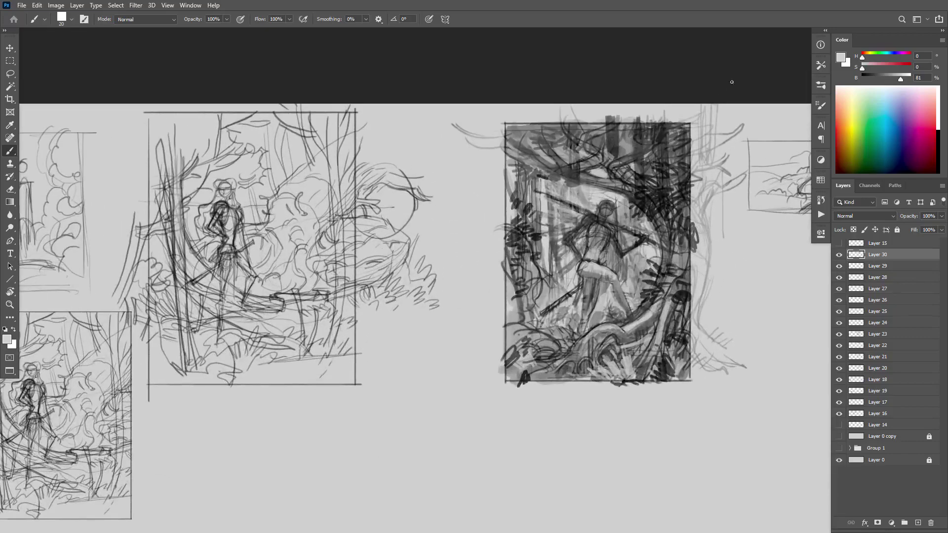
{"action": "mouse_move", "coordinate": [667, 191]}
{"action": "left_mouse_down"}
{"action": "mouse_move", "coordinate": [649, 195]}
{"action": "mouse_move", "coordinate": [666, 193]}
{"action": "mouse_move", "coordinate": [650, 219]}
{"action": "mouse_move", "coordinate": [637, 208]}
{"action": "mouse_move", "coordinate": [662, 179]}
{"action": "mouse_move", "coordinate": [671, 197]}
{"action": "mouse_move", "coordinate": [667, 227]}
{"action": "left_mouse_up"}
{"action": "scroll", "coordinate": [718, 195], "scroll_direction": "down", "scroll_amount": 3}
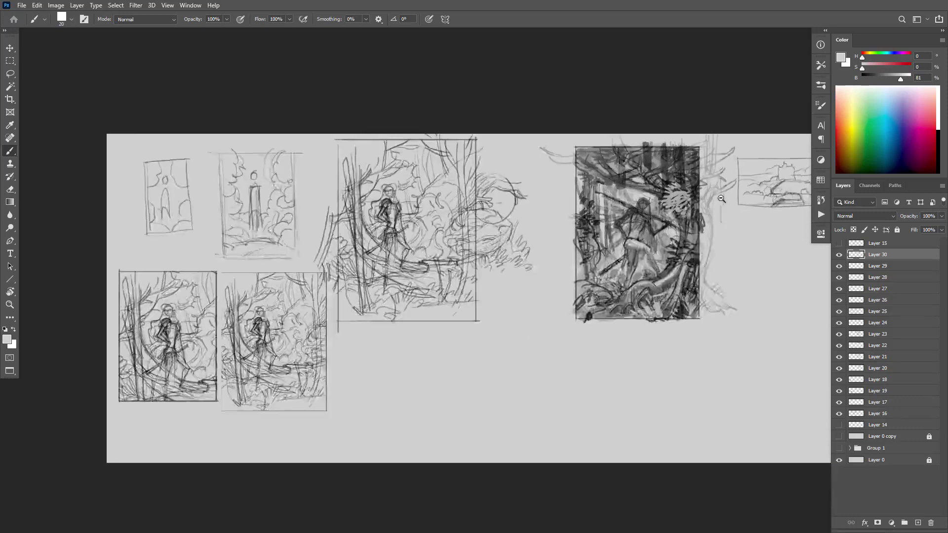
{"action": "scroll", "coordinate": [721, 202], "scroll_direction": "up", "scroll_amount": 4}
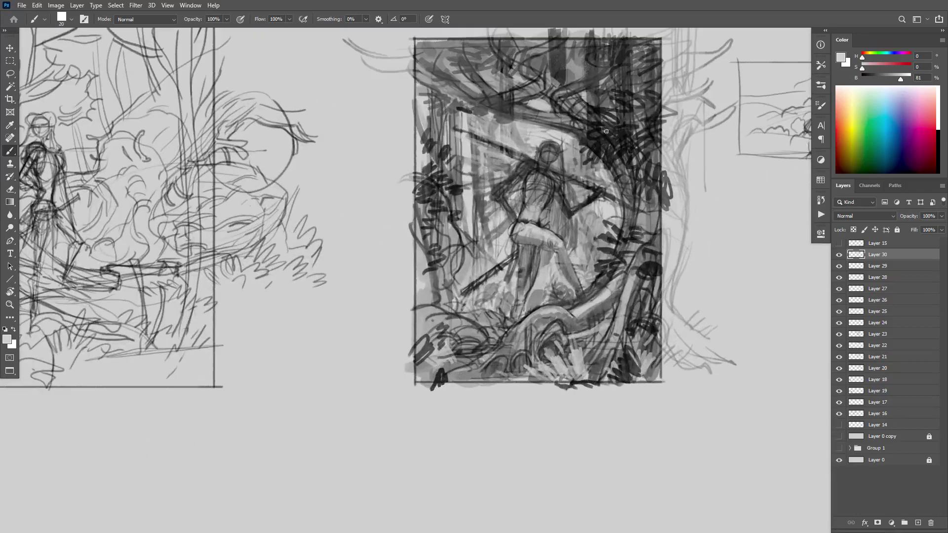
{"action": "mouse_move", "coordinate": [607, 132]}
{"action": "left_mouse_down"}
{"action": "mouse_move", "coordinate": [588, 142]}
{"action": "mouse_move", "coordinate": [606, 142]}
{"action": "mouse_move", "coordinate": [599, 153]}
{"action": "mouse_move", "coordinate": [610, 161]}
{"action": "mouse_move", "coordinate": [597, 110]}
{"action": "left_mouse_up"}
{"action": "scroll", "coordinate": [649, 216], "scroll_direction": "down", "scroll_amount": 4}
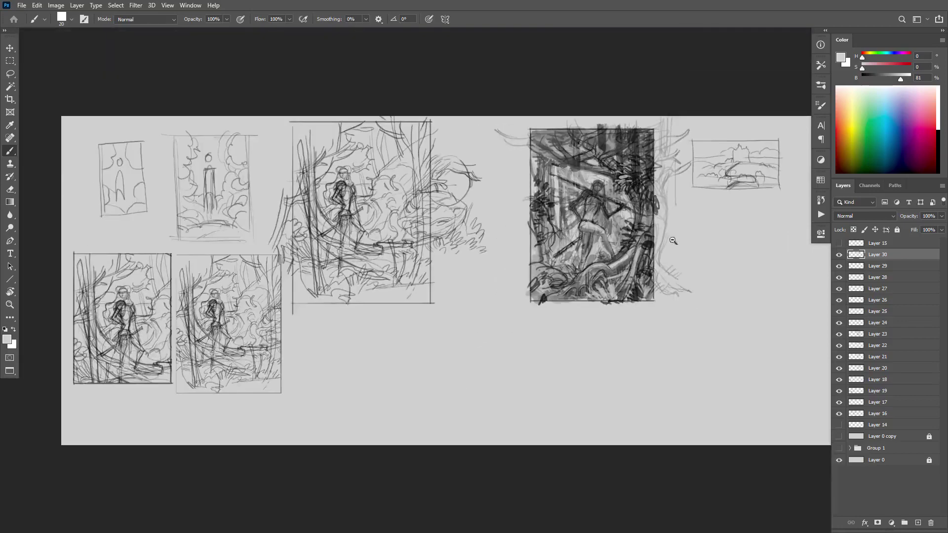
{"action": "mouse_move", "coordinate": [682, 235]}
{"action": "left_mouse_down"}
{"action": "mouse_move", "coordinate": [691, 232]}
{"action": "mouse_move", "coordinate": [670, 212]}
{"action": "left_mouse_up"}
{"action": "scroll", "coordinate": [651, 213], "scroll_direction": "up", "scroll_amount": 4}
{"action": "mouse_move", "coordinate": [638, 309]}
{"action": "left_mouse_down"}
{"action": "mouse_move", "coordinate": [664, 290]}
{"action": "mouse_move", "coordinate": [660, 335]}
{"action": "mouse_move", "coordinate": [696, 279]}
{"action": "left_mouse_up"}
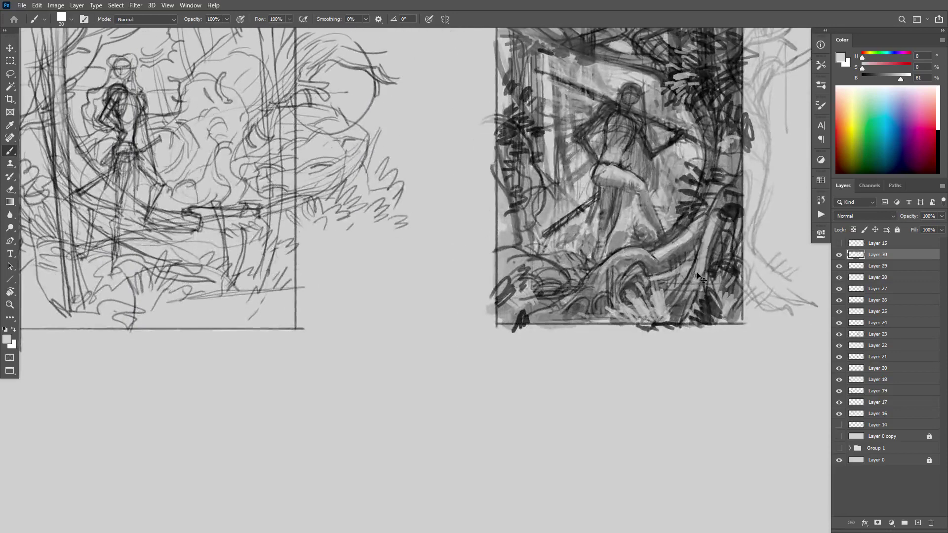
Step: Choose the 2B Pencil brush from the Line and Color Tutorial set and enlarge it to 30 for sketching in the empty canvas area
{"action": "left_click", "coordinate": [821, 85]}
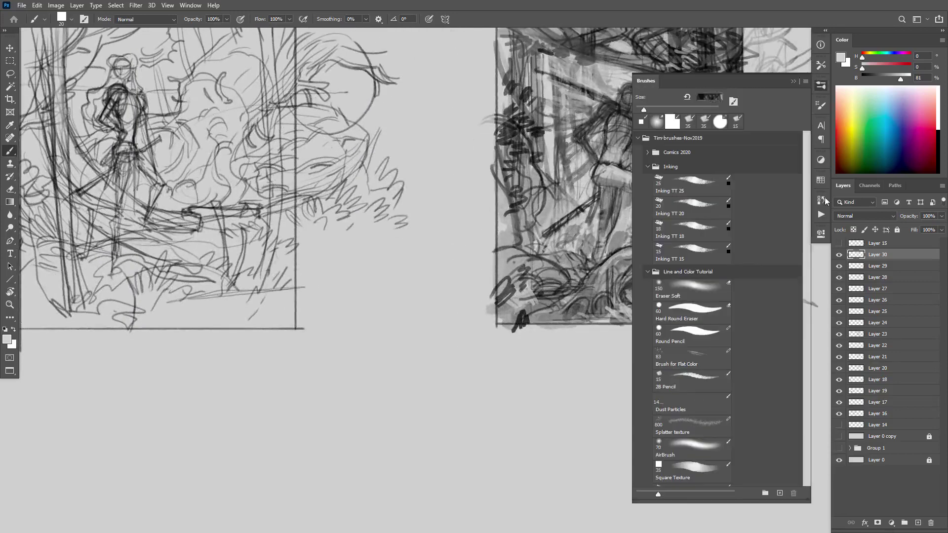
{"action": "left_click", "coordinate": [648, 167]}
{"action": "left_click", "coordinate": [689, 291]}
{"action": "left_click", "coordinate": [495, 381]}
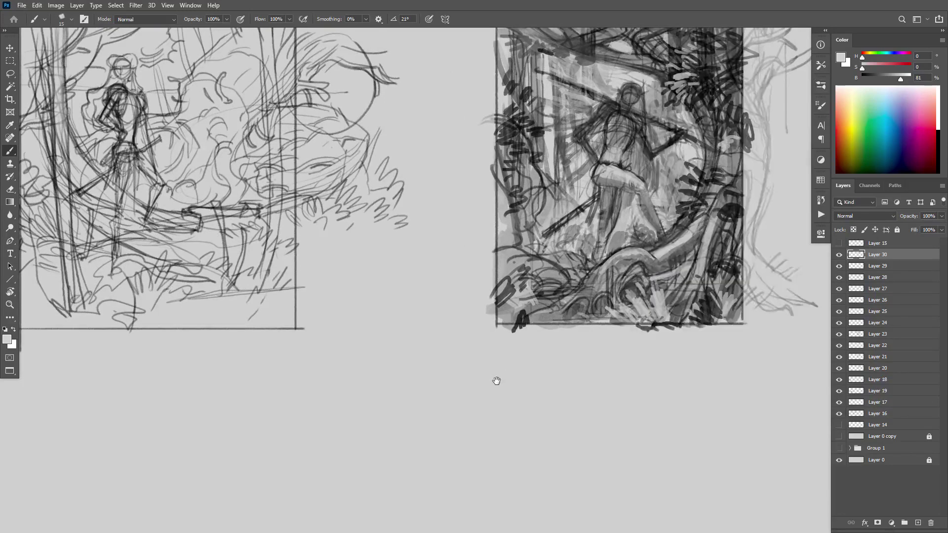
{"action": "scroll", "coordinate": [495, 380], "scroll_direction": "down", "scroll_amount": 5}
{"action": "left_click", "coordinate": [609, 279], "text": "alt"}
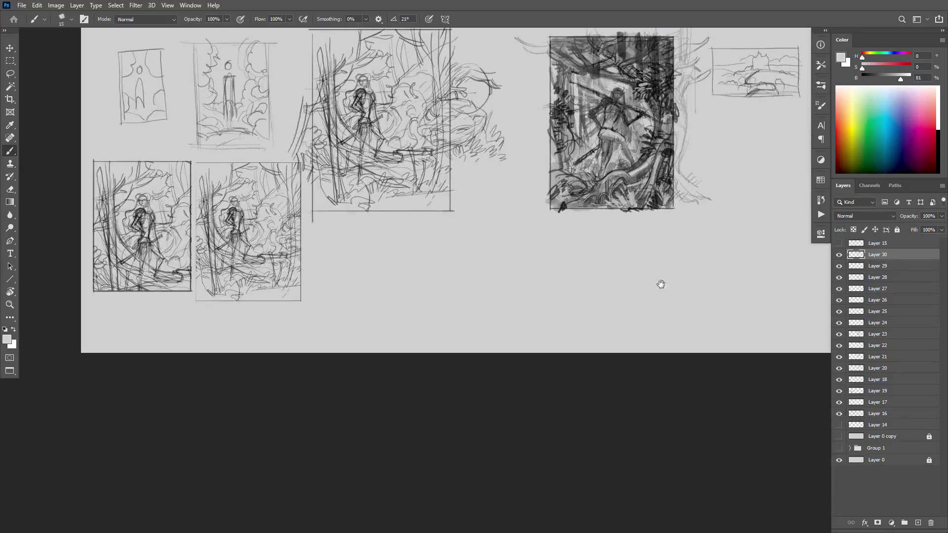
{"action": "left_click_drag", "start_coordinate": [677, 271], "coordinate": [569, 301]}
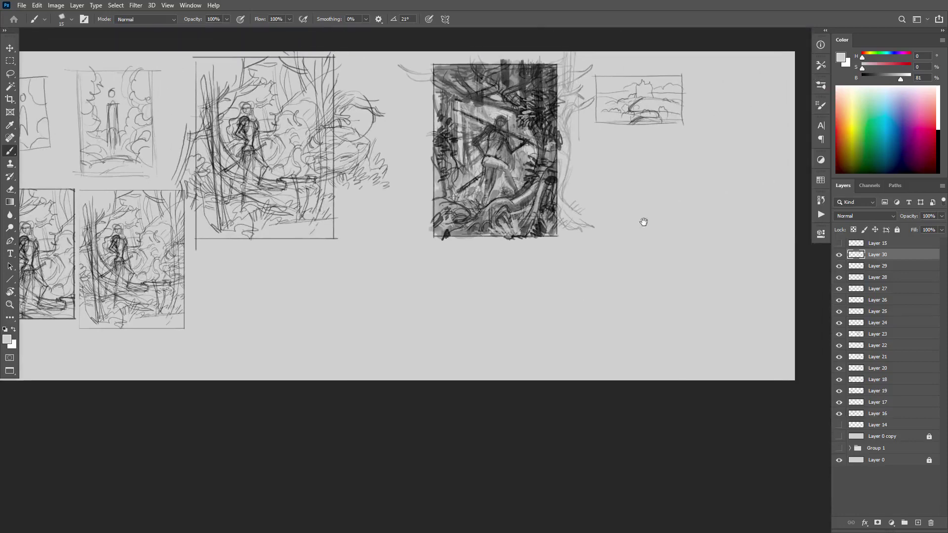
{"action": "left_click", "coordinate": [642, 245], "text": "ctrl"}
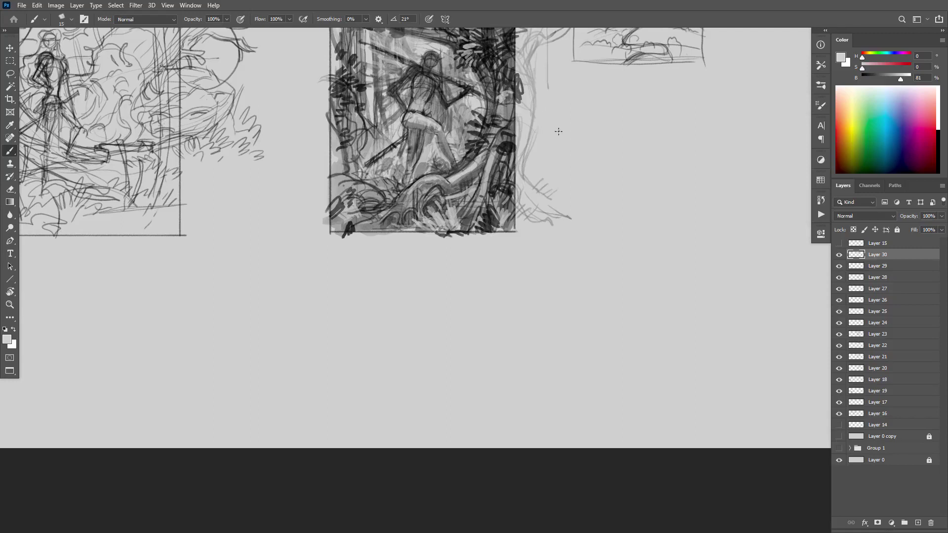
{"action": "key", "text": "bracketright"}
{"action": "mouse_move", "coordinate": [679, 205]}
{"action": "left_mouse_down"}
{"action": "mouse_move", "coordinate": [709, 112]}
{"action": "mouse_move", "coordinate": [656, 180]}
{"action": "mouse_move", "coordinate": [712, 263]}
{"action": "left_mouse_up"}
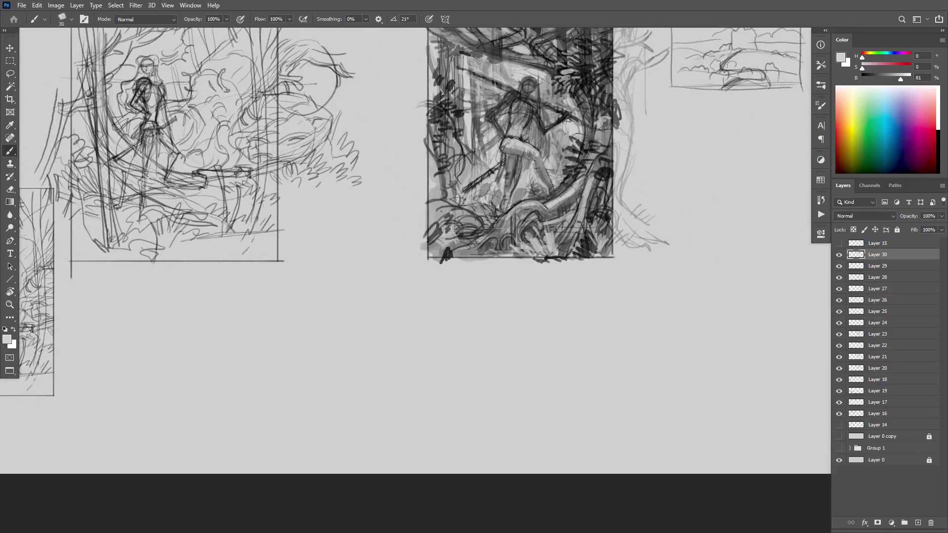
{"action": "mouse_move", "coordinate": [651, 271]}
{"action": "left_mouse_down"}
{"action": "mouse_move", "coordinate": [669, 239]}
{"action": "mouse_move", "coordinate": [523, 270]}
{"action": "mouse_move", "coordinate": [652, 370]}
{"action": "mouse_move", "coordinate": [625, 151]}
{"action": "mouse_move", "coordinate": [453, 229]}
{"action": "mouse_move", "coordinate": [696, 201]}
{"action": "mouse_move", "coordinate": [572, 199]}
{"action": "mouse_move", "coordinate": [632, 182]}
{"action": "mouse_move", "coordinate": [484, 227]}
{"action": "mouse_move", "coordinate": [745, 170]}
{"action": "mouse_move", "coordinate": [739, 210]}
{"action": "mouse_move", "coordinate": [738, 153]}
{"action": "mouse_move", "coordinate": [561, 106]}
{"action": "left_mouse_up"}
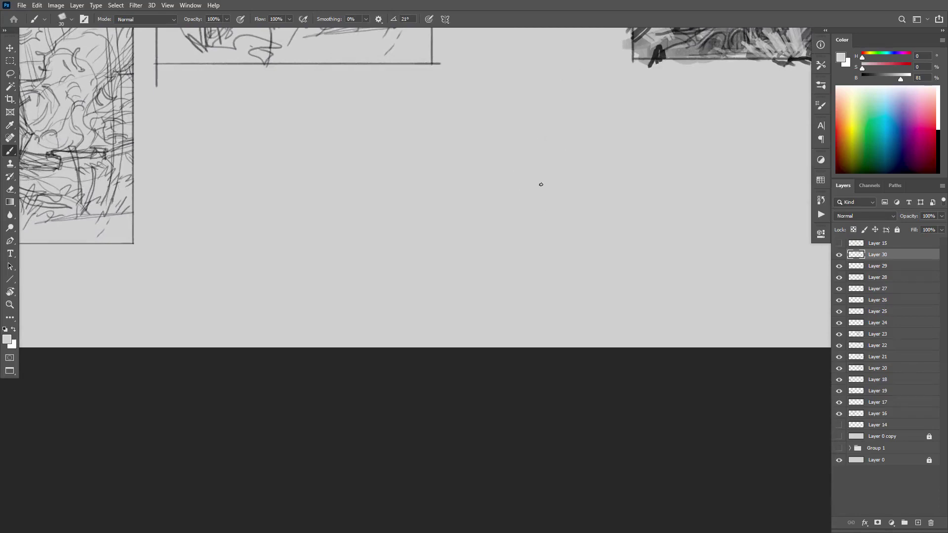
Step: With black, sketch a new figure's head circle, neck and ribcage oval in the empty area below the thumbnails
{"action": "key", "text": "d"}
{"action": "mouse_move", "coordinate": [579, 146]}
{"action": "left_mouse_down"}
{"action": "mouse_move", "coordinate": [538, 184]}
{"action": "mouse_move", "coordinate": [584, 186]}
{"action": "left_mouse_up"}
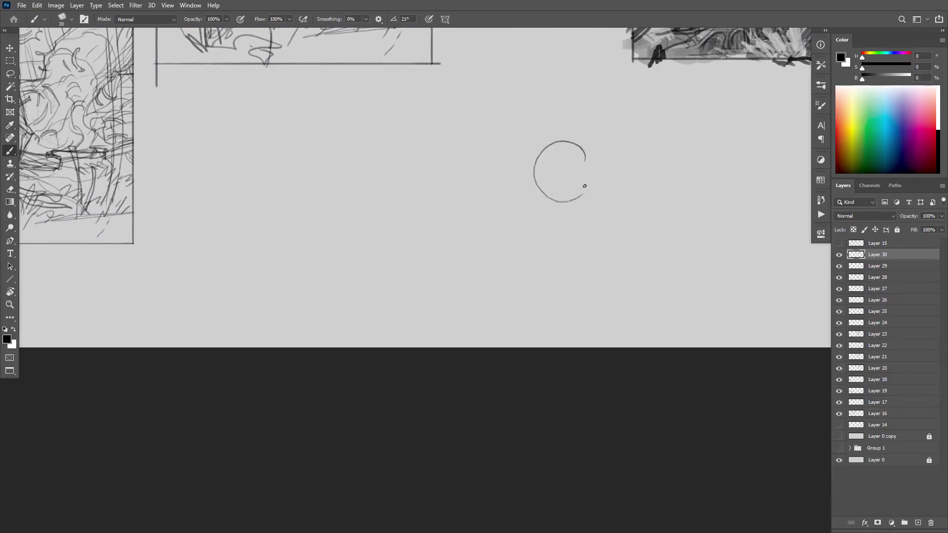
{"action": "key", "text": "ctrl+z"}
{"action": "mouse_move", "coordinate": [561, 137]}
{"action": "left_mouse_down"}
{"action": "mouse_move", "coordinate": [571, 169]}
{"action": "mouse_move", "coordinate": [539, 139]}
{"action": "mouse_move", "coordinate": [565, 181]}
{"action": "mouse_move", "coordinate": [557, 141]}
{"action": "mouse_move", "coordinate": [523, 163]}
{"action": "mouse_move", "coordinate": [578, 161]}
{"action": "left_mouse_up"}
{"action": "mouse_move", "coordinate": [560, 100]}
{"action": "left_mouse_down"}
{"action": "mouse_move", "coordinate": [542, 106]}
{"action": "mouse_move", "coordinate": [551, 98]}
{"action": "mouse_move", "coordinate": [554, 125]}
{"action": "mouse_move", "coordinate": [552, 99]}
{"action": "mouse_move", "coordinate": [555, 140]}
{"action": "mouse_move", "coordinate": [539, 144]}
{"action": "mouse_move", "coordinate": [538, 159]}
{"action": "mouse_move", "coordinate": [540, 150]}
{"action": "mouse_move", "coordinate": [564, 153]}
{"action": "mouse_move", "coordinate": [559, 183]}
{"action": "mouse_move", "coordinate": [547, 150]}
{"action": "mouse_move", "coordinate": [567, 146]}
{"action": "mouse_move", "coordinate": [568, 155]}
{"action": "left_mouse_up"}
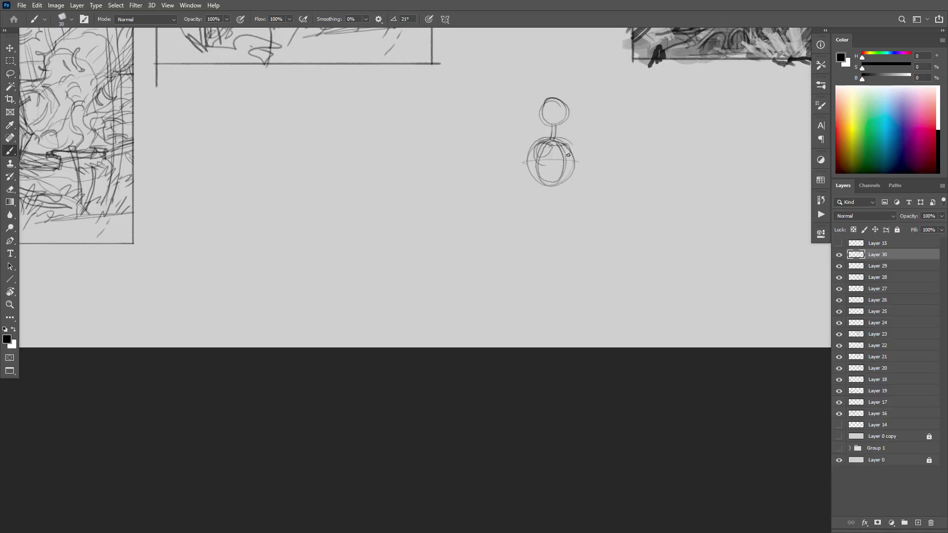
{"action": "mouse_move", "coordinate": [555, 112]}
{"action": "left_mouse_down"}
{"action": "mouse_move", "coordinate": [570, 112]}
{"action": "mouse_move", "coordinate": [553, 139]}
{"action": "left_mouse_up"}
Step: Sketch long windblown hair trailing from the head, define the shoulder line and lighten the ribcage construction lines with the eraser
{"action": "mouse_move", "coordinate": [566, 104]}
{"action": "left_mouse_down"}
{"action": "mouse_move", "coordinate": [504, 117]}
{"action": "mouse_move", "coordinate": [509, 133]}
{"action": "mouse_move", "coordinate": [468, 146]}
{"action": "mouse_move", "coordinate": [465, 161]}
{"action": "mouse_move", "coordinate": [492, 171]}
{"action": "mouse_move", "coordinate": [487, 198]}
{"action": "mouse_move", "coordinate": [532, 168]}
{"action": "left_mouse_up"}
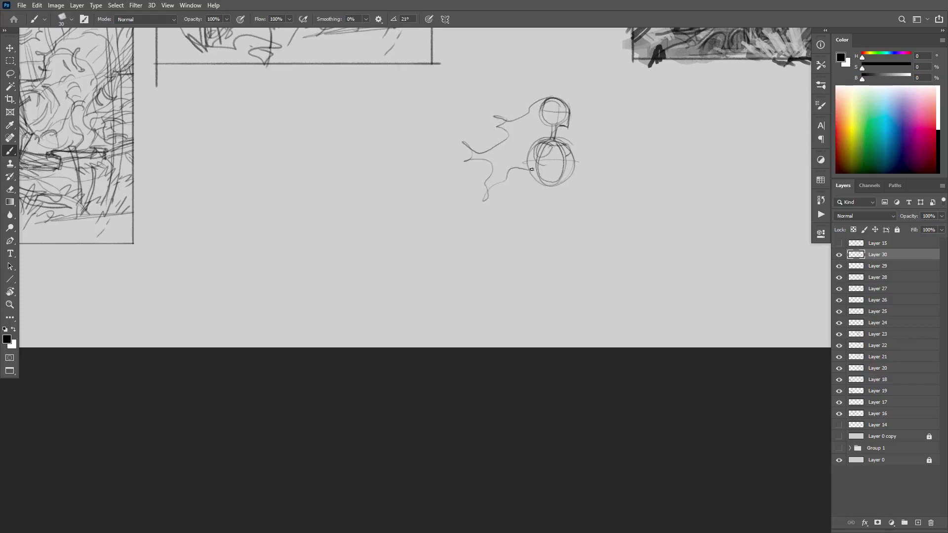
{"action": "mouse_move", "coordinate": [511, 136]}
{"action": "left_mouse_down"}
{"action": "mouse_move", "coordinate": [543, 125]}
{"action": "mouse_move", "coordinate": [494, 95]}
{"action": "mouse_move", "coordinate": [502, 112]}
{"action": "mouse_move", "coordinate": [532, 103]}
{"action": "mouse_move", "coordinate": [548, 112]}
{"action": "mouse_move", "coordinate": [542, 140]}
{"action": "mouse_move", "coordinate": [563, 185]}
{"action": "mouse_move", "coordinate": [533, 152]}
{"action": "mouse_move", "coordinate": [581, 150]}
{"action": "left_mouse_up"}
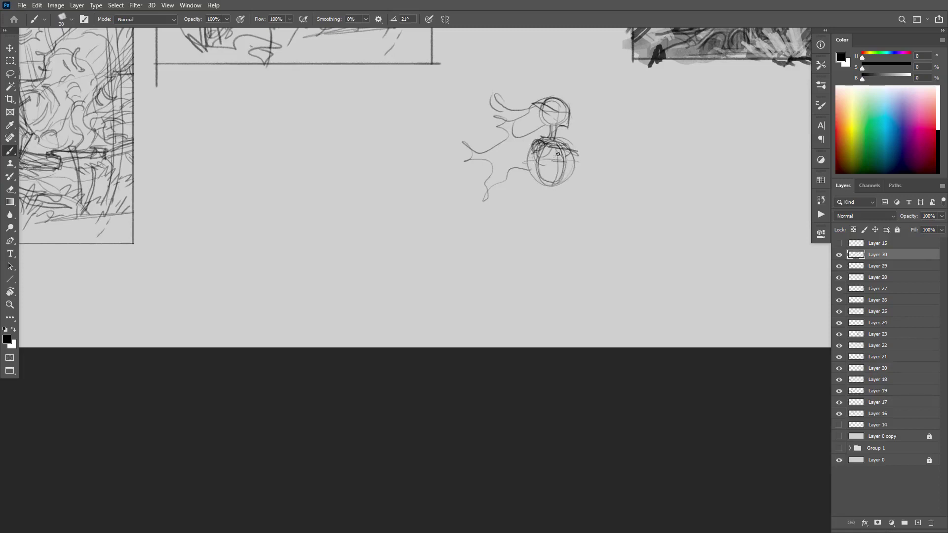
{"action": "mouse_move", "coordinate": [542, 148]}
{"action": "left_mouse_down"}
{"action": "mouse_move", "coordinate": [571, 145]}
{"action": "mouse_move", "coordinate": [527, 150]}
{"action": "left_mouse_up"}
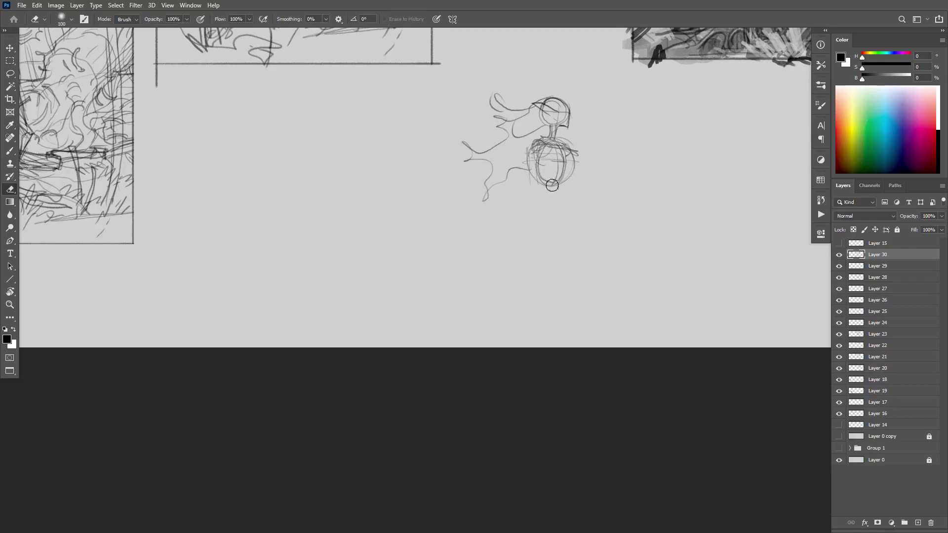
Step: Redraw the ribcage oval and block in the waist, the pelvis circle and the start of the legs
{"action": "mouse_move", "coordinate": [560, 180]}
{"action": "left_mouse_down"}
{"action": "mouse_move", "coordinate": [539, 145]}
{"action": "mouse_move", "coordinate": [528, 146]}
{"action": "mouse_move", "coordinate": [553, 196]}
{"action": "left_mouse_up"}
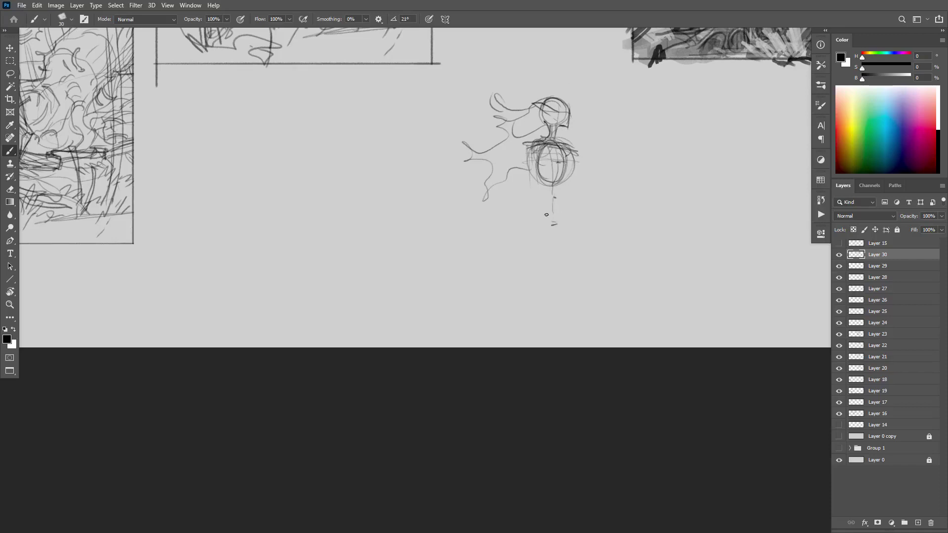
{"action": "left_click_drag", "start_coordinate": [542, 171], "coordinate": [537, 200]}
{"action": "left_click_drag", "start_coordinate": [565, 162], "coordinate": [548, 230]}
{"action": "mouse_move", "coordinate": [564, 198]}
{"action": "left_mouse_down"}
{"action": "mouse_move", "coordinate": [570, 223]}
{"action": "mouse_move", "coordinate": [555, 237]}
{"action": "mouse_move", "coordinate": [546, 221]}
{"action": "mouse_move", "coordinate": [538, 238]}
{"action": "mouse_move", "coordinate": [582, 277]}
{"action": "mouse_move", "coordinate": [584, 297]}
{"action": "left_mouse_up"}
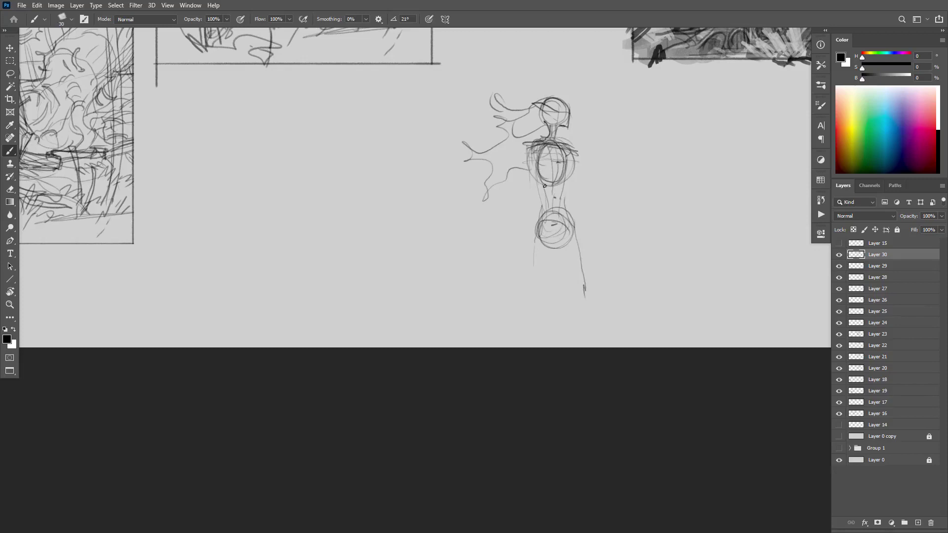
Step: Sketch both arms hanging down from the shoulders, marking the elbows and reinforcing the shoulder and hip lines
{"action": "left_click_drag", "start_coordinate": [531, 147], "coordinate": [524, 210]}
{"action": "left_click_drag", "start_coordinate": [526, 145], "coordinate": [579, 157]}
{"action": "mouse_move", "coordinate": [576, 210]}
{"action": "left_mouse_down"}
{"action": "mouse_move", "coordinate": [539, 224]}
{"action": "mouse_move", "coordinate": [575, 213]}
{"action": "left_mouse_up"}
{"action": "left_click_drag", "start_coordinate": [575, 163], "coordinate": [574, 214]}
{"action": "left_click_drag", "start_coordinate": [530, 145], "coordinate": [514, 257]}
{"action": "left_click_drag", "start_coordinate": [528, 193], "coordinate": [518, 252]}
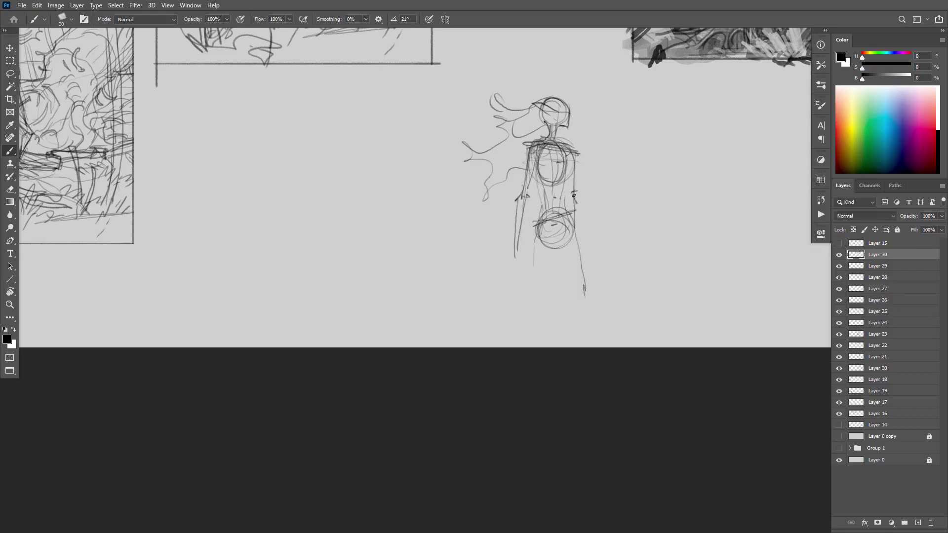
{"action": "left_click_drag", "start_coordinate": [574, 196], "coordinate": [583, 257]}
Step: Draw a large weapon with a scalloped, pointed blade held across the figure's legs, adding oval details inside it
{"action": "mouse_move", "coordinate": [477, 245]}
{"action": "left_mouse_down"}
{"action": "mouse_move", "coordinate": [623, 257]}
{"action": "mouse_move", "coordinate": [625, 300]}
{"action": "mouse_move", "coordinate": [561, 284]}
{"action": "mouse_move", "coordinate": [548, 294]}
{"action": "mouse_move", "coordinate": [532, 265]}
{"action": "mouse_move", "coordinate": [474, 251]}
{"action": "mouse_move", "coordinate": [518, 264]}
{"action": "mouse_move", "coordinate": [522, 245]}
{"action": "left_mouse_up"}
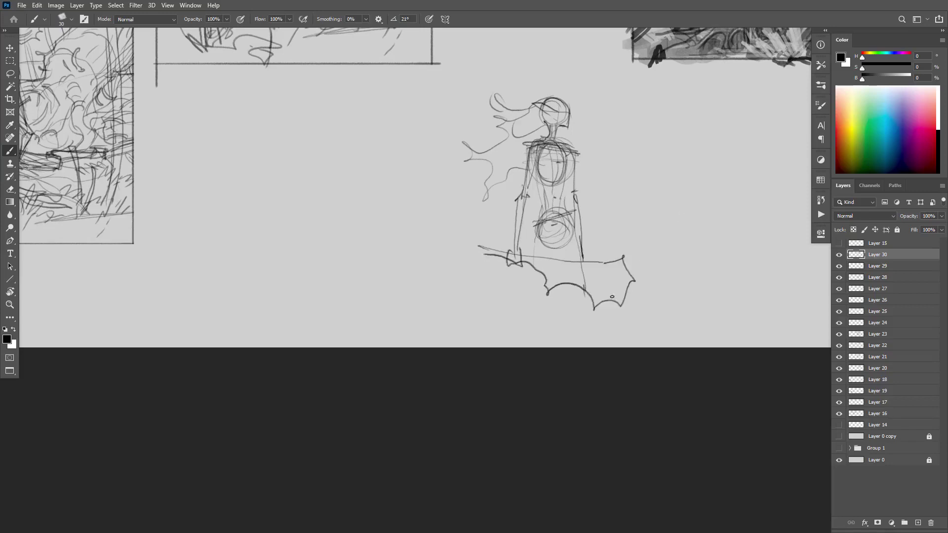
{"action": "left_click_drag", "start_coordinate": [612, 296], "coordinate": [596, 303]}
{"action": "left_click_drag", "start_coordinate": [577, 270], "coordinate": [575, 286]}
{"action": "left_click_drag", "start_coordinate": [540, 252], "coordinate": [538, 262]}
Step: Add more flowing locks of hair on both sides of the figure and strengthen the torso and arm contours
{"action": "mouse_move", "coordinate": [539, 130]}
{"action": "left_mouse_down"}
{"action": "mouse_move", "coordinate": [502, 150]}
{"action": "mouse_move", "coordinate": [503, 123]}
{"action": "mouse_move", "coordinate": [488, 152]}
{"action": "mouse_move", "coordinate": [511, 168]}
{"action": "mouse_move", "coordinate": [514, 198]}
{"action": "left_mouse_up"}
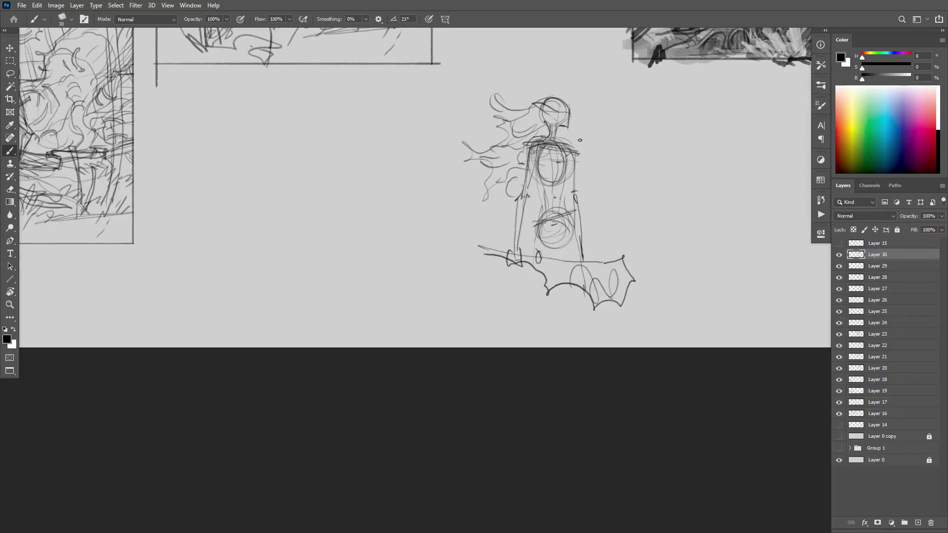
{"action": "mouse_move", "coordinate": [577, 149]}
{"action": "left_mouse_down"}
{"action": "mouse_move", "coordinate": [604, 166]}
{"action": "mouse_move", "coordinate": [576, 184]}
{"action": "left_mouse_up"}
{"action": "left_click_drag", "start_coordinate": [518, 190], "coordinate": [491, 200]}
{"action": "left_click_drag", "start_coordinate": [488, 190], "coordinate": [475, 187]}
{"action": "left_click_drag", "start_coordinate": [538, 167], "coordinate": [543, 219]}
{"action": "mouse_move", "coordinate": [566, 155]}
{"action": "left_mouse_down"}
{"action": "mouse_move", "coordinate": [566, 235]}
{"action": "mouse_move", "coordinate": [532, 176]}
{"action": "mouse_move", "coordinate": [517, 247]}
{"action": "left_mouse_up"}
{"action": "left_click_drag", "start_coordinate": [526, 190], "coordinate": [518, 228]}
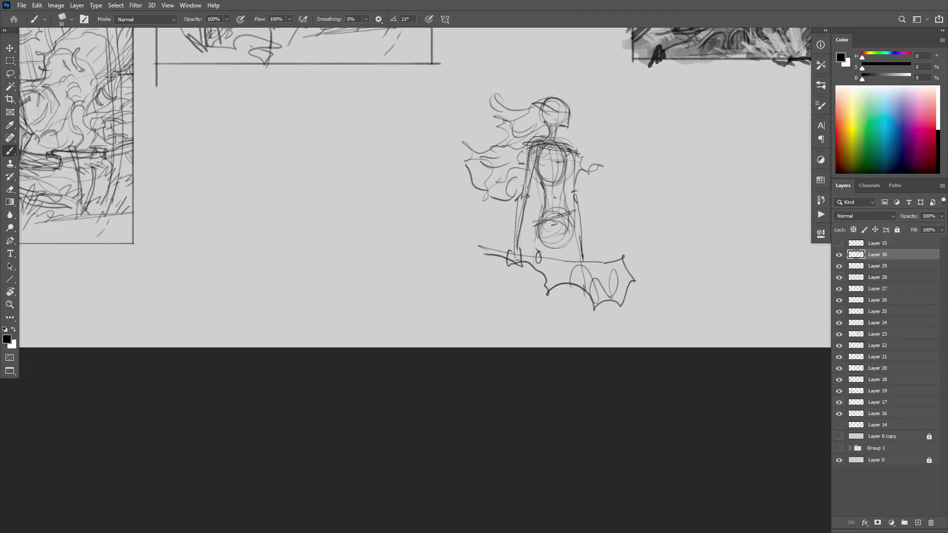
Step: Sketch both legs below the weapon, marking the knees and starting the lower legs
{"action": "mouse_move", "coordinate": [572, 151]}
{"action": "left_mouse_down"}
{"action": "mouse_move", "coordinate": [580, 254]}
{"action": "mouse_move", "coordinate": [533, 277]}
{"action": "mouse_move", "coordinate": [525, 333]}
{"action": "left_mouse_up"}
{"action": "left_click_drag", "start_coordinate": [536, 244], "coordinate": [526, 341]}
{"action": "left_click_drag", "start_coordinate": [584, 269], "coordinate": [592, 339]}
{"action": "left_click_drag", "start_coordinate": [579, 242], "coordinate": [590, 330]}
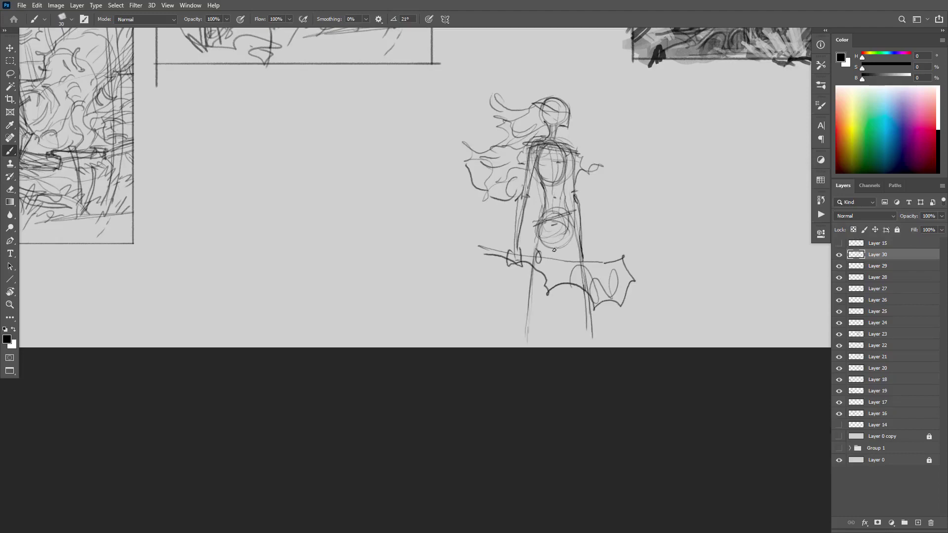
{"action": "mouse_move", "coordinate": [555, 232]}
{"action": "left_mouse_down"}
{"action": "mouse_move", "coordinate": [530, 316]}
{"action": "mouse_move", "coordinate": [581, 299]}
{"action": "mouse_move", "coordinate": [581, 316]}
{"action": "mouse_move", "coordinate": [579, 307]}
{"action": "mouse_move", "coordinate": [528, 335]}
{"action": "mouse_move", "coordinate": [524, 347]}
{"action": "mouse_move", "coordinate": [538, 347]}
{"action": "left_mouse_up"}
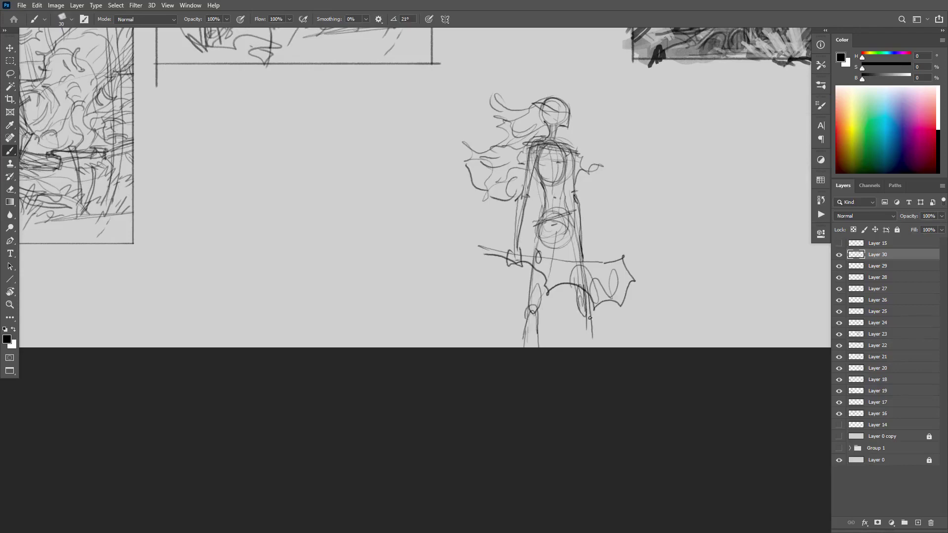
{"action": "left_click_drag", "start_coordinate": [588, 310], "coordinate": [582, 341]}
Step: Strengthen the inner thigh, waist and hip contours and add construction lines over the ribcage
{"action": "left_click_drag", "start_coordinate": [557, 231], "coordinate": [530, 305]}
{"action": "left_click_drag", "start_coordinate": [532, 279], "coordinate": [535, 244]}
{"action": "left_click_drag", "start_coordinate": [548, 202], "coordinate": [532, 252]}
{"action": "left_click_drag", "start_coordinate": [566, 191], "coordinate": [586, 256]}
{"action": "mouse_move", "coordinate": [566, 212]}
{"action": "left_mouse_down"}
{"action": "mouse_move", "coordinate": [567, 168]}
{"action": "mouse_move", "coordinate": [535, 160]}
{"action": "mouse_move", "coordinate": [567, 183]}
{"action": "left_mouse_up"}
{"action": "mouse_move", "coordinate": [563, 147]}
{"action": "left_mouse_down"}
{"action": "mouse_move", "coordinate": [570, 173]}
{"action": "mouse_move", "coordinate": [574, 162]}
{"action": "mouse_move", "coordinate": [561, 164]}
{"action": "left_mouse_up"}
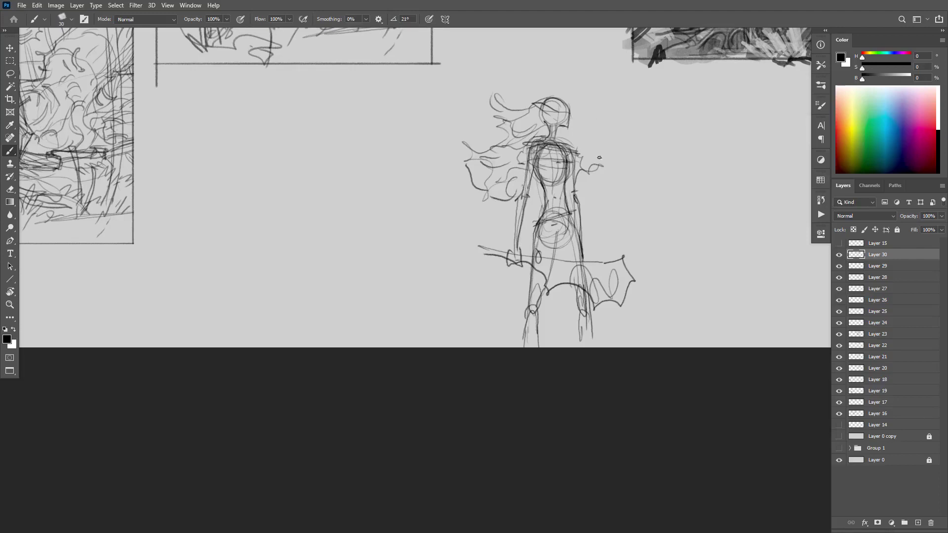
Step: Thicken the end of the weapon's handle and draw a thin diagonal shaft passing behind the figure's hips
{"action": "left_click_drag", "start_coordinate": [601, 264], "coordinate": [476, 253]}
{"action": "mouse_move", "coordinate": [573, 220]}
{"action": "left_mouse_down"}
{"action": "mouse_move", "coordinate": [603, 219]}
{"action": "mouse_move", "coordinate": [487, 254]}
{"action": "left_mouse_up"}
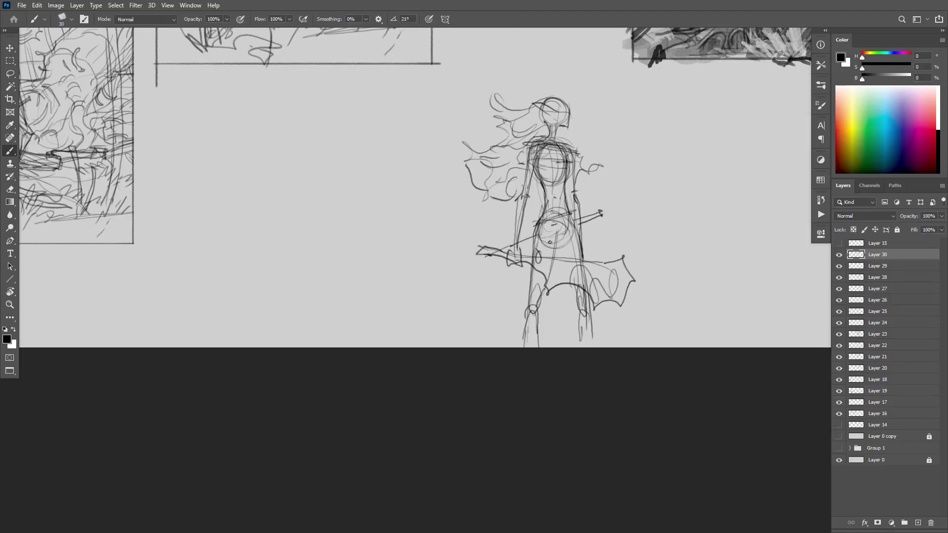
{"action": "key", "text": "ctrl+z"}
{"action": "key", "text": "ctrl+z"}
{"action": "key", "text": "ctrl+z"}
{"action": "left_click_drag", "start_coordinate": [601, 212], "coordinate": [577, 227]}
{"action": "left_click_drag", "start_coordinate": [519, 271], "coordinate": [491, 287]}
{"action": "left_click_drag", "start_coordinate": [586, 227], "coordinate": [600, 217]}
Step: Sketch a large curved form with a rounded snout extending outward from the weapon's handle
{"action": "mouse_move", "coordinate": [415, 256]}
{"action": "left_mouse_down"}
{"action": "mouse_move", "coordinate": [499, 310]}
{"action": "mouse_move", "coordinate": [496, 338]}
{"action": "left_mouse_up"}
{"action": "mouse_move", "coordinate": [494, 278]}
{"action": "left_mouse_down"}
{"action": "mouse_move", "coordinate": [499, 334]}
{"action": "mouse_move", "coordinate": [442, 240]}
{"action": "mouse_move", "coordinate": [468, 250]}
{"action": "mouse_move", "coordinate": [482, 292]}
{"action": "left_mouse_up"}
{"action": "left_click_drag", "start_coordinate": [463, 239], "coordinate": [506, 259]}
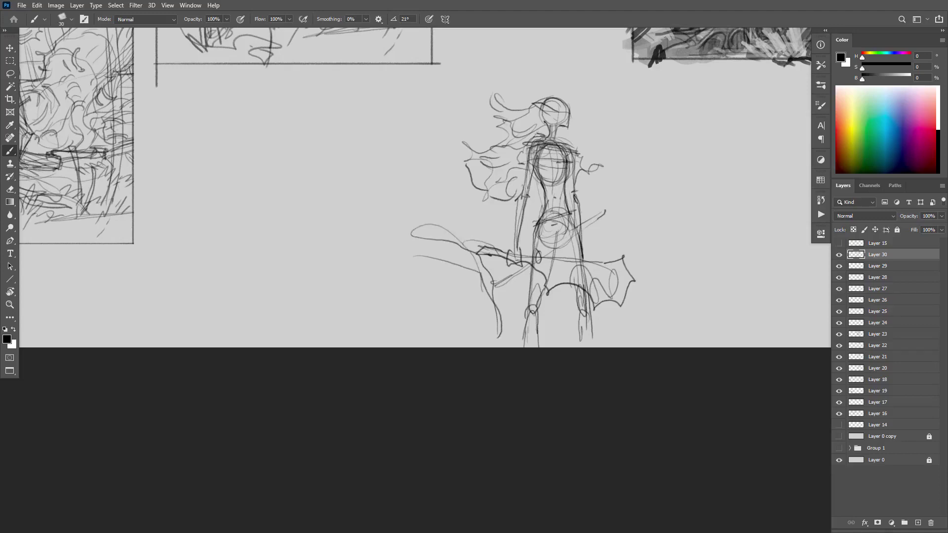
Step: Draw a collar with an upturned tip across the shoulders and add jaw-like contours to the form beside the weapon's handle
{"action": "left_click_drag", "start_coordinate": [563, 142], "coordinate": [592, 129]}
{"action": "left_click_drag", "start_coordinate": [525, 137], "coordinate": [524, 149]}
{"action": "left_click_drag", "start_coordinate": [570, 102], "coordinate": [556, 90]}
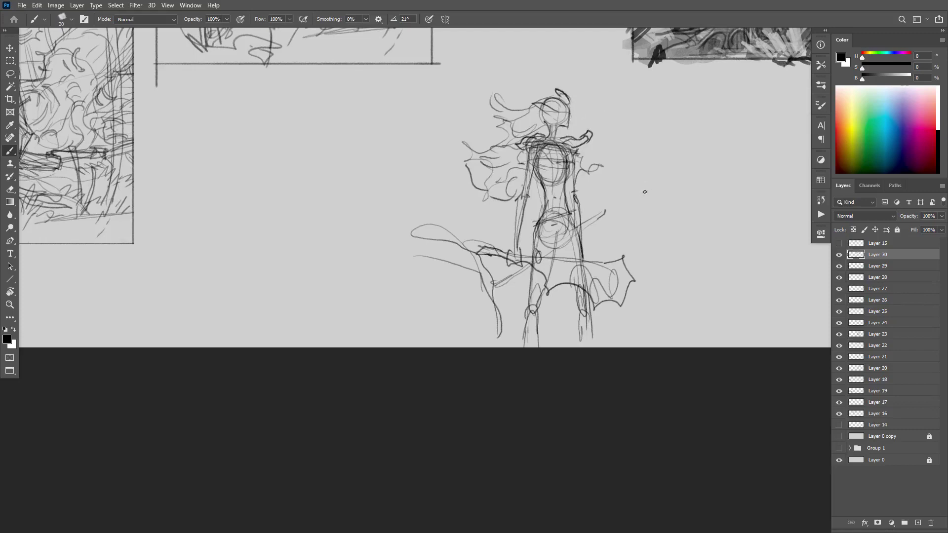
{"action": "key", "text": "ctrl+z"}
{"action": "mouse_move", "coordinate": [527, 141]}
{"action": "left_mouse_down"}
{"action": "mouse_move", "coordinate": [523, 154]}
{"action": "mouse_move", "coordinate": [558, 153]}
{"action": "left_mouse_up"}
{"action": "mouse_move", "coordinate": [464, 245]}
{"action": "left_mouse_down"}
{"action": "mouse_move", "coordinate": [414, 232]}
{"action": "mouse_move", "coordinate": [447, 213]}
{"action": "mouse_move", "coordinate": [454, 223]}
{"action": "mouse_move", "coordinate": [417, 229]}
{"action": "mouse_move", "coordinate": [457, 203]}
{"action": "mouse_move", "coordinate": [460, 218]}
{"action": "mouse_move", "coordinate": [412, 236]}
{"action": "mouse_move", "coordinate": [461, 244]}
{"action": "mouse_move", "coordinate": [517, 325]}
{"action": "left_mouse_up"}
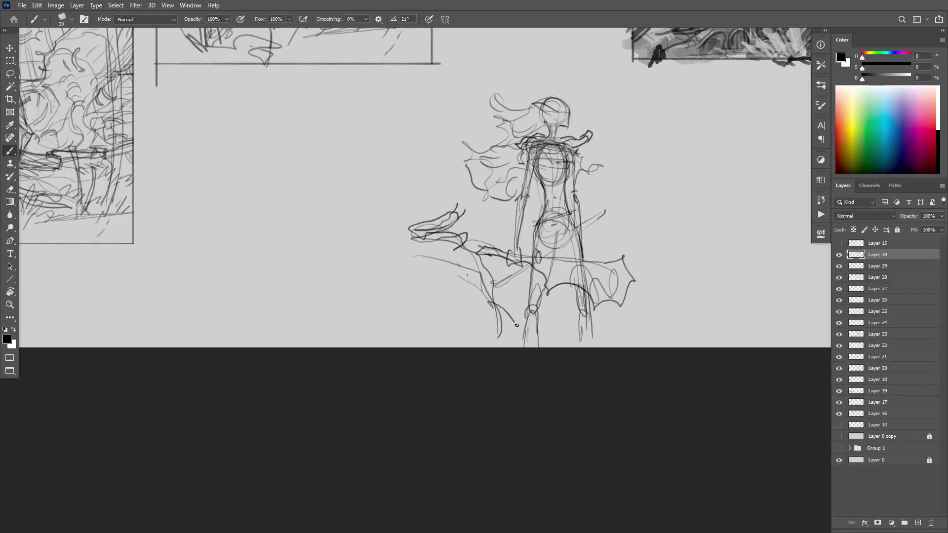
Step: Reinforce the arms and collar, hatch the area beside the upper arm and add a ragged cloth around the hips
{"action": "mouse_move", "coordinate": [546, 218]}
{"action": "left_mouse_down"}
{"action": "mouse_move", "coordinate": [534, 229]}
{"action": "mouse_move", "coordinate": [575, 220]}
{"action": "mouse_move", "coordinate": [561, 225]}
{"action": "left_mouse_up"}
{"action": "left_click_drag", "start_coordinate": [527, 154], "coordinate": [518, 189]}
{"action": "mouse_move", "coordinate": [528, 146]}
{"action": "left_mouse_down"}
{"action": "mouse_move", "coordinate": [511, 151]}
{"action": "mouse_move", "coordinate": [501, 179]}
{"action": "mouse_move", "coordinate": [514, 179]}
{"action": "mouse_move", "coordinate": [517, 239]}
{"action": "left_mouse_up"}
{"action": "left_click_drag", "start_coordinate": [523, 206], "coordinate": [514, 246]}
{"action": "mouse_move", "coordinate": [580, 202]}
{"action": "left_mouse_down"}
{"action": "mouse_move", "coordinate": [581, 237]}
{"action": "mouse_move", "coordinate": [580, 200]}
{"action": "left_mouse_up"}
{"action": "mouse_move", "coordinate": [516, 220]}
{"action": "left_mouse_down"}
{"action": "mouse_move", "coordinate": [509, 200]}
{"action": "mouse_move", "coordinate": [541, 193]}
{"action": "left_mouse_up"}
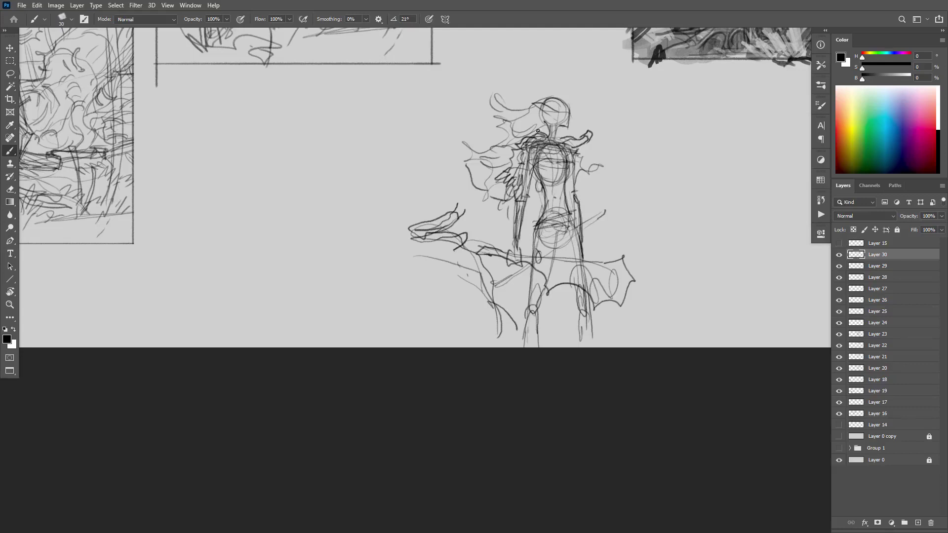
{"action": "mouse_move", "coordinate": [549, 142]}
{"action": "left_mouse_down"}
{"action": "mouse_move", "coordinate": [529, 132]}
{"action": "mouse_move", "coordinate": [515, 143]}
{"action": "left_mouse_up"}
{"action": "mouse_move", "coordinate": [562, 234]}
{"action": "left_mouse_down"}
{"action": "mouse_move", "coordinate": [531, 247]}
{"action": "mouse_move", "coordinate": [572, 234]}
{"action": "mouse_move", "coordinate": [542, 262]}
{"action": "mouse_move", "coordinate": [575, 260]}
{"action": "left_mouse_up"}
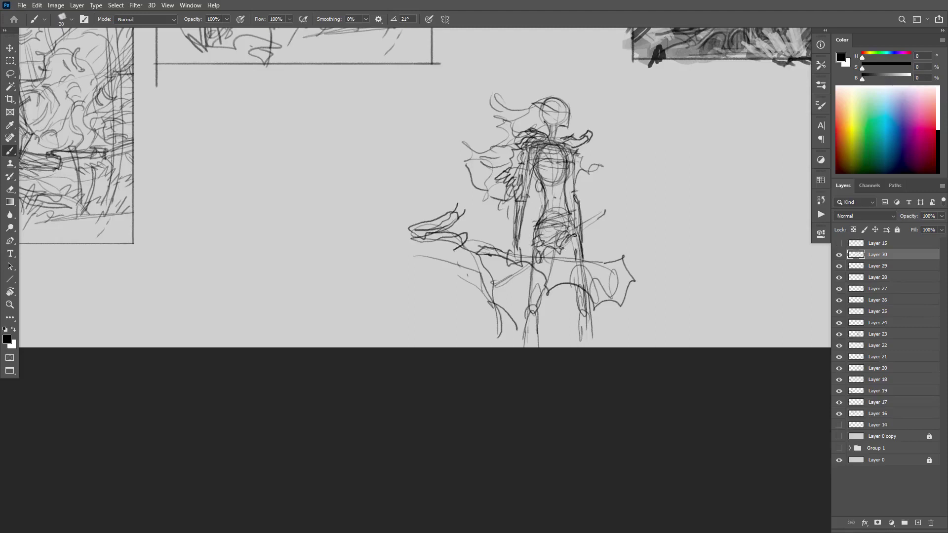
Step: Darken the hair close to the head and fade the loose windblown locks beside it
{"action": "left_click_drag", "start_coordinate": [517, 202], "coordinate": [505, 233]}
{"action": "left_click_drag", "start_coordinate": [552, 99], "coordinate": [508, 120]}
{"action": "mouse_move", "coordinate": [526, 110]}
{"action": "left_mouse_down"}
{"action": "mouse_move", "coordinate": [509, 122]}
{"action": "mouse_move", "coordinate": [516, 156]}
{"action": "mouse_move", "coordinate": [472, 219]}
{"action": "left_mouse_up"}
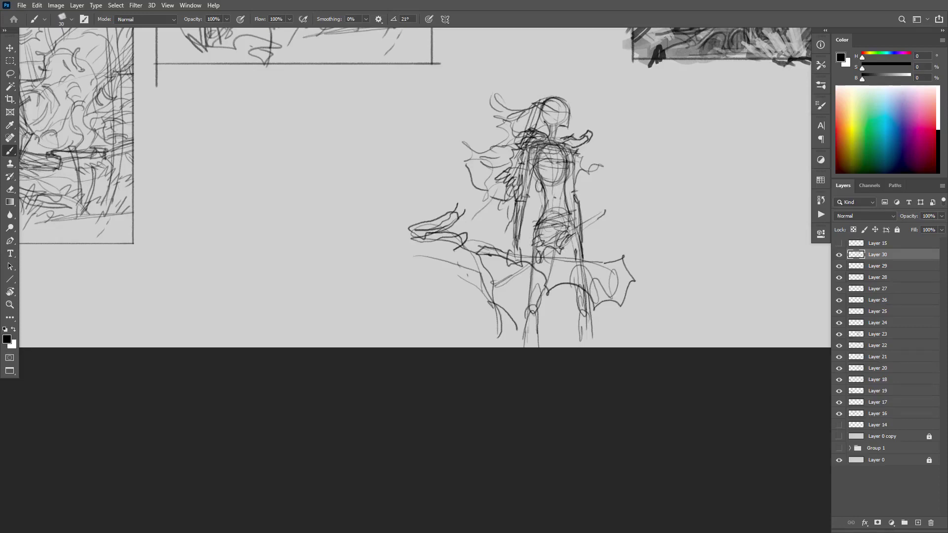
{"action": "mouse_move", "coordinate": [516, 103]}
{"action": "left_mouse_down"}
{"action": "mouse_move", "coordinate": [494, 163]}
{"action": "mouse_move", "coordinate": [499, 96]}
{"action": "mouse_move", "coordinate": [501, 147]}
{"action": "left_mouse_up"}
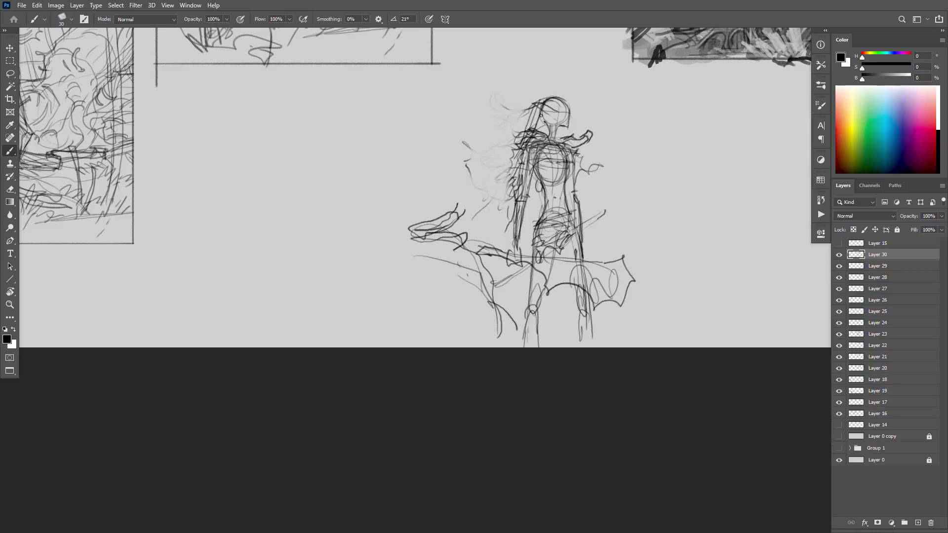
Step: Draw long straight strands of hair over the head and down the back, with a few pointed locks blowing sideways
{"action": "mouse_move", "coordinate": [541, 115]}
{"action": "left_mouse_down"}
{"action": "mouse_move", "coordinate": [543, 103]}
{"action": "mouse_move", "coordinate": [548, 139]}
{"action": "left_mouse_up"}
{"action": "mouse_move", "coordinate": [554, 106]}
{"action": "left_mouse_down"}
{"action": "mouse_move", "coordinate": [564, 138]}
{"action": "mouse_move", "coordinate": [562, 100]}
{"action": "mouse_move", "coordinate": [551, 101]}
{"action": "mouse_move", "coordinate": [540, 136]}
{"action": "left_mouse_up"}
{"action": "mouse_move", "coordinate": [553, 97]}
{"action": "left_mouse_down"}
{"action": "mouse_move", "coordinate": [546, 134]}
{"action": "mouse_move", "coordinate": [513, 155]}
{"action": "mouse_move", "coordinate": [470, 163]}
{"action": "left_mouse_up"}
{"action": "mouse_move", "coordinate": [551, 111]}
{"action": "left_mouse_down"}
{"action": "mouse_move", "coordinate": [550, 187]}
{"action": "mouse_move", "coordinate": [568, 205]}
{"action": "left_mouse_up"}
{"action": "mouse_move", "coordinate": [568, 136]}
{"action": "left_mouse_down"}
{"action": "mouse_move", "coordinate": [567, 204]}
{"action": "mouse_move", "coordinate": [552, 118]}
{"action": "left_mouse_up"}
{"action": "left_click_drag", "start_coordinate": [538, 165], "coordinate": [528, 220]}
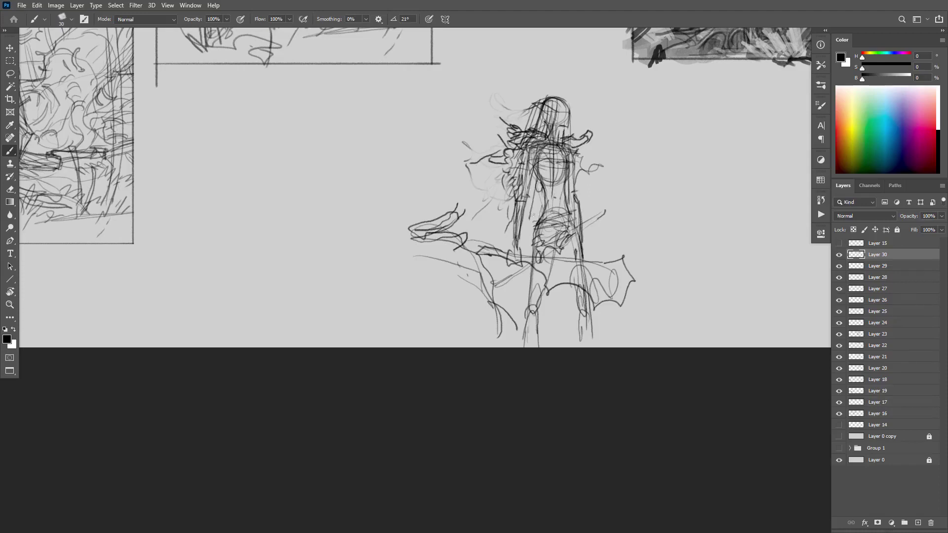
{"action": "left_click_drag", "start_coordinate": [541, 182], "coordinate": [530, 218]}
Step: Darken the jaw-like form and build up its lower body with curved, pointed strokes and a long sloping contour
{"action": "left_click_drag", "start_coordinate": [453, 215], "coordinate": [434, 231]}
{"action": "mouse_move", "coordinate": [450, 214]}
{"action": "left_mouse_down"}
{"action": "mouse_move", "coordinate": [412, 228]}
{"action": "mouse_move", "coordinate": [469, 230]}
{"action": "mouse_move", "coordinate": [467, 243]}
{"action": "mouse_move", "coordinate": [472, 236]}
{"action": "mouse_move", "coordinate": [454, 238]}
{"action": "mouse_move", "coordinate": [471, 232]}
{"action": "mouse_move", "coordinate": [470, 260]}
{"action": "mouse_move", "coordinate": [487, 283]}
{"action": "mouse_move", "coordinate": [483, 263]}
{"action": "mouse_move", "coordinate": [482, 293]}
{"action": "left_mouse_up"}
{"action": "mouse_move", "coordinate": [479, 290]}
{"action": "left_mouse_down"}
{"action": "mouse_move", "coordinate": [450, 306]}
{"action": "mouse_move", "coordinate": [453, 252]}
{"action": "left_mouse_up"}
{"action": "mouse_move", "coordinate": [456, 287]}
{"action": "left_mouse_down"}
{"action": "mouse_move", "coordinate": [427, 299]}
{"action": "mouse_move", "coordinate": [412, 281]}
{"action": "mouse_move", "coordinate": [395, 285]}
{"action": "left_mouse_up"}
{"action": "left_click_drag", "start_coordinate": [494, 305], "coordinate": [443, 317]}
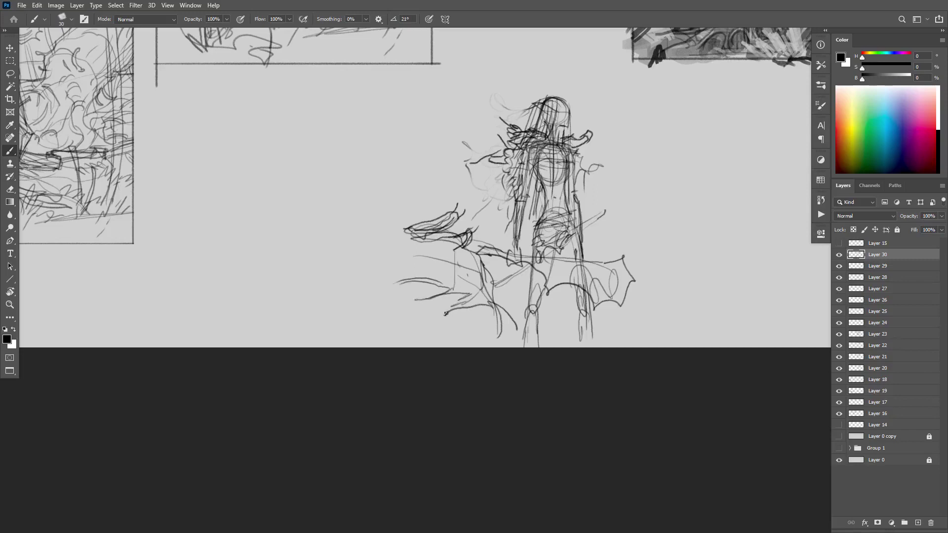
{"action": "mouse_move", "coordinate": [375, 292]}
{"action": "left_mouse_down"}
{"action": "mouse_move", "coordinate": [491, 333]}
{"action": "mouse_move", "coordinate": [544, 338]}
{"action": "left_mouse_up"}
{"action": "left_click_drag", "start_coordinate": [435, 99], "coordinate": [444, 340]}
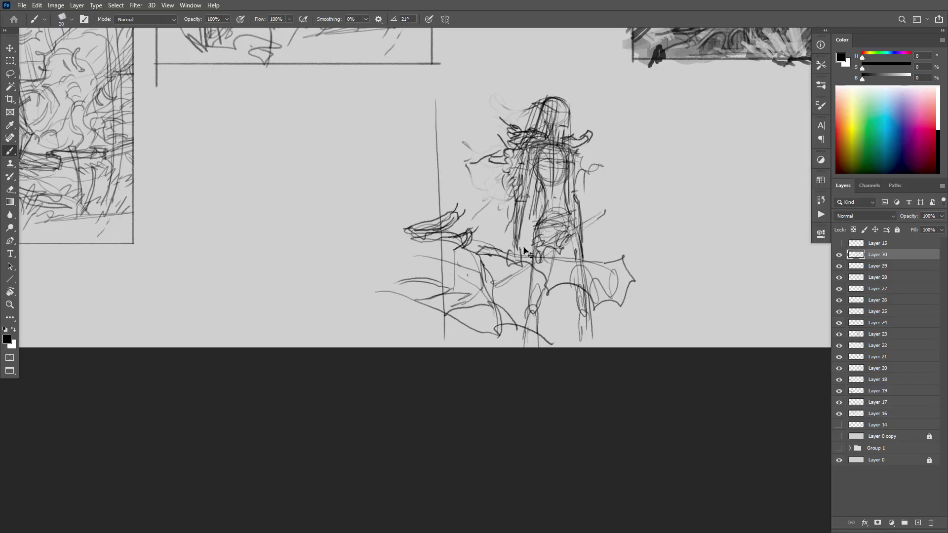
{"action": "key", "text": "ctrl+z"}
Step: Erase the overlong end of the weapon's handle and redraw a shorter grip with a straight shaft across the legs
{"action": "key", "text": "e"}
{"action": "mouse_move", "coordinate": [496, 245]}
{"action": "left_mouse_down"}
{"action": "mouse_move", "coordinate": [480, 257]}
{"action": "mouse_move", "coordinate": [504, 253]}
{"action": "left_mouse_up"}
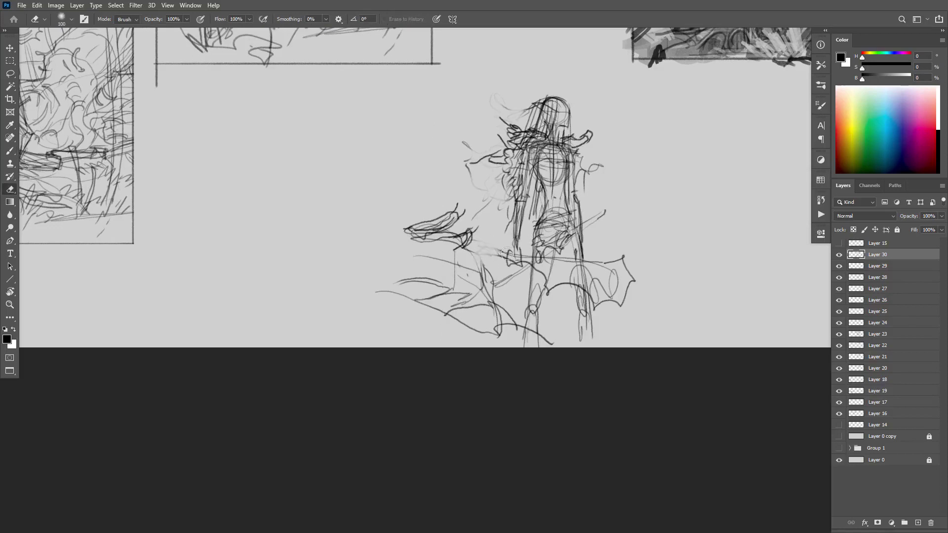
{"action": "key", "text": "b"}
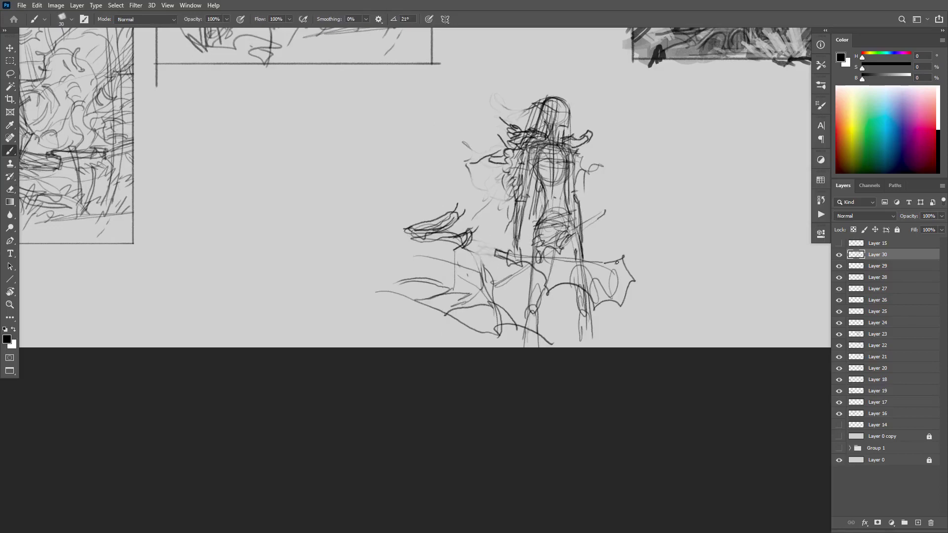
{"action": "mouse_move", "coordinate": [616, 262]}
{"action": "left_mouse_down"}
{"action": "mouse_move", "coordinate": [521, 256]}
{"action": "mouse_move", "coordinate": [516, 242]}
{"action": "mouse_move", "coordinate": [506, 265]}
{"action": "mouse_move", "coordinate": [523, 268]}
{"action": "mouse_move", "coordinate": [527, 241]}
{"action": "left_mouse_up"}
{"action": "left_click_drag", "start_coordinate": [580, 167], "coordinate": [583, 254]}
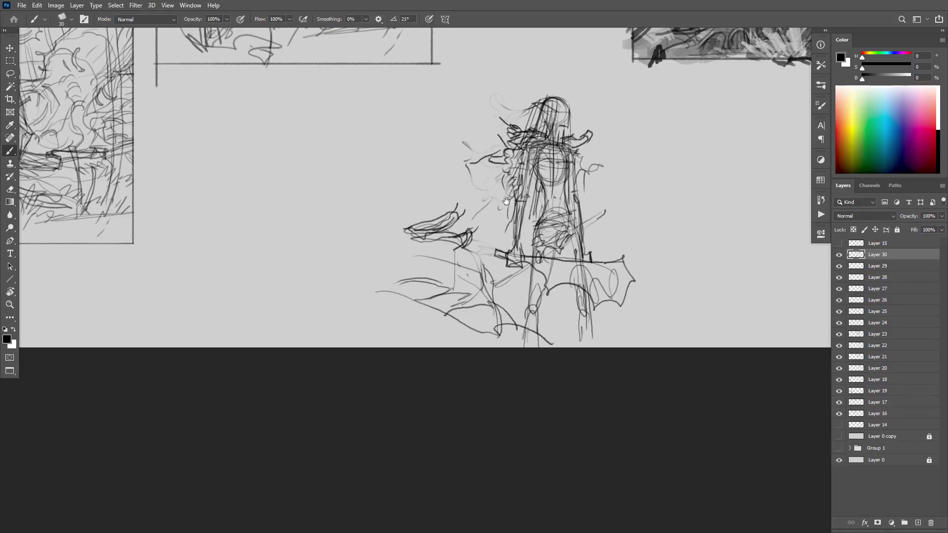
{"action": "left_click_drag", "start_coordinate": [444, 91], "coordinate": [444, 335]}
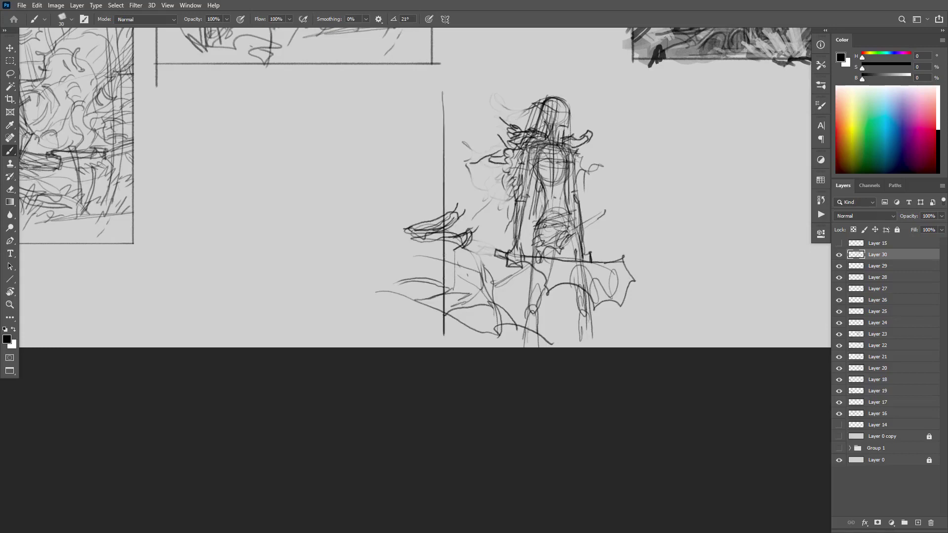
{"action": "key", "text": "ctrl+z"}
{"action": "mouse_move", "coordinate": [655, 309]}
{"action": "left_mouse_down"}
{"action": "mouse_move", "coordinate": [657, 70]}
{"action": "mouse_move", "coordinate": [656, 138]}
{"action": "mouse_move", "coordinate": [657, 121]}
{"action": "mouse_move", "coordinate": [425, 167]}
{"action": "mouse_move", "coordinate": [432, 130]}
{"action": "mouse_move", "coordinate": [445, 389]}
{"action": "mouse_move", "coordinate": [429, 402]}
{"action": "left_mouse_up"}
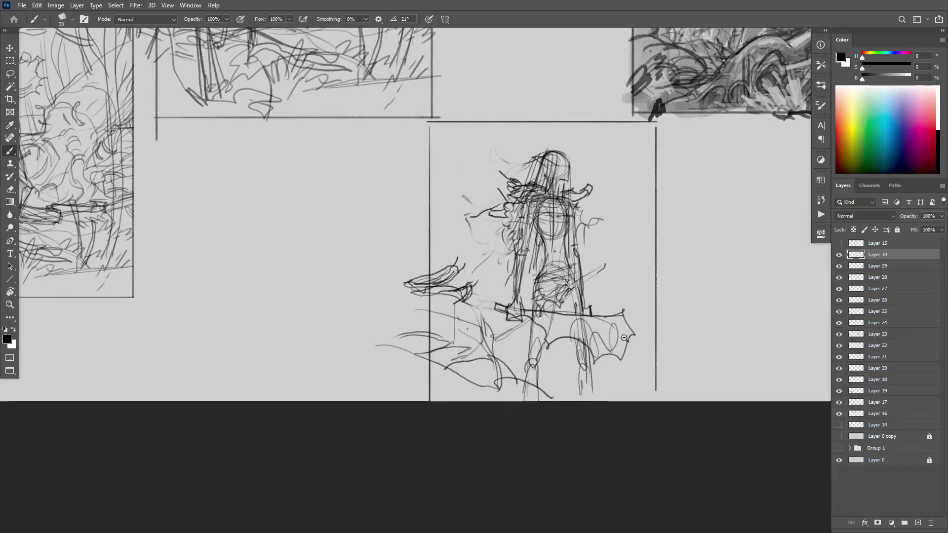
{"action": "scroll", "coordinate": [624, 340], "scroll_direction": "down", "scroll_amount": 5}
{"action": "left_click_drag", "start_coordinate": [597, 367], "coordinate": [519, 360]}
{"action": "key", "text": "ctrl+z"}
{"action": "key", "text": "ctrl+z"}
{"action": "key", "text": "ctrl+z"}
{"action": "key", "text": "ctrl+z"}
{"action": "key", "text": "ctrl+z"}
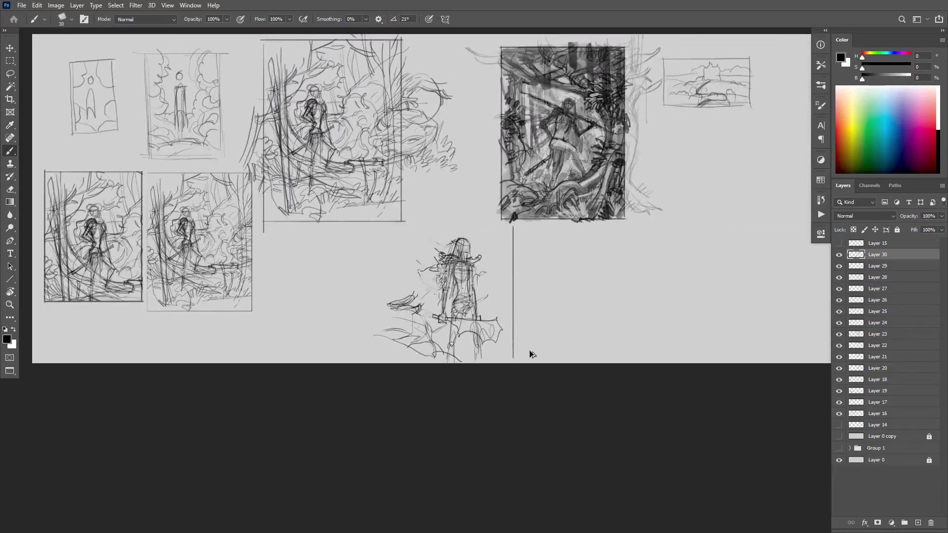
{"action": "key", "text": "v"}
{"action": "mouse_move", "coordinate": [465, 313]}
{"action": "left_mouse_down"}
{"action": "mouse_move", "coordinate": [592, 307]}
{"action": "mouse_move", "coordinate": [598, 290]}
{"action": "left_mouse_up"}
{"action": "key", "text": "ctrl+z"}
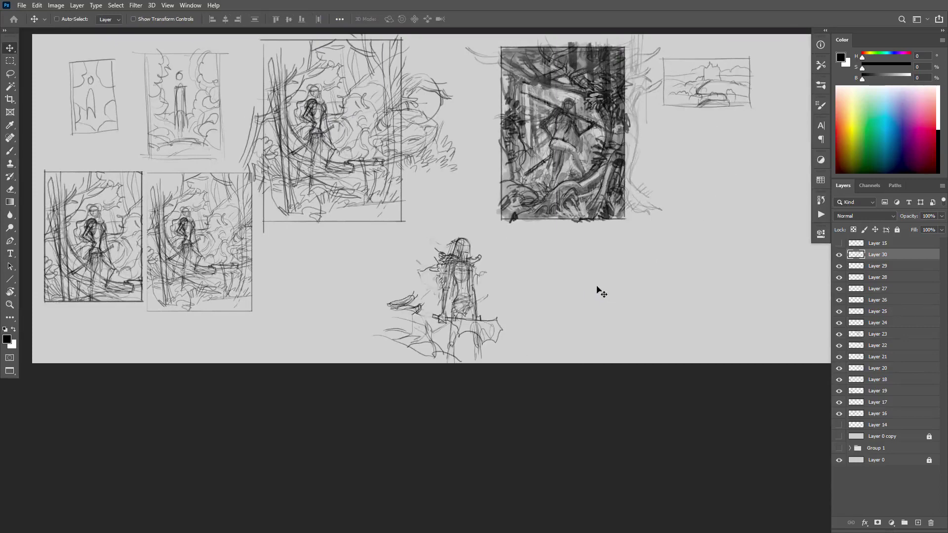
Step: Lasso the figure sketch and move it to the empty canvas area below the castle landscape thumbnail
{"action": "key", "text": "l"}
{"action": "mouse_move", "coordinate": [557, 320]}
{"action": "left_mouse_down"}
{"action": "mouse_move", "coordinate": [512, 241]}
{"action": "mouse_move", "coordinate": [409, 399]}
{"action": "mouse_move", "coordinate": [557, 324]}
{"action": "left_mouse_up"}
{"action": "left_click_drag", "start_coordinate": [484, 323], "coordinate": [772, 283]}
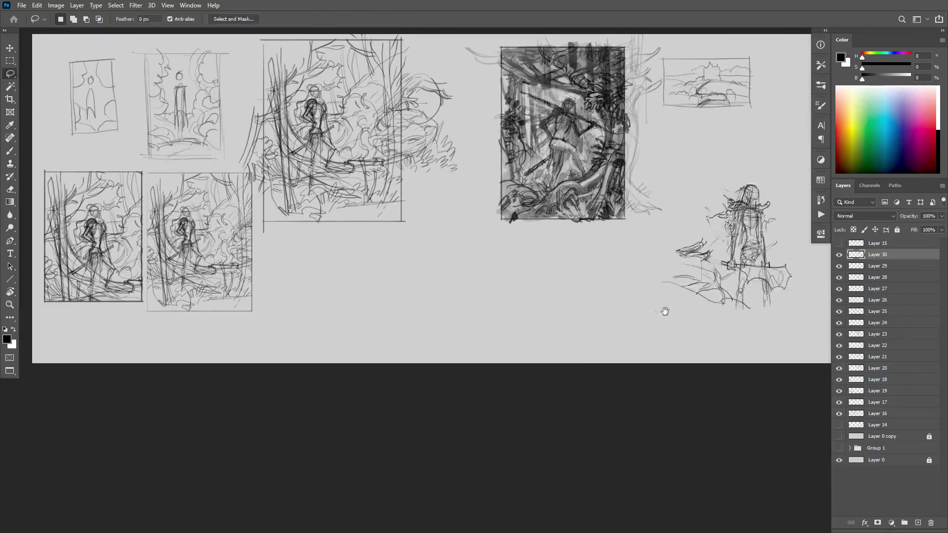
{"action": "scroll", "coordinate": [665, 313], "scroll_direction": "up", "scroll_amount": 3}
{"action": "mouse_move", "coordinate": [507, 304]}
{"action": "left_mouse_down"}
{"action": "mouse_move", "coordinate": [537, 196]}
{"action": "mouse_move", "coordinate": [518, 241]}
{"action": "mouse_move", "coordinate": [518, 320]}
{"action": "left_mouse_up"}
{"action": "scroll", "coordinate": [518, 242], "scroll_direction": "up", "scroll_amount": 3}
{"action": "key", "text": "ctrl+d"}
{"action": "key", "text": "b"}
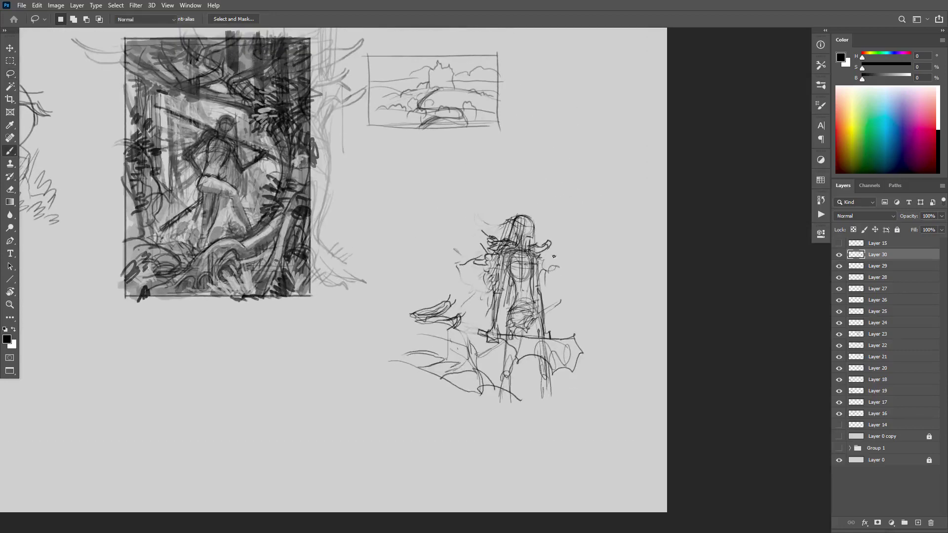
{"action": "left_click_drag", "start_coordinate": [440, 395], "coordinate": [440, 174]}
{"action": "key", "text": "ctrl+z"}
{"action": "left_click_drag", "start_coordinate": [432, 387], "coordinate": [432, 292]}
{"action": "mouse_move", "coordinate": [426, 255]}
{"action": "left_mouse_down"}
{"action": "mouse_move", "coordinate": [432, 178]}
{"action": "mouse_move", "coordinate": [615, 186]}
{"action": "mouse_move", "coordinate": [596, 320]}
{"action": "mouse_move", "coordinate": [596, 421]}
{"action": "left_mouse_up"}
{"action": "key", "text": "ctrl+z"}
{"action": "left_click_drag", "start_coordinate": [605, 190], "coordinate": [605, 241]}
{"action": "left_click_drag", "start_coordinate": [607, 275], "coordinate": [614, 418]}
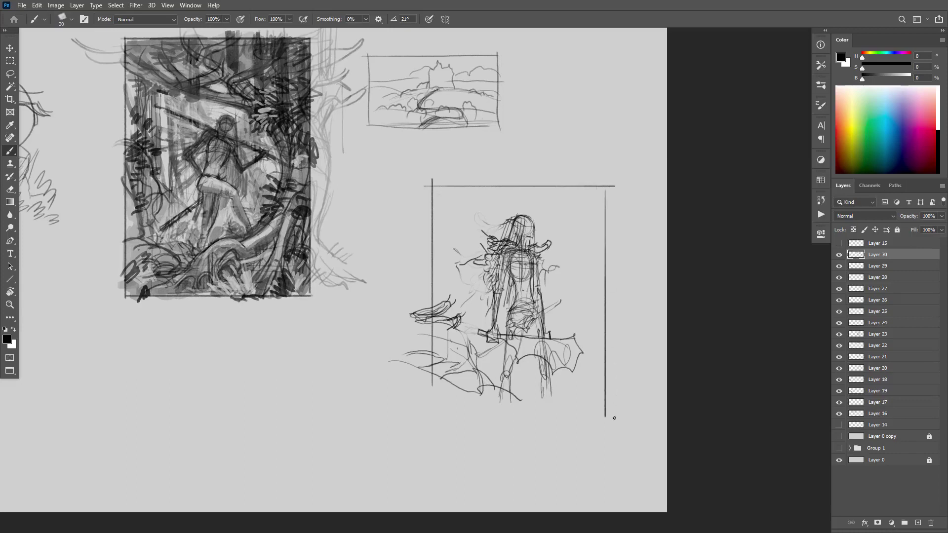
{"action": "key", "text": "ctrl+z"}
{"action": "key", "text": "ctrl+z"}
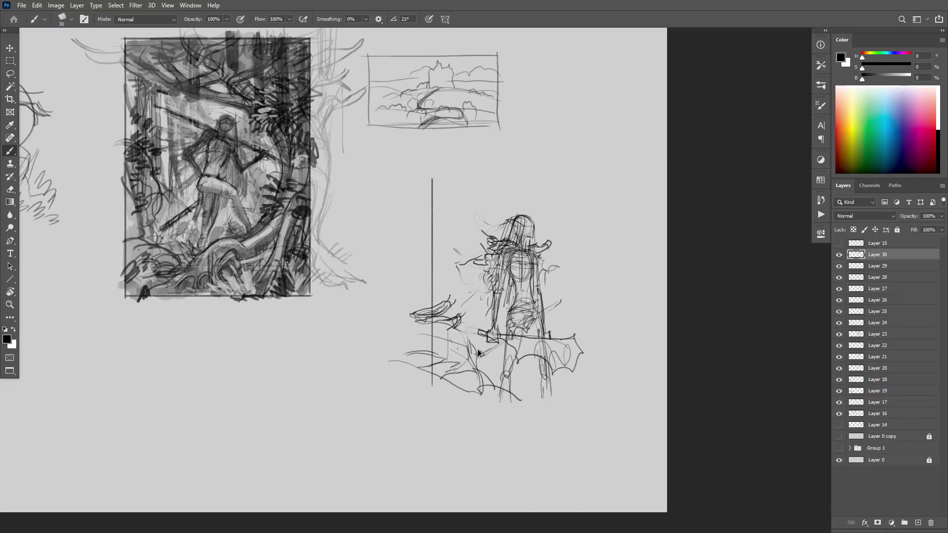
{"action": "key", "text": "e"}
{"action": "key", "text": "ctrl+z"}
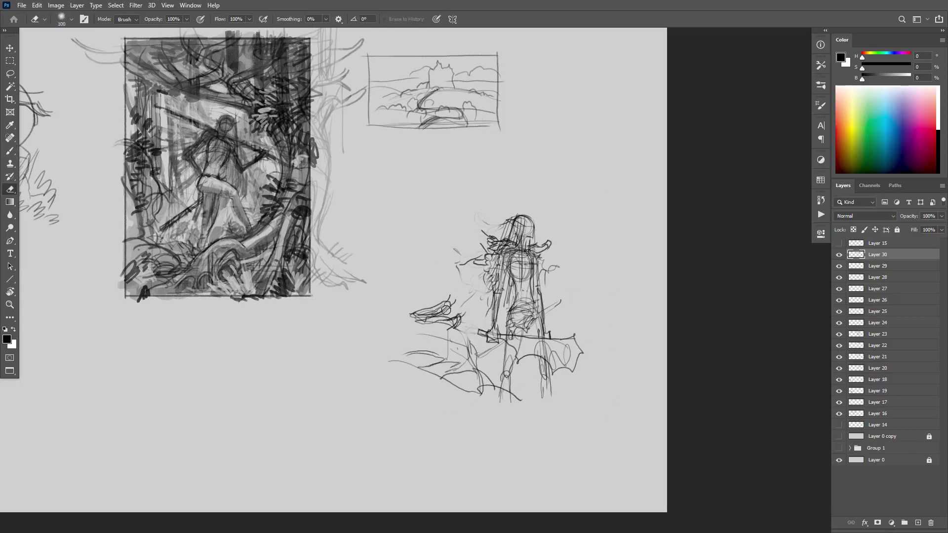
Step: Draw a tall rectangular frame around the figure, cropping part of the form beside it
{"action": "key", "text": "b"}
{"action": "left_click_drag", "start_coordinate": [449, 194], "coordinate": [448, 415]}
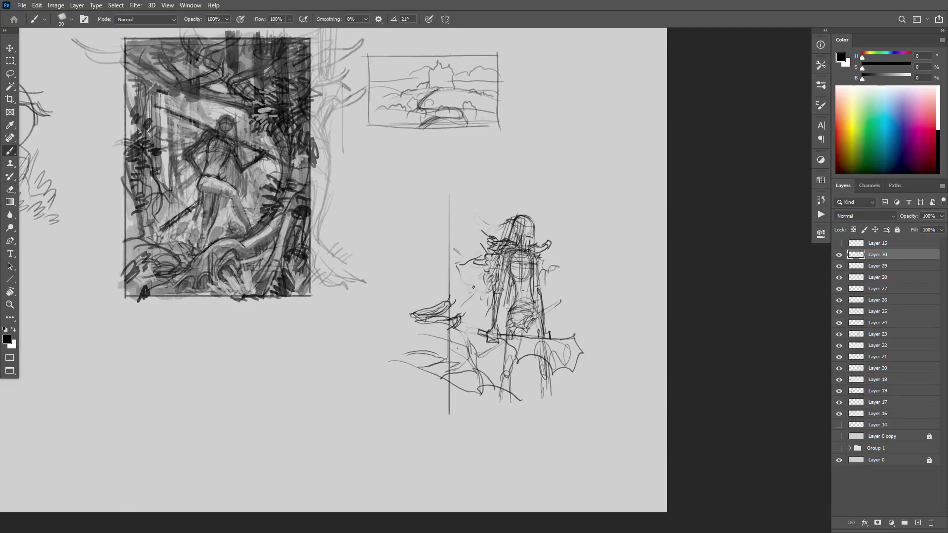
{"action": "mouse_move", "coordinate": [444, 194]}
{"action": "left_mouse_down"}
{"action": "mouse_move", "coordinate": [593, 194]}
{"action": "mouse_move", "coordinate": [624, 453]}
{"action": "left_mouse_up"}
{"action": "left_click_drag", "start_coordinate": [452, 446], "coordinate": [607, 446]}
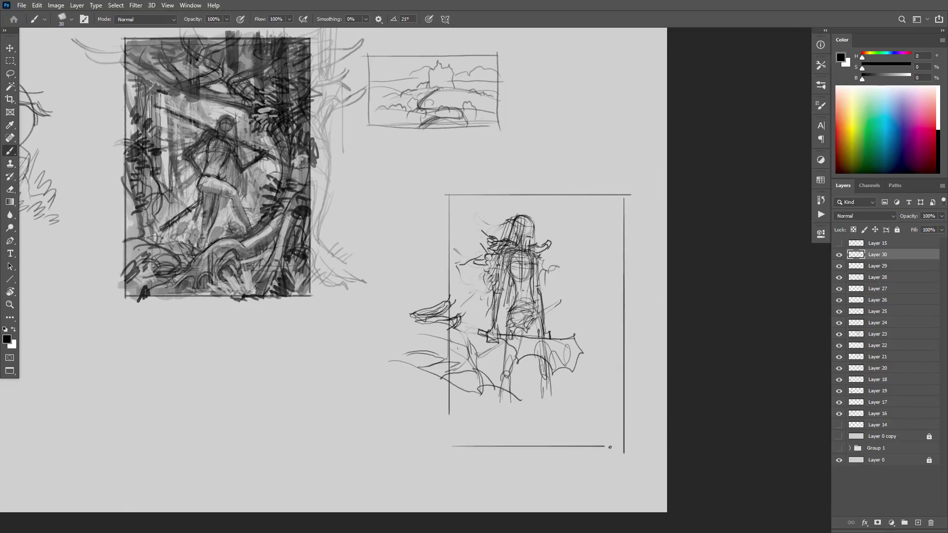
{"action": "left_click_drag", "start_coordinate": [452, 446], "coordinate": [449, 411]}
Step: Redraw the frame's bottom edge closer to the feet and its top edge higher above the head, extending the sides
{"action": "scroll", "coordinate": [590, 359], "scroll_direction": "up", "scroll_amount": 1}
{"action": "left_click_drag", "start_coordinate": [538, 374], "coordinate": [535, 350]}
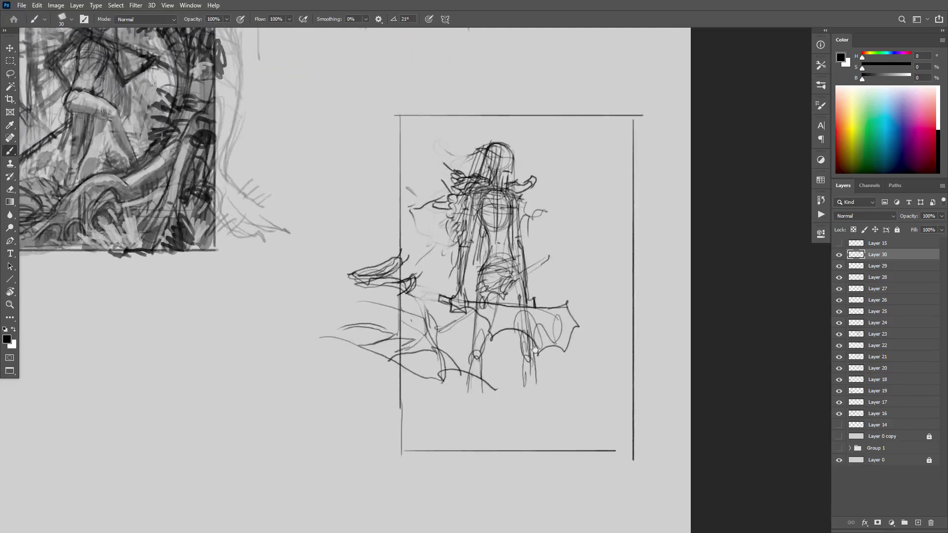
{"action": "key", "text": "ctrl+z"}
{"action": "key", "text": "ctrl+z"}
{"action": "left_click_drag", "start_coordinate": [404, 425], "coordinate": [636, 425]}
{"action": "mouse_move", "coordinate": [649, 112]}
{"action": "left_mouse_down"}
{"action": "mouse_move", "coordinate": [381, 116]}
{"action": "mouse_move", "coordinate": [402, 147]}
{"action": "left_mouse_up"}
{"action": "left_click_drag", "start_coordinate": [634, 93], "coordinate": [633, 143]}
{"action": "mouse_move", "coordinate": [406, 94]}
{"action": "left_mouse_down"}
{"action": "mouse_move", "coordinate": [627, 93]}
{"action": "mouse_move", "coordinate": [483, 88]}
{"action": "mouse_move", "coordinate": [404, 157]}
{"action": "left_mouse_up"}
Step: Sketch a rounded mound under the figure's feet with overlapping rock shapes in the frame's lower corner
{"action": "left_click_drag", "start_coordinate": [403, 425], "coordinate": [514, 428]}
{"action": "mouse_move", "coordinate": [425, 400]}
{"action": "left_mouse_down"}
{"action": "mouse_move", "coordinate": [492, 390]}
{"action": "mouse_move", "coordinate": [525, 425]}
{"action": "left_mouse_up"}
{"action": "left_click_drag", "start_coordinate": [481, 390], "coordinate": [536, 408]}
{"action": "mouse_move", "coordinate": [402, 390]}
{"action": "left_mouse_down"}
{"action": "mouse_move", "coordinate": [466, 373]}
{"action": "mouse_move", "coordinate": [567, 419]}
{"action": "left_mouse_up"}
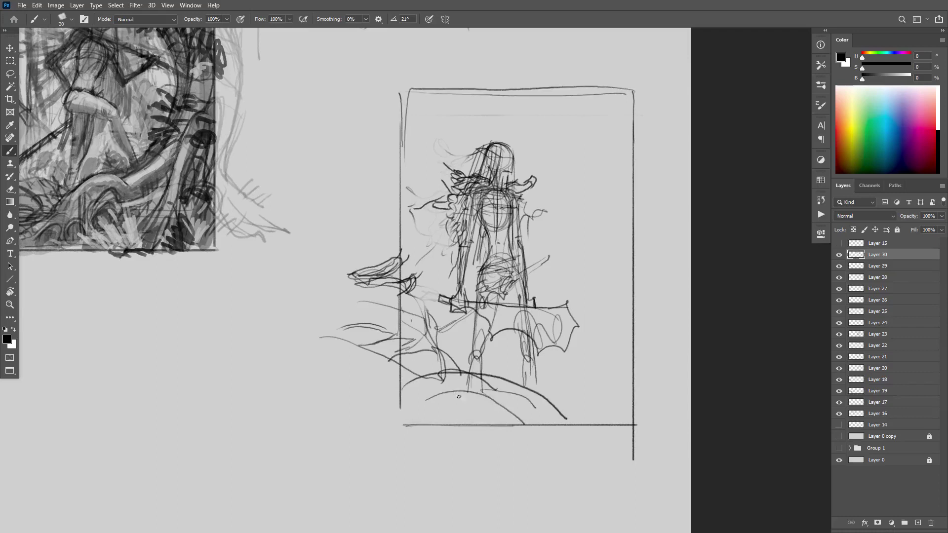
{"action": "left_click_drag", "start_coordinate": [458, 390], "coordinate": [505, 419]}
{"action": "mouse_move", "coordinate": [417, 373]}
{"action": "left_mouse_down"}
{"action": "mouse_move", "coordinate": [503, 375]}
{"action": "mouse_move", "coordinate": [505, 419]}
{"action": "mouse_move", "coordinate": [473, 398]}
{"action": "mouse_move", "coordinate": [460, 411]}
{"action": "mouse_move", "coordinate": [397, 392]}
{"action": "mouse_move", "coordinate": [472, 364]}
{"action": "mouse_move", "coordinate": [488, 393]}
{"action": "left_mouse_up"}
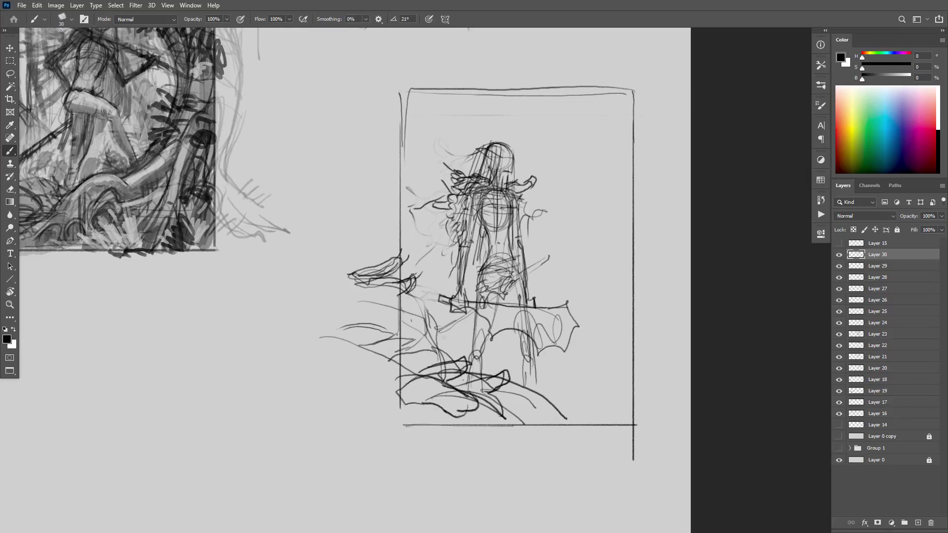
Step: Sketch long sweeping background curves beside the figure, with a forked branch hanging from the frame's top edge
{"action": "left_click_drag", "start_coordinate": [572, 103], "coordinate": [542, 217]}
{"action": "left_click_drag", "start_coordinate": [614, 135], "coordinate": [588, 221]}
{"action": "left_click_drag", "start_coordinate": [627, 150], "coordinate": [575, 266]}
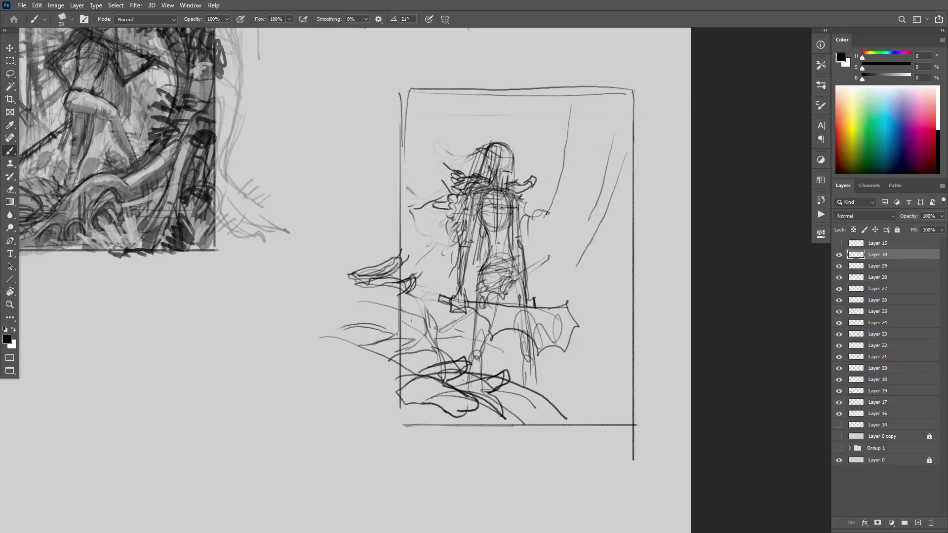
{"action": "left_click_drag", "start_coordinate": [557, 188], "coordinate": [523, 238]}
{"action": "left_click_drag", "start_coordinate": [598, 254], "coordinate": [568, 293]}
{"action": "left_click_drag", "start_coordinate": [599, 267], "coordinate": [580, 292]}
{"action": "mouse_move", "coordinate": [531, 109]}
{"action": "left_mouse_down"}
{"action": "mouse_move", "coordinate": [555, 148]}
{"action": "mouse_move", "coordinate": [567, 145]}
{"action": "mouse_move", "coordinate": [572, 210]}
{"action": "mouse_move", "coordinate": [546, 94]}
{"action": "mouse_move", "coordinate": [563, 162]}
{"action": "left_mouse_up"}
{"action": "left_click_drag", "start_coordinate": [609, 217], "coordinate": [563, 294]}
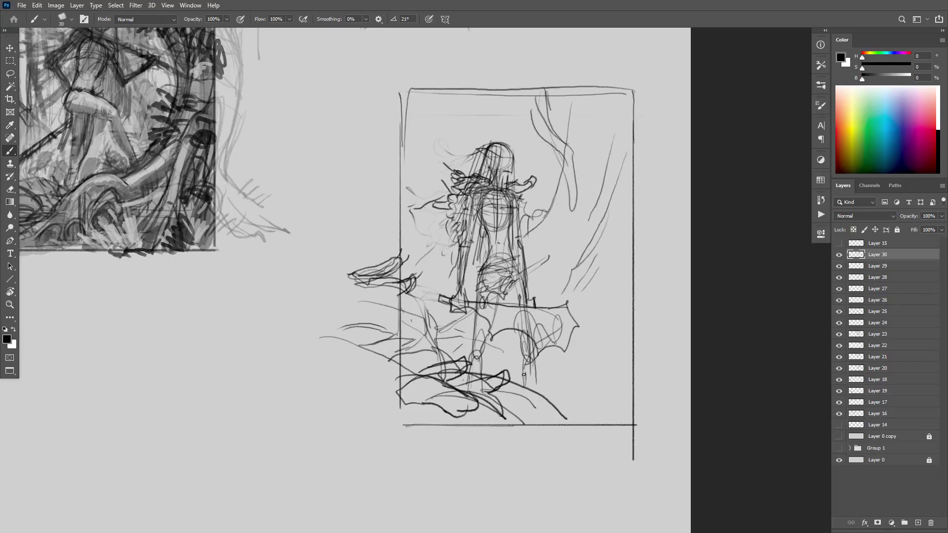
Step: Add loose, rounded foliage outlines in the frame's upper area and beside the mound
{"action": "left_click_drag", "start_coordinate": [561, 364], "coordinate": [603, 415]}
{"action": "left_click_drag", "start_coordinate": [567, 383], "coordinate": [592, 391]}
{"action": "left_click_drag", "start_coordinate": [582, 276], "coordinate": [538, 307]}
{"action": "mouse_move", "coordinate": [422, 230]}
{"action": "left_mouse_down"}
{"action": "mouse_move", "coordinate": [410, 178]}
{"action": "mouse_move", "coordinate": [462, 122]}
{"action": "mouse_move", "coordinate": [475, 89]}
{"action": "mouse_move", "coordinate": [463, 127]}
{"action": "mouse_move", "coordinate": [447, 94]}
{"action": "mouse_move", "coordinate": [429, 135]}
{"action": "left_mouse_up"}
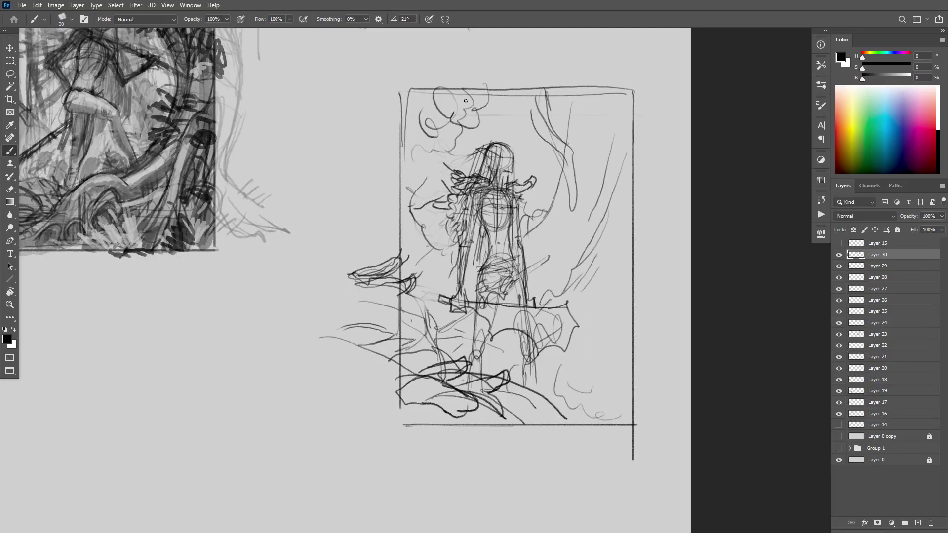
{"action": "mouse_move", "coordinate": [511, 119]}
{"action": "left_mouse_down"}
{"action": "mouse_move", "coordinate": [535, 105]}
{"action": "mouse_move", "coordinate": [557, 176]}
{"action": "mouse_move", "coordinate": [543, 242]}
{"action": "left_mouse_up"}
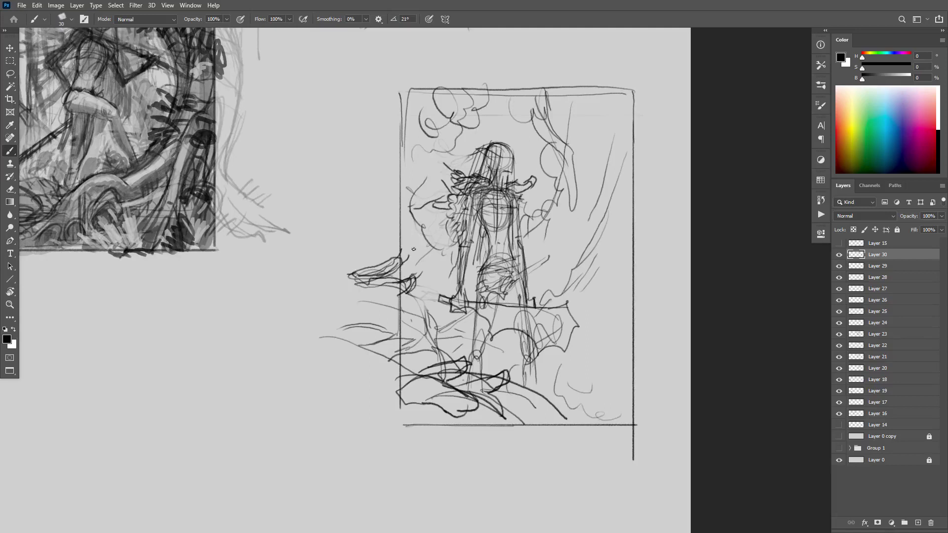
Step: Outline rounded foliage along both sides of the frame and reinforce the long sweeping background curves beside the figure
{"action": "mouse_move", "coordinate": [413, 261]}
{"action": "left_mouse_down"}
{"action": "mouse_move", "coordinate": [436, 222]}
{"action": "mouse_move", "coordinate": [440, 146]}
{"action": "left_mouse_up"}
{"action": "mouse_move", "coordinate": [634, 232]}
{"action": "left_mouse_down"}
{"action": "mouse_move", "coordinate": [613, 311]}
{"action": "mouse_move", "coordinate": [637, 316]}
{"action": "mouse_move", "coordinate": [635, 343]}
{"action": "left_mouse_up"}
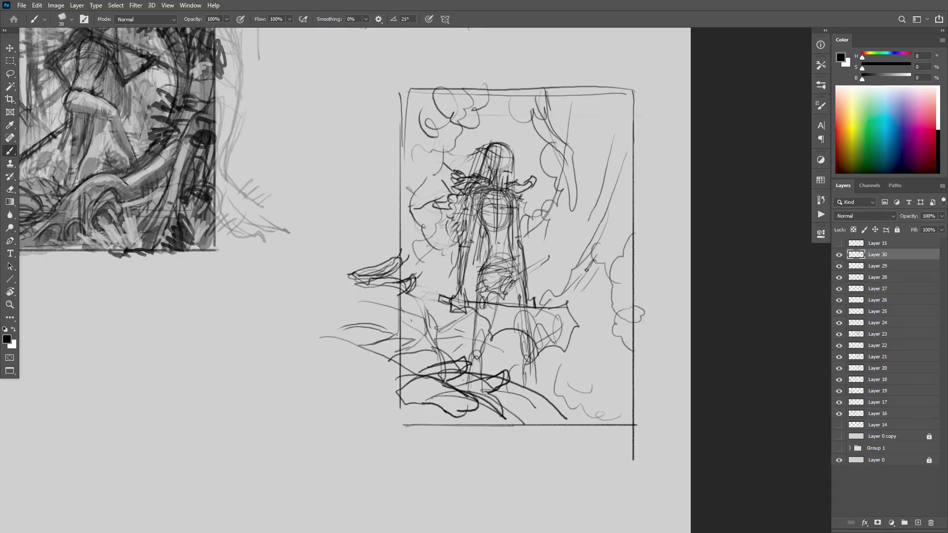
{"action": "left_click_drag", "start_coordinate": [586, 270], "coordinate": [568, 296]}
{"action": "left_click_drag", "start_coordinate": [571, 249], "coordinate": [558, 276]}
{"action": "left_click_drag", "start_coordinate": [602, 151], "coordinate": [569, 248]}
{"action": "left_click_drag", "start_coordinate": [549, 256], "coordinate": [527, 273]}
{"action": "mouse_move", "coordinate": [553, 225]}
{"action": "left_mouse_down"}
{"action": "mouse_move", "coordinate": [606, 236]}
{"action": "mouse_move", "coordinate": [557, 200]}
{"action": "left_mouse_up"}
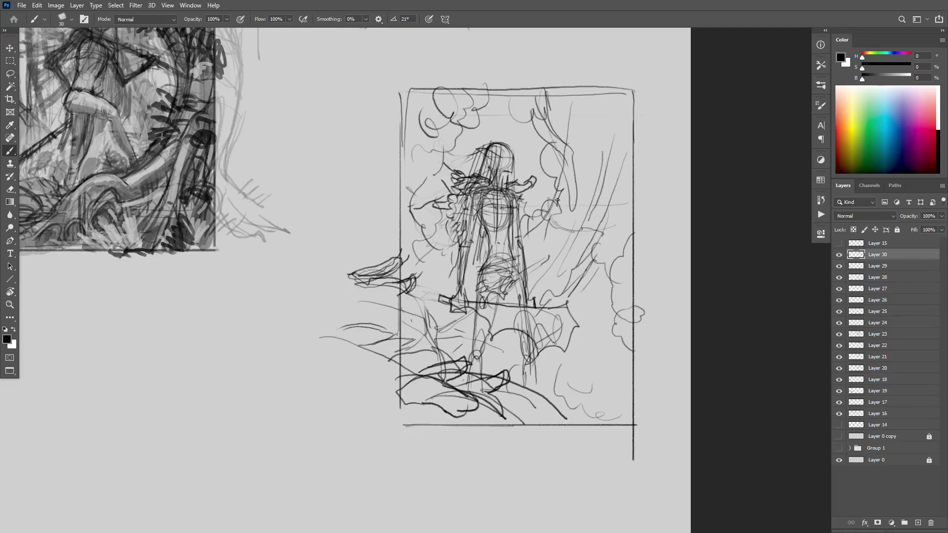
{"action": "left_click_drag", "start_coordinate": [605, 155], "coordinate": [566, 253]}
{"action": "left_click_drag", "start_coordinate": [563, 196], "coordinate": [553, 223]}
{"action": "left_click_drag", "start_coordinate": [550, 227], "coordinate": [513, 274]}
{"action": "mouse_move", "coordinate": [578, 242]}
{"action": "left_mouse_down"}
{"action": "mouse_move", "coordinate": [523, 311]}
{"action": "mouse_move", "coordinate": [598, 253]}
{"action": "mouse_move", "coordinate": [576, 290]}
{"action": "left_mouse_up"}
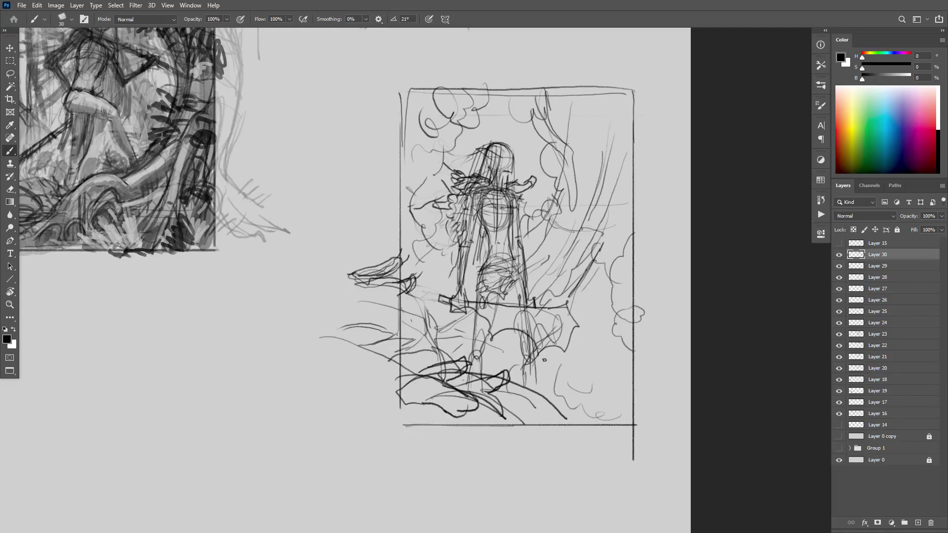
Step: Sketch a jagged rocky slope from the figure's feet down to the frame's bottom edge, with extra strokes behind the legs
{"action": "mouse_move", "coordinate": [543, 353]}
{"action": "left_mouse_down"}
{"action": "mouse_move", "coordinate": [571, 378]}
{"action": "mouse_move", "coordinate": [578, 424]}
{"action": "mouse_move", "coordinate": [567, 393]}
{"action": "left_mouse_up"}
{"action": "mouse_move", "coordinate": [570, 384]}
{"action": "left_mouse_down"}
{"action": "mouse_move", "coordinate": [539, 395]}
{"action": "mouse_move", "coordinate": [573, 413]}
{"action": "mouse_move", "coordinate": [577, 381]}
{"action": "mouse_move", "coordinate": [554, 367]}
{"action": "left_mouse_up"}
{"action": "mouse_move", "coordinate": [560, 344]}
{"action": "left_mouse_down"}
{"action": "mouse_move", "coordinate": [549, 371]}
{"action": "mouse_move", "coordinate": [555, 390]}
{"action": "mouse_move", "coordinate": [598, 429]}
{"action": "left_mouse_up"}
{"action": "left_click_drag", "start_coordinate": [473, 313], "coordinate": [413, 319]}
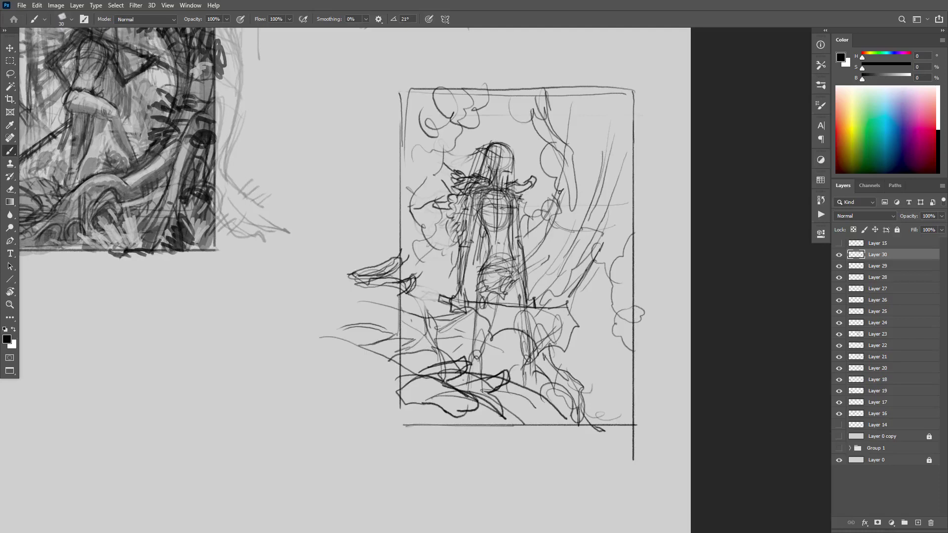
Step: Fill the frame's upper left area with looping leaf clusters and extend the foliage outline above the head
{"action": "mouse_move", "coordinate": [598, 252]}
{"action": "left_mouse_down"}
{"action": "mouse_move", "coordinate": [644, 211]}
{"action": "mouse_move", "coordinate": [628, 266]}
{"action": "left_mouse_up"}
{"action": "left_click_drag", "start_coordinate": [632, 254], "coordinate": [617, 280]}
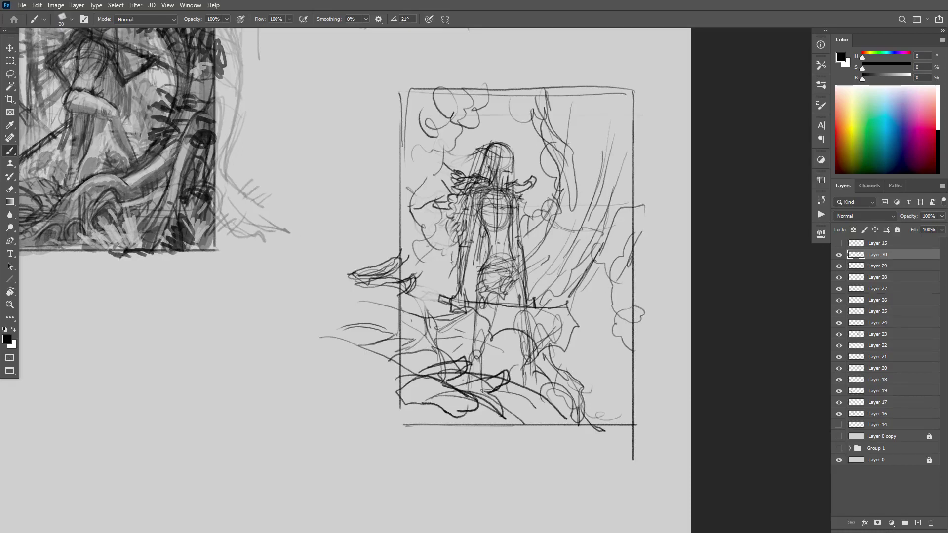
{"action": "mouse_move", "coordinate": [391, 249]}
{"action": "left_mouse_down"}
{"action": "mouse_move", "coordinate": [418, 193]}
{"action": "mouse_move", "coordinate": [412, 144]}
{"action": "mouse_move", "coordinate": [429, 94]}
{"action": "mouse_move", "coordinate": [414, 106]}
{"action": "mouse_move", "coordinate": [489, 103]}
{"action": "mouse_move", "coordinate": [504, 121]}
{"action": "mouse_move", "coordinate": [513, 101]}
{"action": "left_mouse_up"}
{"action": "mouse_move", "coordinate": [459, 130]}
{"action": "left_mouse_down"}
{"action": "mouse_move", "coordinate": [466, 139]}
{"action": "mouse_move", "coordinate": [457, 116]}
{"action": "mouse_move", "coordinate": [440, 140]}
{"action": "left_mouse_up"}
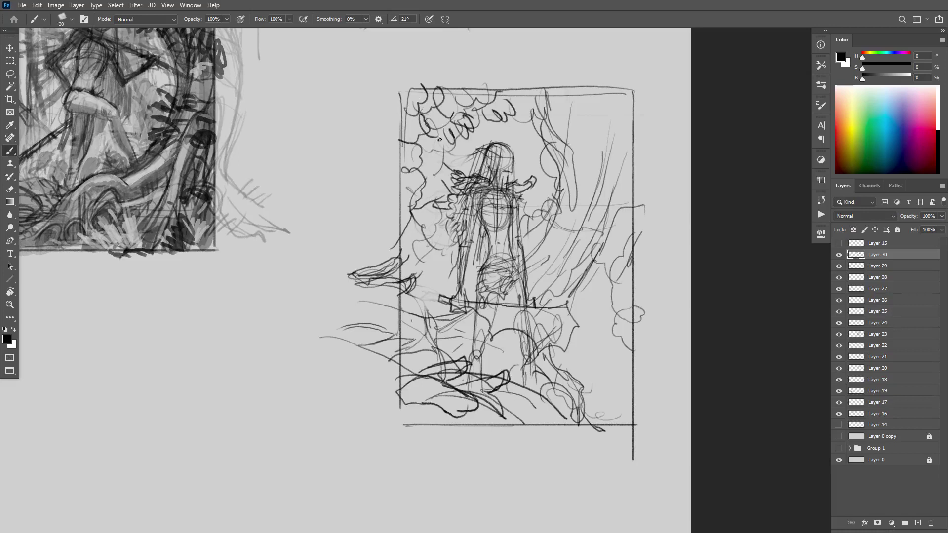
{"action": "left_click_drag", "start_coordinate": [530, 108], "coordinate": [525, 85]}
{"action": "mouse_move", "coordinate": [591, 118]}
{"action": "left_mouse_down"}
{"action": "mouse_move", "coordinate": [601, 101]}
{"action": "mouse_move", "coordinate": [581, 99]}
{"action": "mouse_move", "coordinate": [575, 107]}
{"action": "mouse_move", "coordinate": [614, 134]}
{"action": "mouse_move", "coordinate": [604, 141]}
{"action": "left_mouse_up"}
{"action": "mouse_move", "coordinate": [577, 107]}
{"action": "left_mouse_down"}
{"action": "mouse_move", "coordinate": [576, 135]}
{"action": "mouse_move", "coordinate": [635, 170]}
{"action": "mouse_move", "coordinate": [606, 158]}
{"action": "left_mouse_up"}
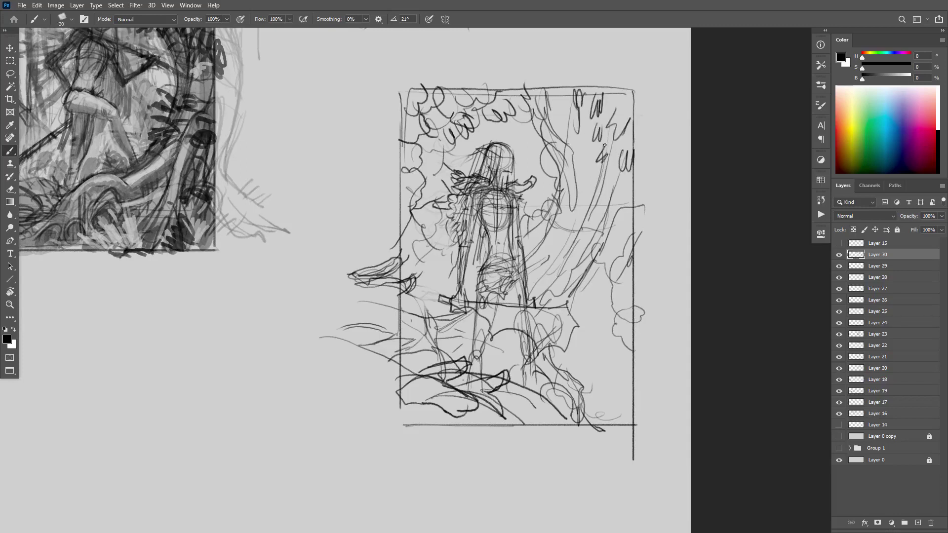
{"action": "left_click_drag", "start_coordinate": [631, 108], "coordinate": [623, 98]}
{"action": "left_click_drag", "start_coordinate": [573, 121], "coordinate": [567, 93]}
{"action": "key", "text": "ctrl+z"}
{"action": "key", "text": "ctrl+z"}
{"action": "key", "text": "ctrl+z"}
{"action": "key", "text": "ctrl+z"}
{"action": "key", "text": "ctrl+z"}
{"action": "key", "text": "ctrl+z"}
{"action": "key", "text": "ctrl+z"}
{"action": "key", "text": "ctrl+z"}
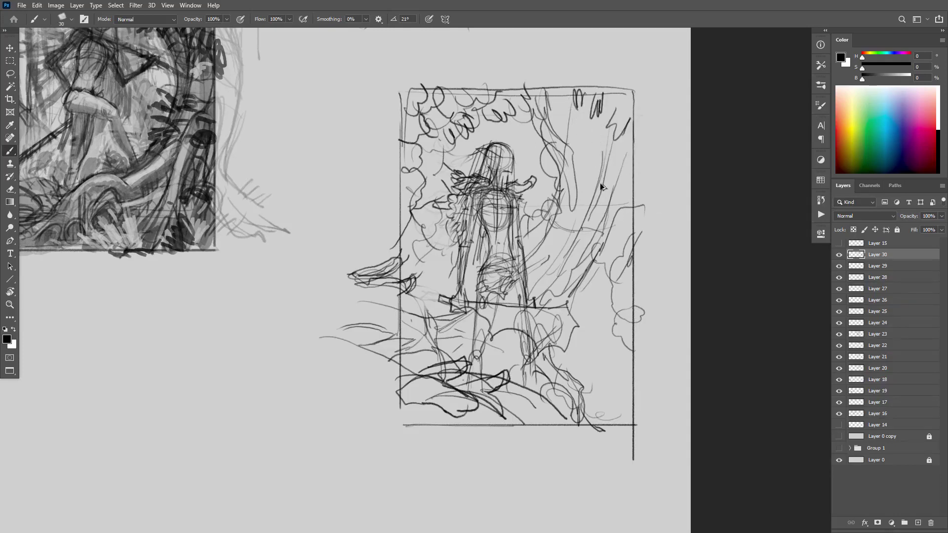
{"action": "key", "text": "ctrl+z"}
{"action": "key", "text": "ctrl+z"}
Step: Draw long thin branches sweeping across the top of the frame above the figure's head
{"action": "mouse_move", "coordinate": [392, 134]}
{"action": "left_mouse_down"}
{"action": "mouse_move", "coordinate": [492, 124]}
{"action": "mouse_move", "coordinate": [481, 115]}
{"action": "mouse_move", "coordinate": [520, 87]}
{"action": "left_mouse_up"}
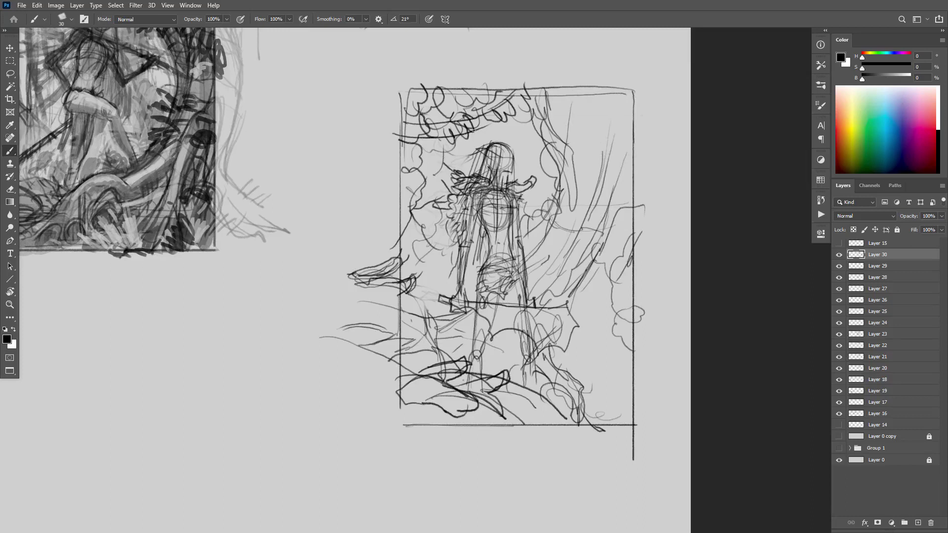
{"action": "left_click_drag", "start_coordinate": [466, 132], "coordinate": [599, 116]}
{"action": "mouse_move", "coordinate": [516, 120]}
{"action": "left_mouse_down"}
{"action": "mouse_move", "coordinate": [579, 114]}
{"action": "mouse_move", "coordinate": [621, 84]}
{"action": "mouse_move", "coordinate": [595, 114]}
{"action": "mouse_move", "coordinate": [623, 133]}
{"action": "mouse_move", "coordinate": [592, 77]}
{"action": "left_mouse_up"}
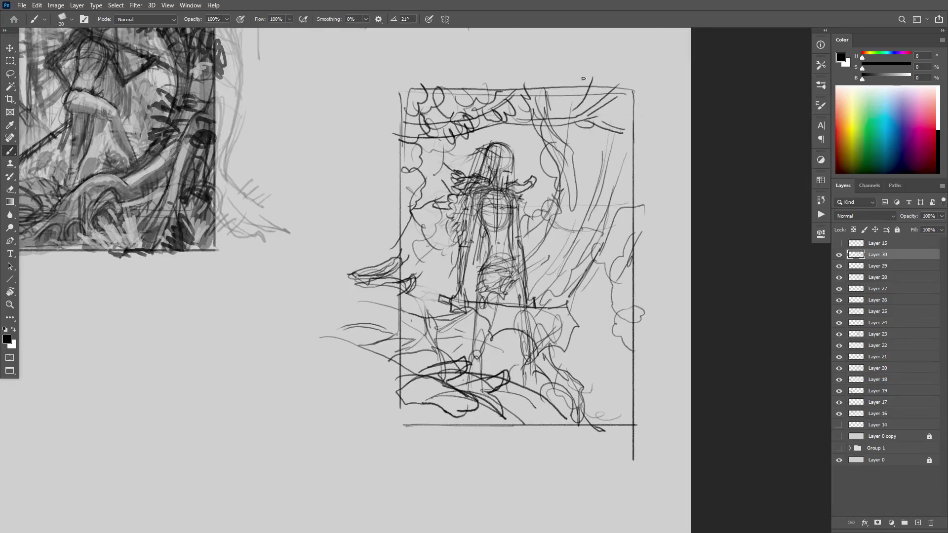
Step: Add forked branches and short upright twigs in the frame's upper left area, reaching towards the head
{"action": "mouse_move", "coordinate": [390, 196]}
{"action": "left_mouse_down"}
{"action": "mouse_move", "coordinate": [441, 166]}
{"action": "mouse_move", "coordinate": [445, 175]}
{"action": "mouse_move", "coordinate": [457, 152]}
{"action": "mouse_move", "coordinate": [440, 127]}
{"action": "left_mouse_up"}
{"action": "mouse_move", "coordinate": [436, 165]}
{"action": "left_mouse_down"}
{"action": "mouse_move", "coordinate": [481, 135]}
{"action": "mouse_move", "coordinate": [438, 152]}
{"action": "left_mouse_up"}
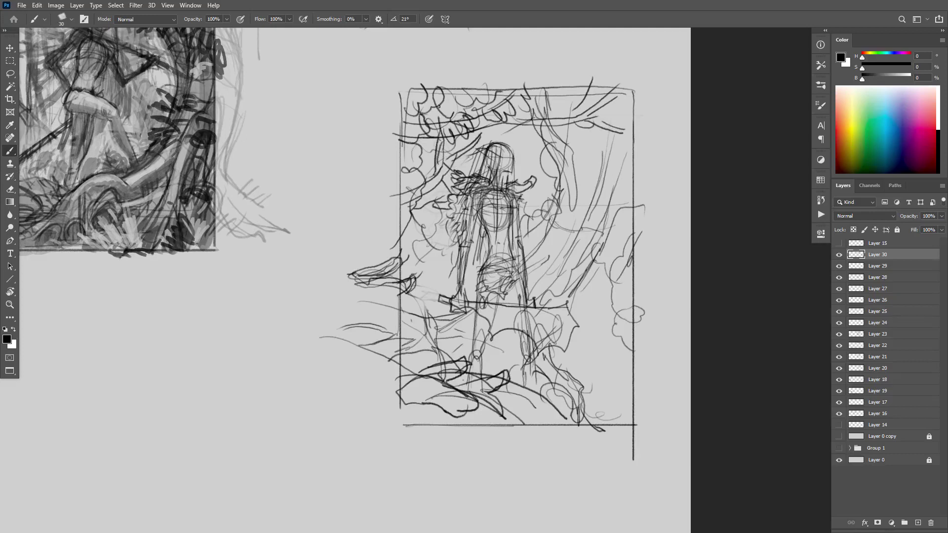
{"action": "left_click_drag", "start_coordinate": [441, 117], "coordinate": [438, 100]}
{"action": "mouse_move", "coordinate": [441, 90]}
{"action": "left_mouse_down"}
{"action": "mouse_move", "coordinate": [432, 133]}
{"action": "mouse_move", "coordinate": [441, 120]}
{"action": "left_mouse_up"}
{"action": "mouse_move", "coordinate": [431, 168]}
{"action": "left_mouse_down"}
{"action": "mouse_move", "coordinate": [437, 150]}
{"action": "mouse_move", "coordinate": [427, 137]}
{"action": "left_mouse_up"}
{"action": "mouse_move", "coordinate": [426, 137]}
{"action": "left_mouse_down"}
{"action": "mouse_move", "coordinate": [409, 101]}
{"action": "mouse_move", "coordinate": [470, 71]}
{"action": "left_mouse_up"}
{"action": "left_click_drag", "start_coordinate": [472, 138], "coordinate": [489, 128]}
{"action": "left_click_drag", "start_coordinate": [484, 136], "coordinate": [519, 124]}
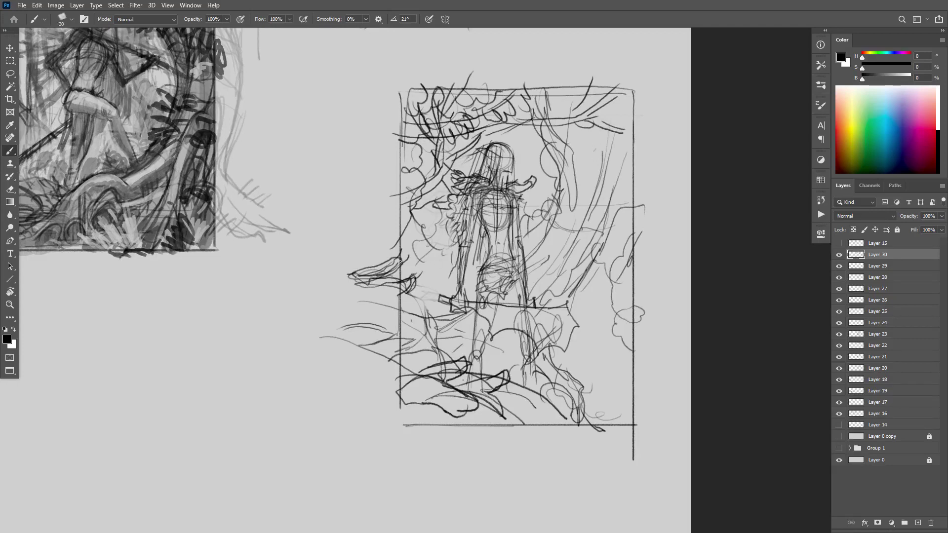
{"action": "mouse_move", "coordinate": [398, 263]}
{"action": "left_mouse_down"}
{"action": "mouse_move", "coordinate": [538, 225]}
{"action": "mouse_move", "coordinate": [469, 236]}
{"action": "left_mouse_up"}
{"action": "key", "text": "ctrl+z"}
{"action": "key", "text": "ctrl+z"}
{"action": "key", "text": "ctrl+z"}
{"action": "key", "text": "ctrl+z"}
{"action": "mouse_move", "coordinate": [441, 357]}
{"action": "left_mouse_down"}
{"action": "mouse_move", "coordinate": [563, 270]}
{"action": "mouse_move", "coordinate": [545, 261]}
{"action": "mouse_move", "coordinate": [548, 283]}
{"action": "left_mouse_up"}
{"action": "left_click_drag", "start_coordinate": [547, 302], "coordinate": [571, 291]}
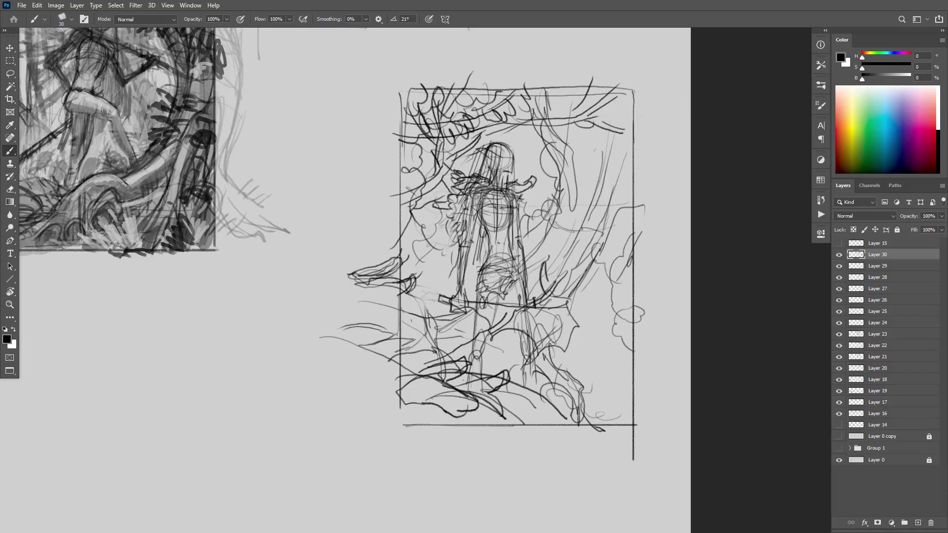
{"action": "mouse_move", "coordinate": [435, 352]}
{"action": "left_mouse_down"}
{"action": "mouse_move", "coordinate": [412, 345]}
{"action": "mouse_move", "coordinate": [407, 326]}
{"action": "left_mouse_up"}
{"action": "key", "text": "ctrl+z"}
{"action": "key", "text": "ctrl+z"}
{"action": "key", "text": "ctrl+z"}
{"action": "key", "text": "ctrl+z"}
{"action": "key", "text": "ctrl+z"}
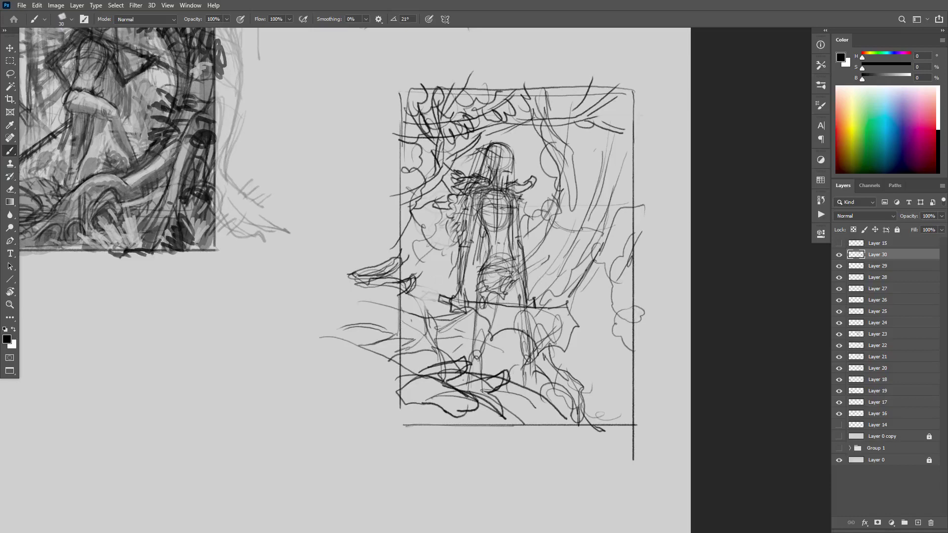
Step: Sketch short branches and leafy twigs beside the figure's arm, along the frame's left edge
{"action": "left_click_drag", "start_coordinate": [435, 266], "coordinate": [405, 287]}
{"action": "mouse_move", "coordinate": [429, 234]}
{"action": "left_mouse_down"}
{"action": "mouse_move", "coordinate": [422, 269]}
{"action": "mouse_move", "coordinate": [459, 255]}
{"action": "left_mouse_up"}
{"action": "left_click_drag", "start_coordinate": [462, 247], "coordinate": [438, 258]}
{"action": "left_click_drag", "start_coordinate": [472, 228], "coordinate": [462, 245]}
{"action": "mouse_move", "coordinate": [420, 239]}
{"action": "left_mouse_down"}
{"action": "mouse_move", "coordinate": [407, 255]}
{"action": "mouse_move", "coordinate": [403, 241]}
{"action": "left_mouse_up"}
{"action": "left_click_drag", "start_coordinate": [410, 220], "coordinate": [408, 231]}
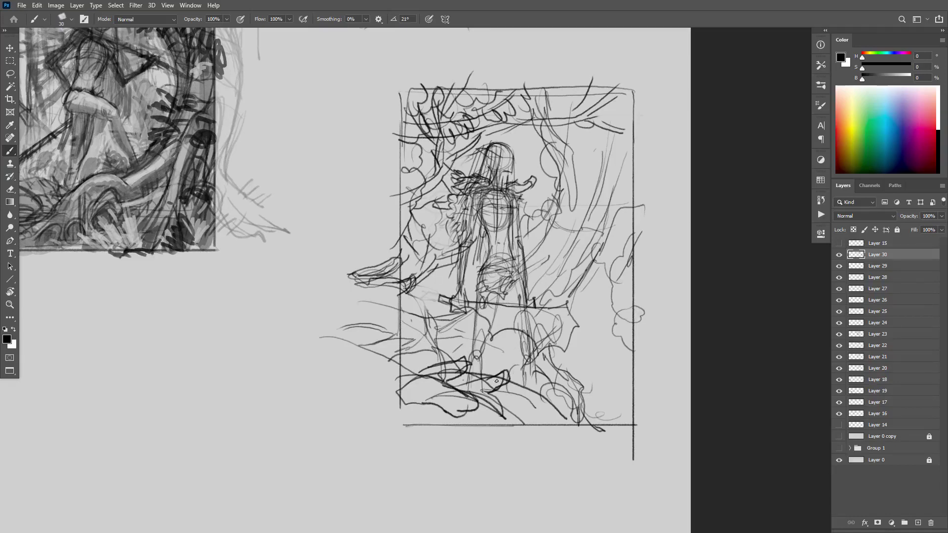
Step: Add crossing root and branch strokes over the ground in the frame's lower right corner
{"action": "left_click_drag", "start_coordinate": [496, 381], "coordinate": [471, 391]}
{"action": "left_click_drag", "start_coordinate": [542, 401], "coordinate": [571, 388]}
{"action": "mouse_move", "coordinate": [586, 360]}
{"action": "left_mouse_down"}
{"action": "mouse_move", "coordinate": [571, 390]}
{"action": "mouse_move", "coordinate": [627, 349]}
{"action": "mouse_move", "coordinate": [567, 390]}
{"action": "left_mouse_up"}
{"action": "left_click_drag", "start_coordinate": [598, 376], "coordinate": [530, 430]}
{"action": "mouse_move", "coordinate": [586, 395]}
{"action": "left_mouse_down"}
{"action": "mouse_move", "coordinate": [521, 436]}
{"action": "mouse_move", "coordinate": [508, 426]}
{"action": "mouse_move", "coordinate": [554, 412]}
{"action": "mouse_move", "coordinate": [619, 410]}
{"action": "left_mouse_up"}
{"action": "left_click_drag", "start_coordinate": [632, 361], "coordinate": [623, 369]}
Step: Start a separate pose sketch in the empty area below the thumbnails with head and torso circles and vertical guide lines
{"action": "left_click", "coordinate": [627, 378], "text": "ctrl+alt"}
{"action": "left_click", "coordinate": [627, 378], "text": "ctrl+alt"}
{"action": "left_click", "coordinate": [628, 378], "text": "ctrl+alt"}
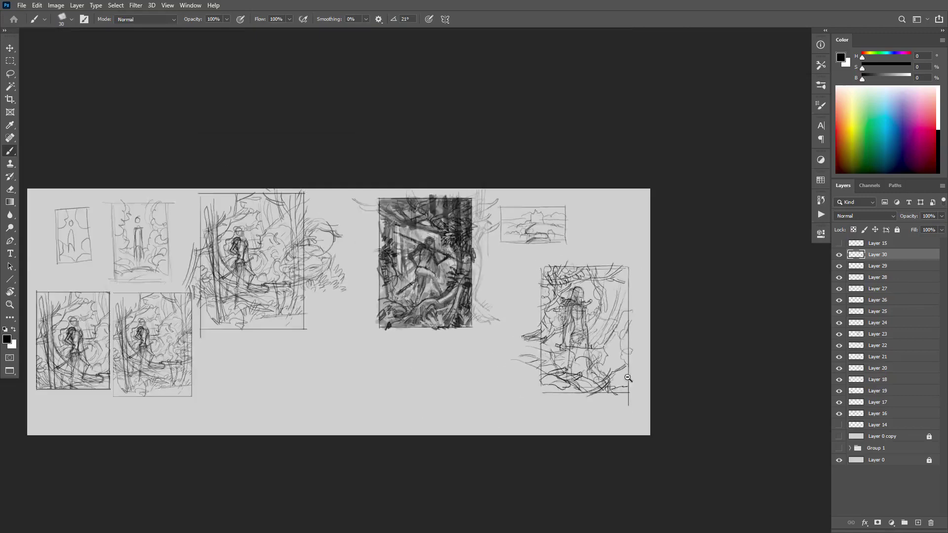
{"action": "left_click", "coordinate": [598, 345], "text": "ctrl"}
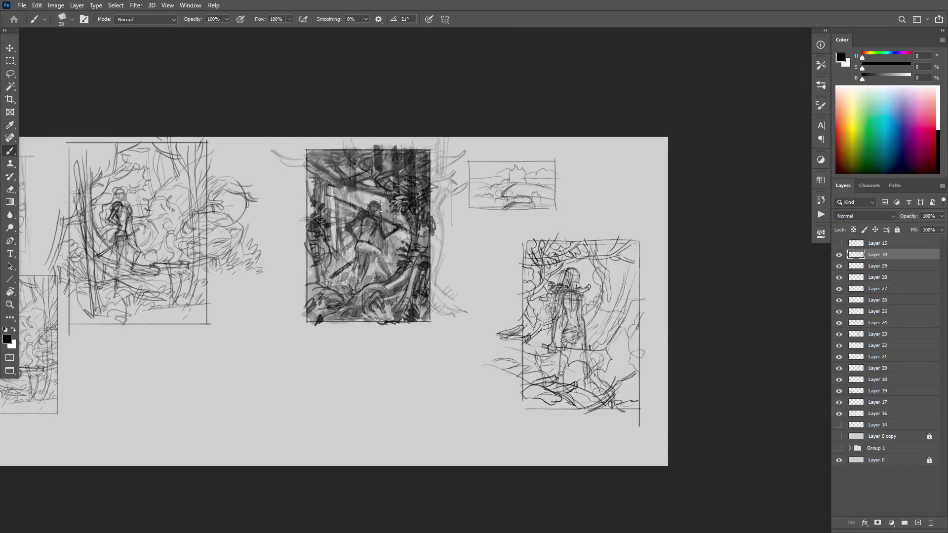
{"action": "left_click", "coordinate": [592, 306], "text": "ctrl"}
{"action": "left_click_drag", "start_coordinate": [579, 363], "coordinate": [680, 274]}
{"action": "left_click_drag", "start_coordinate": [558, 314], "coordinate": [685, 180]}
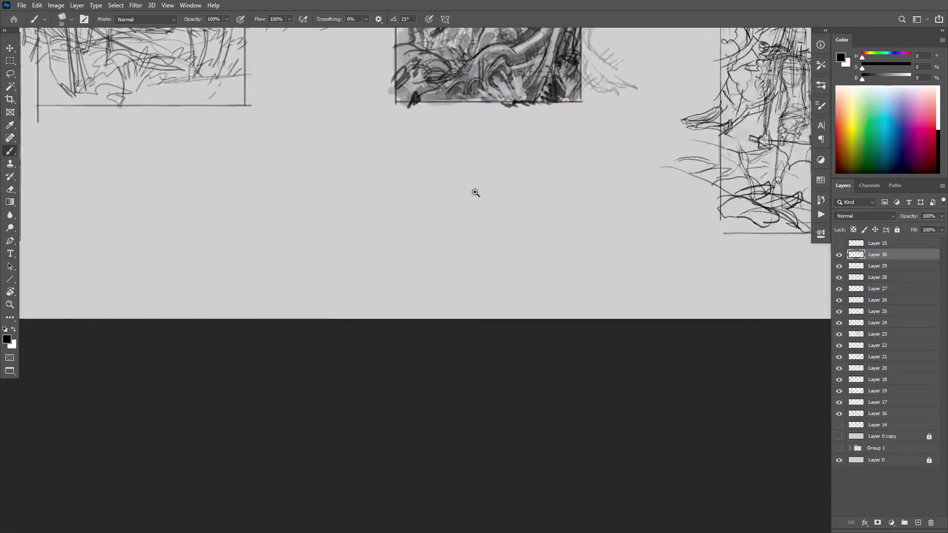
{"action": "key", "text": "ctrl+plus"}
{"action": "mouse_move", "coordinate": [387, 263]}
{"action": "left_mouse_down"}
{"action": "mouse_move", "coordinate": [354, 246]}
{"action": "mouse_move", "coordinate": [360, 225]}
{"action": "mouse_move", "coordinate": [404, 211]}
{"action": "mouse_move", "coordinate": [359, 204]}
{"action": "mouse_move", "coordinate": [382, 198]}
{"action": "mouse_move", "coordinate": [365, 214]}
{"action": "mouse_move", "coordinate": [395, 230]}
{"action": "mouse_move", "coordinate": [391, 194]}
{"action": "mouse_move", "coordinate": [361, 228]}
{"action": "mouse_move", "coordinate": [363, 201]}
{"action": "mouse_move", "coordinate": [341, 215]}
{"action": "mouse_move", "coordinate": [365, 214]}
{"action": "mouse_move", "coordinate": [349, 197]}
{"action": "mouse_move", "coordinate": [345, 224]}
{"action": "mouse_move", "coordinate": [365, 283]}
{"action": "left_mouse_up"}
{"action": "key", "text": "ctrl+z"}
{"action": "left_click_drag", "start_coordinate": [341, 213], "coordinate": [338, 282]}
{"action": "left_click_drag", "start_coordinate": [361, 217], "coordinate": [359, 267]}
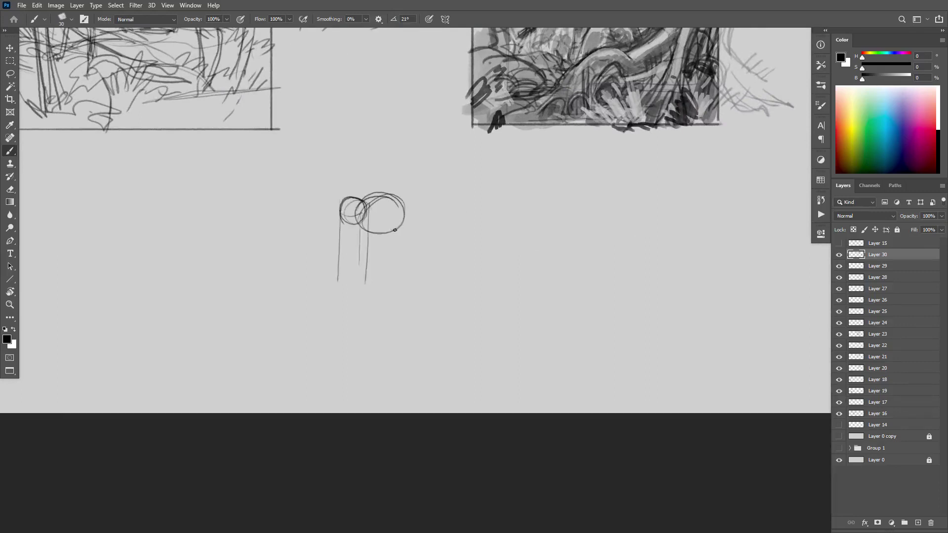
Step: Block in the arched lower back, the long extended rear thigh and the slanted forward limb of the crouching figure
{"action": "mouse_move", "coordinate": [395, 230]}
{"action": "left_mouse_down"}
{"action": "mouse_move", "coordinate": [361, 223]}
{"action": "mouse_move", "coordinate": [370, 207]}
{"action": "mouse_move", "coordinate": [411, 208]}
{"action": "mouse_move", "coordinate": [414, 227]}
{"action": "mouse_move", "coordinate": [428, 218]}
{"action": "mouse_move", "coordinate": [411, 226]}
{"action": "mouse_move", "coordinate": [423, 217]}
{"action": "mouse_move", "coordinate": [404, 197]}
{"action": "mouse_move", "coordinate": [393, 202]}
{"action": "mouse_move", "coordinate": [415, 228]}
{"action": "mouse_move", "coordinate": [422, 218]}
{"action": "mouse_move", "coordinate": [457, 275]}
{"action": "left_mouse_up"}
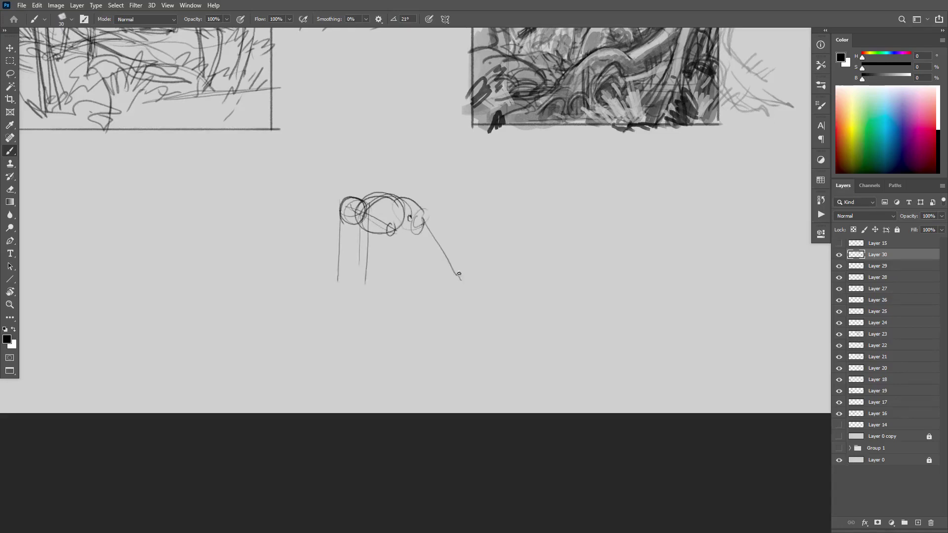
{"action": "mouse_move", "coordinate": [414, 222]}
{"action": "left_mouse_down"}
{"action": "mouse_move", "coordinate": [461, 279]}
{"action": "mouse_move", "coordinate": [415, 205]}
{"action": "mouse_move", "coordinate": [336, 273]}
{"action": "mouse_move", "coordinate": [395, 232]}
{"action": "mouse_move", "coordinate": [390, 204]}
{"action": "left_mouse_up"}
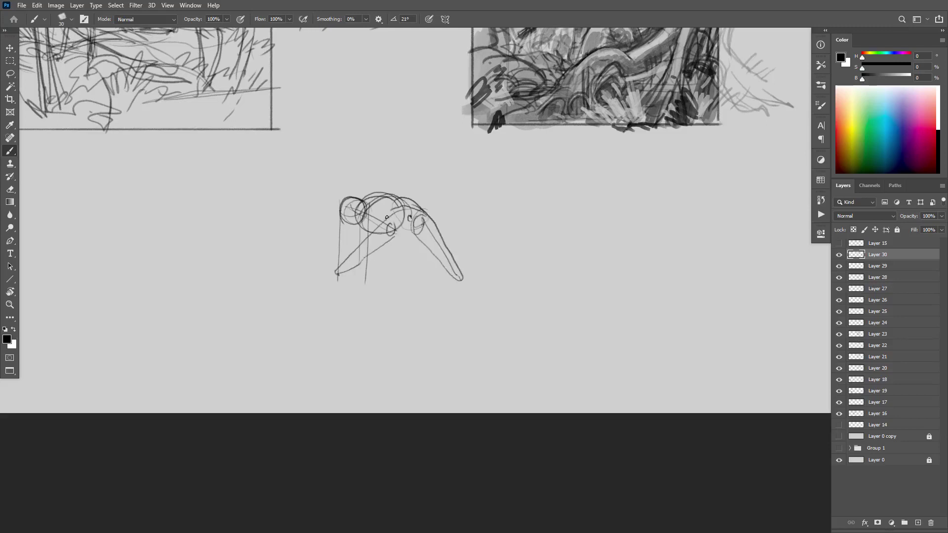
{"action": "left_click_drag", "start_coordinate": [339, 269], "coordinate": [409, 226]}
Step: Draw both arms reaching down from the torso, with elbow joints and tapering forearms
{"action": "left_click_drag", "start_coordinate": [365, 239], "coordinate": [364, 304]}
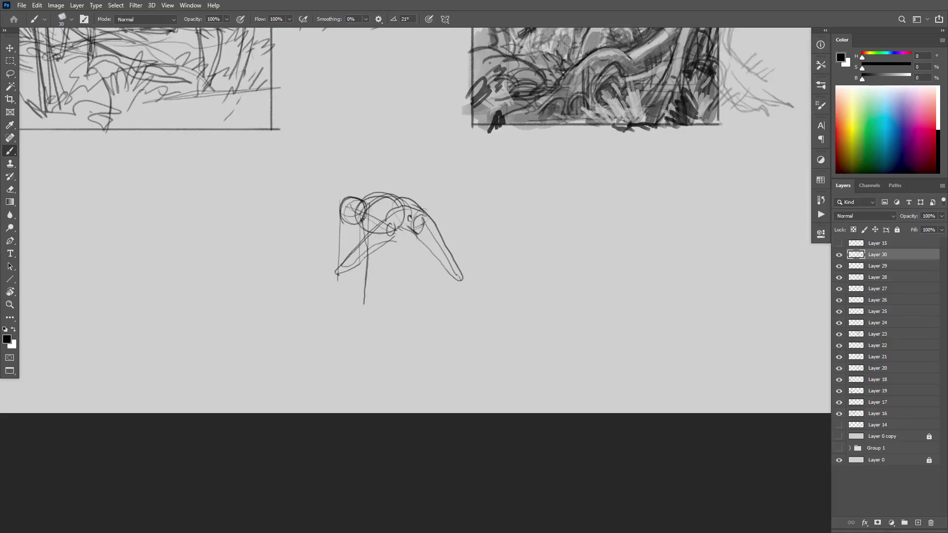
{"action": "left_click_drag", "start_coordinate": [362, 219], "coordinate": [366, 233]}
{"action": "left_click_drag", "start_coordinate": [367, 271], "coordinate": [363, 315]}
{"action": "left_click_drag", "start_coordinate": [366, 270], "coordinate": [357, 314]}
{"action": "left_click_drag", "start_coordinate": [392, 234], "coordinate": [387, 284]}
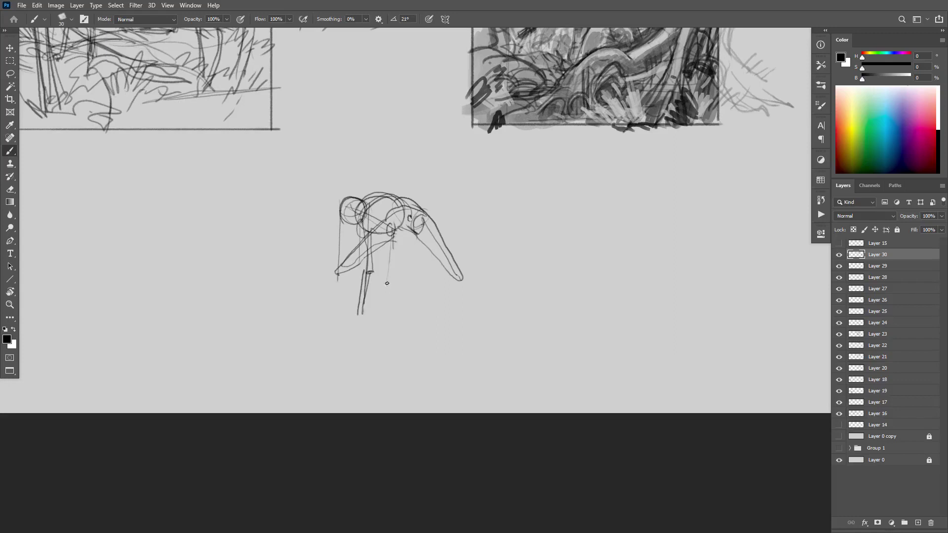
{"action": "mouse_move", "coordinate": [397, 234]}
{"action": "left_mouse_down"}
{"action": "mouse_move", "coordinate": [386, 278]}
{"action": "mouse_move", "coordinate": [355, 341]}
{"action": "left_mouse_up"}
Step: Draw a sloping ground line under the hands and add an uneven ledge contour along it
{"action": "mouse_move", "coordinate": [375, 303]}
{"action": "left_mouse_down"}
{"action": "mouse_move", "coordinate": [353, 344]}
{"action": "mouse_move", "coordinate": [257, 301]}
{"action": "left_mouse_up"}
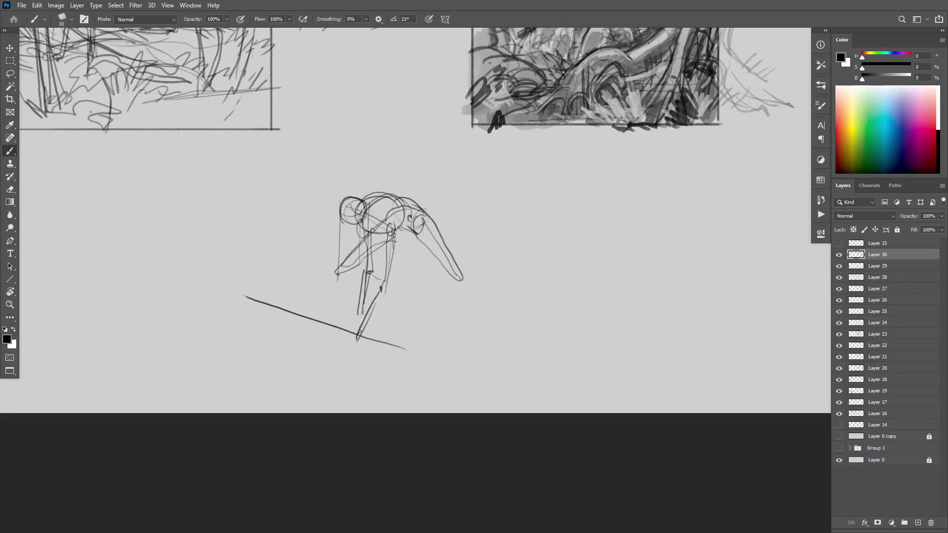
{"action": "left_click_drag", "start_coordinate": [378, 342], "coordinate": [296, 315]}
{"action": "left_click_drag", "start_coordinate": [371, 338], "coordinate": [428, 358]}
Step: Darken the crouching figure's back and rear thigh contours and touch up the construction lines over the shoulders
{"action": "left_click_drag", "start_coordinate": [427, 216], "coordinate": [445, 251]}
{"action": "mouse_move", "coordinate": [425, 212]}
{"action": "left_mouse_down"}
{"action": "mouse_move", "coordinate": [377, 200]}
{"action": "mouse_move", "coordinate": [365, 219]}
{"action": "mouse_move", "coordinate": [382, 195]}
{"action": "mouse_move", "coordinate": [364, 219]}
{"action": "left_mouse_up"}
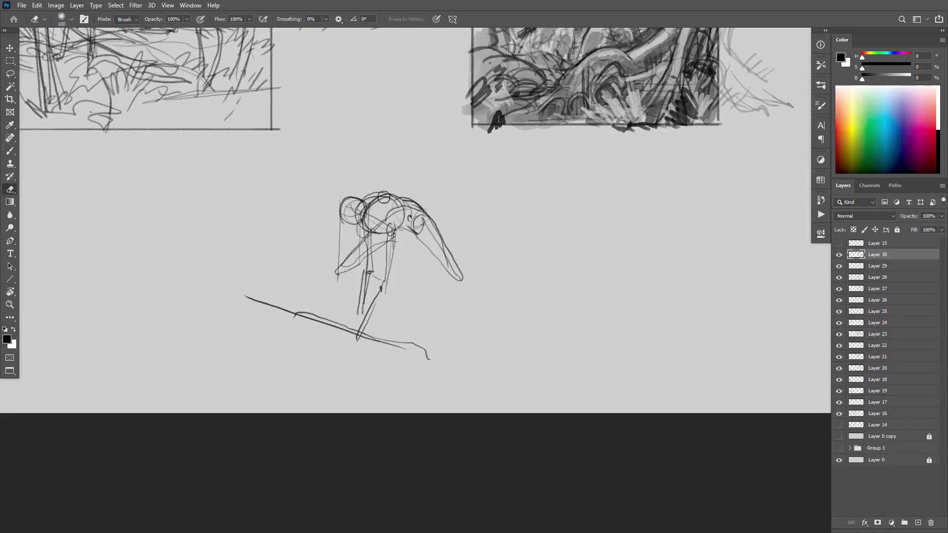
{"action": "key", "text": "ctrl+z"}
{"action": "mouse_move", "coordinate": [388, 193]}
{"action": "left_mouse_down"}
{"action": "mouse_move", "coordinate": [363, 217]}
{"action": "mouse_move", "coordinate": [344, 217]}
{"action": "mouse_move", "coordinate": [367, 203]}
{"action": "left_mouse_up"}
Step: Refine the crouching figure's arms with firmer upper arm, elbow and forearm outlines down to the ground
{"action": "mouse_move", "coordinate": [543, 296]}
{"action": "left_mouse_down"}
{"action": "mouse_move", "coordinate": [528, 362]}
{"action": "mouse_move", "coordinate": [572, 354]}
{"action": "mouse_move", "coordinate": [563, 338]}
{"action": "left_mouse_up"}
{"action": "scroll", "coordinate": [529, 362], "scroll_direction": "down", "scroll_amount": 2}
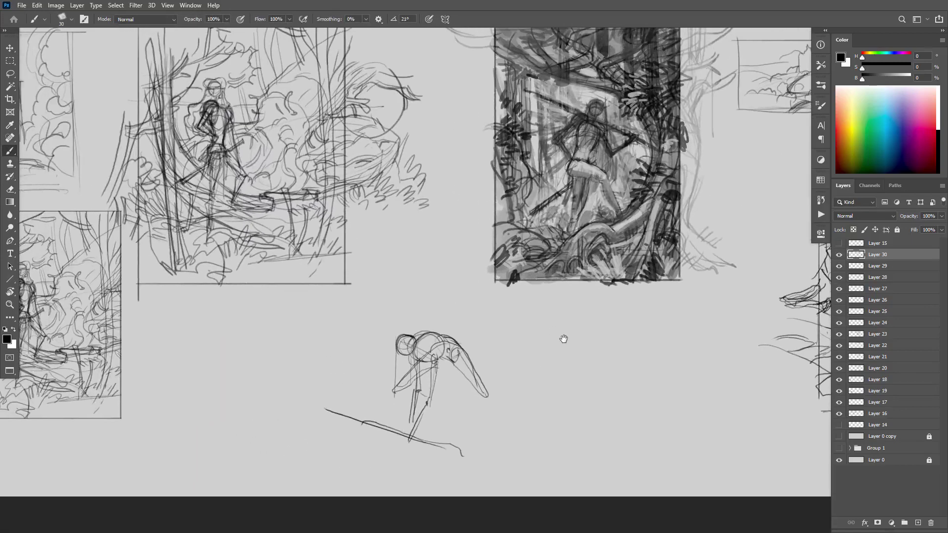
{"action": "scroll", "coordinate": [463, 372], "scroll_direction": "up", "scroll_amount": 4}
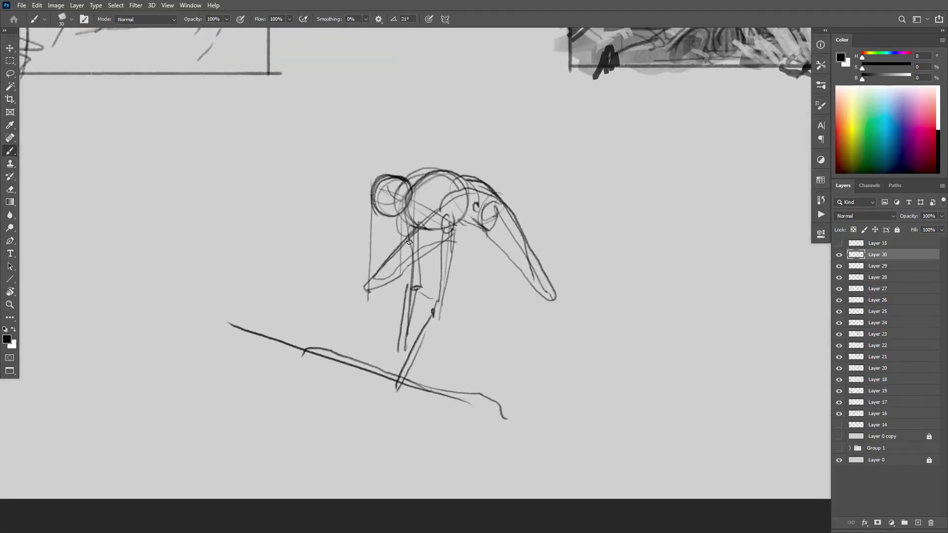
{"action": "left_click_drag", "start_coordinate": [406, 218], "coordinate": [412, 287]}
{"action": "left_click_drag", "start_coordinate": [419, 233], "coordinate": [414, 304]}
{"action": "left_click_drag", "start_coordinate": [442, 217], "coordinate": [442, 294]}
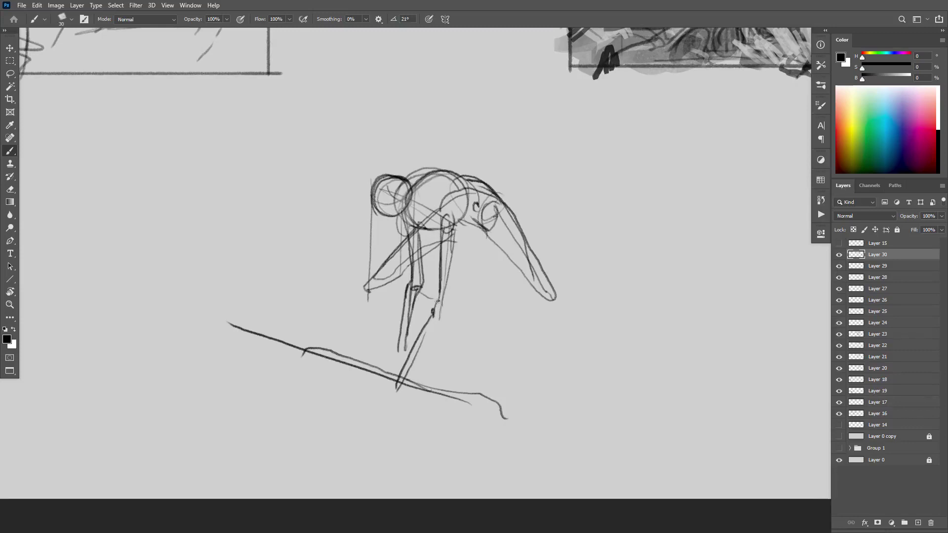
{"action": "mouse_move", "coordinate": [454, 232]}
{"action": "left_mouse_down"}
{"action": "mouse_move", "coordinate": [444, 321]}
{"action": "mouse_move", "coordinate": [425, 349]}
{"action": "left_mouse_up"}
{"action": "mouse_move", "coordinate": [437, 301]}
{"action": "left_mouse_down"}
{"action": "mouse_move", "coordinate": [397, 389]}
{"action": "mouse_move", "coordinate": [407, 347]}
{"action": "left_mouse_up"}
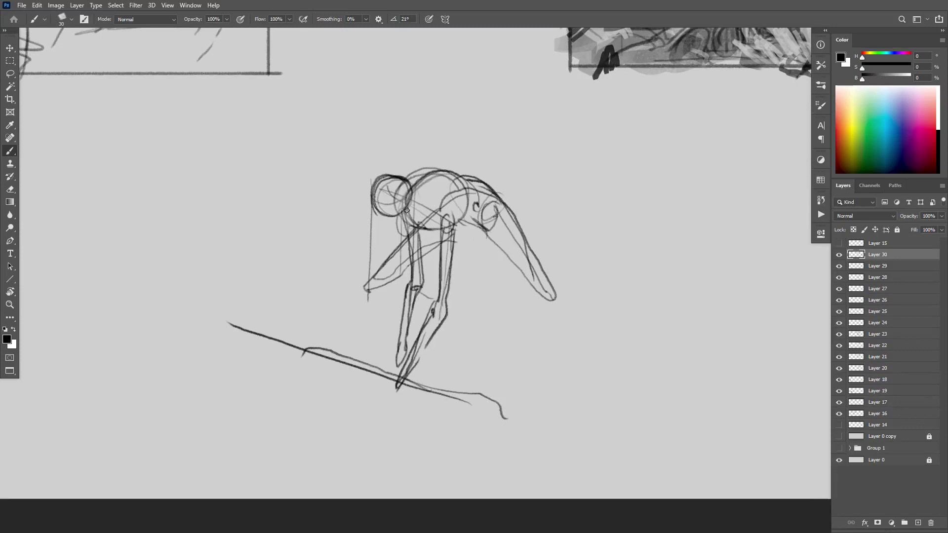
Step: Restate the upper back and neck contours and lighten the construction lines inside the head
{"action": "mouse_move", "coordinate": [455, 176]}
{"action": "left_mouse_down"}
{"action": "mouse_move", "coordinate": [420, 172]}
{"action": "mouse_move", "coordinate": [398, 198]}
{"action": "mouse_move", "coordinate": [409, 221]}
{"action": "left_mouse_up"}
{"action": "mouse_move", "coordinate": [397, 176]}
{"action": "left_mouse_down"}
{"action": "mouse_move", "coordinate": [374, 209]}
{"action": "mouse_move", "coordinate": [408, 183]}
{"action": "mouse_move", "coordinate": [384, 175]}
{"action": "mouse_move", "coordinate": [377, 208]}
{"action": "mouse_move", "coordinate": [407, 209]}
{"action": "left_mouse_up"}
{"action": "key", "text": "e"}
{"action": "key", "text": "b"}
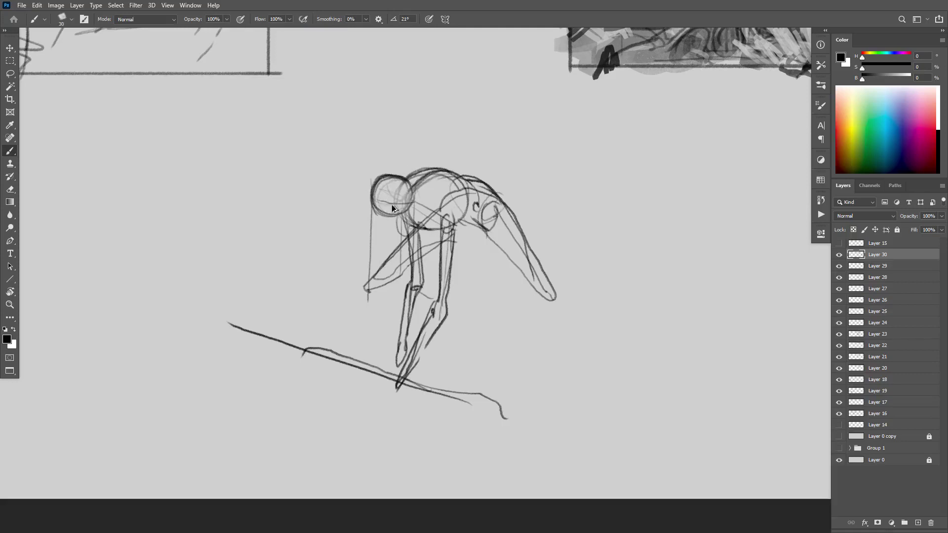
Step: Reshape the head circle into a lowered face with a tapered chin
{"action": "left_click_drag", "start_coordinate": [385, 200], "coordinate": [394, 228]}
{"action": "left_click_drag", "start_coordinate": [384, 209], "coordinate": [390, 224]}
{"action": "left_click_drag", "start_coordinate": [402, 181], "coordinate": [394, 201]}
{"action": "left_click_drag", "start_coordinate": [401, 214], "coordinate": [386, 199]}
{"action": "key", "text": "b"}
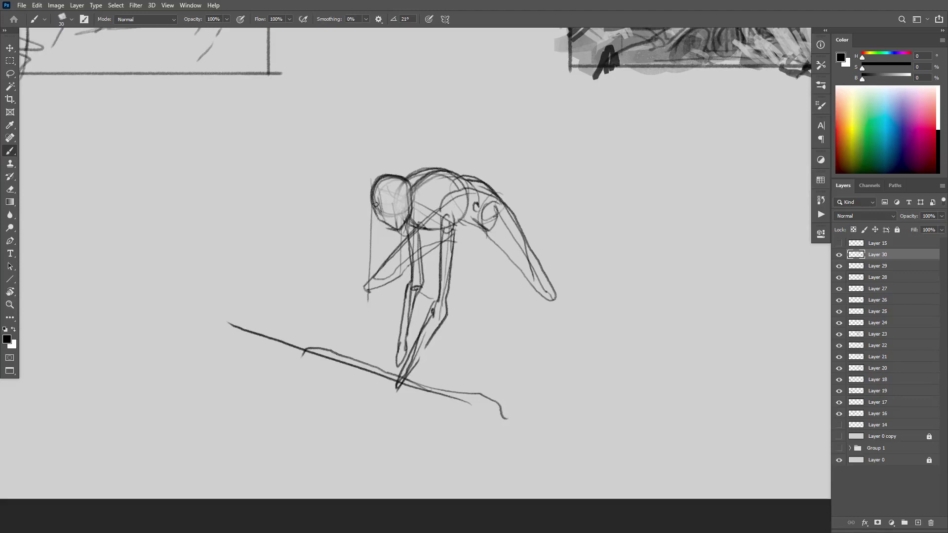
{"action": "mouse_move", "coordinate": [374, 200]}
{"action": "left_mouse_down"}
{"action": "mouse_move", "coordinate": [356, 193]}
{"action": "mouse_move", "coordinate": [373, 202]}
{"action": "left_mouse_up"}
Step: Add long hair strands hanging from the head, pointed ears, and a redrawn shoulder and forward limb
{"action": "mouse_move", "coordinate": [425, 187]}
{"action": "left_mouse_down"}
{"action": "mouse_move", "coordinate": [428, 160]}
{"action": "mouse_move", "coordinate": [379, 186]}
{"action": "mouse_move", "coordinate": [369, 274]}
{"action": "mouse_move", "coordinate": [415, 251]}
{"action": "mouse_move", "coordinate": [412, 300]}
{"action": "left_mouse_up"}
{"action": "left_click_drag", "start_coordinate": [419, 203], "coordinate": [405, 304]}
{"action": "mouse_move", "coordinate": [385, 216]}
{"action": "left_mouse_down"}
{"action": "mouse_move", "coordinate": [373, 331]}
{"action": "mouse_move", "coordinate": [385, 304]}
{"action": "mouse_move", "coordinate": [354, 271]}
{"action": "mouse_move", "coordinate": [378, 344]}
{"action": "mouse_move", "coordinate": [401, 296]}
{"action": "mouse_move", "coordinate": [398, 344]}
{"action": "mouse_move", "coordinate": [415, 230]}
{"action": "left_mouse_up"}
{"action": "mouse_move", "coordinate": [417, 195]}
{"action": "left_mouse_down"}
{"action": "mouse_move", "coordinate": [419, 217]}
{"action": "mouse_move", "coordinate": [457, 222]}
{"action": "mouse_move", "coordinate": [439, 222]}
{"action": "left_mouse_up"}
{"action": "mouse_move", "coordinate": [439, 223]}
{"action": "left_mouse_down"}
{"action": "mouse_move", "coordinate": [444, 251]}
{"action": "mouse_move", "coordinate": [434, 212]}
{"action": "left_mouse_up"}
{"action": "mouse_move", "coordinate": [447, 202]}
{"action": "left_mouse_down"}
{"action": "mouse_move", "coordinate": [458, 232]}
{"action": "mouse_move", "coordinate": [450, 252]}
{"action": "left_mouse_up"}
{"action": "mouse_move", "coordinate": [449, 203]}
{"action": "left_mouse_down"}
{"action": "mouse_move", "coordinate": [355, 292]}
{"action": "mouse_move", "coordinate": [417, 280]}
{"action": "mouse_move", "coordinate": [456, 260]}
{"action": "mouse_move", "coordinate": [450, 276]}
{"action": "left_mouse_up"}
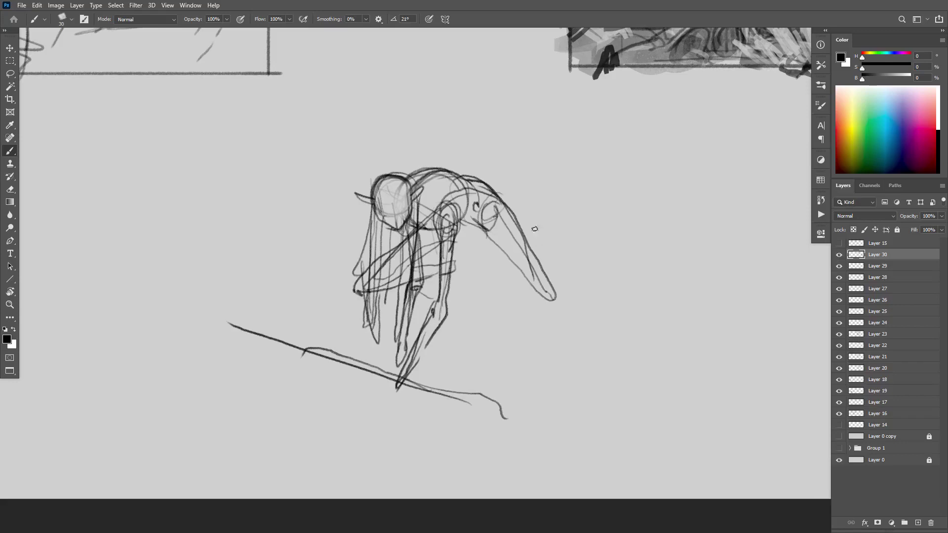
Step: Extend the rear leg with a knee circle and a lower leg line, and firm up the thigh and hip contours
{"action": "left_click_drag", "start_coordinate": [558, 294], "coordinate": [630, 379]}
{"action": "left_click_drag", "start_coordinate": [552, 291], "coordinate": [555, 293]}
{"action": "mouse_move", "coordinate": [486, 226]}
{"action": "left_mouse_down"}
{"action": "mouse_move", "coordinate": [504, 258]}
{"action": "mouse_move", "coordinate": [545, 292]}
{"action": "mouse_move", "coordinate": [521, 231]}
{"action": "mouse_move", "coordinate": [491, 229]}
{"action": "mouse_move", "coordinate": [487, 202]}
{"action": "mouse_move", "coordinate": [447, 217]}
{"action": "left_mouse_up"}
{"action": "mouse_move", "coordinate": [498, 202]}
{"action": "left_mouse_down"}
{"action": "mouse_move", "coordinate": [468, 184]}
{"action": "mouse_move", "coordinate": [411, 199]}
{"action": "left_mouse_up"}
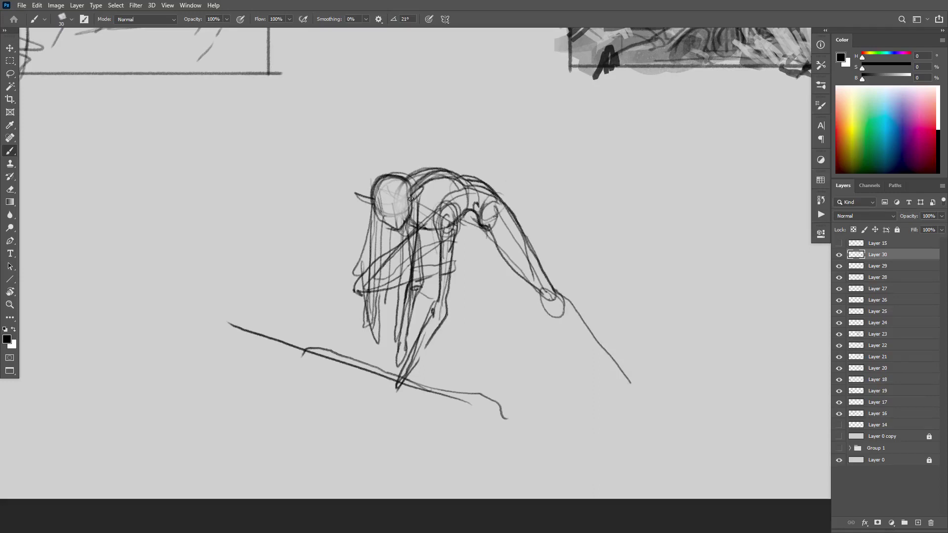
Step: Strengthen the arched back outline, clean up the shoulder lines and add chest and forward limb contours to the crouching figure
{"action": "left_click_drag", "start_coordinate": [450, 170], "coordinate": [407, 182]}
{"action": "left_click_drag", "start_coordinate": [481, 182], "coordinate": [458, 173]}
{"action": "mouse_move", "coordinate": [417, 216]}
{"action": "left_mouse_down"}
{"action": "mouse_move", "coordinate": [459, 222]}
{"action": "mouse_move", "coordinate": [435, 188]}
{"action": "mouse_move", "coordinate": [442, 203]}
{"action": "mouse_move", "coordinate": [447, 173]}
{"action": "mouse_move", "coordinate": [412, 202]}
{"action": "mouse_move", "coordinate": [429, 225]}
{"action": "mouse_move", "coordinate": [456, 222]}
{"action": "mouse_move", "coordinate": [442, 242]}
{"action": "mouse_move", "coordinate": [430, 240]}
{"action": "mouse_move", "coordinate": [443, 203]}
{"action": "mouse_move", "coordinate": [437, 242]}
{"action": "mouse_move", "coordinate": [428, 229]}
{"action": "left_mouse_up"}
{"action": "key", "text": "b"}
{"action": "key", "text": "e"}
{"action": "key", "text": "b"}
{"action": "left_click_drag", "start_coordinate": [414, 223], "coordinate": [437, 279]}
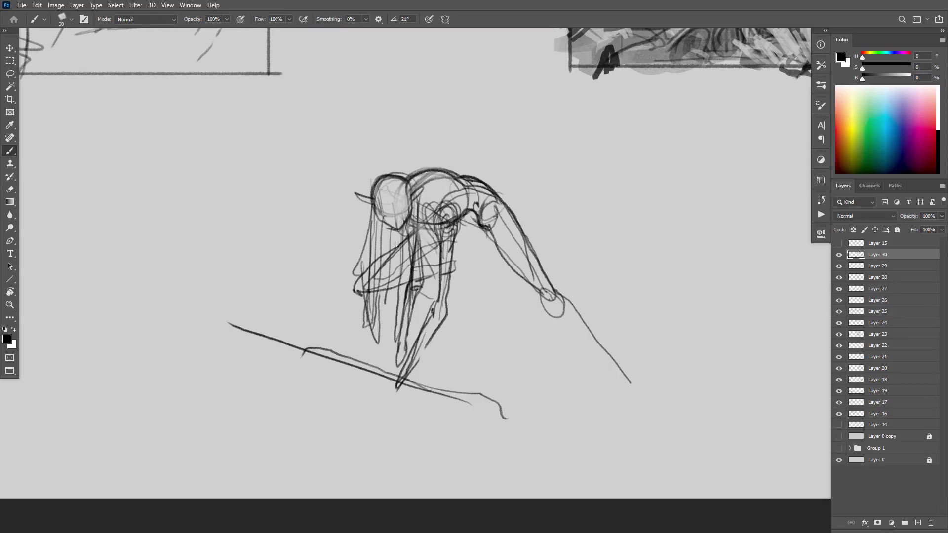
{"action": "left_click_drag", "start_coordinate": [396, 246], "coordinate": [348, 299]}
{"action": "scroll", "coordinate": [416, 298], "scroll_direction": "down", "scroll_amount": 4}
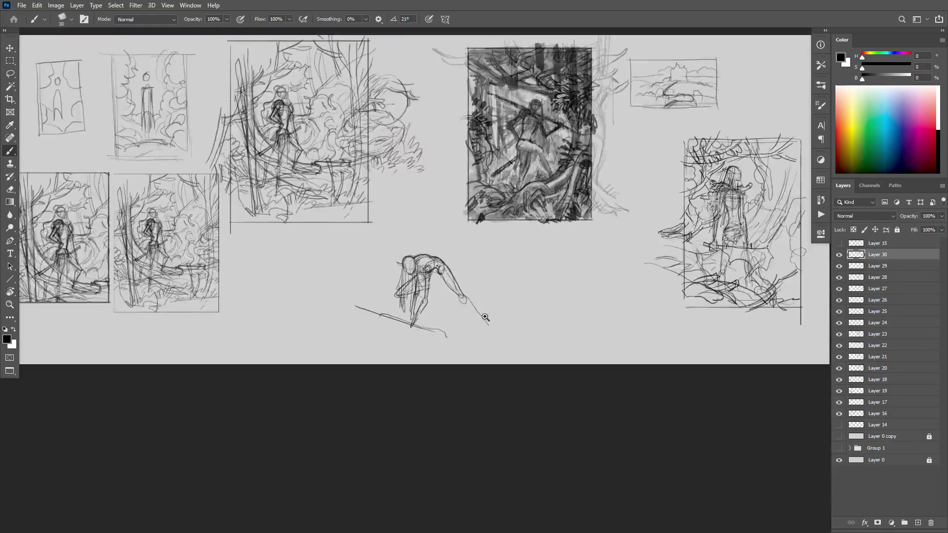
Step: Redraw the lower rear leg line down to the foot and try slanted strokes from the creature's face
{"action": "scroll", "coordinate": [485, 317], "scroll_direction": "up", "scroll_amount": 3}
{"action": "left_click_drag", "start_coordinate": [441, 286], "coordinate": [501, 351]}
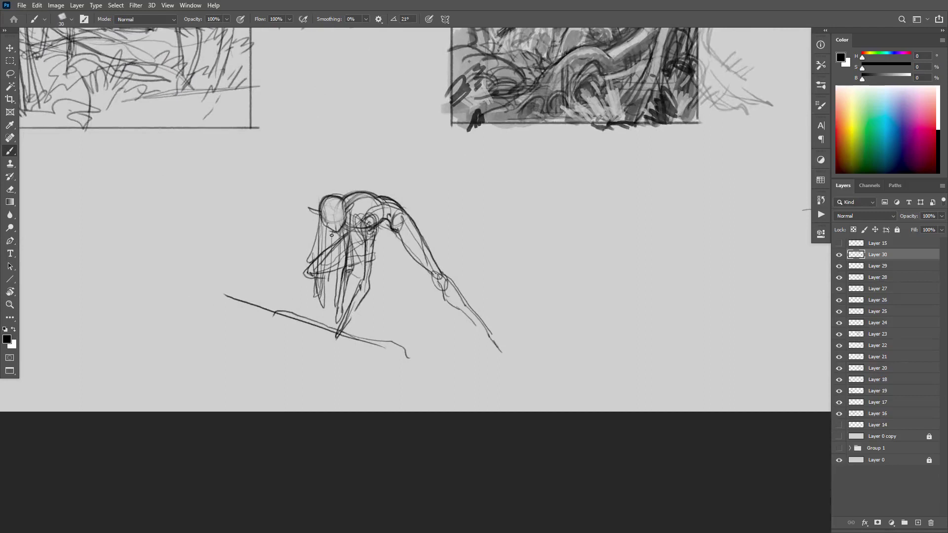
{"action": "left_click_drag", "start_coordinate": [321, 224], "coordinate": [256, 281]}
{"action": "key", "text": "ctrl+z"}
{"action": "mouse_move", "coordinate": [328, 220]}
{"action": "left_mouse_down"}
{"action": "mouse_move", "coordinate": [292, 247]}
{"action": "mouse_move", "coordinate": [270, 286]}
{"action": "left_mouse_up"}
{"action": "key", "text": "ctrl+z"}
Step: Reinforce the hair strands and forward limb contours below the chest, and touch up the hip outline
{"action": "left_click_drag", "start_coordinate": [343, 226], "coordinate": [379, 334]}
{"action": "key", "text": "ctrl+z"}
{"action": "left_click_drag", "start_coordinate": [347, 234], "coordinate": [334, 320]}
{"action": "mouse_move", "coordinate": [364, 231]}
{"action": "left_mouse_down"}
{"action": "mouse_move", "coordinate": [364, 283]}
{"action": "mouse_move", "coordinate": [344, 314]}
{"action": "left_mouse_up"}
{"action": "left_click_drag", "start_coordinate": [345, 266], "coordinate": [341, 226]}
{"action": "left_click_drag", "start_coordinate": [404, 214], "coordinate": [411, 224]}
Step: Add a dark foot at the end of the extended rear leg and a stroke along the hanging hair
{"action": "scroll", "coordinate": [413, 220], "scroll_direction": "down", "scroll_amount": 1}
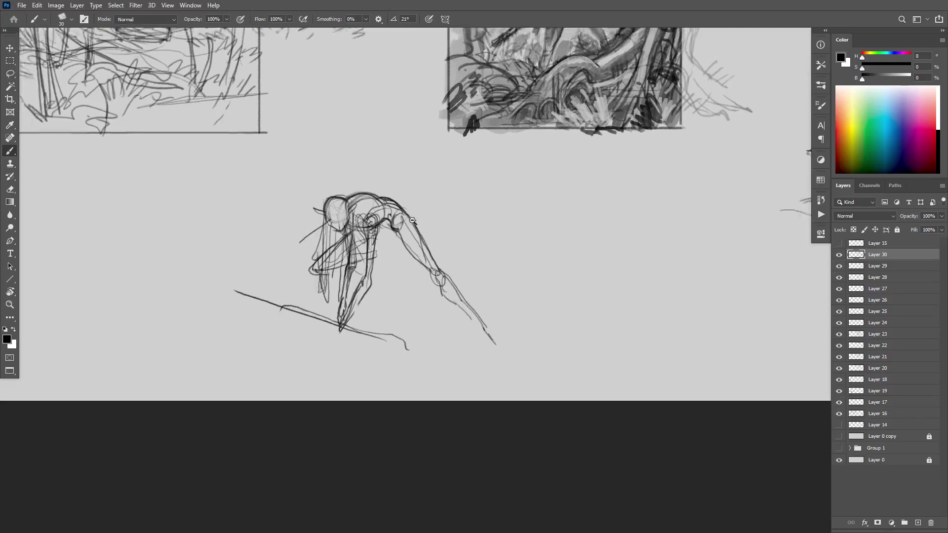
{"action": "scroll", "coordinate": [413, 221], "scroll_direction": "down", "scroll_amount": 3}
{"action": "scroll", "coordinate": [470, 271], "scroll_direction": "up", "scroll_amount": 3}
{"action": "left_click_drag", "start_coordinate": [454, 277], "coordinate": [470, 299]}
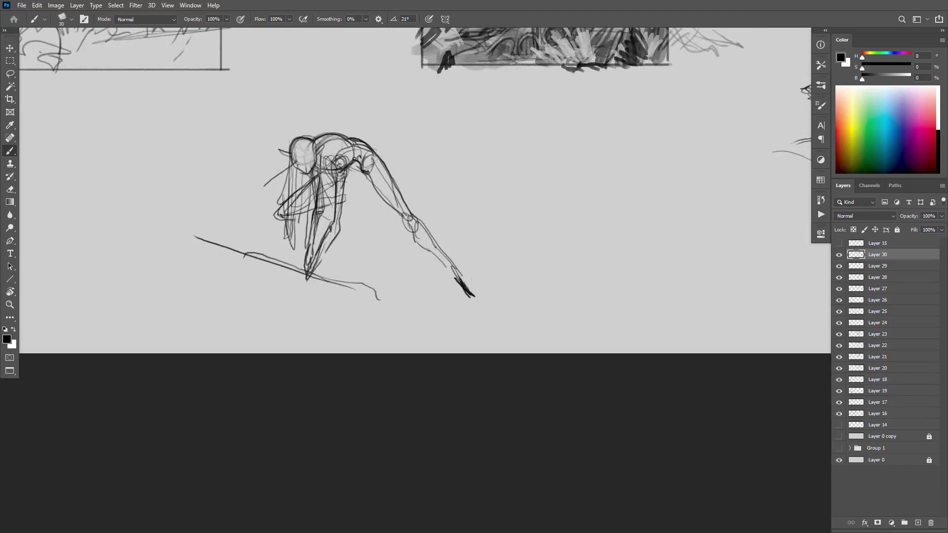
{"action": "mouse_move", "coordinate": [335, 155]}
{"action": "left_mouse_down"}
{"action": "mouse_move", "coordinate": [286, 210]}
{"action": "mouse_move", "coordinate": [322, 195]}
{"action": "mouse_move", "coordinate": [276, 220]}
{"action": "left_mouse_up"}
{"action": "key", "text": "e"}
{"action": "key", "text": "b"}
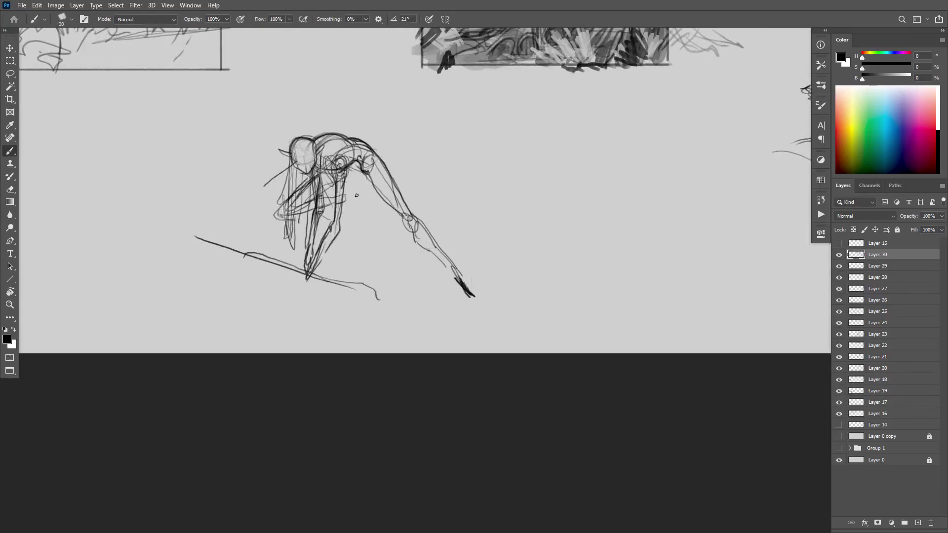
Step: Darken the forward limb's contact with the ground line and try a sagging curved line running beneath it
{"action": "left_click_drag", "start_coordinate": [298, 270], "coordinate": [206, 238]}
{"action": "key", "text": "ctrl+z"}
{"action": "mouse_move", "coordinate": [320, 282]}
{"action": "left_mouse_down"}
{"action": "mouse_move", "coordinate": [430, 294]}
{"action": "mouse_move", "coordinate": [357, 292]}
{"action": "mouse_move", "coordinate": [277, 270]}
{"action": "mouse_move", "coordinate": [219, 229]}
{"action": "left_mouse_up"}
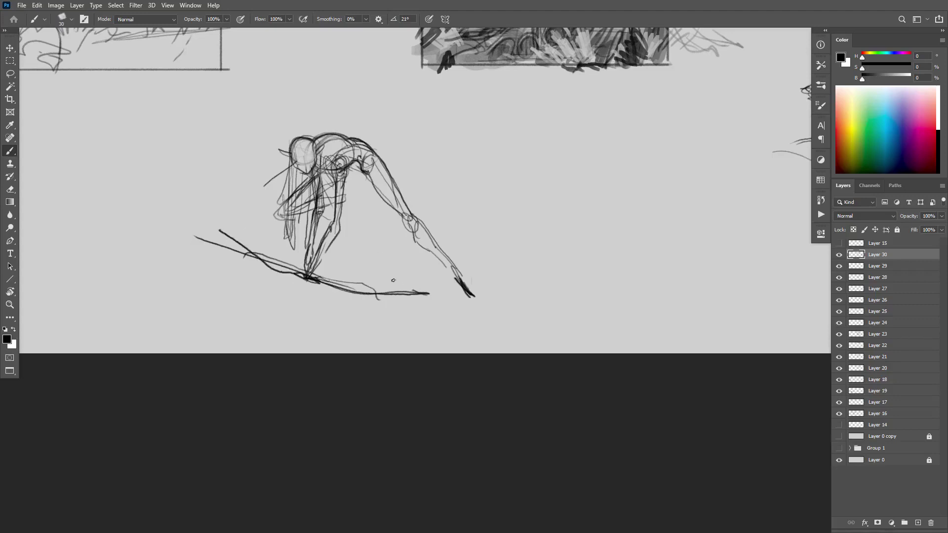
{"action": "left_click_drag", "start_coordinate": [428, 293], "coordinate": [223, 222]}
{"action": "key", "text": "ctrl+z"}
{"action": "left_click_drag", "start_coordinate": [427, 293], "coordinate": [220, 231]}
{"action": "key", "text": "ctrl+z"}
{"action": "key", "text": "ctrl+z"}
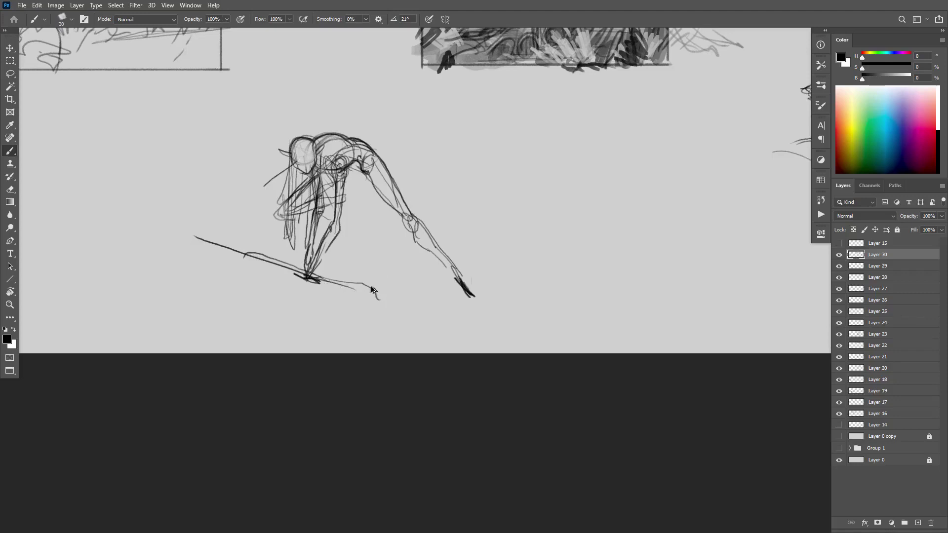
Step: Strengthen and extend the slanted ground line, darken its lower end, and add loose curves below the chest
{"action": "mouse_move", "coordinate": [367, 298]}
{"action": "left_mouse_down"}
{"action": "mouse_move", "coordinate": [174, 231]}
{"action": "mouse_move", "coordinate": [229, 248]}
{"action": "left_mouse_up"}
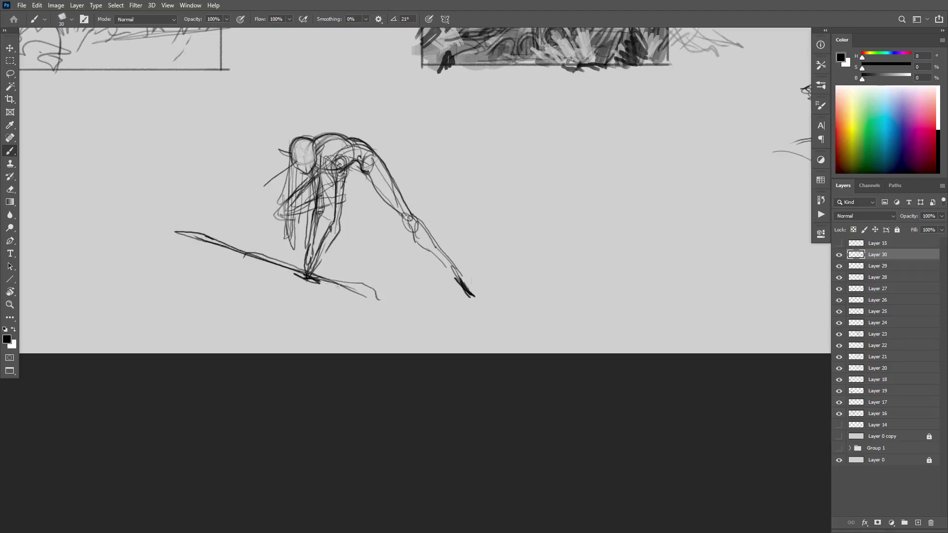
{"action": "mouse_move", "coordinate": [318, 281]}
{"action": "left_mouse_down"}
{"action": "mouse_move", "coordinate": [428, 310]}
{"action": "mouse_move", "coordinate": [416, 309]}
{"action": "left_mouse_up"}
{"action": "mouse_move", "coordinate": [366, 201]}
{"action": "left_mouse_down"}
{"action": "mouse_move", "coordinate": [329, 207]}
{"action": "mouse_move", "coordinate": [293, 227]}
{"action": "mouse_move", "coordinate": [258, 272]}
{"action": "mouse_move", "coordinate": [255, 295]}
{"action": "left_mouse_up"}
{"action": "left_click_drag", "start_coordinate": [345, 195], "coordinate": [379, 158]}
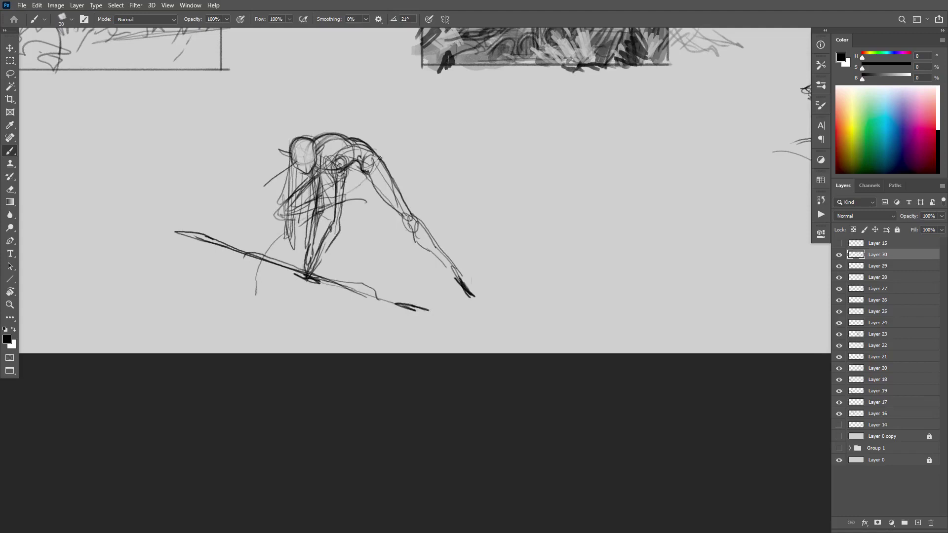
Step: Create a new layer and sketch a curve rising from the back and wide arcs sweeping past the rear leg
{"action": "key", "text": "ctrl+shift+alt+n"}
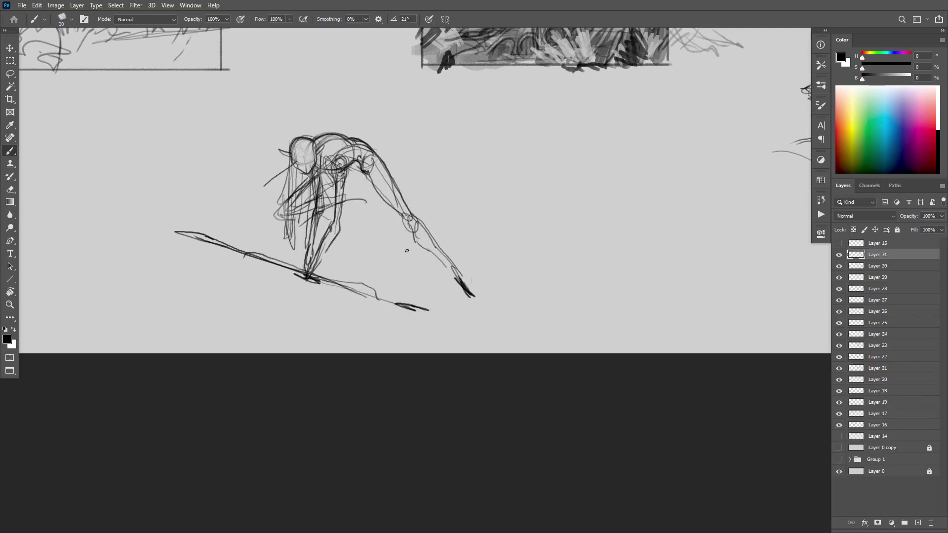
{"action": "left_click_drag", "start_coordinate": [362, 140], "coordinate": [365, 86]}
{"action": "left_click_drag", "start_coordinate": [462, 185], "coordinate": [323, 180]}
{"action": "mouse_move", "coordinate": [471, 283]}
{"action": "left_mouse_down"}
{"action": "mouse_move", "coordinate": [440, 186]}
{"action": "mouse_move", "coordinate": [346, 181]}
{"action": "left_mouse_up"}
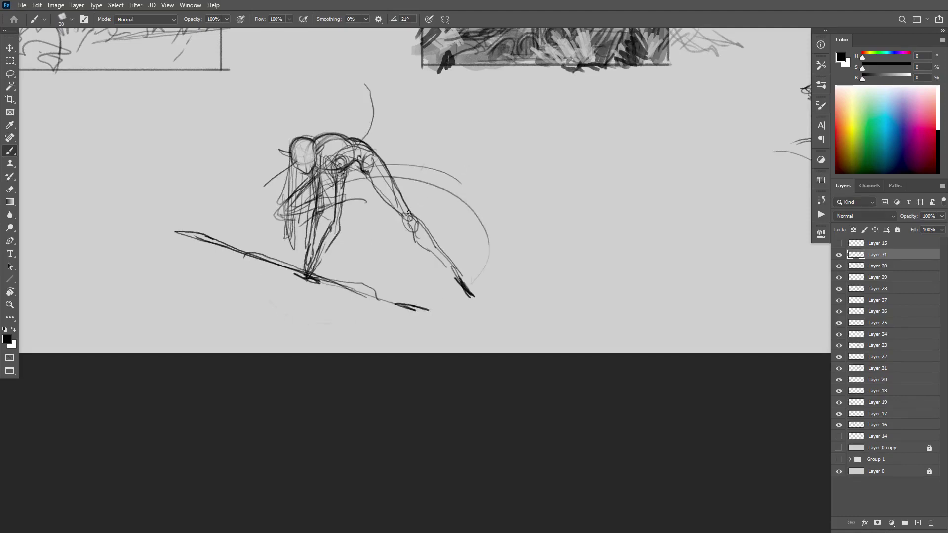
Step: Sketch a perspective grid of crossing diagonal lines on the ground beneath the creature
{"action": "left_click_drag", "start_coordinate": [465, 164], "coordinate": [288, 320]}
{"action": "left_click_drag", "start_coordinate": [273, 223], "coordinate": [456, 282]}
{"action": "mouse_move", "coordinate": [459, 194]}
{"action": "left_mouse_down"}
{"action": "mouse_move", "coordinate": [538, 221]}
{"action": "mouse_move", "coordinate": [359, 333]}
{"action": "left_mouse_up"}
{"action": "left_click_drag", "start_coordinate": [283, 224], "coordinate": [202, 299]}
{"action": "left_click_drag", "start_coordinate": [466, 278], "coordinate": [401, 347]}
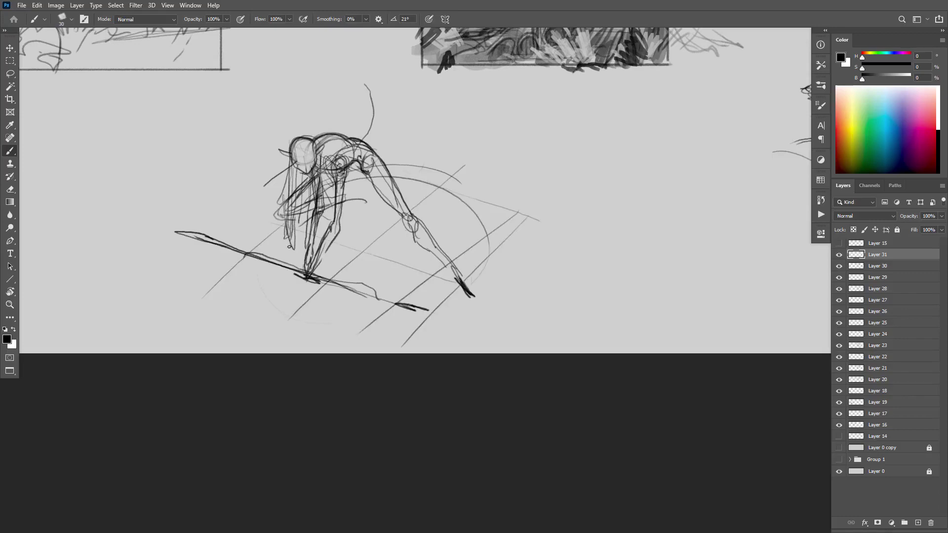
{"action": "left_click_drag", "start_coordinate": [230, 225], "coordinate": [434, 291]}
{"action": "left_click_drag", "start_coordinate": [231, 281], "coordinate": [363, 320]}
{"action": "left_click_drag", "start_coordinate": [349, 210], "coordinate": [507, 261]}
{"action": "left_click_drag", "start_coordinate": [470, 216], "coordinate": [521, 213]}
Step: Add more receding guide lines and curved, downward-falling contours at the front edge of the ground grid
{"action": "left_click_drag", "start_coordinate": [446, 199], "coordinate": [338, 246]}
{"action": "mouse_move", "coordinate": [394, 164]}
{"action": "left_mouse_down"}
{"action": "mouse_move", "coordinate": [267, 249]}
{"action": "mouse_move", "coordinate": [230, 286]}
{"action": "mouse_move", "coordinate": [238, 315]}
{"action": "left_mouse_up"}
{"action": "mouse_move", "coordinate": [299, 218]}
{"action": "left_mouse_down"}
{"action": "mouse_move", "coordinate": [252, 280]}
{"action": "mouse_move", "coordinate": [260, 337]}
{"action": "left_mouse_up"}
{"action": "left_click_drag", "start_coordinate": [281, 271], "coordinate": [271, 351]}
{"action": "mouse_move", "coordinate": [250, 285]}
{"action": "left_mouse_down"}
{"action": "mouse_move", "coordinate": [246, 334]}
{"action": "mouse_move", "coordinate": [383, 253]}
{"action": "left_mouse_up"}
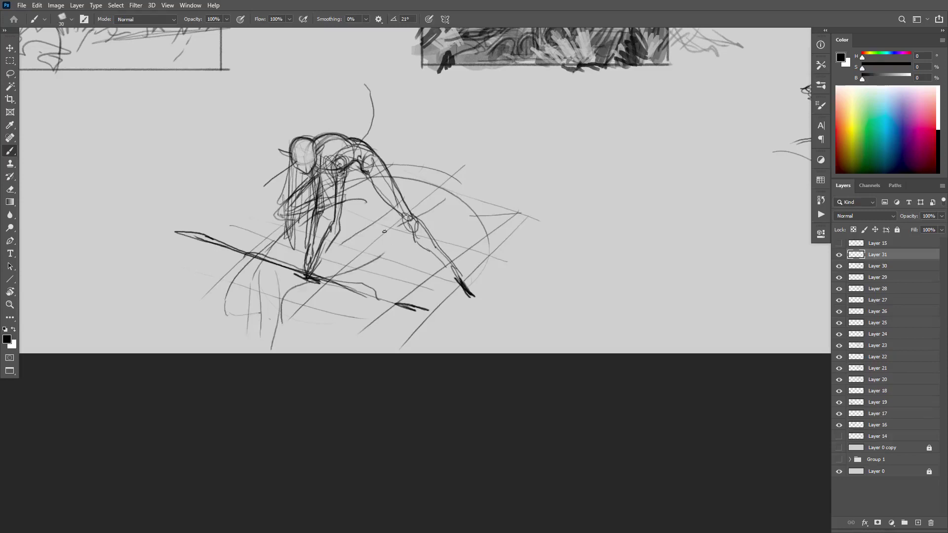
Step: Sketch overlapping ellipses with a vertical axis above the creature's back, plus curved strokes on either side
{"action": "mouse_move", "coordinate": [352, 185]}
{"action": "left_mouse_down"}
{"action": "mouse_move", "coordinate": [344, 89]}
{"action": "mouse_move", "coordinate": [391, 136]}
{"action": "mouse_move", "coordinate": [475, 103]}
{"action": "mouse_move", "coordinate": [404, 71]}
{"action": "mouse_move", "coordinate": [383, 141]}
{"action": "mouse_move", "coordinate": [507, 116]}
{"action": "mouse_move", "coordinate": [421, 63]}
{"action": "mouse_move", "coordinate": [347, 118]}
{"action": "mouse_move", "coordinate": [487, 119]}
{"action": "mouse_move", "coordinate": [481, 65]}
{"action": "left_mouse_up"}
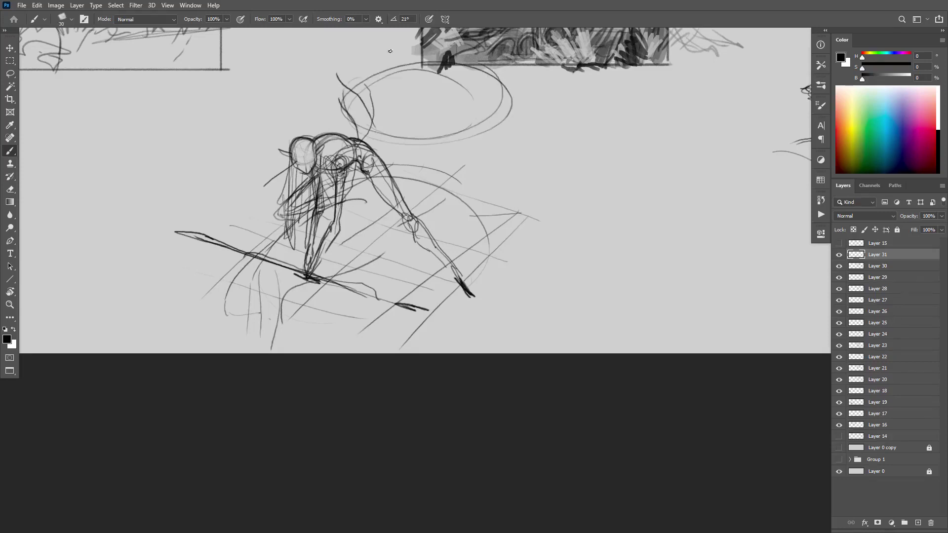
{"action": "mouse_move", "coordinate": [409, 47]}
{"action": "left_mouse_down"}
{"action": "mouse_move", "coordinate": [452, 102]}
{"action": "mouse_move", "coordinate": [492, 93]}
{"action": "mouse_move", "coordinate": [431, 207]}
{"action": "left_mouse_up"}
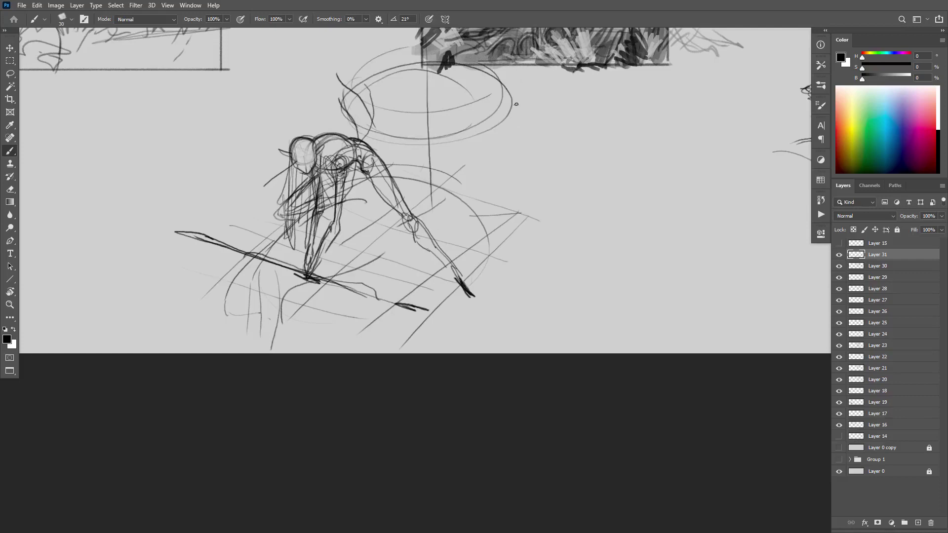
{"action": "mouse_move", "coordinate": [515, 71]}
{"action": "left_mouse_down"}
{"action": "mouse_move", "coordinate": [519, 140]}
{"action": "mouse_move", "coordinate": [591, 172]}
{"action": "left_mouse_up"}
{"action": "left_click_drag", "start_coordinate": [348, 95], "coordinate": [330, 120]}
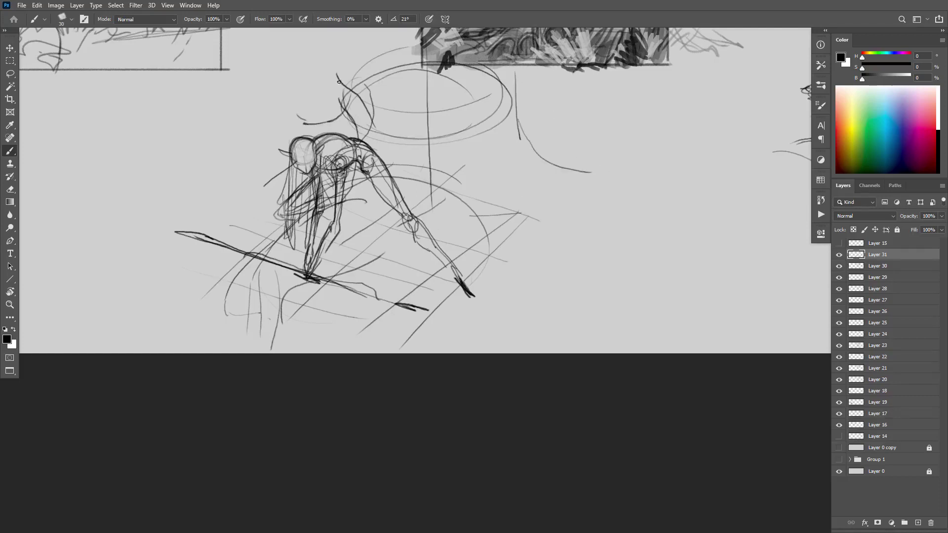
Step: Draw a large sweeping ellipse around the form behind the creature and add curves near its head and front
{"action": "mouse_move", "coordinate": [508, 257]}
{"action": "left_mouse_down"}
{"action": "mouse_move", "coordinate": [620, 156]}
{"action": "mouse_move", "coordinate": [274, 106]}
{"action": "left_mouse_up"}
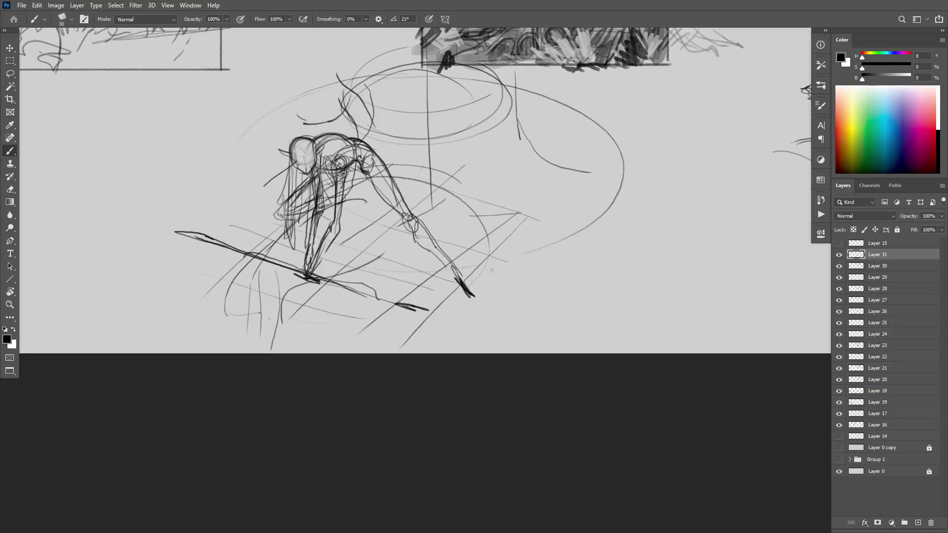
{"action": "left_click_drag", "start_coordinate": [492, 270], "coordinate": [575, 241]}
{"action": "mouse_move", "coordinate": [372, 74]}
{"action": "left_mouse_down"}
{"action": "mouse_move", "coordinate": [323, 94]}
{"action": "mouse_move", "coordinate": [261, 94]}
{"action": "left_mouse_up"}
{"action": "mouse_move", "coordinate": [345, 171]}
{"action": "left_mouse_down"}
{"action": "mouse_move", "coordinate": [236, 269]}
{"action": "mouse_move", "coordinate": [241, 318]}
{"action": "left_mouse_up"}
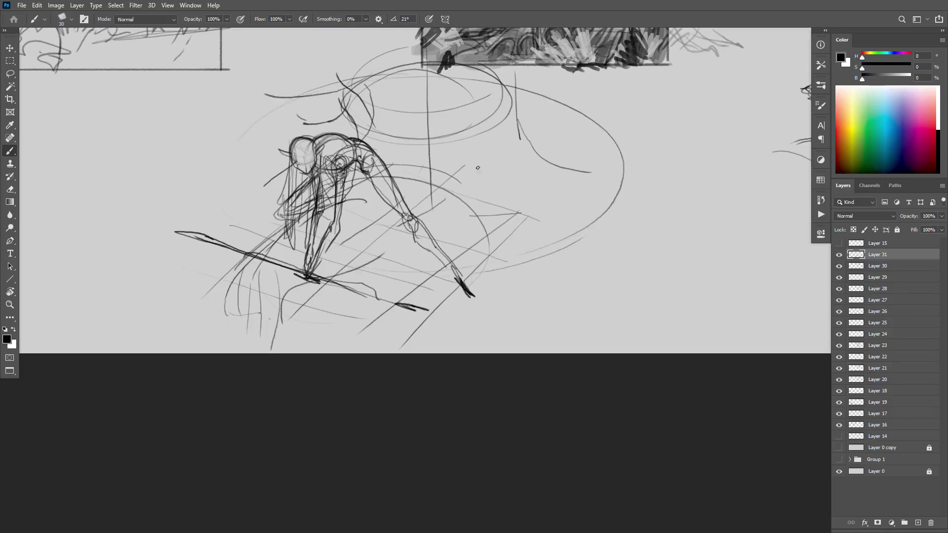
Step: Add long lines extending outward from the large ellipse and a curved contour beyond the rear foot
{"action": "left_click_drag", "start_coordinate": [461, 150], "coordinate": [629, 249]}
{"action": "left_click_drag", "start_coordinate": [513, 118], "coordinate": [672, 127]}
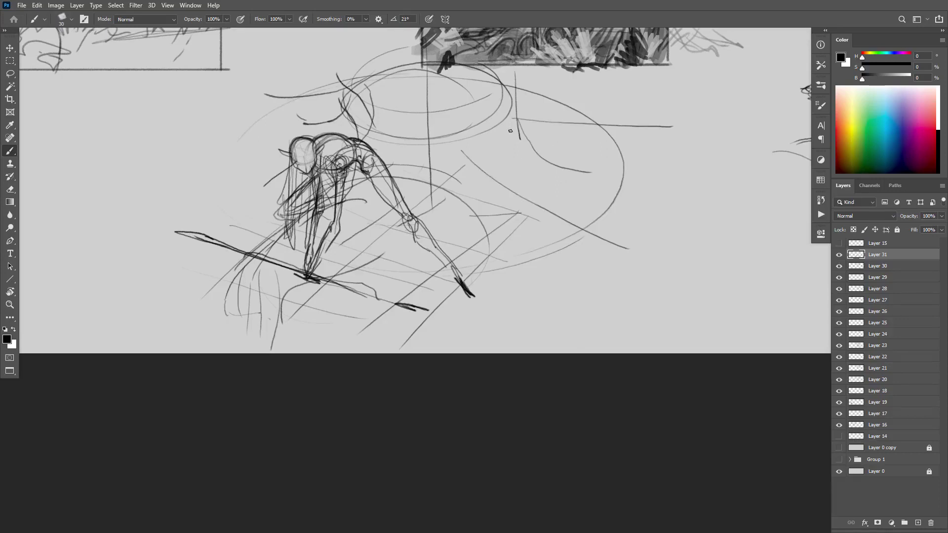
{"action": "mouse_move", "coordinate": [508, 121]}
{"action": "left_mouse_down"}
{"action": "mouse_move", "coordinate": [576, 192]}
{"action": "mouse_move", "coordinate": [683, 251]}
{"action": "left_mouse_up"}
{"action": "mouse_move", "coordinate": [578, 269]}
{"action": "left_mouse_down"}
{"action": "mouse_move", "coordinate": [560, 252]}
{"action": "mouse_move", "coordinate": [491, 232]}
{"action": "left_mouse_up"}
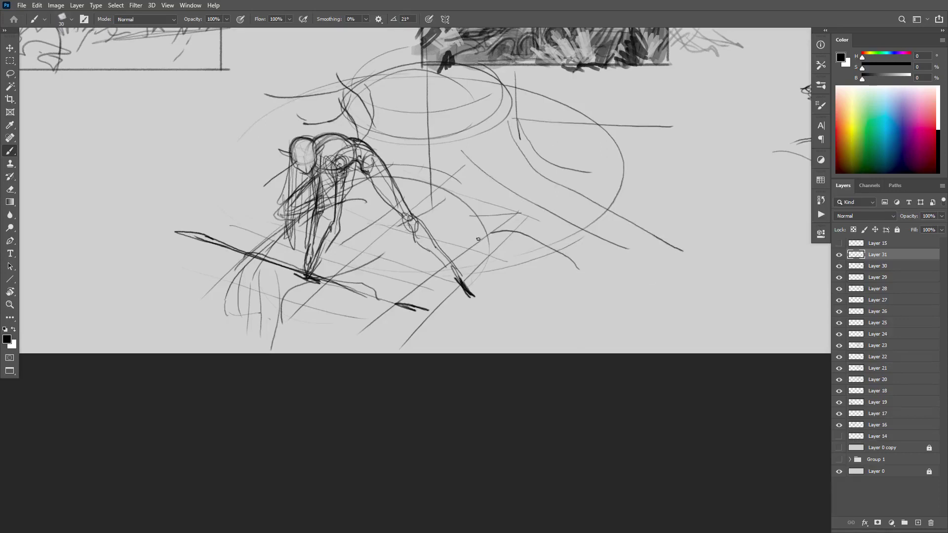
Step: Sketch bulging contours and downward side edges for the rounded mass beyond the creature's rear foot
{"action": "left_click_drag", "start_coordinate": [515, 167], "coordinate": [563, 223]}
{"action": "left_click_drag", "start_coordinate": [558, 213], "coordinate": [559, 239]}
{"action": "mouse_move", "coordinate": [554, 176]}
{"action": "left_mouse_down"}
{"action": "mouse_move", "coordinate": [603, 232]}
{"action": "mouse_move", "coordinate": [548, 312]}
{"action": "mouse_move", "coordinate": [502, 323]}
{"action": "mouse_move", "coordinate": [559, 285]}
{"action": "left_mouse_up"}
{"action": "mouse_move", "coordinate": [624, 221]}
{"action": "left_mouse_down"}
{"action": "mouse_move", "coordinate": [617, 266]}
{"action": "mouse_move", "coordinate": [579, 251]}
{"action": "mouse_move", "coordinate": [579, 304]}
{"action": "left_mouse_up"}
{"action": "mouse_move", "coordinate": [609, 215]}
{"action": "left_mouse_down"}
{"action": "mouse_move", "coordinate": [566, 254]}
{"action": "mouse_move", "coordinate": [564, 302]}
{"action": "mouse_move", "coordinate": [594, 269]}
{"action": "left_mouse_up"}
{"action": "mouse_move", "coordinate": [617, 267]}
{"action": "left_mouse_down"}
{"action": "mouse_move", "coordinate": [584, 291]}
{"action": "mouse_move", "coordinate": [554, 262]}
{"action": "mouse_move", "coordinate": [489, 244]}
{"action": "left_mouse_up"}
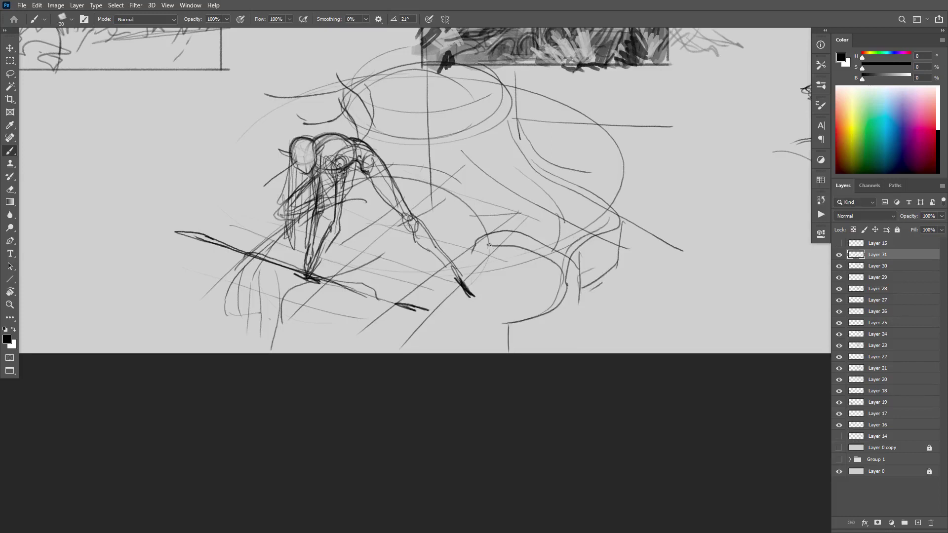
Step: Draw looping contours around the rear leg and diagonal lines across the ground grid, undoing the last vertical stroke
{"action": "mouse_move", "coordinate": [553, 257]}
{"action": "left_mouse_down"}
{"action": "mouse_move", "coordinate": [520, 227]}
{"action": "mouse_move", "coordinate": [478, 223]}
{"action": "mouse_move", "coordinate": [356, 266]}
{"action": "left_mouse_up"}
{"action": "left_click_drag", "start_coordinate": [474, 230], "coordinate": [444, 200]}
{"action": "mouse_move", "coordinate": [419, 211]}
{"action": "left_mouse_down"}
{"action": "mouse_move", "coordinate": [456, 225]}
{"action": "mouse_move", "coordinate": [453, 197]}
{"action": "mouse_move", "coordinate": [498, 206]}
{"action": "mouse_move", "coordinate": [473, 269]}
{"action": "left_mouse_up"}
{"action": "mouse_move", "coordinate": [483, 213]}
{"action": "left_mouse_down"}
{"action": "mouse_move", "coordinate": [461, 246]}
{"action": "mouse_move", "coordinate": [483, 271]}
{"action": "mouse_move", "coordinate": [350, 325]}
{"action": "left_mouse_up"}
{"action": "left_click_drag", "start_coordinate": [486, 260], "coordinate": [487, 296]}
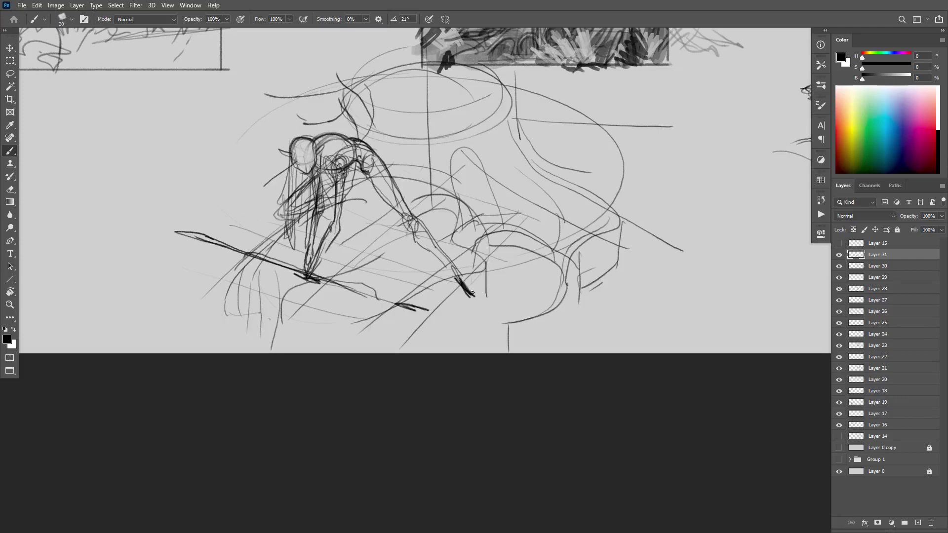
{"action": "key", "text": "ctrl+z"}
Step: Build up overlapping arched contours behind the rear leg and connect them to the ground with long curves
{"action": "left_click_drag", "start_coordinate": [479, 242], "coordinate": [485, 273]}
{"action": "mouse_move", "coordinate": [451, 212]}
{"action": "left_mouse_down"}
{"action": "mouse_move", "coordinate": [451, 242]}
{"action": "mouse_move", "coordinate": [482, 196]}
{"action": "left_mouse_up"}
{"action": "mouse_move", "coordinate": [482, 238]}
{"action": "left_mouse_down"}
{"action": "mouse_move", "coordinate": [338, 320]}
{"action": "mouse_move", "coordinate": [466, 275]}
{"action": "mouse_move", "coordinate": [449, 175]}
{"action": "mouse_move", "coordinate": [356, 238]}
{"action": "mouse_move", "coordinate": [318, 282]}
{"action": "left_mouse_up"}
{"action": "mouse_move", "coordinate": [437, 187]}
{"action": "left_mouse_down"}
{"action": "mouse_move", "coordinate": [424, 168]}
{"action": "mouse_move", "coordinate": [352, 229]}
{"action": "mouse_move", "coordinate": [441, 148]}
{"action": "mouse_move", "coordinate": [428, 137]}
{"action": "mouse_move", "coordinate": [380, 175]}
{"action": "left_mouse_up"}
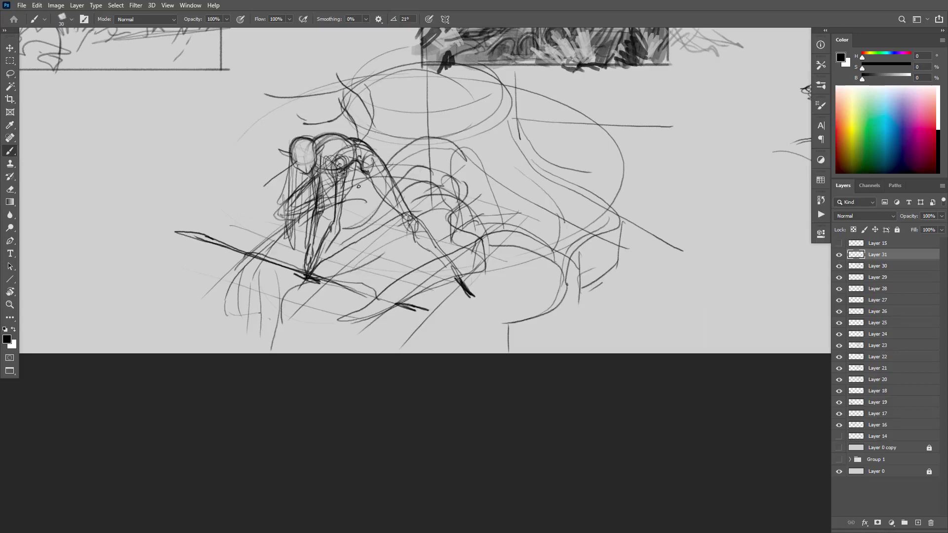
Step: Sketch jagged, branching shapes above the creature's back and add strands and small rounded forms at the chest
{"action": "mouse_move", "coordinate": [336, 210]}
{"action": "left_mouse_down"}
{"action": "mouse_move", "coordinate": [346, 200]}
{"action": "mouse_move", "coordinate": [316, 220]}
{"action": "left_mouse_up"}
{"action": "mouse_move", "coordinate": [322, 150]}
{"action": "left_mouse_down"}
{"action": "mouse_move", "coordinate": [352, 126]}
{"action": "mouse_move", "coordinate": [327, 107]}
{"action": "mouse_move", "coordinate": [400, 123]}
{"action": "left_mouse_up"}
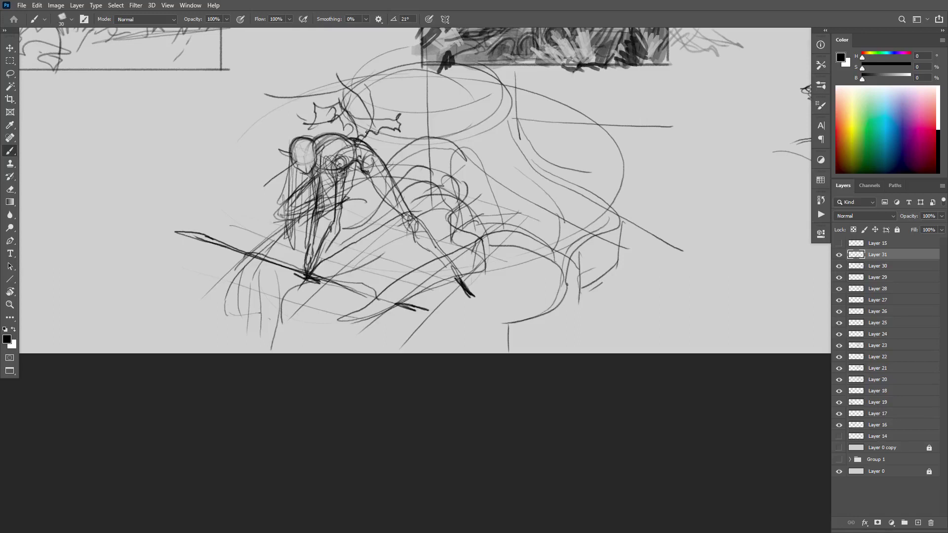
{"action": "mouse_move", "coordinate": [344, 131]}
{"action": "left_mouse_down"}
{"action": "mouse_move", "coordinate": [360, 111]}
{"action": "mouse_move", "coordinate": [326, 133]}
{"action": "mouse_move", "coordinate": [311, 106]}
{"action": "mouse_move", "coordinate": [316, 142]}
{"action": "mouse_move", "coordinate": [323, 124]}
{"action": "left_mouse_up"}
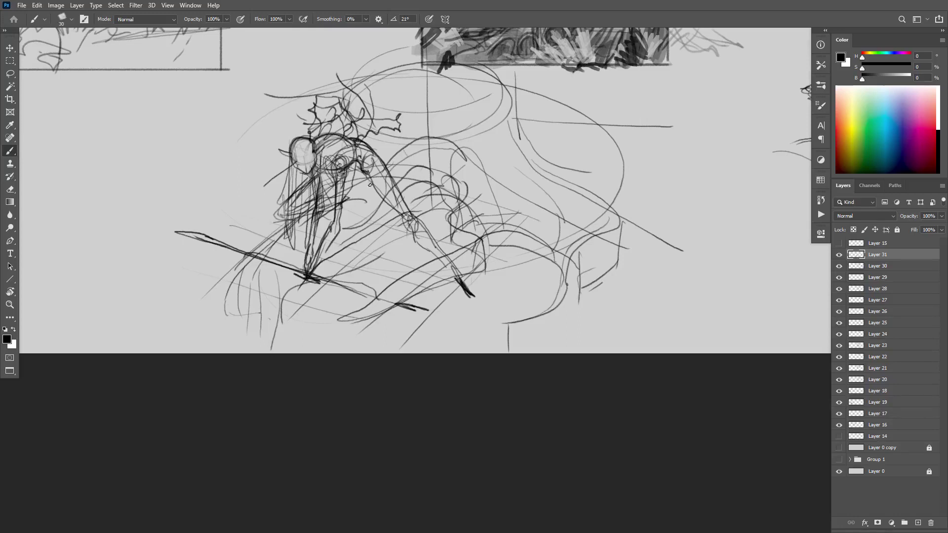
{"action": "left_click_drag", "start_coordinate": [356, 161], "coordinate": [353, 200]}
{"action": "left_click_drag", "start_coordinate": [331, 154], "coordinate": [324, 166]}
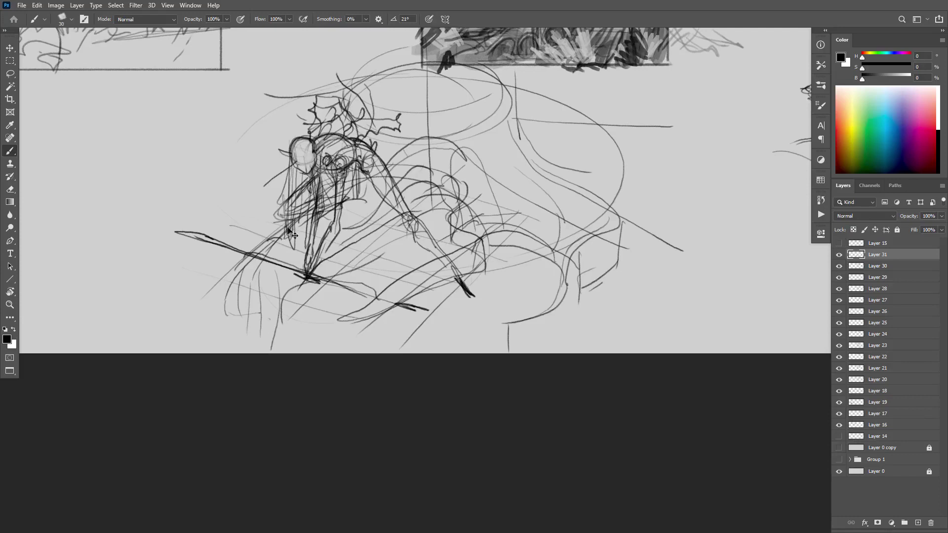
Step: Sketch a hooked shape beside the hanging hair and oval shapes on the ground, and darken their outlines
{"action": "mouse_move", "coordinate": [284, 220]}
{"action": "left_mouse_down"}
{"action": "mouse_move", "coordinate": [250, 216]}
{"action": "mouse_move", "coordinate": [263, 237]}
{"action": "mouse_move", "coordinate": [285, 233]}
{"action": "left_mouse_up"}
{"action": "mouse_move", "coordinate": [266, 276]}
{"action": "left_mouse_down"}
{"action": "mouse_move", "coordinate": [250, 303]}
{"action": "mouse_move", "coordinate": [266, 299]}
{"action": "mouse_move", "coordinate": [270, 278]}
{"action": "left_mouse_up"}
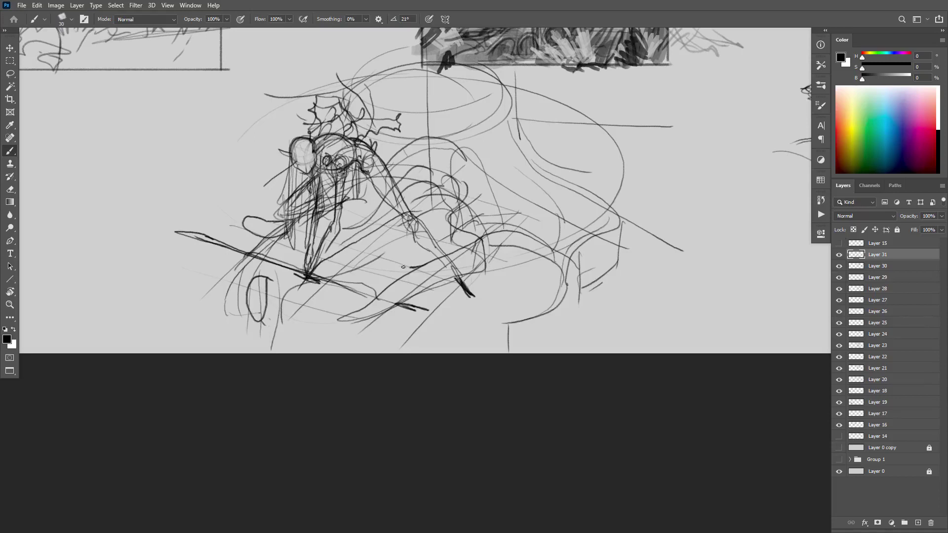
{"action": "mouse_move", "coordinate": [403, 266]}
{"action": "left_mouse_down"}
{"action": "mouse_move", "coordinate": [395, 277]}
{"action": "mouse_move", "coordinate": [433, 264]}
{"action": "left_mouse_up"}
{"action": "mouse_move", "coordinate": [261, 230]}
{"action": "left_mouse_down"}
{"action": "mouse_move", "coordinate": [247, 221]}
{"action": "mouse_move", "coordinate": [278, 235]}
{"action": "mouse_move", "coordinate": [247, 217]}
{"action": "left_mouse_up"}
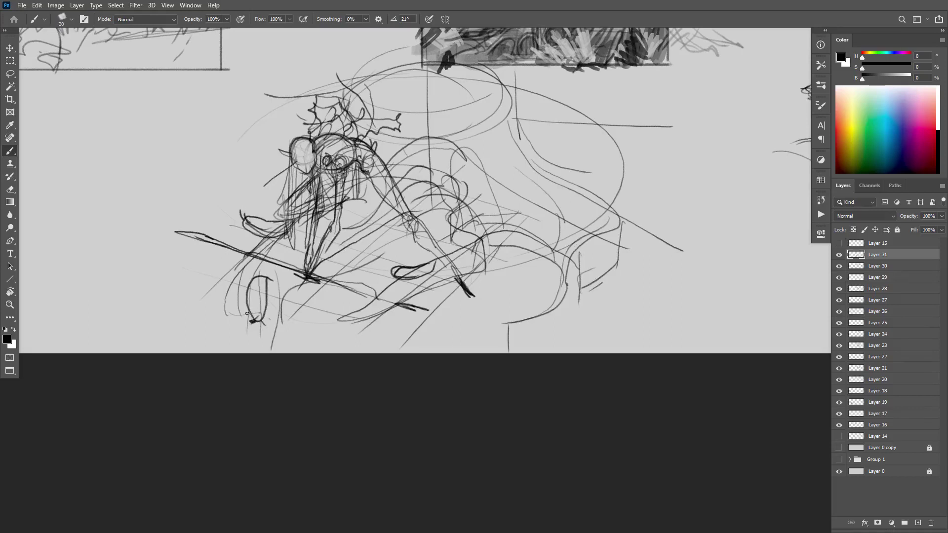
{"action": "left_click_drag", "start_coordinate": [257, 278], "coordinate": [256, 327]}
{"action": "mouse_move", "coordinate": [240, 272]}
{"action": "left_mouse_down"}
{"action": "mouse_move", "coordinate": [249, 259]}
{"action": "mouse_move", "coordinate": [277, 300]}
{"action": "left_mouse_up"}
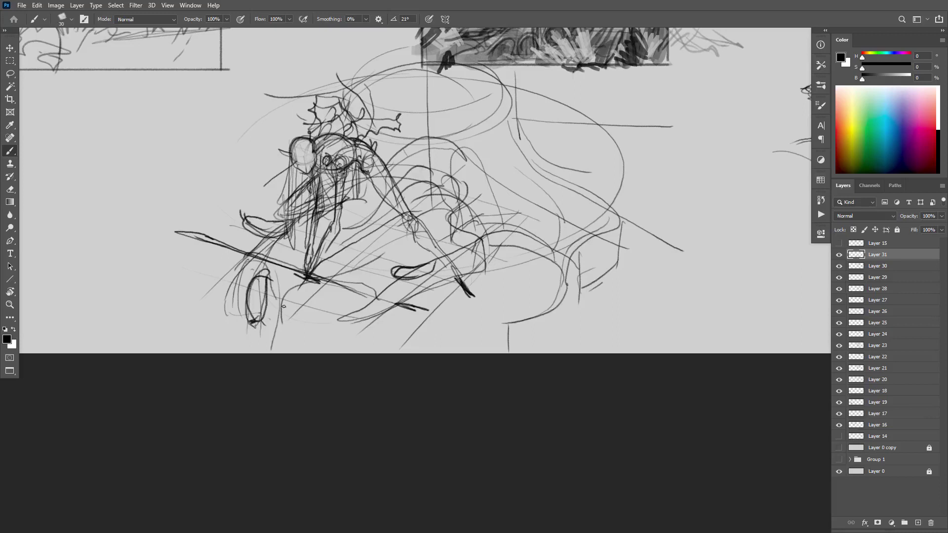
Step: Add contour strokes between the front oval and the forward limb, undoing the last stroke
{"action": "left_click_drag", "start_coordinate": [288, 257], "coordinate": [298, 287]}
{"action": "mouse_move", "coordinate": [296, 254]}
{"action": "left_mouse_down"}
{"action": "mouse_move", "coordinate": [276, 320]}
{"action": "mouse_move", "coordinate": [273, 303]}
{"action": "left_mouse_up"}
{"action": "left_click_drag", "start_coordinate": [289, 285], "coordinate": [317, 251]}
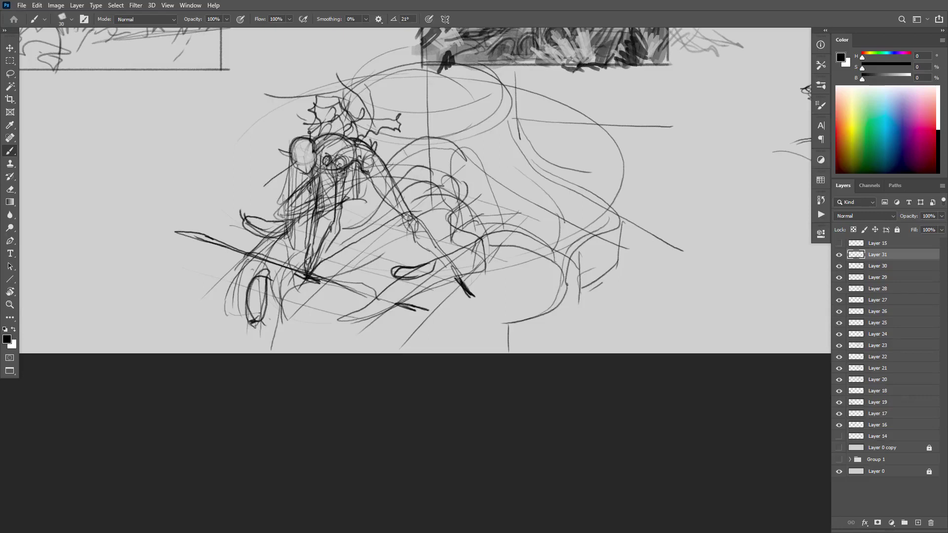
{"action": "mouse_move", "coordinate": [282, 287]}
{"action": "left_mouse_down"}
{"action": "mouse_move", "coordinate": [296, 247]}
{"action": "mouse_move", "coordinate": [379, 203]}
{"action": "left_mouse_up"}
{"action": "left_click_drag", "start_coordinate": [337, 245], "coordinate": [388, 216]}
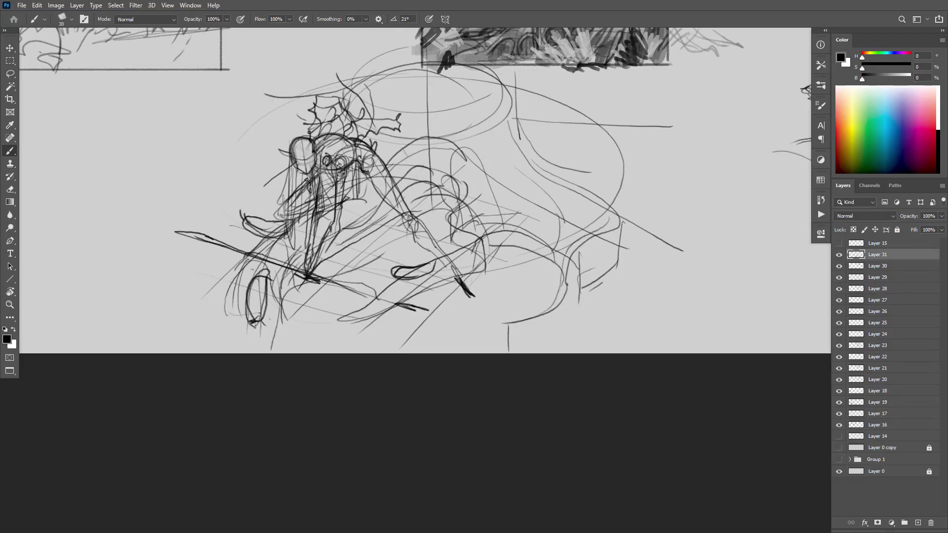
{"action": "key", "text": "ctrl+z"}
Step: Add long hair strands falling past the face and mark the lowered face's contours
{"action": "left_click_drag", "start_coordinate": [321, 148], "coordinate": [322, 244]}
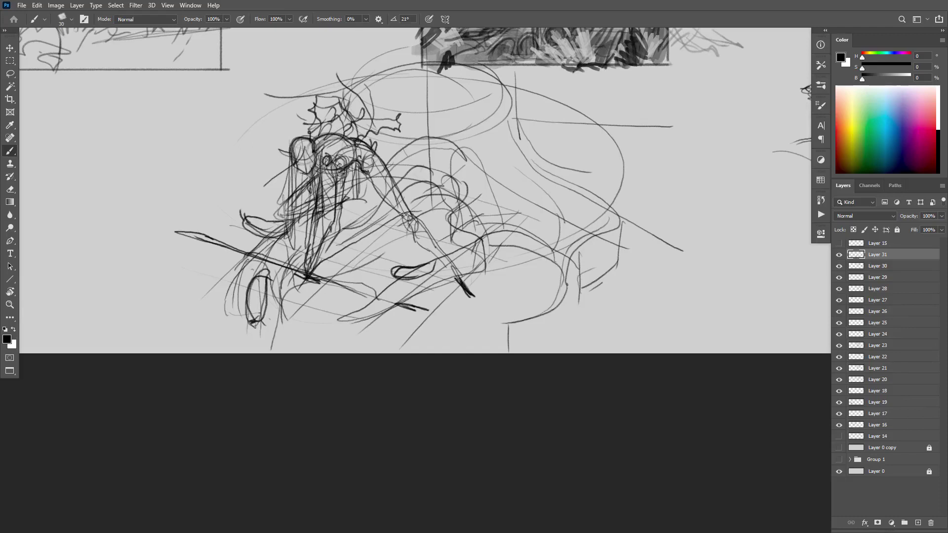
{"action": "left_click_drag", "start_coordinate": [296, 144], "coordinate": [299, 208]}
{"action": "left_click_drag", "start_coordinate": [301, 165], "coordinate": [294, 172]}
{"action": "scroll", "coordinate": [295, 266], "scroll_direction": "down", "scroll_amount": 3}
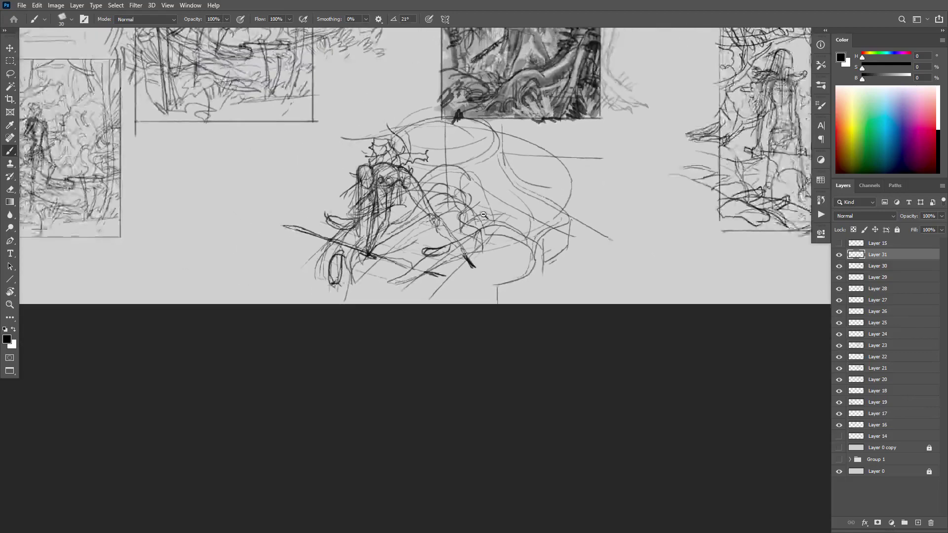
{"action": "scroll", "coordinate": [322, 168], "scroll_direction": "up", "scroll_amount": 3}
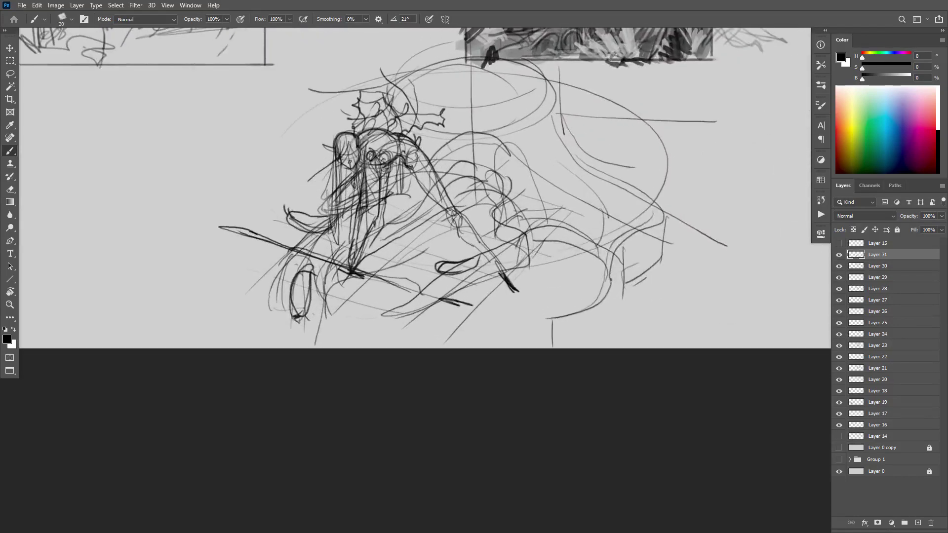
{"action": "scroll", "coordinate": [572, 225], "scroll_direction": "down", "scroll_amount": 1}
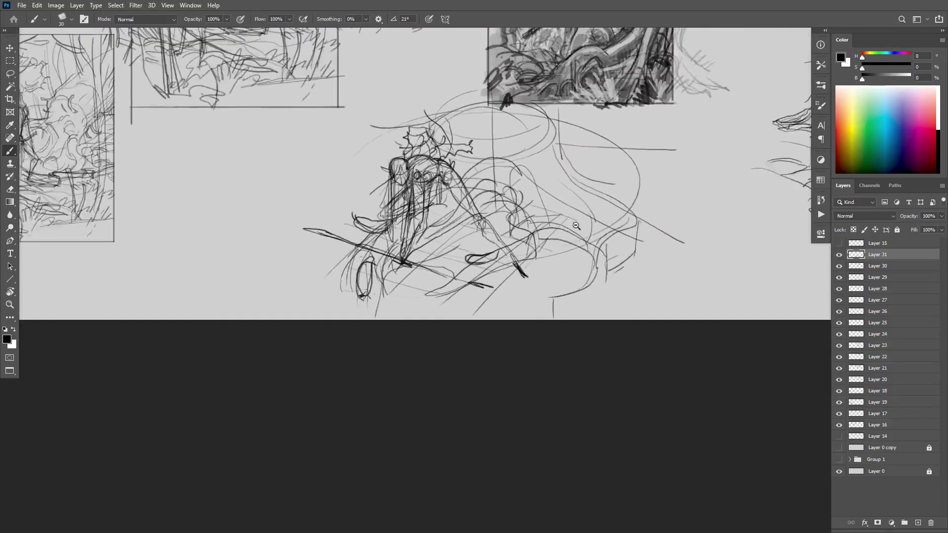
{"action": "scroll", "coordinate": [573, 222], "scroll_direction": "down", "scroll_amount": 2}
{"action": "left_click_drag", "start_coordinate": [605, 268], "coordinate": [539, 336]}
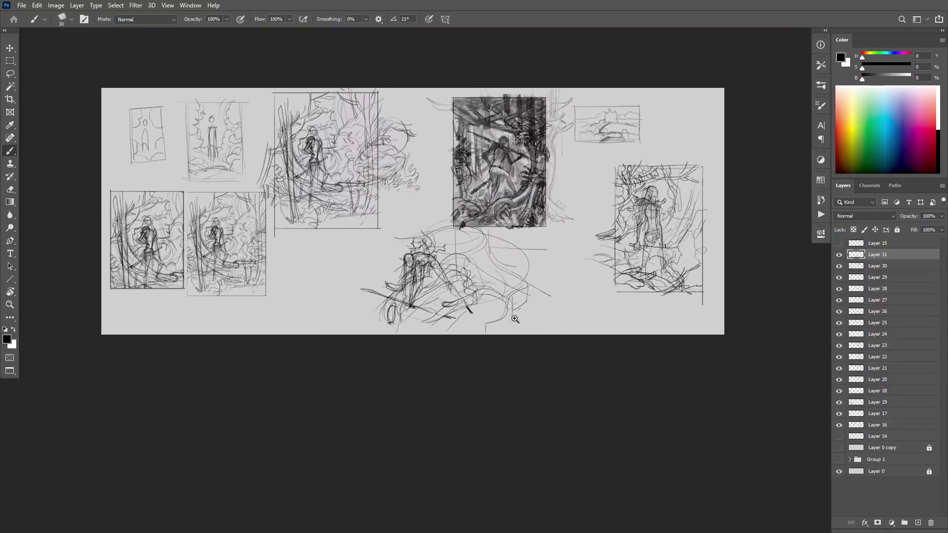
{"action": "scroll", "coordinate": [510, 281], "scroll_direction": "up", "scroll_amount": 1}
{"action": "left_click_drag", "start_coordinate": [511, 282], "coordinate": [537, 253]}
{"action": "key", "text": "c"}
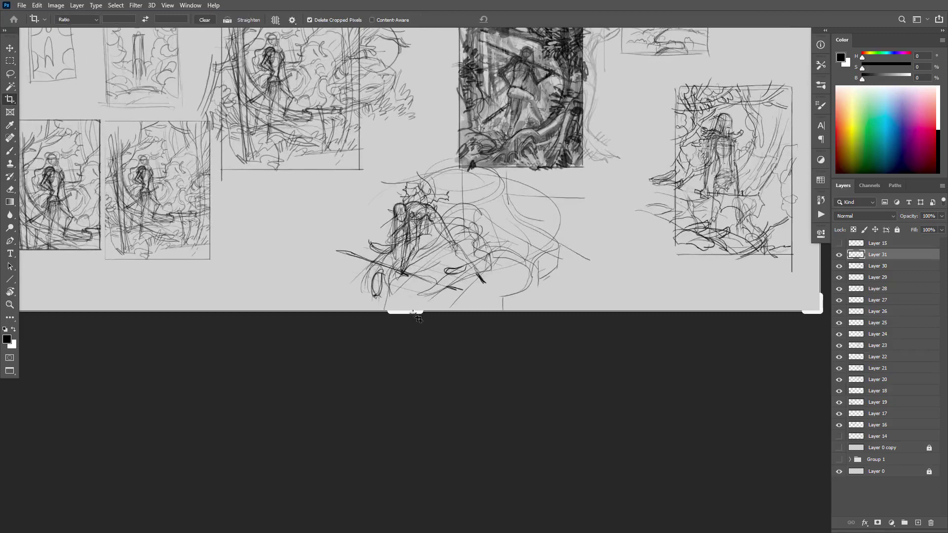
{"action": "left_click_drag", "start_coordinate": [412, 322], "coordinate": [425, 328]}
{"action": "left_click_drag", "start_coordinate": [635, 215], "coordinate": [518, 296]}
{"action": "key", "text": "b"}
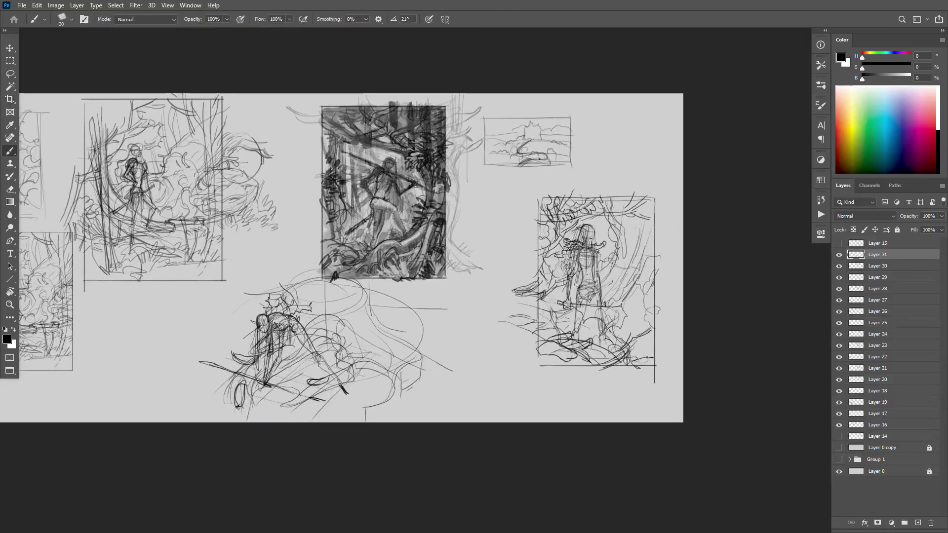
Step: Try to move the small landscape thumbnail with a rectangular selection around it, then deselect
{"action": "key", "text": "m"}
{"action": "mouse_move", "coordinate": [478, 114]}
{"action": "left_mouse_down"}
{"action": "mouse_move", "coordinate": [568, 191]}
{"action": "mouse_move", "coordinate": [598, 176]}
{"action": "left_mouse_up"}
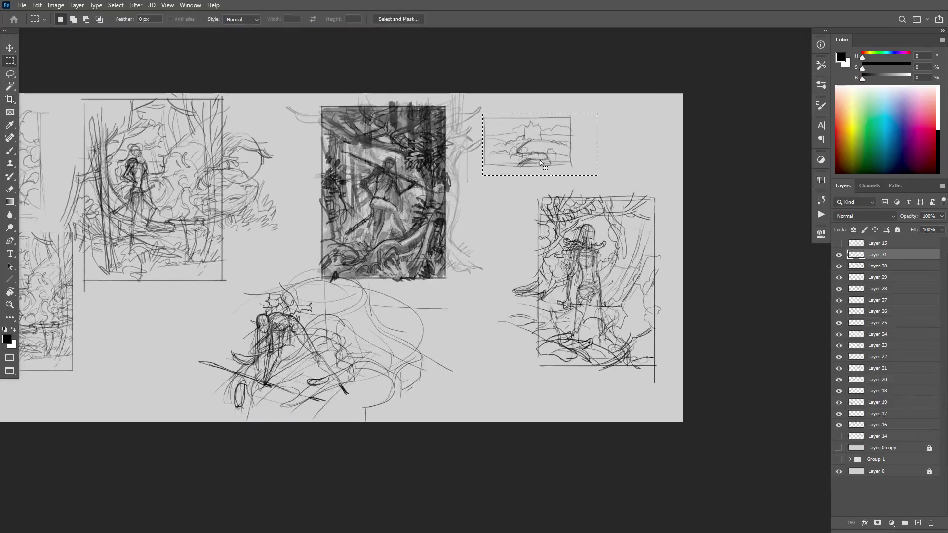
{"action": "key", "text": "b"}
{"action": "key", "text": "v"}
{"action": "left_click", "coordinate": [526, 162]}
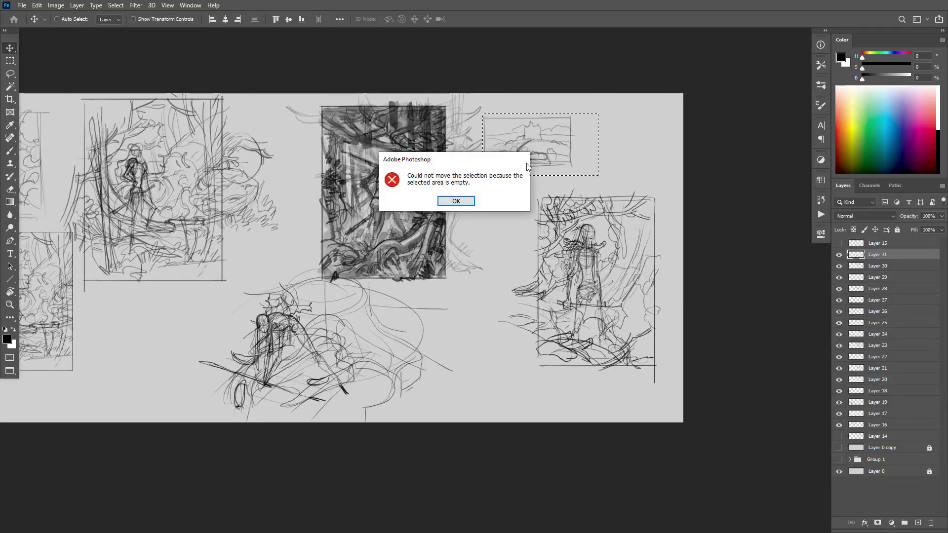
{"action": "key", "text": "Return"}
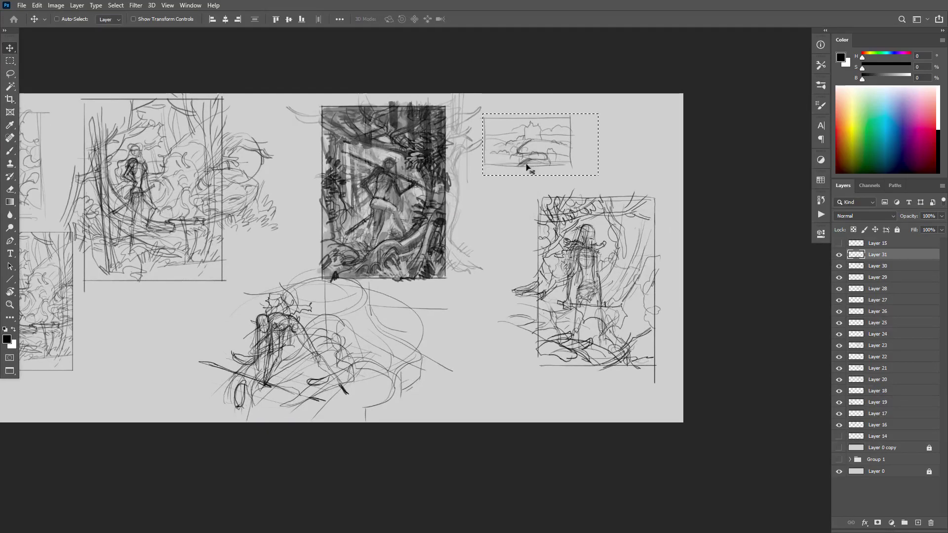
{"action": "left_click", "coordinate": [522, 165]}
{"action": "key", "text": "Return"}
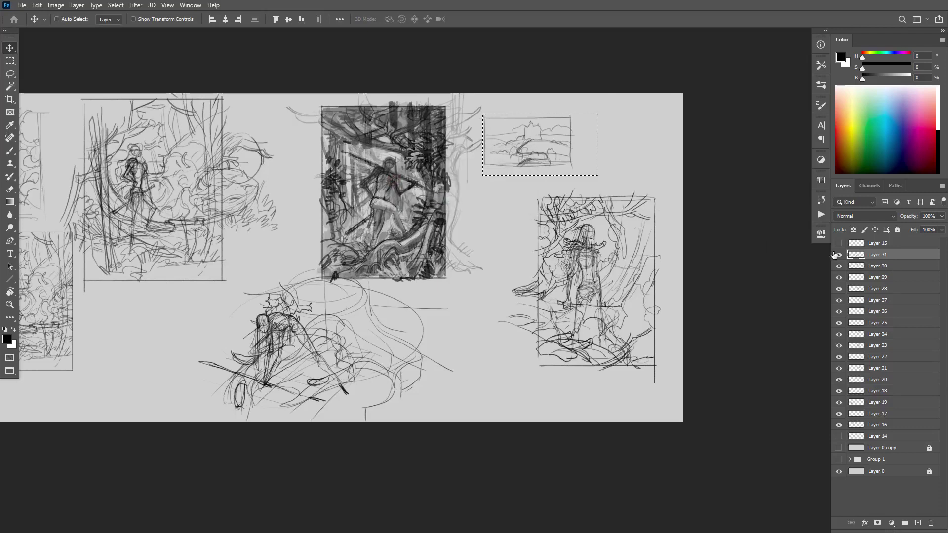
{"action": "key", "text": "ctrl+d"}
Step: Select the small landscape thumbnail on Layer 20 and move it to the empty space below the large forest line thumbnail
{"action": "left_click", "coordinate": [521, 159], "text": "ctrl+shift"}
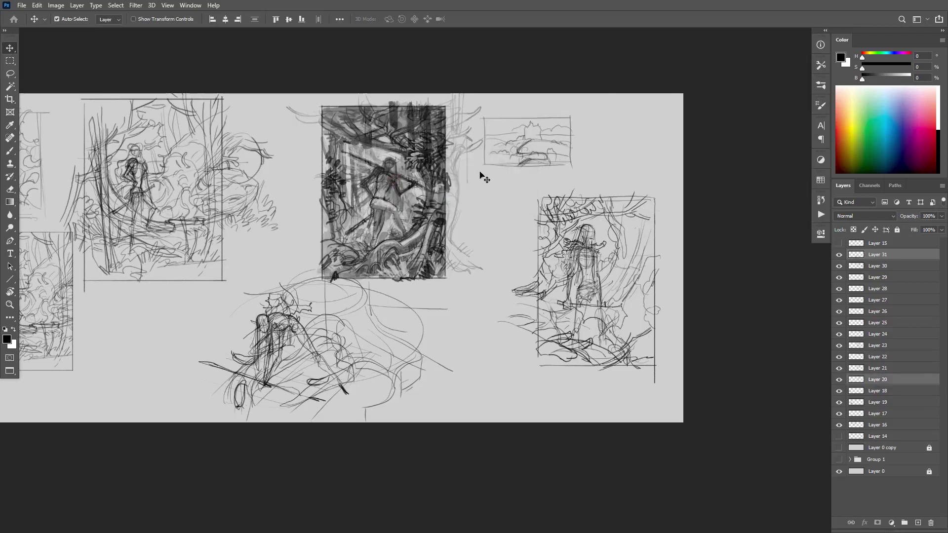
{"action": "left_click", "coordinate": [863, 380]}
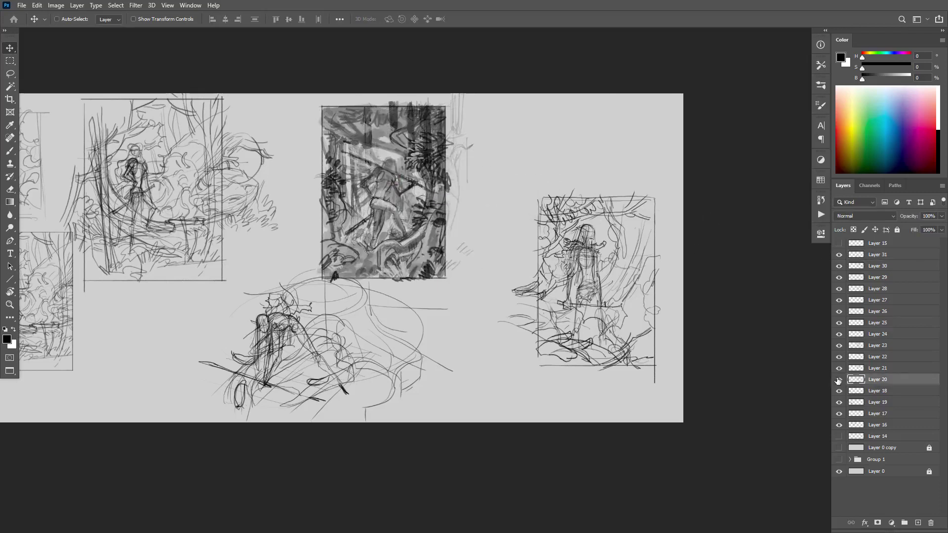
{"action": "key", "text": "l"}
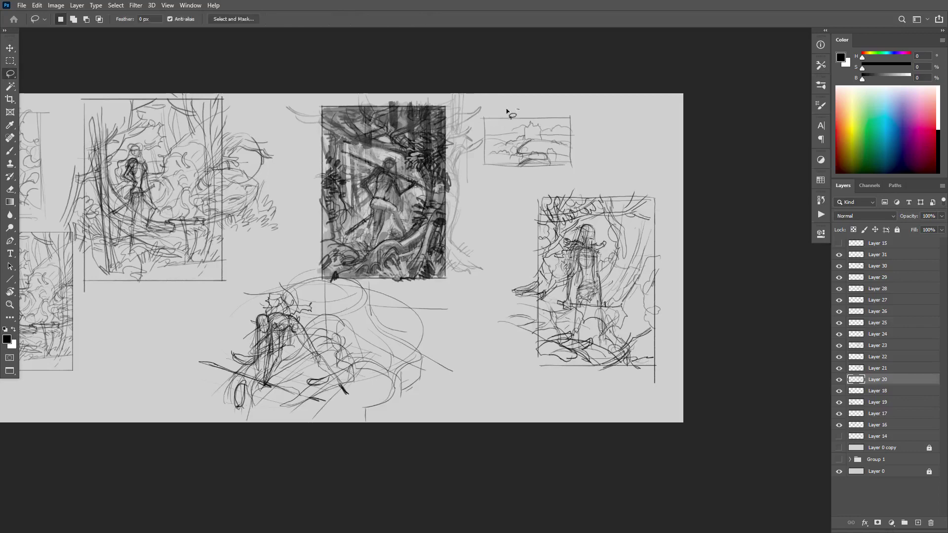
{"action": "mouse_move", "coordinate": [519, 108]}
{"action": "left_mouse_down"}
{"action": "mouse_move", "coordinate": [481, 117]}
{"action": "mouse_move", "coordinate": [484, 182]}
{"action": "mouse_move", "coordinate": [599, 154]}
{"action": "mouse_move", "coordinate": [575, 103]}
{"action": "left_mouse_up"}
{"action": "mouse_move", "coordinate": [547, 154]}
{"action": "left_mouse_down"}
{"action": "mouse_move", "coordinate": [445, 225]}
{"action": "mouse_move", "coordinate": [175, 335]}
{"action": "mouse_move", "coordinate": [157, 329]}
{"action": "left_mouse_up"}
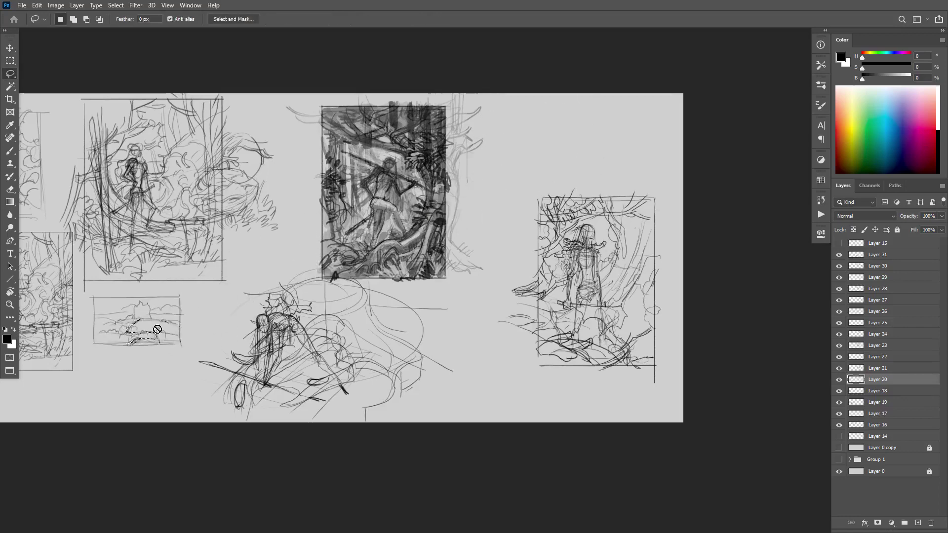
Step: Cut the framed standing-figure thumbnail from Layer 30 onto its own layer and hide that layer
{"action": "left_click_drag", "start_coordinate": [524, 192], "coordinate": [505, 376]}
{"action": "left_click", "coordinate": [839, 266]}
{"action": "left_click", "coordinate": [838, 266]}
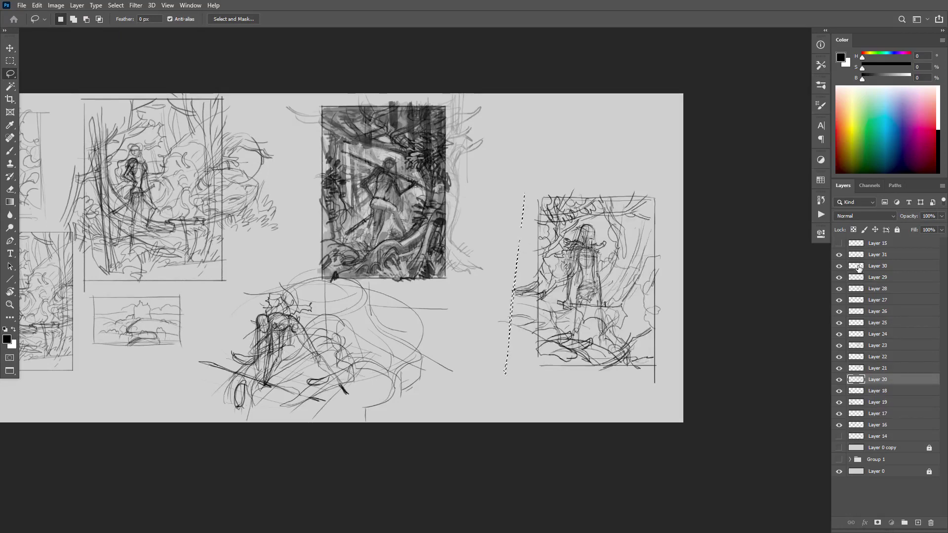
{"action": "left_click", "coordinate": [856, 267]}
{"action": "key", "text": "ctrl+d"}
{"action": "key", "text": "m"}
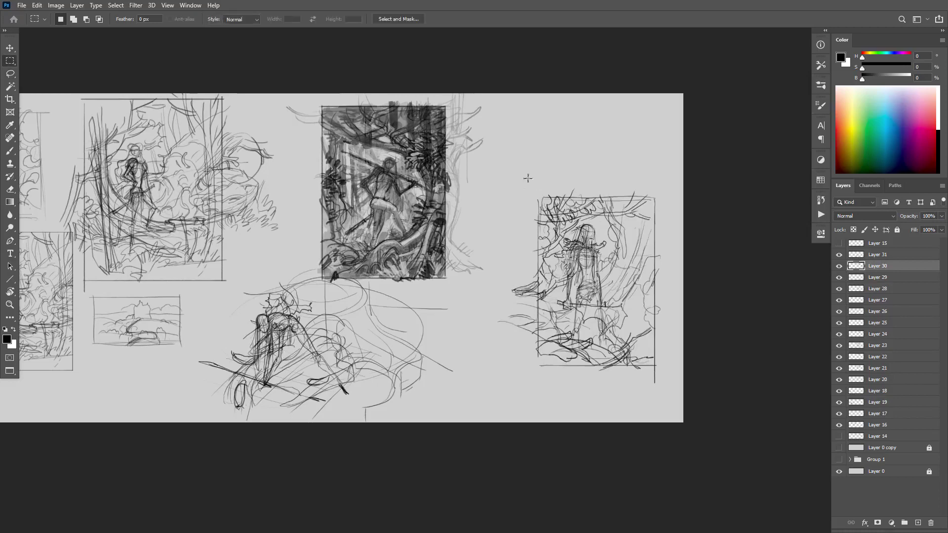
{"action": "mouse_move", "coordinate": [497, 169]}
{"action": "left_mouse_down"}
{"action": "mouse_move", "coordinate": [542, 319]}
{"action": "mouse_move", "coordinate": [637, 387]}
{"action": "mouse_move", "coordinate": [674, 394]}
{"action": "left_mouse_up"}
{"action": "key", "text": "ctrl+shift+j"}
{"action": "left_click", "coordinate": [839, 266]}
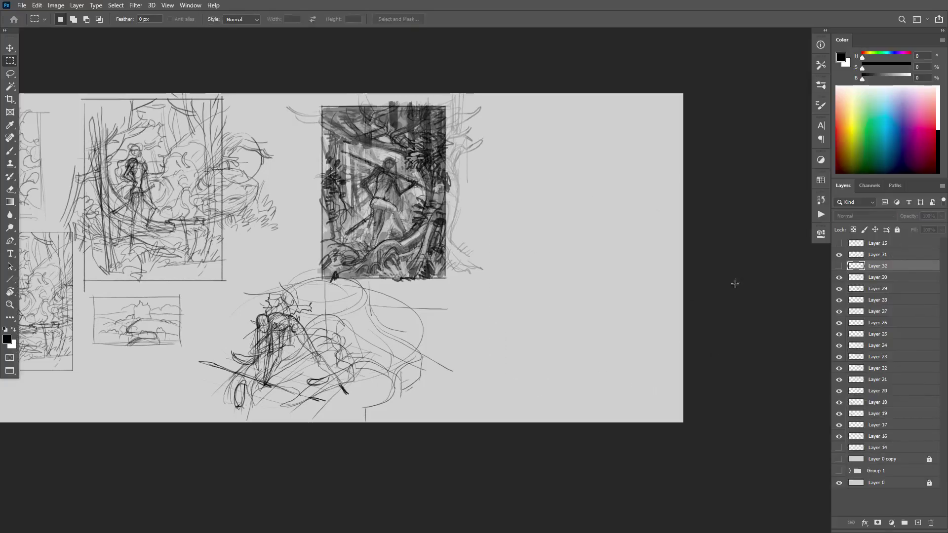
Step: Toggle the visibility of Layer 31 and Layer 30 to check which creature strokes each holds
{"action": "left_click", "coordinate": [857, 257]}
{"action": "left_click", "coordinate": [838, 255]}
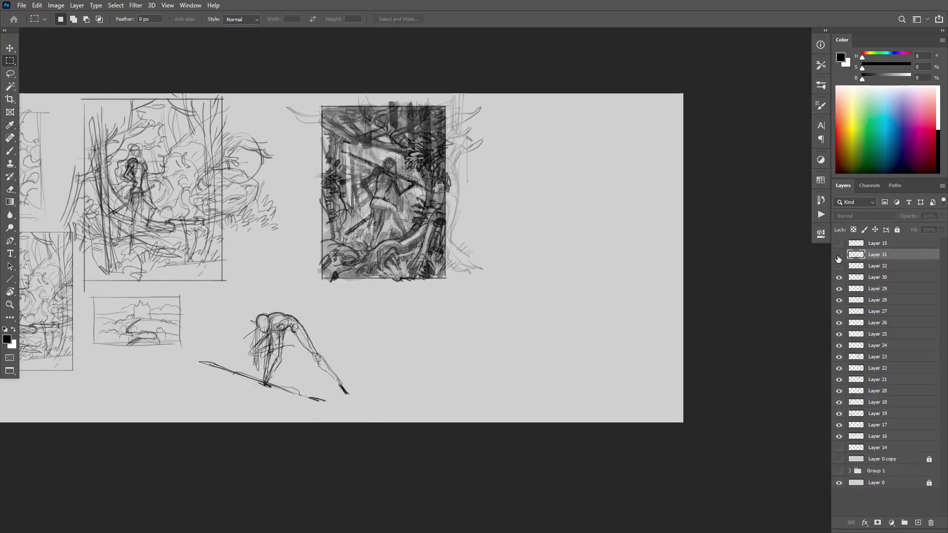
{"action": "left_click", "coordinate": [839, 255]}
{"action": "left_click", "coordinate": [839, 277]}
{"action": "left_click", "coordinate": [839, 277]}
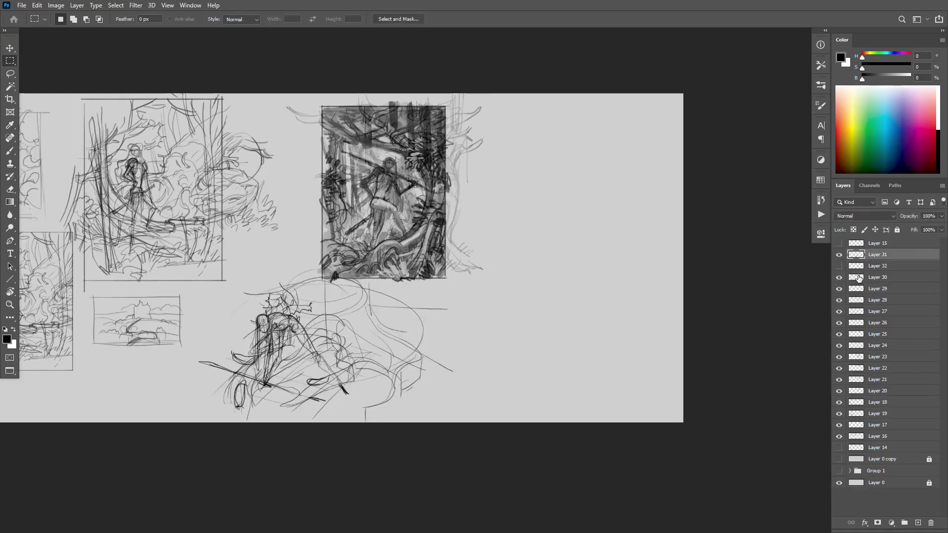
Step: Cut the crouching creature from Layer 30 onto its own layer, leaving out the marks at the painted thumbnail's lower edge
{"action": "left_click", "coordinate": [859, 278]}
{"action": "mouse_move", "coordinate": [168, 291]}
{"action": "left_mouse_down"}
{"action": "mouse_move", "coordinate": [211, 342]}
{"action": "mouse_move", "coordinate": [398, 417]}
{"action": "mouse_move", "coordinate": [402, 402]}
{"action": "mouse_move", "coordinate": [403, 430]}
{"action": "mouse_move", "coordinate": [404, 419]}
{"action": "left_mouse_up"}
{"action": "left_click", "coordinate": [838, 277]}
{"action": "left_click", "coordinate": [839, 277]}
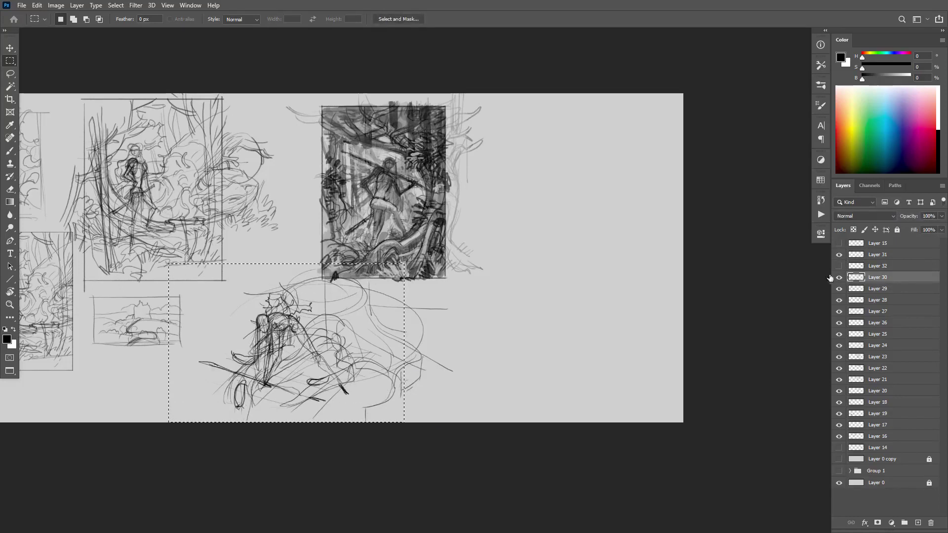
{"action": "left_click_drag", "start_coordinate": [342, 286], "coordinate": [353, 289]}
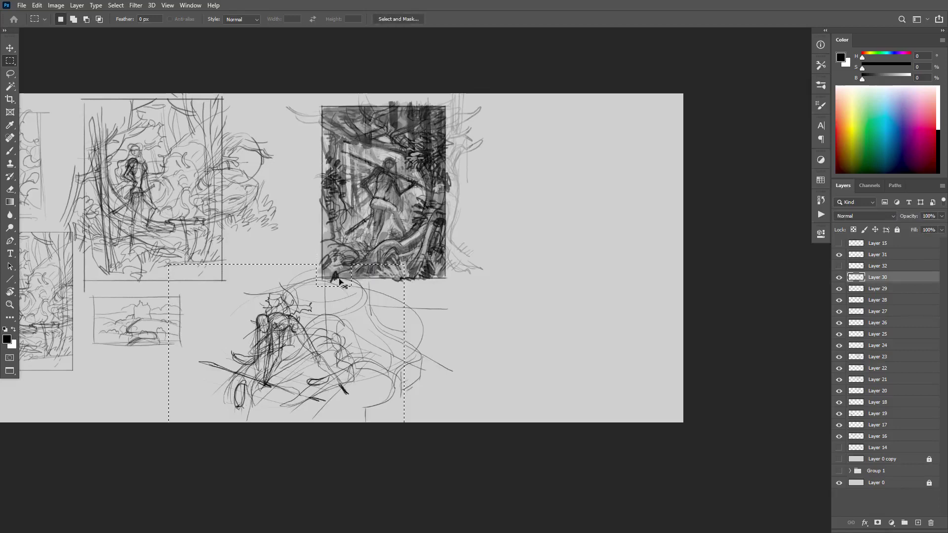
{"action": "mouse_move", "coordinate": [329, 260]}
{"action": "left_mouse_down"}
{"action": "mouse_move", "coordinate": [342, 283]}
{"action": "mouse_move", "coordinate": [333, 275]}
{"action": "left_mouse_up"}
{"action": "key", "text": "ctrl+shift+alt+n"}
{"action": "key", "text": "ctrl+d"}
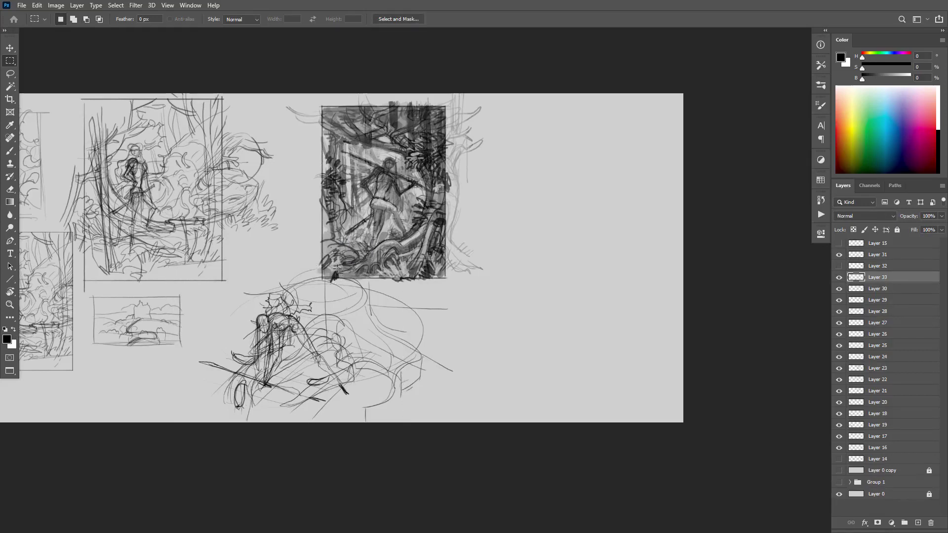
Step: Add Layer 31 to the layer selection and move the whole creature sketch to the empty area at the canvas's right side
{"action": "left_click", "coordinate": [866, 255], "text": "ctrl"}
{"action": "key", "text": "v"}
{"action": "mouse_move", "coordinate": [409, 357]}
{"action": "left_mouse_down"}
{"action": "mouse_move", "coordinate": [507, 330]}
{"action": "mouse_move", "coordinate": [642, 316]}
{"action": "mouse_move", "coordinate": [668, 338]}
{"action": "left_mouse_up"}
Step: Show Layer 32, move the standing-figure thumbnail beside the landscape thumbnail, and scale it down to fit there
{"action": "left_click", "coordinate": [860, 266]}
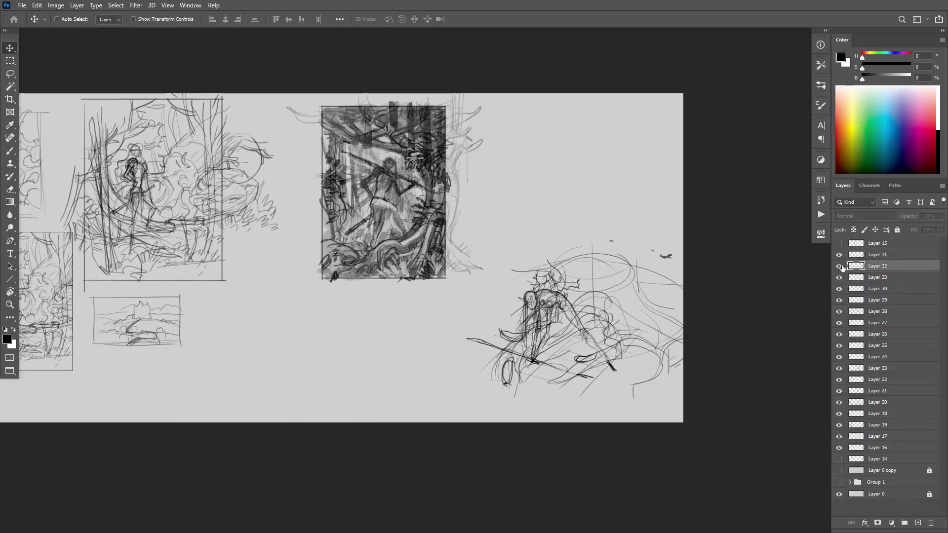
{"action": "mouse_move", "coordinate": [603, 270]}
{"action": "left_mouse_down"}
{"action": "mouse_move", "coordinate": [341, 331]}
{"action": "mouse_move", "coordinate": [264, 324]}
{"action": "left_mouse_up"}
{"action": "key", "text": "ctrl+t"}
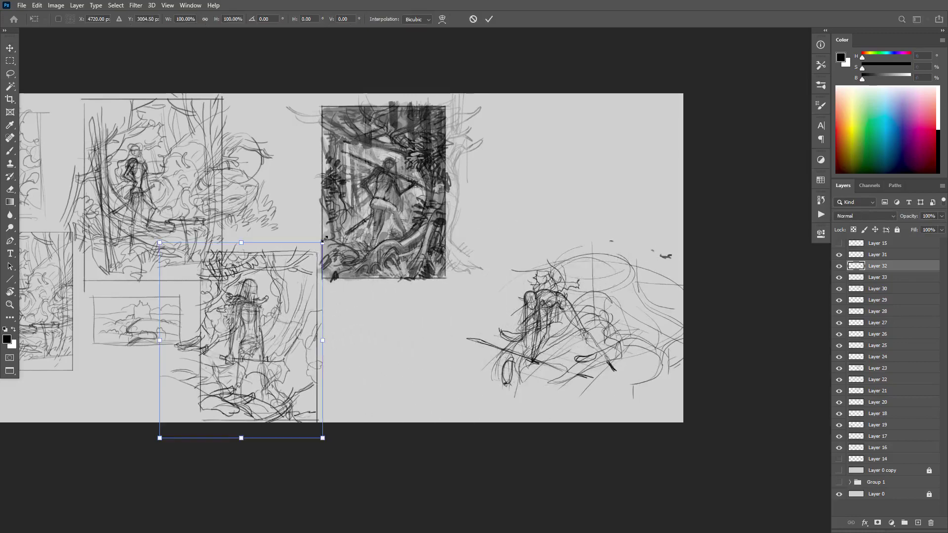
{"action": "left_click_drag", "start_coordinate": [322, 242], "coordinate": [302, 266]}
{"action": "mouse_move", "coordinate": [288, 313]}
{"action": "left_mouse_down"}
{"action": "mouse_move", "coordinate": [302, 310]}
{"action": "mouse_move", "coordinate": [292, 307]}
{"action": "left_mouse_up"}
{"action": "key", "text": "Return"}
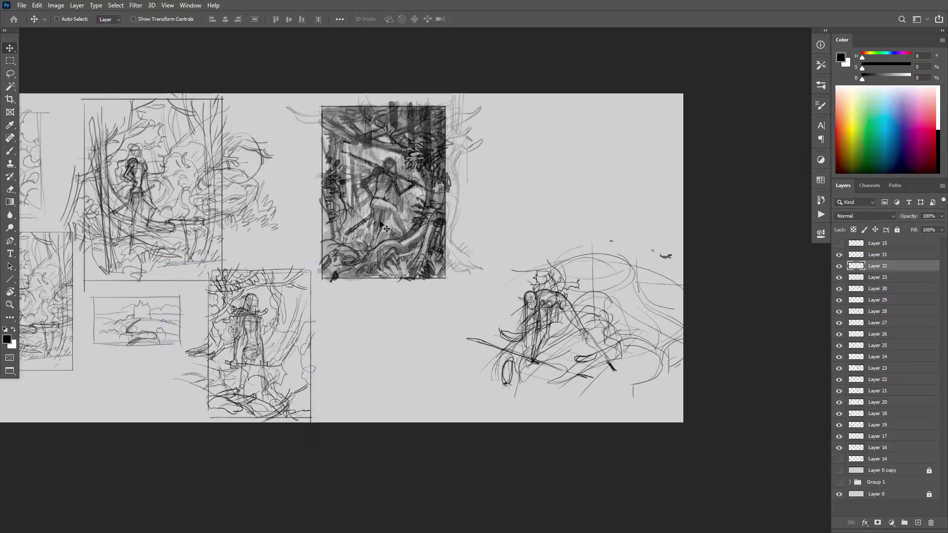
Step: On Layer 31, sketch winding lines and a small curled form on the ground below the creature
{"action": "left_click", "coordinate": [626, 321], "text": "ctrl"}
{"action": "key", "text": "b"}
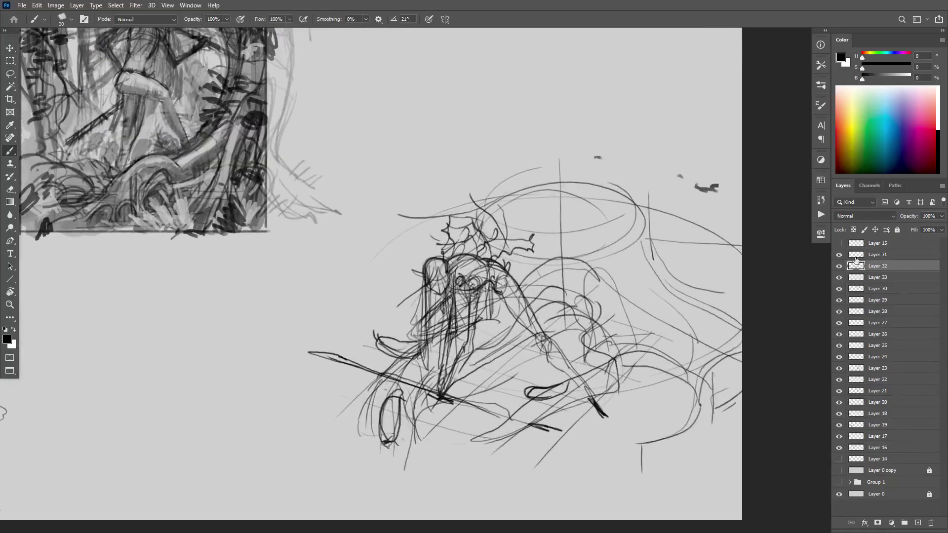
{"action": "left_click", "coordinate": [858, 255]}
{"action": "left_click", "coordinate": [839, 254]}
{"action": "left_click", "coordinate": [838, 255]}
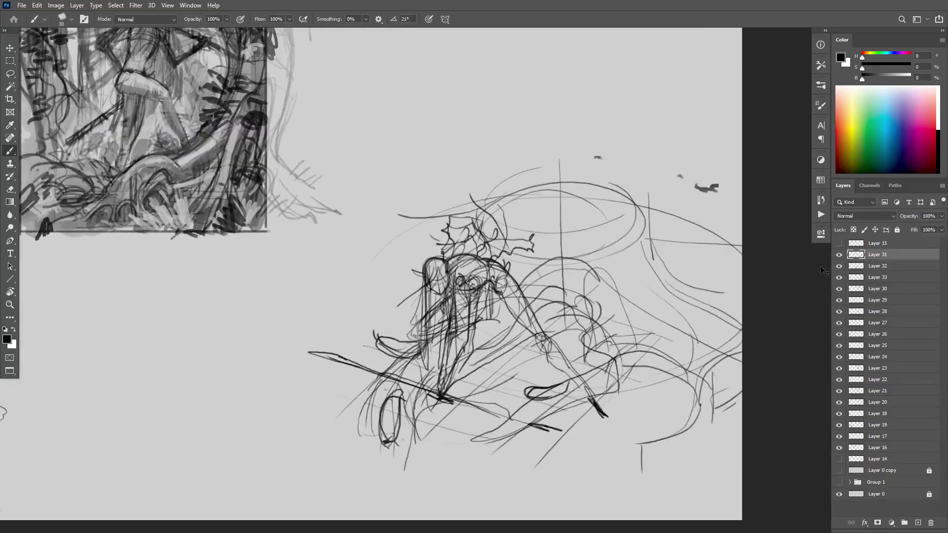
{"action": "mouse_move", "coordinate": [696, 403]}
{"action": "left_mouse_down"}
{"action": "mouse_move", "coordinate": [675, 426]}
{"action": "mouse_move", "coordinate": [608, 450]}
{"action": "mouse_move", "coordinate": [578, 482]}
{"action": "left_mouse_up"}
{"action": "mouse_move", "coordinate": [416, 392]}
{"action": "left_mouse_down"}
{"action": "mouse_move", "coordinate": [404, 410]}
{"action": "mouse_move", "coordinate": [462, 487]}
{"action": "left_mouse_up"}
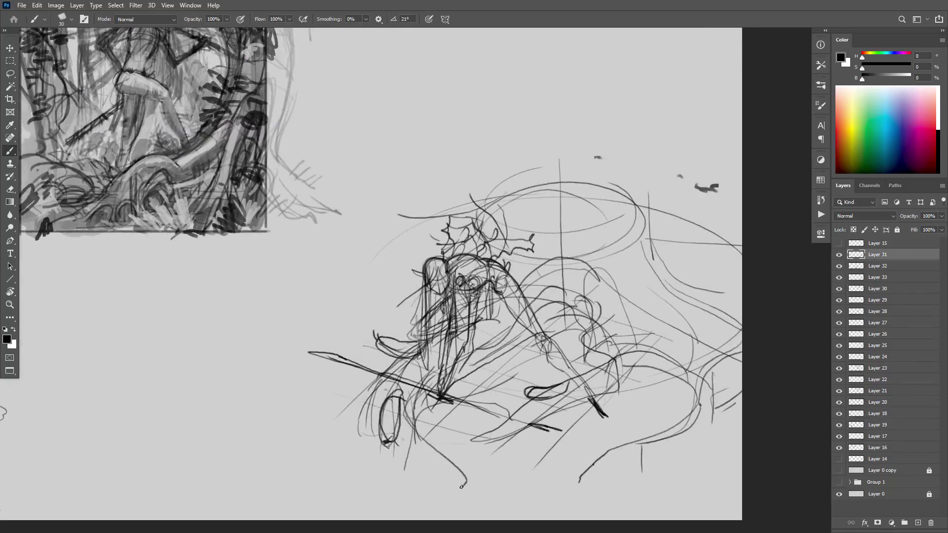
{"action": "mouse_move", "coordinate": [401, 390]}
{"action": "left_mouse_down"}
{"action": "mouse_move", "coordinate": [404, 437]}
{"action": "mouse_move", "coordinate": [456, 499]}
{"action": "left_mouse_up"}
{"action": "left_click_drag", "start_coordinate": [447, 468], "coordinate": [430, 499]}
Step: Try to move Layer 31 and Layer 32 together
{"action": "scroll", "coordinate": [554, 415], "scroll_direction": "down", "scroll_amount": 1}
{"action": "left_click", "coordinate": [884, 266], "text": "shift"}
{"action": "key", "text": "v"}
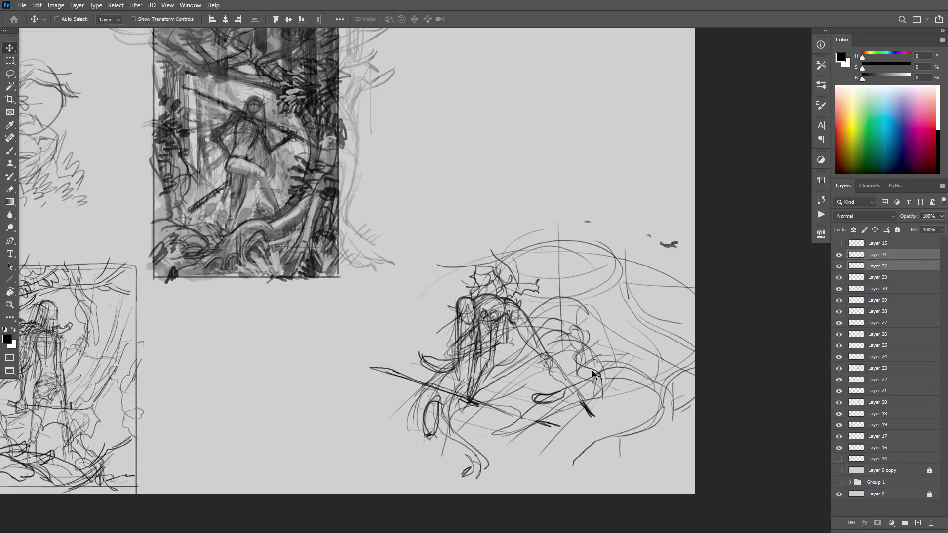
{"action": "mouse_move", "coordinate": [588, 373]}
{"action": "left_mouse_down"}
{"action": "mouse_move", "coordinate": [573, 355]}
{"action": "mouse_move", "coordinate": [593, 358]}
{"action": "mouse_move", "coordinate": [595, 375]}
{"action": "left_mouse_up"}
Step: Toggle the visibility of Layers 31, 32 and 33 to check which of them hold the creature sketch
{"action": "left_click", "coordinate": [839, 255]}
{"action": "left_click", "coordinate": [839, 254]}
{"action": "left_click", "coordinate": [839, 255]}
{"action": "left_click", "coordinate": [839, 255]}
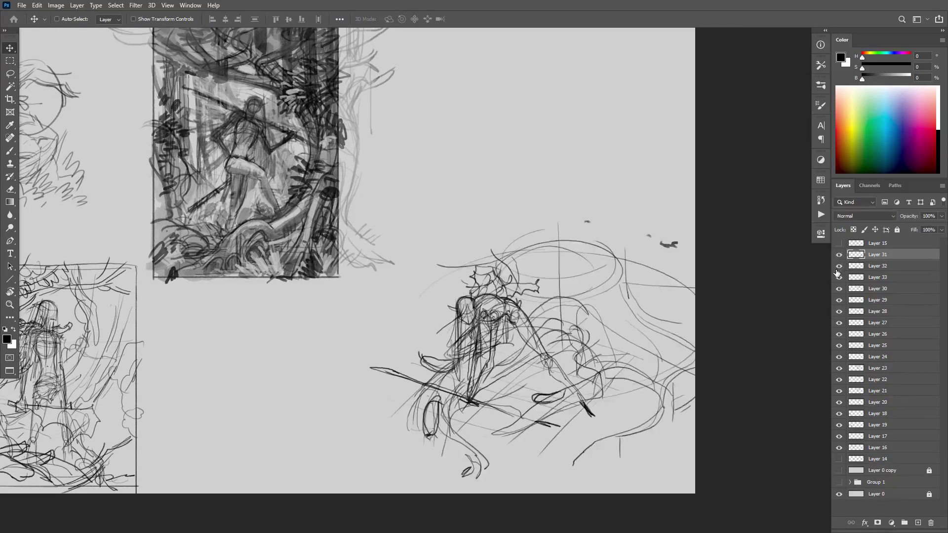
{"action": "left_click", "coordinate": [838, 265]}
{"action": "left_click", "coordinate": [839, 266]}
{"action": "left_click", "coordinate": [839, 277]}
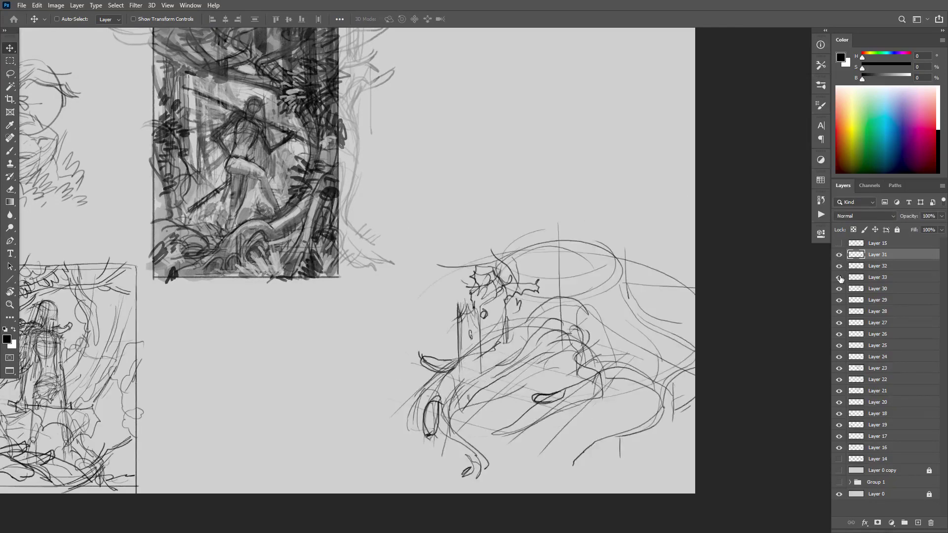
{"action": "left_click", "coordinate": [839, 277]}
Step: Place Layer 33 above Layer 32 and erase the stray dark marks above the creature sketch
{"action": "mouse_move", "coordinate": [858, 280]}
{"action": "left_mouse_down"}
{"action": "mouse_move", "coordinate": [861, 259]}
{"action": "mouse_move", "coordinate": [855, 267]}
{"action": "left_mouse_up"}
{"action": "key", "text": "e"}
{"action": "left_click_drag", "start_coordinate": [671, 245], "coordinate": [688, 246]}
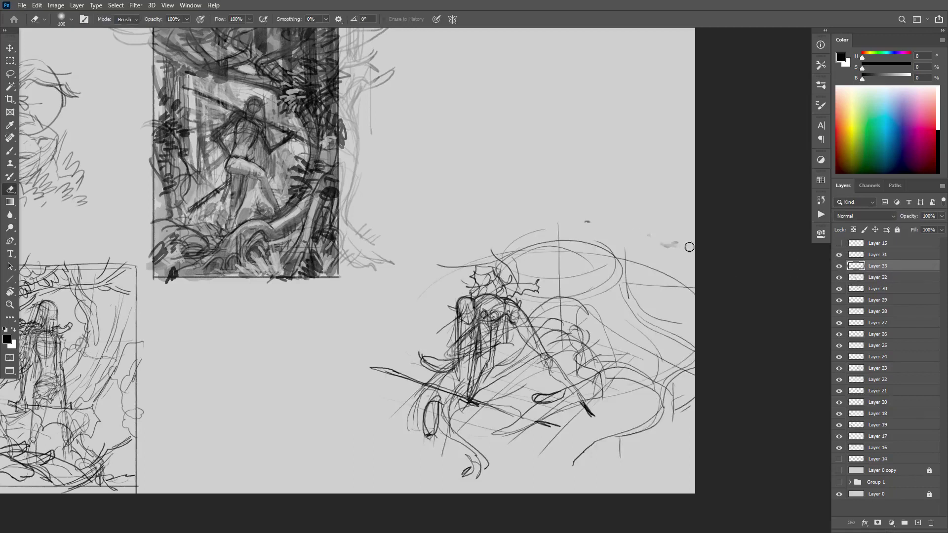
{"action": "left_click", "coordinate": [648, 236]}
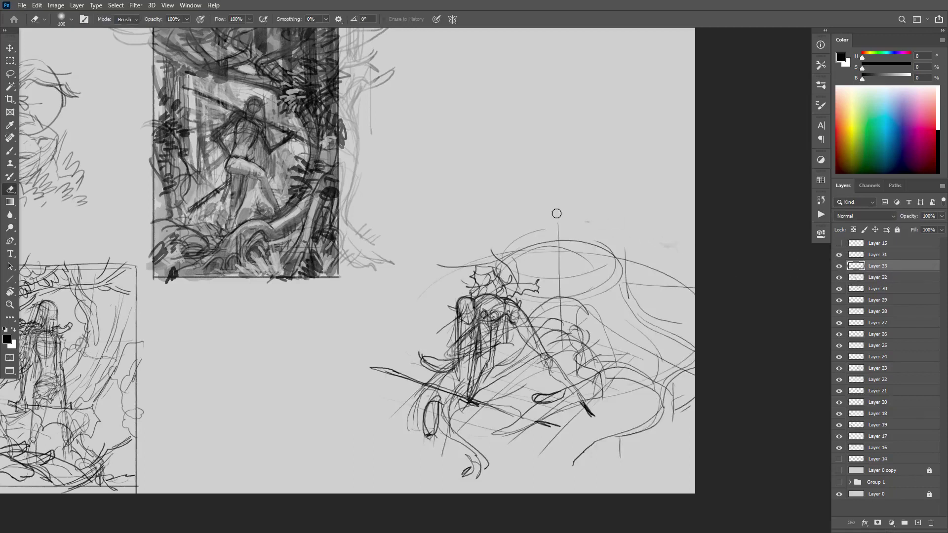
Step: Select Layers 31 and 33 together and shift the creature sketch slightly up and to the left
{"action": "left_click", "coordinate": [884, 254]}
{"action": "key", "text": "v"}
{"action": "key", "text": "Tab"}
{"action": "key", "text": "Tab"}
{"action": "left_click_drag", "start_coordinate": [568, 358], "coordinate": [538, 336]}
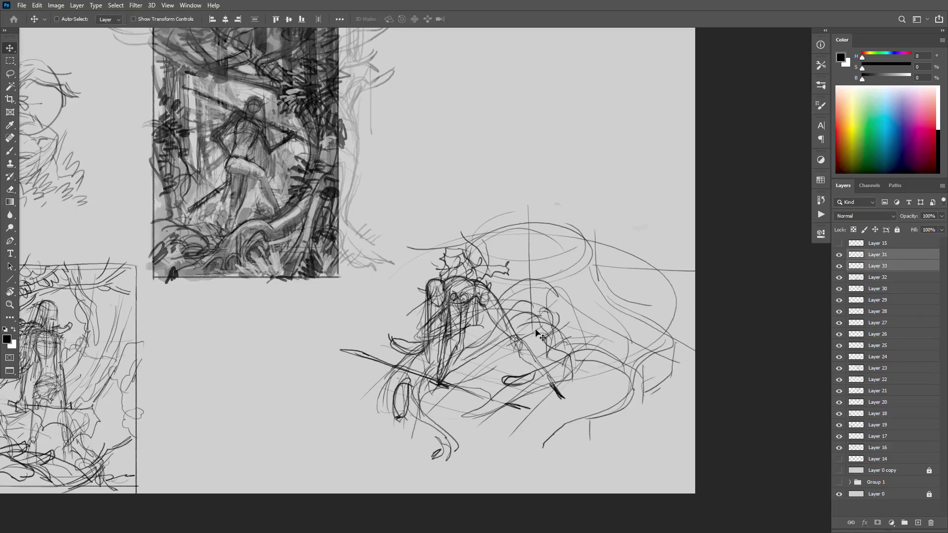
{"action": "mouse_move", "coordinate": [473, 343]}
{"action": "left_mouse_down"}
{"action": "mouse_move", "coordinate": [516, 341]}
{"action": "mouse_move", "coordinate": [497, 340]}
{"action": "left_mouse_up"}
Step: On a new layer above Layer 31, draw a rectangular frame around the creature, redrawing its right side closer in
{"action": "key", "text": "ctrl+shift+alt+n"}
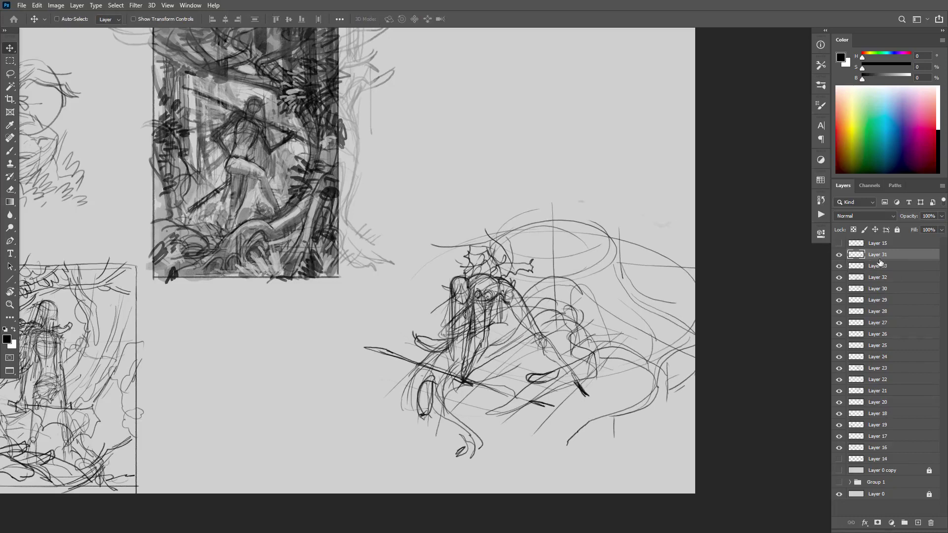
{"action": "key", "text": "b"}
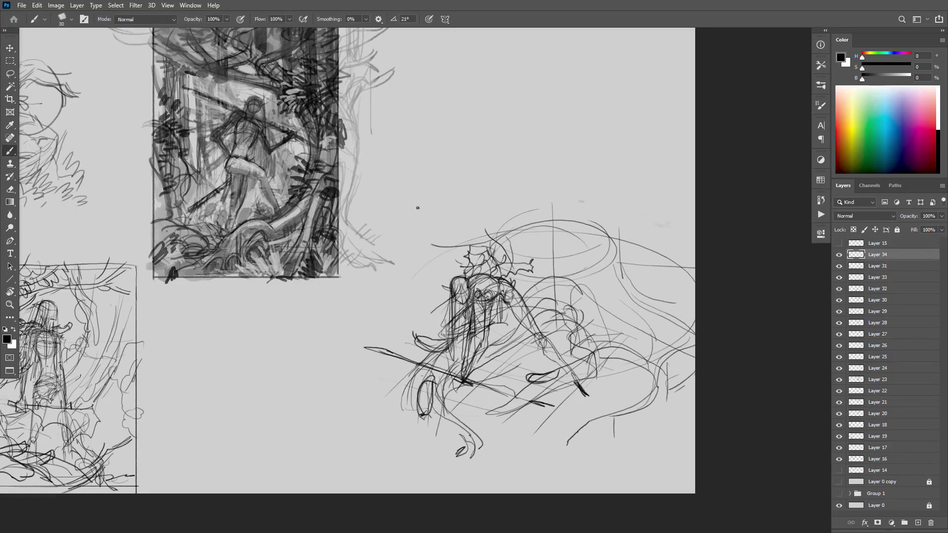
{"action": "left_click_drag", "start_coordinate": [417, 207], "coordinate": [417, 464]}
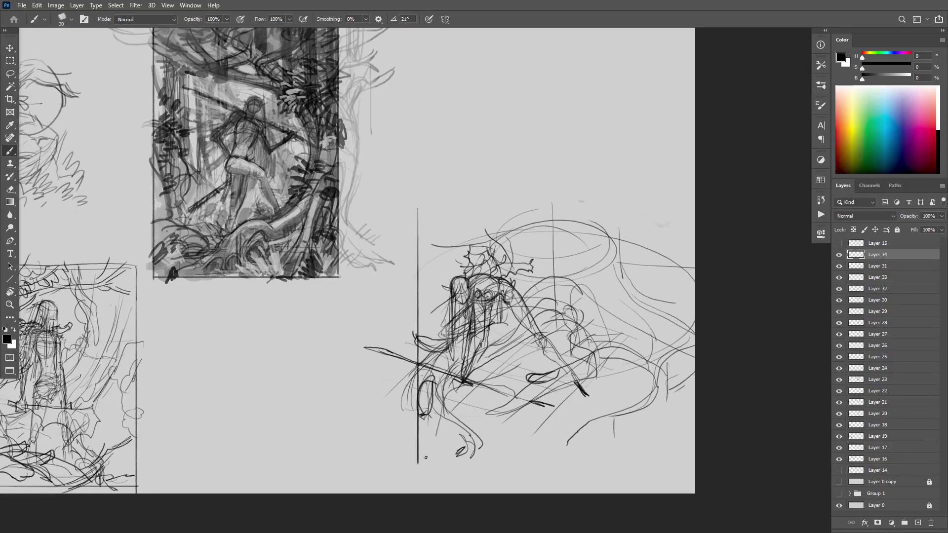
{"action": "mouse_move", "coordinate": [424, 206]}
{"action": "left_mouse_down"}
{"action": "mouse_move", "coordinate": [637, 213]}
{"action": "mouse_move", "coordinate": [637, 458]}
{"action": "left_mouse_up"}
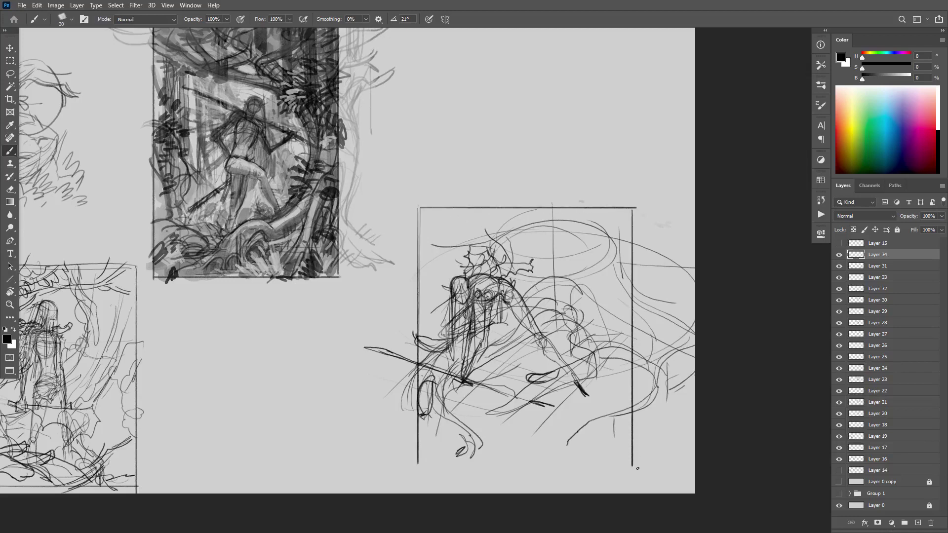
{"action": "key", "text": "ctrl+z"}
{"action": "mouse_move", "coordinate": [612, 245]}
{"action": "left_mouse_down"}
{"action": "mouse_move", "coordinate": [618, 472]}
{"action": "mouse_move", "coordinate": [406, 472]}
{"action": "left_mouse_up"}
{"action": "key", "text": "v"}
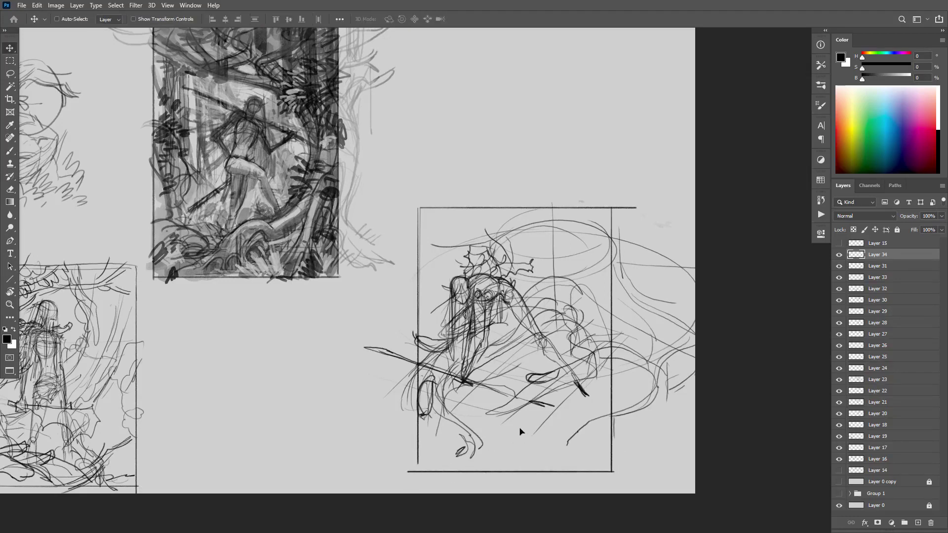
Step: Move the rectangular frame up and left around the creature and scale it down very slightly
{"action": "mouse_move", "coordinate": [518, 430]}
{"action": "left_mouse_down"}
{"action": "mouse_move", "coordinate": [516, 378]}
{"action": "mouse_move", "coordinate": [481, 403]}
{"action": "left_mouse_up"}
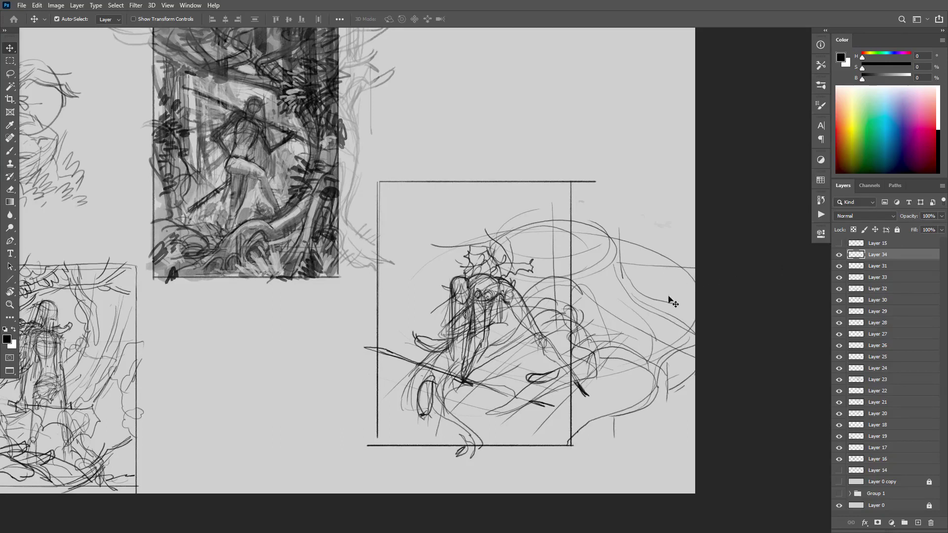
{"action": "key", "text": "ctrl+t"}
{"action": "mouse_move", "coordinate": [598, 180]}
{"action": "left_mouse_down"}
{"action": "mouse_move", "coordinate": [611, 165]}
{"action": "mouse_move", "coordinate": [598, 183]}
{"action": "left_mouse_up"}
{"action": "key", "text": "Return"}
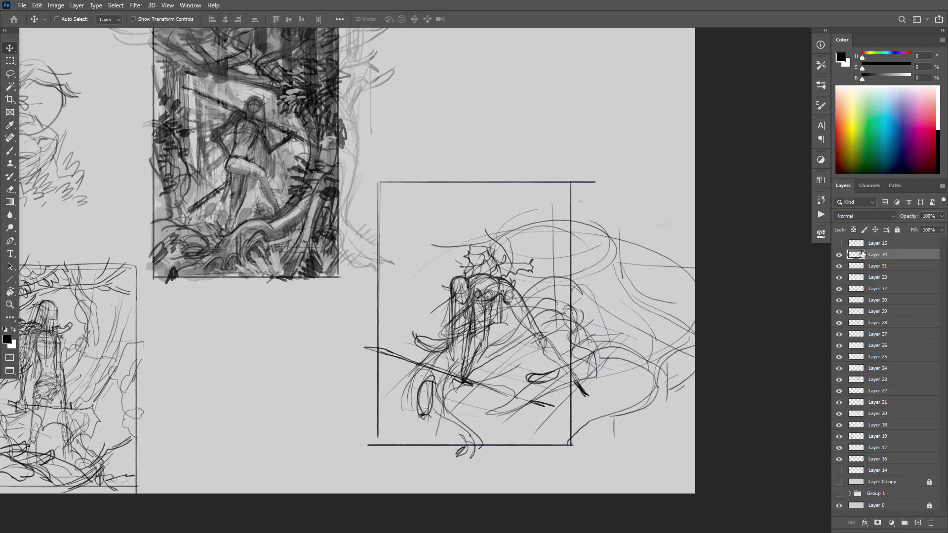
Step: On a new layer above Layer 34, sketch ground and rock contours beneath the creature toward the frame's lower left
{"action": "key", "text": "ctrl+shift+alt+n"}
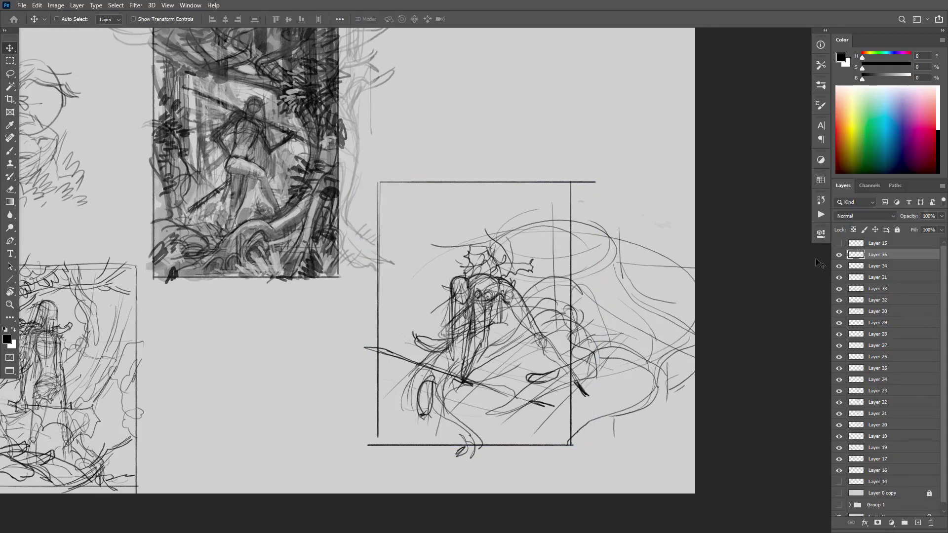
{"action": "key", "text": "b"}
{"action": "scroll", "coordinate": [563, 277], "scroll_direction": "up", "scroll_amount": 1}
{"action": "scroll", "coordinate": [563, 277], "scroll_direction": "up", "scroll_amount": 1}
{"action": "left_click_drag", "start_coordinate": [563, 277], "coordinate": [595, 242]}
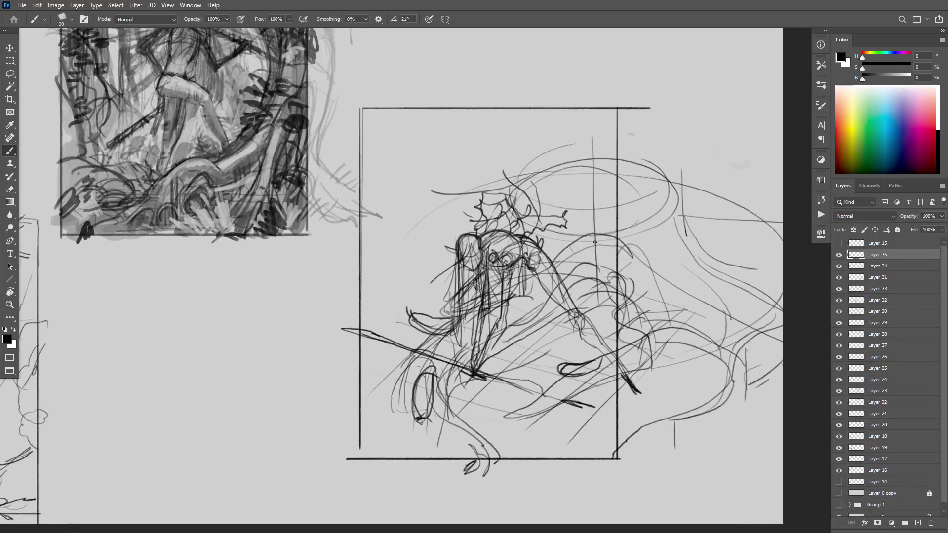
{"action": "key", "text": "Tab"}
{"action": "key", "text": "Tab"}
{"action": "mouse_move", "coordinate": [543, 331]}
{"action": "left_mouse_down"}
{"action": "mouse_move", "coordinate": [495, 355]}
{"action": "mouse_move", "coordinate": [464, 384]}
{"action": "left_mouse_up"}
{"action": "mouse_move", "coordinate": [475, 380]}
{"action": "left_mouse_down"}
{"action": "mouse_move", "coordinate": [454, 426]}
{"action": "mouse_move", "coordinate": [457, 453]}
{"action": "left_mouse_up"}
{"action": "left_click_drag", "start_coordinate": [450, 429], "coordinate": [470, 450]}
{"action": "left_click_drag", "start_coordinate": [469, 355], "coordinate": [430, 436]}
{"action": "mouse_move", "coordinate": [464, 406]}
{"action": "left_mouse_down"}
{"action": "mouse_move", "coordinate": [446, 442]}
{"action": "mouse_move", "coordinate": [413, 455]}
{"action": "left_mouse_up"}
{"action": "left_click_drag", "start_coordinate": [399, 441], "coordinate": [410, 444]}
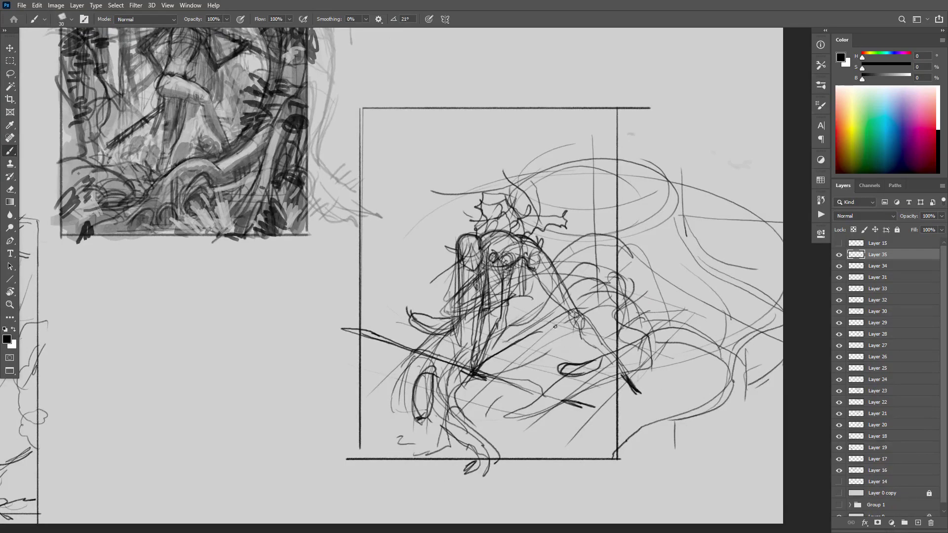
Step: Add jagged grass tufts behind the creature's feet and a wavy foliage outline along the frame's left side
{"action": "left_click_drag", "start_coordinate": [555, 326], "coordinate": [552, 350]}
{"action": "mouse_move", "coordinate": [559, 327]}
{"action": "left_mouse_down"}
{"action": "mouse_move", "coordinate": [560, 348]}
{"action": "mouse_move", "coordinate": [541, 349]}
{"action": "left_mouse_up"}
{"action": "left_click_drag", "start_coordinate": [542, 336], "coordinate": [529, 346]}
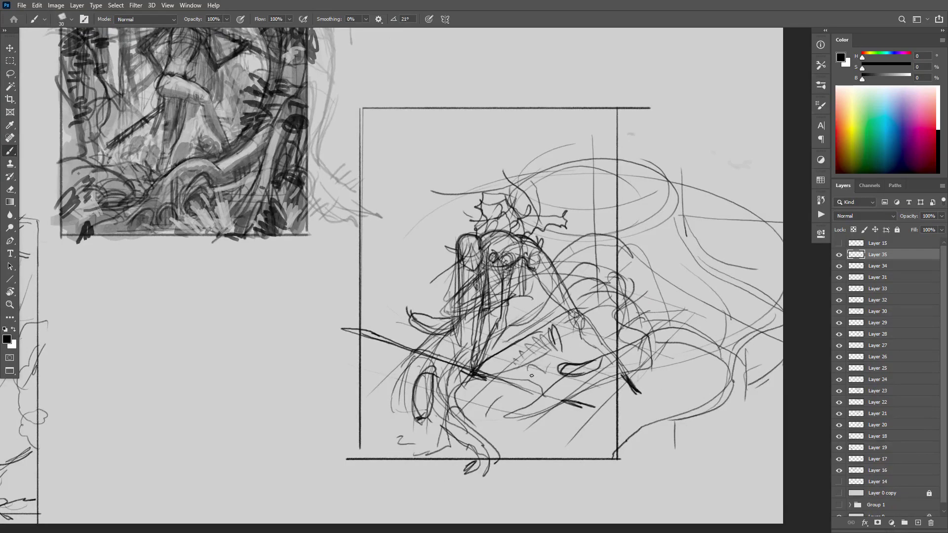
{"action": "mouse_move", "coordinate": [423, 251]}
{"action": "left_mouse_down"}
{"action": "mouse_move", "coordinate": [378, 299]}
{"action": "mouse_move", "coordinate": [402, 198]}
{"action": "mouse_move", "coordinate": [389, 180]}
{"action": "left_mouse_up"}
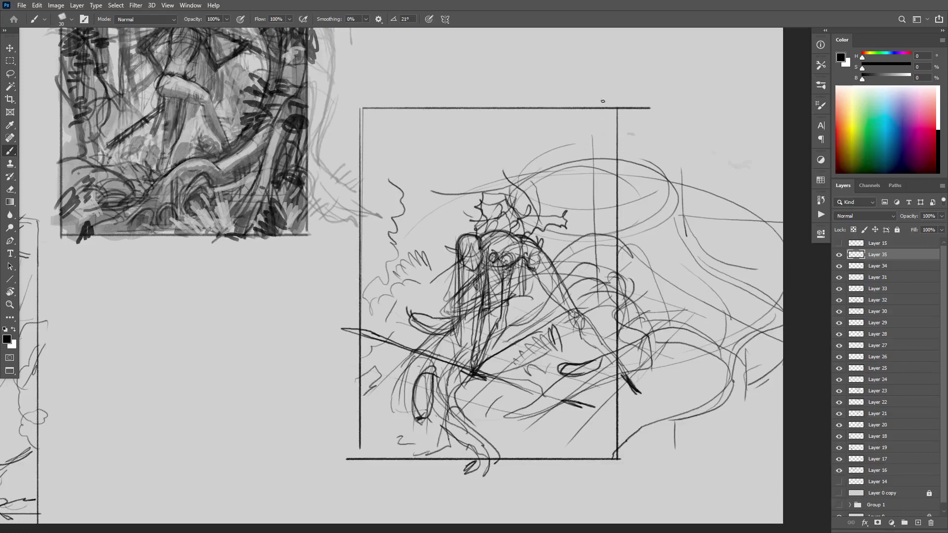
Step: Sketch a loose ellipse and several vertical tree trunk lines behind the creature in the frame's upper right
{"action": "mouse_move", "coordinate": [555, 207]}
{"action": "left_mouse_down"}
{"action": "mouse_move", "coordinate": [585, 139]}
{"action": "mouse_move", "coordinate": [641, 207]}
{"action": "mouse_move", "coordinate": [565, 141]}
{"action": "mouse_move", "coordinate": [622, 212]}
{"action": "left_mouse_up"}
{"action": "left_click_drag", "start_coordinate": [572, 249], "coordinate": [573, 135]}
{"action": "left_click_drag", "start_coordinate": [550, 224], "coordinate": [548, 117]}
{"action": "left_click_drag", "start_coordinate": [534, 193], "coordinate": [533, 106]}
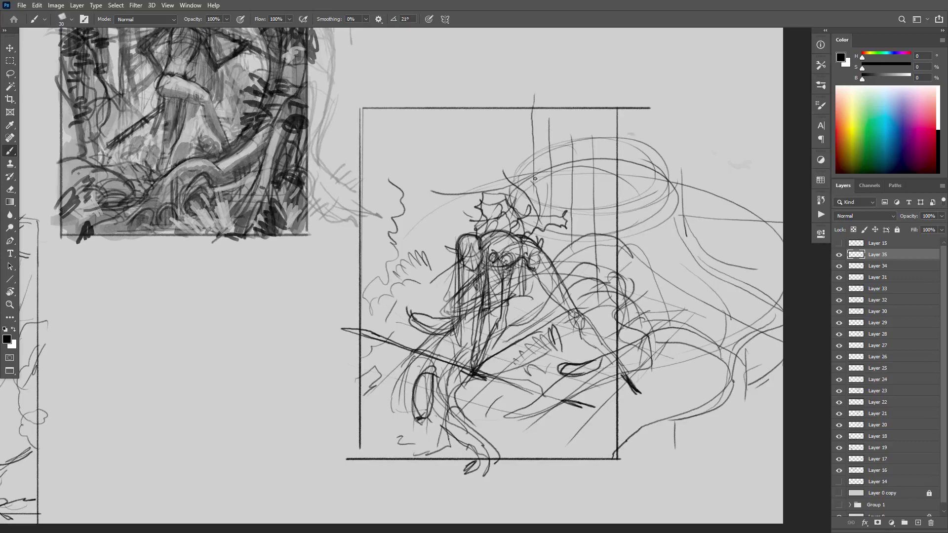
{"action": "left_click_drag", "start_coordinate": [591, 162], "coordinate": [683, 138]}
{"action": "left_click_drag", "start_coordinate": [684, 170], "coordinate": [677, 126]}
{"action": "left_click_drag", "start_coordinate": [518, 184], "coordinate": [513, 102]}
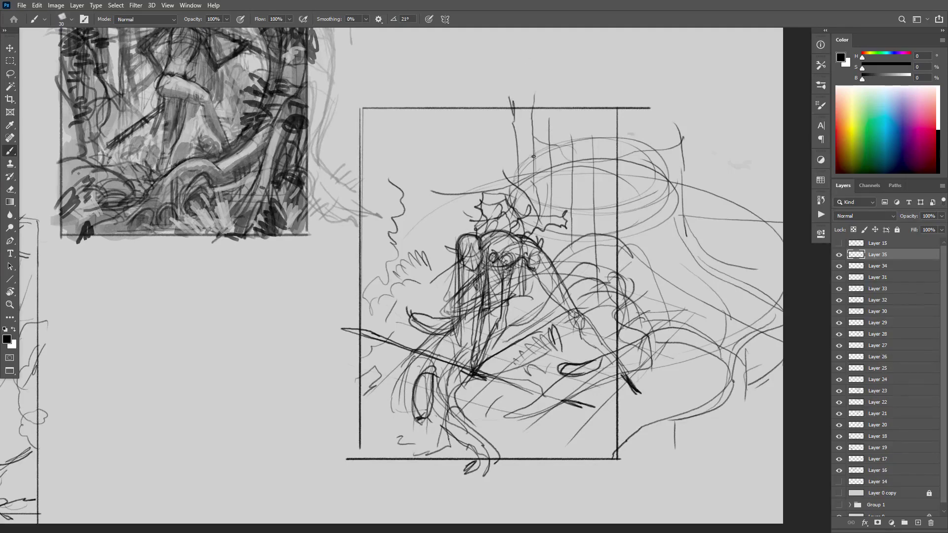
{"action": "left_click_drag", "start_coordinate": [455, 106], "coordinate": [454, 182]}
{"action": "left_click_drag", "start_coordinate": [394, 107], "coordinate": [394, 193]}
{"action": "left_click_drag", "start_coordinate": [422, 103], "coordinate": [469, 172]}
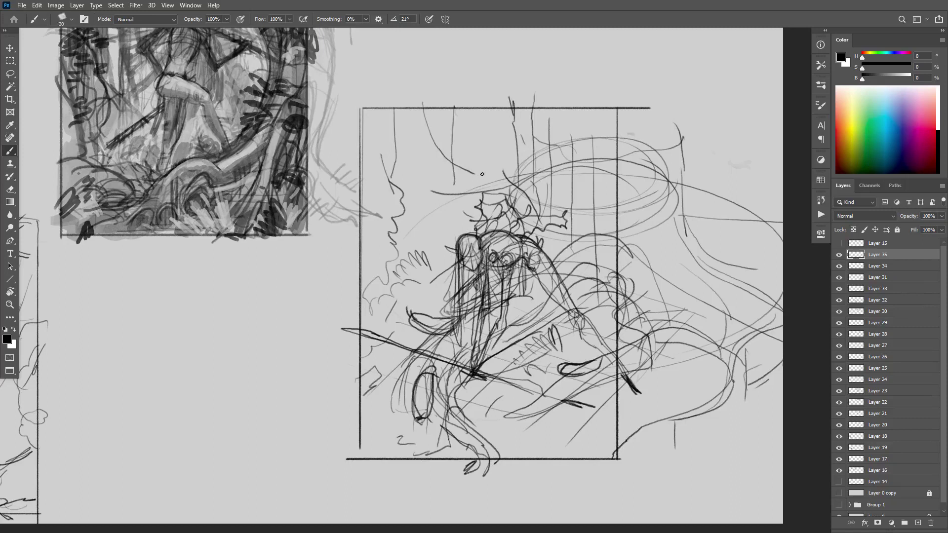
{"action": "key", "text": "ctrl+z"}
{"action": "key", "text": "ctrl+z"}
{"action": "key", "text": "ctrl+z"}
{"action": "key", "text": "ctrl+z"}
Step: Sketch curving branches running from the frame's upper left down toward the creature's head
{"action": "left_click_drag", "start_coordinate": [430, 98], "coordinate": [490, 169]}
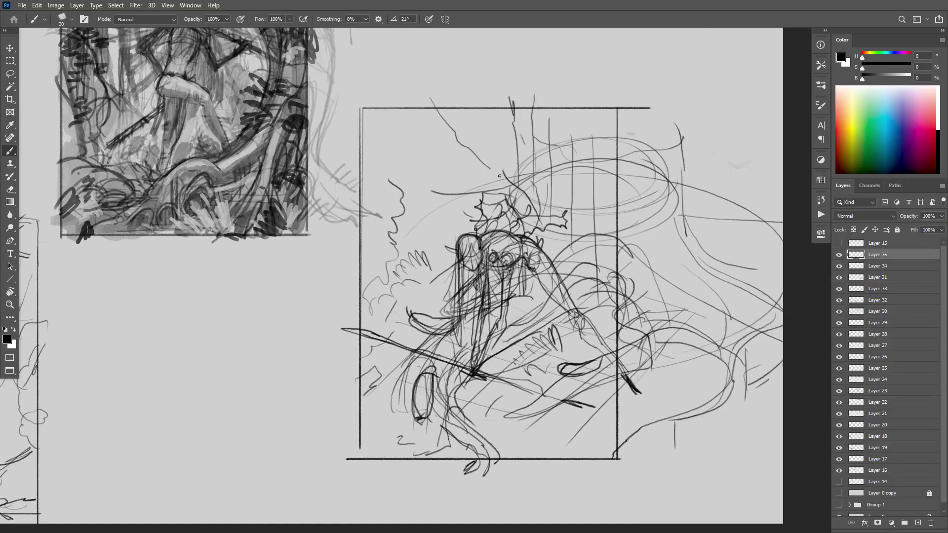
{"action": "left_click_drag", "start_coordinate": [364, 111], "coordinate": [418, 162]}
{"action": "mouse_move", "coordinate": [474, 172]}
{"action": "left_mouse_down"}
{"action": "mouse_move", "coordinate": [488, 193]}
{"action": "mouse_move", "coordinate": [475, 197]}
{"action": "left_mouse_up"}
{"action": "mouse_move", "coordinate": [408, 126]}
{"action": "left_mouse_down"}
{"action": "mouse_move", "coordinate": [499, 170]}
{"action": "mouse_move", "coordinate": [493, 181]}
{"action": "mouse_move", "coordinate": [473, 177]}
{"action": "mouse_move", "coordinate": [426, 220]}
{"action": "mouse_move", "coordinate": [410, 254]}
{"action": "left_mouse_up"}
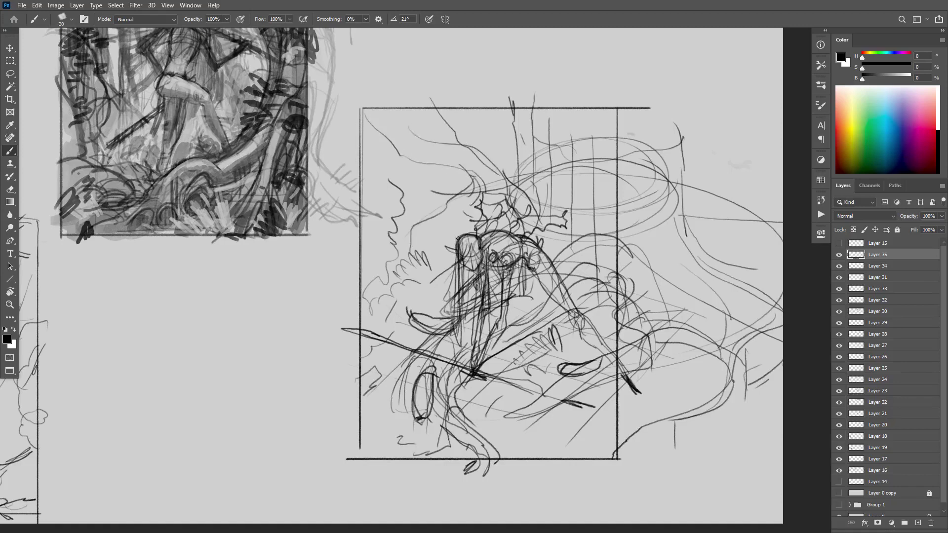
{"action": "mouse_move", "coordinate": [497, 162]}
{"action": "left_mouse_down"}
{"action": "mouse_move", "coordinate": [357, 178]}
{"action": "mouse_move", "coordinate": [536, 190]}
{"action": "mouse_move", "coordinate": [358, 203]}
{"action": "mouse_move", "coordinate": [531, 186]}
{"action": "left_mouse_up"}
{"action": "key", "text": "ctrl+z"}
Step: Sketch loose sweeping canopy curves across the frame's upper left corner and undo the surplus strokes
{"action": "left_click_drag", "start_coordinate": [434, 118], "coordinate": [346, 148]}
{"action": "mouse_move", "coordinate": [473, 101]}
{"action": "left_mouse_down"}
{"action": "mouse_move", "coordinate": [420, 95]}
{"action": "mouse_move", "coordinate": [323, 106]}
{"action": "left_mouse_up"}
{"action": "left_click_drag", "start_coordinate": [454, 143], "coordinate": [344, 170]}
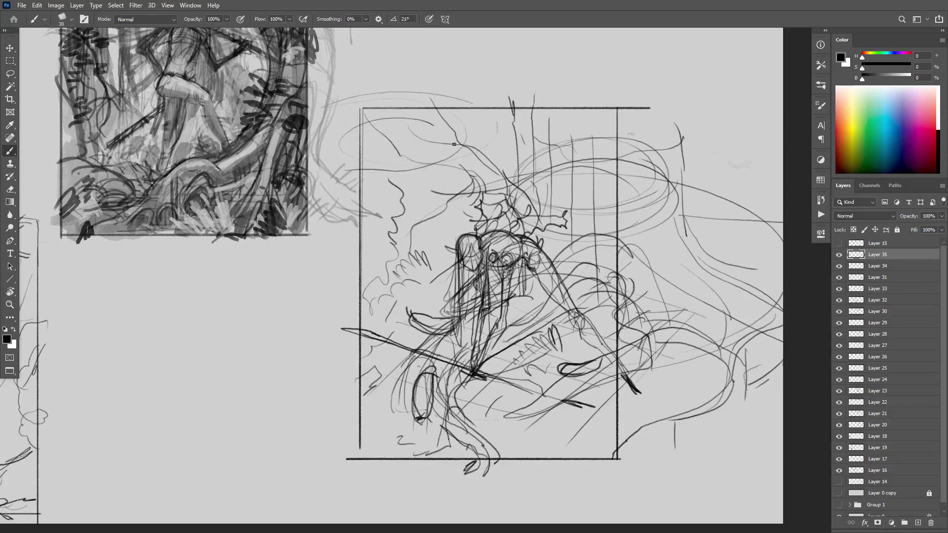
{"action": "mouse_move", "coordinate": [467, 113]}
{"action": "left_mouse_down"}
{"action": "mouse_move", "coordinate": [471, 185]}
{"action": "mouse_move", "coordinate": [494, 204]}
{"action": "left_mouse_up"}
{"action": "key", "text": "ctrl+z"}
{"action": "key", "text": "ctrl+z"}
{"action": "key", "text": "ctrl+z"}
{"action": "key", "text": "ctrl+z"}
Step: Reinforce the twisting branches in the frame's upper left with darker, more angular strokes
{"action": "mouse_move", "coordinate": [463, 107]}
{"action": "left_mouse_down"}
{"action": "mouse_move", "coordinate": [464, 170]}
{"action": "mouse_move", "coordinate": [438, 182]}
{"action": "left_mouse_up"}
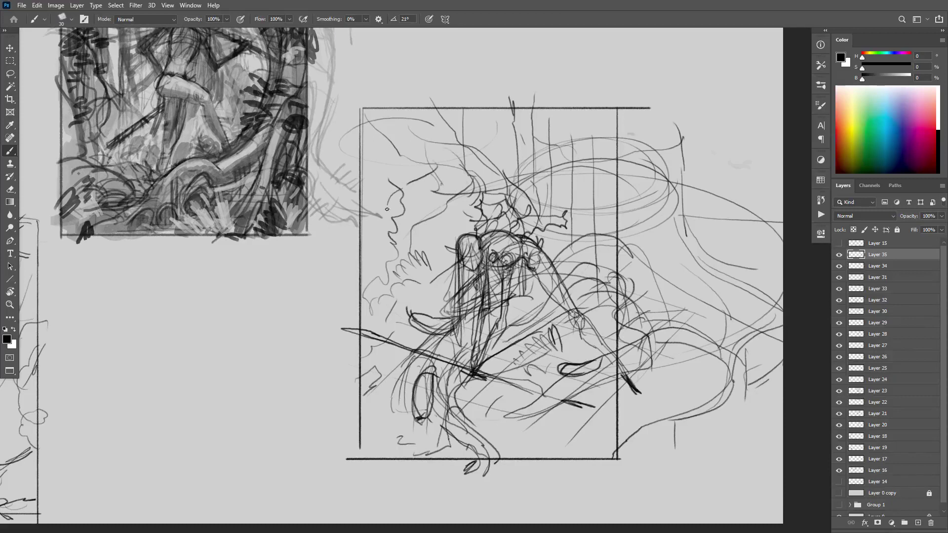
{"action": "mouse_move", "coordinate": [411, 213]}
{"action": "left_mouse_down"}
{"action": "mouse_move", "coordinate": [455, 231]}
{"action": "mouse_move", "coordinate": [445, 262]}
{"action": "mouse_move", "coordinate": [378, 219]}
{"action": "mouse_move", "coordinate": [452, 185]}
{"action": "left_mouse_up"}
{"action": "mouse_move", "coordinate": [390, 129]}
{"action": "left_mouse_down"}
{"action": "mouse_move", "coordinate": [425, 169]}
{"action": "mouse_move", "coordinate": [461, 174]}
{"action": "left_mouse_up"}
{"action": "mouse_move", "coordinate": [368, 115]}
{"action": "left_mouse_down"}
{"action": "mouse_move", "coordinate": [421, 165]}
{"action": "mouse_move", "coordinate": [382, 232]}
{"action": "left_mouse_up"}
{"action": "key", "text": "Tab"}
{"action": "key", "text": "Tab"}
{"action": "left_click_drag", "start_coordinate": [420, 195], "coordinate": [386, 121]}
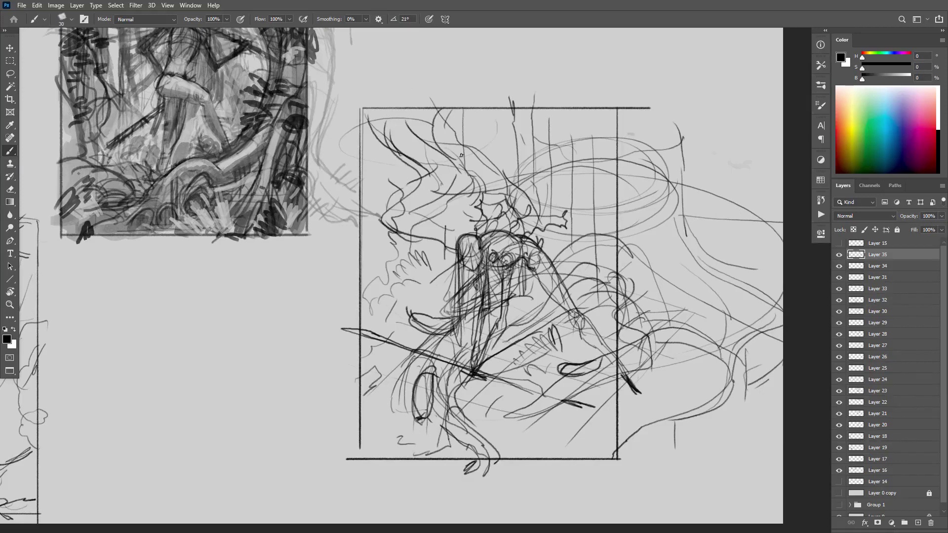
Step: Add curved branch strokes above the creature and dark vertical trunk lines crossing the frame's top edge
{"action": "left_click_drag", "start_coordinate": [464, 179], "coordinate": [411, 211]}
{"action": "mouse_move", "coordinate": [440, 149]}
{"action": "left_mouse_down"}
{"action": "mouse_move", "coordinate": [494, 124]}
{"action": "mouse_move", "coordinate": [544, 148]}
{"action": "left_mouse_up"}
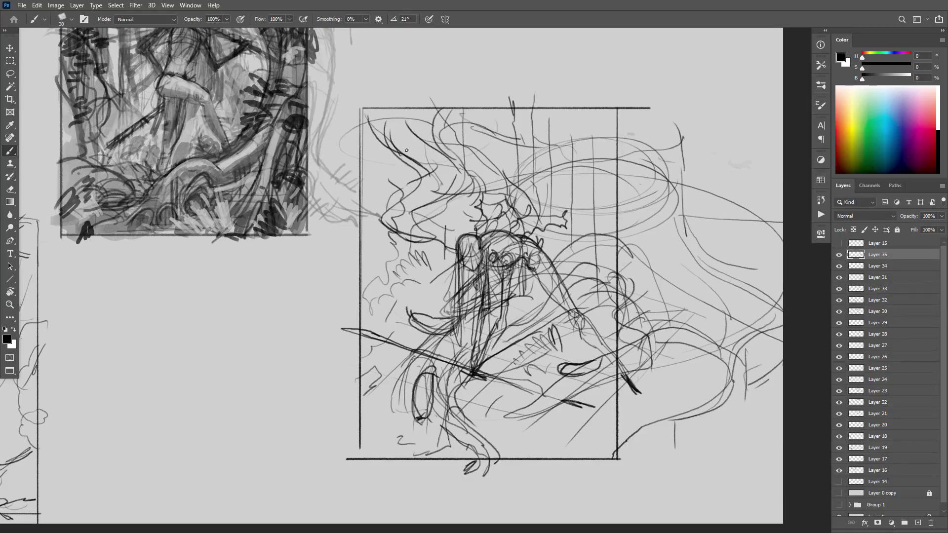
{"action": "mouse_move", "coordinate": [389, 182]}
{"action": "left_mouse_down"}
{"action": "mouse_move", "coordinate": [381, 97]}
{"action": "mouse_move", "coordinate": [394, 103]}
{"action": "left_mouse_up"}
{"action": "mouse_move", "coordinate": [482, 170]}
{"action": "left_mouse_down"}
{"action": "mouse_move", "coordinate": [479, 84]}
{"action": "mouse_move", "coordinate": [488, 89]}
{"action": "left_mouse_up"}
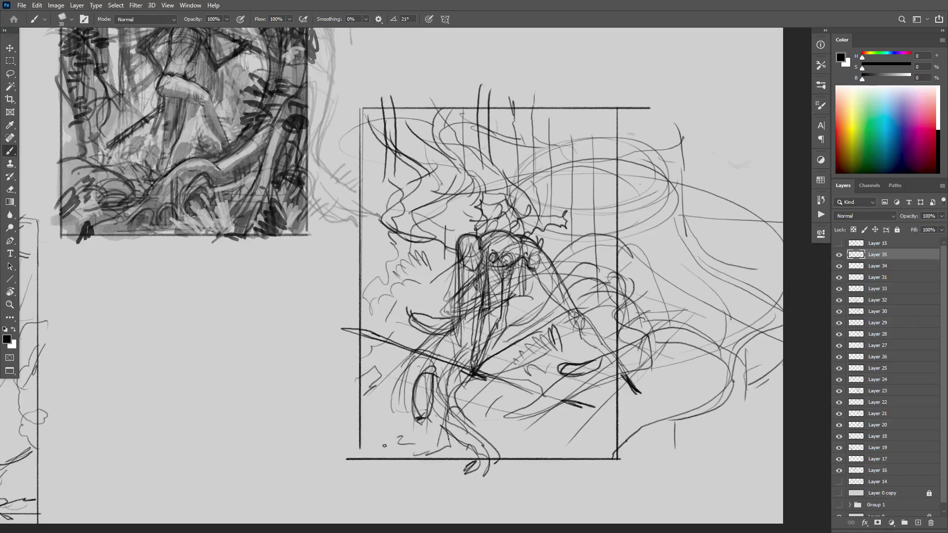
{"action": "left_click_drag", "start_coordinate": [388, 446], "coordinate": [370, 227]}
{"action": "left_click_drag", "start_coordinate": [386, 309], "coordinate": [403, 182]}
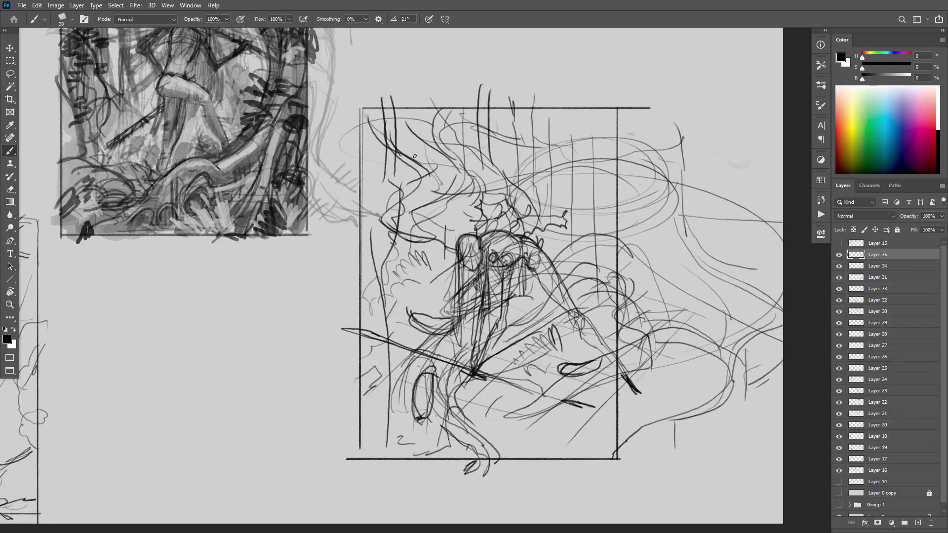
{"action": "key", "text": "ctrl+z"}
{"action": "key", "text": "ctrl+z"}
Step: On a new layer above Layer 35, sketch a slender forked tree with side branches along the frame's left side
{"action": "key", "text": "ctrl+shift+alt+n"}
{"action": "left_click_drag", "start_coordinate": [390, 458], "coordinate": [393, 303]}
{"action": "mouse_move", "coordinate": [396, 455]}
{"action": "left_mouse_down"}
{"action": "mouse_move", "coordinate": [409, 267]}
{"action": "mouse_move", "coordinate": [388, 220]}
{"action": "mouse_move", "coordinate": [409, 187]}
{"action": "left_mouse_up"}
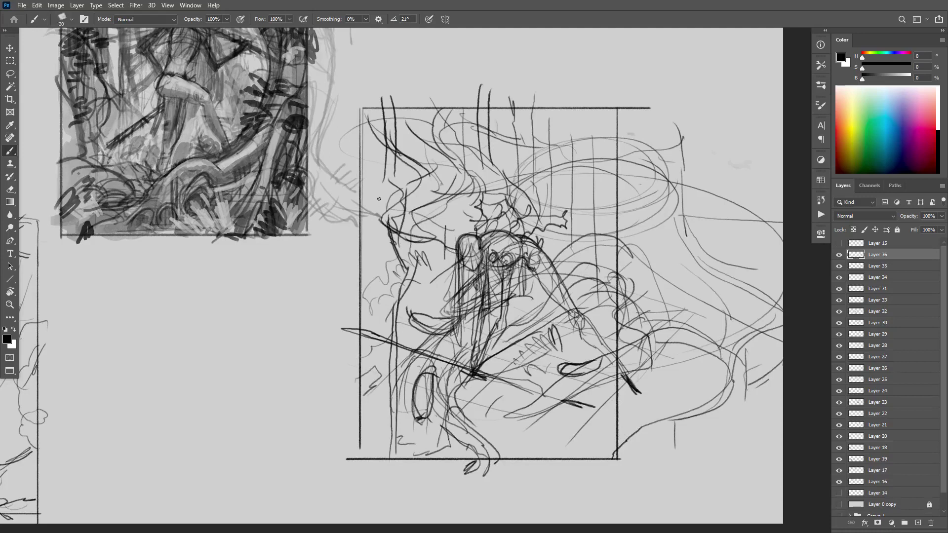
{"action": "left_click_drag", "start_coordinate": [390, 228], "coordinate": [377, 175]}
{"action": "mouse_move", "coordinate": [439, 269]}
{"action": "left_mouse_down"}
{"action": "mouse_move", "coordinate": [398, 307]}
{"action": "mouse_move", "coordinate": [367, 242]}
{"action": "left_mouse_up"}
{"action": "left_click_drag", "start_coordinate": [393, 307], "coordinate": [371, 262]}
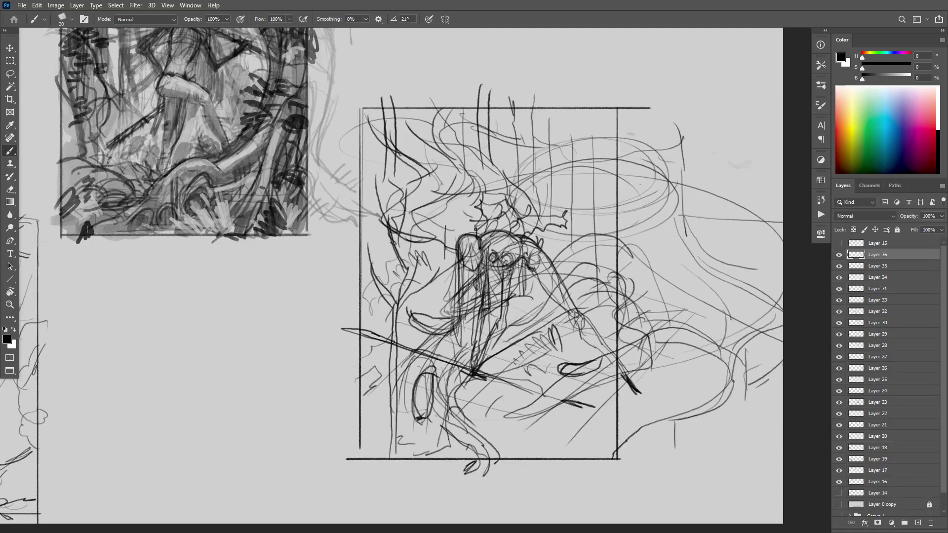
{"action": "left_click_drag", "start_coordinate": [396, 335], "coordinate": [398, 359]}
{"action": "left_click_drag", "start_coordinate": [397, 347], "coordinate": [354, 408]}
Step: Draw foreground stems along the frame's lower edge and a thin branching tree near its right side
{"action": "mouse_move", "coordinate": [408, 410]}
{"action": "left_mouse_down"}
{"action": "mouse_move", "coordinate": [382, 448]}
{"action": "mouse_move", "coordinate": [403, 471]}
{"action": "left_mouse_up"}
{"action": "left_click_drag", "start_coordinate": [487, 431], "coordinate": [456, 465]}
{"action": "mouse_move", "coordinate": [554, 460]}
{"action": "left_mouse_down"}
{"action": "mouse_move", "coordinate": [588, 336]}
{"action": "mouse_move", "coordinate": [592, 272]}
{"action": "mouse_move", "coordinate": [574, 435]}
{"action": "mouse_move", "coordinate": [592, 289]}
{"action": "mouse_move", "coordinate": [571, 195]}
{"action": "mouse_move", "coordinate": [597, 300]}
{"action": "mouse_move", "coordinate": [574, 460]}
{"action": "left_mouse_up"}
{"action": "mouse_move", "coordinate": [590, 291]}
{"action": "left_mouse_down"}
{"action": "mouse_move", "coordinate": [587, 456]}
{"action": "mouse_move", "coordinate": [565, 470]}
{"action": "left_mouse_up"}
{"action": "mouse_move", "coordinate": [567, 322]}
{"action": "left_mouse_down"}
{"action": "mouse_move", "coordinate": [594, 477]}
{"action": "mouse_move", "coordinate": [531, 357]}
{"action": "mouse_move", "coordinate": [554, 475]}
{"action": "mouse_move", "coordinate": [525, 477]}
{"action": "left_mouse_up"}
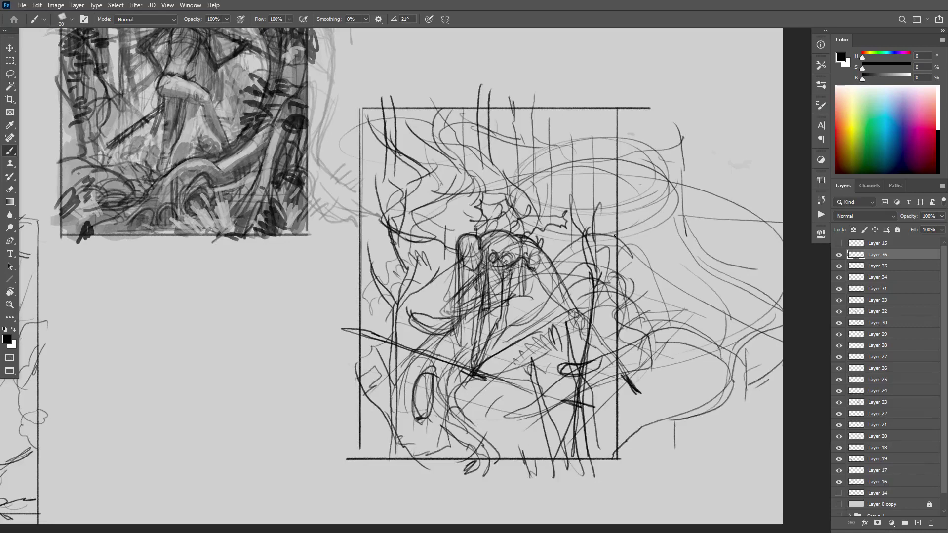
{"action": "mouse_move", "coordinate": [604, 205]}
{"action": "left_mouse_down"}
{"action": "mouse_move", "coordinate": [593, 139]}
{"action": "mouse_move", "coordinate": [608, 245]}
{"action": "left_mouse_up"}
Step: On a new layer above Layer 36, draw scalloped leaf clusters on the side trees and across the frame's top
{"action": "key", "text": "ctrl+shift+alt+n"}
{"action": "mouse_move", "coordinate": [588, 159]}
{"action": "left_mouse_down"}
{"action": "mouse_move", "coordinate": [567, 164]}
{"action": "mouse_move", "coordinate": [588, 223]}
{"action": "left_mouse_up"}
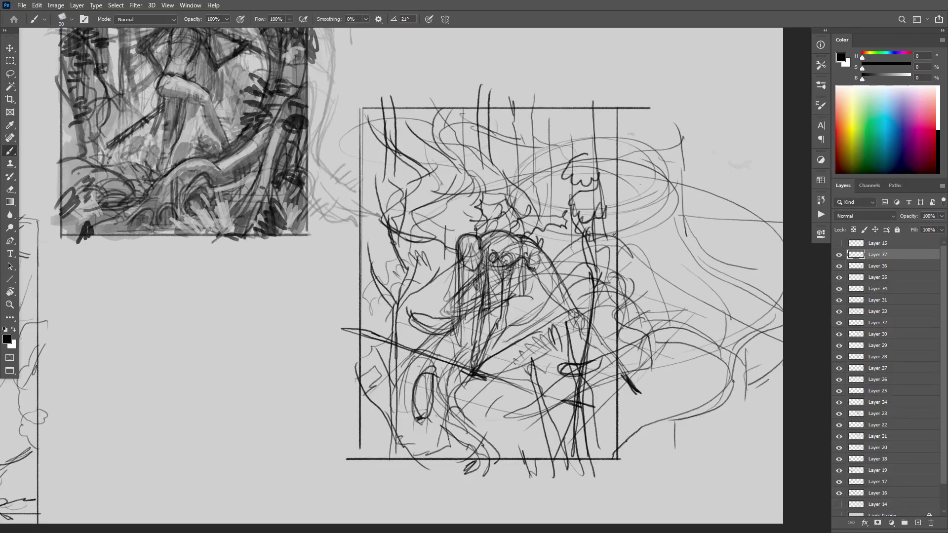
{"action": "left_click_drag", "start_coordinate": [550, 184], "coordinate": [537, 185]}
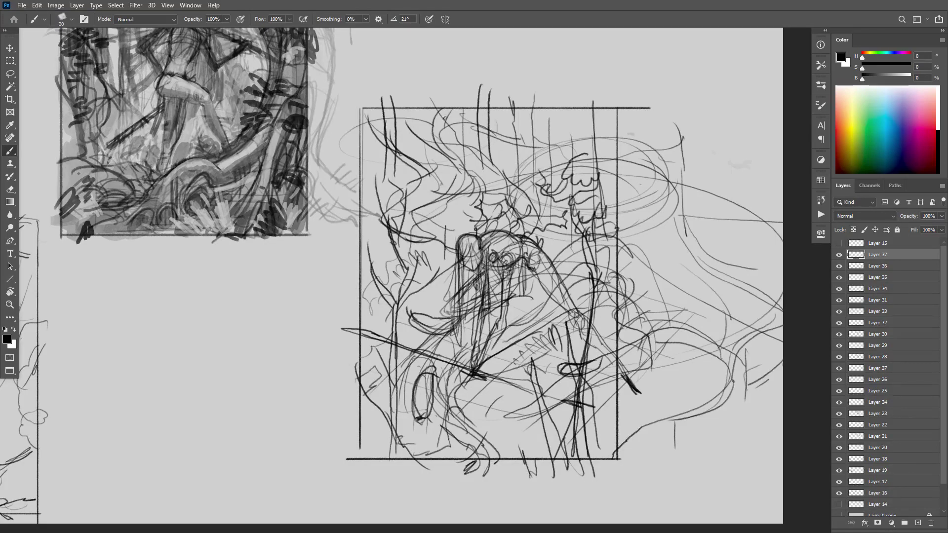
{"action": "mouse_move", "coordinate": [445, 118]}
{"action": "left_mouse_down"}
{"action": "mouse_move", "coordinate": [444, 141]}
{"action": "mouse_move", "coordinate": [409, 155]}
{"action": "mouse_move", "coordinate": [400, 143]}
{"action": "mouse_move", "coordinate": [419, 129]}
{"action": "mouse_move", "coordinate": [420, 104]}
{"action": "mouse_move", "coordinate": [403, 118]}
{"action": "left_mouse_up"}
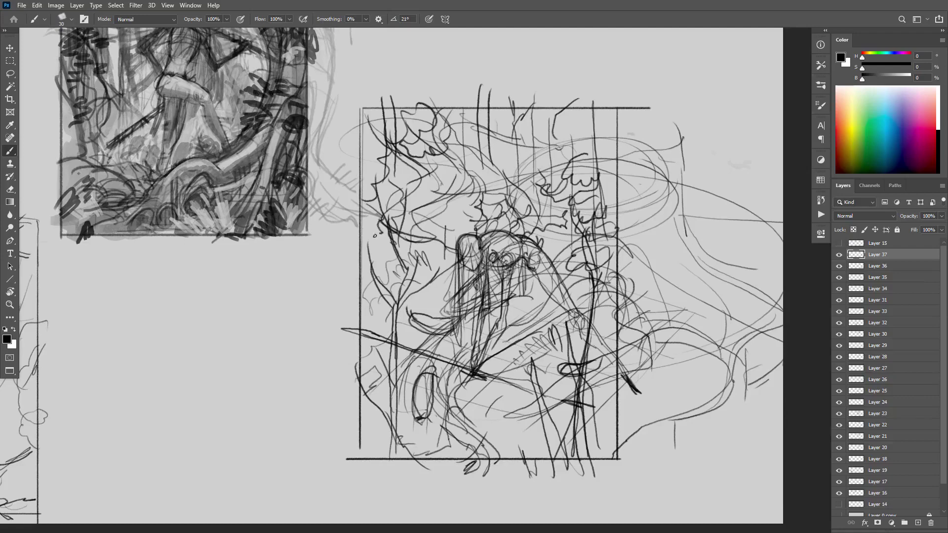
{"action": "left_click_drag", "start_coordinate": [375, 235], "coordinate": [381, 203]}
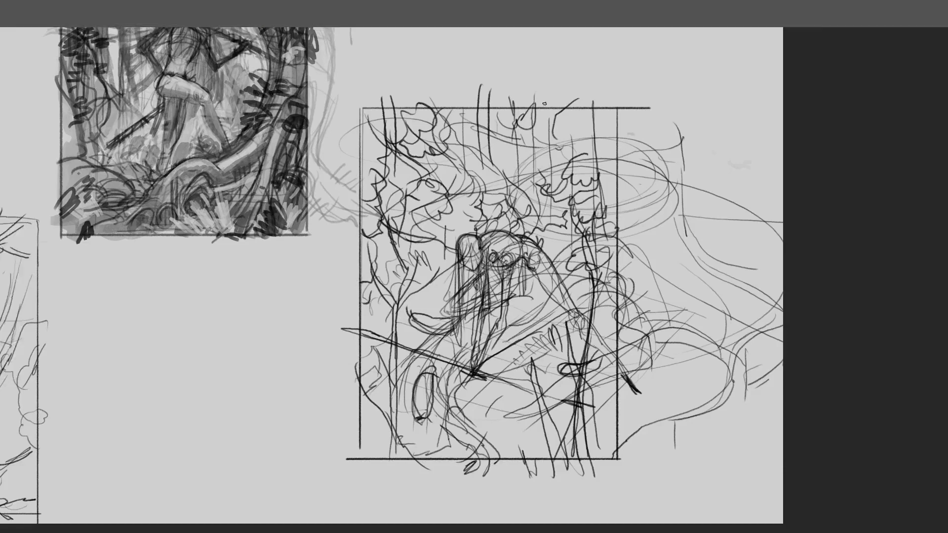
{"action": "mouse_move", "coordinate": [520, 121]}
{"action": "left_mouse_down"}
{"action": "mouse_move", "coordinate": [543, 139]}
{"action": "mouse_move", "coordinate": [578, 118]}
{"action": "mouse_move", "coordinate": [567, 129]}
{"action": "mouse_move", "coordinate": [535, 120]}
{"action": "left_mouse_up"}
{"action": "left_click_drag", "start_coordinate": [518, 84], "coordinate": [517, 120]}
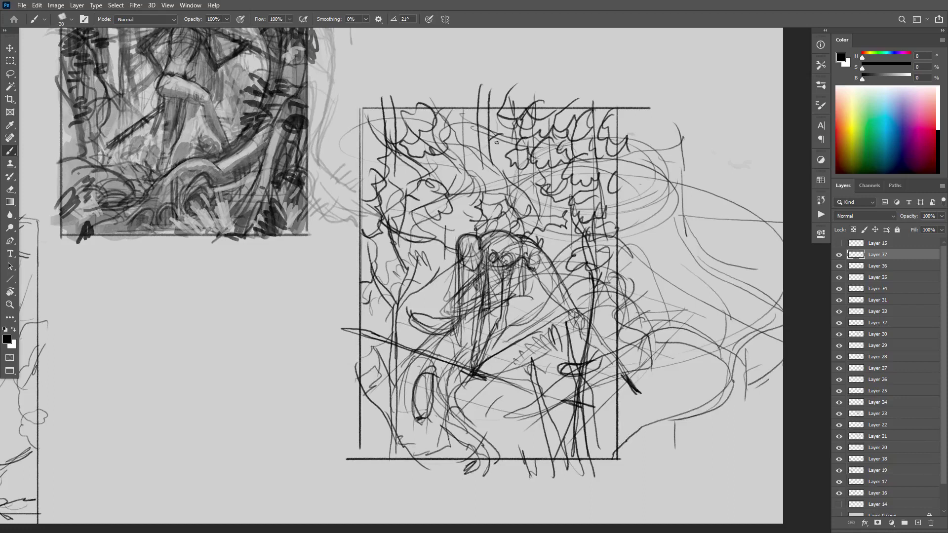
Step: Undo the most recent leaf clusters in the frame's upper right
{"action": "left_click_drag", "start_coordinate": [612, 232], "coordinate": [636, 311]}
{"action": "key", "text": "ctrl+z"}
{"action": "key", "text": "ctrl+z"}
{"action": "key", "text": "ctrl+z"}
{"action": "key", "text": "ctrl+z"}
{"action": "key", "text": "ctrl+z"}
{"action": "key", "text": "ctrl+z"}
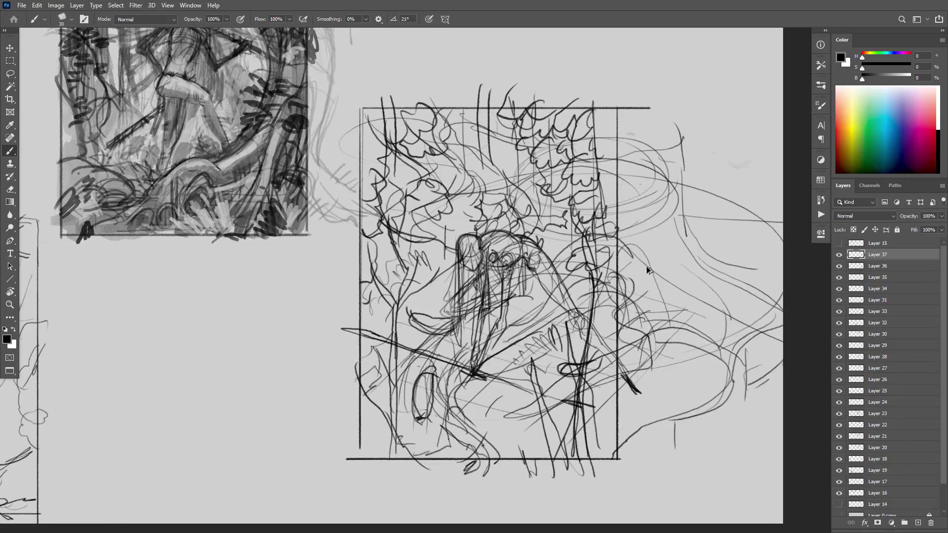
{"action": "key", "text": "ctrl+z"}
{"action": "key", "text": "ctrl+z"}
{"action": "key", "text": "ctrl+z"}
Step: Create a new layer above Layer 37 and switch to the square brush with 40% opacity
{"action": "key", "text": "ctrl+shift+alt+n"}
{"action": "key", "text": "shift+b"}
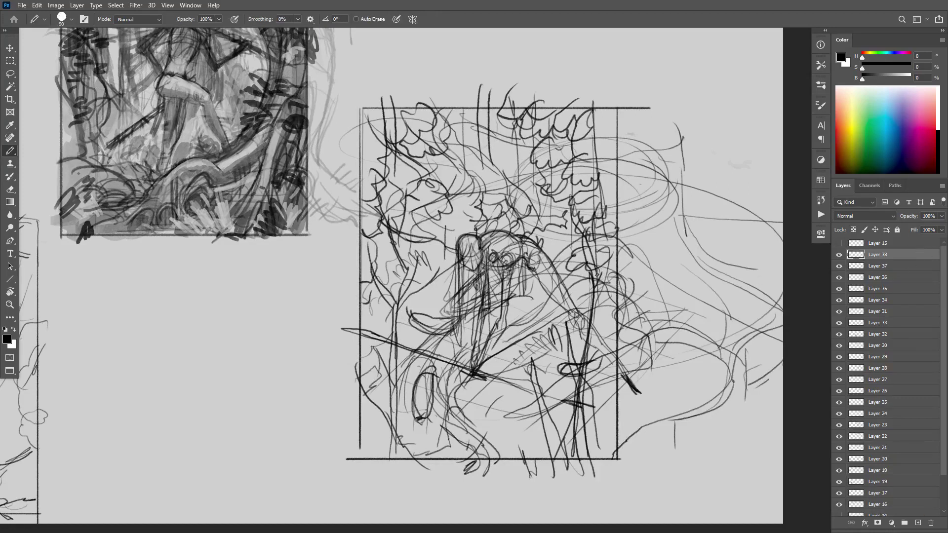
{"action": "key", "text": "shift+b"}
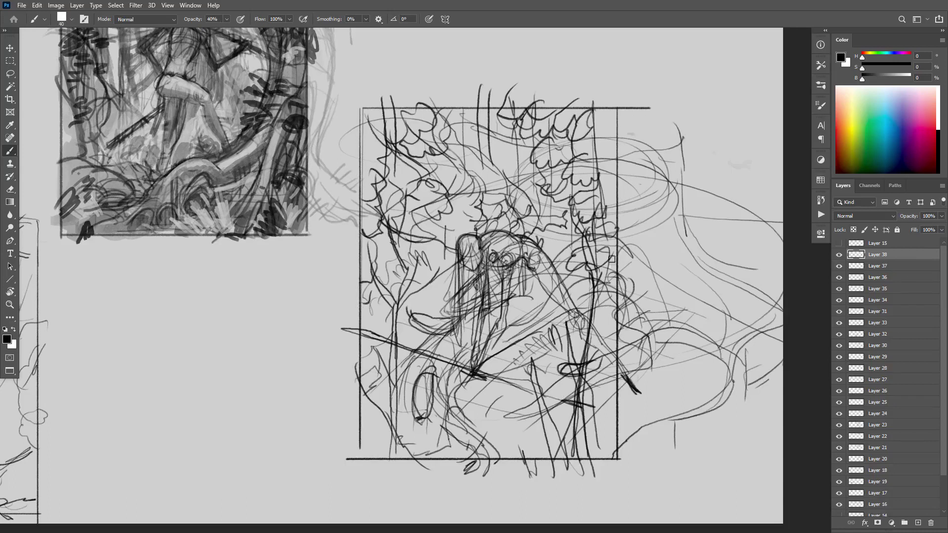
{"action": "key", "text": "bracketright"}
{"action": "key", "text": "bracketright"}
{"action": "key", "text": "bracketright"}
{"action": "key", "text": "bracketright"}
{"action": "key", "text": "bracketright"}
{"action": "key", "text": "bracketright"}
{"action": "key", "text": "bracketright"}
{"action": "key", "text": "bracketright"}
{"action": "key", "text": "bracketright"}
{"action": "key", "text": "bracketright"}
{"action": "mouse_move", "coordinate": [595, 227]}
{"action": "left_mouse_down"}
{"action": "mouse_move", "coordinate": [587, 147]}
{"action": "mouse_move", "coordinate": [598, 151]}
{"action": "mouse_move", "coordinate": [601, 128]}
{"action": "mouse_move", "coordinate": [564, 122]}
{"action": "mouse_move", "coordinate": [573, 203]}
{"action": "mouse_move", "coordinate": [562, 140]}
{"action": "mouse_move", "coordinate": [516, 122]}
{"action": "left_mouse_up"}
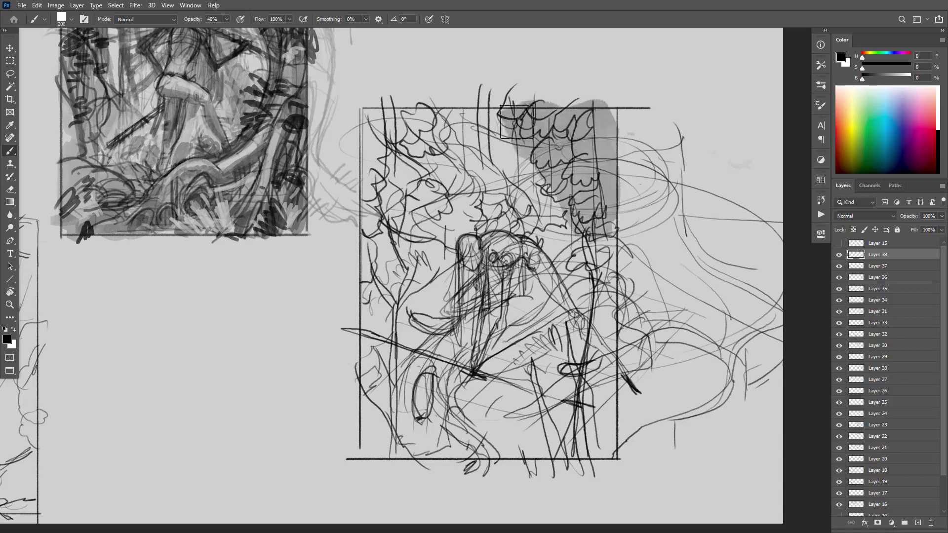
{"action": "key", "text": "ctrl+z"}
Step: Make a rectangular marquee selection matching the frame's inner area to confine the shading
{"action": "key", "text": "m"}
{"action": "left_click_drag", "start_coordinate": [361, 107], "coordinate": [617, 458]}
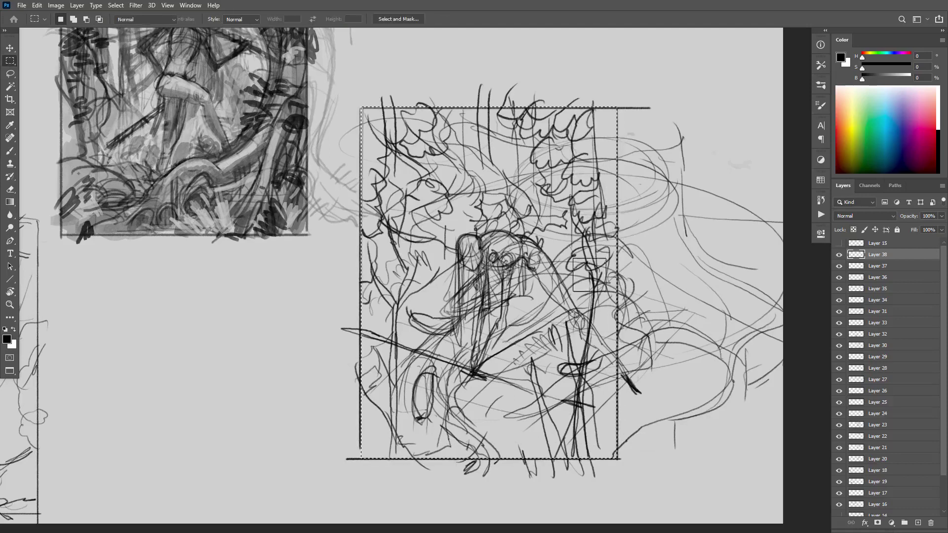
{"action": "key", "text": "b"}
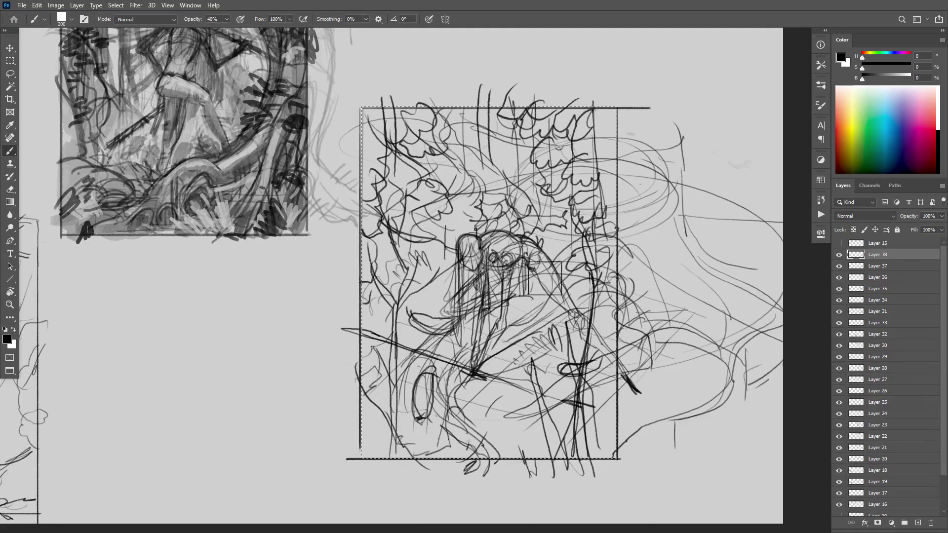
Step: Shade the crouching creature's head, shoulders and front arm in translucent grey with a smaller square brush
{"action": "key", "text": "bracketleft"}
{"action": "key", "text": "bracketleft"}
{"action": "key", "text": "bracketleft"}
{"action": "key", "text": "bracketleft"}
{"action": "key", "text": "bracketleft"}
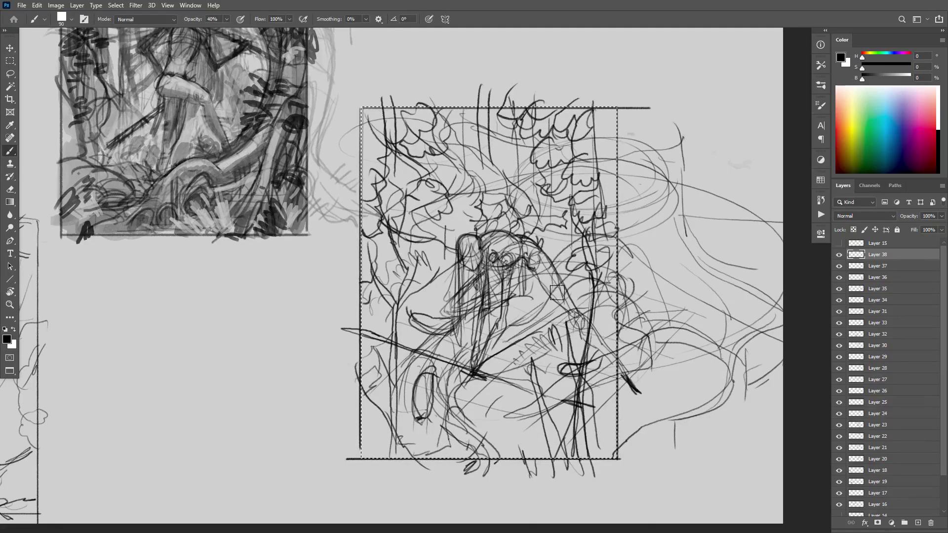
{"action": "mouse_move", "coordinate": [557, 292]}
{"action": "left_mouse_down"}
{"action": "mouse_move", "coordinate": [518, 245]}
{"action": "mouse_move", "coordinate": [474, 249]}
{"action": "mouse_move", "coordinate": [466, 257]}
{"action": "mouse_move", "coordinate": [501, 244]}
{"action": "mouse_move", "coordinate": [509, 267]}
{"action": "mouse_move", "coordinate": [496, 330]}
{"action": "mouse_move", "coordinate": [484, 305]}
{"action": "mouse_move", "coordinate": [475, 354]}
{"action": "mouse_move", "coordinate": [454, 288]}
{"action": "left_mouse_up"}
Step: Shade the creature's outstretched hand, legs, the oval form at its lower end and its back toward the frame's right side
{"action": "key", "text": "bracketleft"}
{"action": "key", "text": "bracketleft"}
{"action": "key", "text": "bracketleft"}
{"action": "key", "text": "bracketleft"}
{"action": "key", "text": "bracketleft"}
{"action": "key", "text": "bracketright"}
{"action": "key", "text": "bracketright"}
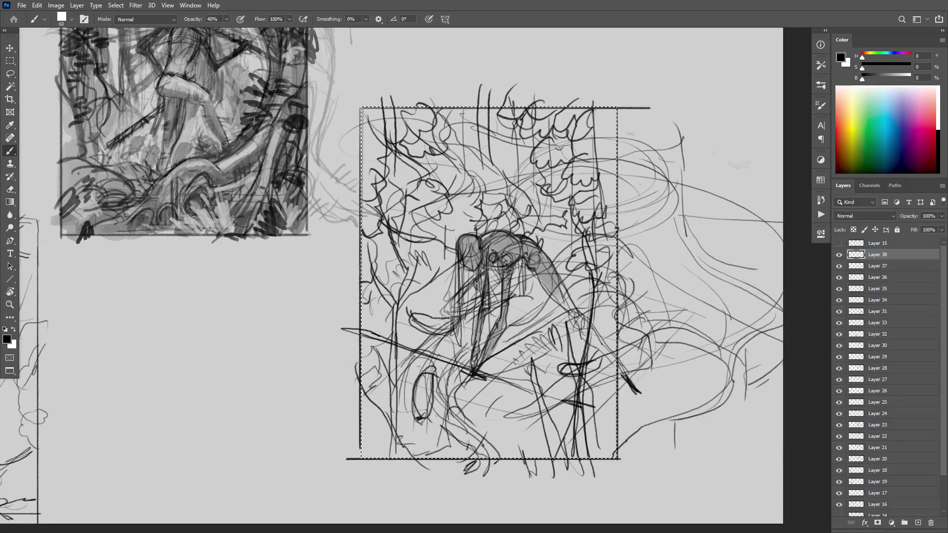
{"action": "left_click_drag", "start_coordinate": [445, 321], "coordinate": [450, 330]}
{"action": "left_click_drag", "start_coordinate": [424, 381], "coordinate": [428, 394]}
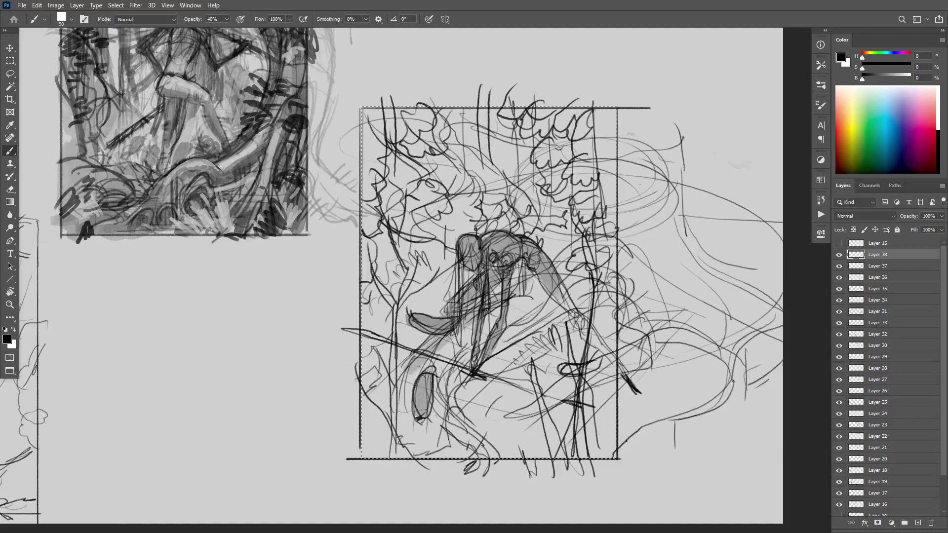
{"action": "left_click_drag", "start_coordinate": [425, 362], "coordinate": [471, 337]}
{"action": "mouse_move", "coordinate": [560, 308]}
{"action": "left_mouse_down"}
{"action": "mouse_move", "coordinate": [478, 353]}
{"action": "mouse_move", "coordinate": [448, 385]}
{"action": "mouse_move", "coordinate": [446, 363]}
{"action": "mouse_move", "coordinate": [426, 385]}
{"action": "mouse_move", "coordinate": [436, 348]}
{"action": "mouse_move", "coordinate": [428, 349]}
{"action": "mouse_move", "coordinate": [414, 364]}
{"action": "mouse_move", "coordinate": [422, 403]}
{"action": "left_mouse_up"}
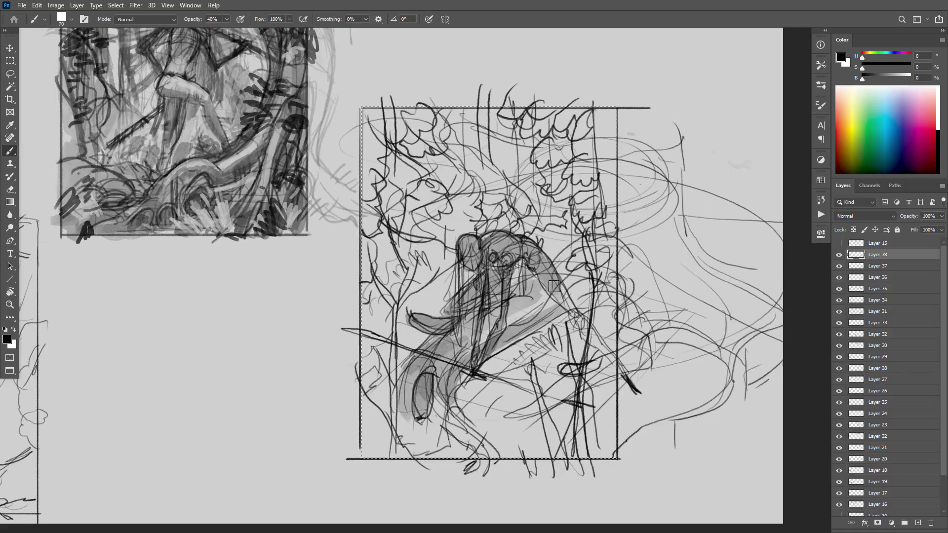
{"action": "left_click_drag", "start_coordinate": [546, 287], "coordinate": [609, 354]}
Step: Erase excess shading beside the creature's front forearm with a 50 px eraser and fill in its torso in grey
{"action": "key", "text": "e"}
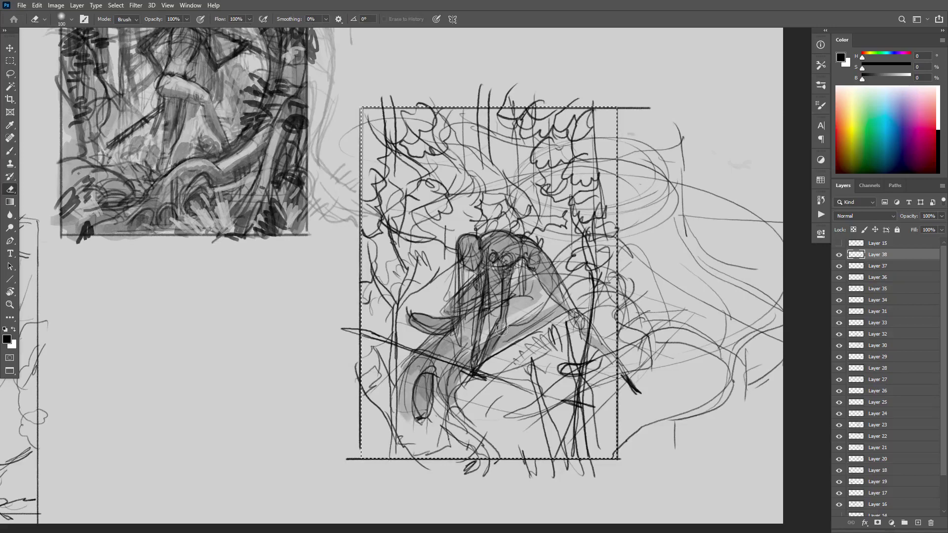
{"action": "key", "text": "bracketleft"}
{"action": "key", "text": "bracketleft"}
{"action": "key", "text": "bracketleft"}
{"action": "key", "text": "bracketleft"}
{"action": "left_click_drag", "start_coordinate": [479, 326], "coordinate": [475, 360]}
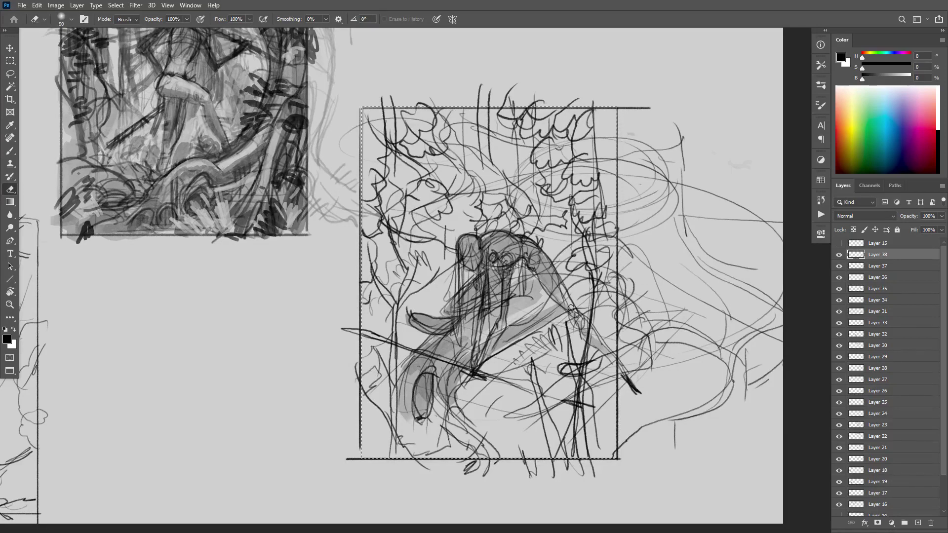
{"action": "key", "text": "b"}
{"action": "mouse_move", "coordinate": [520, 326]}
{"action": "left_mouse_down"}
{"action": "mouse_move", "coordinate": [514, 339]}
{"action": "mouse_move", "coordinate": [525, 300]}
{"action": "mouse_move", "coordinate": [555, 314]}
{"action": "mouse_move", "coordinate": [518, 279]}
{"action": "left_mouse_up"}
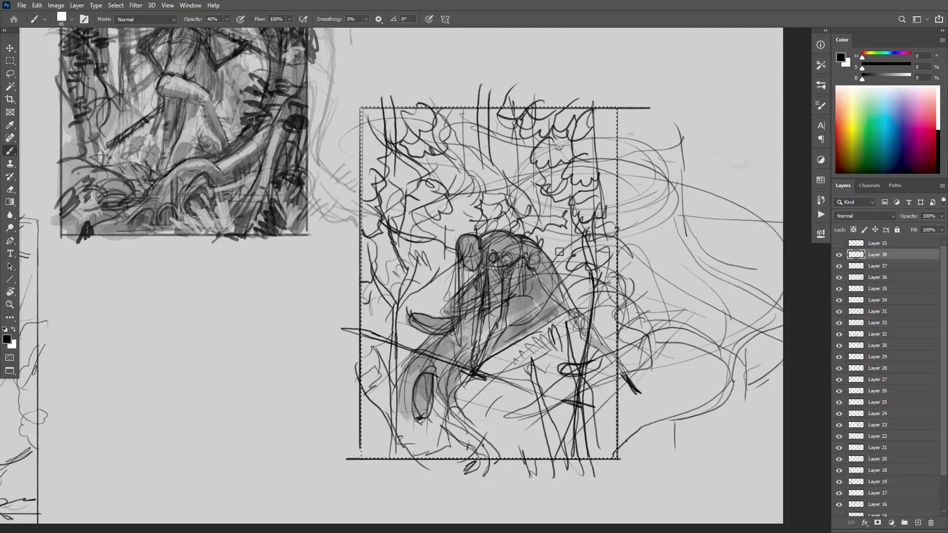
Step: Erase shading along the form below the creature's arm and around the oval to lighten it
{"action": "key", "text": "r"}
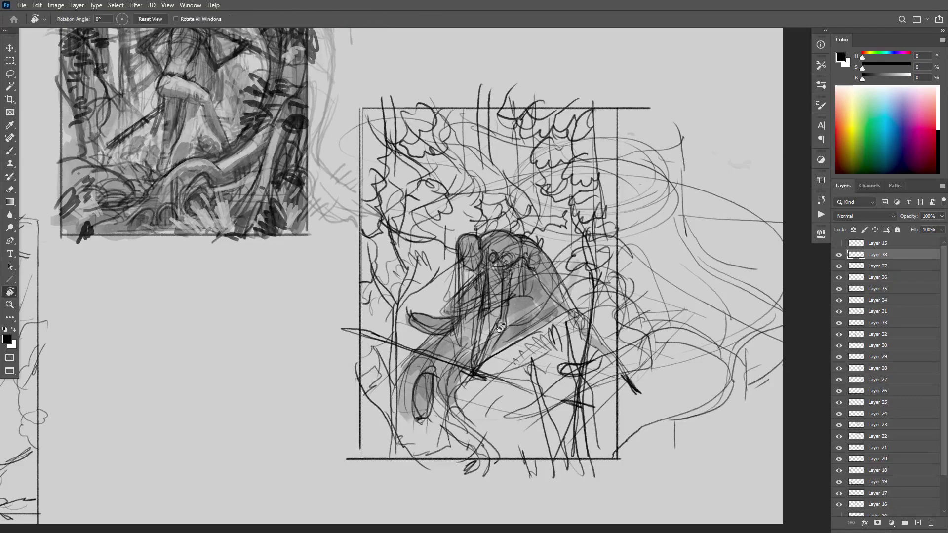
{"action": "key", "text": "e"}
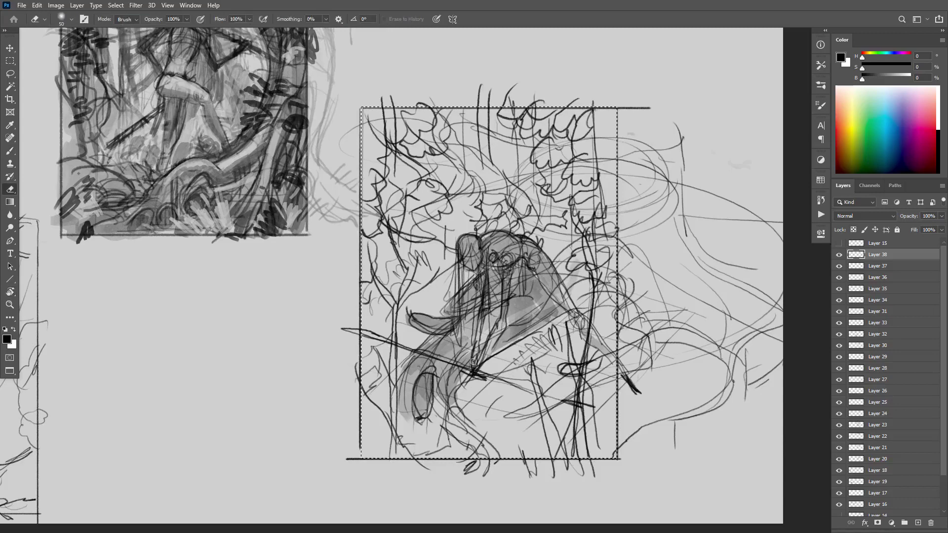
{"action": "mouse_move", "coordinate": [473, 362]}
{"action": "left_mouse_down"}
{"action": "mouse_move", "coordinate": [454, 340]}
{"action": "mouse_move", "coordinate": [437, 352]}
{"action": "mouse_move", "coordinate": [418, 412]}
{"action": "left_mouse_up"}
{"action": "key", "text": "b"}
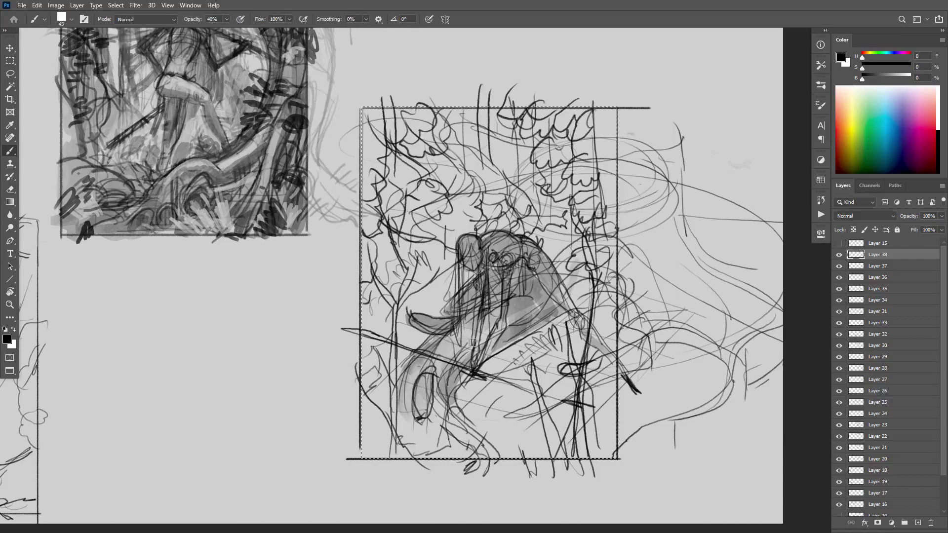
Step: Add grey shading above the creature's outstretched hand and down the curved form to the frame's lower-left edge
{"action": "mouse_move", "coordinate": [474, 346]}
{"action": "left_mouse_down"}
{"action": "mouse_move", "coordinate": [466, 320]}
{"action": "mouse_move", "coordinate": [469, 349]}
{"action": "left_mouse_up"}
{"action": "mouse_move", "coordinate": [490, 308]}
{"action": "left_mouse_down"}
{"action": "mouse_move", "coordinate": [483, 339]}
{"action": "mouse_move", "coordinate": [456, 333]}
{"action": "mouse_move", "coordinate": [432, 346]}
{"action": "mouse_move", "coordinate": [442, 324]}
{"action": "mouse_move", "coordinate": [435, 298]}
{"action": "mouse_move", "coordinate": [424, 301]}
{"action": "mouse_move", "coordinate": [415, 343]}
{"action": "mouse_move", "coordinate": [380, 365]}
{"action": "left_mouse_up"}
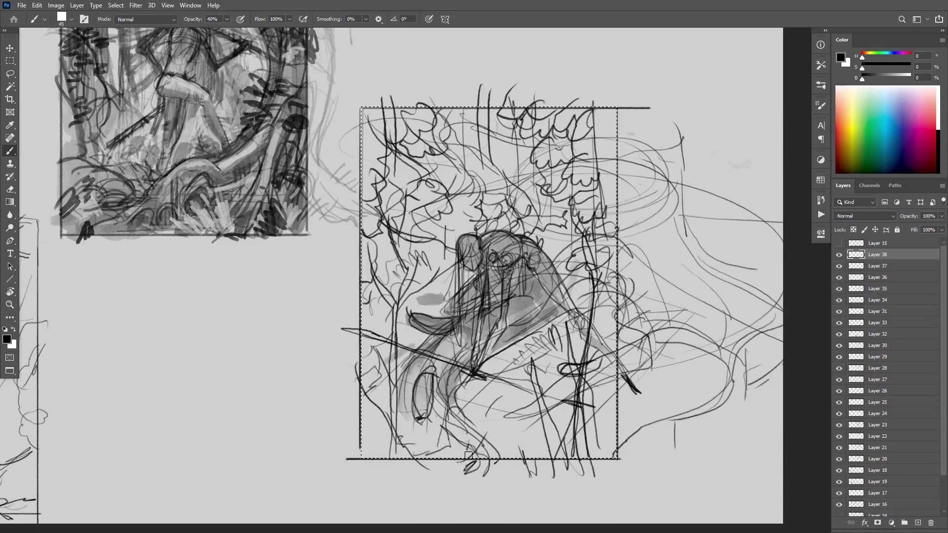
{"action": "mouse_move", "coordinate": [427, 437]}
{"action": "left_mouse_down"}
{"action": "mouse_move", "coordinate": [419, 445]}
{"action": "mouse_move", "coordinate": [401, 426]}
{"action": "mouse_move", "coordinate": [456, 377]}
{"action": "mouse_move", "coordinate": [461, 350]}
{"action": "left_mouse_up"}
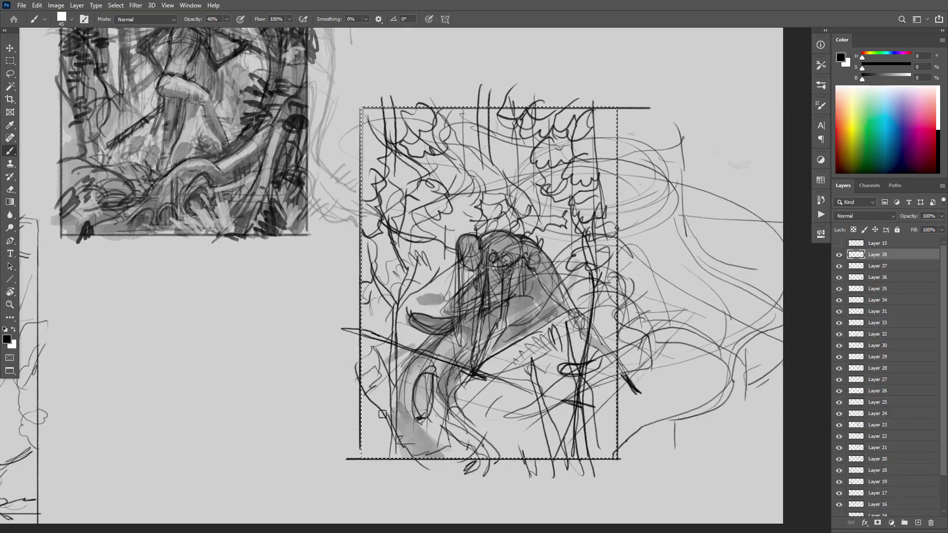
Step: Shade the left tree's trunk and branches and the thin trunks on the frame's right side
{"action": "mouse_move", "coordinate": [396, 330]}
{"action": "left_mouse_down"}
{"action": "mouse_move", "coordinate": [392, 358]}
{"action": "mouse_move", "coordinate": [389, 299]}
{"action": "mouse_move", "coordinate": [368, 247]}
{"action": "mouse_move", "coordinate": [395, 306]}
{"action": "mouse_move", "coordinate": [403, 266]}
{"action": "mouse_move", "coordinate": [390, 228]}
{"action": "mouse_move", "coordinate": [415, 241]}
{"action": "mouse_move", "coordinate": [383, 187]}
{"action": "left_mouse_up"}
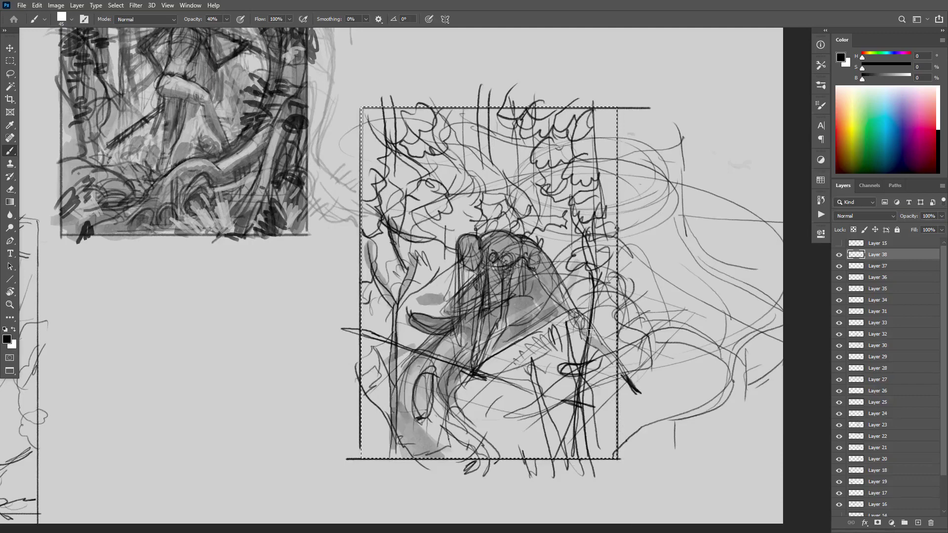
{"action": "left_click_drag", "start_coordinate": [597, 258], "coordinate": [597, 287]}
{"action": "left_click_drag", "start_coordinate": [549, 456], "coordinate": [538, 384]}
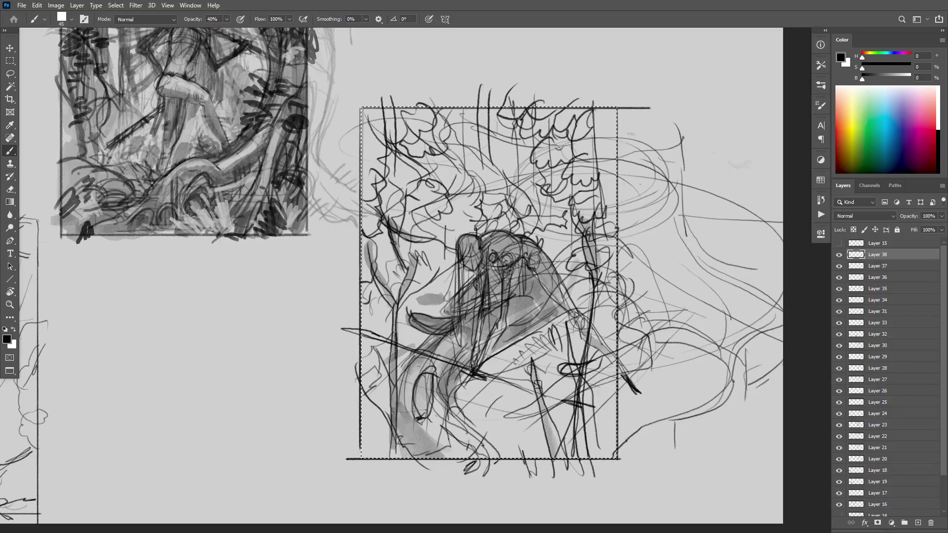
{"action": "left_click_drag", "start_coordinate": [581, 359], "coordinate": [580, 457]}
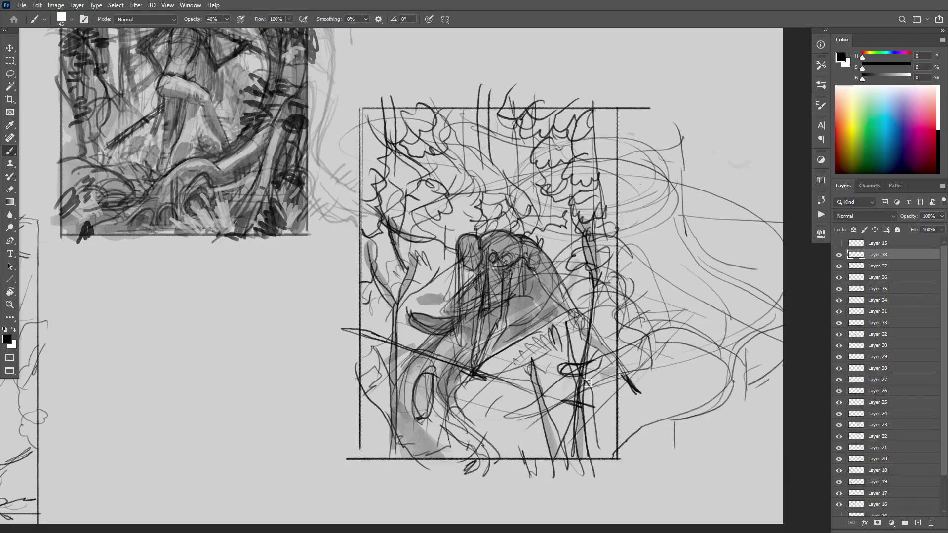
Step: Redo the shading on the low branch crossing the right trunks and add grey to the ground in the lower corners
{"action": "mouse_move", "coordinate": [590, 380]}
{"action": "left_mouse_down"}
{"action": "mouse_move", "coordinate": [528, 422]}
{"action": "mouse_move", "coordinate": [563, 393]}
{"action": "mouse_move", "coordinate": [533, 408]}
{"action": "left_mouse_up"}
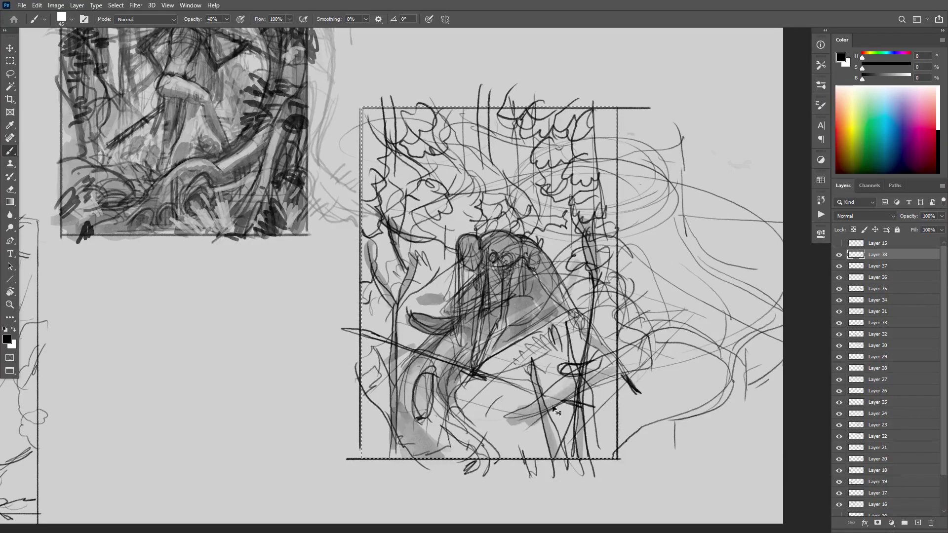
{"action": "key", "text": "ctrl+z"}
{"action": "mouse_move", "coordinate": [592, 375]}
{"action": "left_mouse_down"}
{"action": "mouse_move", "coordinate": [541, 413]}
{"action": "mouse_move", "coordinate": [548, 410]}
{"action": "left_mouse_up"}
{"action": "left_click_drag", "start_coordinate": [613, 420], "coordinate": [565, 432]}
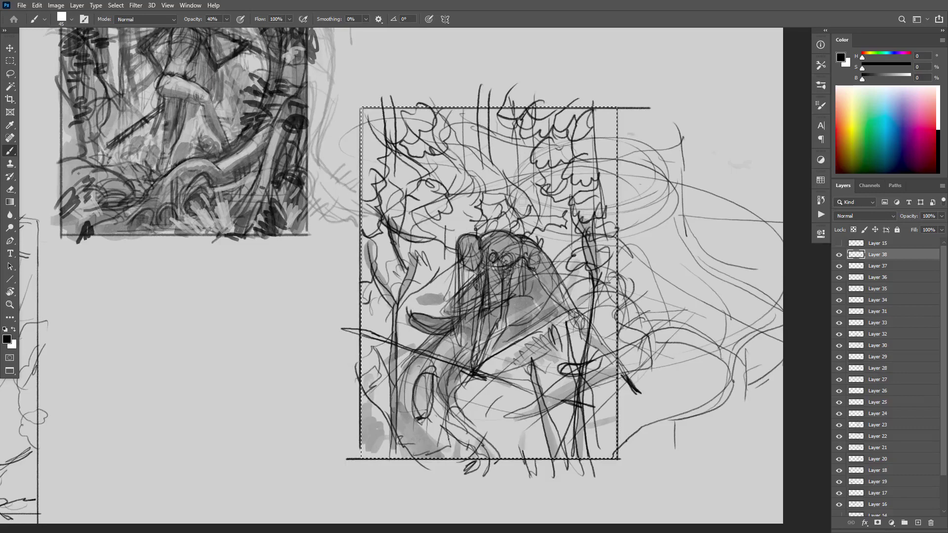
Step: Shade the background trunks and foliage on the right side and add strokes to the ground beneath the low branch
{"action": "left_click_drag", "start_coordinate": [593, 197], "coordinate": [600, 283]}
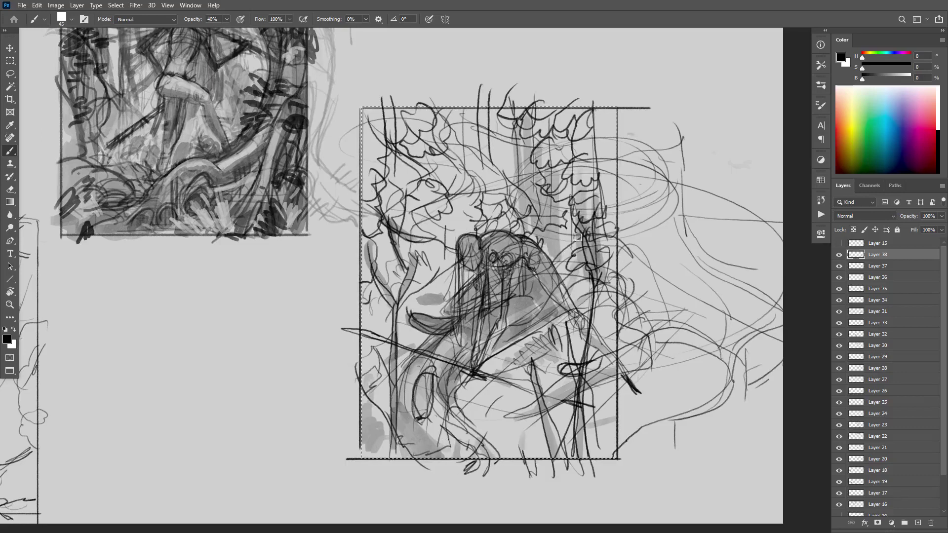
{"action": "left_click_drag", "start_coordinate": [580, 237], "coordinate": [565, 301]}
{"action": "left_click_drag", "start_coordinate": [610, 247], "coordinate": [607, 306]}
{"action": "mouse_move", "coordinate": [572, 384]}
{"action": "left_mouse_down"}
{"action": "mouse_move", "coordinate": [530, 410]}
{"action": "mouse_move", "coordinate": [559, 380]}
{"action": "mouse_move", "coordinate": [569, 397]}
{"action": "mouse_move", "coordinate": [546, 439]}
{"action": "mouse_move", "coordinate": [519, 429]}
{"action": "mouse_move", "coordinate": [521, 411]}
{"action": "mouse_move", "coordinate": [534, 400]}
{"action": "mouse_move", "coordinate": [507, 429]}
{"action": "mouse_move", "coordinate": [528, 456]}
{"action": "left_mouse_up"}
{"action": "left_click_drag", "start_coordinate": [583, 410], "coordinate": [605, 410]}
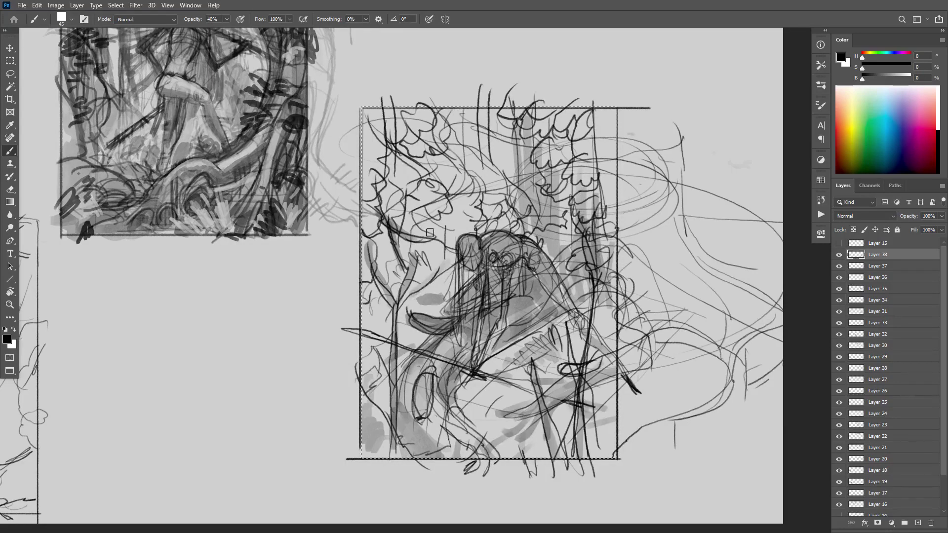
Step: Shade the leaf canopy across both upper corners with a larger brush at 70% opacity
{"action": "mouse_move", "coordinate": [405, 212]}
{"action": "left_mouse_down"}
{"action": "mouse_move", "coordinate": [451, 173]}
{"action": "mouse_move", "coordinate": [446, 163]}
{"action": "mouse_move", "coordinate": [434, 181]}
{"action": "left_mouse_up"}
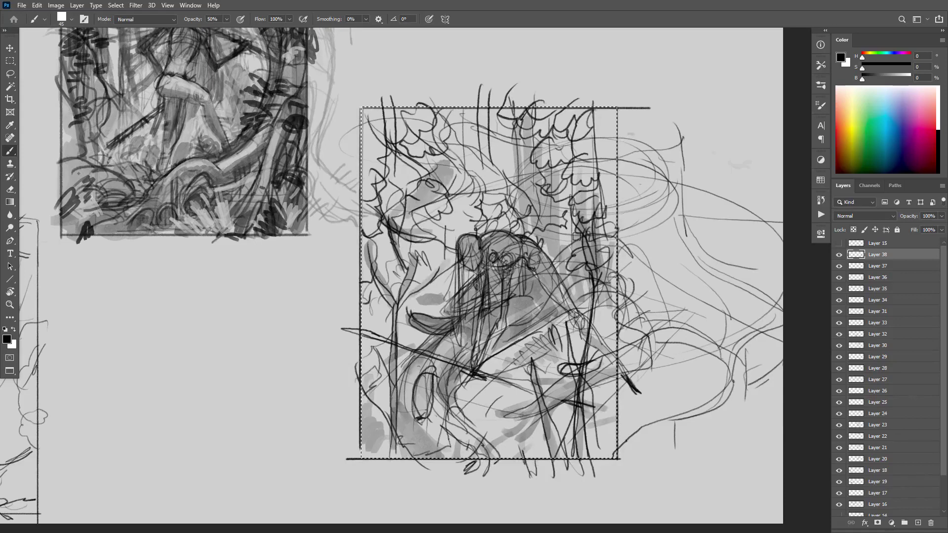
{"action": "key", "text": "7"}
{"action": "key", "text": "bracketright"}
{"action": "mouse_move", "coordinate": [602, 224]}
{"action": "left_mouse_down"}
{"action": "mouse_move", "coordinate": [606, 157]}
{"action": "mouse_move", "coordinate": [606, 182]}
{"action": "mouse_move", "coordinate": [583, 174]}
{"action": "mouse_move", "coordinate": [566, 125]}
{"action": "mouse_move", "coordinate": [553, 128]}
{"action": "mouse_move", "coordinate": [603, 132]}
{"action": "mouse_move", "coordinate": [548, 116]}
{"action": "mouse_move", "coordinate": [396, 149]}
{"action": "left_mouse_up"}
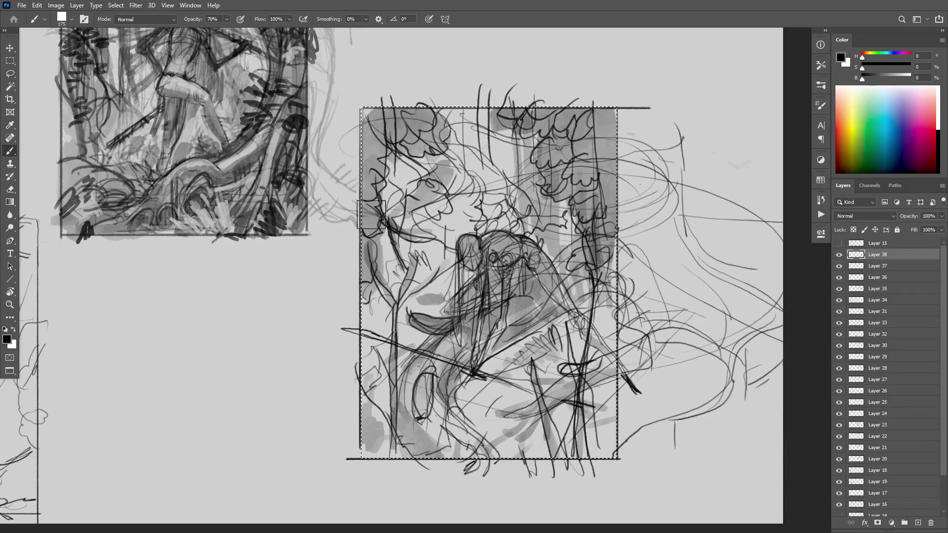
{"action": "mouse_move", "coordinate": [371, 214]}
{"action": "left_mouse_down"}
{"action": "mouse_move", "coordinate": [407, 177]}
{"action": "mouse_move", "coordinate": [427, 204]}
{"action": "mouse_move", "coordinate": [449, 121]}
{"action": "mouse_move", "coordinate": [470, 158]}
{"action": "mouse_move", "coordinate": [470, 118]}
{"action": "left_mouse_up"}
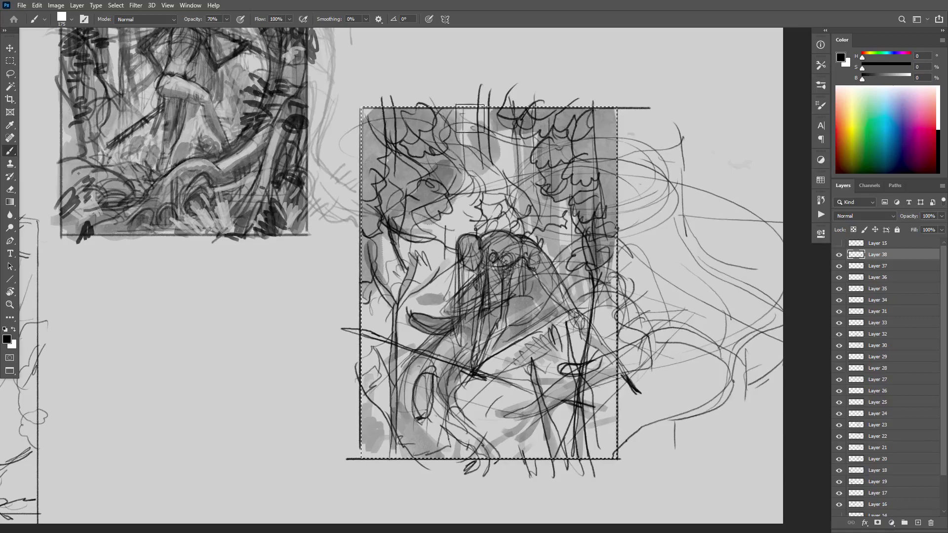
Step: Restore the frame selection and shade the background gaps at the upper centre and left edge with a smaller brush
{"action": "key", "text": "bracketleft"}
{"action": "key", "text": "bracketleft"}
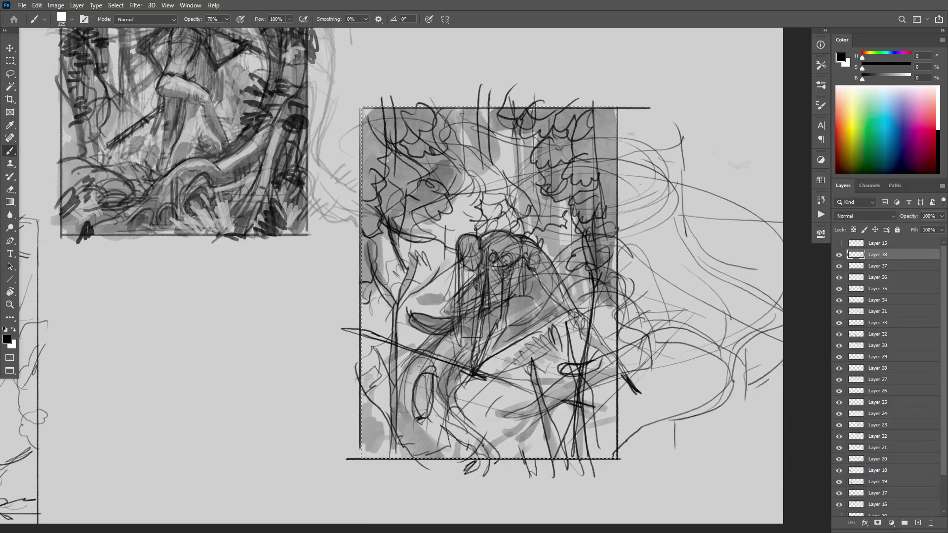
{"action": "key", "text": "ctrl+d"}
{"action": "scroll", "coordinate": [581, 307], "scroll_direction": "down", "scroll_amount": 1}
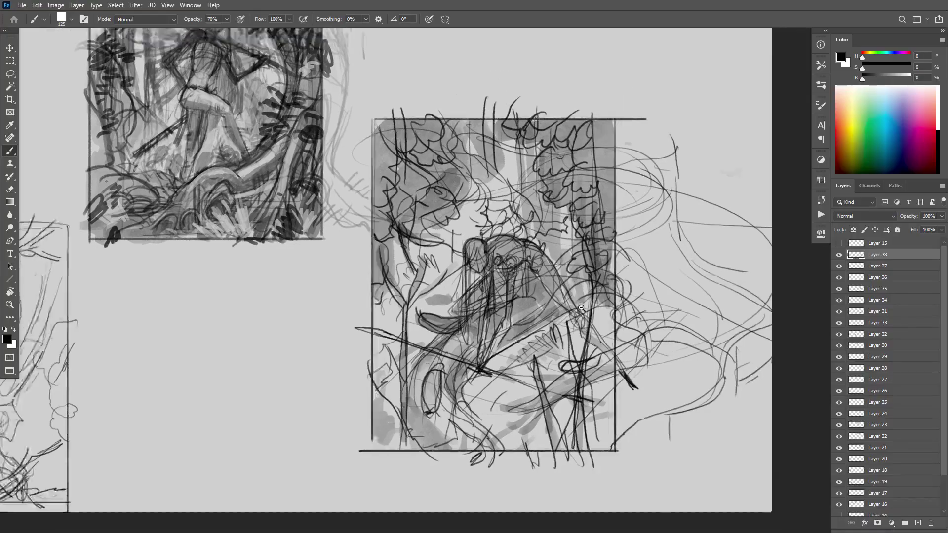
{"action": "scroll", "coordinate": [581, 307], "scroll_direction": "down", "scroll_amount": 3}
{"action": "scroll", "coordinate": [482, 188], "scroll_direction": "up", "scroll_amount": 4}
{"action": "key", "text": "e"}
{"action": "key", "text": "ctrl+shift+d"}
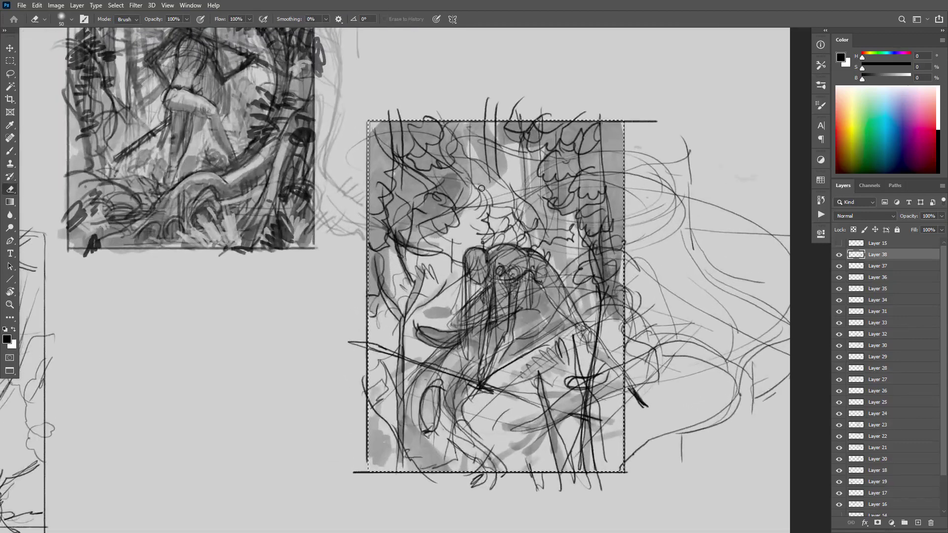
{"action": "key", "text": "b"}
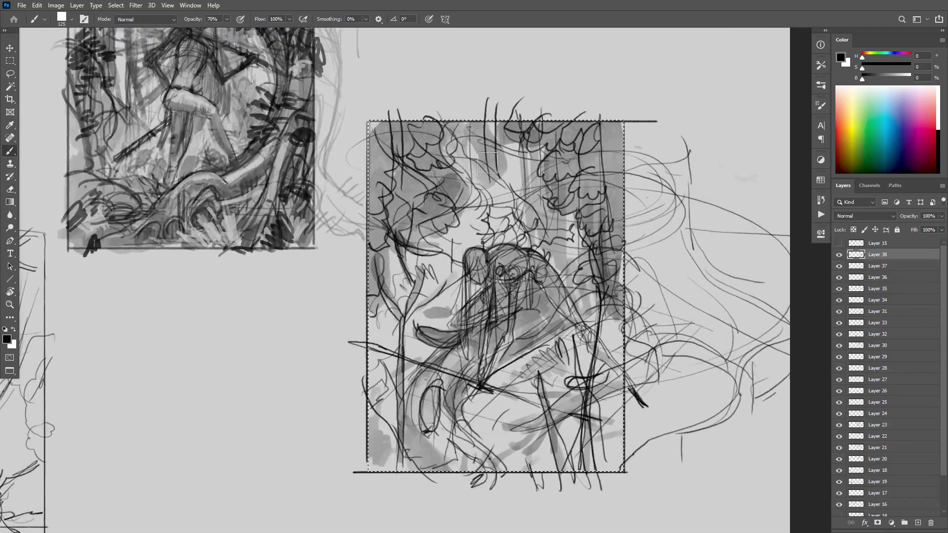
{"action": "mouse_move", "coordinate": [488, 163]}
{"action": "left_mouse_down"}
{"action": "mouse_move", "coordinate": [489, 136]}
{"action": "mouse_move", "coordinate": [440, 135]}
{"action": "mouse_move", "coordinate": [385, 159]}
{"action": "mouse_move", "coordinate": [372, 277]}
{"action": "left_mouse_up"}
Step: Reselect the frame area, shade behind the left tree, the right edge and the foliage behind the creature, and undo the last stroke
{"action": "scroll", "coordinate": [594, 319], "scroll_direction": "down", "scroll_amount": 3}
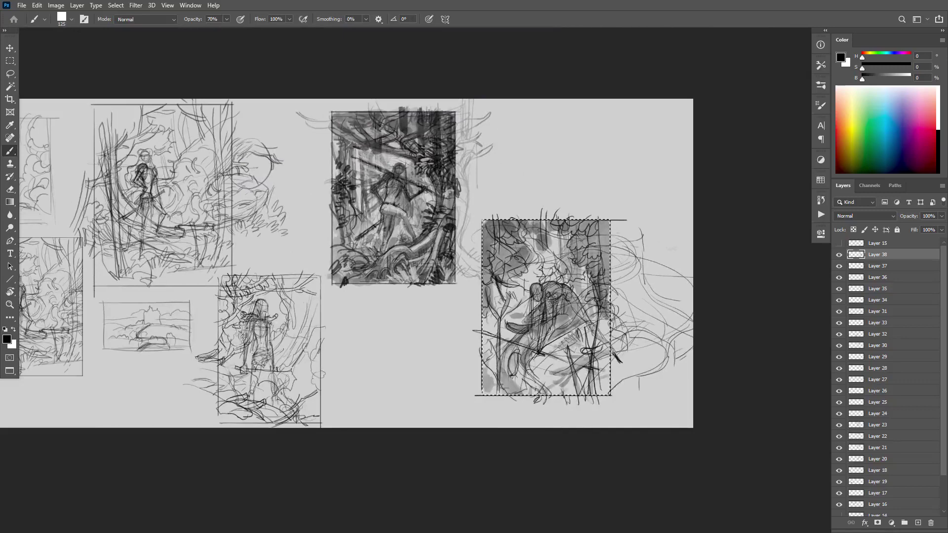
{"action": "key", "text": "ctrl+d"}
{"action": "key", "text": "ctrl+shift+d"}
{"action": "scroll", "coordinate": [596, 317], "scroll_direction": "up", "scroll_amount": 3}
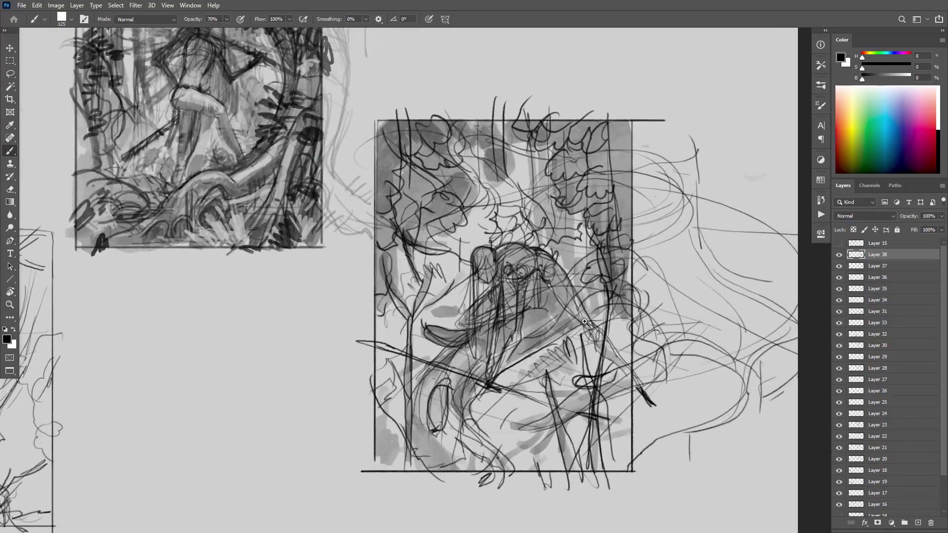
{"action": "mouse_move", "coordinate": [466, 380]}
{"action": "left_mouse_down"}
{"action": "mouse_move", "coordinate": [459, 409]}
{"action": "mouse_move", "coordinate": [395, 424]}
{"action": "mouse_move", "coordinate": [387, 319]}
{"action": "mouse_move", "coordinate": [406, 359]}
{"action": "mouse_move", "coordinate": [454, 284]}
{"action": "mouse_move", "coordinate": [437, 266]}
{"action": "left_mouse_up"}
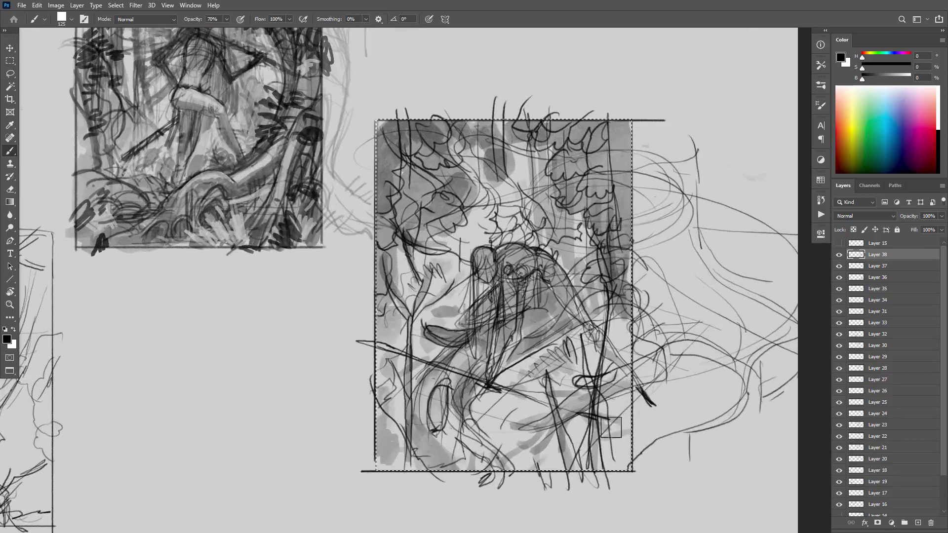
{"action": "mouse_move", "coordinate": [621, 293]}
{"action": "left_mouse_down"}
{"action": "mouse_move", "coordinate": [616, 314]}
{"action": "mouse_move", "coordinate": [600, 309]}
{"action": "left_mouse_up"}
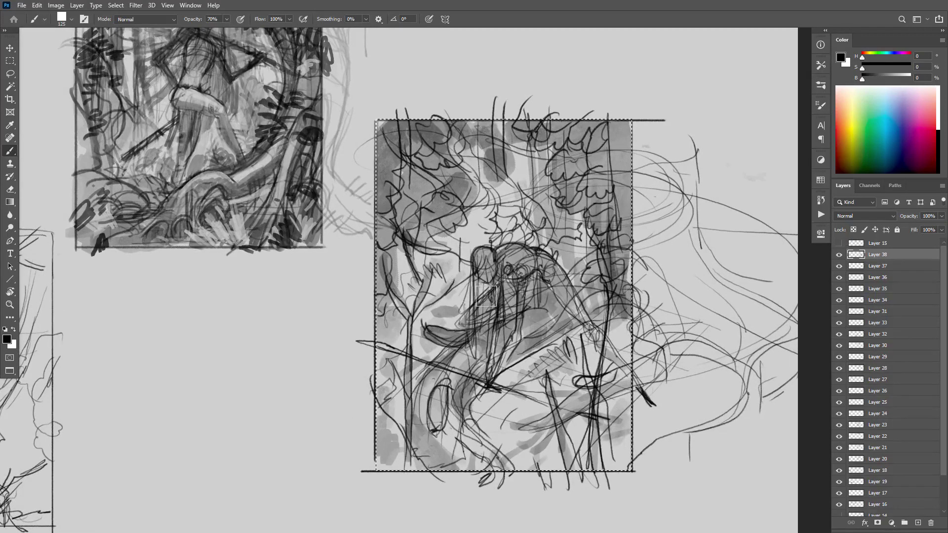
{"action": "mouse_move", "coordinate": [489, 296]}
{"action": "left_mouse_down"}
{"action": "mouse_move", "coordinate": [481, 251]}
{"action": "mouse_move", "coordinate": [540, 222]}
{"action": "mouse_move", "coordinate": [546, 210]}
{"action": "mouse_move", "coordinate": [516, 210]}
{"action": "mouse_move", "coordinate": [451, 238]}
{"action": "mouse_move", "coordinate": [489, 220]}
{"action": "left_mouse_up"}
{"action": "key", "text": "ctrl+z"}
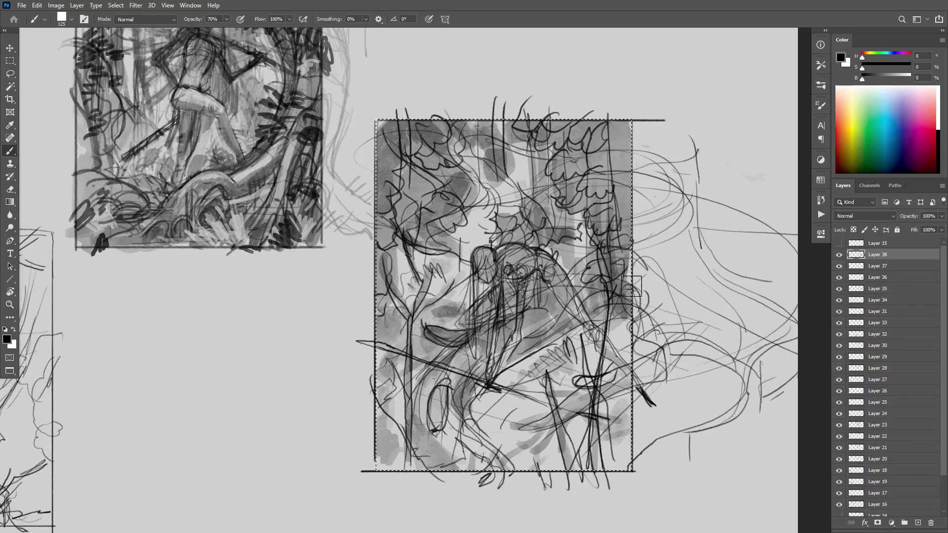
Step: Shade the spiky leaves below the creature's back with a 70 px brush at 70% opacity
{"action": "key", "text": "bracketleft"}
{"action": "key", "text": "bracketleft"}
{"action": "key", "text": "bracketleft"}
{"action": "key", "text": "bracketleft"}
{"action": "mouse_move", "coordinate": [573, 357]}
{"action": "left_mouse_down"}
{"action": "mouse_move", "coordinate": [548, 353]}
{"action": "mouse_move", "coordinate": [610, 367]}
{"action": "mouse_move", "coordinate": [543, 351]}
{"action": "mouse_move", "coordinate": [541, 321]}
{"action": "left_mouse_up"}
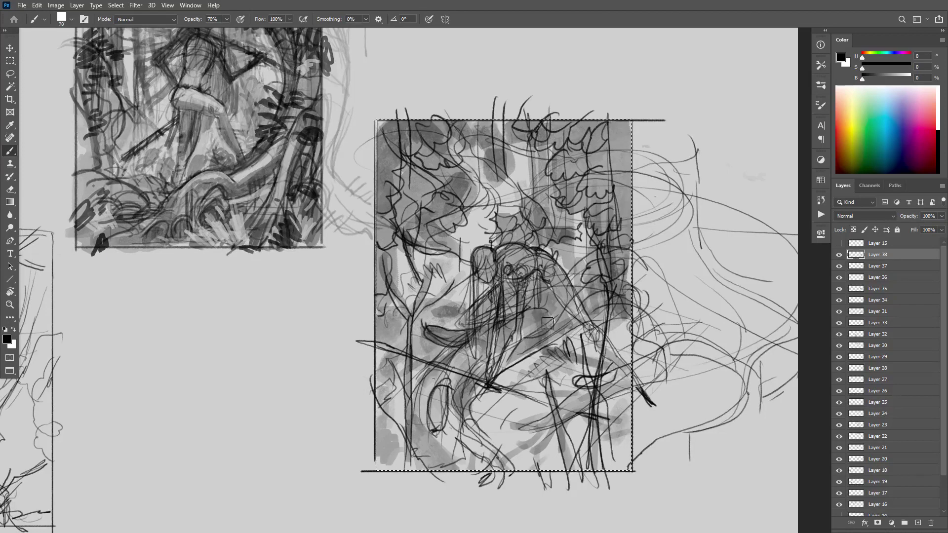
Step: Clear the frame selection and undo the stray stroke beside the frame's right edge
{"action": "key", "text": "ctrl+d"}
{"action": "left_click_drag", "start_coordinate": [653, 332], "coordinate": [636, 336]}
{"action": "key", "text": "ctrl+z"}
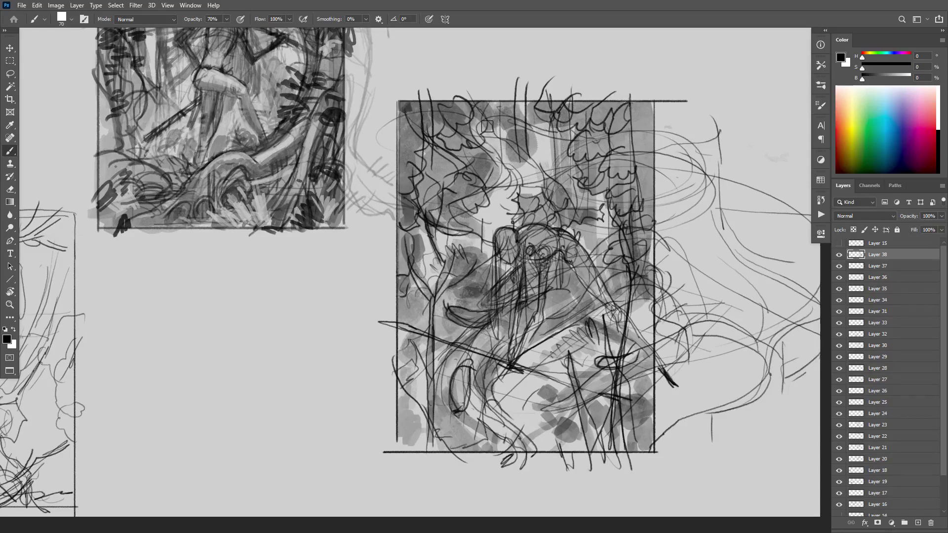
{"action": "scroll", "coordinate": [555, 281], "scroll_direction": "down", "scroll_amount": 3}
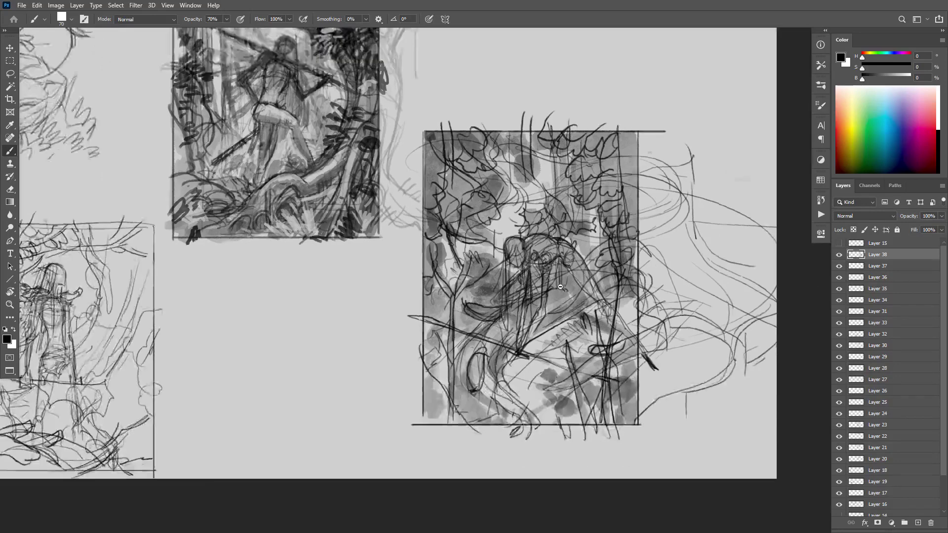
{"action": "scroll", "coordinate": [600, 315], "scroll_direction": "down", "scroll_amount": 2}
{"action": "scroll", "coordinate": [575, 323], "scroll_direction": "up", "scroll_amount": 5}
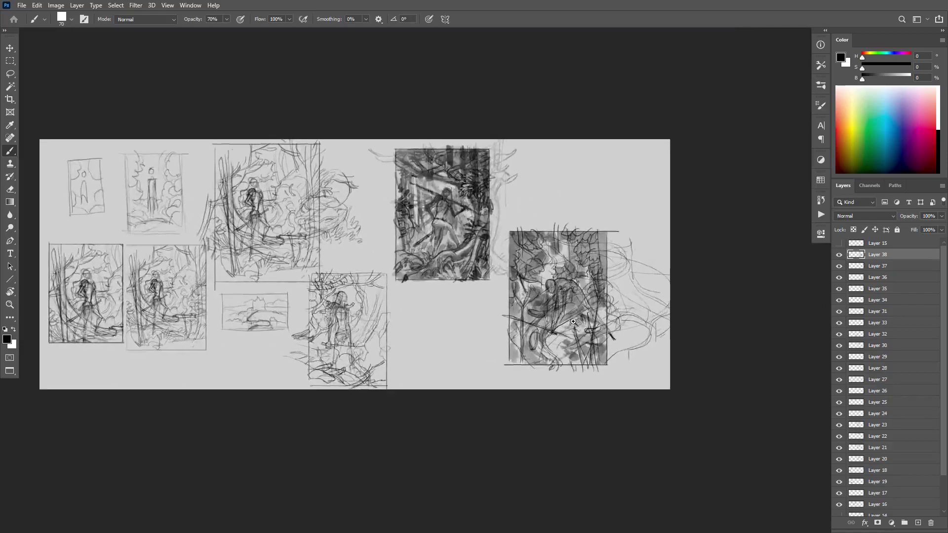
Step: Examine the shaded crouching creature composition up close and at sheet scale, comparing it with the other forest thumbnails
{"action": "scroll", "coordinate": [575, 323], "scroll_direction": "up", "scroll_amount": 3}
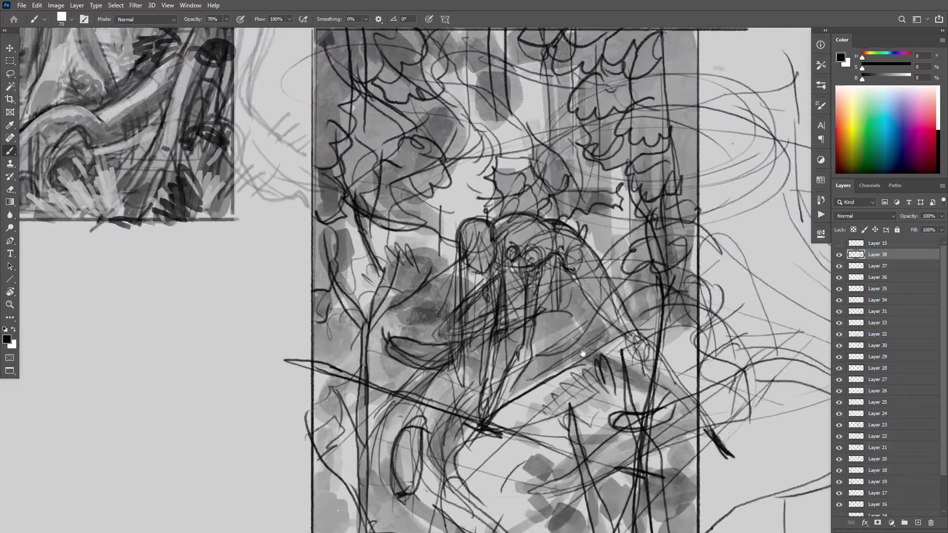
{"action": "left_click_drag", "start_coordinate": [587, 270], "coordinate": [589, 425]}
{"action": "scroll", "coordinate": [589, 425], "scroll_direction": "down", "scroll_amount": 4}
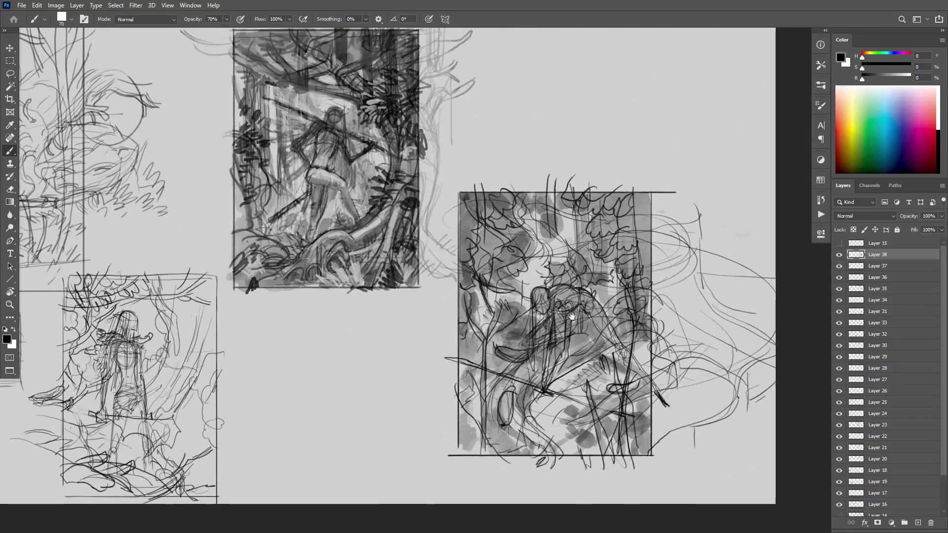
{"action": "left_click_drag", "start_coordinate": [596, 338], "coordinate": [624, 324]}
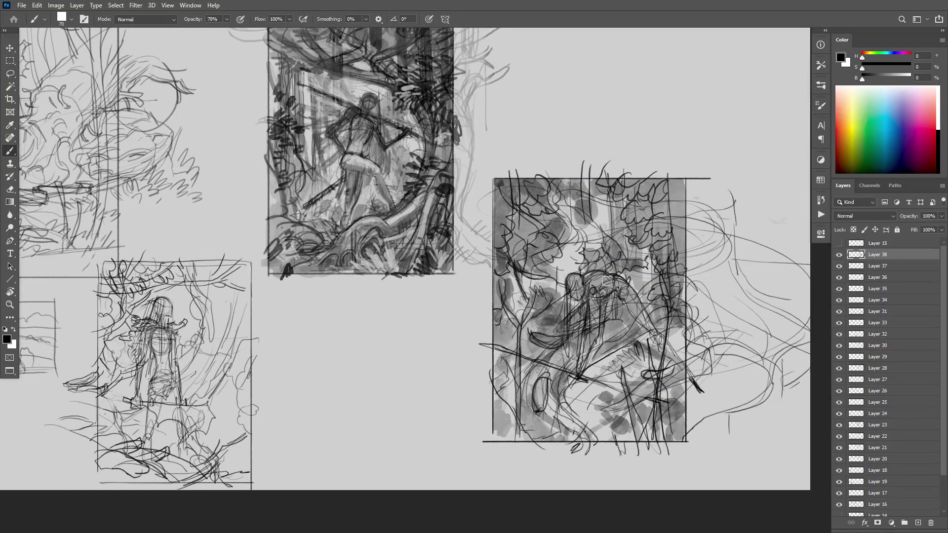
{"action": "scroll", "coordinate": [587, 327], "scroll_direction": "down", "scroll_amount": 4}
{"action": "scroll", "coordinate": [597, 359], "scroll_direction": "up", "scroll_amount": 3}
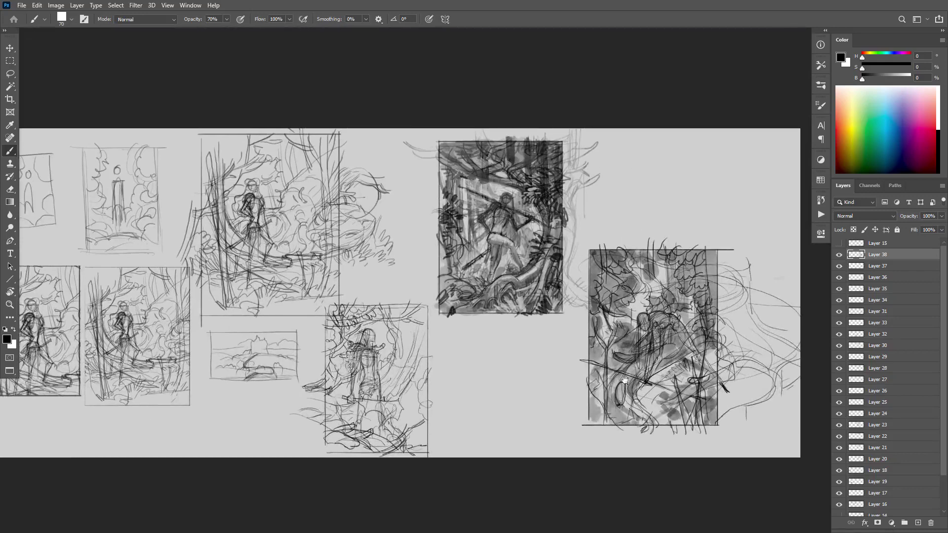
{"action": "left_click_drag", "start_coordinate": [624, 380], "coordinate": [660, 384]}
{"action": "left_click_drag", "start_coordinate": [422, 373], "coordinate": [449, 373]}
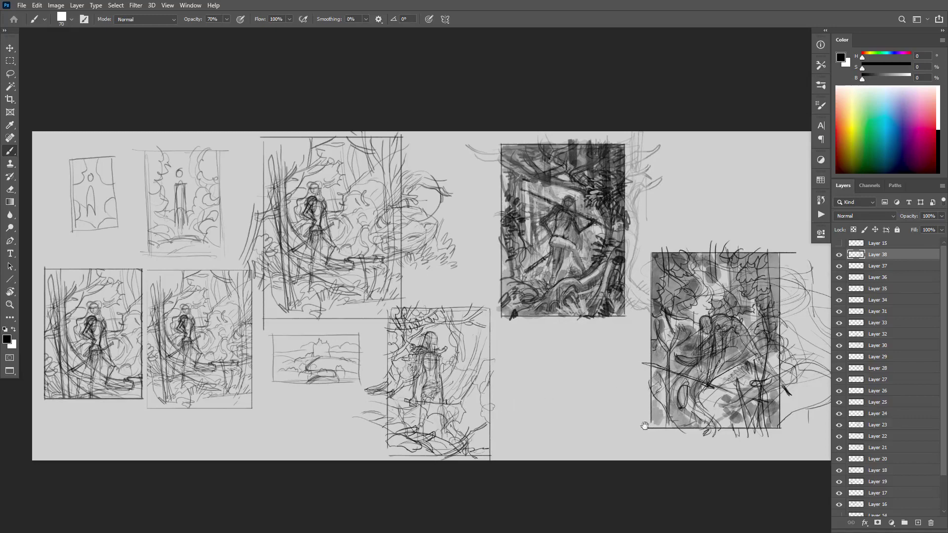
{"action": "left_click_drag", "start_coordinate": [645, 426], "coordinate": [592, 443]}
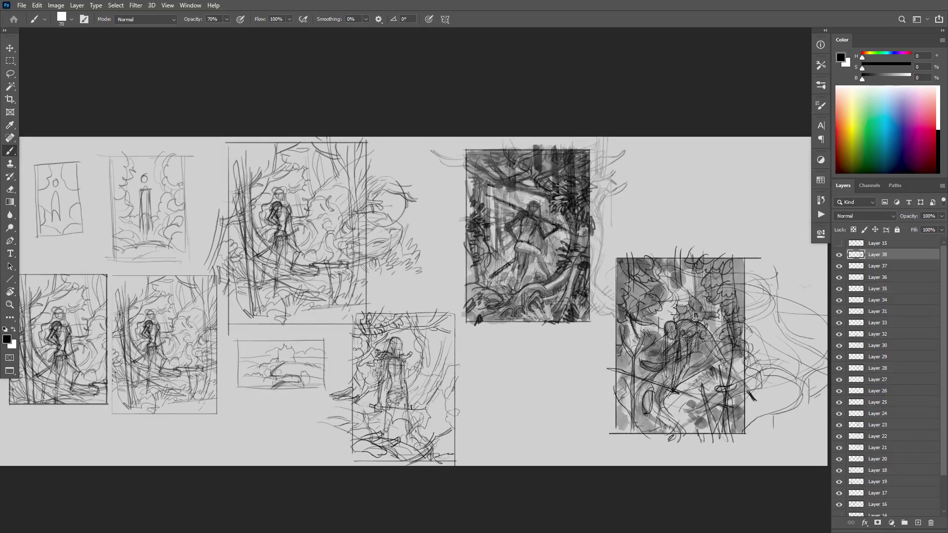
{"action": "scroll", "coordinate": [703, 339], "scroll_direction": "up", "scroll_amount": 2}
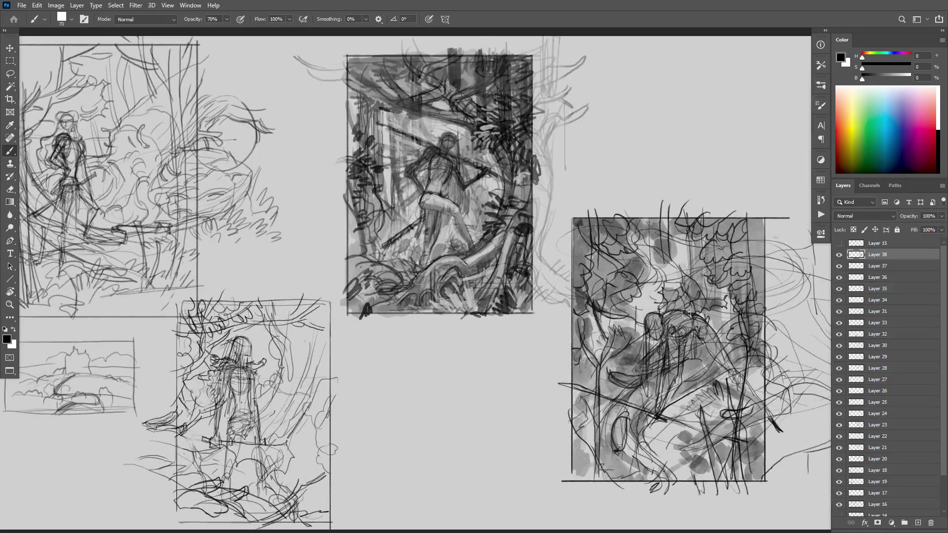
{"action": "scroll", "coordinate": [694, 342], "scroll_direction": "up", "scroll_amount": 1}
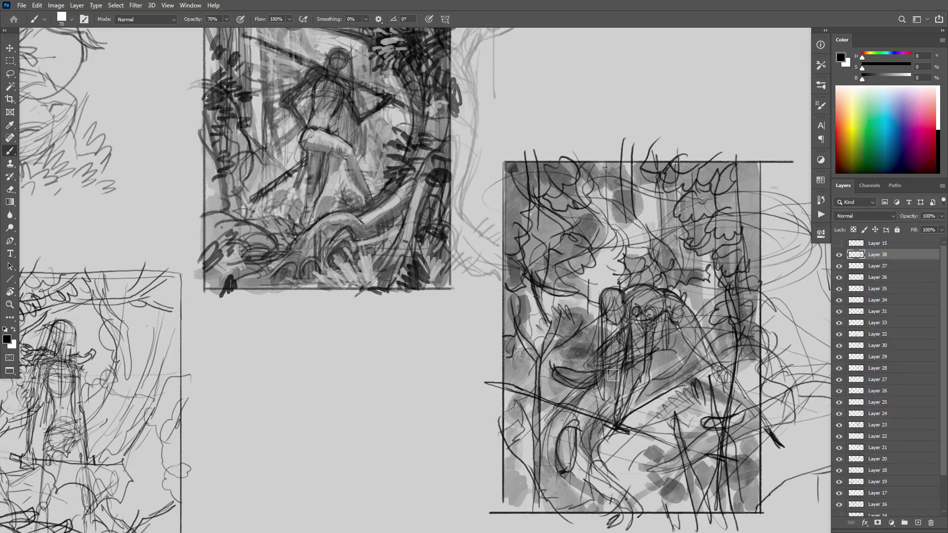
{"action": "left_click", "coordinate": [647, 361], "text": "alt"}
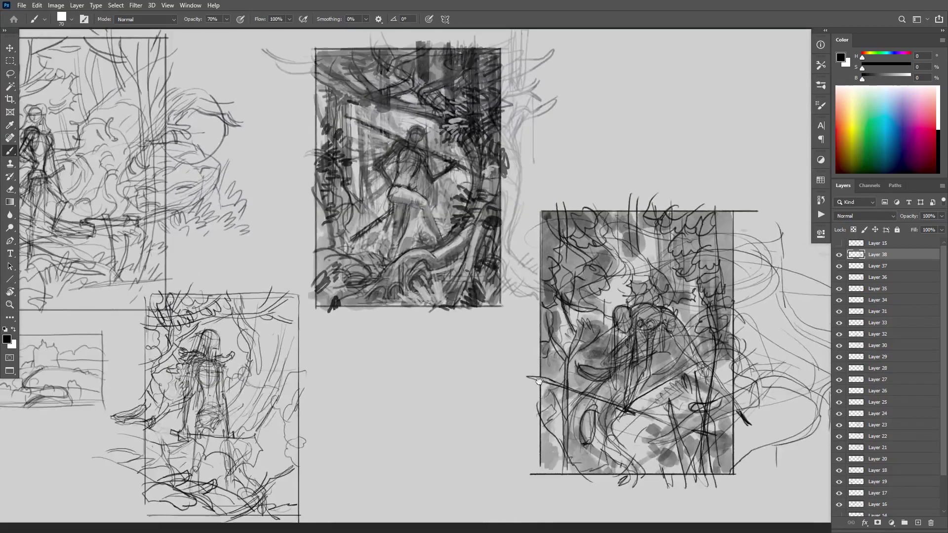
{"action": "left_click", "coordinate": [525, 390], "text": "alt"}
{"action": "left_click_drag", "start_coordinate": [524, 390], "coordinate": [590, 392]}
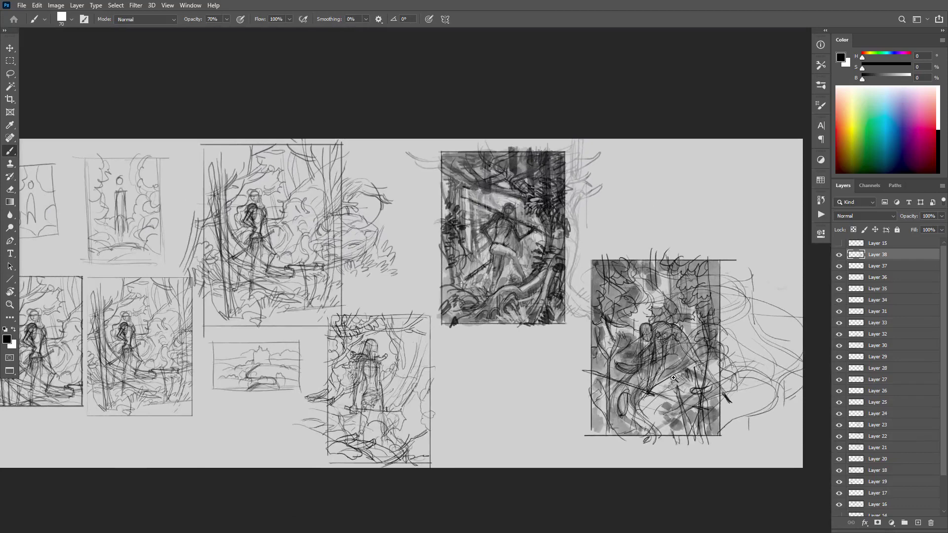
{"action": "scroll", "coordinate": [673, 378], "scroll_direction": "up", "scroll_amount": 2}
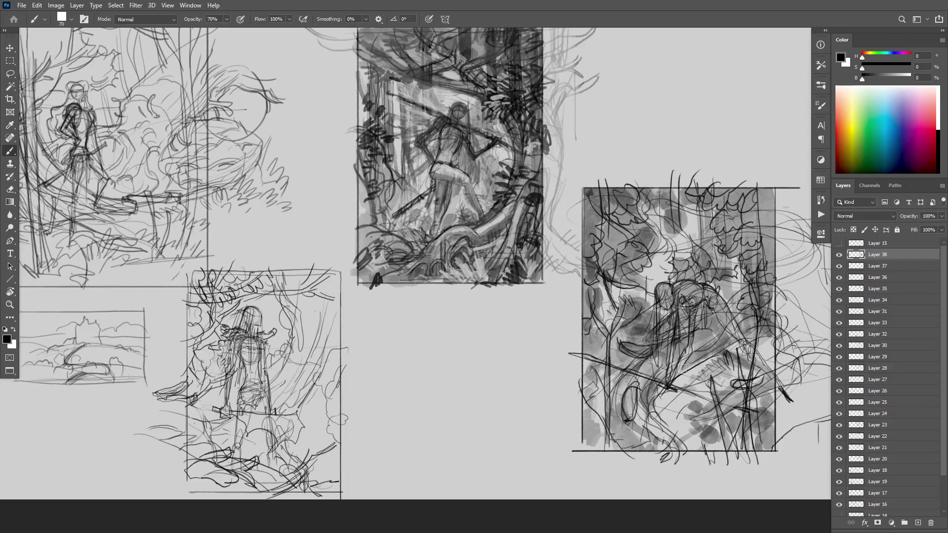
{"action": "scroll", "coordinate": [677, 347], "scroll_direction": "down", "scroll_amount": 5}
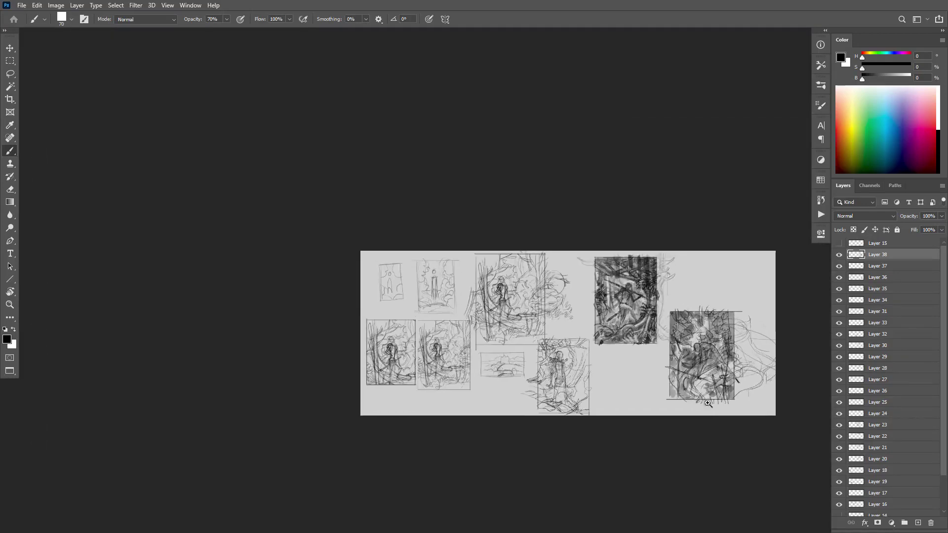
{"action": "scroll", "coordinate": [684, 389], "scroll_direction": "up", "scroll_amount": 5}
{"action": "left_click_drag", "start_coordinate": [645, 384], "coordinate": [647, 401]}
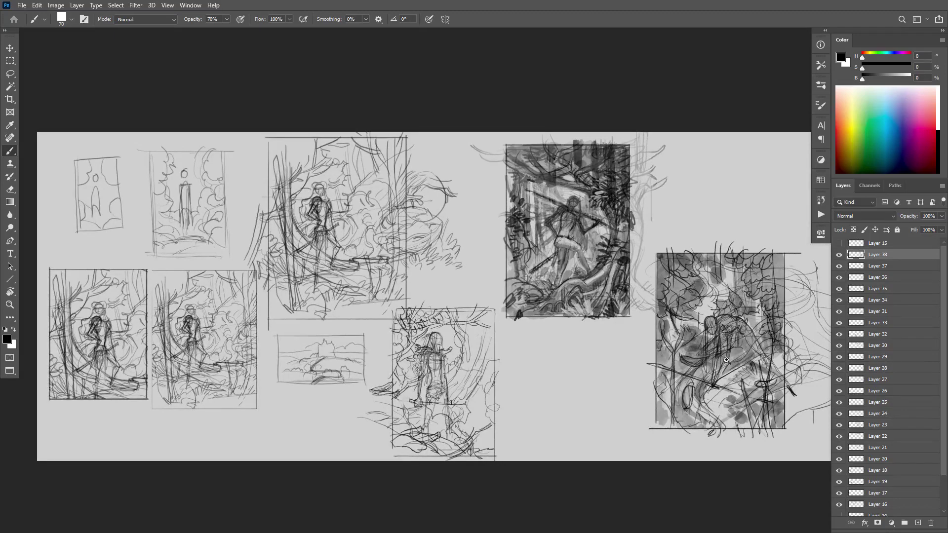
Step: Block in a small figure silhouette below the shaded standing-figure frame, using a grey sampled from the creature composition
{"action": "scroll", "coordinate": [726, 361], "scroll_direction": "up", "scroll_amount": 5}
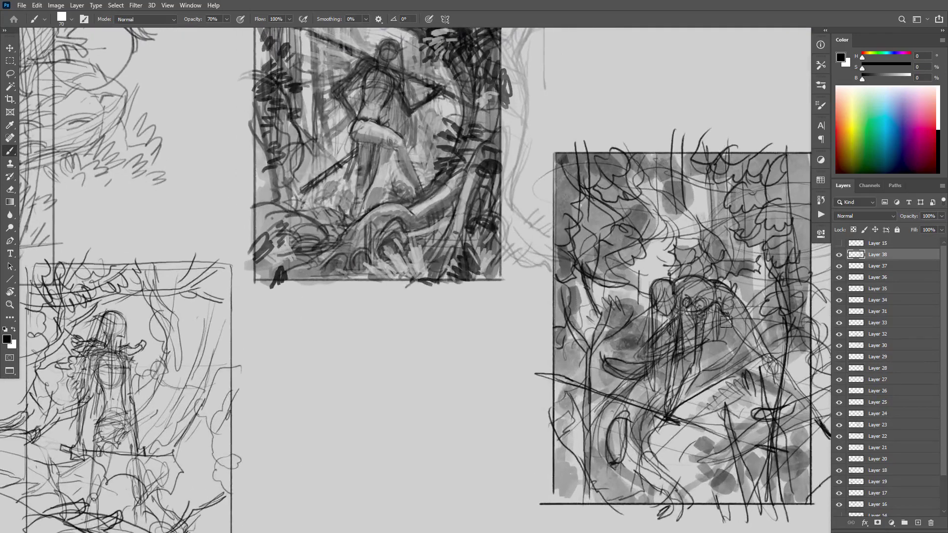
{"action": "scroll", "coordinate": [716, 335], "scroll_direction": "up", "scroll_amount": 2}
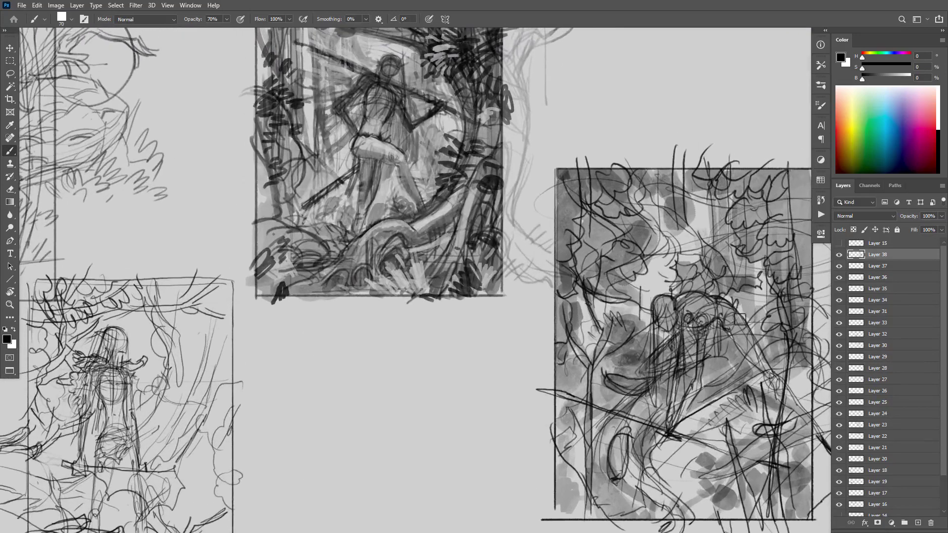
{"action": "left_click", "coordinate": [715, 365], "text": "alt"}
{"action": "left_click", "coordinate": [450, 373]}
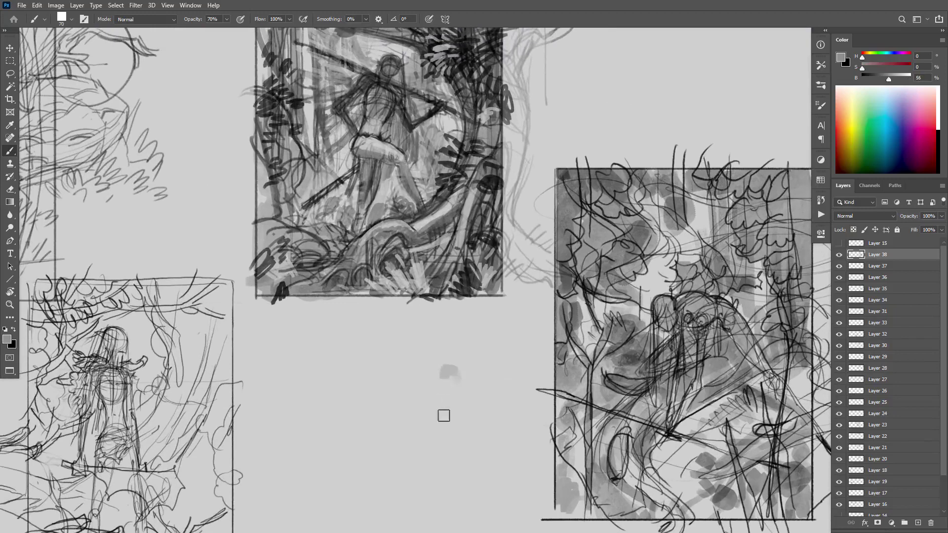
{"action": "mouse_move", "coordinate": [444, 415]}
{"action": "left_mouse_down"}
{"action": "mouse_move", "coordinate": [448, 365]}
{"action": "mouse_move", "coordinate": [436, 375]}
{"action": "mouse_move", "coordinate": [433, 366]}
{"action": "mouse_move", "coordinate": [461, 370]}
{"action": "mouse_move", "coordinate": [452, 354]}
{"action": "mouse_move", "coordinate": [441, 407]}
{"action": "mouse_move", "coordinate": [451, 420]}
{"action": "mouse_move", "coordinate": [456, 352]}
{"action": "mouse_move", "coordinate": [435, 415]}
{"action": "mouse_move", "coordinate": [456, 420]}
{"action": "mouse_move", "coordinate": [454, 387]}
{"action": "mouse_move", "coordinate": [433, 361]}
{"action": "mouse_move", "coordinate": [480, 350]}
{"action": "mouse_move", "coordinate": [449, 345]}
{"action": "mouse_move", "coordinate": [440, 326]}
{"action": "mouse_move", "coordinate": [431, 380]}
{"action": "mouse_move", "coordinate": [445, 382]}
{"action": "mouse_move", "coordinate": [458, 363]}
{"action": "mouse_move", "coordinate": [474, 385]}
{"action": "mouse_move", "coordinate": [453, 409]}
{"action": "mouse_move", "coordinate": [418, 380]}
{"action": "mouse_move", "coordinate": [382, 227]}
{"action": "mouse_move", "coordinate": [437, 391]}
{"action": "mouse_move", "coordinate": [420, 376]}
{"action": "mouse_move", "coordinate": [399, 416]}
{"action": "mouse_move", "coordinate": [477, 421]}
{"action": "mouse_move", "coordinate": [439, 428]}
{"action": "left_mouse_up"}
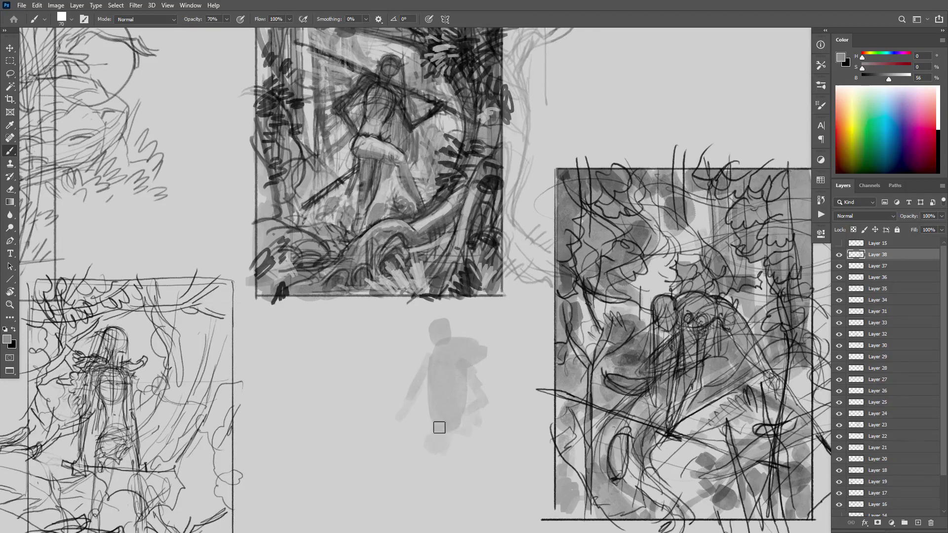
Step: Add a new layer for line work and choose the 2B Pencil brush with the default black colour
{"action": "key", "text": "ctrl+shift+alt+n"}
{"action": "left_click", "coordinate": [821, 105]}
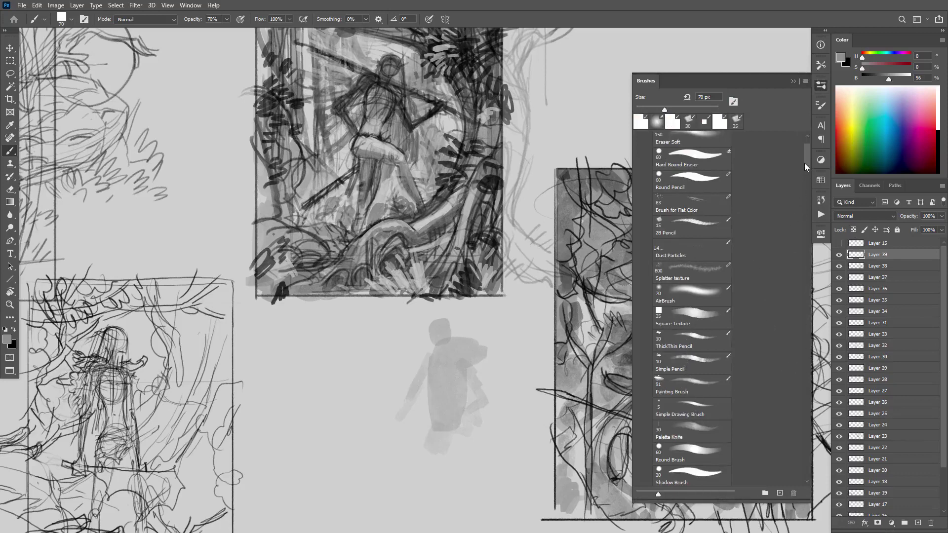
{"action": "left_click_drag", "start_coordinate": [804, 163], "coordinate": [802, 169]}
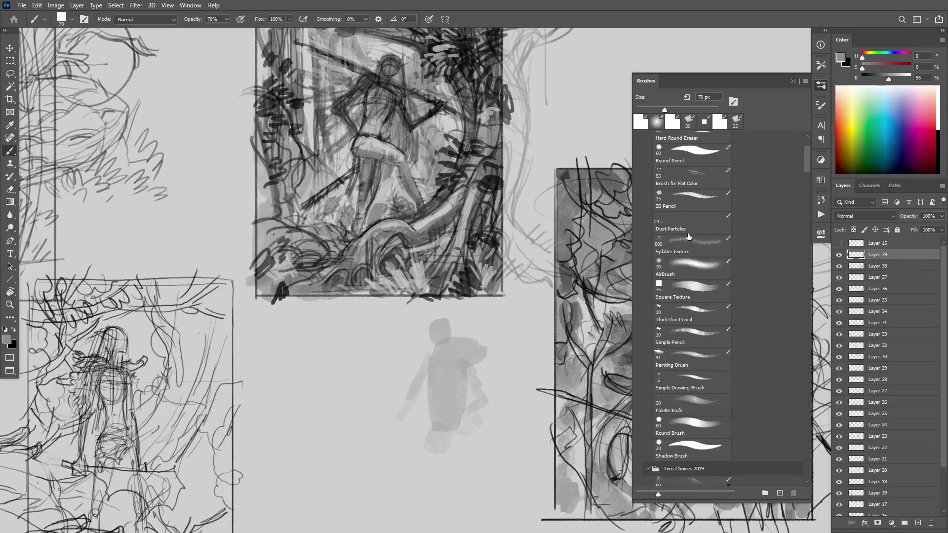
{"action": "left_click", "coordinate": [686, 202]}
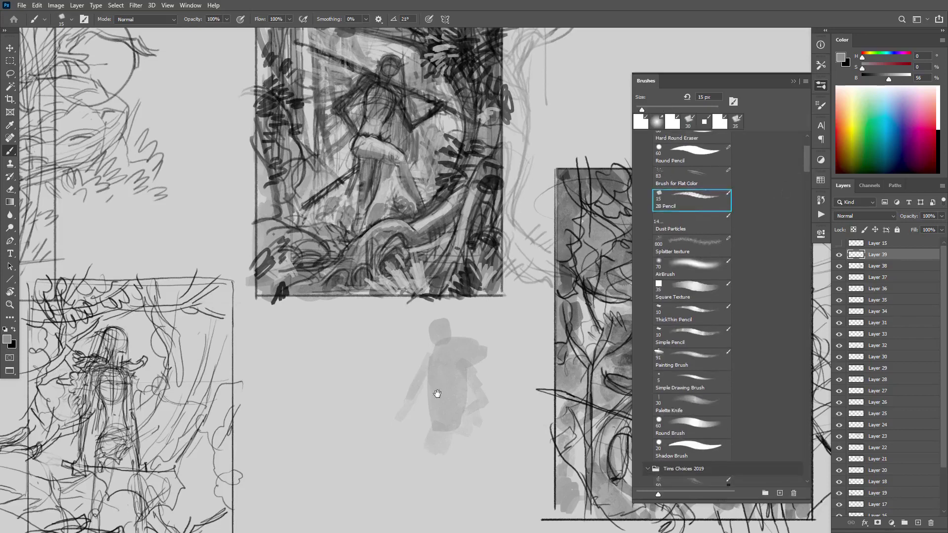
{"action": "left_click", "coordinate": [438, 394]}
{"action": "key", "text": "d"}
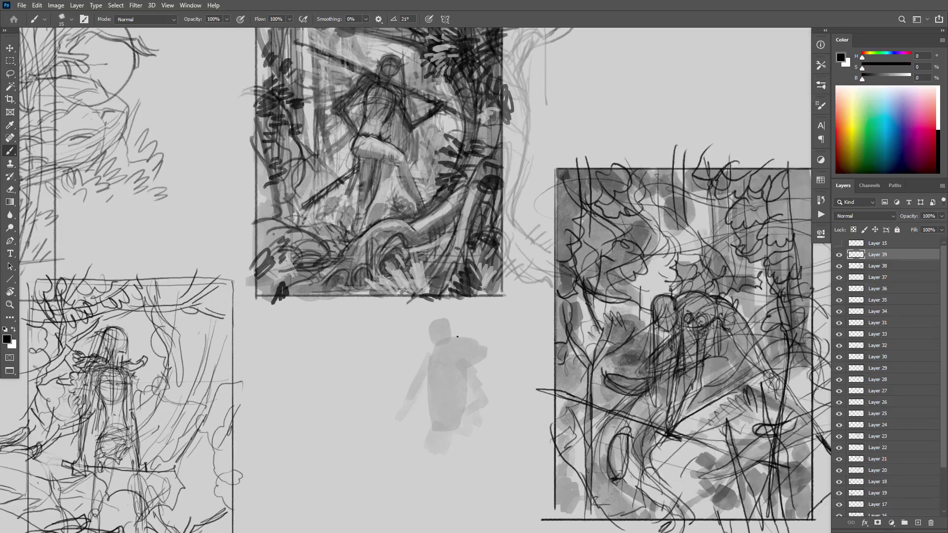
Step: Sketch the head, torso, shoulder shape and both arms over the grey silhouette, undoing the first stroke
{"action": "mouse_move", "coordinate": [445, 326]}
{"action": "left_mouse_down"}
{"action": "mouse_move", "coordinate": [436, 347]}
{"action": "mouse_move", "coordinate": [431, 368]}
{"action": "mouse_move", "coordinate": [452, 353]}
{"action": "mouse_move", "coordinate": [434, 388]}
{"action": "mouse_move", "coordinate": [457, 379]}
{"action": "mouse_move", "coordinate": [440, 355]}
{"action": "mouse_move", "coordinate": [442, 395]}
{"action": "mouse_move", "coordinate": [467, 361]}
{"action": "mouse_move", "coordinate": [432, 355]}
{"action": "mouse_move", "coordinate": [431, 372]}
{"action": "mouse_move", "coordinate": [462, 339]}
{"action": "mouse_move", "coordinate": [482, 345]}
{"action": "mouse_move", "coordinate": [486, 361]}
{"action": "mouse_move", "coordinate": [469, 365]}
{"action": "mouse_move", "coordinate": [449, 325]}
{"action": "mouse_move", "coordinate": [431, 339]}
{"action": "mouse_move", "coordinate": [432, 378]}
{"action": "left_mouse_up"}
{"action": "key", "text": "ctrl+z"}
{"action": "mouse_move", "coordinate": [447, 334]}
{"action": "left_mouse_down"}
{"action": "mouse_move", "coordinate": [447, 373]}
{"action": "mouse_move", "coordinate": [438, 392]}
{"action": "mouse_move", "coordinate": [435, 384]}
{"action": "left_mouse_up"}
{"action": "left_click_drag", "start_coordinate": [444, 320], "coordinate": [445, 391]}
{"action": "mouse_move", "coordinate": [443, 337]}
{"action": "left_mouse_down"}
{"action": "mouse_move", "coordinate": [443, 375]}
{"action": "mouse_move", "coordinate": [470, 368]}
{"action": "mouse_move", "coordinate": [488, 398]}
{"action": "left_mouse_up"}
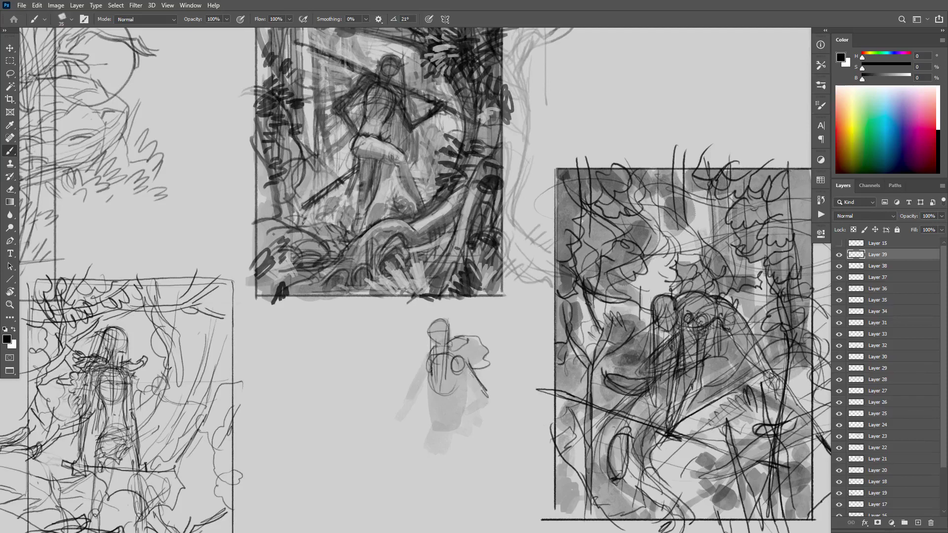
{"action": "mouse_move", "coordinate": [461, 368]}
{"action": "left_mouse_down"}
{"action": "mouse_move", "coordinate": [482, 398]}
{"action": "mouse_move", "coordinate": [456, 418]}
{"action": "left_mouse_up"}
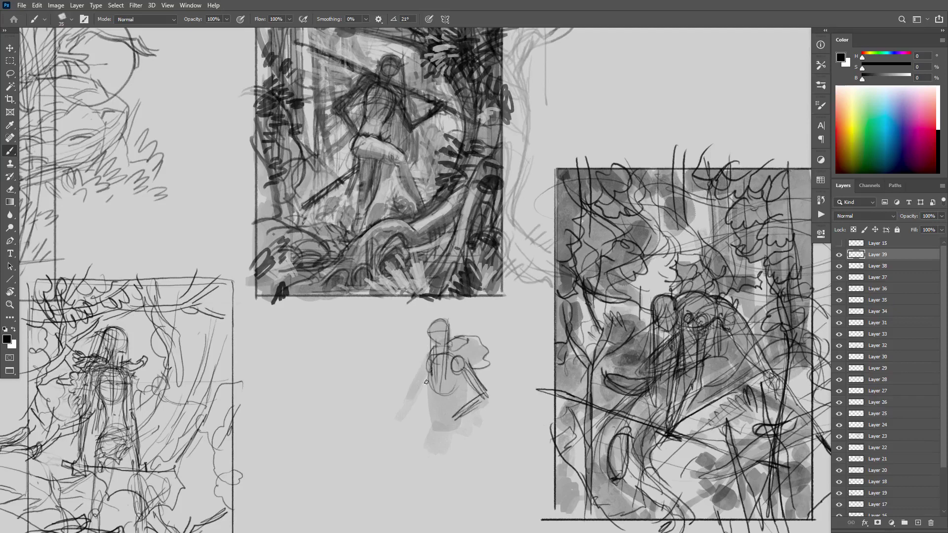
{"action": "left_click_drag", "start_coordinate": [426, 365], "coordinate": [398, 431]}
{"action": "scroll", "coordinate": [529, 435], "scroll_direction": "down", "scroll_amount": 6}
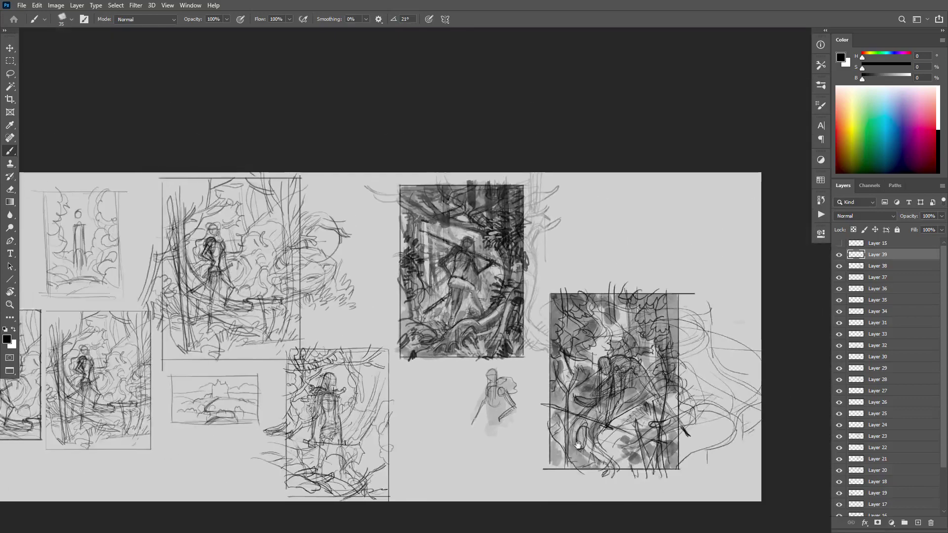
{"action": "scroll", "coordinate": [617, 403], "scroll_direction": "up", "scroll_amount": 2}
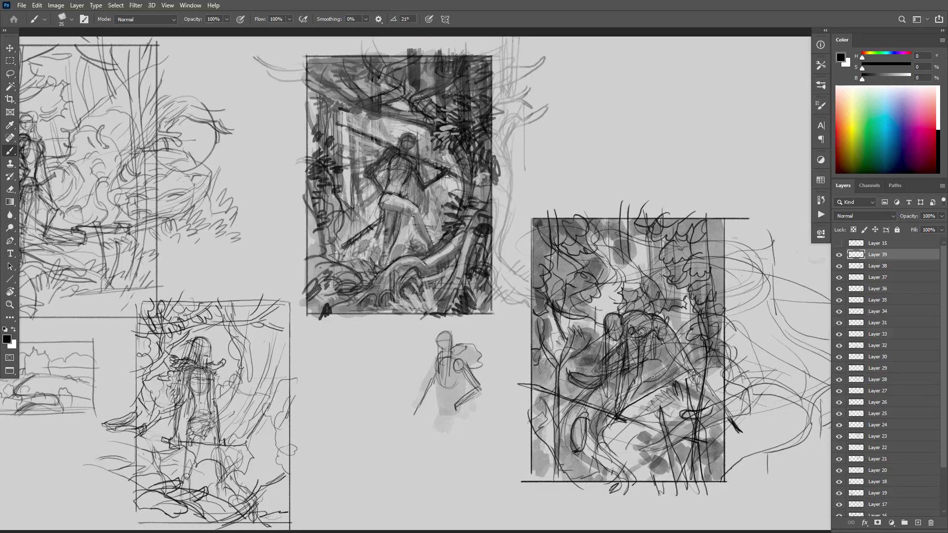
{"action": "left_click_drag", "start_coordinate": [413, 446], "coordinate": [572, 446]}
{"action": "left_click", "coordinate": [520, 438], "text": "alt"}
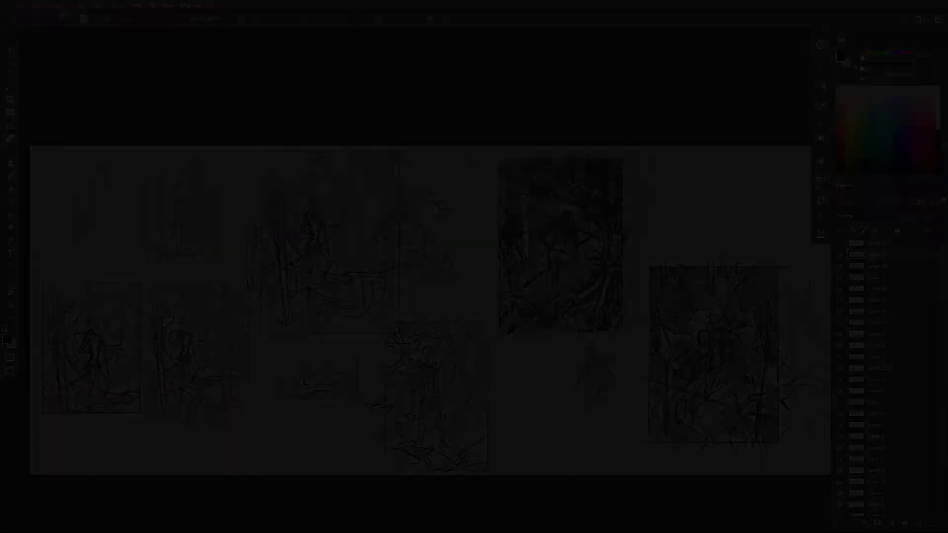